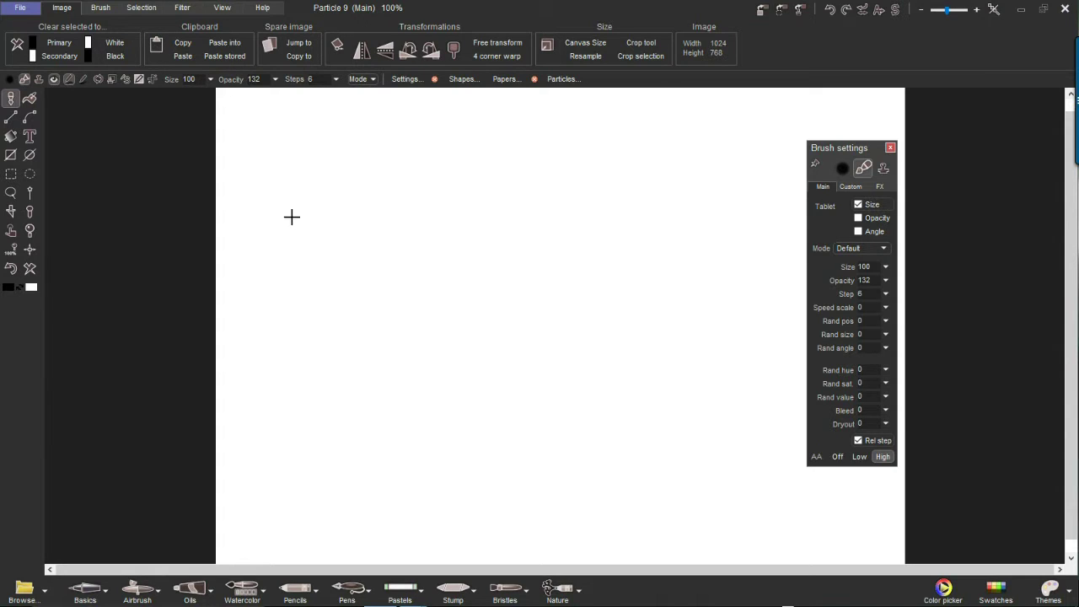
{"action": "left_click", "coordinate": [182, 7]}
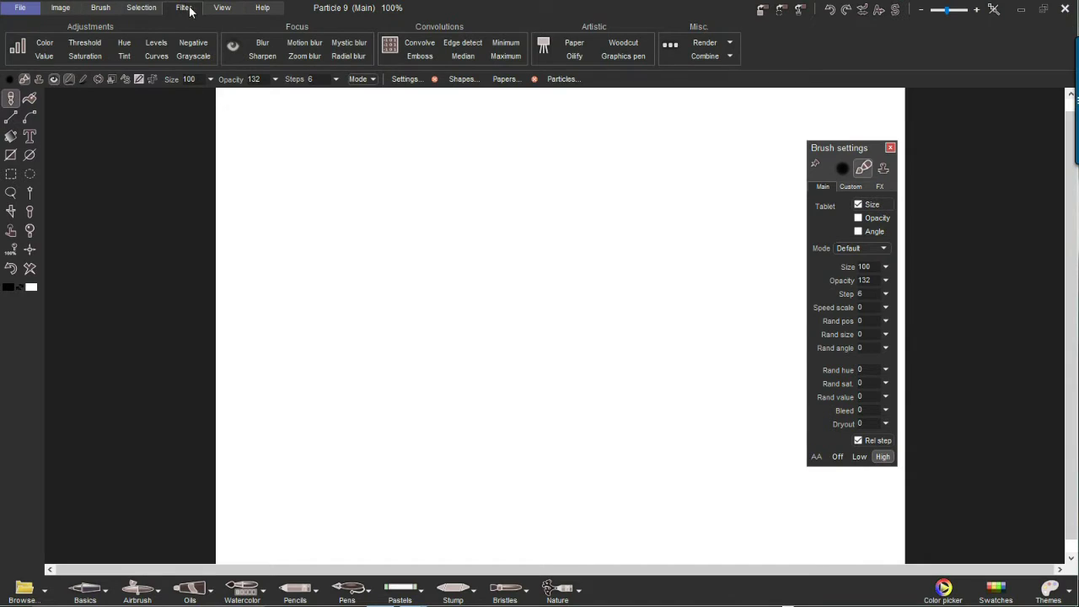
{"action": "left_click", "coordinate": [142, 8]}
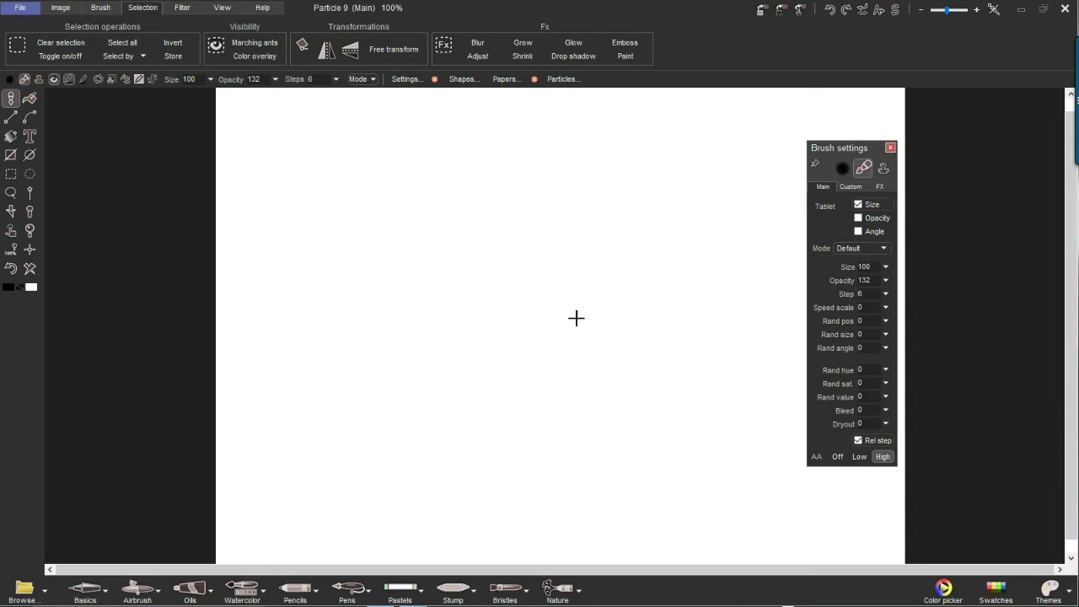
- Handwrite the word "Main" in black across the main image with the current brush
{"action": "mouse_move", "coordinate": [329, 272]}
{"action": "left_mouse_down"}
{"action": "mouse_move", "coordinate": [470, 429]}
{"action": "mouse_move", "coordinate": [571, 428]}
{"action": "left_mouse_up"}
{"action": "mouse_move", "coordinate": [645, 393]}
{"action": "left_mouse_down"}
{"action": "mouse_move", "coordinate": [602, 405]}
{"action": "mouse_move", "coordinate": [650, 438]}
{"action": "left_mouse_up"}
{"action": "left_click_drag", "start_coordinate": [683, 381], "coordinate": [689, 439]}
{"action": "left_click_drag", "start_coordinate": [680, 324], "coordinate": [684, 335]}
{"action": "mouse_move", "coordinate": [738, 381]}
{"action": "left_mouse_down"}
{"action": "mouse_move", "coordinate": [741, 435]}
{"action": "mouse_move", "coordinate": [788, 455]}
{"action": "left_mouse_up"}
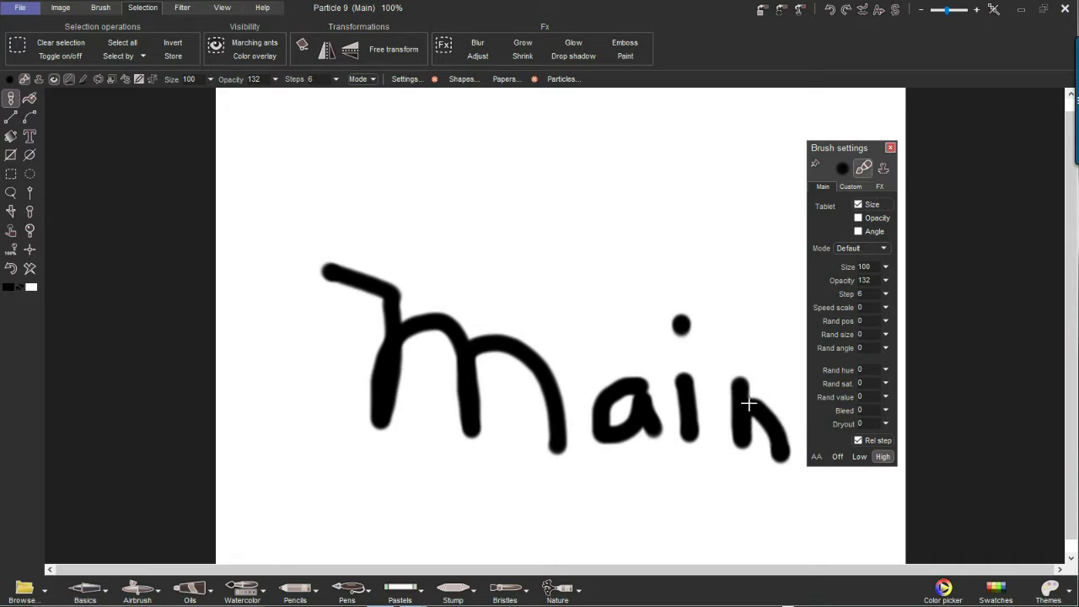
- Switch to the swap image and paint a large black letter S in the middle
{"action": "left_click", "coordinate": [896, 9]}
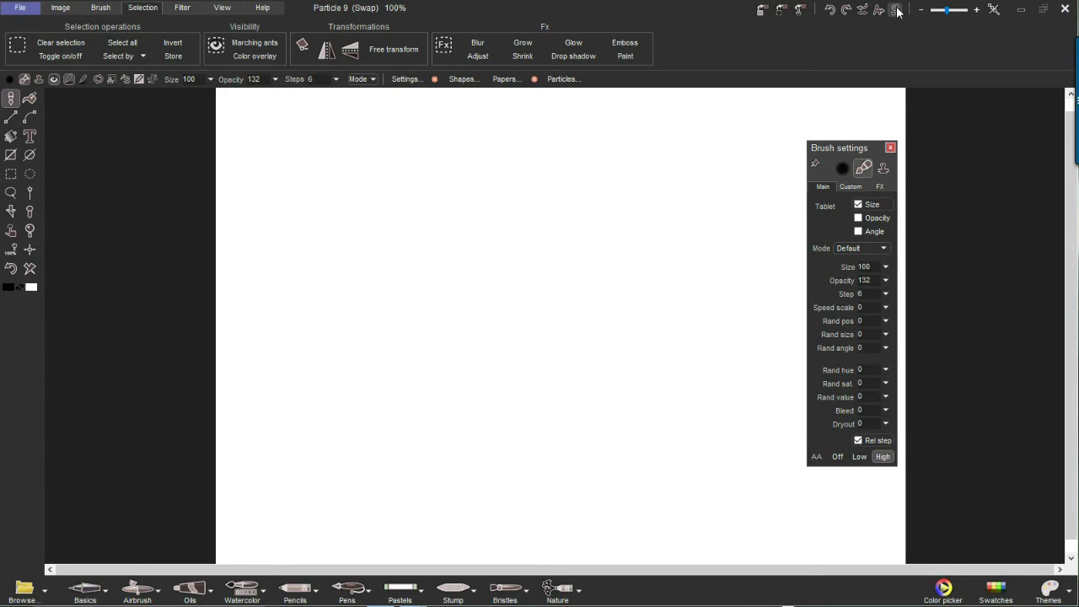
{"action": "mouse_move", "coordinate": [628, 266]}
{"action": "left_mouse_down"}
{"action": "mouse_move", "coordinate": [694, 373]}
{"action": "mouse_move", "coordinate": [487, 400]}
{"action": "left_mouse_up"}
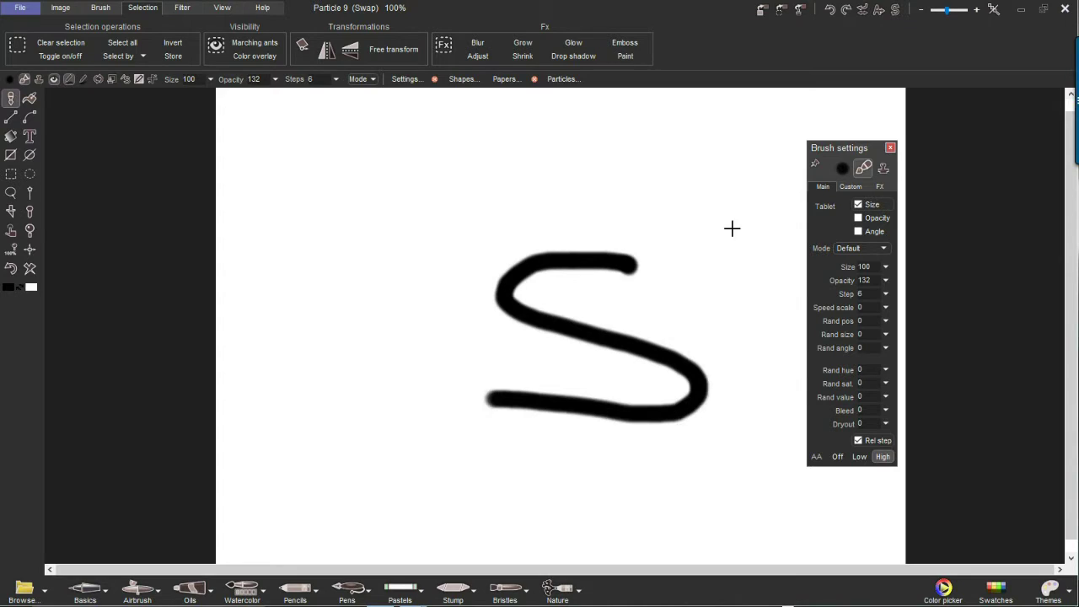
- Compare the main and swap images by switching back and forth, move the Brush settings panel clear of the drawing, and finish on the swap image
{"action": "left_click", "coordinate": [896, 11]}
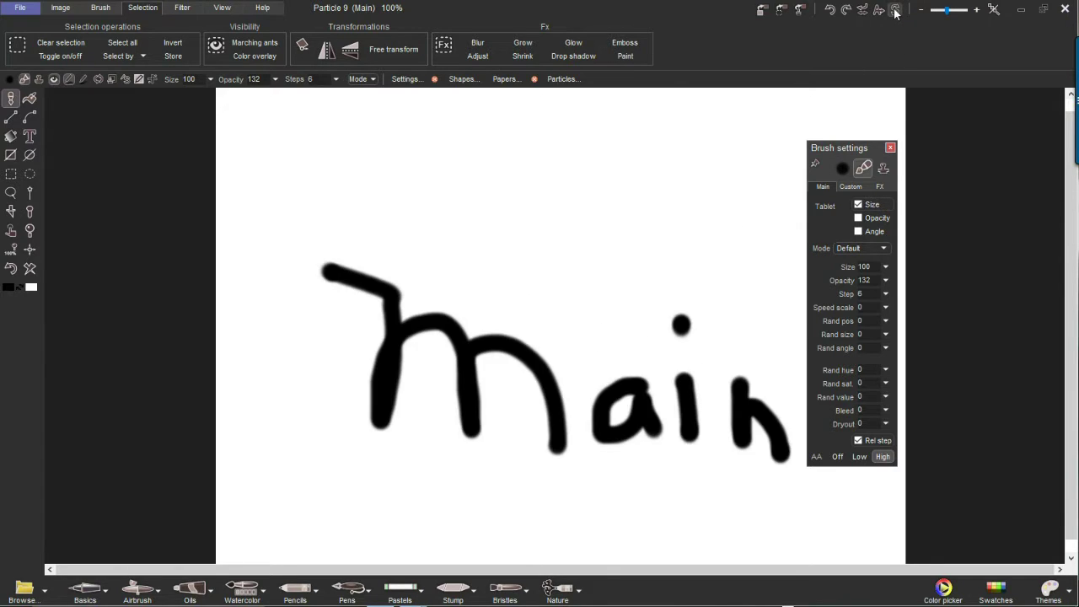
{"action": "left_click", "coordinate": [896, 10]}
{"action": "left_click", "coordinate": [896, 10]}
{"action": "left_click", "coordinate": [896, 10]}
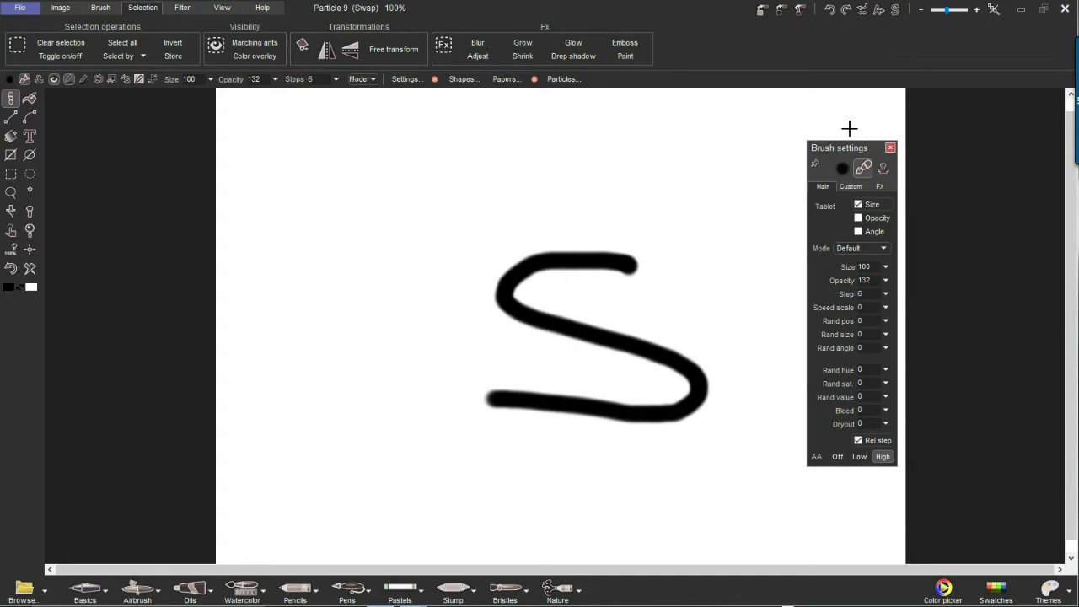
{"action": "mouse_move", "coordinate": [842, 149]}
{"action": "left_mouse_down"}
{"action": "mouse_move", "coordinate": [948, 140]}
{"action": "mouse_move", "coordinate": [906, 147]}
{"action": "left_mouse_up"}
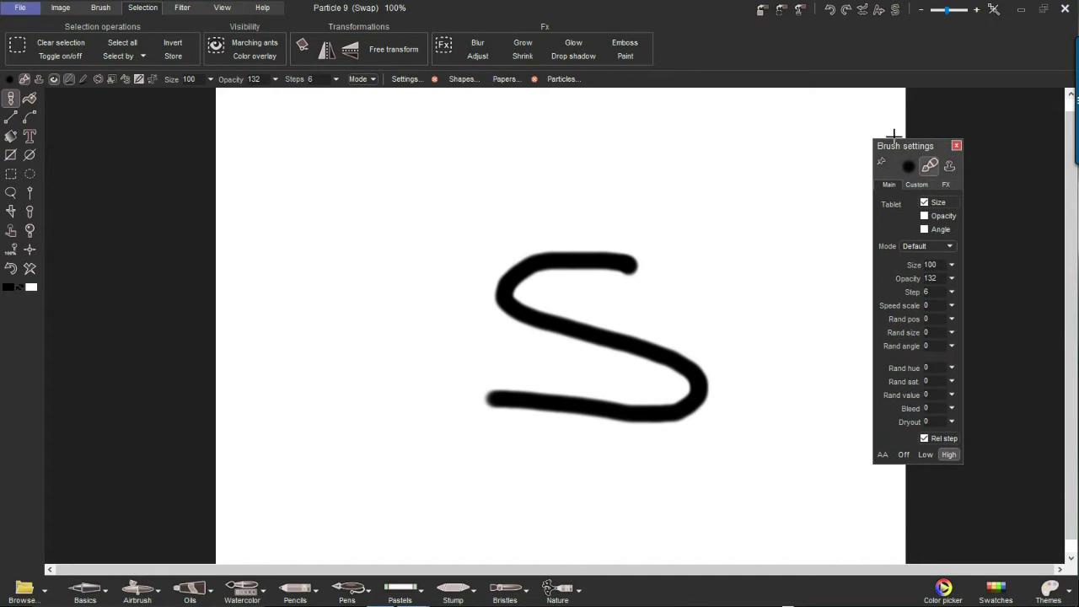
{"action": "left_click", "coordinate": [896, 11]}
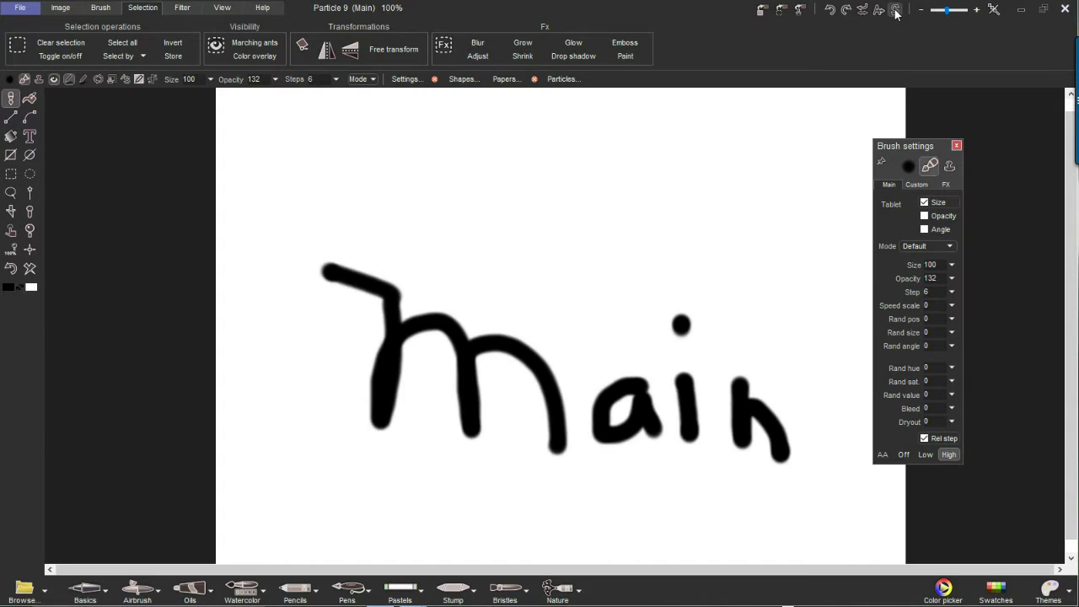
{"action": "left_click", "coordinate": [895, 10]}
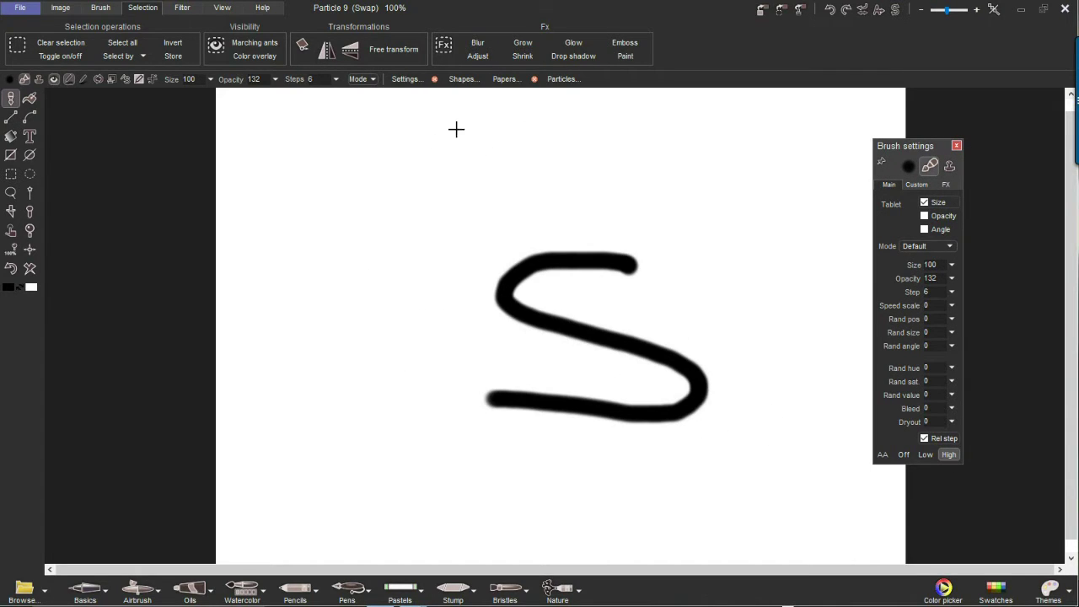
{"action": "left_click", "coordinate": [60, 9]}
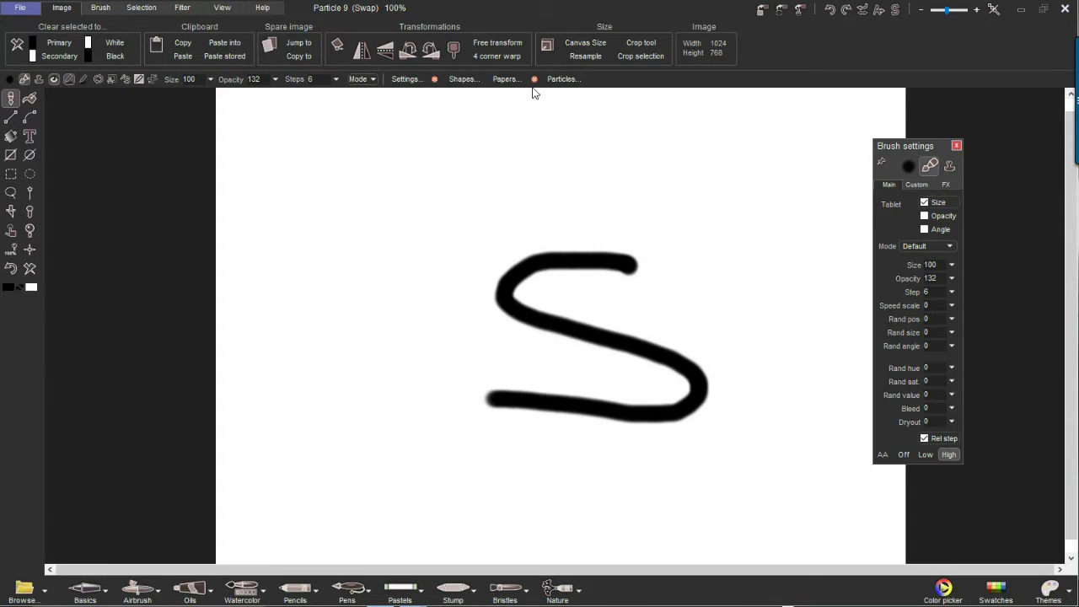
{"action": "left_click", "coordinate": [18, 8]}
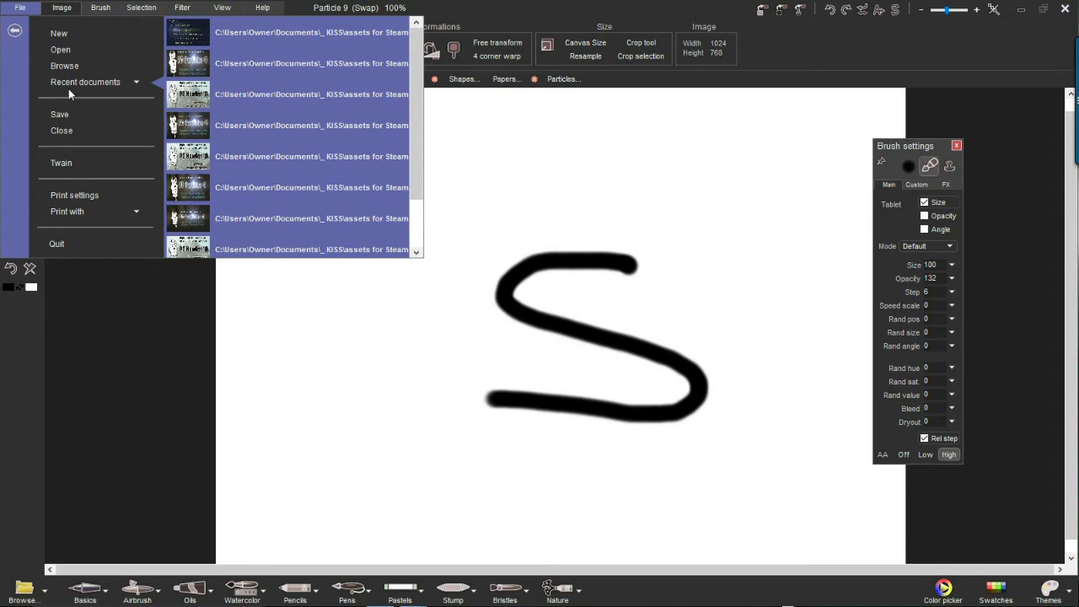
{"action": "left_click", "coordinate": [64, 10]}
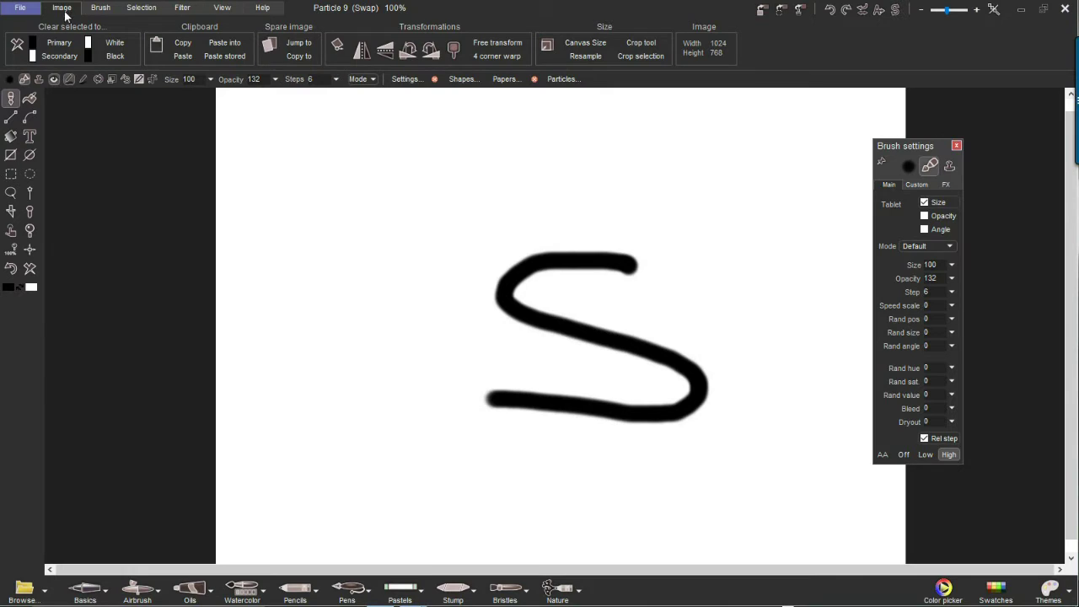
{"action": "left_click", "coordinate": [102, 8]}
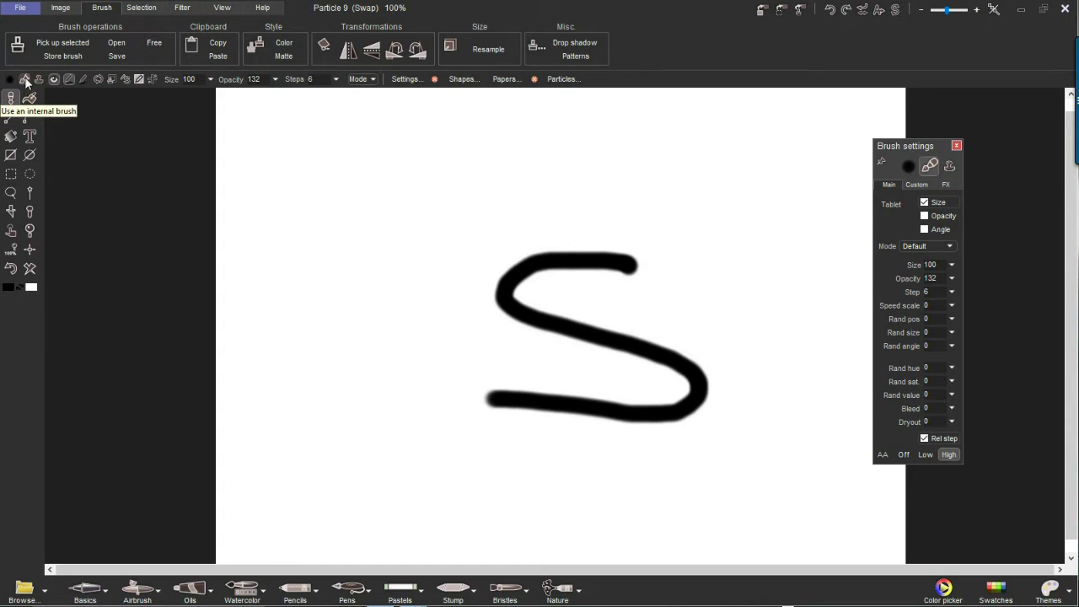
- Paint a black zigzag stroke beside the letter S with the internal brush and try to switch to a custom brush
{"action": "mouse_move", "coordinate": [358, 142]}
{"action": "left_mouse_down"}
{"action": "mouse_move", "coordinate": [396, 325]}
{"action": "mouse_move", "coordinate": [425, 330]}
{"action": "left_mouse_up"}
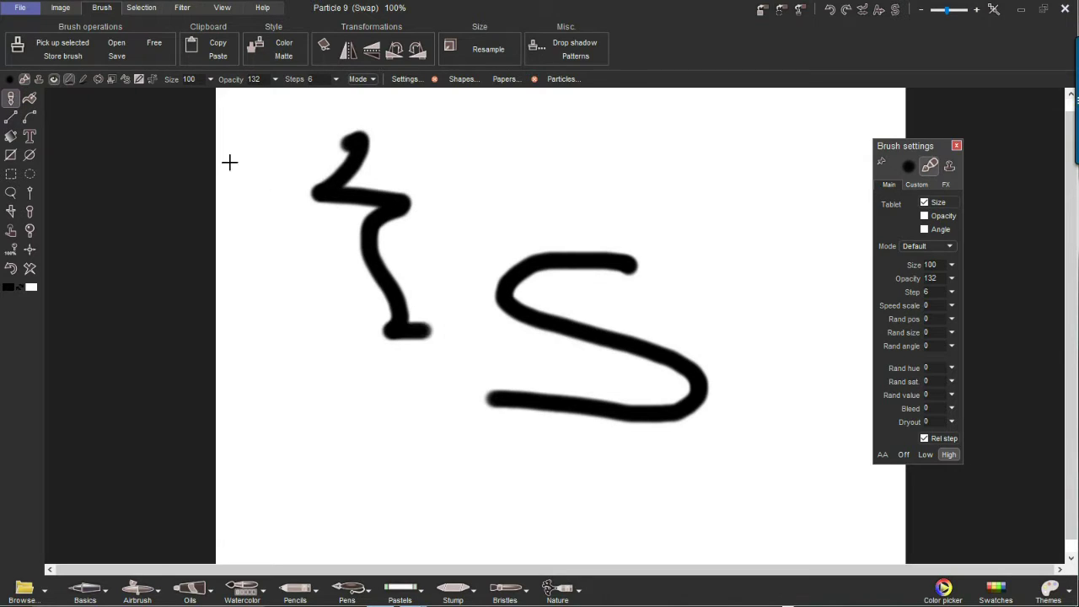
{"action": "left_click", "coordinate": [41, 82]}
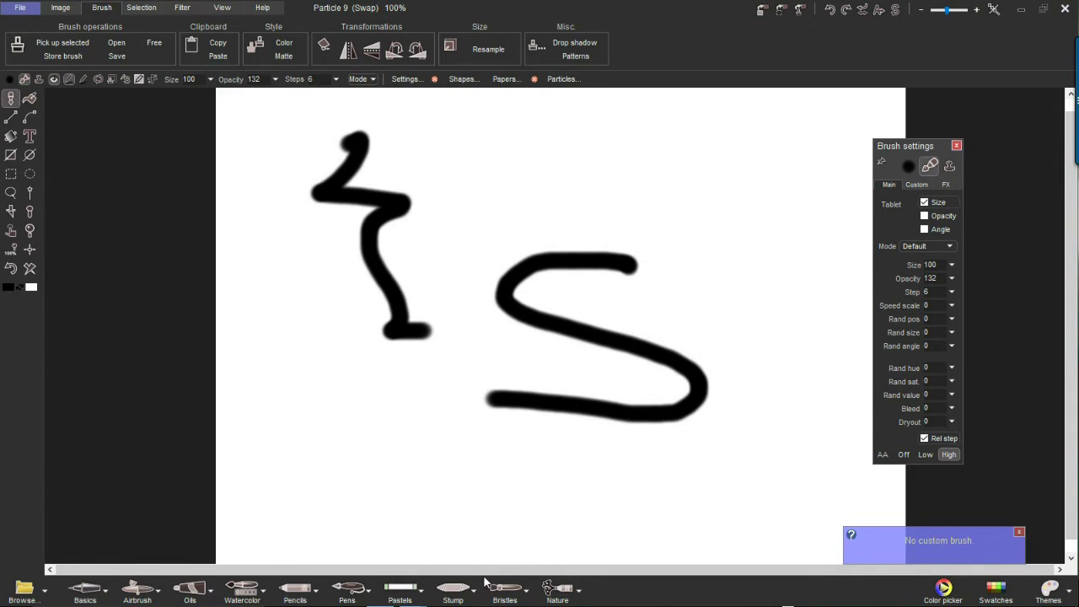
- Choose the Brainy brush from the Nature presets and paint branching black lines over the strokes on the canvas
{"action": "left_click", "coordinate": [559, 594]}
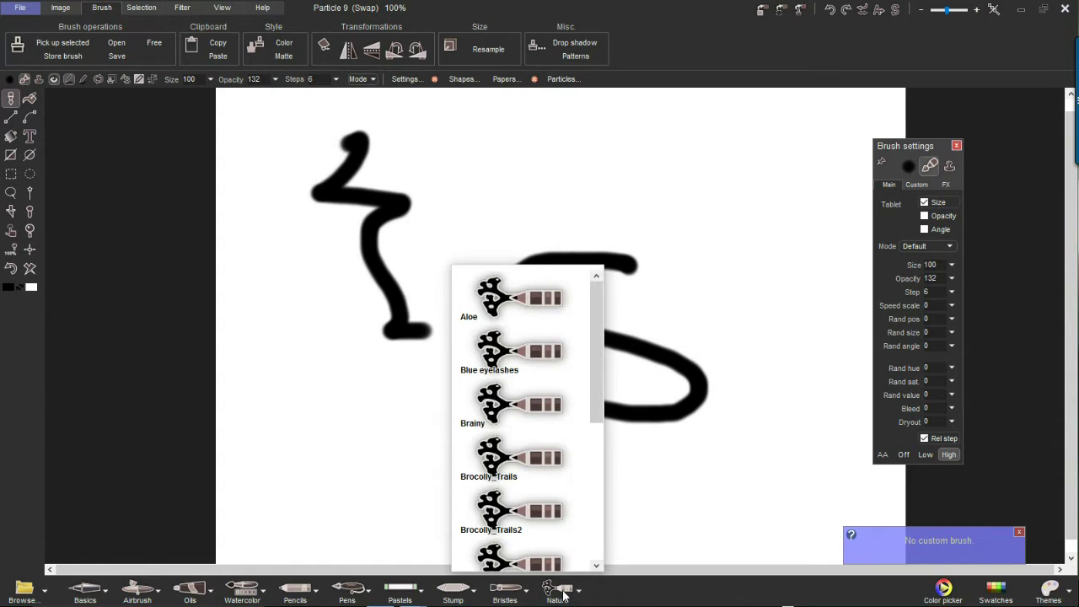
{"action": "left_click", "coordinate": [507, 404]}
{"action": "mouse_move", "coordinate": [474, 456]}
{"action": "left_mouse_down"}
{"action": "mouse_move", "coordinate": [422, 379]}
{"action": "mouse_move", "coordinate": [506, 245]}
{"action": "left_mouse_up"}
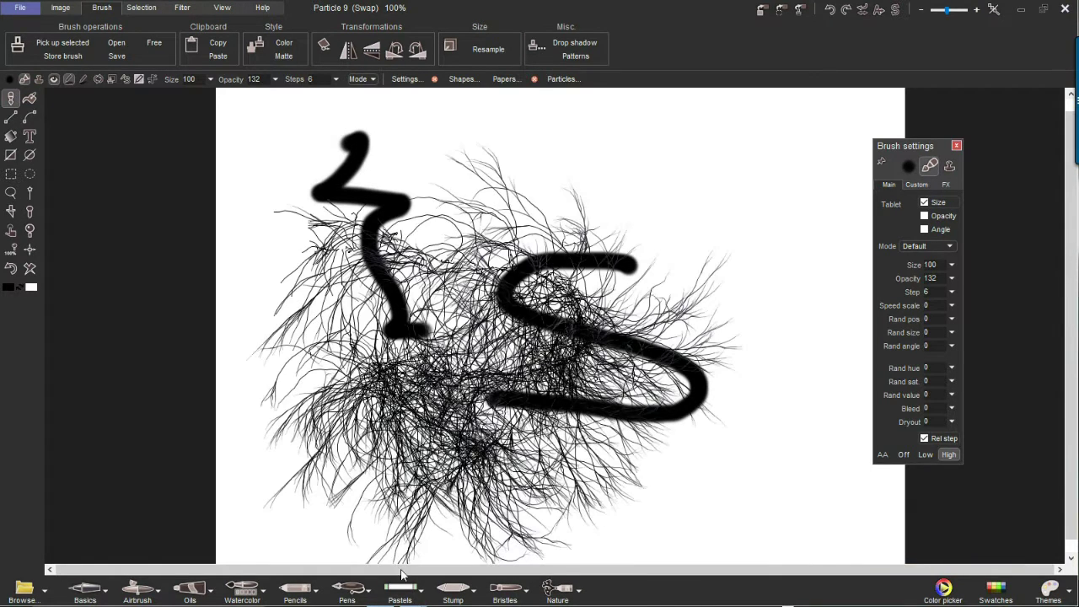
- Choose the Thick and wet brush from the Bristles presets and paint broad gray strokes over the letter S
{"action": "left_click", "coordinate": [513, 594]}
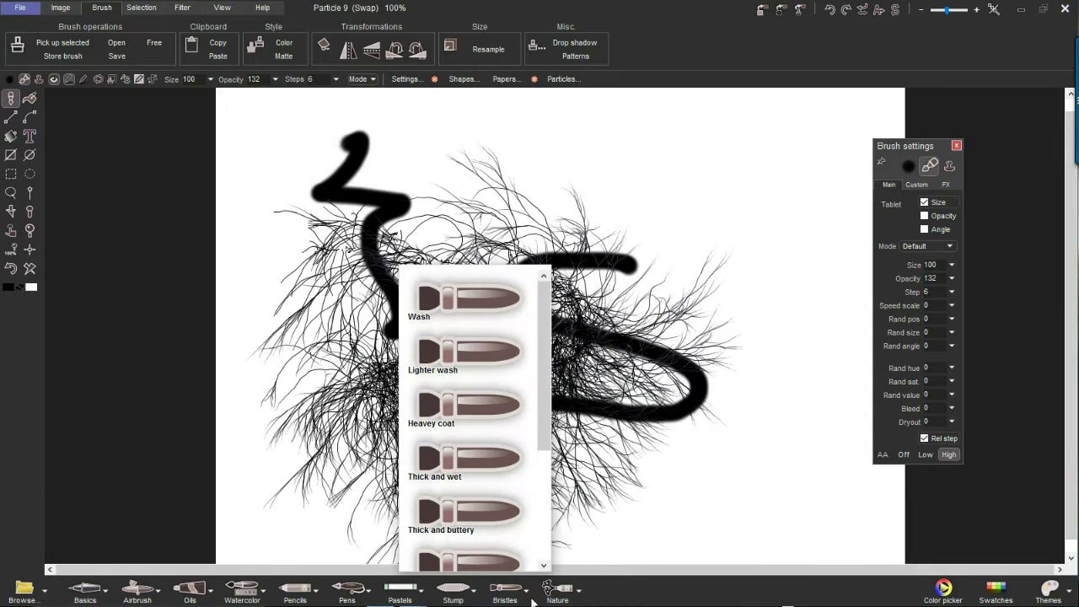
{"action": "left_click", "coordinate": [456, 448]}
{"action": "mouse_move", "coordinate": [700, 320]}
{"action": "left_mouse_down"}
{"action": "mouse_move", "coordinate": [730, 306]}
{"action": "mouse_move", "coordinate": [708, 252]}
{"action": "mouse_move", "coordinate": [534, 267]}
{"action": "mouse_move", "coordinate": [438, 375]}
{"action": "mouse_move", "coordinate": [666, 463]}
{"action": "mouse_move", "coordinate": [616, 506]}
{"action": "left_mouse_up"}
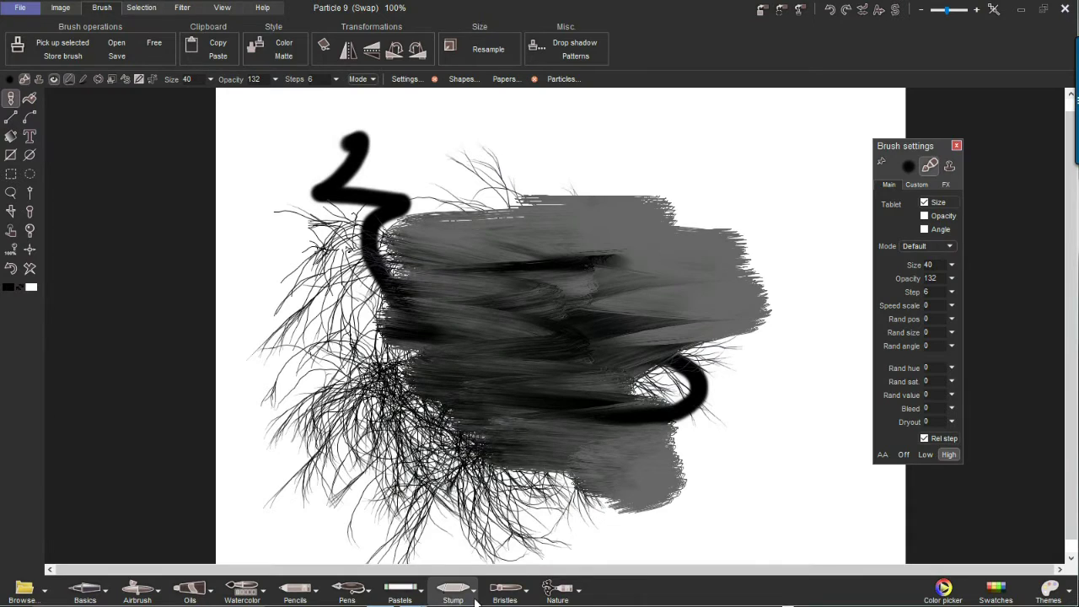
- Choose a smearing brush from the Stump presets and smear the existing paint into curling loops
{"action": "left_click", "coordinate": [475, 599]}
{"action": "left_click", "coordinate": [399, 519]}
{"action": "mouse_move", "coordinate": [389, 499]}
{"action": "left_mouse_down"}
{"action": "mouse_move", "coordinate": [513, 441]}
{"action": "mouse_move", "coordinate": [613, 341]}
{"action": "mouse_move", "coordinate": [414, 161]}
{"action": "mouse_move", "coordinate": [556, 228]}
{"action": "mouse_move", "coordinate": [545, 309]}
{"action": "left_mouse_up"}
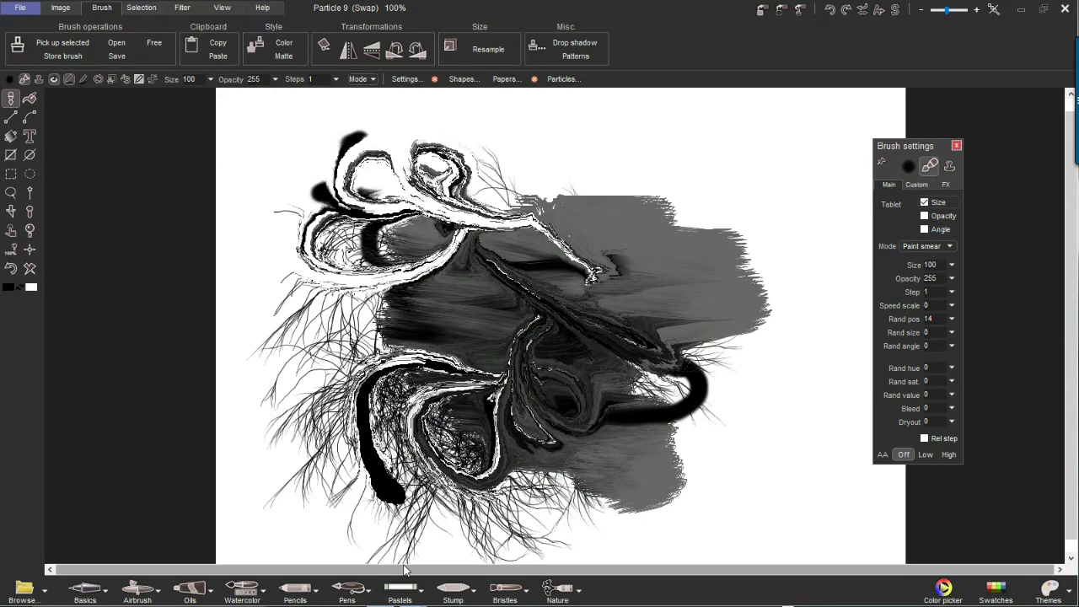
- Choose the Crosshatcher04 pen brush and hatch around and over the painted area
{"action": "left_click", "coordinate": [350, 592]}
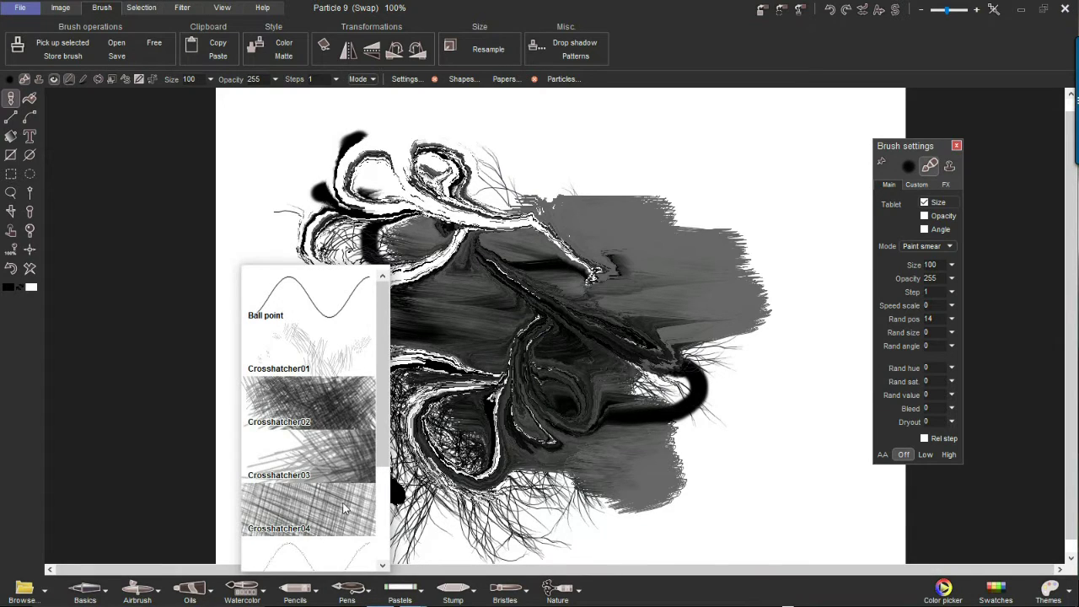
{"action": "left_click", "coordinate": [341, 509]}
{"action": "mouse_move", "coordinate": [349, 506]}
{"action": "left_mouse_down"}
{"action": "mouse_move", "coordinate": [616, 453]}
{"action": "mouse_move", "coordinate": [696, 172]}
{"action": "mouse_move", "coordinate": [515, 140]}
{"action": "mouse_move", "coordinate": [385, 328]}
{"action": "mouse_move", "coordinate": [361, 502]}
{"action": "left_mouse_up"}
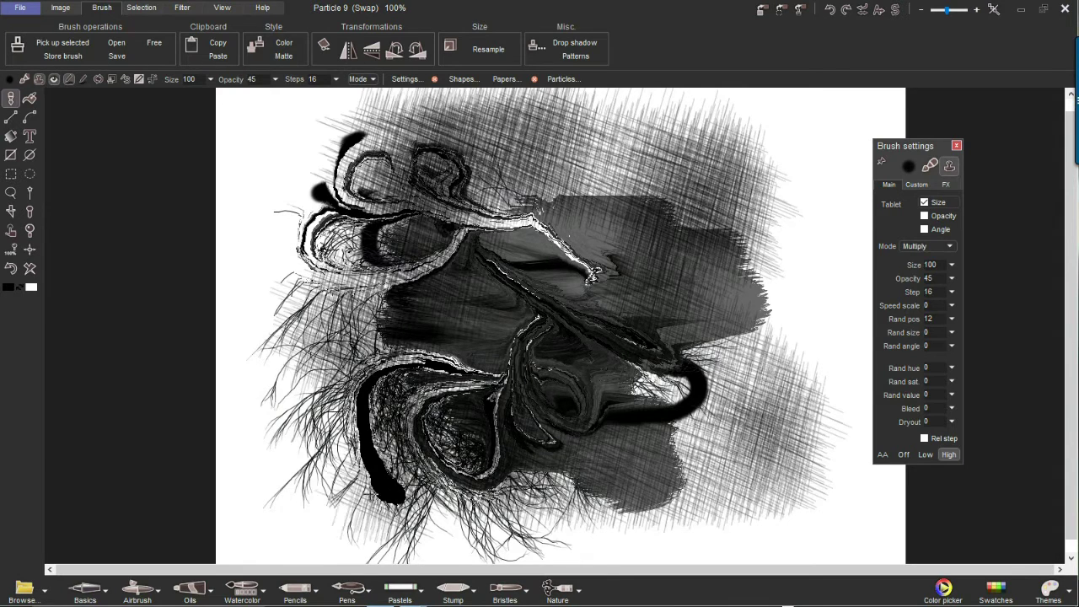
- Choose a brush further down the Pencils presets and paint soft dark strokes over the lower part of the drawing
{"action": "left_click", "coordinate": [302, 594]}
{"action": "scroll", "coordinate": [279, 522], "scroll_direction": "down", "scroll_amount": 3}
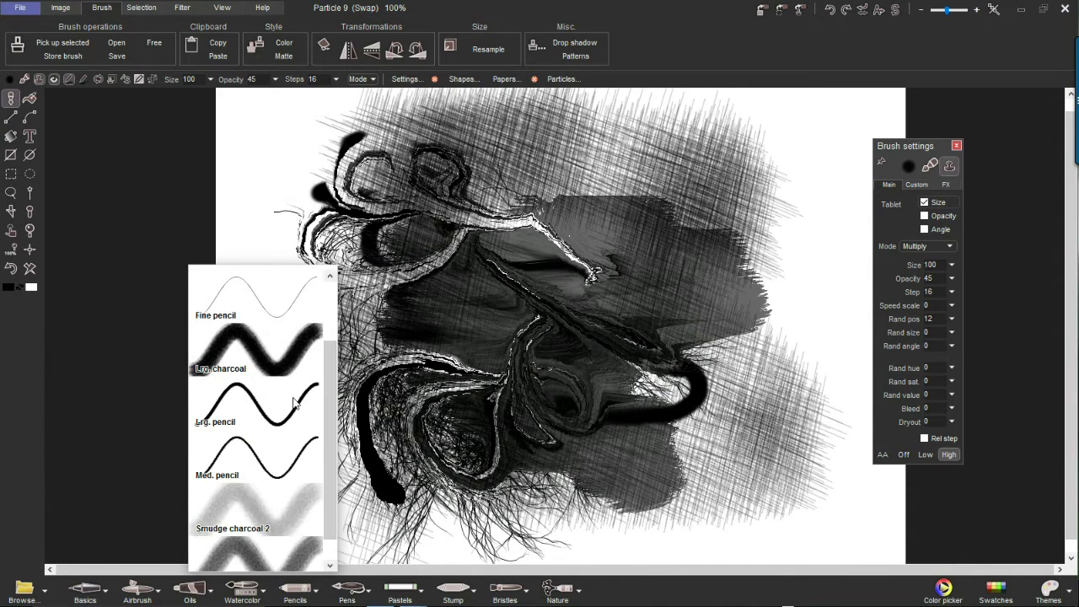
{"action": "scroll", "coordinate": [280, 528], "scroll_direction": "down", "scroll_amount": 1}
{"action": "left_click", "coordinate": [266, 518]}
{"action": "mouse_move", "coordinate": [611, 445]}
{"action": "left_mouse_down"}
{"action": "mouse_move", "coordinate": [730, 451]}
{"action": "mouse_move", "coordinate": [705, 379]}
{"action": "mouse_move", "coordinate": [642, 364]}
{"action": "left_mouse_up"}
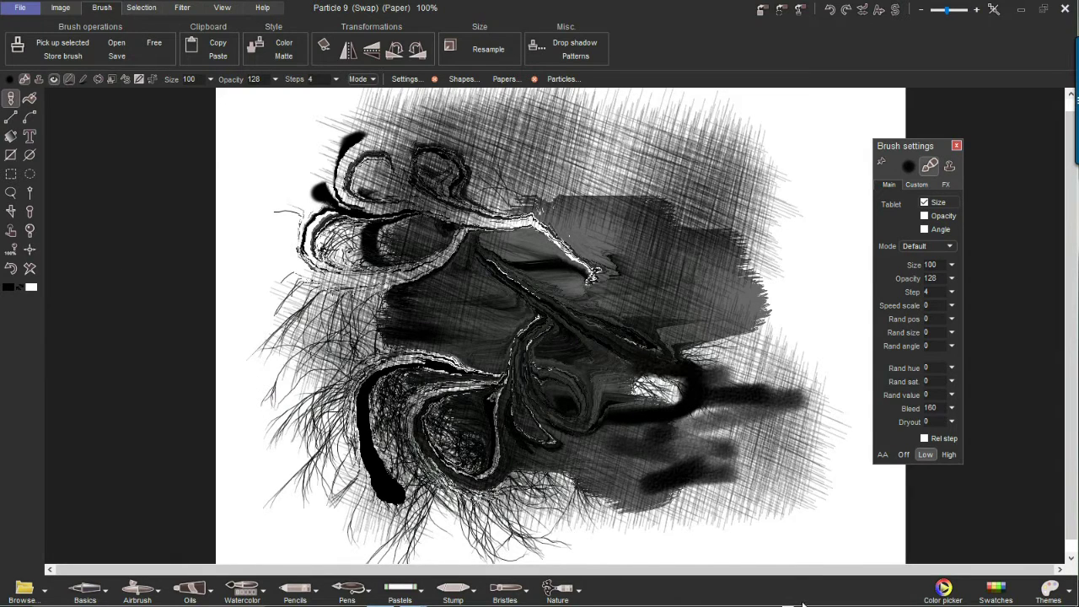
- Set the primary color to blue from the color wheel's harmony colors and paint a zigzag stroke over the drawing
{"action": "left_click", "coordinate": [947, 591]}
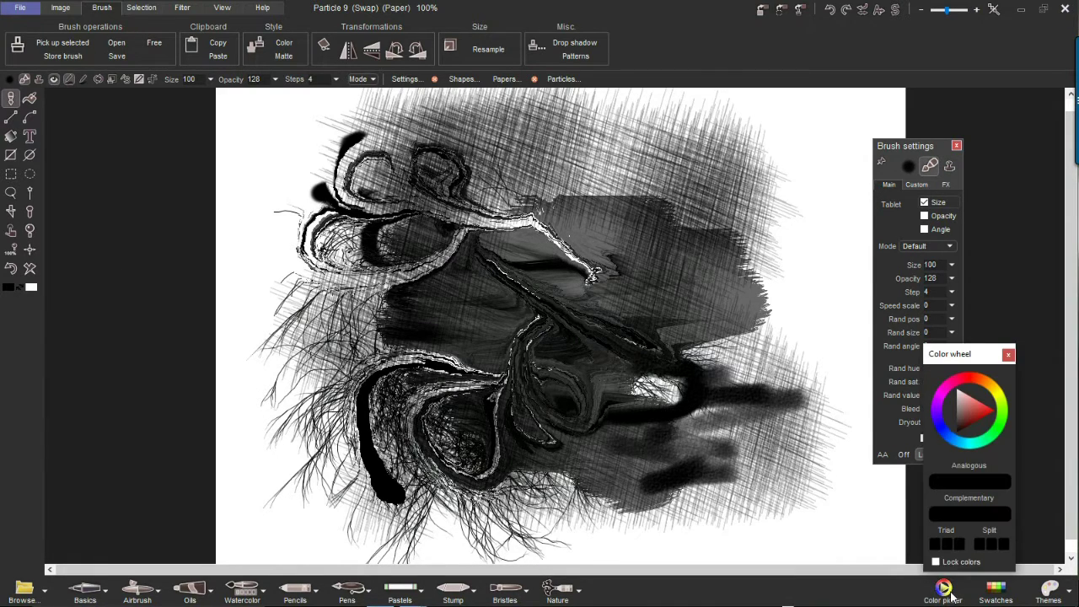
{"action": "left_click", "coordinate": [982, 397]}
{"action": "mouse_move", "coordinate": [985, 382]}
{"action": "left_mouse_down"}
{"action": "mouse_move", "coordinate": [975, 378]}
{"action": "mouse_move", "coordinate": [986, 382]}
{"action": "left_mouse_up"}
{"action": "left_click", "coordinate": [949, 511]}
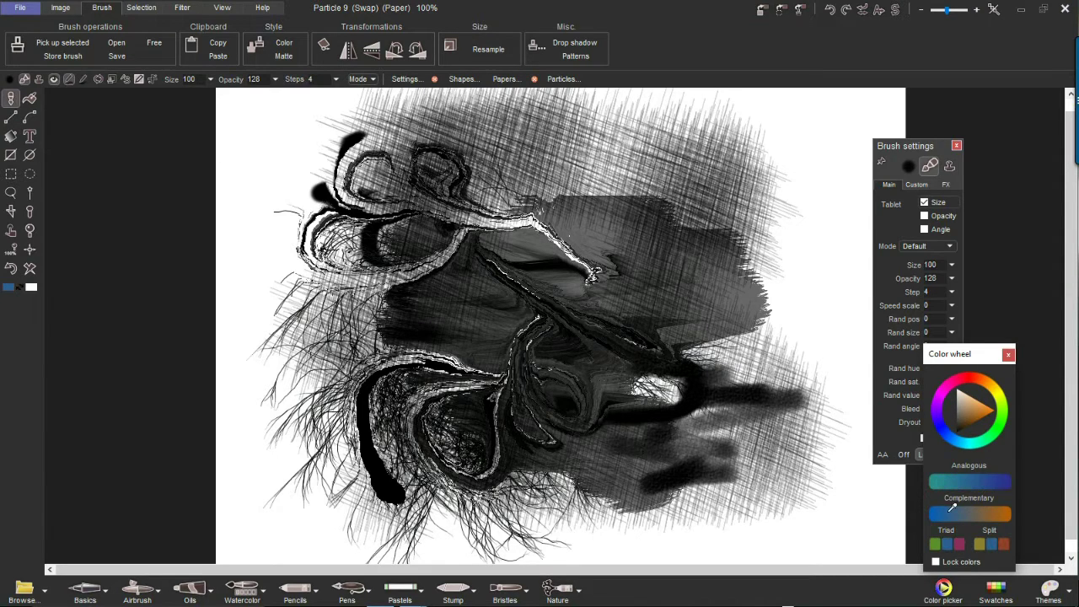
{"action": "mouse_move", "coordinate": [681, 425]}
{"action": "left_mouse_down"}
{"action": "mouse_move", "coordinate": [821, 354]}
{"action": "mouse_move", "coordinate": [594, 260]}
{"action": "mouse_move", "coordinate": [546, 263]}
{"action": "left_mouse_up"}
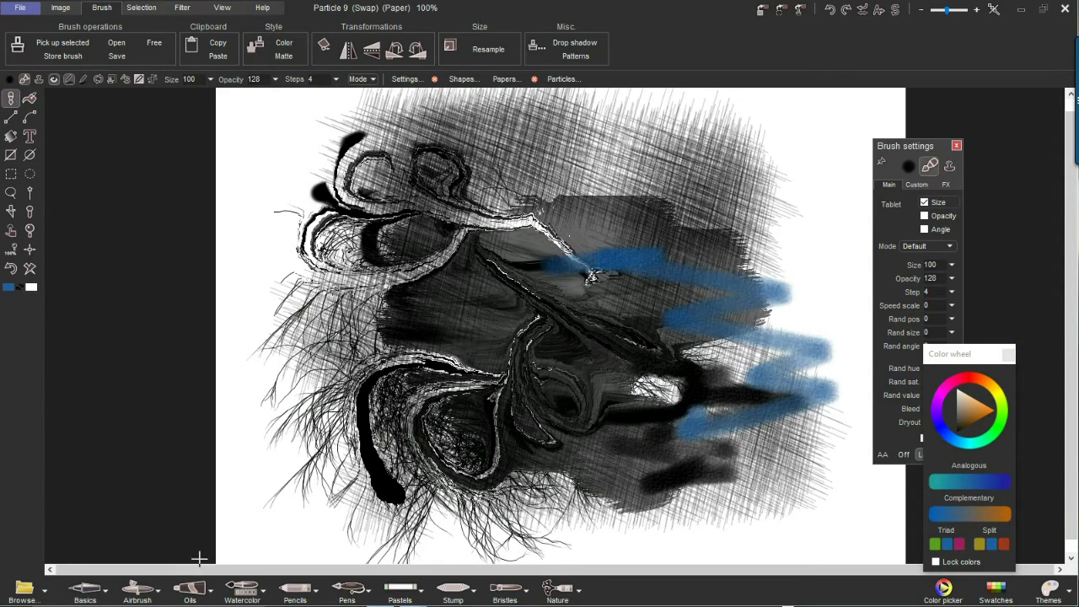
- Look through the Airbrush and Basics presets, choose an Oils brush, and paint smeared blue swirls over the lower part of the drawing
{"action": "left_click", "coordinate": [139, 593]}
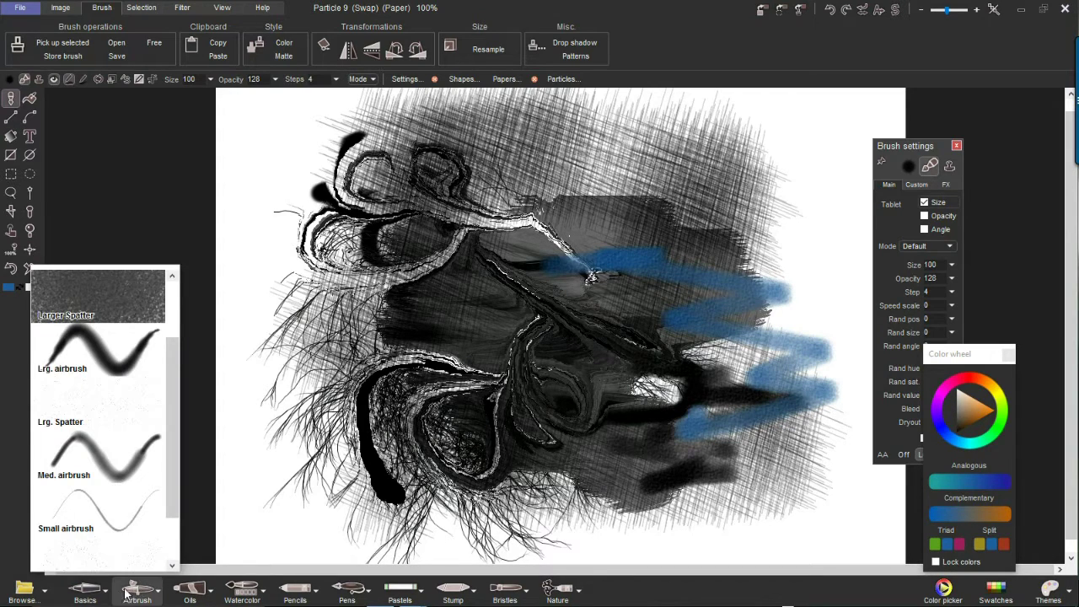
{"action": "left_click", "coordinate": [97, 596]}
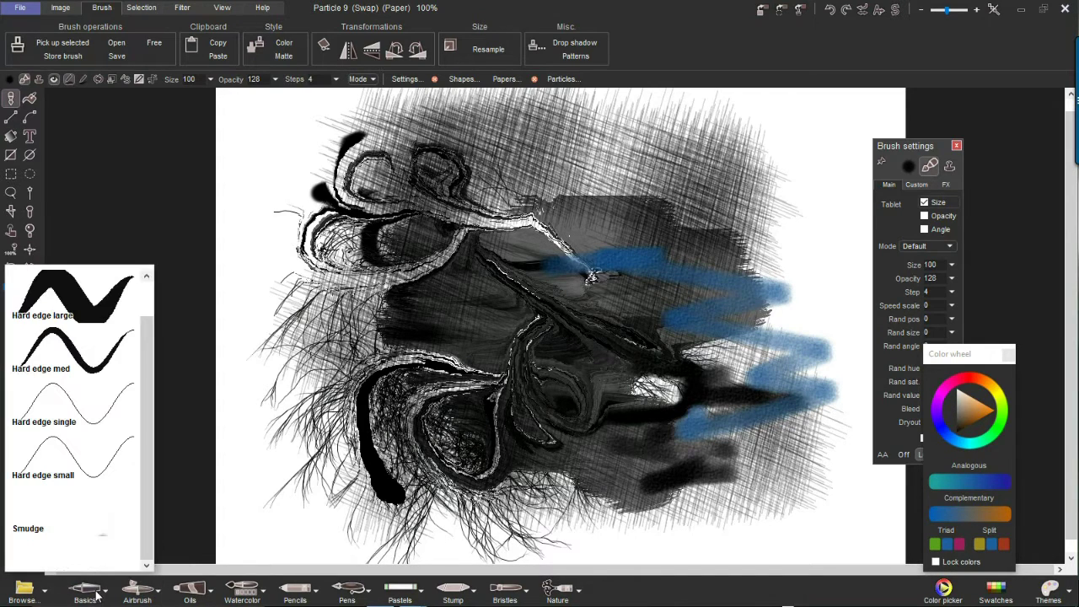
{"action": "left_click", "coordinate": [202, 588]}
{"action": "left_click", "coordinate": [173, 514]}
{"action": "mouse_move", "coordinate": [321, 447]}
{"action": "left_mouse_down"}
{"action": "mouse_move", "coordinate": [348, 337]}
{"action": "mouse_move", "coordinate": [261, 309]}
{"action": "mouse_move", "coordinate": [347, 455]}
{"action": "mouse_move", "coordinate": [482, 414]}
{"action": "mouse_move", "coordinate": [359, 455]}
{"action": "left_mouse_up"}
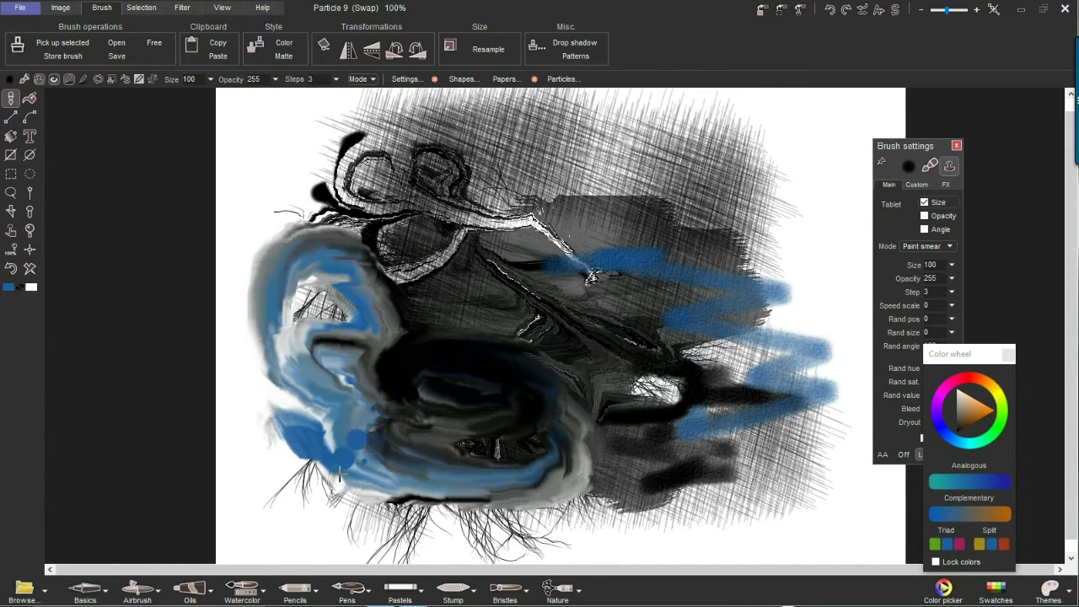
- Choose the HotDog brush from the enlarged brush browser and paint a looping orange tube across the drawing
{"action": "left_click", "coordinate": [32, 594]}
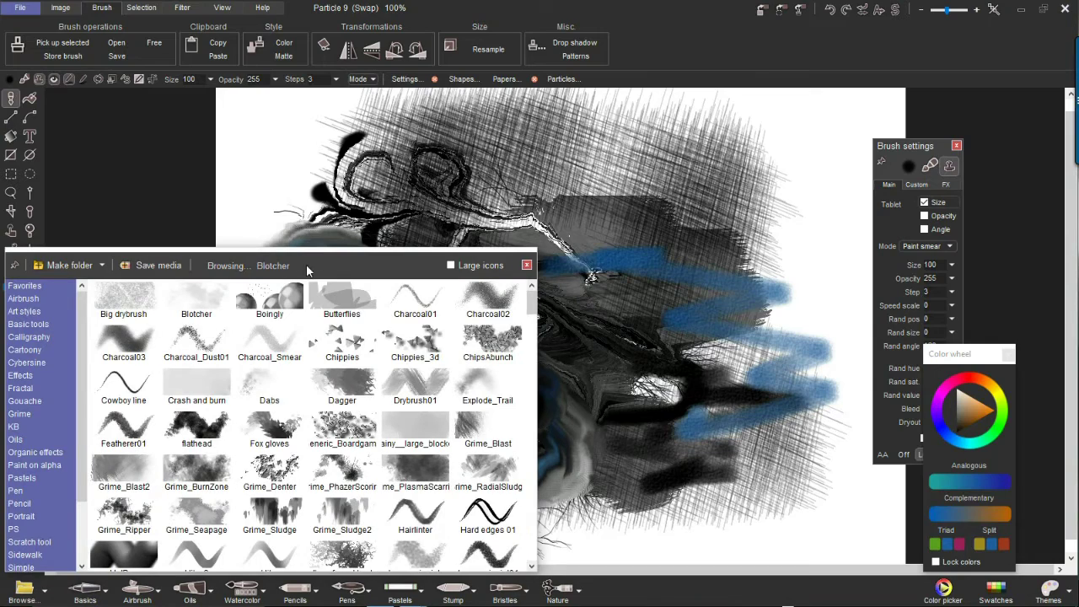
{"action": "mouse_move", "coordinate": [349, 264]}
{"action": "left_mouse_down"}
{"action": "mouse_move", "coordinate": [429, 173]}
{"action": "mouse_move", "coordinate": [370, 123]}
{"action": "left_mouse_up"}
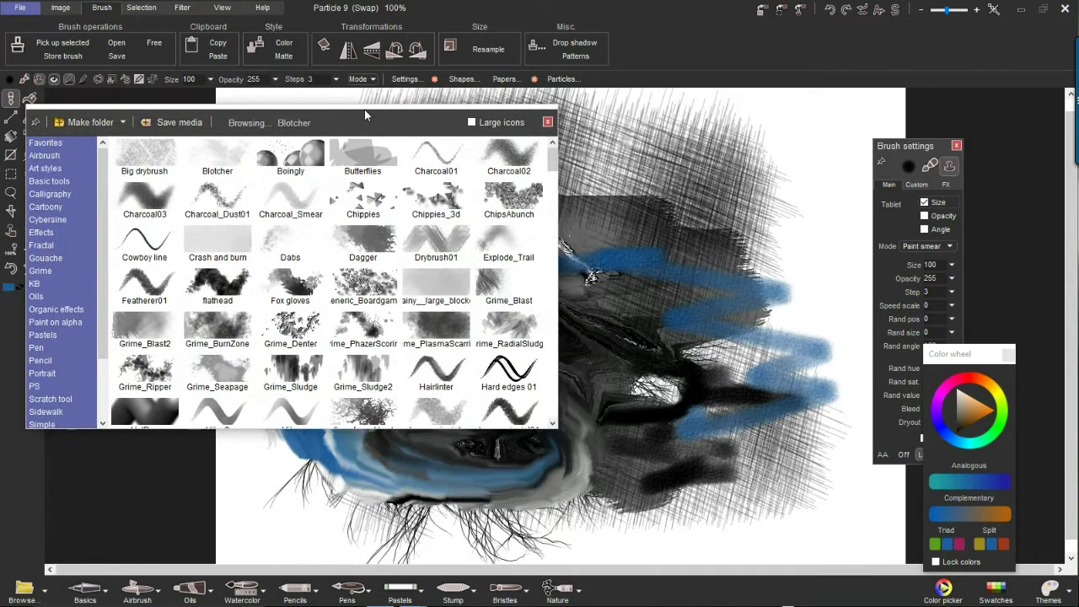
{"action": "mouse_move", "coordinate": [555, 429]}
{"action": "left_mouse_down"}
{"action": "mouse_move", "coordinate": [641, 460]}
{"action": "mouse_move", "coordinate": [785, 544]}
{"action": "left_mouse_up"}
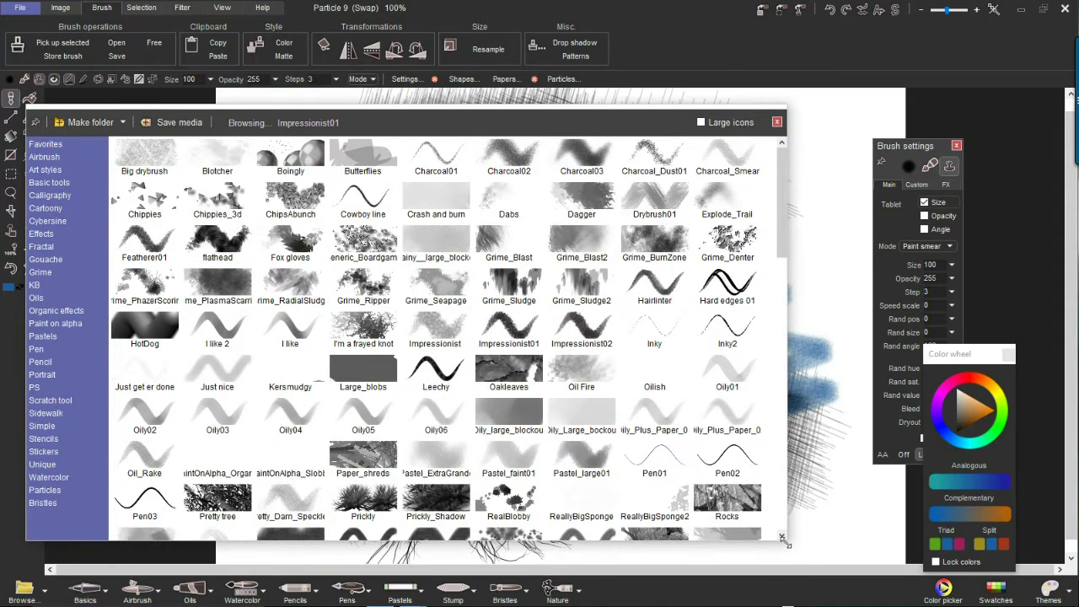
{"action": "left_click", "coordinate": [144, 335]}
{"action": "mouse_move", "coordinate": [422, 214]}
{"action": "left_mouse_down"}
{"action": "mouse_move", "coordinate": [481, 289]}
{"action": "mouse_move", "coordinate": [527, 161]}
{"action": "mouse_move", "coordinate": [692, 441]}
{"action": "mouse_move", "coordinate": [634, 444]}
{"action": "left_mouse_up"}
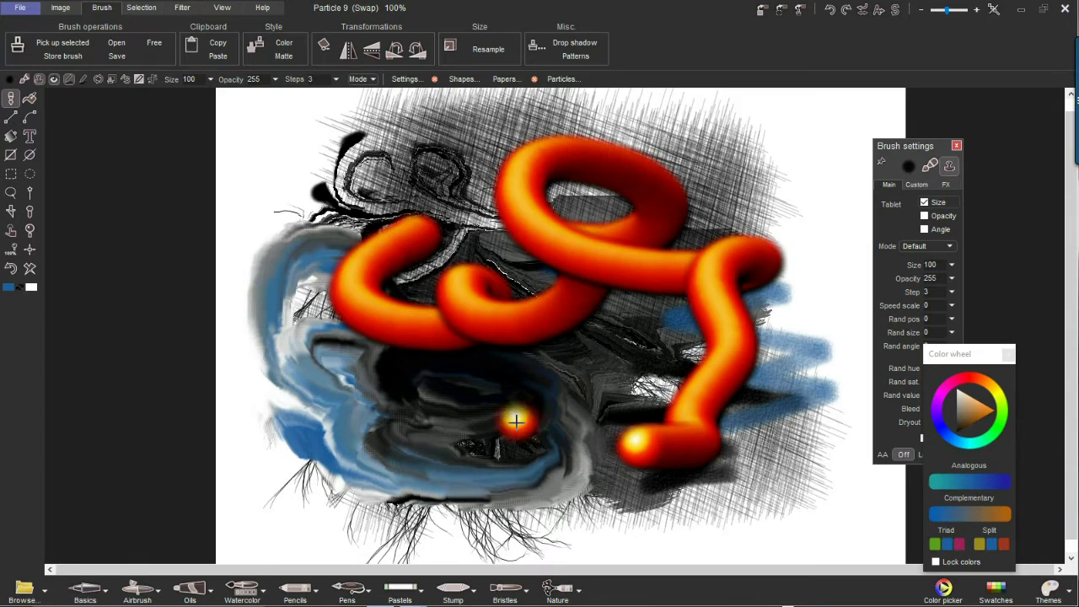
- Clear the canvas and paint four straight HotDog brush strokes crossing each other in its center
{"action": "left_click", "coordinate": [27, 275]}
{"action": "mouse_move", "coordinate": [540, 195]}
{"action": "left_mouse_down"}
{"action": "mouse_move", "coordinate": [543, 321]}
{"action": "mouse_move", "coordinate": [491, 374]}
{"action": "left_mouse_up"}
{"action": "left_click_drag", "start_coordinate": [381, 301], "coordinate": [770, 330]}
{"action": "left_click_drag", "start_coordinate": [640, 257], "coordinate": [389, 425]}
{"action": "mouse_move", "coordinate": [434, 232]}
{"action": "left_mouse_down"}
{"action": "mouse_move", "coordinate": [698, 451]}
{"action": "mouse_move", "coordinate": [693, 437]}
{"action": "left_mouse_up"}
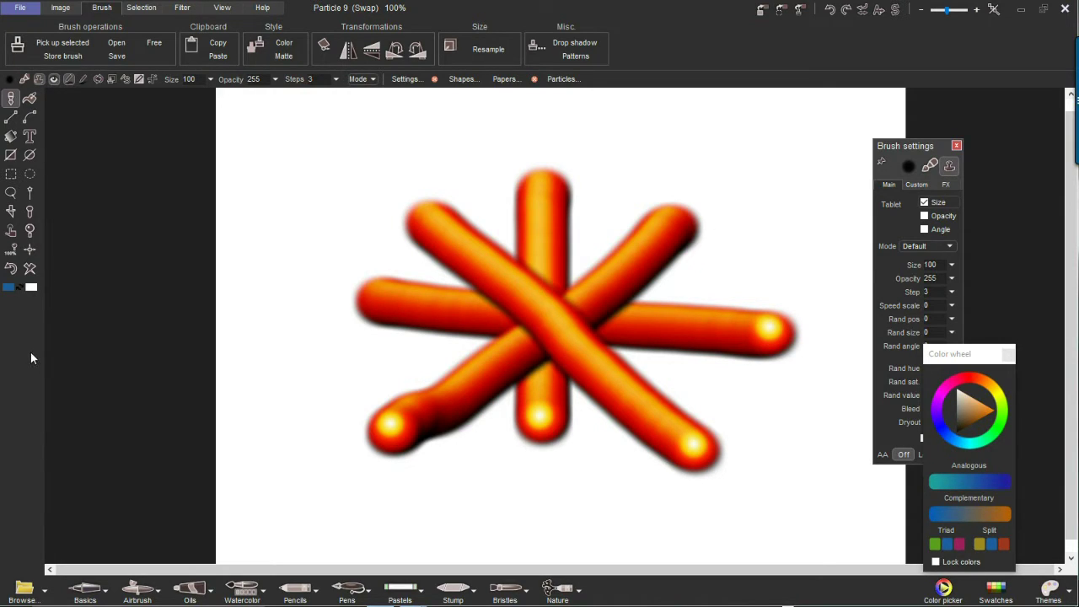
- Change the layout settings so the tools are arranged in a single column toolbar
{"action": "left_click", "coordinate": [223, 8]}
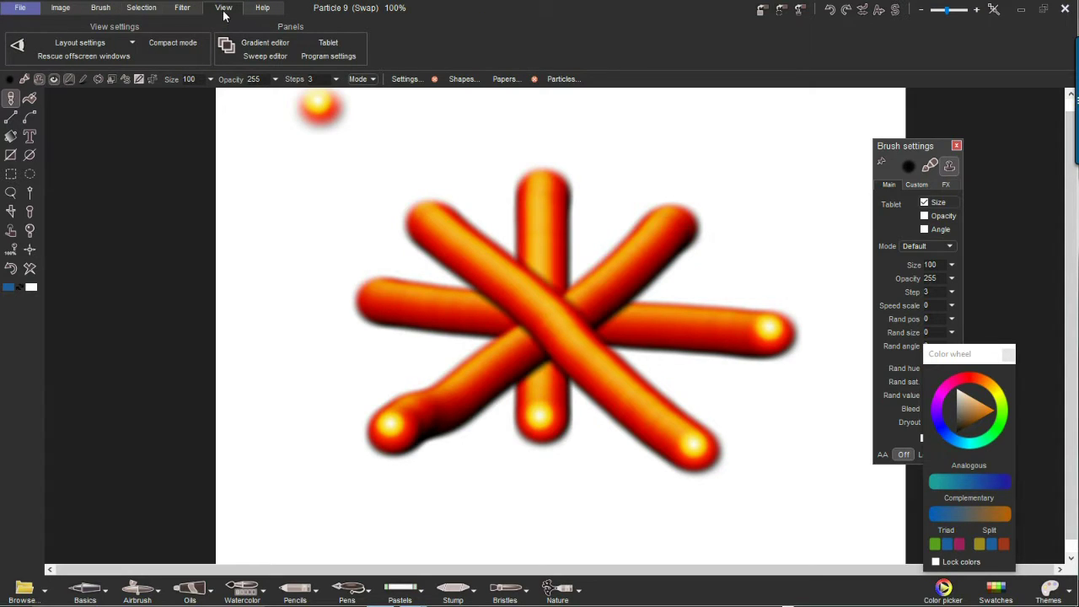
{"action": "left_click", "coordinate": [74, 46]}
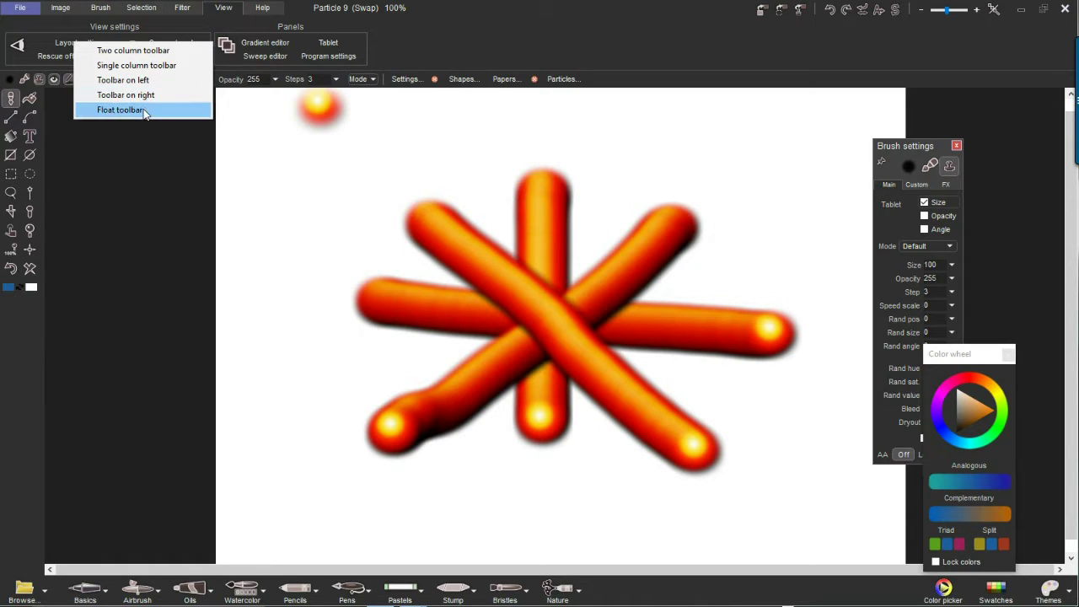
{"action": "left_click", "coordinate": [126, 67]}
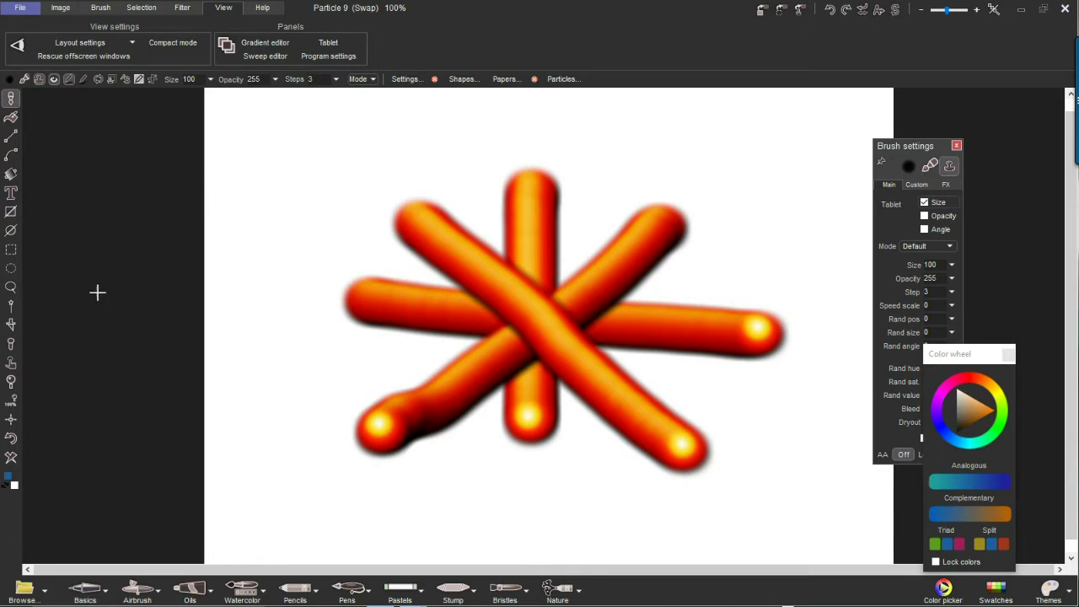
- Pick up the crossed orange tubes as a custom brush and paint looping strokes with it across the canvas
{"action": "left_click", "coordinate": [11, 325]}
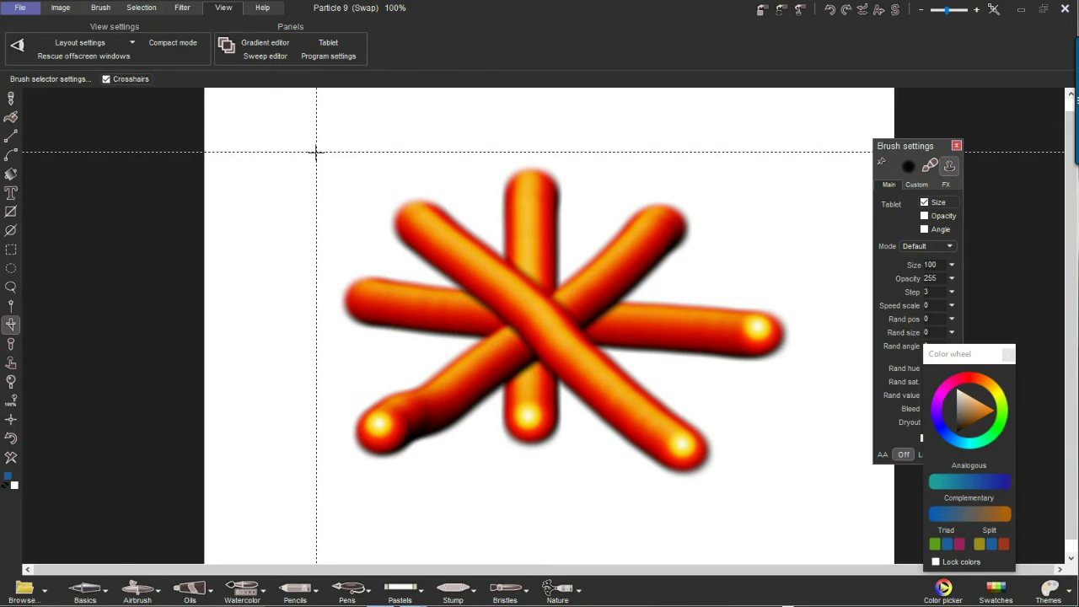
{"action": "left_click_drag", "start_coordinate": [799, 531], "coordinate": [813, 504]}
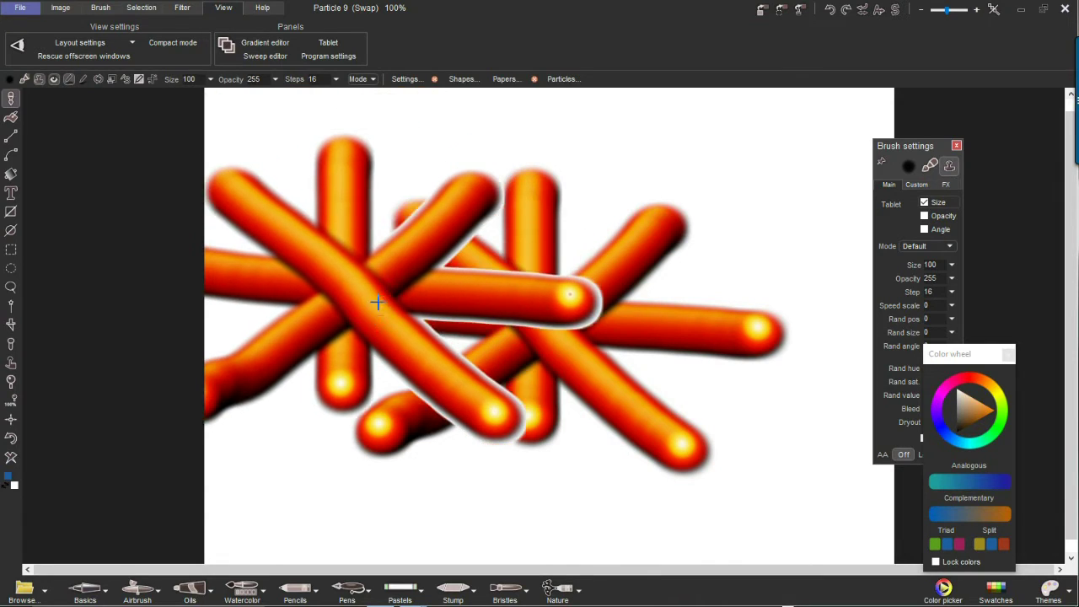
{"action": "mouse_move", "coordinate": [636, 365]}
{"action": "left_mouse_down"}
{"action": "mouse_move", "coordinate": [523, 371]}
{"action": "mouse_move", "coordinate": [498, 429]}
{"action": "mouse_move", "coordinate": [691, 432]}
{"action": "mouse_move", "coordinate": [498, 482]}
{"action": "mouse_move", "coordinate": [320, 151]}
{"action": "mouse_move", "coordinate": [590, 458]}
{"action": "mouse_move", "coordinate": [510, 320]}
{"action": "mouse_move", "coordinate": [450, 284]}
{"action": "mouse_move", "coordinate": [500, 289]}
{"action": "mouse_move", "coordinate": [456, 305]}
{"action": "left_mouse_up"}
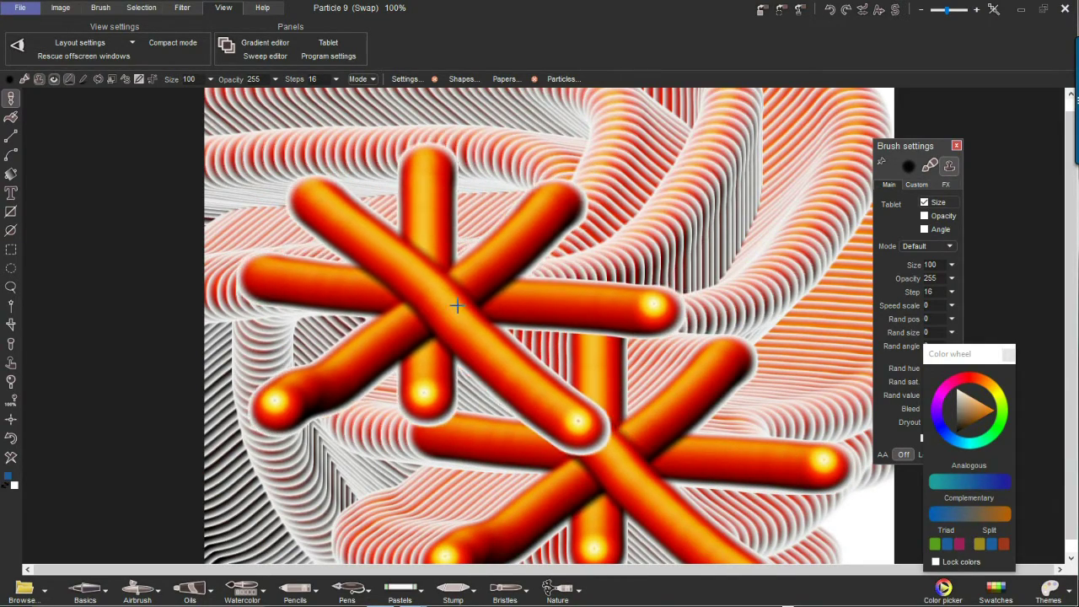
- Save the picked-up brush in the PS folder of the brush browser under the name crisscross01
{"action": "left_click", "coordinate": [25, 593]}
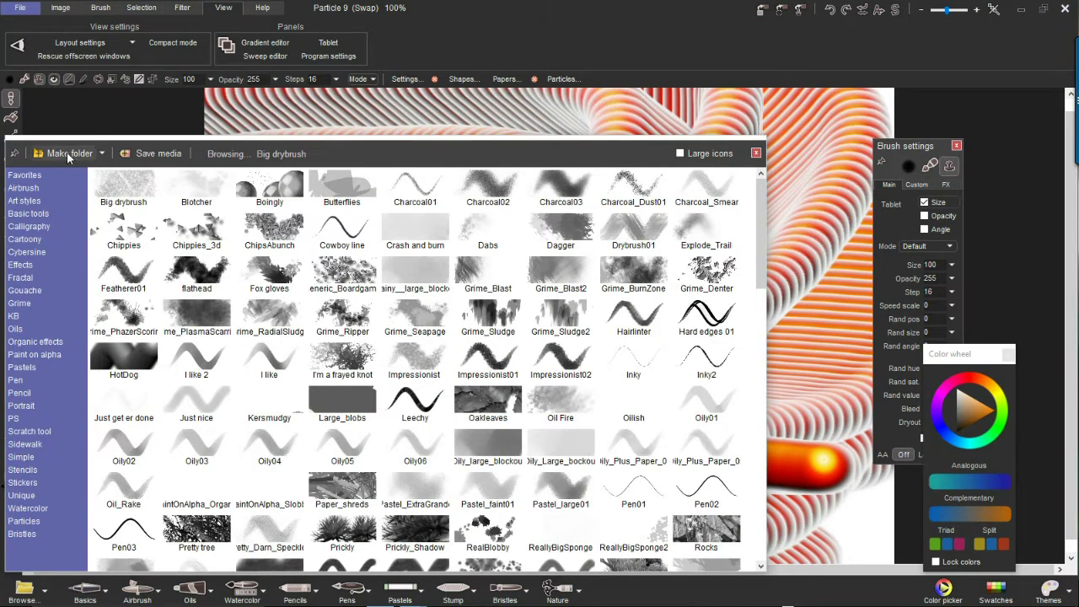
{"action": "left_click", "coordinate": [16, 419]}
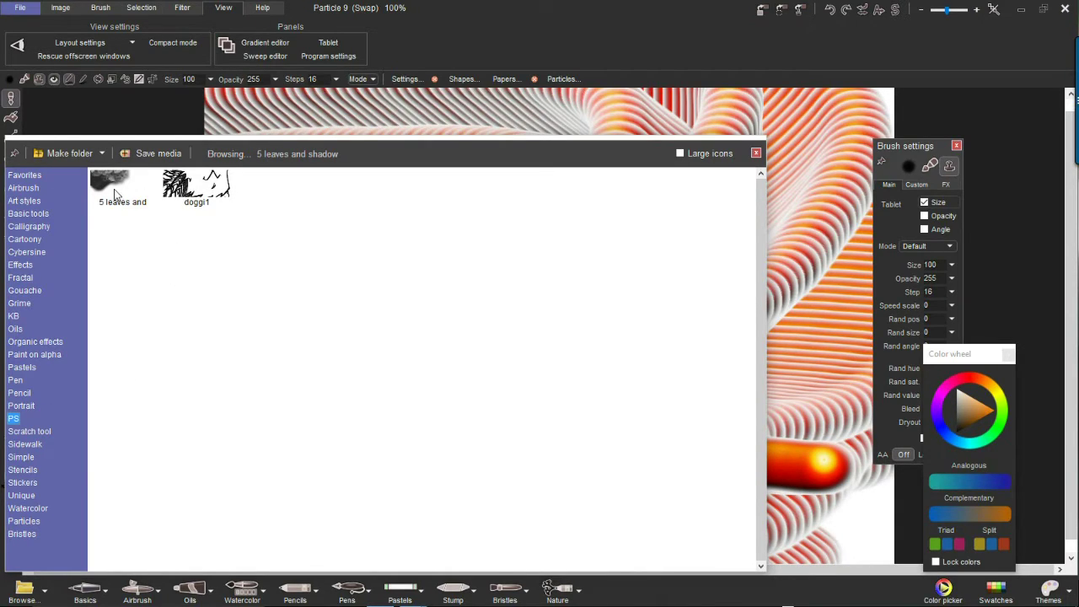
{"action": "left_click", "coordinate": [155, 154]}
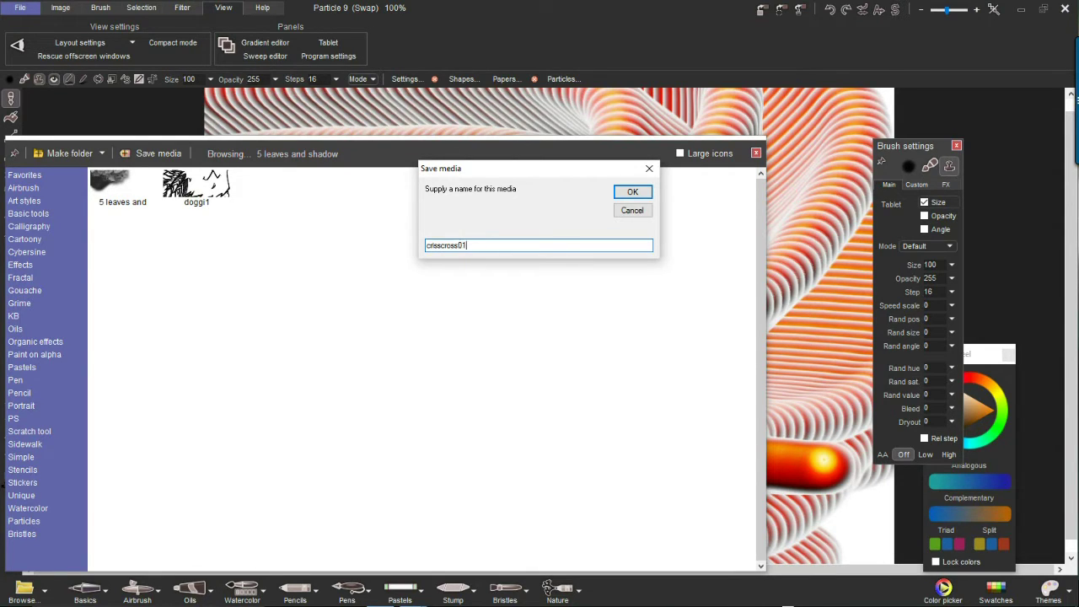
{"action": "left_click", "coordinate": [634, 192]}
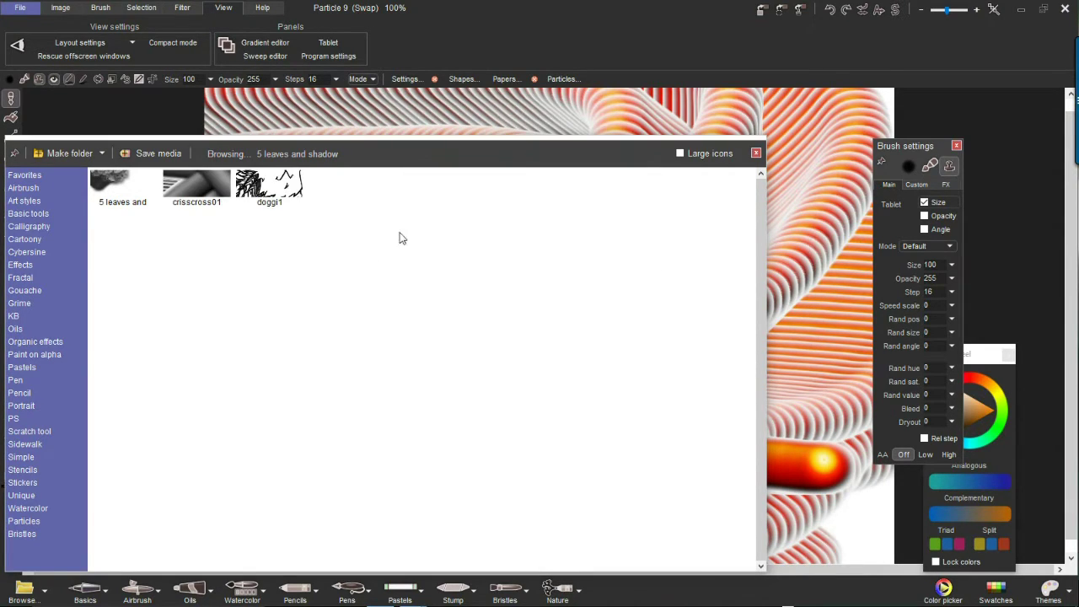
- Choose the doggi1 brush, stamp dog heads over the drawing, and cover the canvas with the white secondary color
{"action": "left_click", "coordinate": [271, 187]}
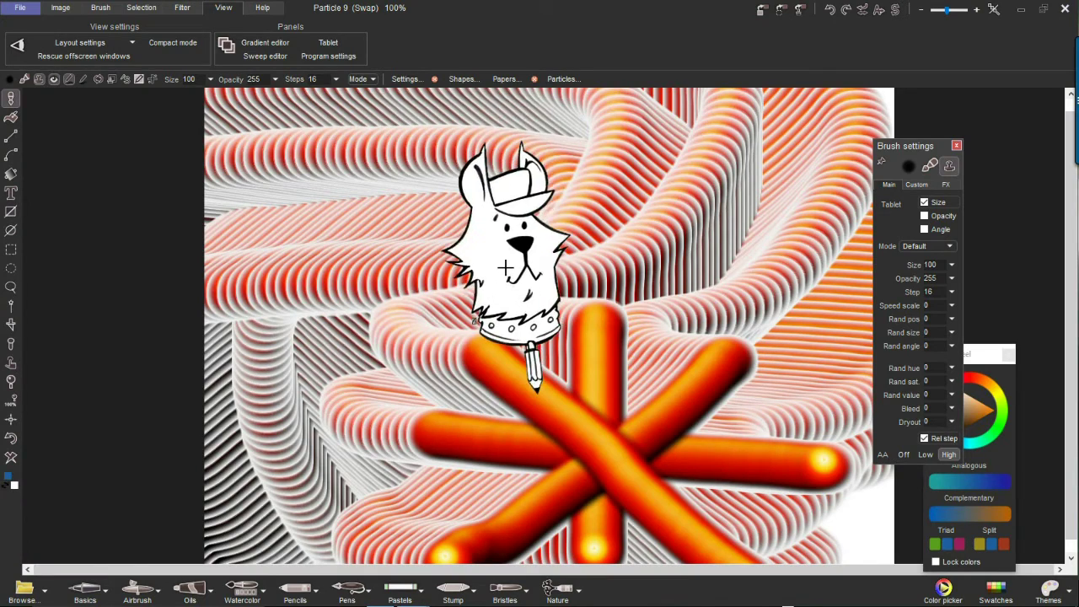
{"action": "mouse_move", "coordinate": [352, 314]}
{"action": "left_mouse_down"}
{"action": "mouse_move", "coordinate": [640, 311]}
{"action": "mouse_move", "coordinate": [181, 365]}
{"action": "left_mouse_up"}
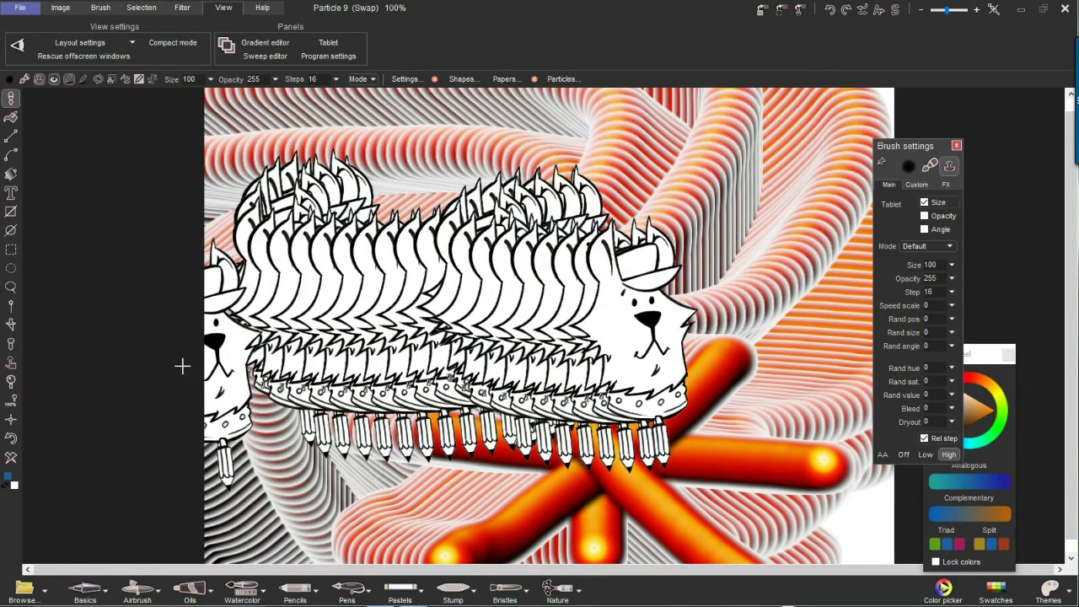
{"action": "left_click", "coordinate": [800, 223]}
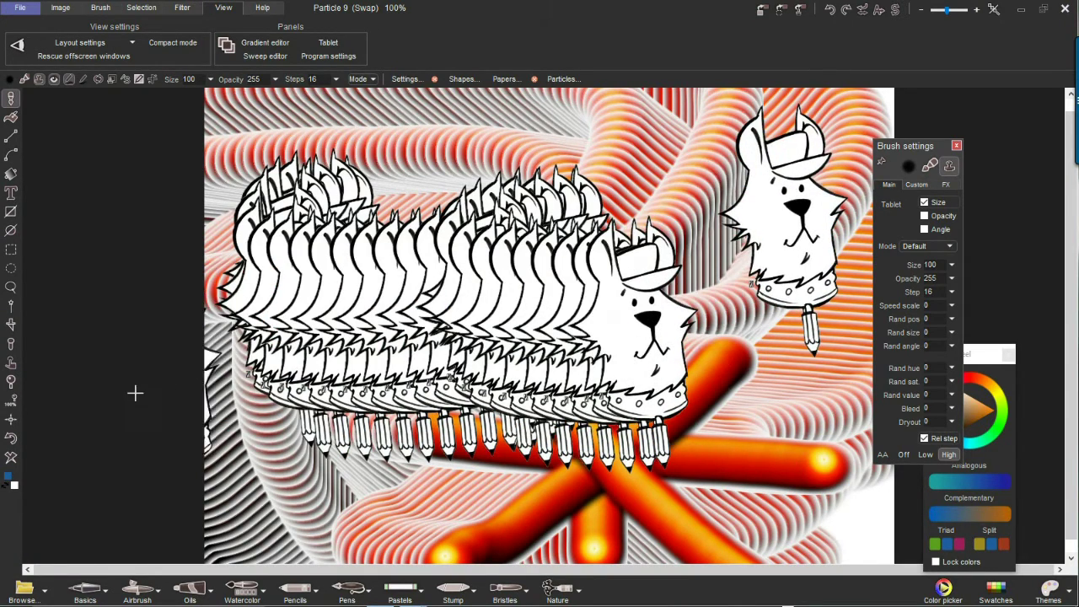
{"action": "mouse_move", "coordinate": [393, 353]}
{"action": "left_mouse_down"}
{"action": "mouse_move", "coordinate": [438, 337]}
{"action": "mouse_move", "coordinate": [480, 339]}
{"action": "mouse_move", "coordinate": [354, 211]}
{"action": "mouse_move", "coordinate": [551, 440]}
{"action": "mouse_move", "coordinate": [633, 224]}
{"action": "mouse_move", "coordinate": [877, 155]}
{"action": "left_mouse_up"}
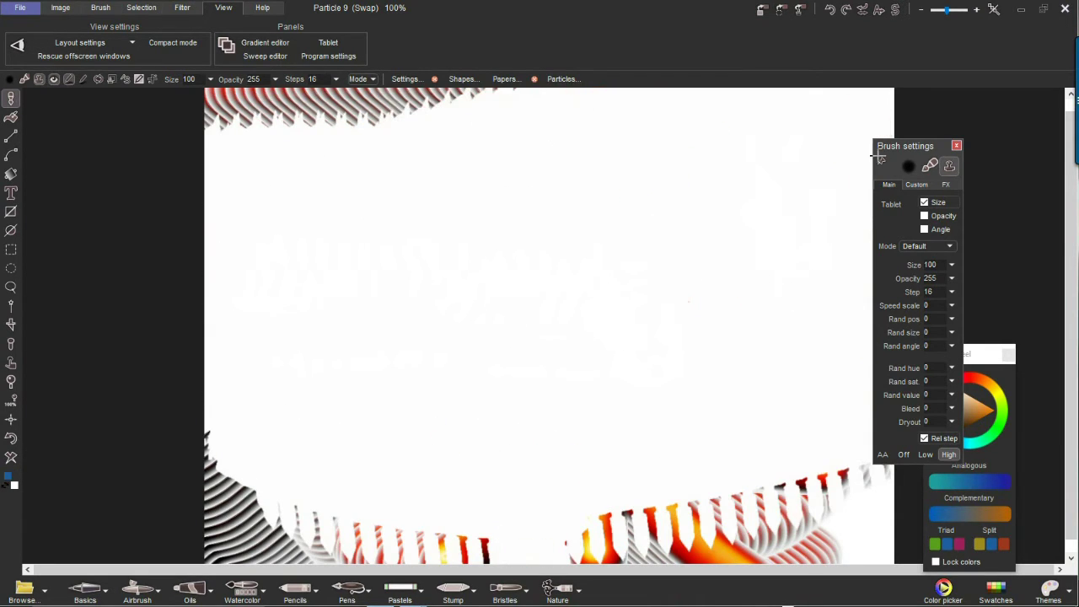
{"action": "mouse_move", "coordinate": [291, 371]}
{"action": "left_mouse_down"}
{"action": "mouse_move", "coordinate": [520, 508]}
{"action": "mouse_move", "coordinate": [937, 436]}
{"action": "mouse_move", "coordinate": [495, 89]}
{"action": "left_mouse_up"}
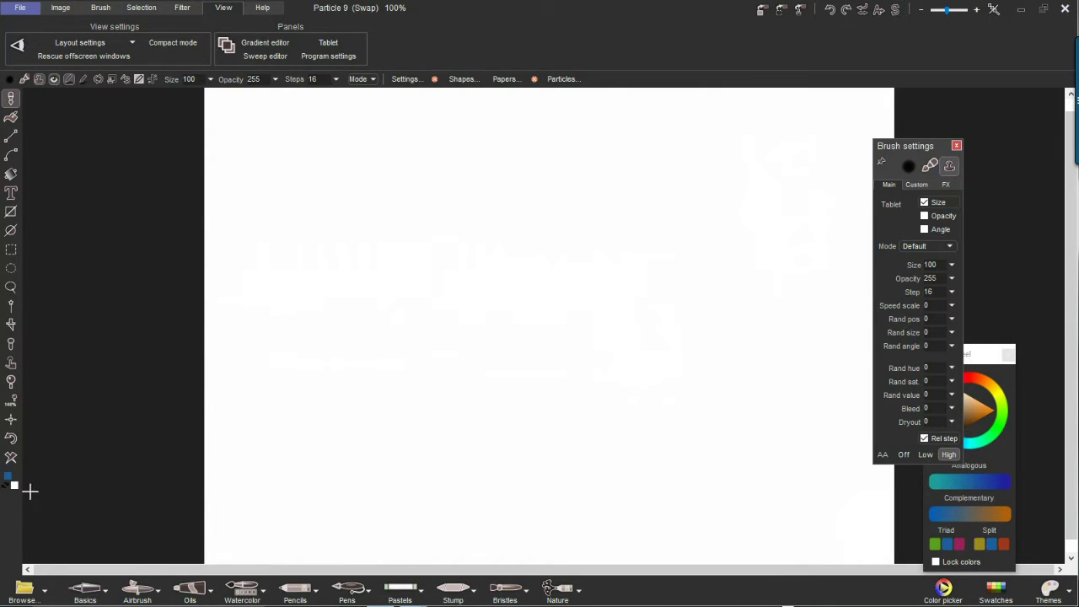
- Swap the primary and secondary colors, paint a blue dog-shaped stroke, and stamp dog heads over and beside it
{"action": "left_click", "coordinate": [4, 489]}
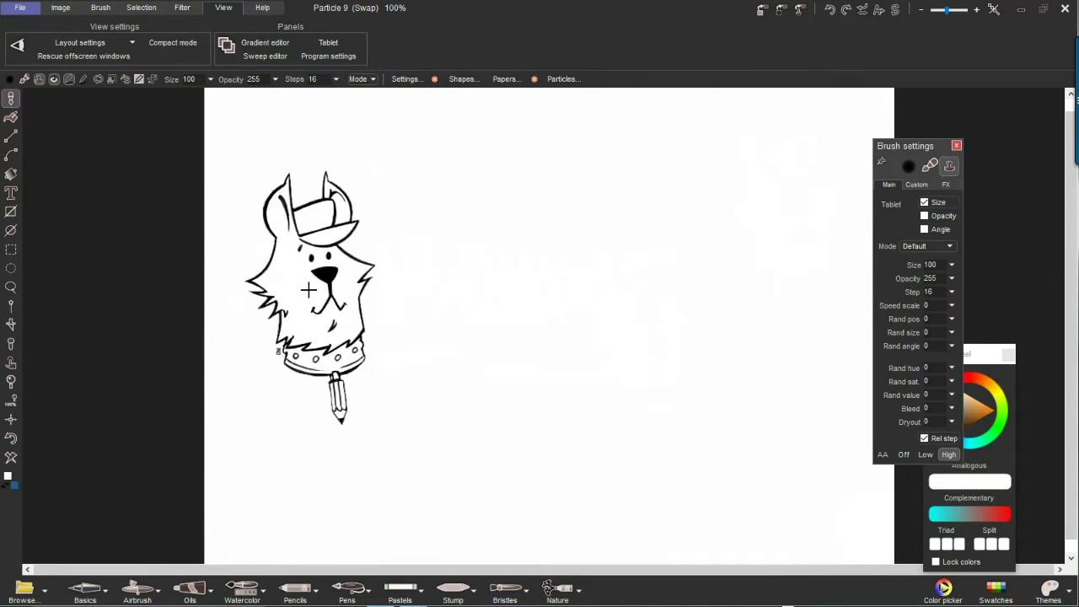
{"action": "left_click_drag", "start_coordinate": [324, 291], "coordinate": [546, 329]}
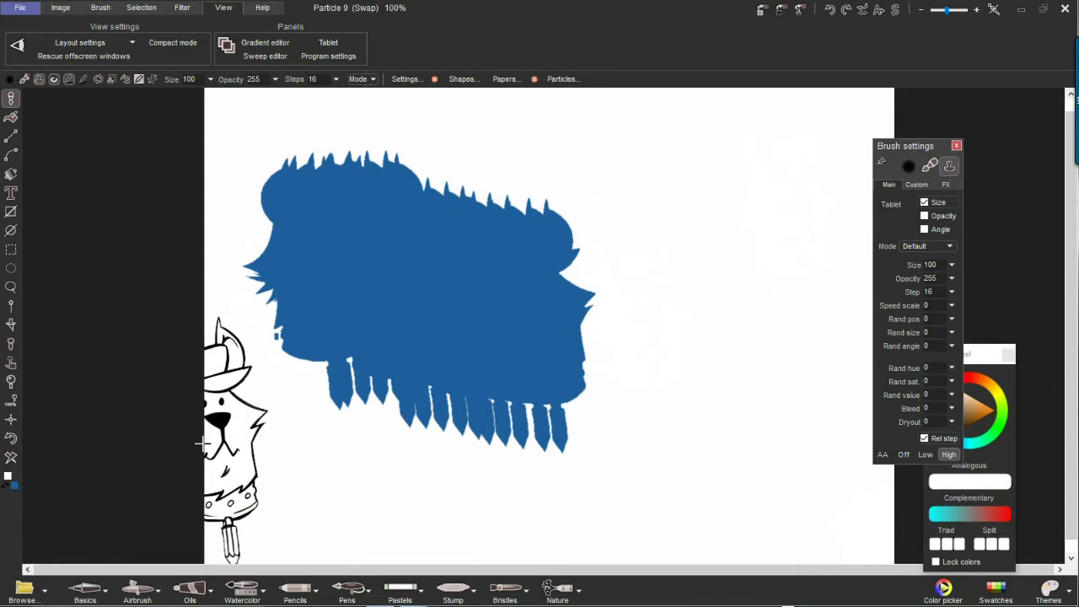
{"action": "left_click", "coordinate": [451, 334]}
{"action": "left_click", "coordinate": [639, 334]}
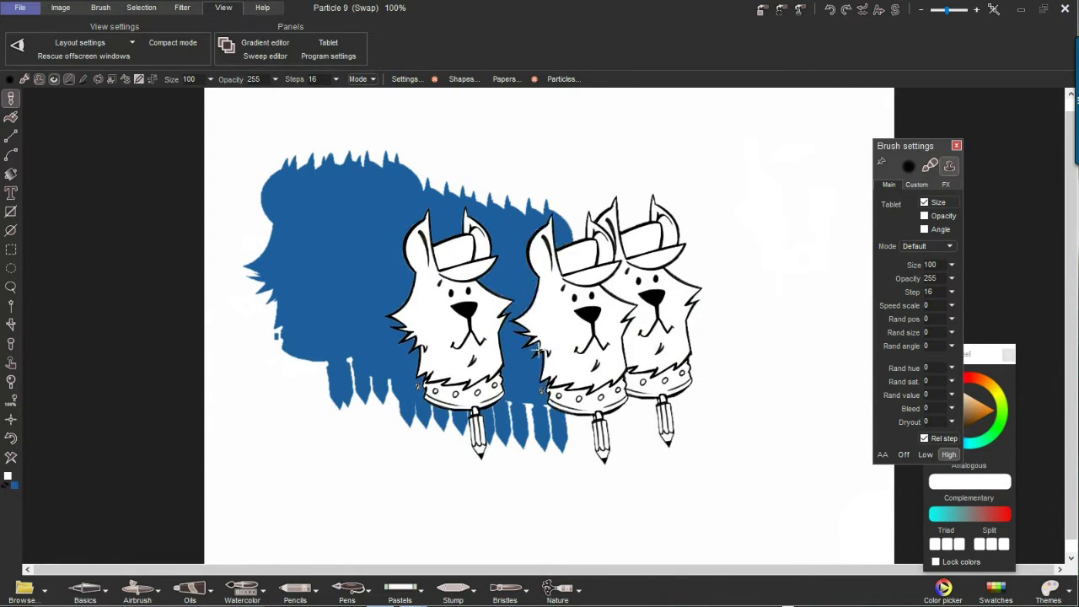
- Reopen the brush browser, move it, shrink it to a small window in the canvas's lower left, and enable large icons
{"action": "left_click", "coordinate": [30, 592]}
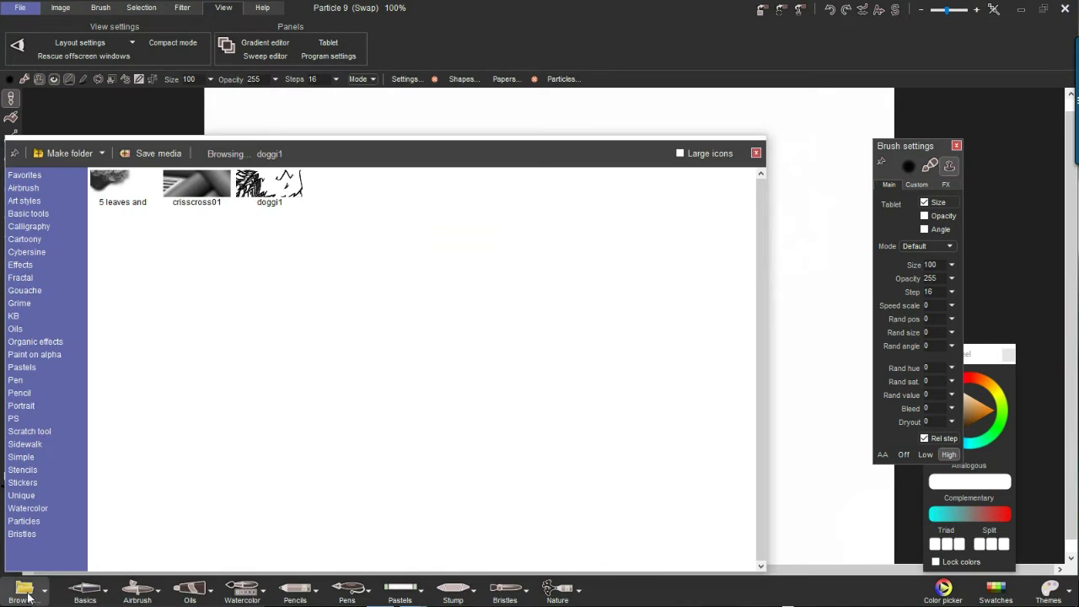
{"action": "left_click_drag", "start_coordinate": [335, 150], "coordinate": [374, 138]}
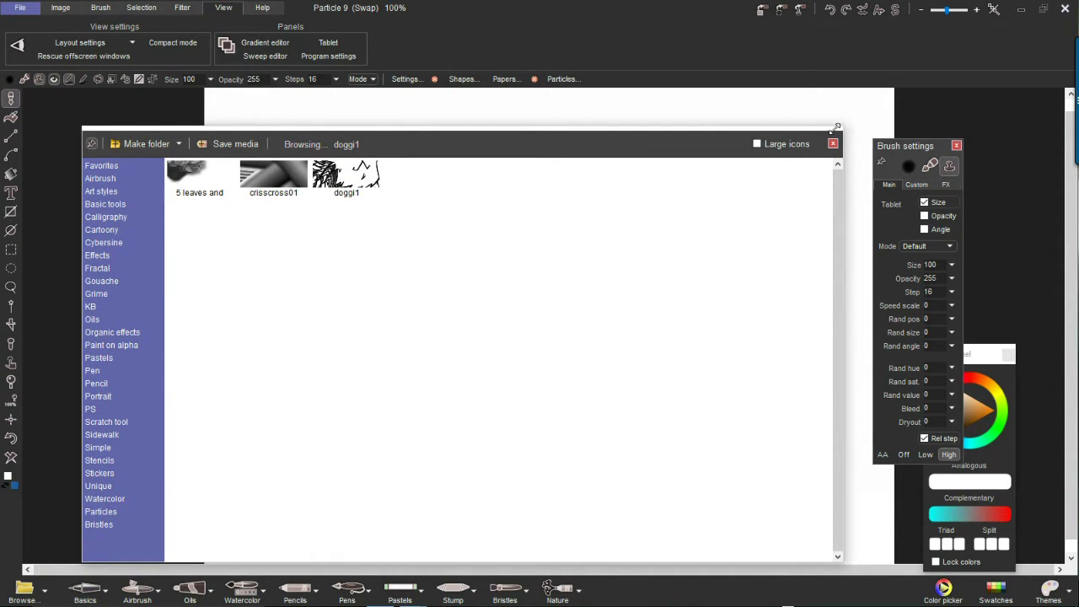
{"action": "left_click_drag", "start_coordinate": [840, 127], "coordinate": [383, 119]}
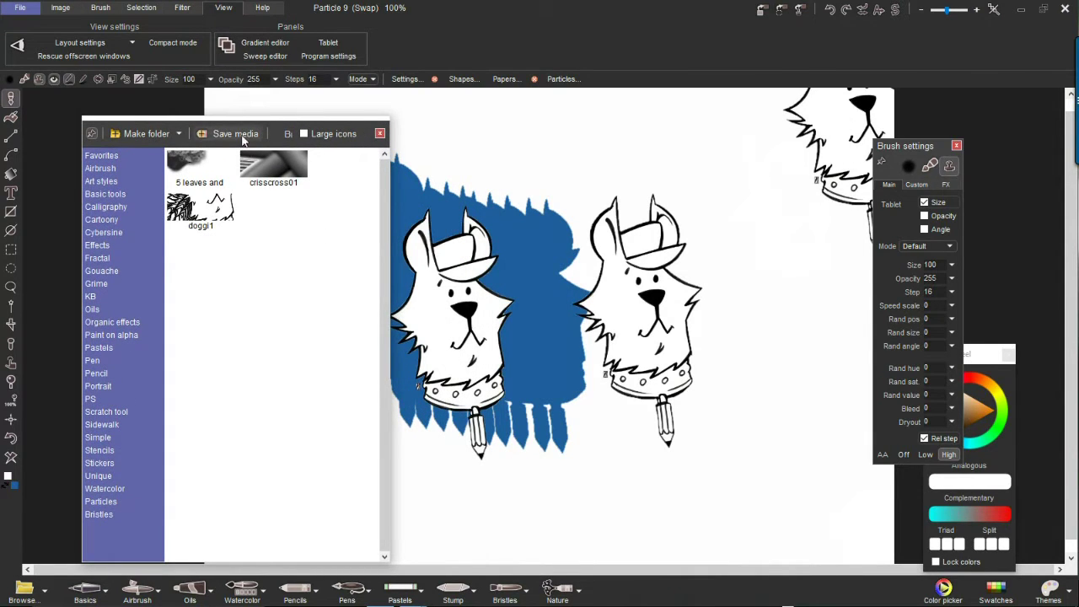
{"action": "left_click_drag", "start_coordinate": [242, 120], "coordinate": [229, 295]}
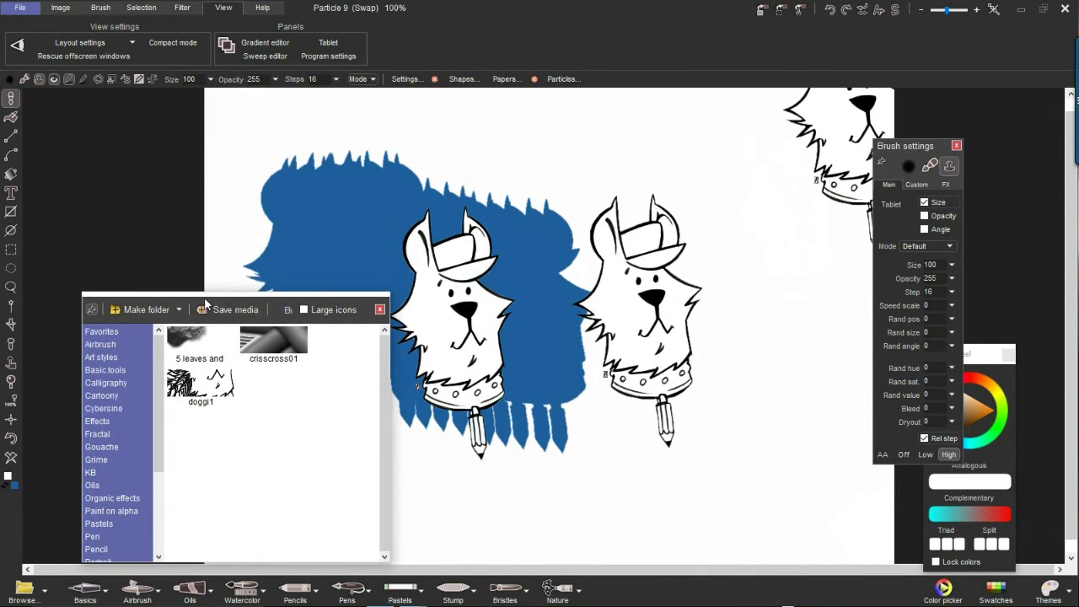
{"action": "left_click", "coordinate": [316, 313]}
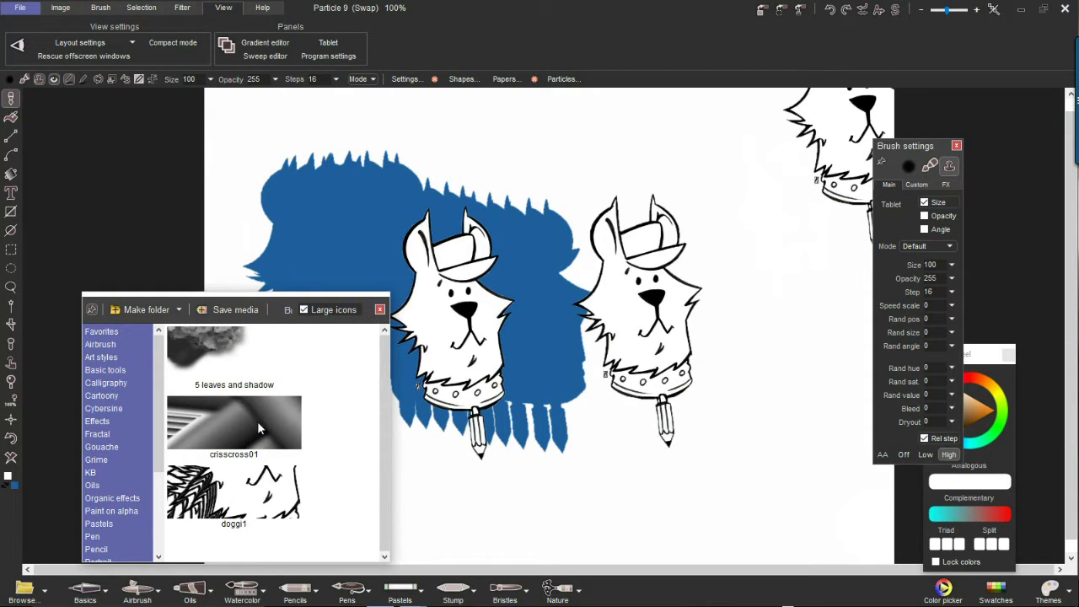
- Choose the saved crisscross01 brush, paint looping strokes over the dog heads, and close the brush browser
{"action": "left_click", "coordinate": [223, 427]}
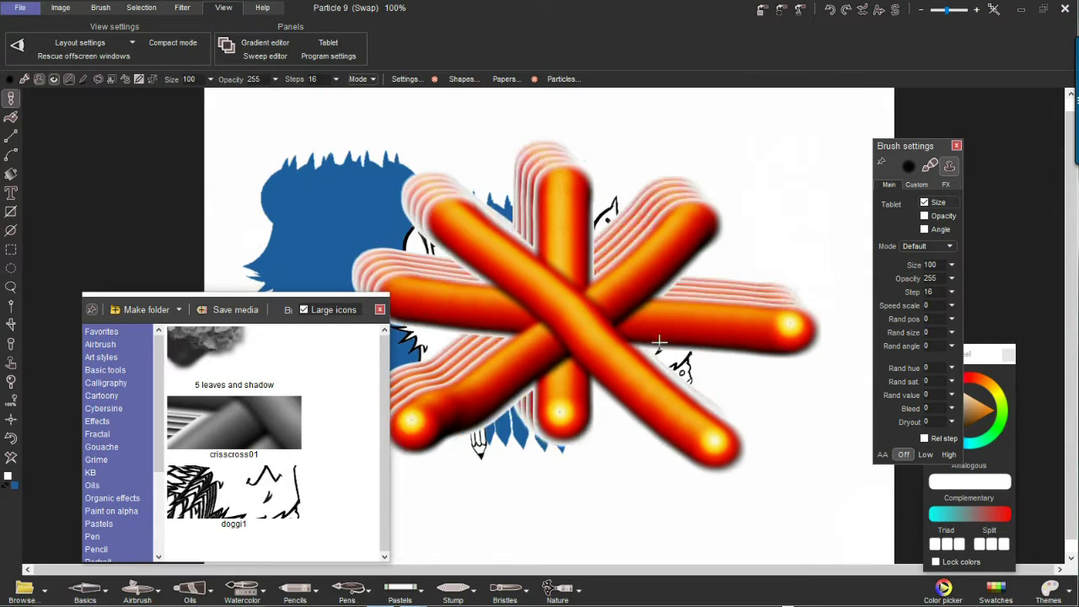
{"action": "left_click", "coordinate": [384, 266]}
{"action": "left_click", "coordinate": [380, 310]}
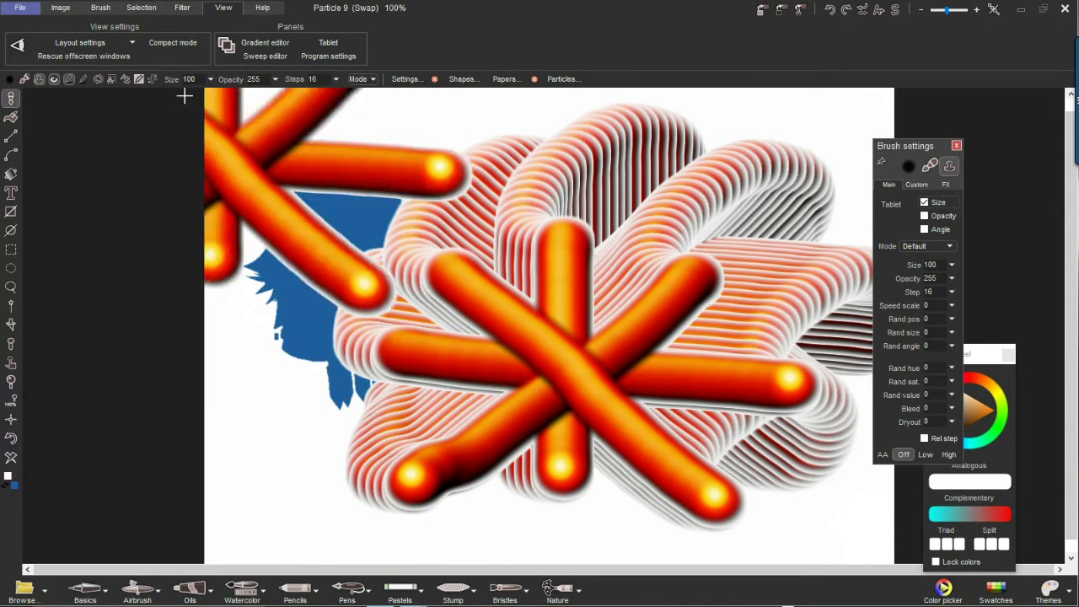
- Open the brush selector key settings and sample orange tones from the tubes in the preview as the transparent secondary color
{"action": "left_click", "coordinate": [102, 8]}
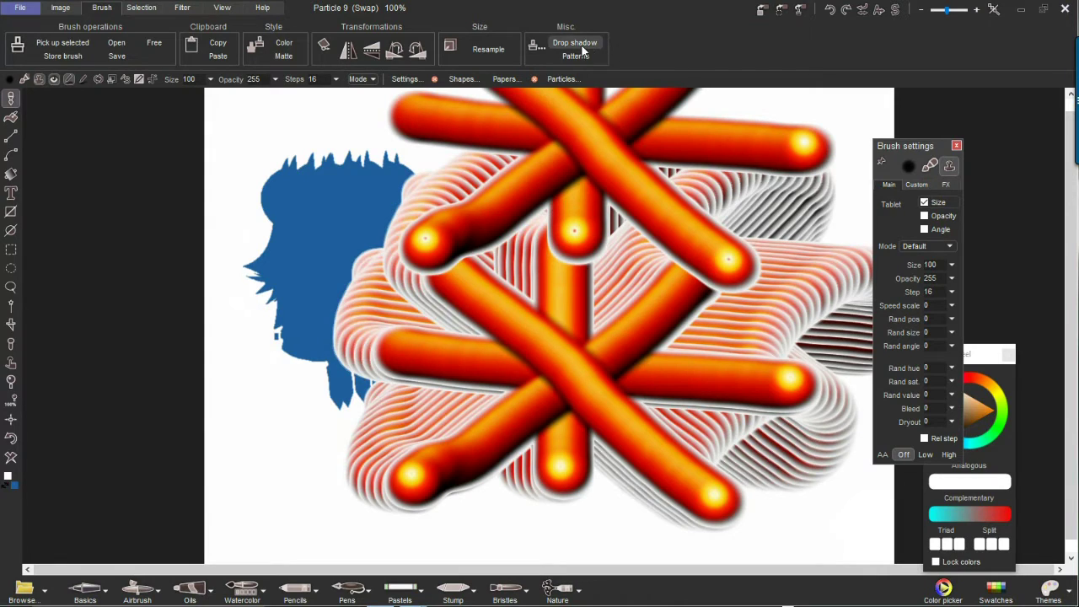
{"action": "key", "text": "ctrl+z"}
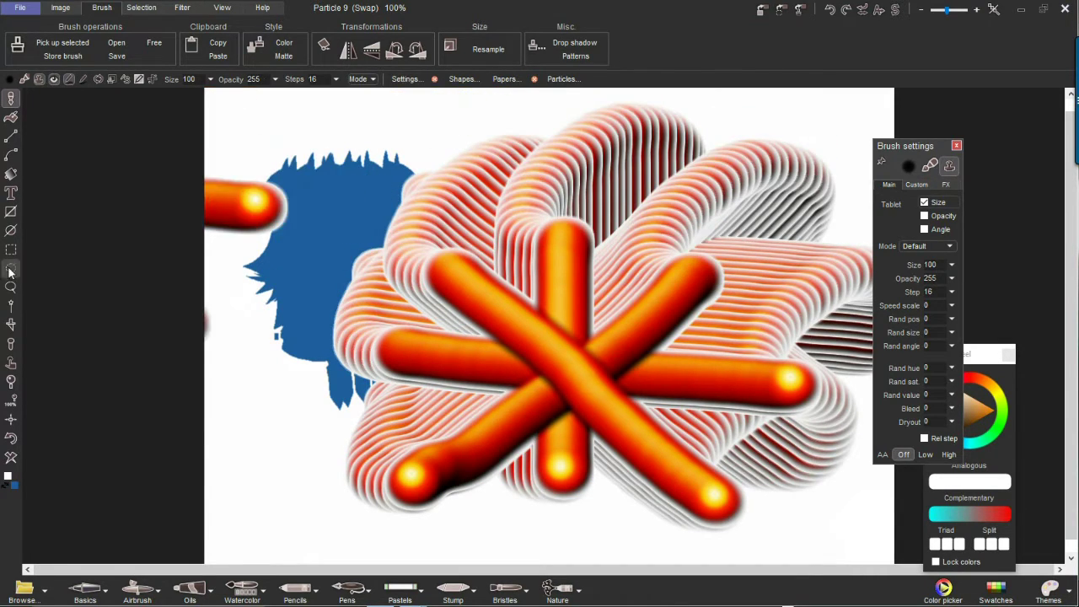
{"action": "left_click", "coordinate": [11, 324]}
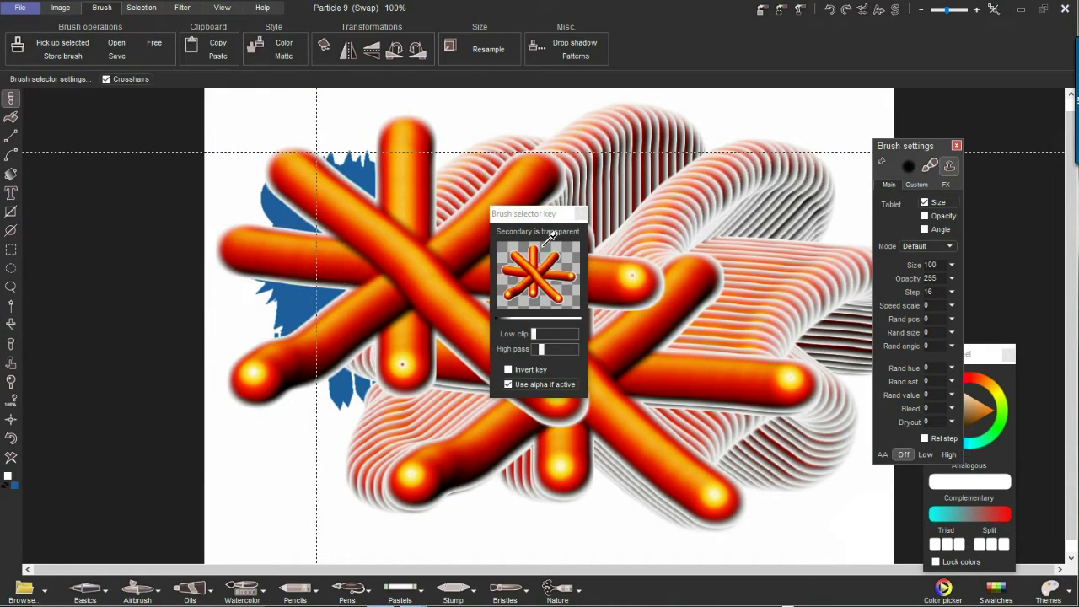
{"action": "left_click_drag", "start_coordinate": [534, 249], "coordinate": [544, 279]}
{"action": "left_click", "coordinate": [549, 294]}
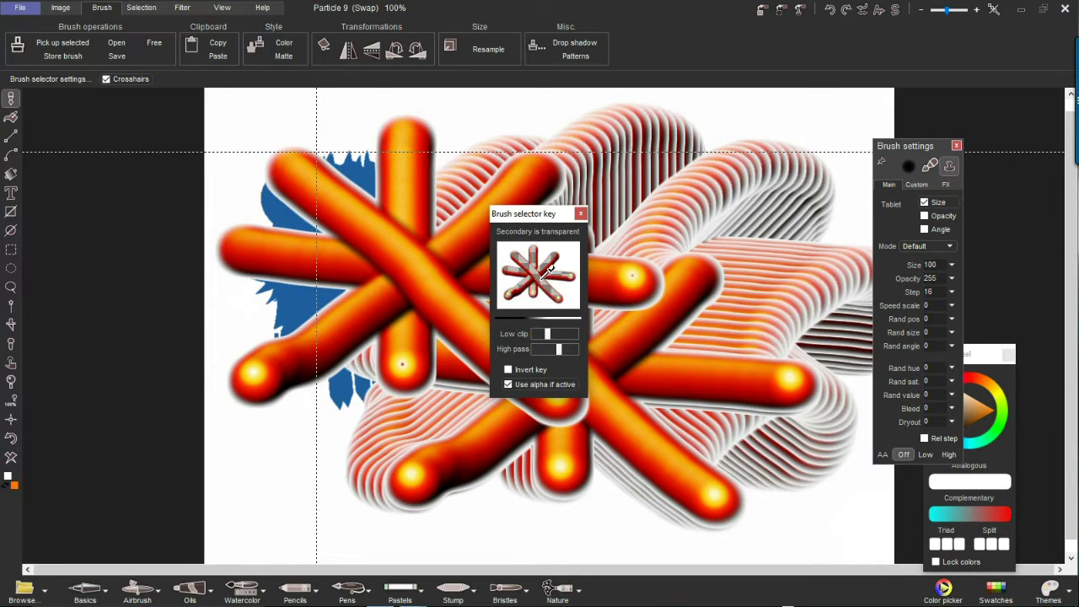
{"action": "left_click", "coordinate": [549, 270]}
{"action": "left_click_drag", "start_coordinate": [541, 279], "coordinate": [536, 275]}
- Paint test strokes with the orange-keyed brush, raising Low clip to its maximum in between, and readjust Low clip and High pass
{"action": "mouse_move", "coordinate": [410, 322]}
{"action": "left_mouse_down"}
{"action": "mouse_move", "coordinate": [354, 311]}
{"action": "mouse_move", "coordinate": [370, 354]}
{"action": "mouse_move", "coordinate": [362, 323]}
{"action": "mouse_move", "coordinate": [389, 309]}
{"action": "mouse_move", "coordinate": [691, 312]}
{"action": "mouse_move", "coordinate": [716, 366]}
{"action": "mouse_move", "coordinate": [722, 342]}
{"action": "mouse_move", "coordinate": [680, 371]}
{"action": "mouse_move", "coordinate": [344, 347]}
{"action": "mouse_move", "coordinate": [354, 311]}
{"action": "left_mouse_up"}
{"action": "left_click_drag", "start_coordinate": [557, 339], "coordinate": [574, 335]}
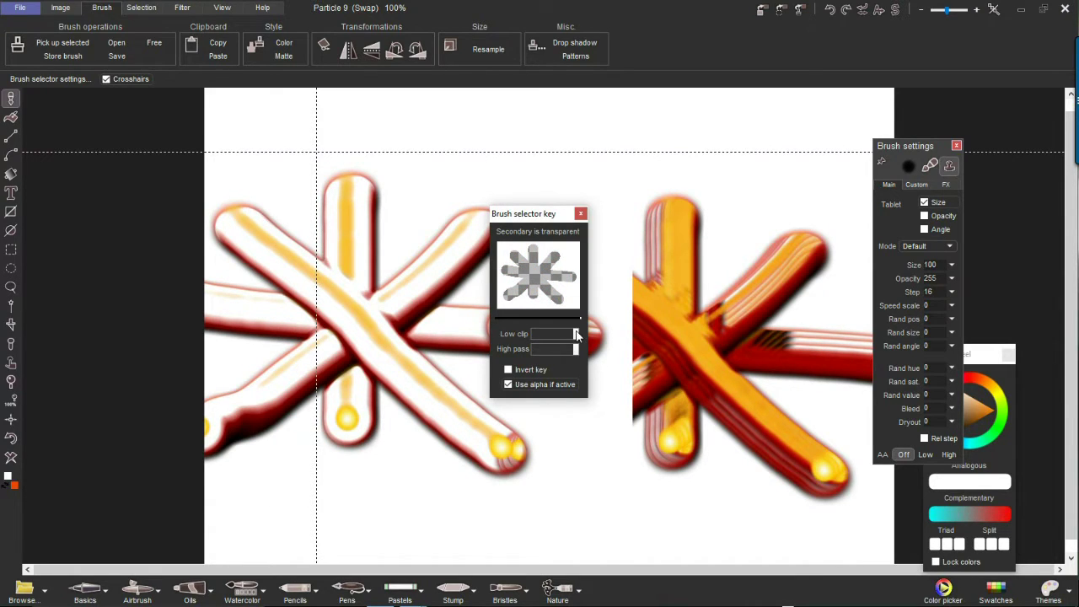
{"action": "mouse_move", "coordinate": [444, 337]}
{"action": "left_mouse_down"}
{"action": "mouse_move", "coordinate": [666, 405]}
{"action": "mouse_move", "coordinate": [507, 332]}
{"action": "left_mouse_up"}
{"action": "mouse_move", "coordinate": [576, 333]}
{"action": "left_mouse_down"}
{"action": "mouse_move", "coordinate": [543, 338]}
{"action": "mouse_move", "coordinate": [566, 351]}
{"action": "left_mouse_up"}
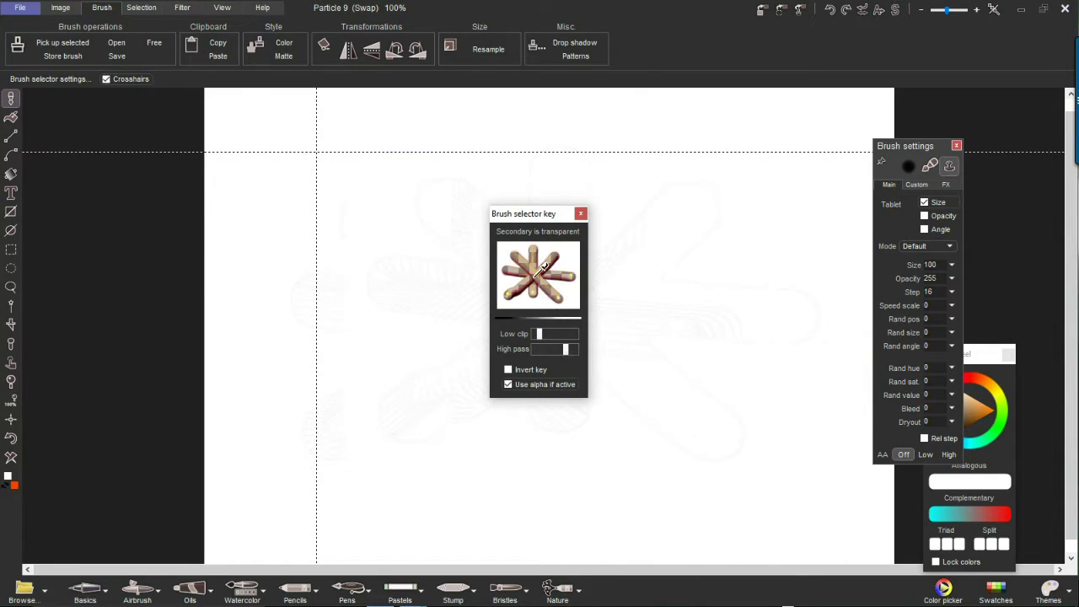
- Sample the white background in the key preview as the transparent color, set High pass to maximum, and adjust Low clip
{"action": "left_click", "coordinate": [557, 295]}
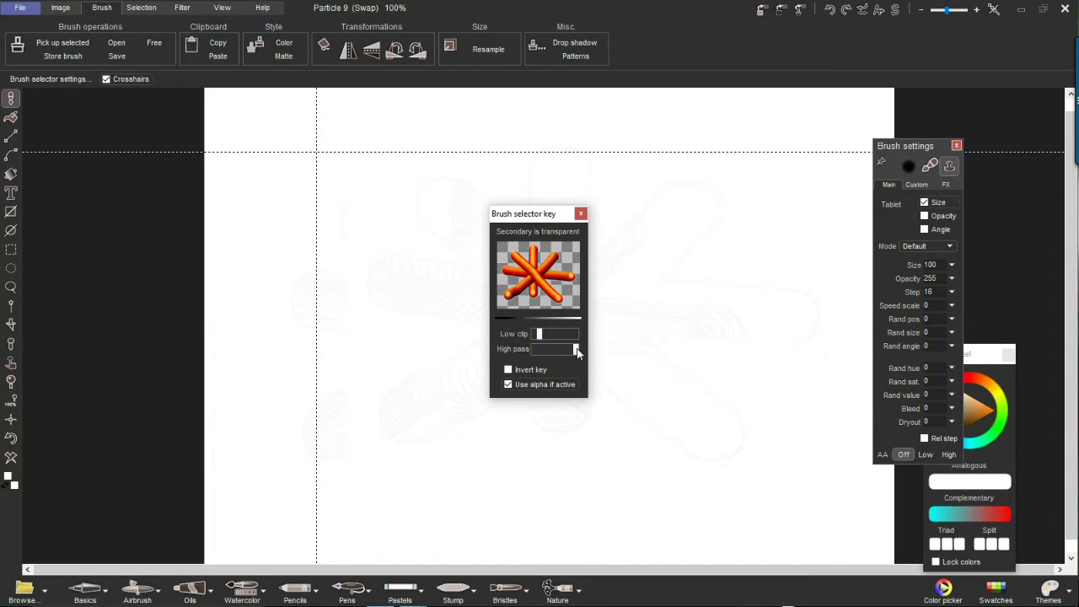
{"action": "left_click_drag", "start_coordinate": [570, 350], "coordinate": [579, 335]}
{"action": "left_click_drag", "start_coordinate": [569, 336], "coordinate": [558, 341]}
{"action": "left_click_drag", "start_coordinate": [563, 337], "coordinate": [556, 339]}
- Paint several strokes with the white-keyed tube brush, changing Low clip between strokes to compare the transparency
{"action": "left_click", "coordinate": [411, 278]}
{"action": "left_click_drag", "start_coordinate": [411, 278], "coordinate": [431, 363]}
{"action": "left_click", "coordinate": [567, 340]}
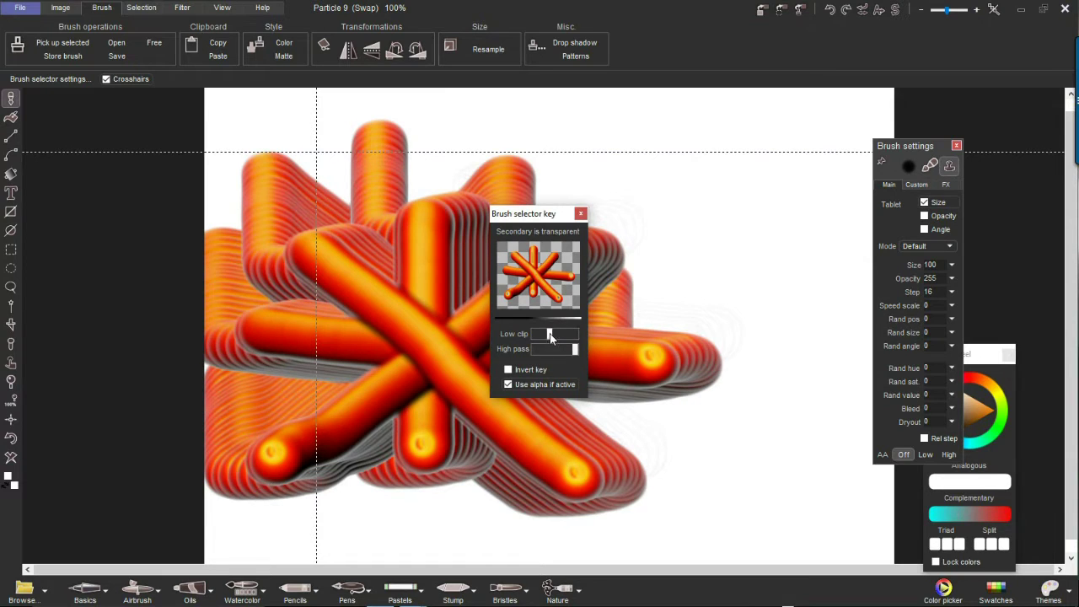
{"action": "mouse_move", "coordinate": [600, 325]}
{"action": "left_mouse_down"}
{"action": "mouse_move", "coordinate": [681, 367]}
{"action": "mouse_move", "coordinate": [662, 415]}
{"action": "mouse_move", "coordinate": [615, 409]}
{"action": "left_mouse_up"}
{"action": "mouse_move", "coordinate": [404, 300]}
{"action": "left_mouse_down"}
{"action": "mouse_move", "coordinate": [378, 431]}
{"action": "mouse_move", "coordinate": [438, 427]}
{"action": "mouse_move", "coordinate": [557, 339]}
{"action": "left_mouse_up"}
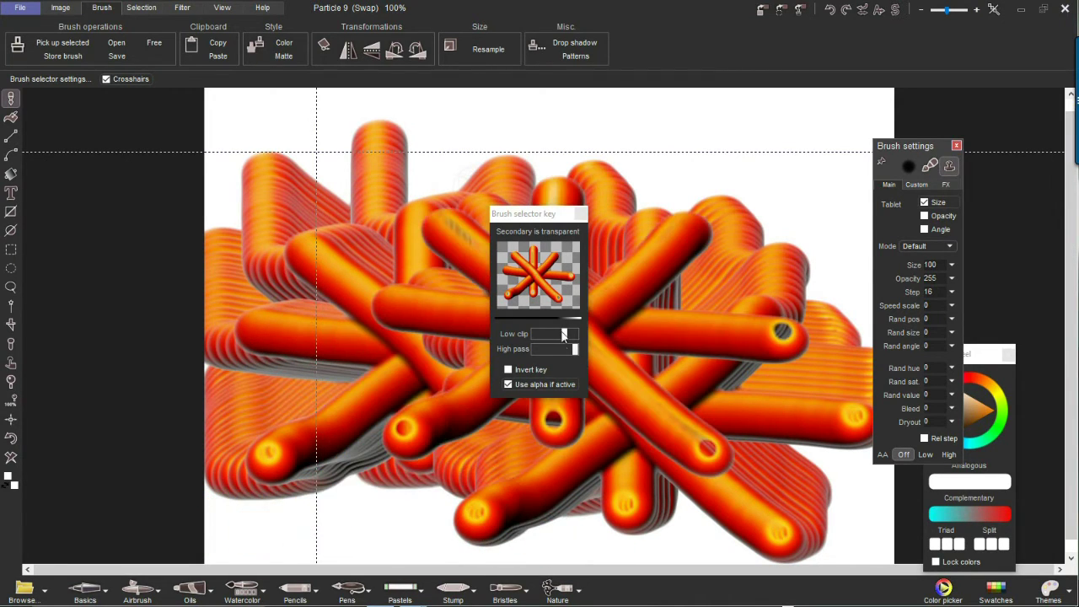
- Readjust Low clip and High pass for the white-keyed tube brush between test strokes, and close the brush selector key settings
{"action": "left_click", "coordinate": [573, 334]}
{"action": "left_click_drag", "start_coordinate": [567, 337], "coordinate": [583, 338]}
{"action": "mouse_move", "coordinate": [388, 301]}
{"action": "left_mouse_down"}
{"action": "mouse_move", "coordinate": [364, 308]}
{"action": "mouse_move", "coordinate": [437, 354]}
{"action": "mouse_move", "coordinate": [367, 253]}
{"action": "mouse_move", "coordinate": [649, 238]}
{"action": "mouse_move", "coordinate": [576, 340]}
{"action": "left_mouse_up"}
{"action": "left_click", "coordinate": [569, 334]}
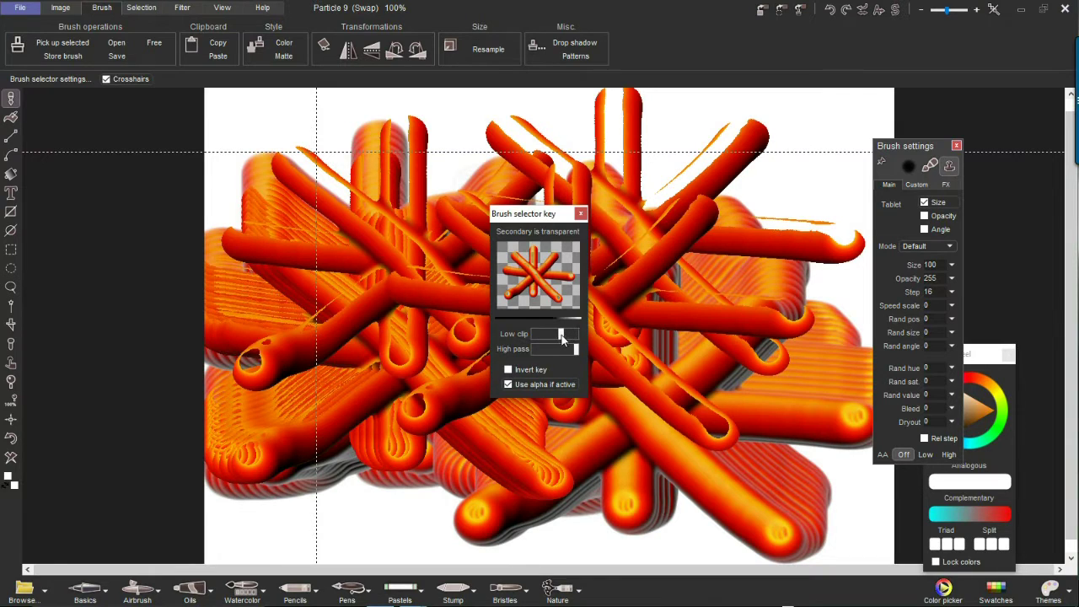
{"action": "mouse_move", "coordinate": [552, 339]}
{"action": "left_mouse_down"}
{"action": "mouse_move", "coordinate": [579, 354]}
{"action": "mouse_move", "coordinate": [686, 320]}
{"action": "mouse_move", "coordinate": [699, 354]}
{"action": "mouse_move", "coordinate": [691, 378]}
{"action": "mouse_move", "coordinate": [682, 370]}
{"action": "left_mouse_up"}
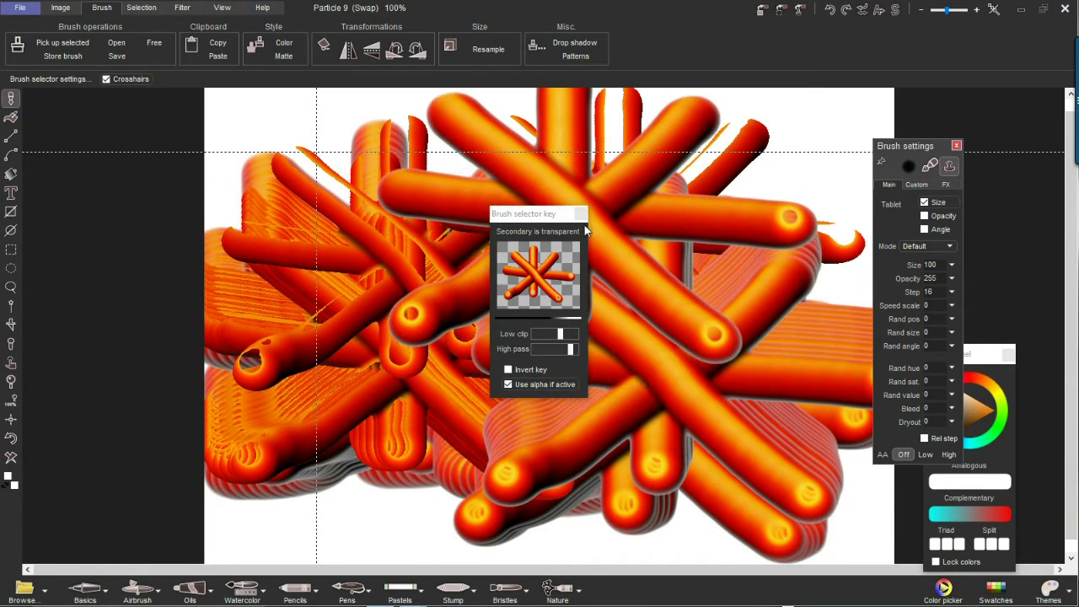
{"action": "left_click", "coordinate": [580, 214]}
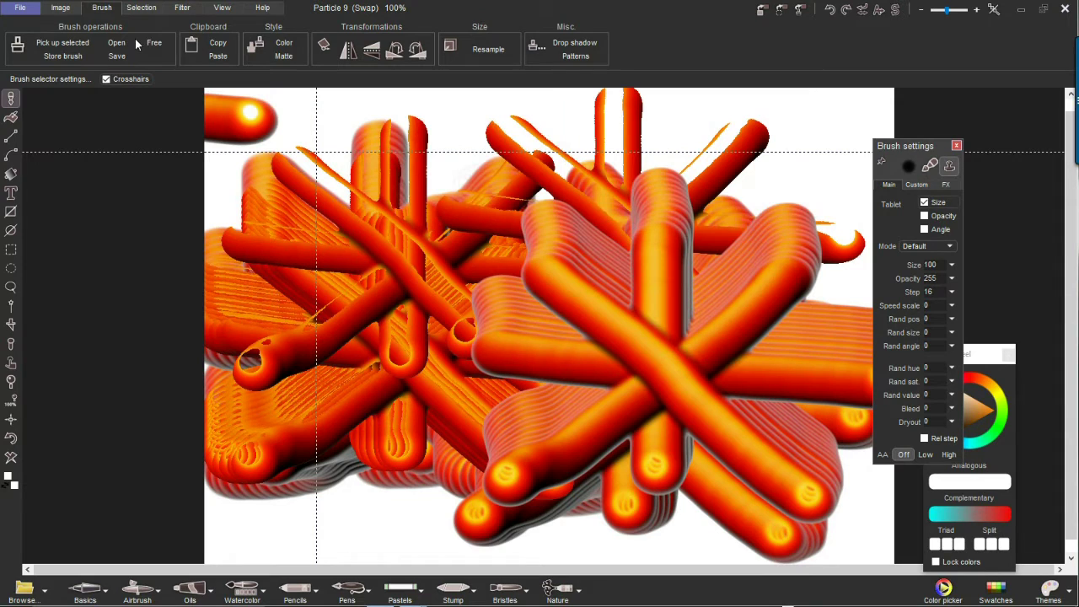
- Store a copy of the custom tube brush in its own window and stamp the brush on the canvas
{"action": "left_click", "coordinate": [763, 12]}
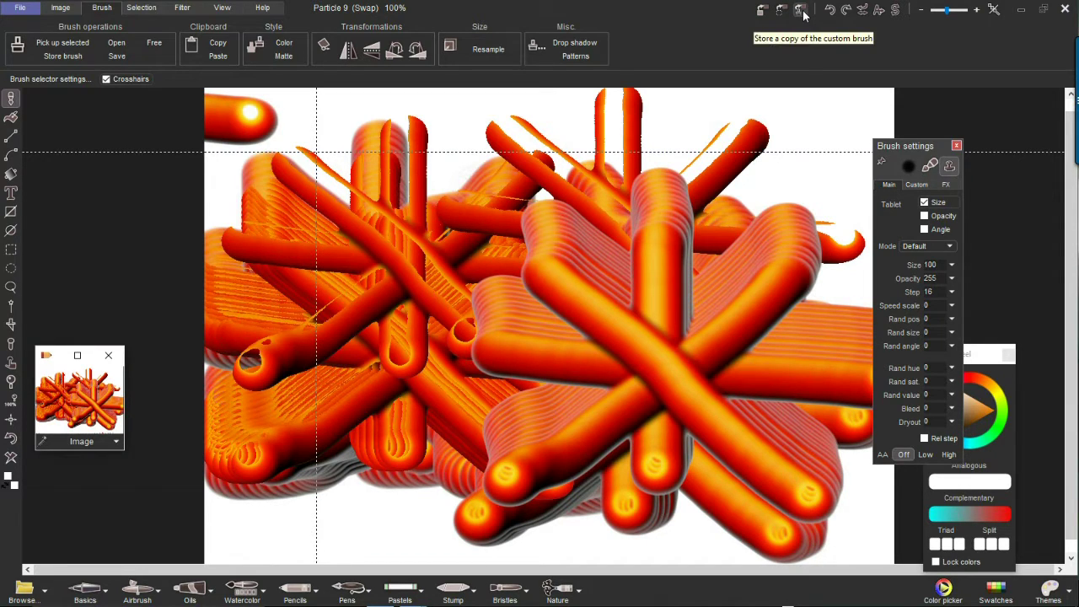
{"action": "left_click", "coordinate": [801, 11]}
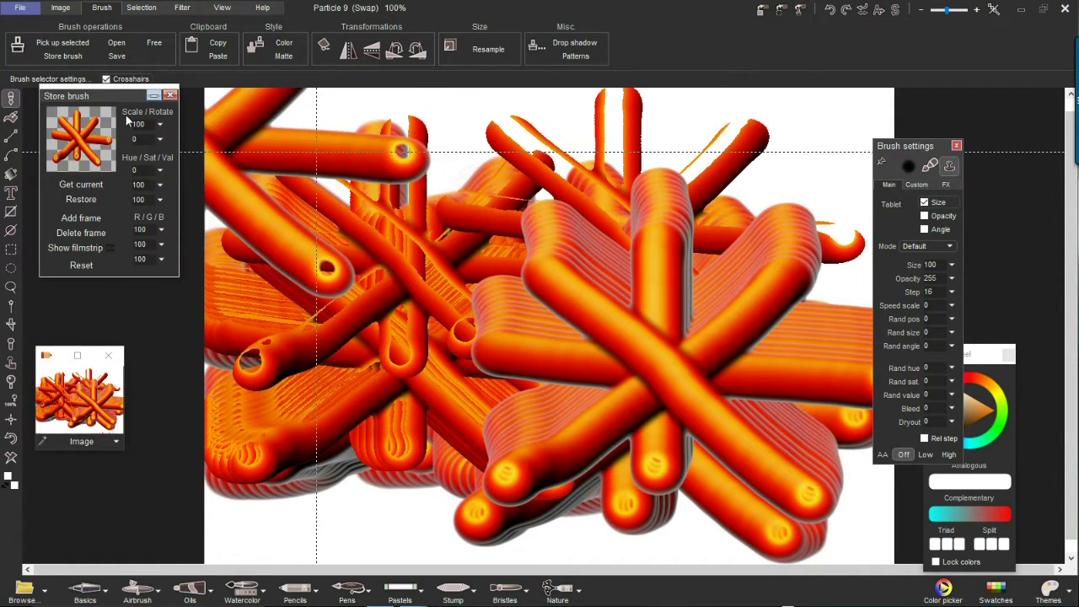
{"action": "left_click_drag", "start_coordinate": [116, 95], "coordinate": [170, 126]}
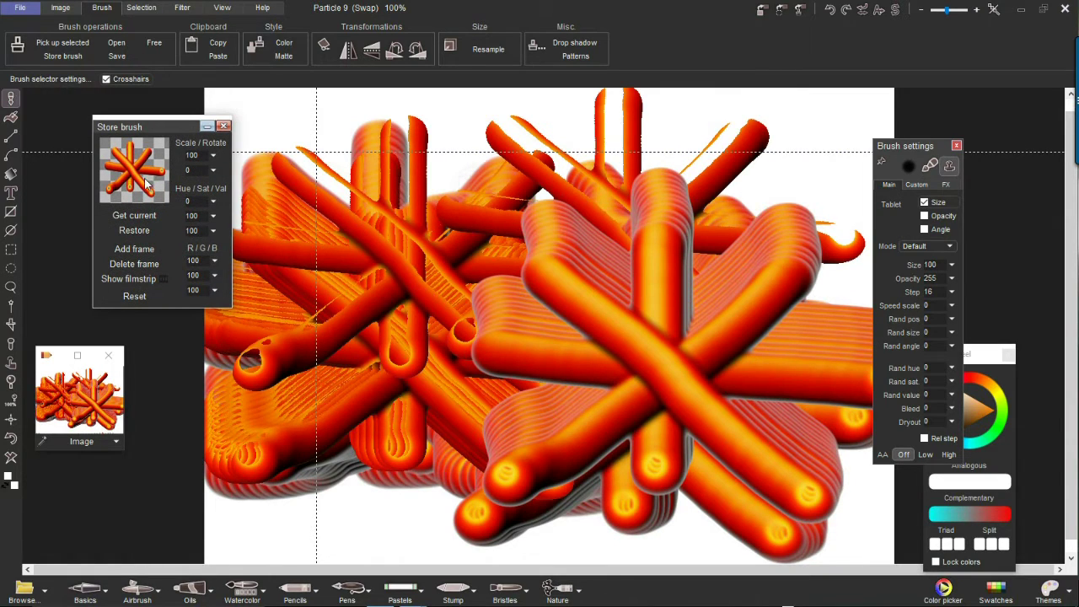
{"action": "left_click", "coordinate": [462, 253]}
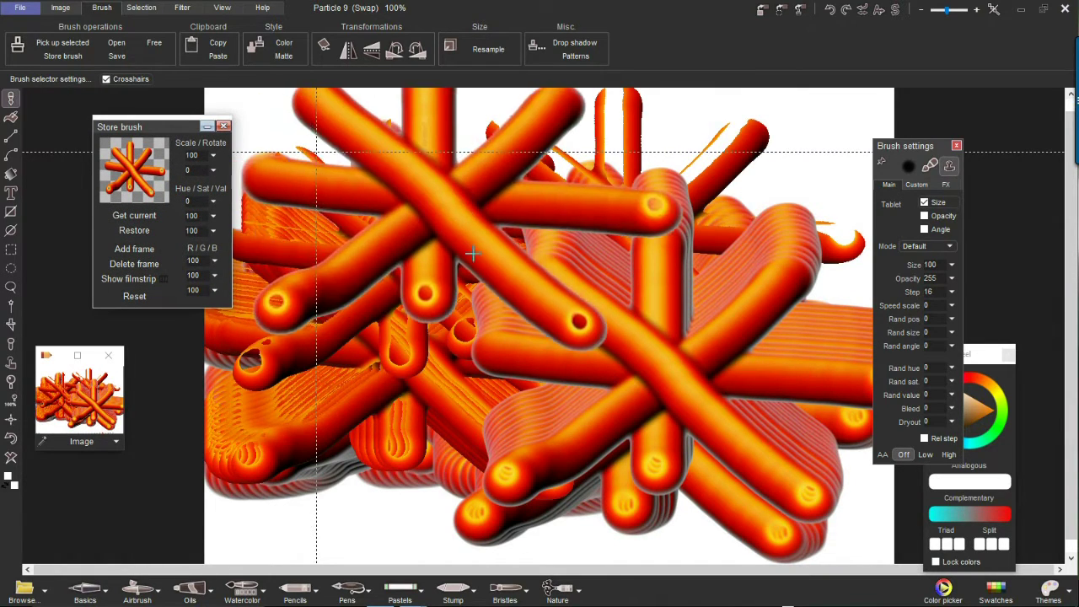
{"action": "left_click_drag", "start_coordinate": [462, 253], "coordinate": [464, 310]}
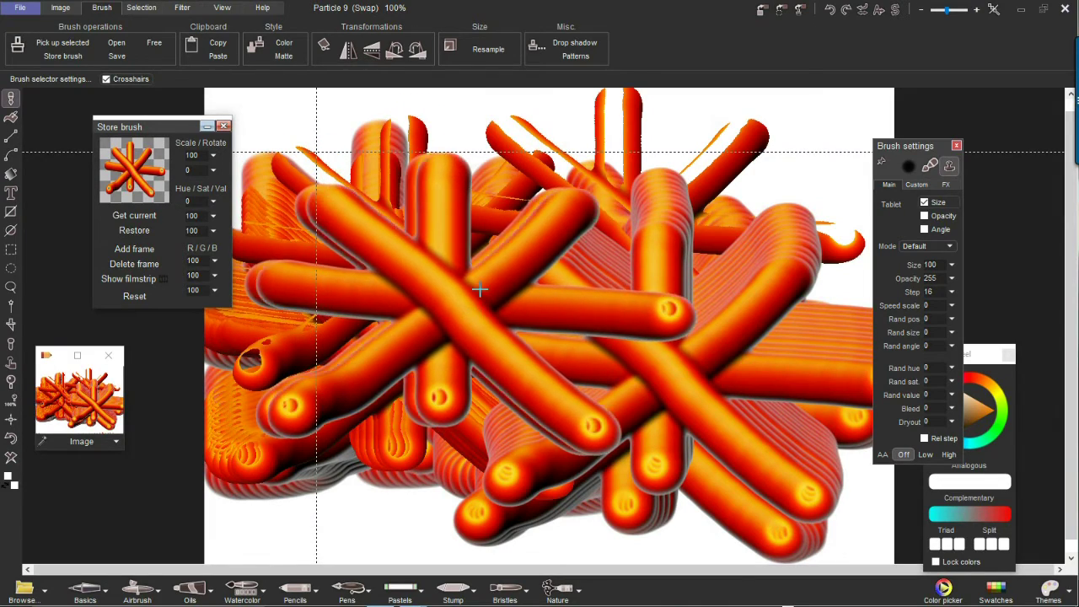
- Inspect the edges of the stamped tubes up close and paint another stroke with the tube brush across the canvas
{"action": "scroll", "coordinate": [469, 271], "scroll_direction": "up", "scroll_amount": 3}
{"action": "left_click_drag", "start_coordinate": [451, 417], "coordinate": [352, 435]}
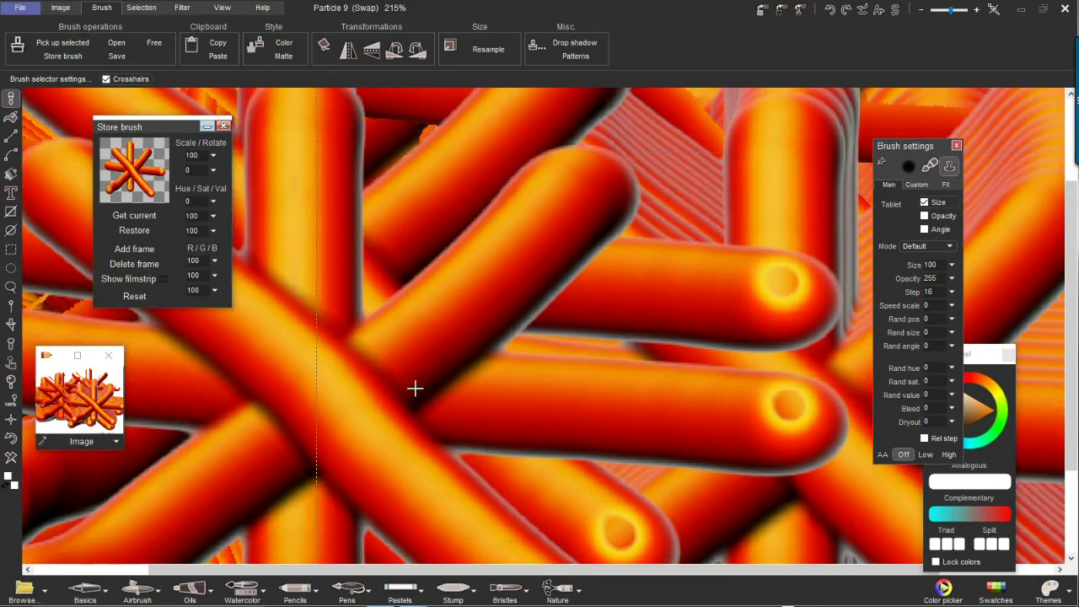
{"action": "scroll", "coordinate": [474, 366], "scroll_direction": "down", "scroll_amount": 5}
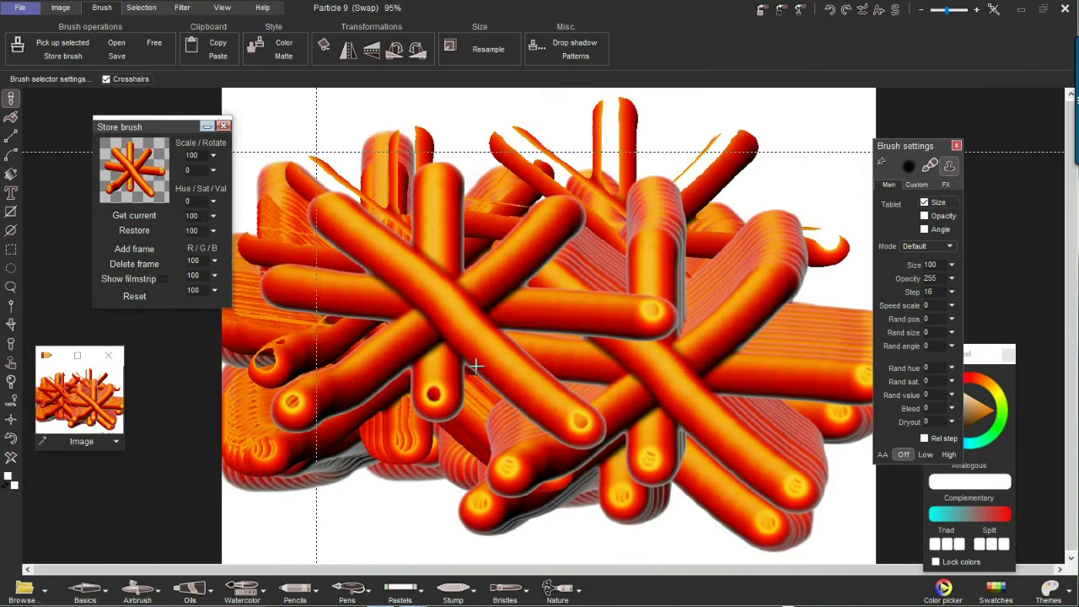
{"action": "mouse_move", "coordinate": [476, 366]}
{"action": "left_mouse_down"}
{"action": "mouse_move", "coordinate": [409, 277]}
{"action": "mouse_move", "coordinate": [227, 93]}
{"action": "left_mouse_up"}
{"action": "mouse_move", "coordinate": [168, 71]}
{"action": "left_mouse_down"}
{"action": "mouse_move", "coordinate": [291, 118]}
{"action": "mouse_move", "coordinate": [480, 253]}
{"action": "mouse_move", "coordinate": [506, 287]}
{"action": "mouse_move", "coordinate": [476, 329]}
{"action": "mouse_move", "coordinate": [489, 269]}
{"action": "mouse_move", "coordinate": [492, 72]}
{"action": "left_mouse_up"}
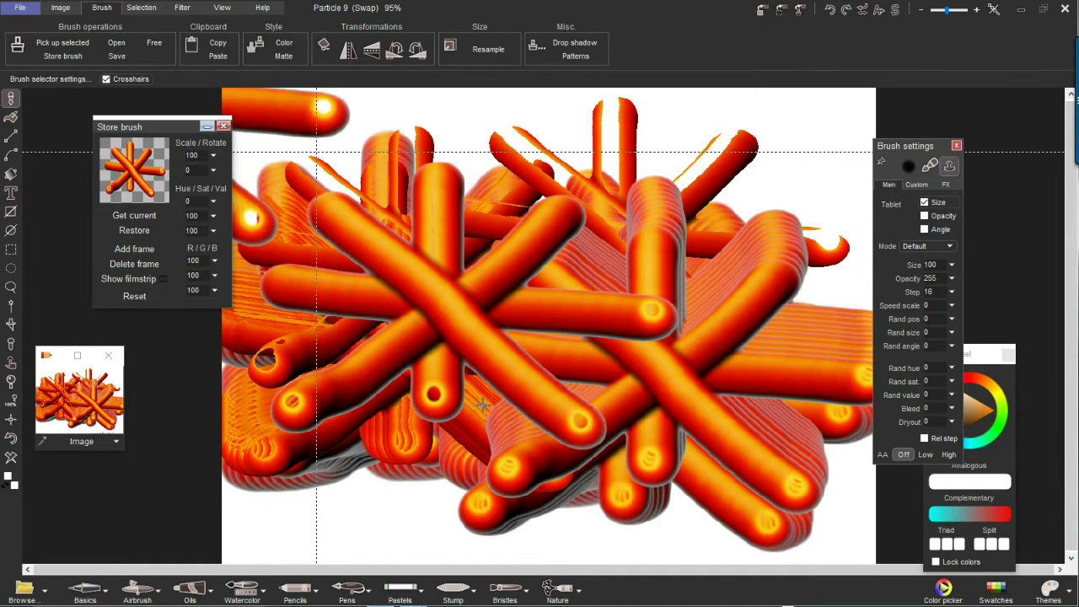
{"action": "left_click_drag", "start_coordinate": [636, 364], "coordinate": [549, 336]}
{"action": "key", "text": "ctrl+y"}
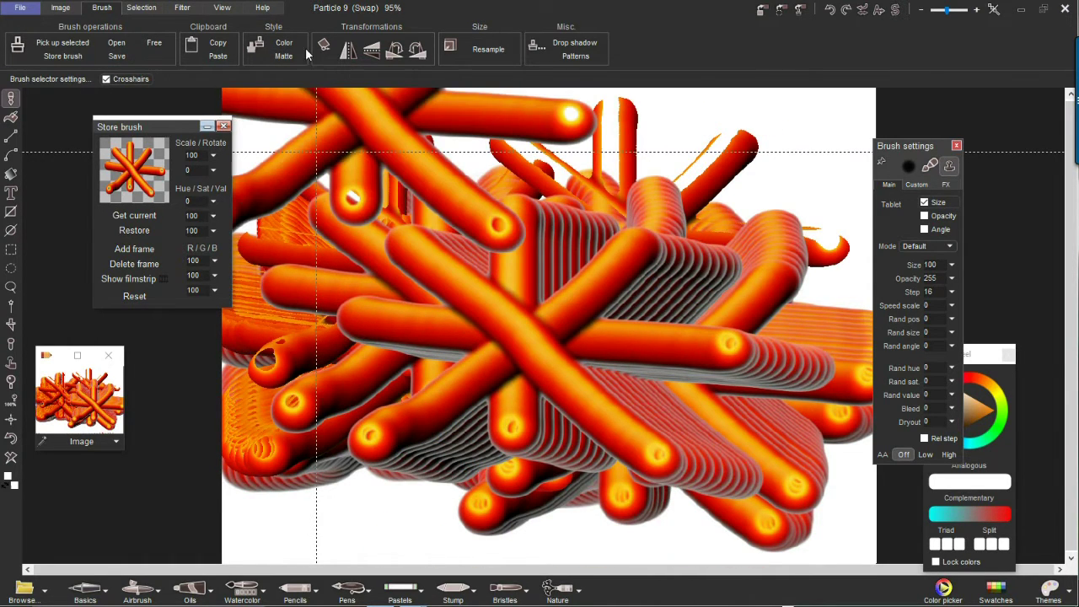
- Open the keyboard shortcut reference and look up the shortcut for shrinking the brush key
{"action": "left_click", "coordinate": [264, 8]}
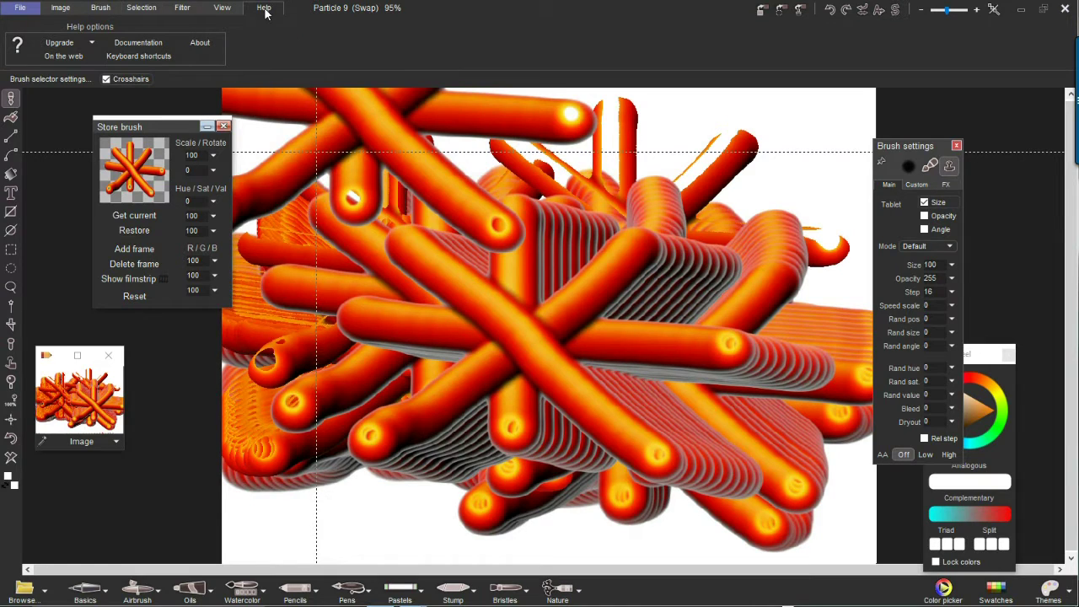
{"action": "left_click", "coordinate": [126, 56]}
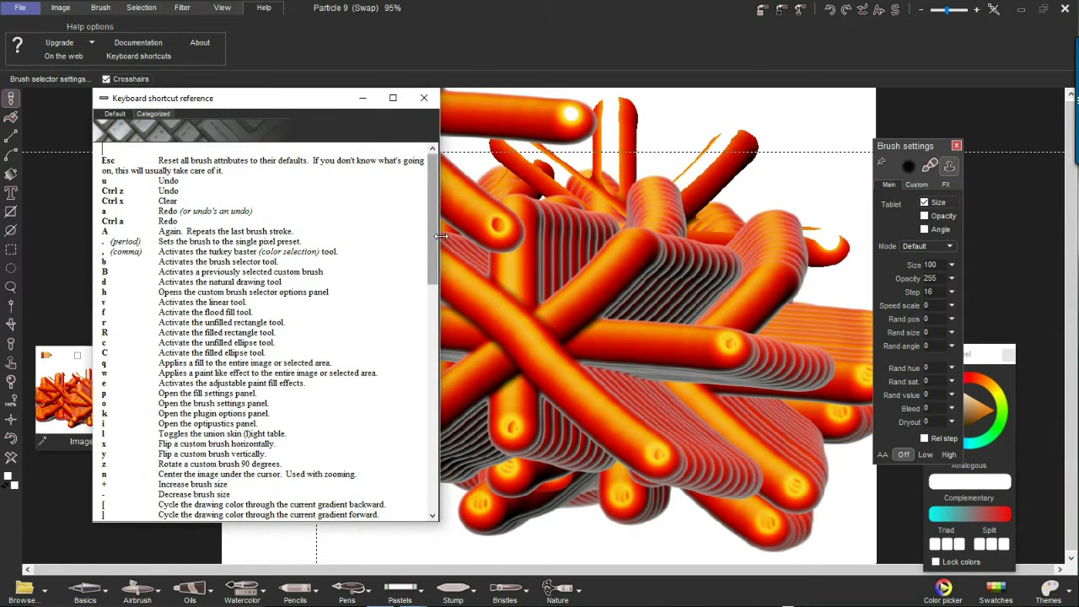
{"action": "left_click_drag", "start_coordinate": [427, 252], "coordinate": [429, 345]}
{"action": "left_click_drag", "start_coordinate": [161, 263], "coordinate": [208, 263]}
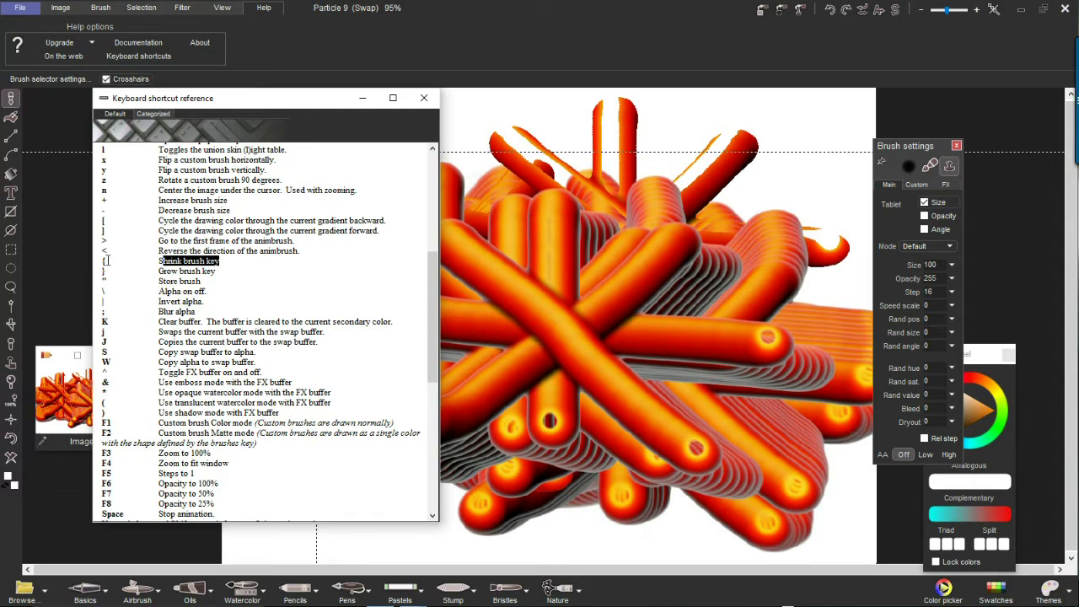
{"action": "left_click_drag", "start_coordinate": [107, 262], "coordinate": [101, 262]}
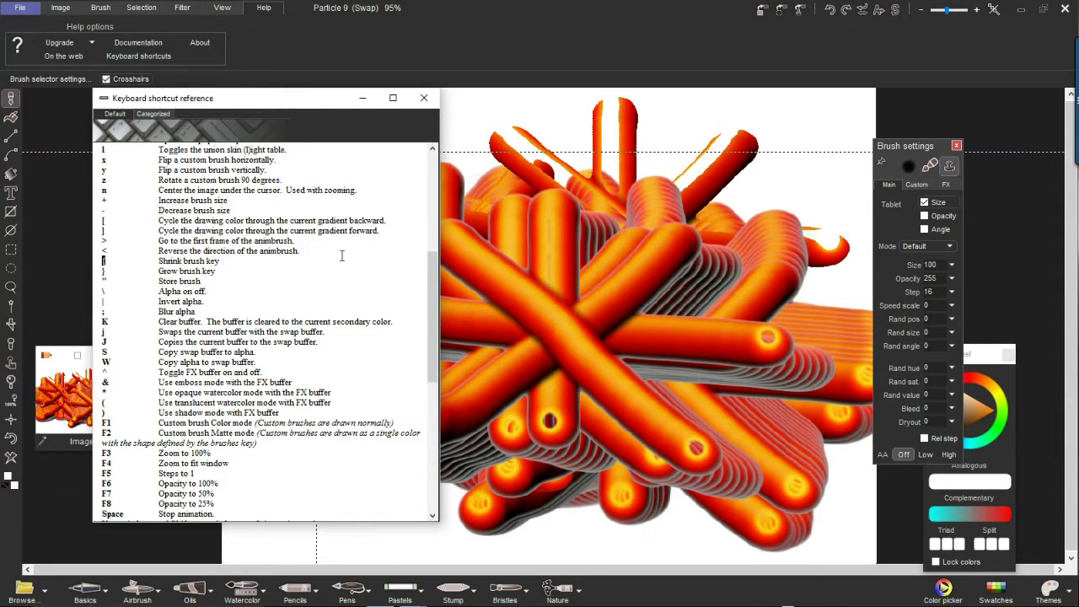
- Stamp the tube brush with its key grown, set the secondary color to black, and close the shortcut reference
{"action": "left_click", "coordinate": [659, 340]}
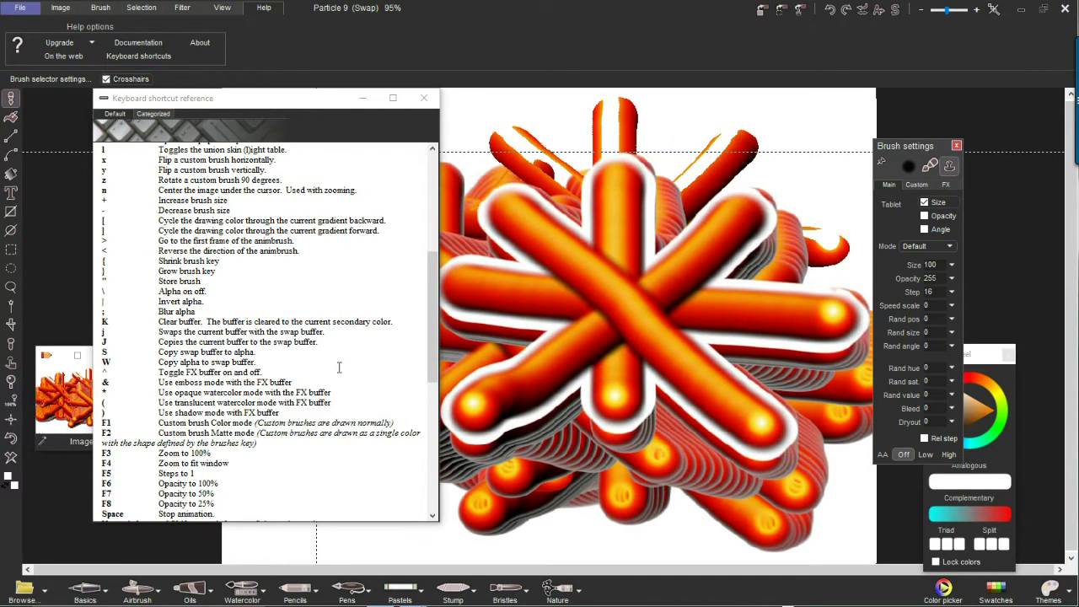
{"action": "left_click", "coordinate": [14, 487]}
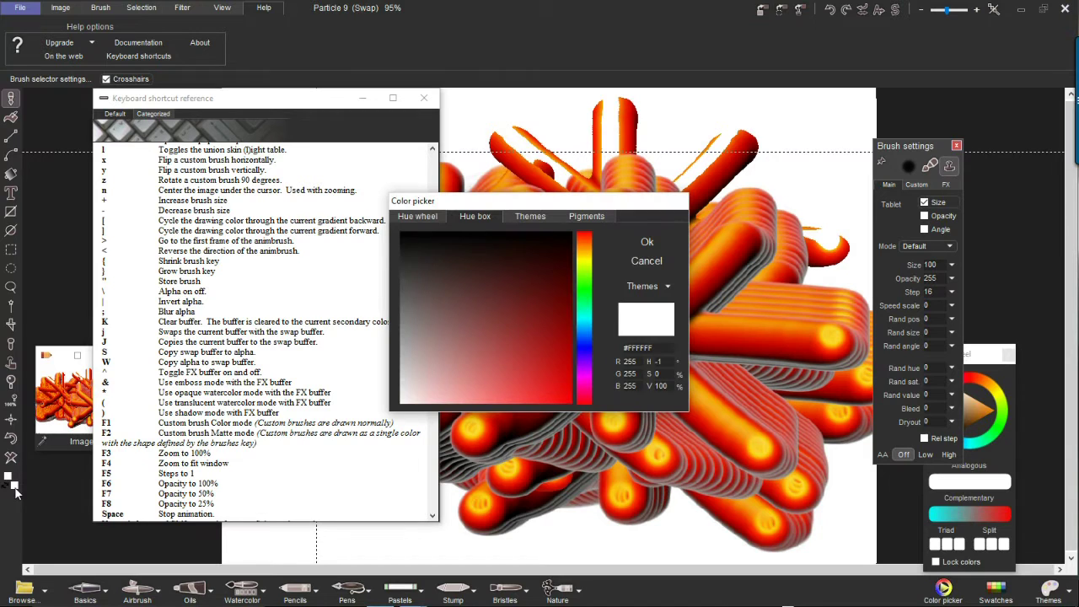
{"action": "left_click", "coordinate": [667, 244]}
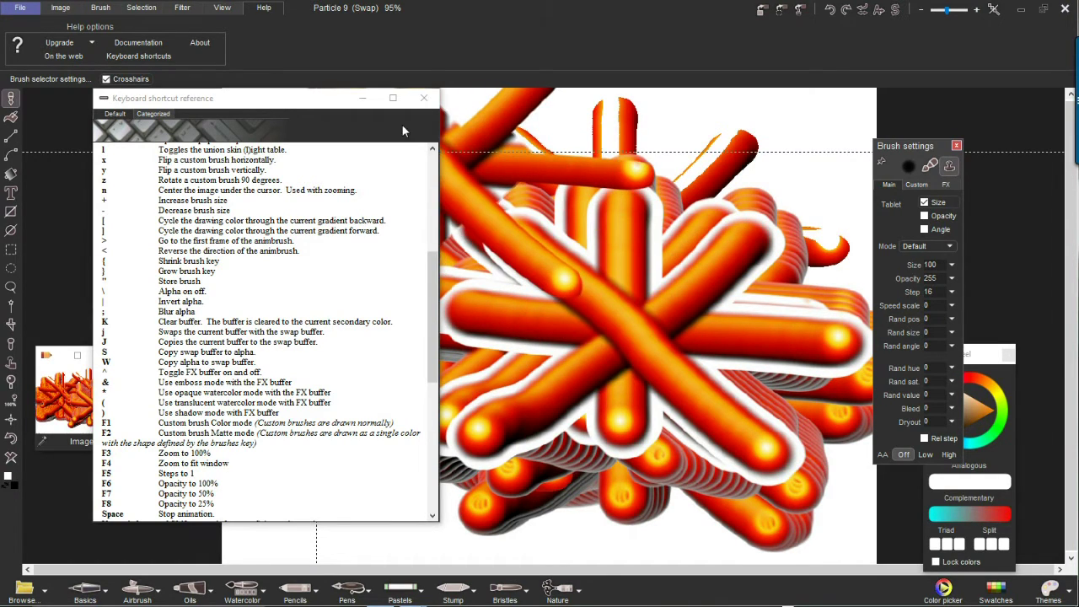
{"action": "left_click", "coordinate": [430, 99]}
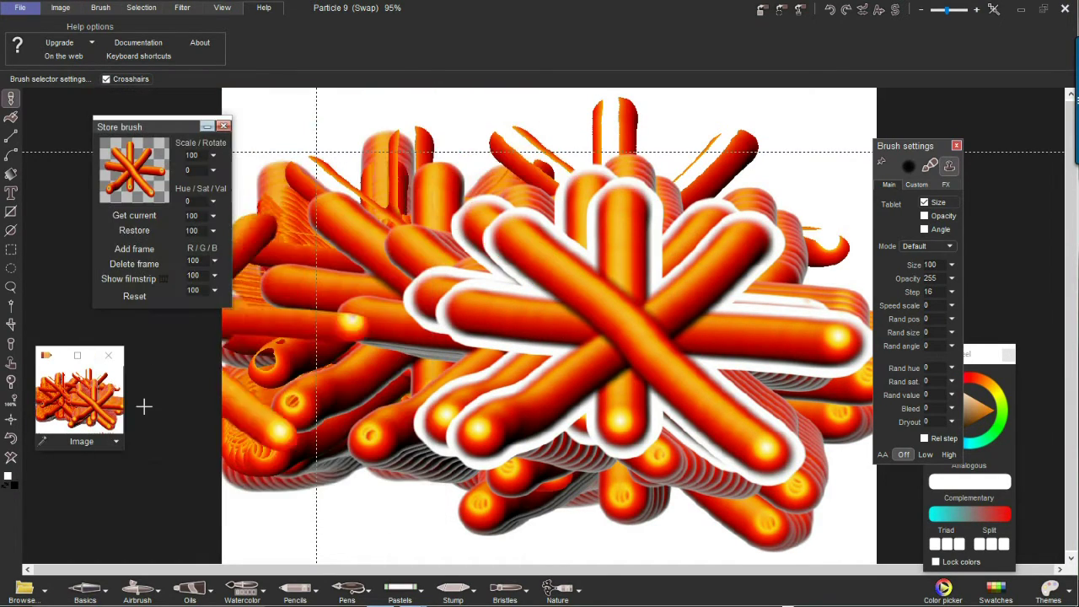
- Clear the canvas to black and paint a looping stroke with the stored copy of the tube brush
{"action": "left_click", "coordinate": [138, 179]}
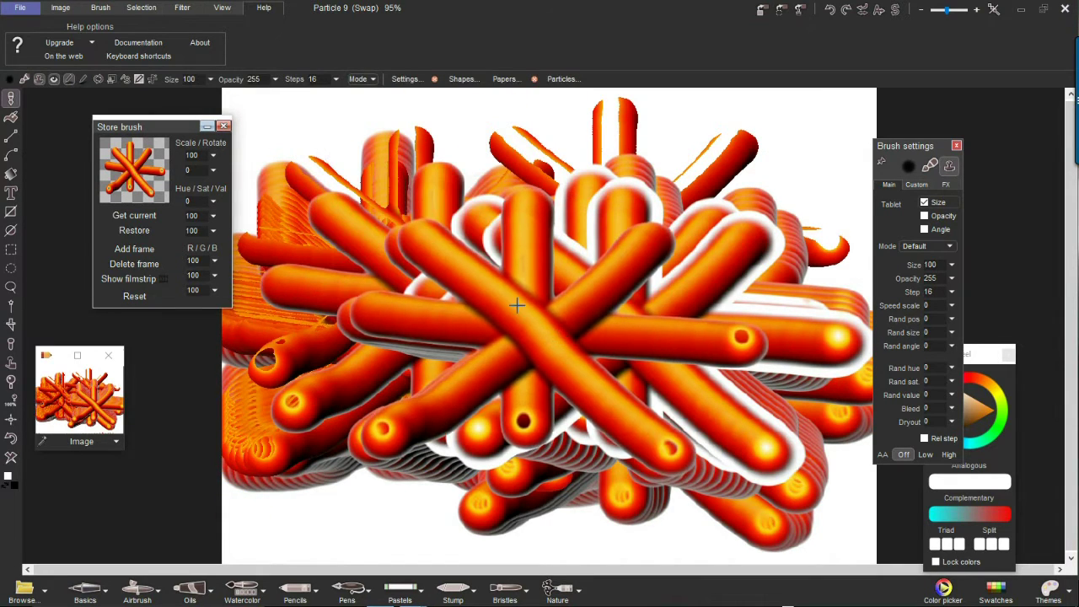
{"action": "left_click", "coordinate": [10, 458]}
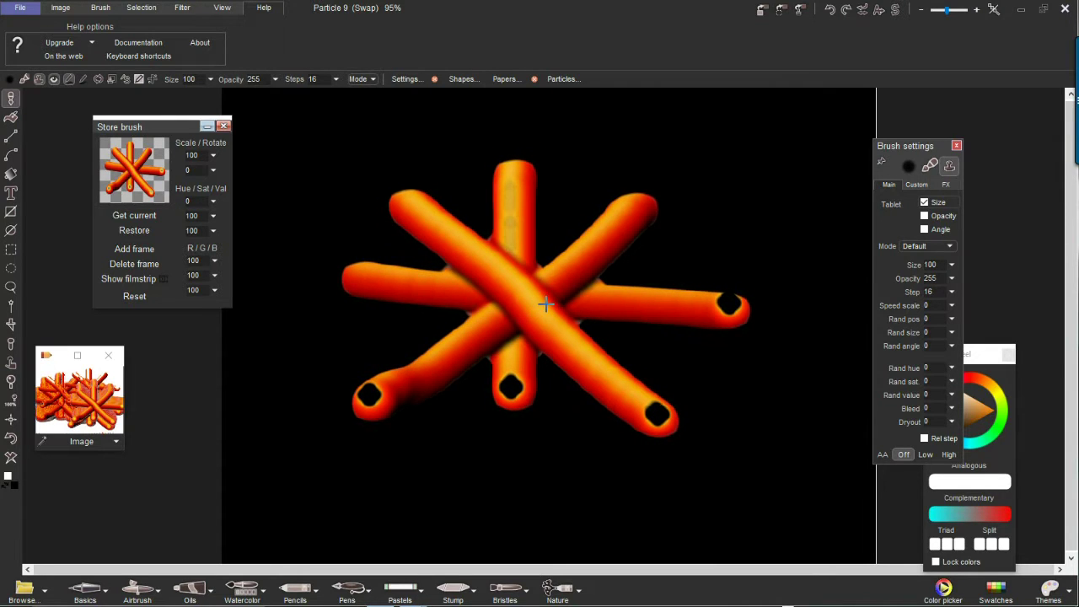
{"action": "mouse_move", "coordinate": [546, 305]}
{"action": "left_mouse_down"}
{"action": "mouse_move", "coordinate": [534, 290]}
{"action": "mouse_move", "coordinate": [486, 320]}
{"action": "mouse_move", "coordinate": [509, 313]}
{"action": "left_mouse_up"}
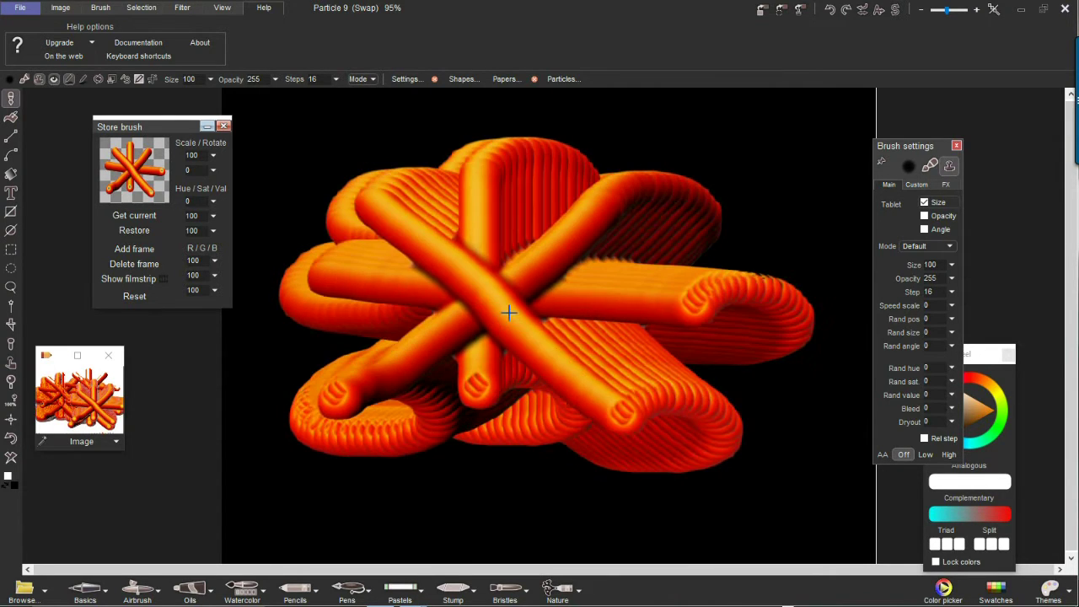
- Save the tube brush to the brush browser as crisscross02 and close the browser
{"action": "left_click", "coordinate": [38, 585]}
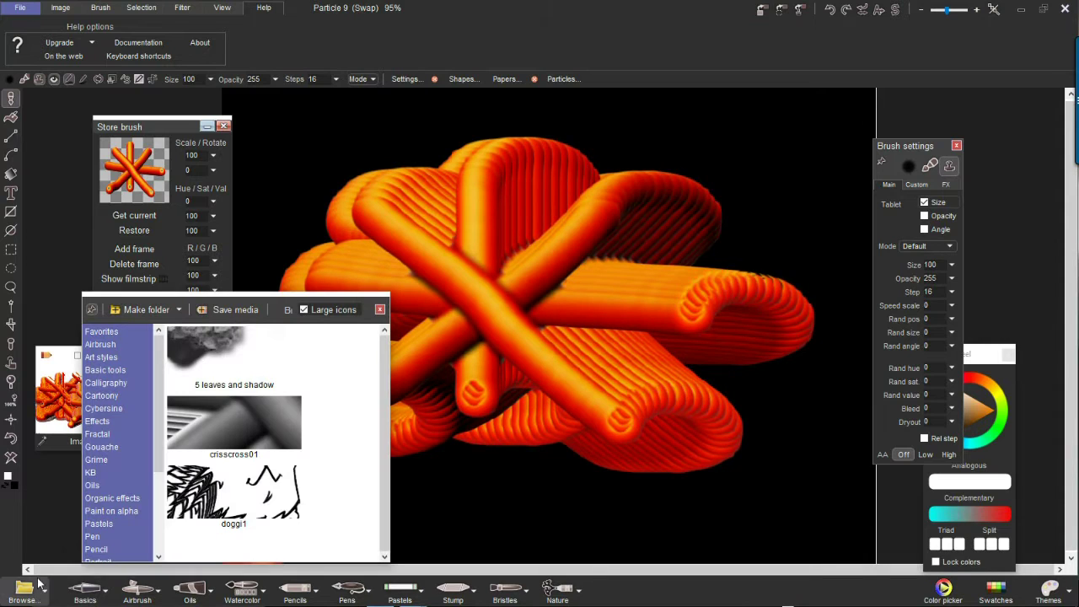
{"action": "left_click", "coordinate": [227, 309]}
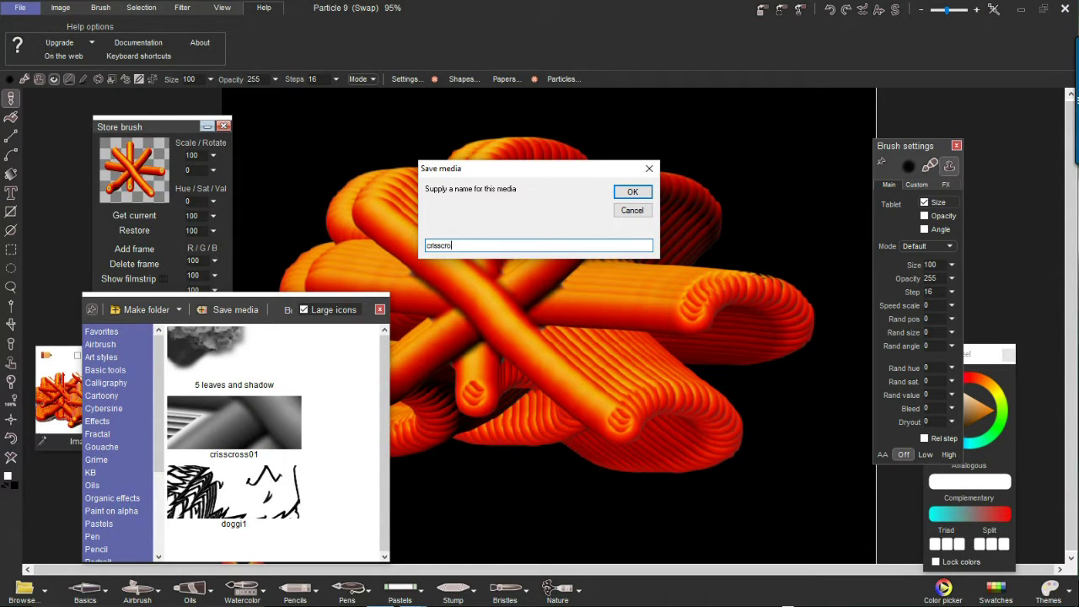
{"action": "key", "text": "Return"}
{"action": "left_click", "coordinate": [465, 243]}
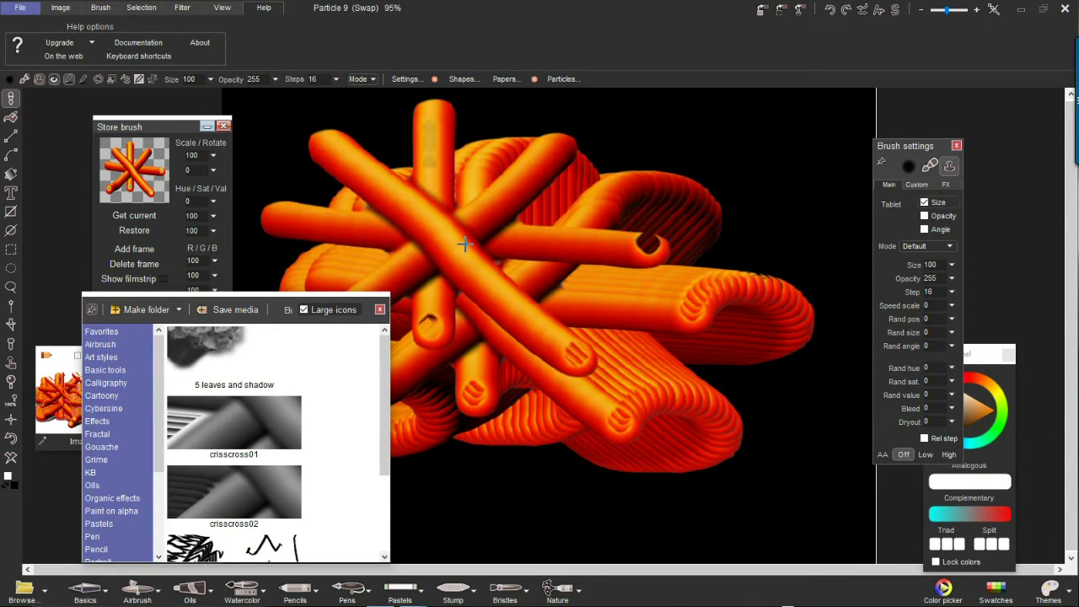
{"action": "left_click", "coordinate": [379, 310]}
- Store a second copy of the tube brush and place its window beside the first stored brush
{"action": "left_click_drag", "start_coordinate": [169, 128], "coordinate": [125, 113]}
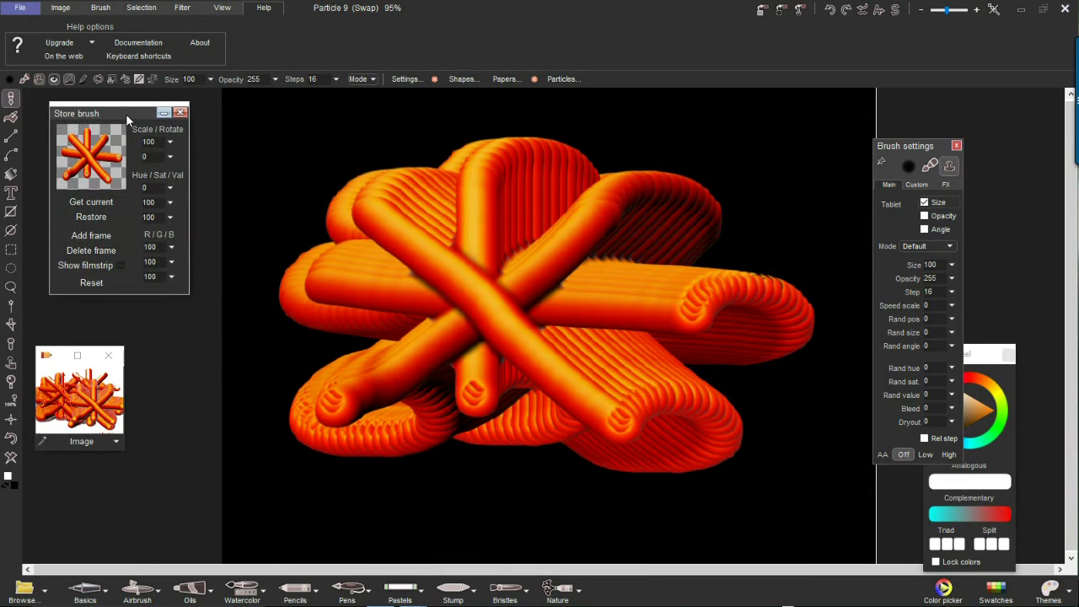
{"action": "key", "text": "ctrl+z"}
{"action": "left_click", "coordinate": [799, 10]}
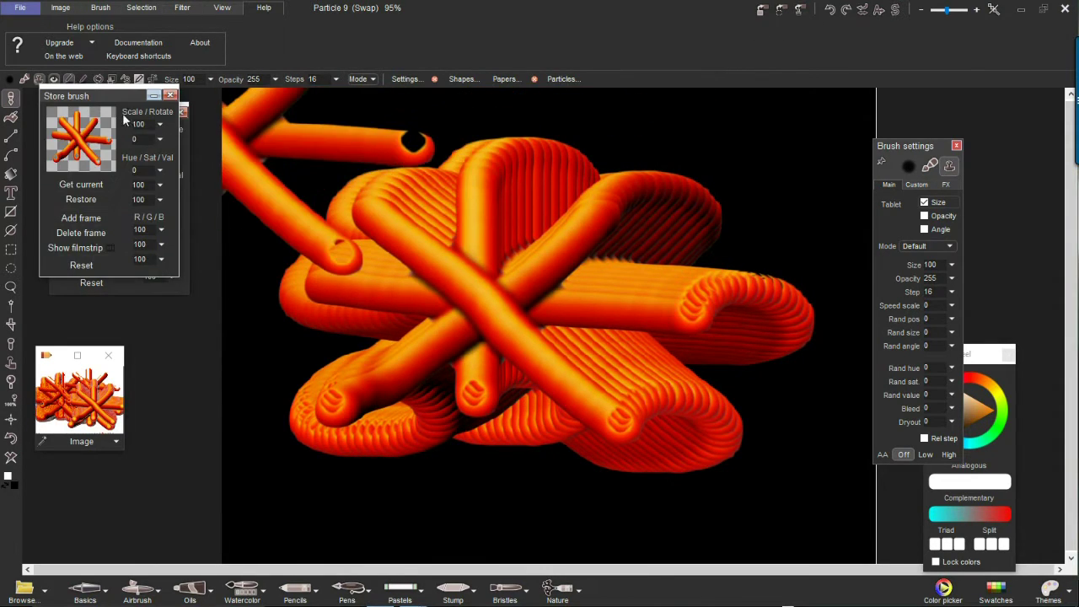
{"action": "left_click_drag", "start_coordinate": [104, 100], "coordinate": [217, 130]}
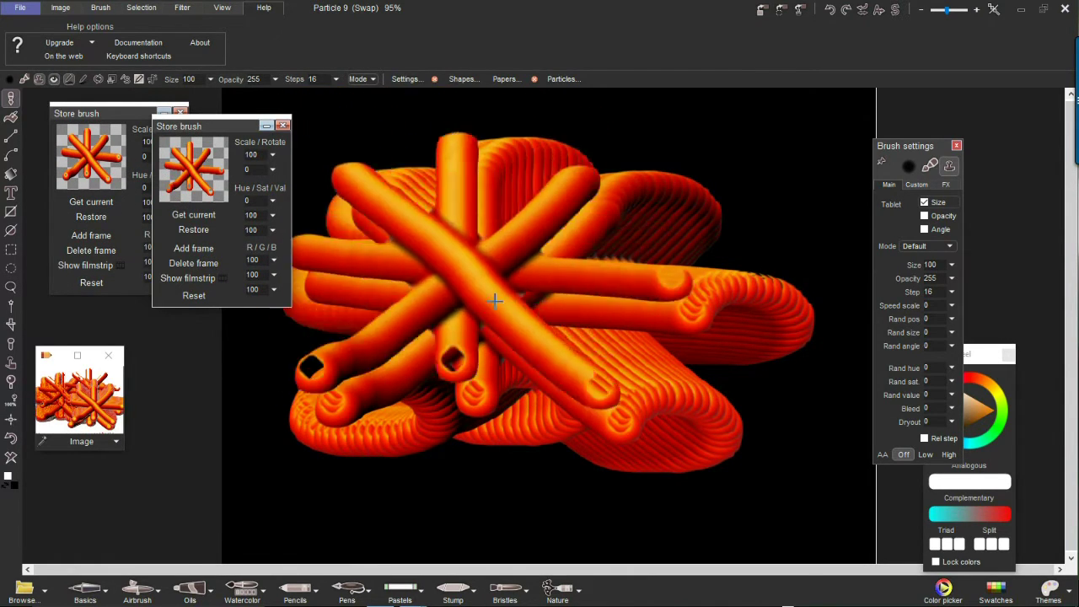
- Set the second stored brush's saturation to 131 and its hue to -101
{"action": "left_click", "coordinate": [272, 217]}
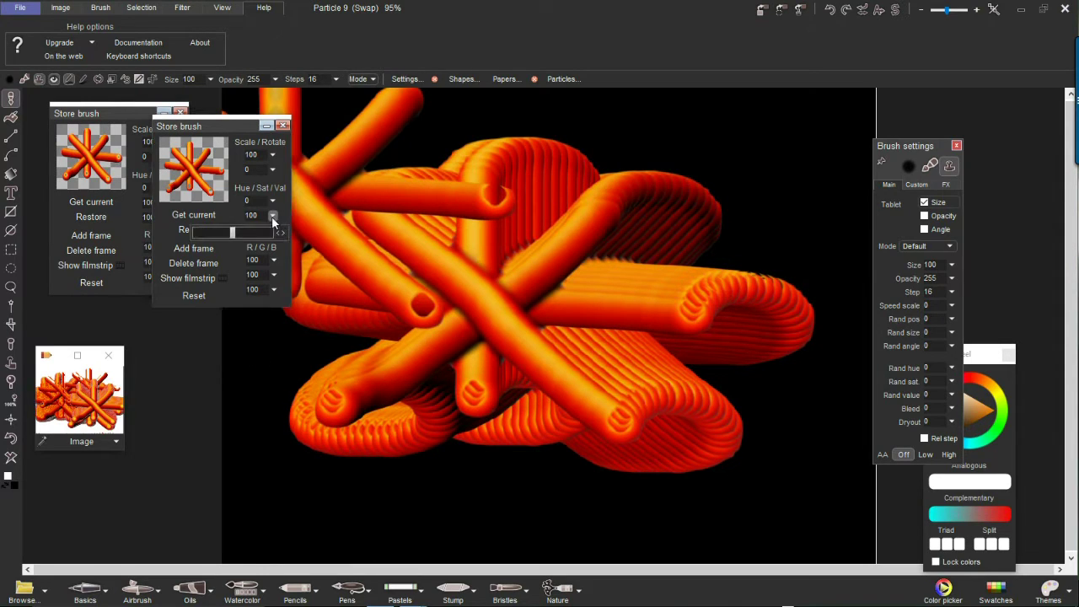
{"action": "left_click_drag", "start_coordinate": [226, 235], "coordinate": [251, 234]}
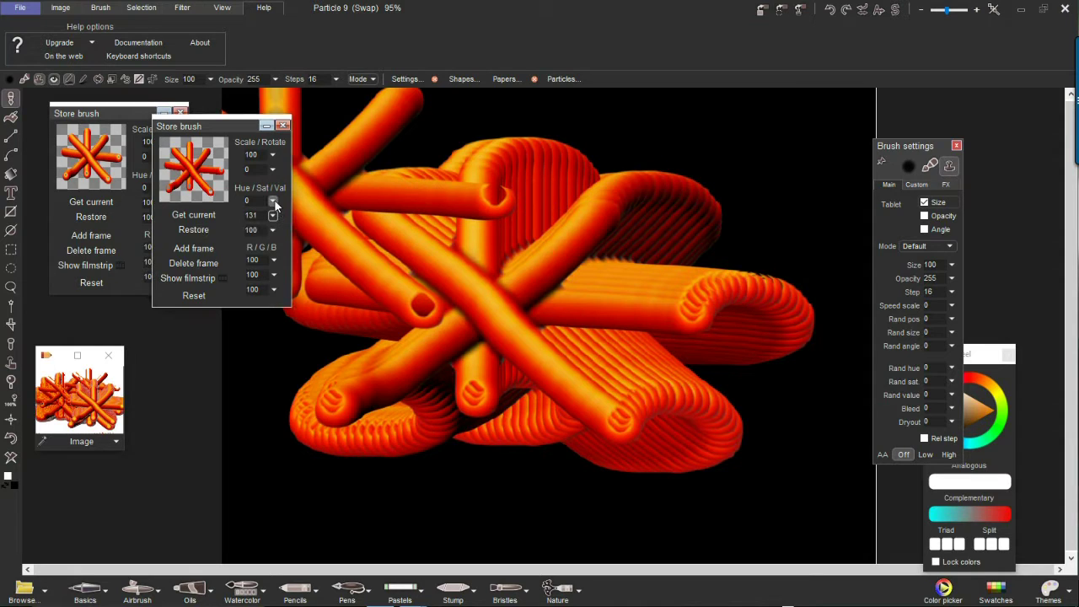
{"action": "left_click", "coordinate": [272, 202]}
{"action": "mouse_move", "coordinate": [251, 217]}
{"action": "left_mouse_down"}
{"action": "mouse_move", "coordinate": [262, 217]}
{"action": "mouse_move", "coordinate": [212, 218]}
{"action": "left_mouse_up"}
- Paint long looping strokes with the recolored purple brush and minimize the first stored brush's window
{"action": "mouse_move", "coordinate": [643, 252]}
{"action": "left_mouse_down"}
{"action": "mouse_move", "coordinate": [607, 390]}
{"action": "mouse_move", "coordinate": [567, 270]}
{"action": "mouse_move", "coordinate": [505, 255]}
{"action": "mouse_move", "coordinate": [387, 253]}
{"action": "left_mouse_up"}
{"action": "mouse_move", "coordinate": [239, 130]}
{"action": "left_mouse_down"}
{"action": "mouse_move", "coordinate": [163, 202]}
{"action": "mouse_move", "coordinate": [108, 175]}
{"action": "left_mouse_up"}
{"action": "left_click", "coordinate": [163, 113]}
{"action": "left_click_drag", "start_coordinate": [493, 228], "coordinate": [477, 272]}
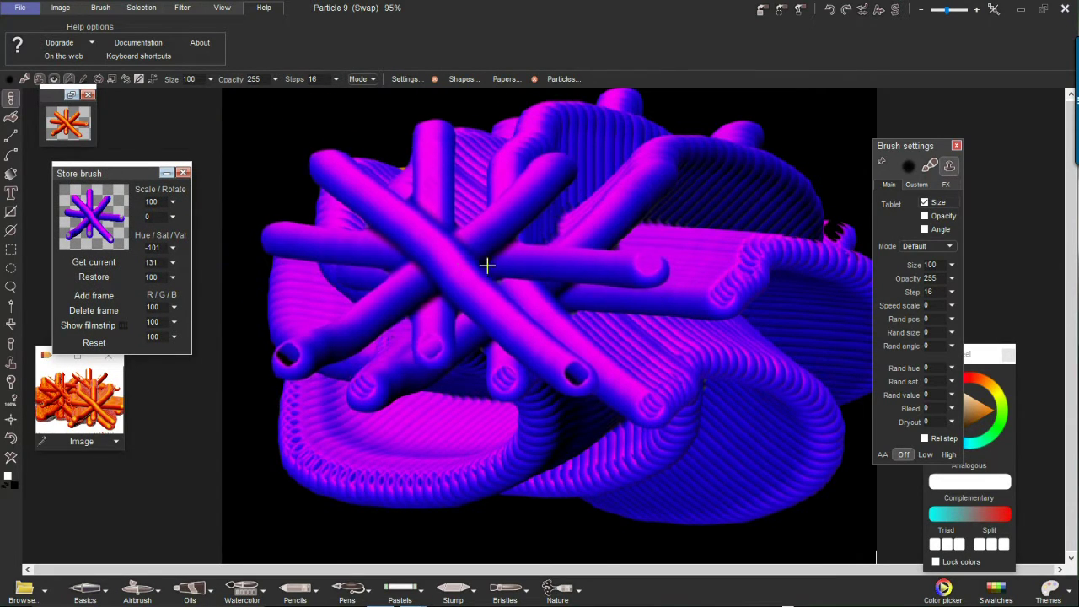
- Move the Brush settings panel next to the second stored brush's window
{"action": "mouse_move", "coordinate": [869, 193]}
{"action": "left_mouse_down"}
{"action": "mouse_move", "coordinate": [911, 150]}
{"action": "mouse_move", "coordinate": [364, 152]}
{"action": "mouse_move", "coordinate": [242, 139]}
{"action": "left_mouse_up"}
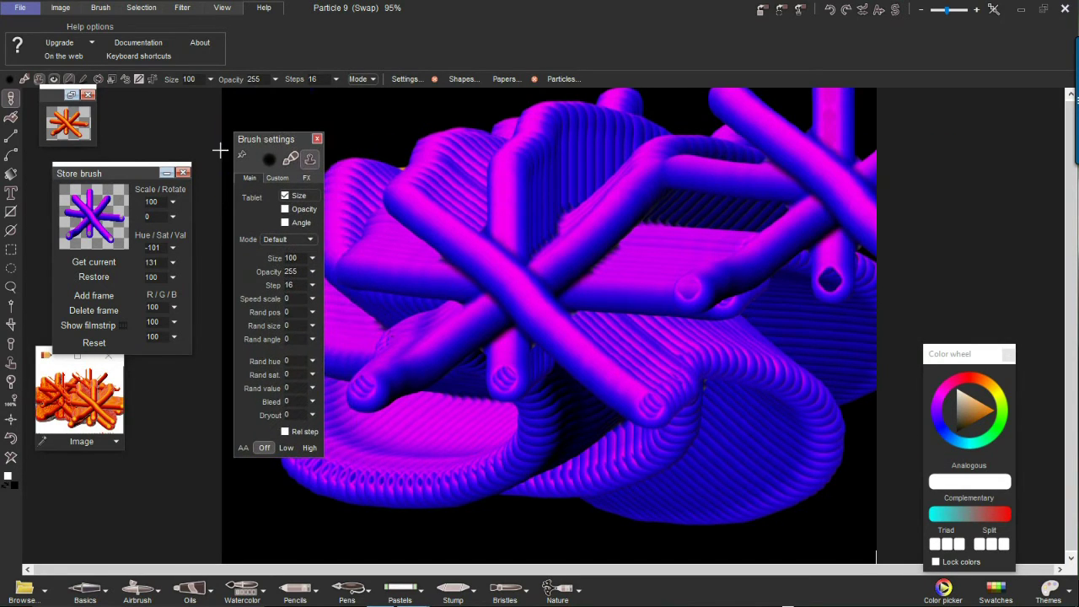
{"action": "left_click", "coordinate": [10, 98]}
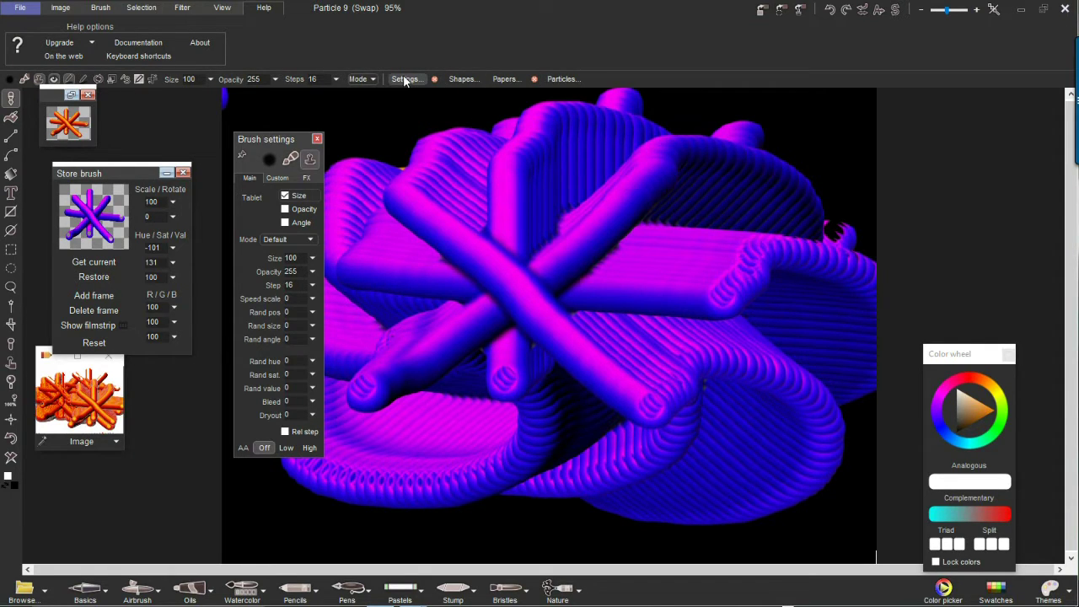
{"action": "mouse_move", "coordinate": [362, 104]}
{"action": "left_mouse_down"}
{"action": "mouse_move", "coordinate": [264, 157]}
{"action": "mouse_move", "coordinate": [227, 124]}
{"action": "mouse_move", "coordinate": [244, 120]}
{"action": "left_mouse_up"}
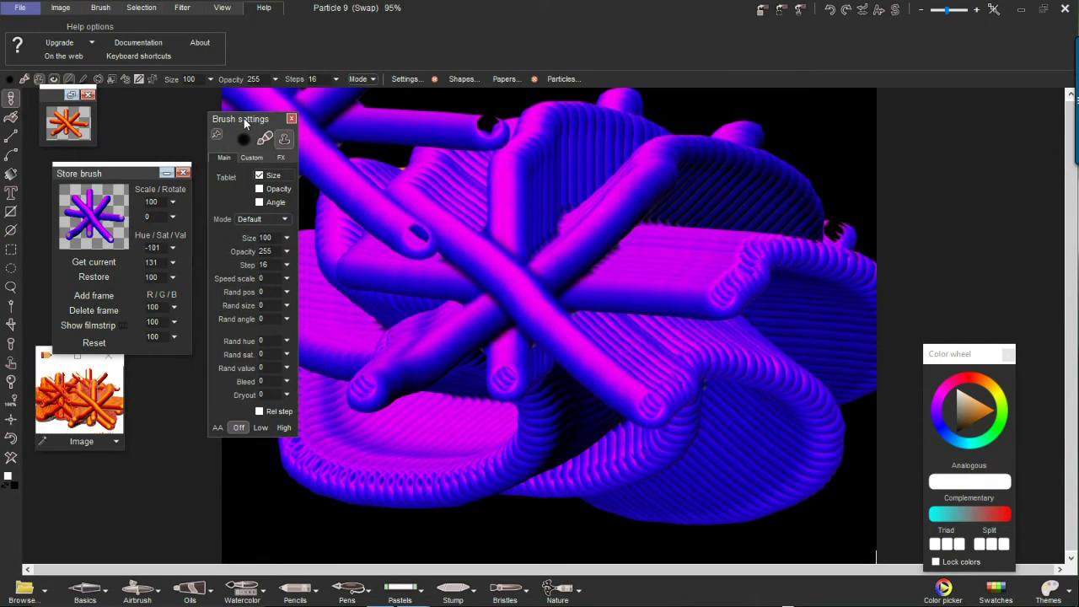
- Set the brush's random position to 58 and random size to 21, painting test strokes after each change
{"action": "key", "text": "ctrl+z"}
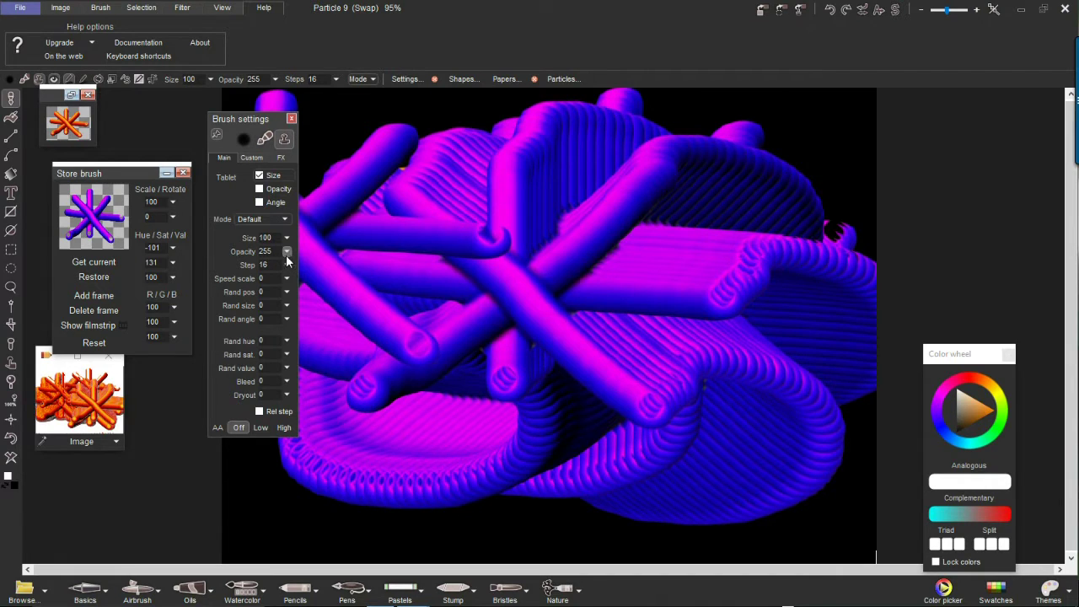
{"action": "left_click", "coordinate": [287, 293]}
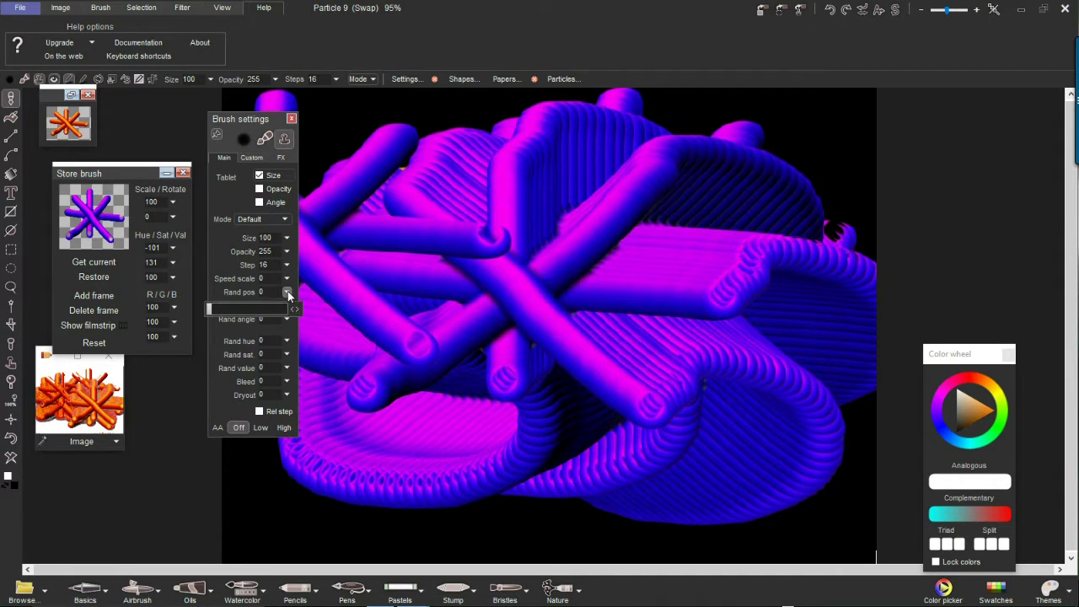
{"action": "left_click_drag", "start_coordinate": [253, 311], "coordinate": [254, 310]}
{"action": "mouse_move", "coordinate": [361, 304]}
{"action": "left_mouse_down"}
{"action": "mouse_move", "coordinate": [732, 281]}
{"action": "mouse_move", "coordinate": [621, 361]}
{"action": "mouse_move", "coordinate": [446, 385]}
{"action": "mouse_move", "coordinate": [457, 332]}
{"action": "mouse_move", "coordinate": [568, 301]}
{"action": "mouse_move", "coordinate": [624, 253]}
{"action": "mouse_move", "coordinate": [702, 222]}
{"action": "mouse_move", "coordinate": [595, 228]}
{"action": "mouse_move", "coordinate": [512, 319]}
{"action": "mouse_move", "coordinate": [708, 361]}
{"action": "mouse_move", "coordinate": [689, 304]}
{"action": "mouse_move", "coordinate": [392, 337]}
{"action": "mouse_move", "coordinate": [295, 248]}
{"action": "mouse_move", "coordinate": [392, 255]}
{"action": "mouse_move", "coordinate": [463, 341]}
{"action": "mouse_move", "coordinate": [493, 308]}
{"action": "mouse_move", "coordinate": [366, 281]}
{"action": "mouse_move", "coordinate": [299, 291]}
{"action": "left_mouse_up"}
{"action": "left_click", "coordinate": [286, 306]}
{"action": "left_click", "coordinate": [257, 322]}
{"action": "mouse_move", "coordinate": [494, 303]}
{"action": "left_mouse_down"}
{"action": "mouse_move", "coordinate": [645, 368]}
{"action": "mouse_move", "coordinate": [424, 296]}
{"action": "mouse_move", "coordinate": [295, 294]}
{"action": "left_mouse_up"}
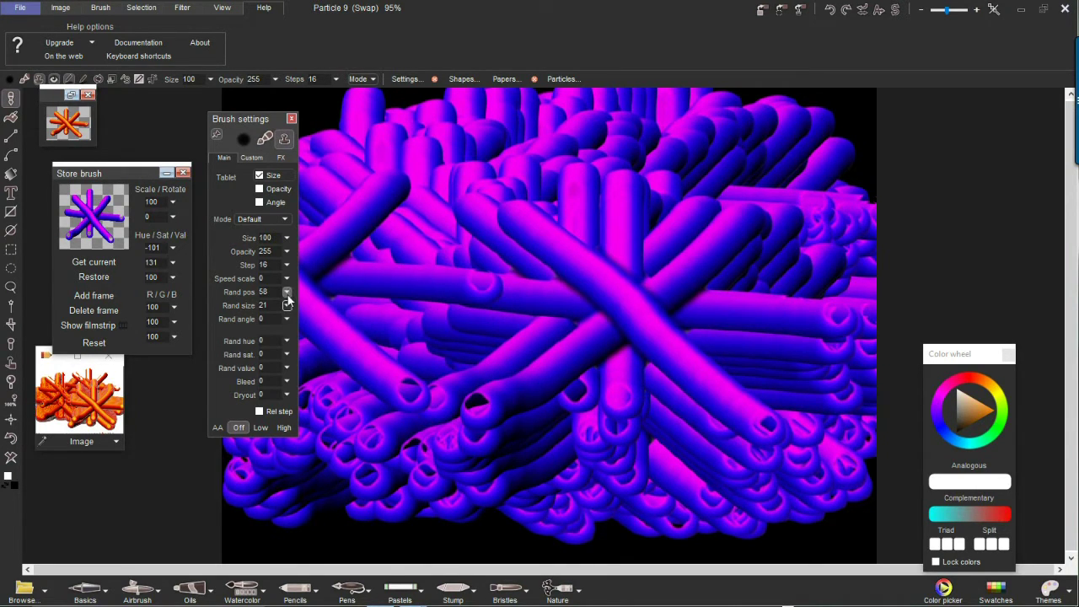
- Set random angle to 121 and allow transforms for the custom brush, painting strokes with each setting
{"action": "left_click", "coordinate": [287, 319]}
{"action": "left_click", "coordinate": [260, 336]}
{"action": "mouse_move", "coordinate": [379, 316]}
{"action": "left_mouse_down"}
{"action": "mouse_move", "coordinate": [486, 301]}
{"action": "mouse_move", "coordinate": [541, 366]}
{"action": "mouse_move", "coordinate": [699, 303]}
{"action": "mouse_move", "coordinate": [488, 288]}
{"action": "mouse_move", "coordinate": [691, 392]}
{"action": "mouse_move", "coordinate": [784, 321]}
{"action": "mouse_move", "coordinate": [481, 356]}
{"action": "mouse_move", "coordinate": [453, 315]}
{"action": "mouse_move", "coordinate": [344, 277]}
{"action": "mouse_move", "coordinate": [299, 221]}
{"action": "left_mouse_up"}
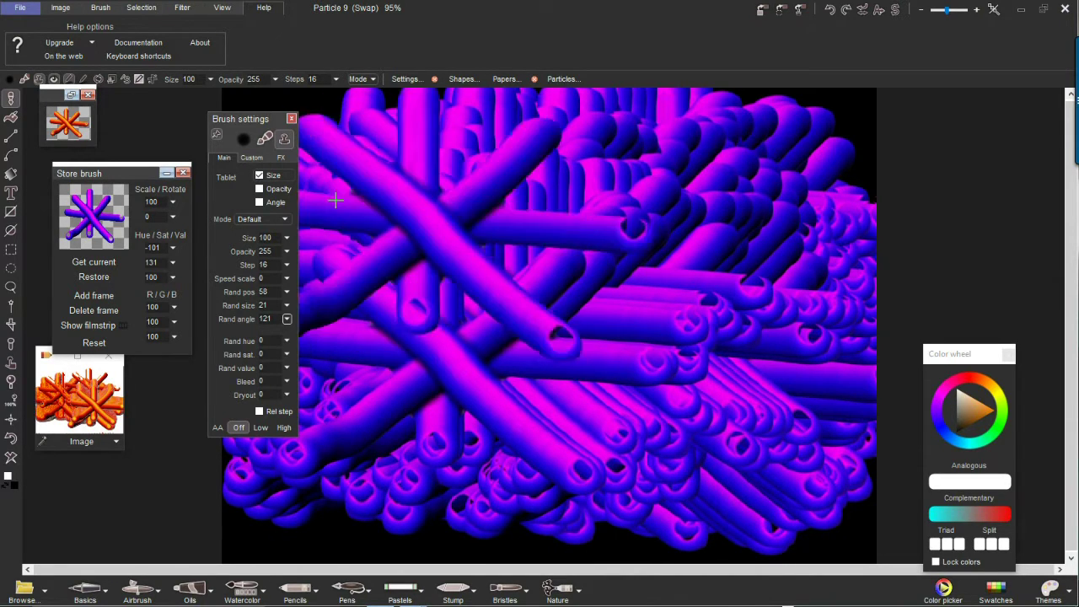
{"action": "left_click", "coordinate": [252, 159]}
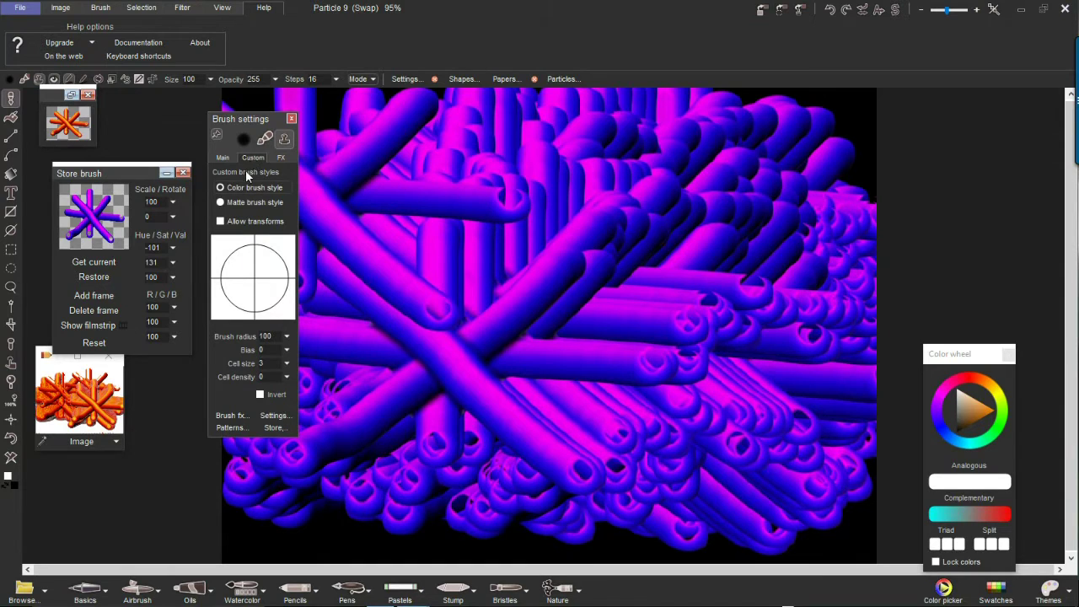
{"action": "mouse_move", "coordinate": [404, 217]}
{"action": "left_mouse_down"}
{"action": "mouse_move", "coordinate": [544, 226]}
{"action": "mouse_move", "coordinate": [621, 301]}
{"action": "mouse_move", "coordinate": [640, 284]}
{"action": "mouse_move", "coordinate": [524, 414]}
{"action": "mouse_move", "coordinate": [646, 320]}
{"action": "mouse_move", "coordinate": [501, 303]}
{"action": "mouse_move", "coordinate": [320, 234]}
{"action": "mouse_move", "coordinate": [278, 234]}
{"action": "left_mouse_up"}
{"action": "left_click", "coordinate": [236, 226]}
{"action": "mouse_move", "coordinate": [454, 205]}
{"action": "left_mouse_down"}
{"action": "mouse_move", "coordinate": [444, 219]}
{"action": "mouse_move", "coordinate": [463, 357]}
{"action": "mouse_move", "coordinate": [624, 258]}
{"action": "mouse_move", "coordinate": [699, 357]}
{"action": "mouse_move", "coordinate": [754, 270]}
{"action": "mouse_move", "coordinate": [422, 227]}
{"action": "mouse_move", "coordinate": [561, 484]}
{"action": "mouse_move", "coordinate": [684, 359]}
{"action": "mouse_move", "coordinate": [346, 281]}
{"action": "mouse_move", "coordinate": [620, 218]}
{"action": "mouse_move", "coordinate": [662, 342]}
{"action": "mouse_move", "coordinate": [265, 288]}
{"action": "left_mouse_up"}
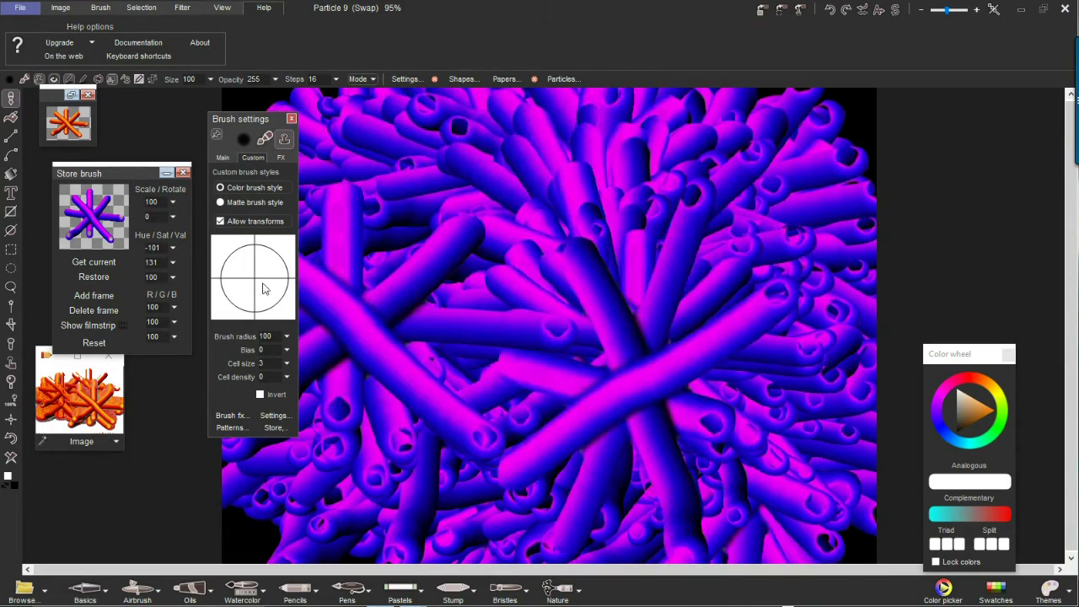
- Try a random hue of 232, reduce it to 76, and paint strokes at each value
{"action": "left_click", "coordinate": [222, 157]}
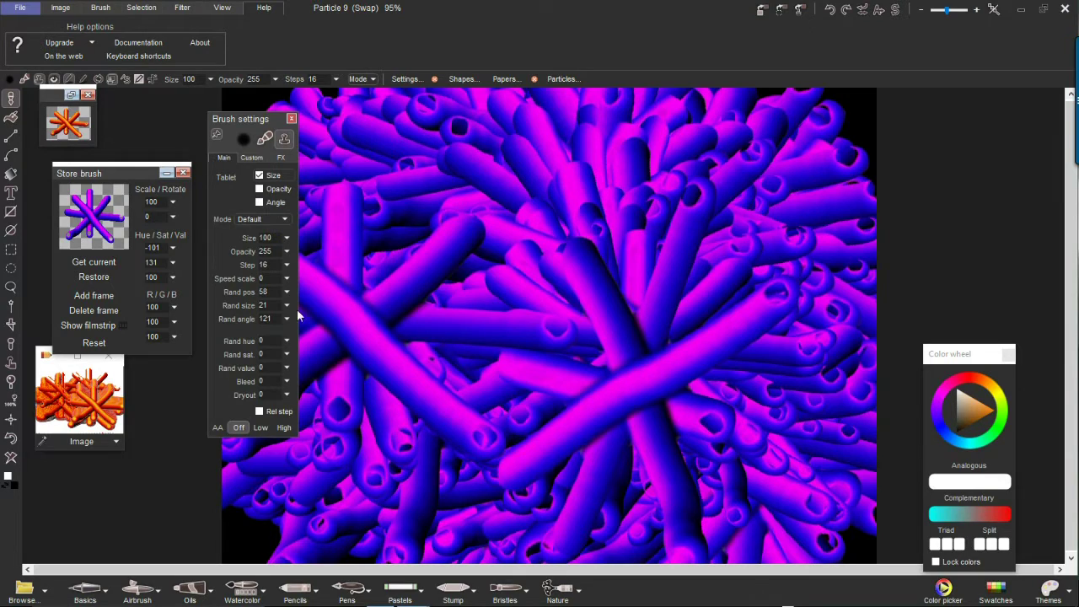
{"action": "left_click", "coordinate": [287, 341]}
{"action": "mouse_move", "coordinate": [336, 339]}
{"action": "left_mouse_down"}
{"action": "mouse_move", "coordinate": [506, 377]}
{"action": "mouse_move", "coordinate": [577, 510]}
{"action": "mouse_move", "coordinate": [576, 119]}
{"action": "mouse_move", "coordinate": [498, 390]}
{"action": "mouse_move", "coordinate": [299, 363]}
{"action": "left_mouse_up"}
{"action": "left_click", "coordinate": [287, 341]}
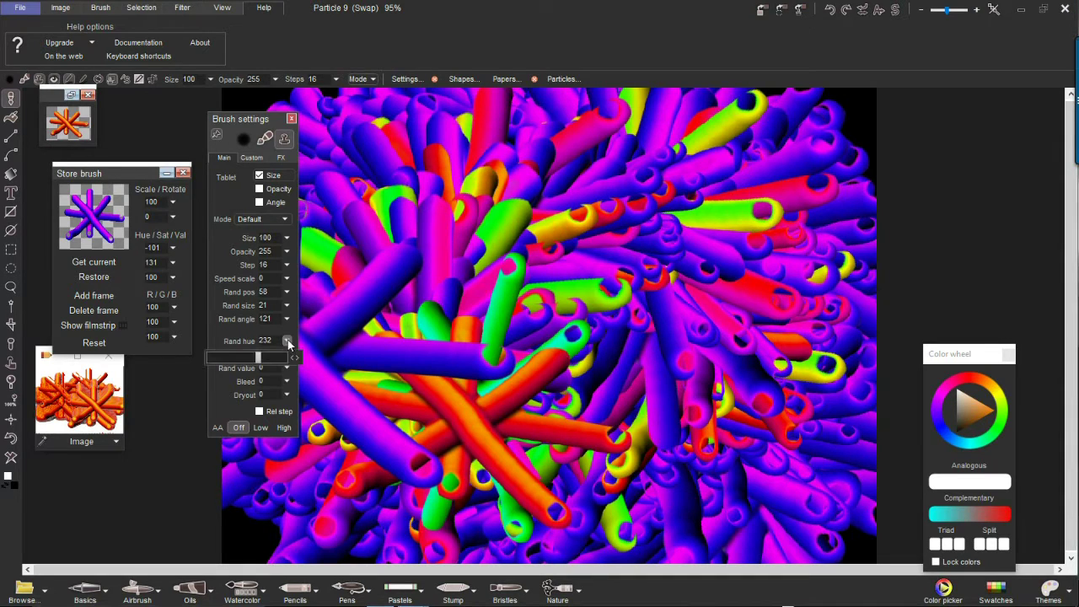
{"action": "mouse_move", "coordinate": [314, 365]}
{"action": "left_mouse_down"}
{"action": "mouse_move", "coordinate": [438, 370]}
{"action": "mouse_move", "coordinate": [550, 291]}
{"action": "mouse_move", "coordinate": [299, 361]}
{"action": "left_mouse_up"}
- Set random saturation to 21 and random value to 46, and paint strokes across the canvas
{"action": "left_click", "coordinate": [287, 355]}
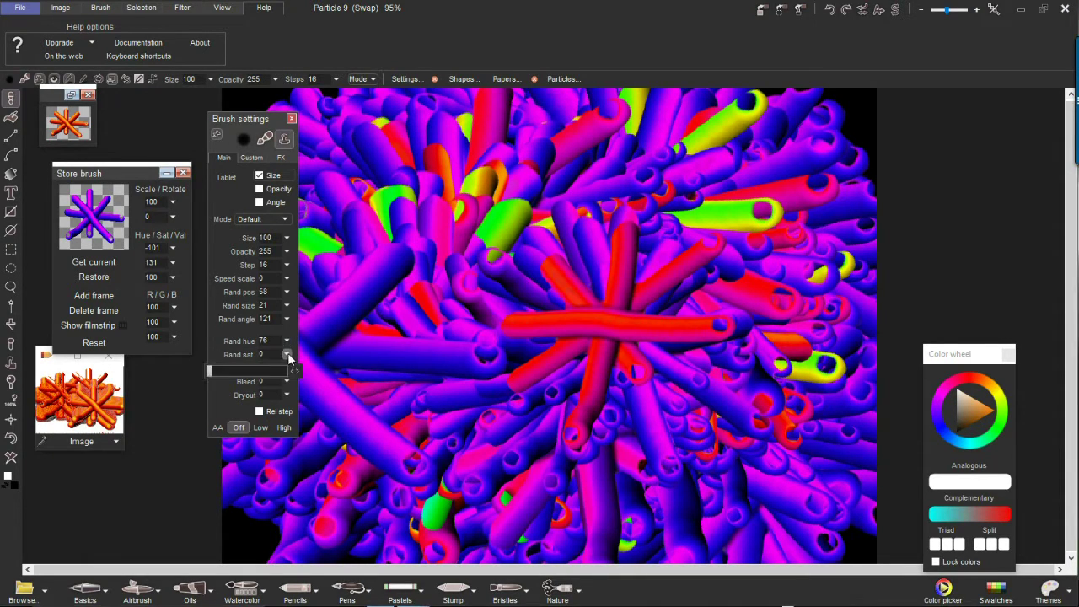
{"action": "left_click", "coordinate": [260, 354]}
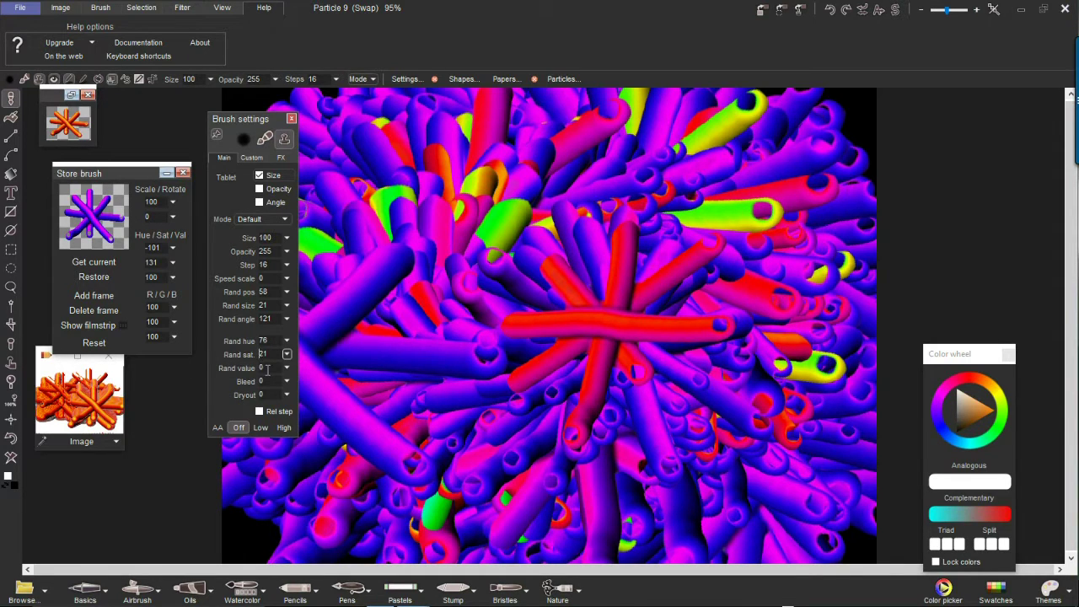
{"action": "left_click", "coordinate": [287, 369]}
{"action": "left_click", "coordinate": [244, 384]}
{"action": "mouse_move", "coordinate": [435, 357]}
{"action": "left_mouse_down"}
{"action": "mouse_move", "coordinate": [764, 342]}
{"action": "mouse_move", "coordinate": [625, 242]}
{"action": "mouse_move", "coordinate": [544, 329]}
{"action": "mouse_move", "coordinate": [330, 334]}
{"action": "mouse_move", "coordinate": [309, 295]}
{"action": "mouse_move", "coordinate": [679, 389]}
{"action": "mouse_move", "coordinate": [477, 362]}
{"action": "mouse_move", "coordinate": [303, 368]}
{"action": "left_mouse_up"}
- Set the brush's bleed to 230 and paint, then raise it to 252 and paint more strokes
{"action": "left_click", "coordinate": [286, 383]}
{"action": "left_click_drag", "start_coordinate": [237, 397], "coordinate": [278, 399]}
{"action": "mouse_move", "coordinate": [430, 371]}
{"action": "left_mouse_down"}
{"action": "mouse_move", "coordinate": [691, 315]}
{"action": "mouse_move", "coordinate": [585, 306]}
{"action": "mouse_move", "coordinate": [349, 380]}
{"action": "mouse_move", "coordinate": [299, 382]}
{"action": "left_mouse_up"}
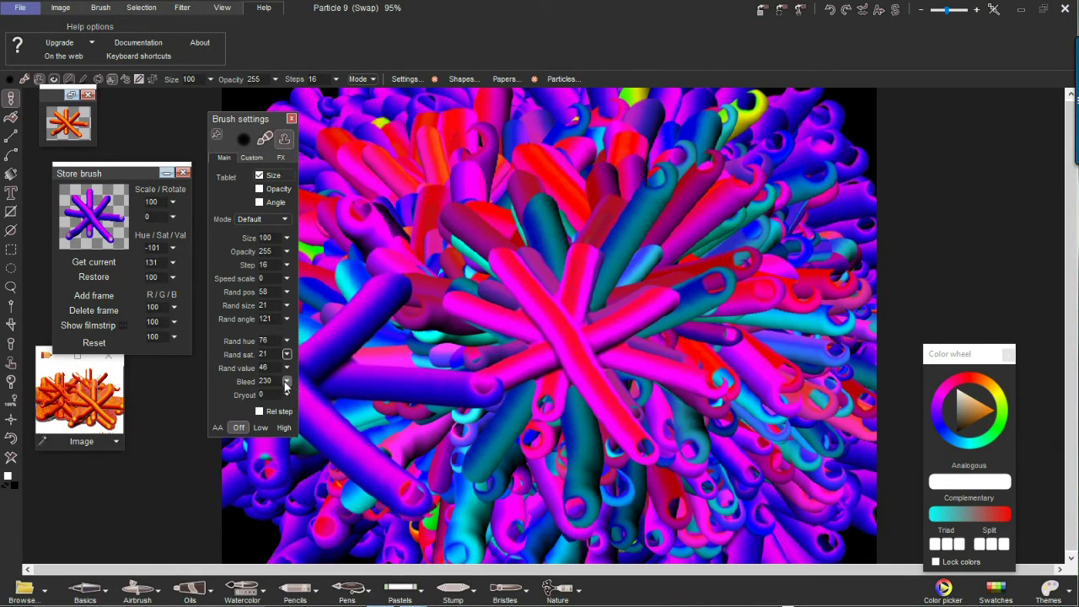
{"action": "left_click", "coordinate": [286, 383]}
{"action": "left_click", "coordinate": [285, 399]}
{"action": "mouse_move", "coordinate": [320, 388]}
{"action": "left_mouse_down"}
{"action": "mouse_move", "coordinate": [568, 378]}
{"action": "mouse_move", "coordinate": [611, 308]}
{"action": "mouse_move", "coordinate": [423, 244]}
{"action": "mouse_move", "coordinate": [459, 245]}
{"action": "mouse_move", "coordinate": [438, 289]}
{"action": "mouse_move", "coordinate": [481, 337]}
{"action": "mouse_move", "coordinate": [614, 342]}
{"action": "mouse_move", "coordinate": [562, 317]}
{"action": "mouse_move", "coordinate": [506, 390]}
{"action": "mouse_move", "coordinate": [498, 385]}
{"action": "mouse_move", "coordinate": [518, 366]}
{"action": "mouse_move", "coordinate": [421, 386]}
{"action": "mouse_move", "coordinate": [396, 375]}
{"action": "mouse_move", "coordinate": [363, 396]}
{"action": "mouse_move", "coordinate": [289, 396]}
{"action": "left_mouse_up"}
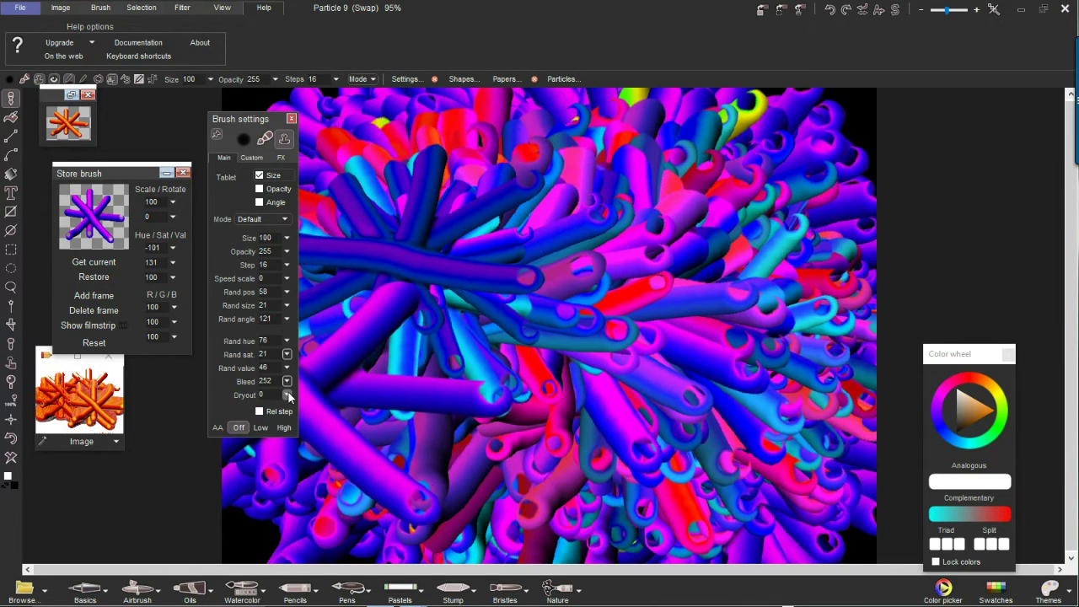
- Set dryout to 23, paint fading strokes, reselect the purple stored brush and paint again
{"action": "left_click", "coordinate": [287, 394]}
{"action": "mouse_move", "coordinate": [354, 398]}
{"action": "left_mouse_down"}
{"action": "mouse_move", "coordinate": [634, 364]}
{"action": "mouse_move", "coordinate": [857, 225]}
{"action": "mouse_move", "coordinate": [775, 144]}
{"action": "mouse_move", "coordinate": [442, 294]}
{"action": "mouse_move", "coordinate": [413, 272]}
{"action": "mouse_move", "coordinate": [300, 320]}
{"action": "left_mouse_up"}
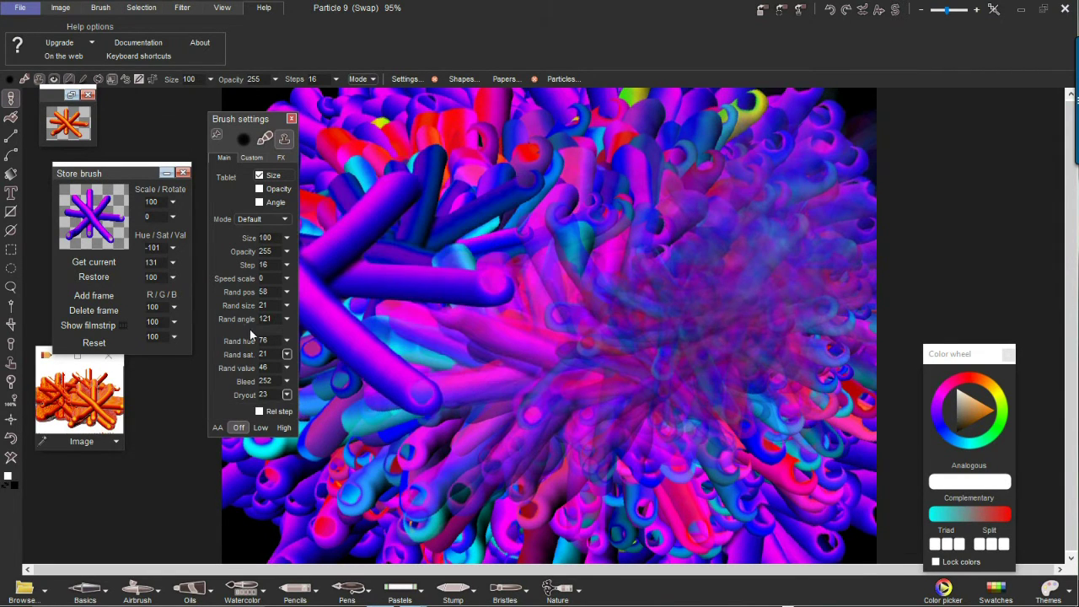
{"action": "left_click", "coordinate": [98, 217]}
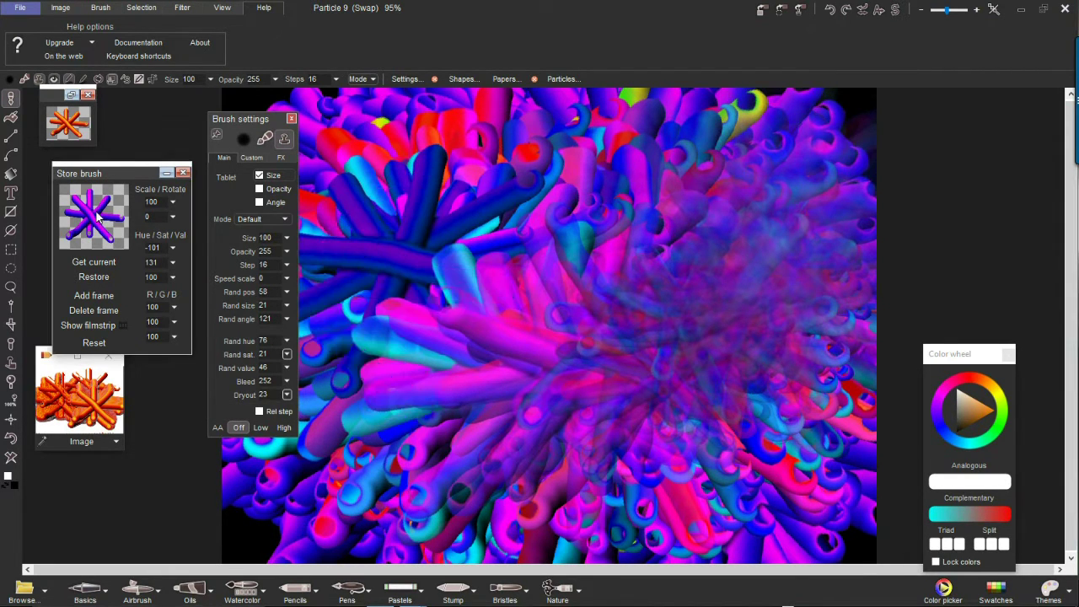
{"action": "mouse_move", "coordinate": [465, 299]}
{"action": "left_mouse_down"}
{"action": "mouse_move", "coordinate": [530, 354]}
{"action": "mouse_move", "coordinate": [620, 347]}
{"action": "left_mouse_up"}
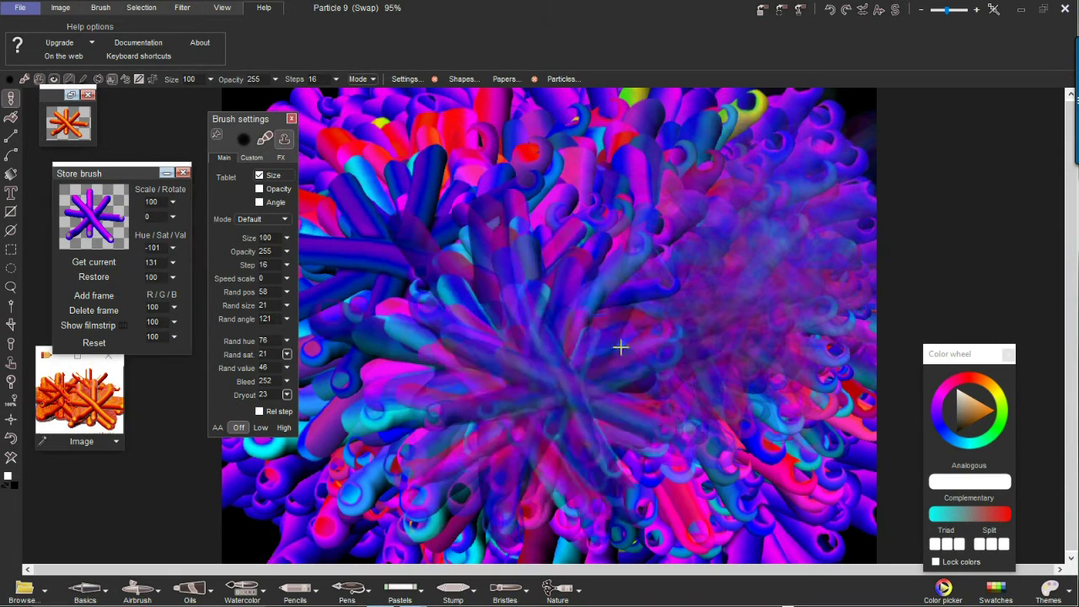
- Turn off transforms for the custom brush and return to the main brush settings
{"action": "left_click", "coordinate": [260, 160]}
{"action": "left_click", "coordinate": [221, 221]}
{"action": "left_click", "coordinate": [224, 159]}
{"action": "key", "text": "ctrl+z"}
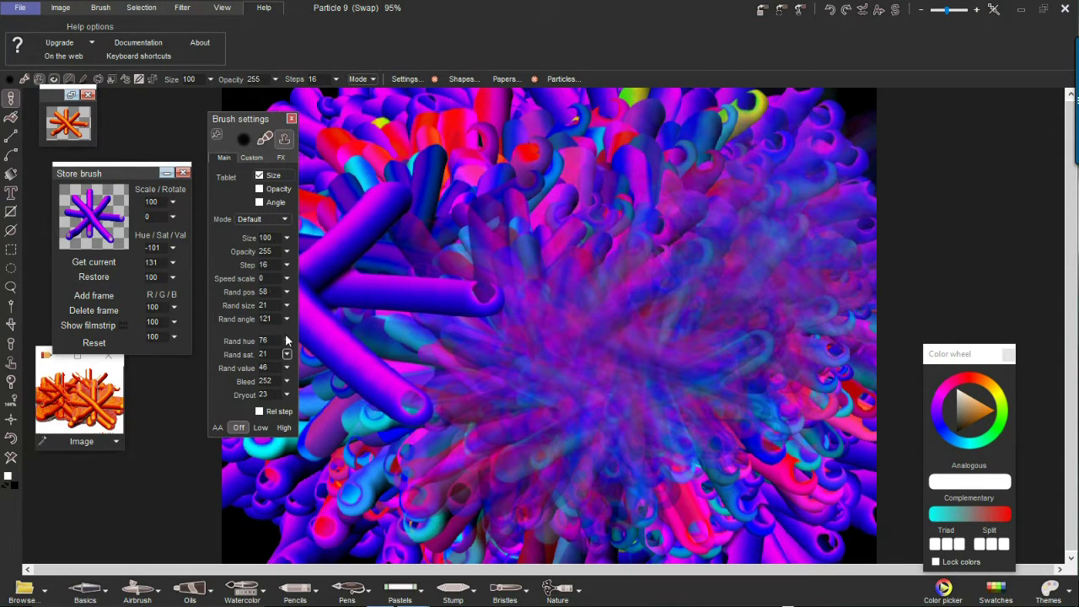
- Reset random angle, random size and random position to 0 and paint a stroke across the canvas
{"action": "left_click", "coordinate": [287, 319]}
{"action": "left_click_drag", "start_coordinate": [258, 337], "coordinate": [206, 337]}
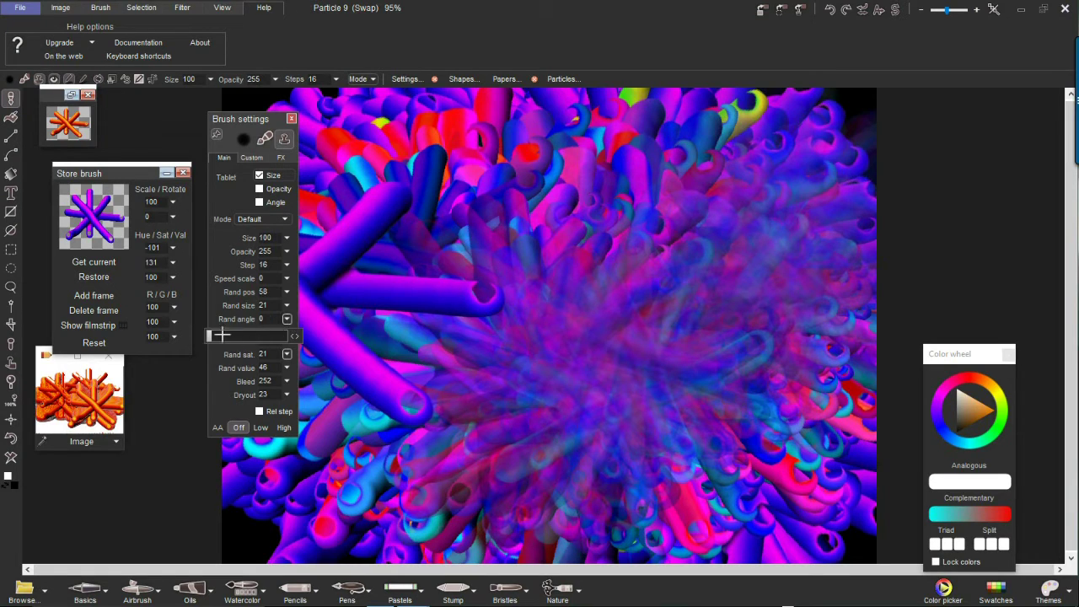
{"action": "left_click", "coordinate": [287, 318]}
{"action": "left_click", "coordinate": [287, 305]}
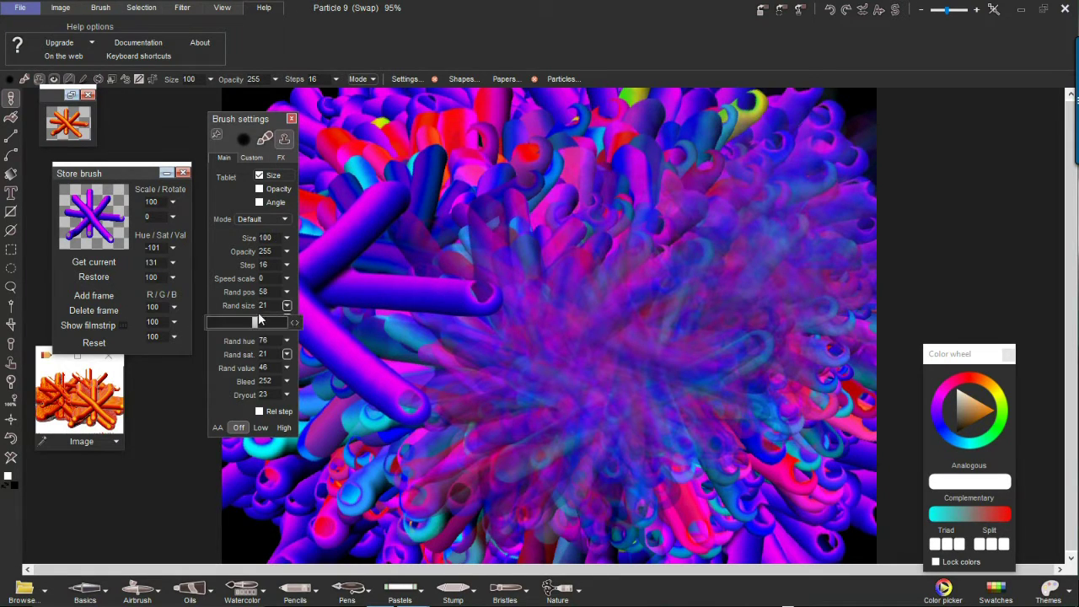
{"action": "left_click", "coordinate": [287, 305]}
{"action": "left_click", "coordinate": [286, 292]}
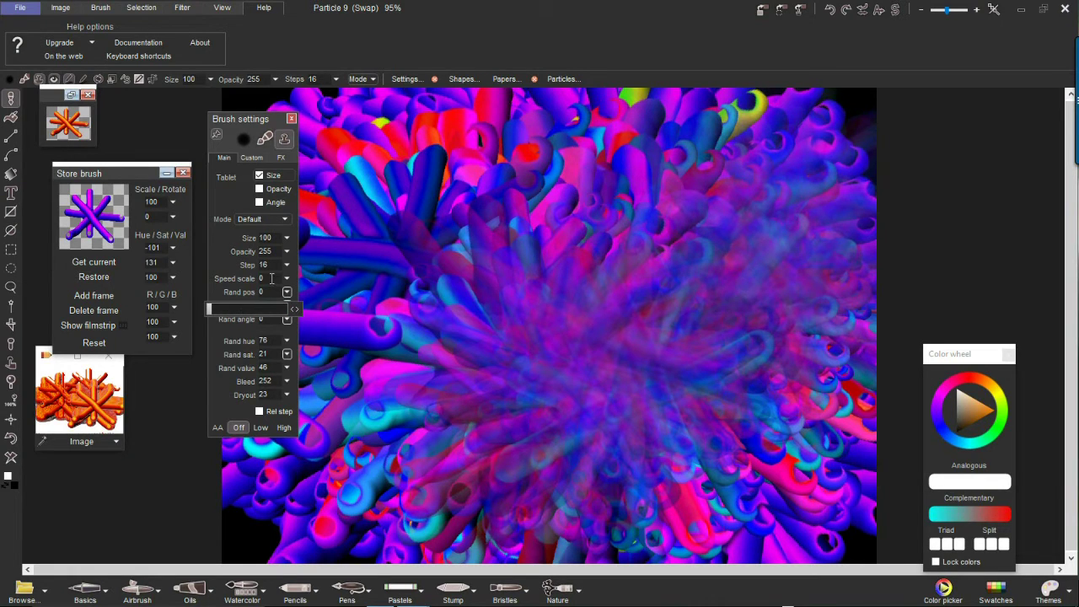
{"action": "left_click", "coordinate": [286, 267]}
{"action": "mouse_move", "coordinate": [337, 273]}
{"action": "left_mouse_down"}
{"action": "mouse_move", "coordinate": [405, 274]}
{"action": "mouse_move", "coordinate": [601, 347]}
{"action": "mouse_move", "coordinate": [648, 313]}
{"action": "mouse_move", "coordinate": [549, 313]}
{"action": "mouse_move", "coordinate": [494, 368]}
{"action": "mouse_move", "coordinate": [295, 286]}
{"action": "left_mouse_up"}
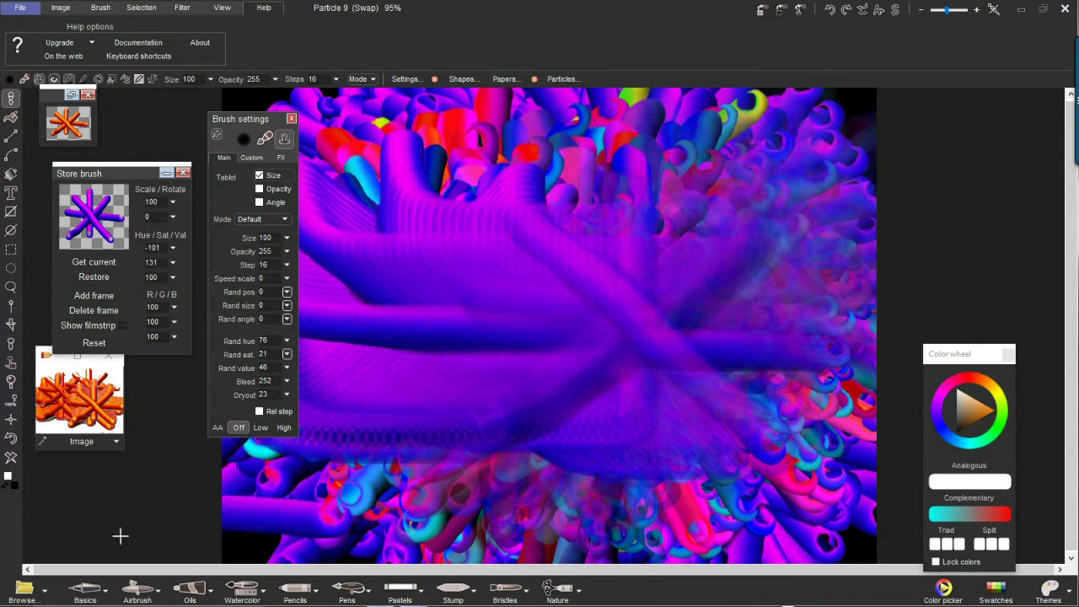
- Load the Hard edge single basic preset, reselect the purple stored brush, and paint a looping stroke
{"action": "left_click", "coordinate": [85, 592]}
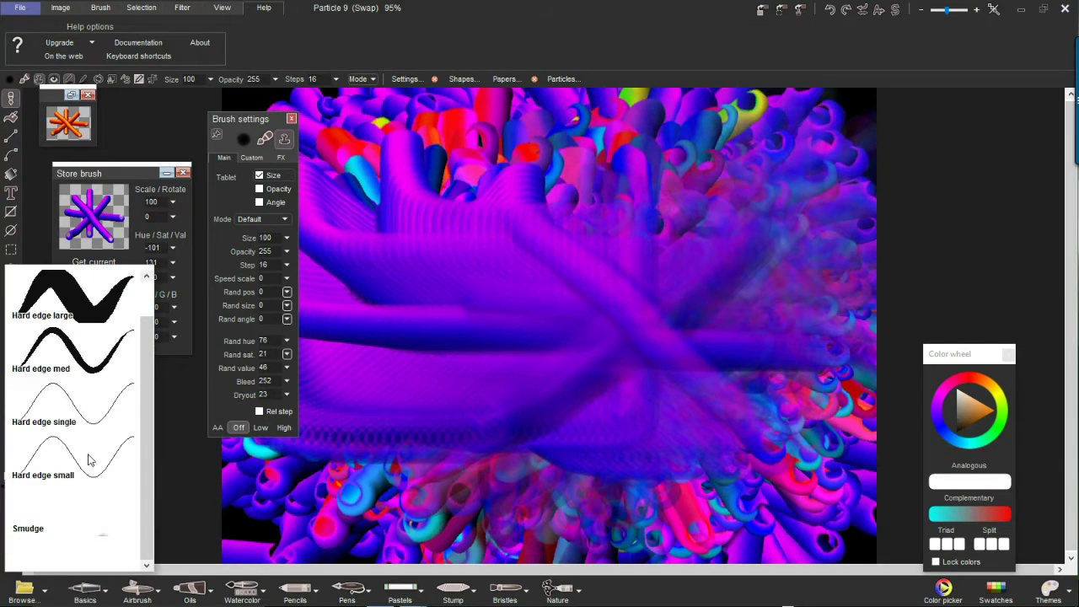
{"action": "left_click", "coordinate": [57, 407]}
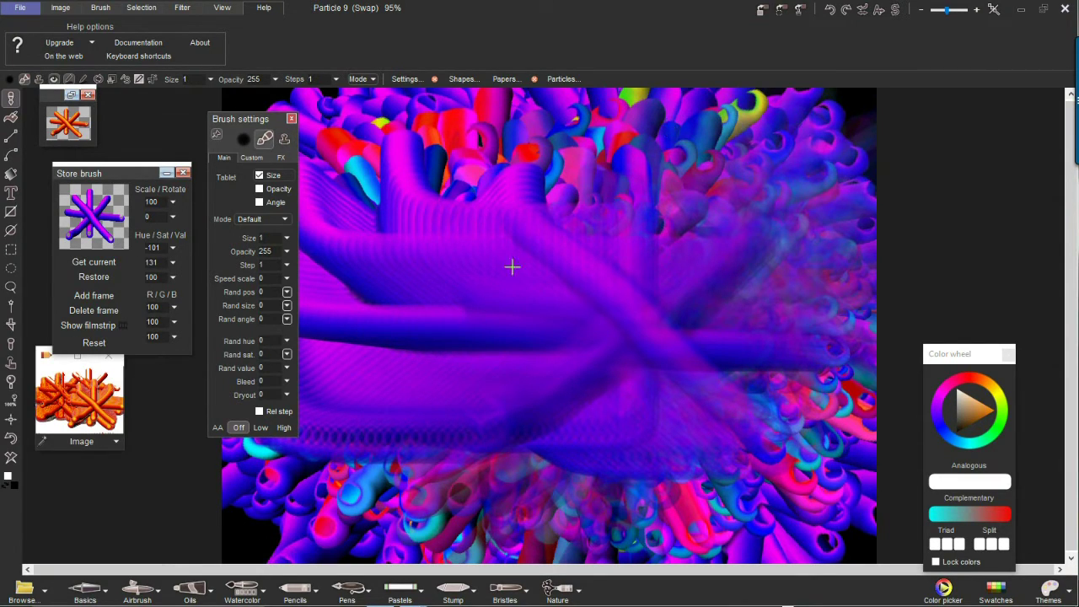
{"action": "left_click", "coordinate": [102, 213]}
{"action": "mouse_move", "coordinate": [426, 328]}
{"action": "left_mouse_down"}
{"action": "mouse_move", "coordinate": [549, 258]}
{"action": "mouse_move", "coordinate": [534, 284]}
{"action": "mouse_move", "coordinate": [631, 385]}
{"action": "mouse_move", "coordinate": [526, 275]}
{"action": "left_mouse_up"}
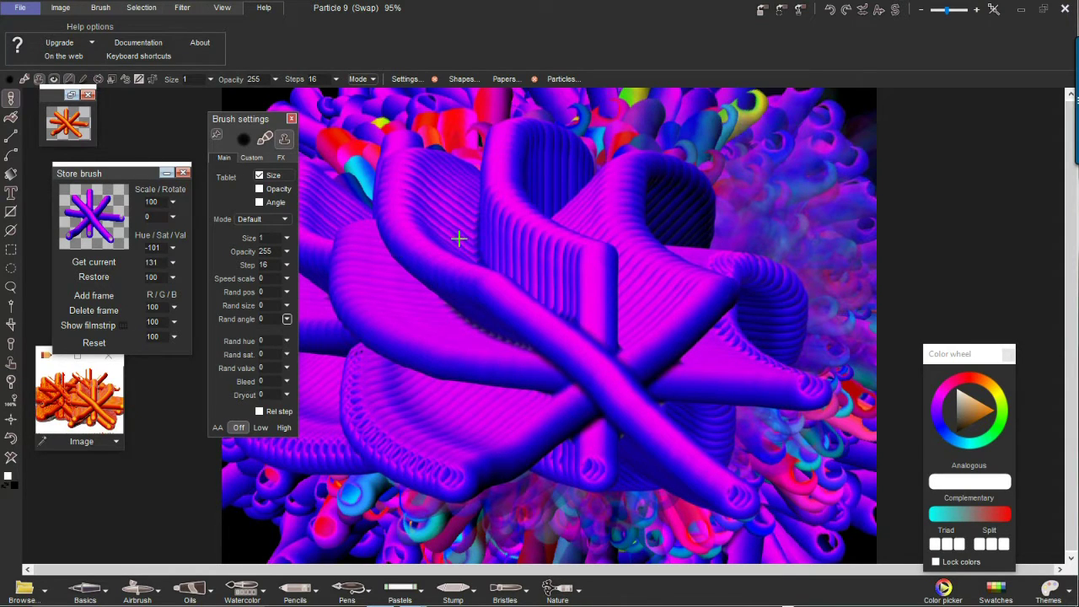
- Allow transforms for the custom brush, set its size to 57 and paint over the tiny marks
{"action": "left_click", "coordinate": [249, 158]}
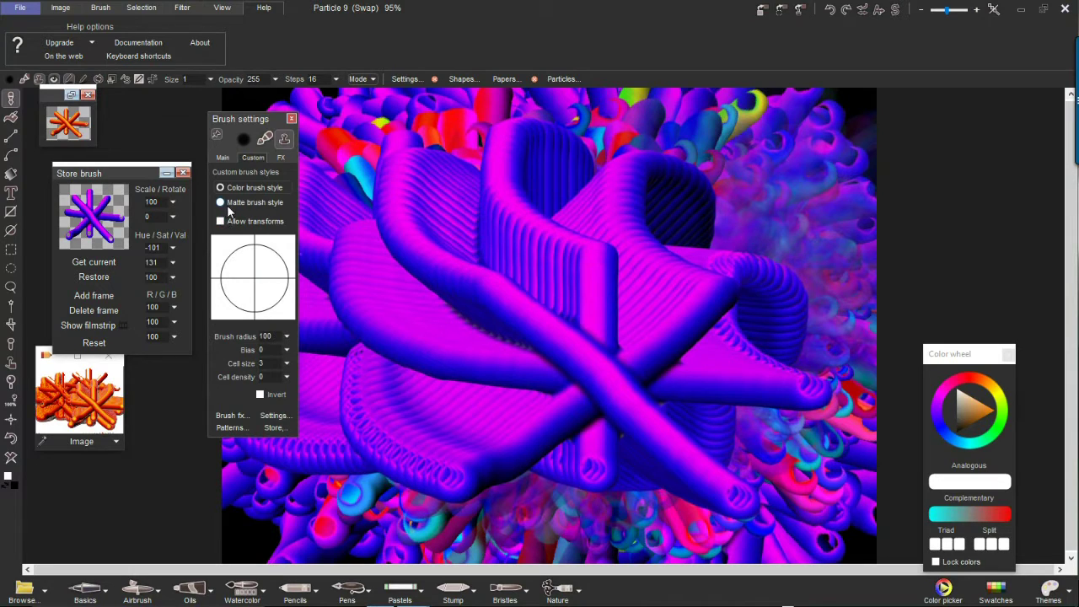
{"action": "left_click", "coordinate": [220, 221]}
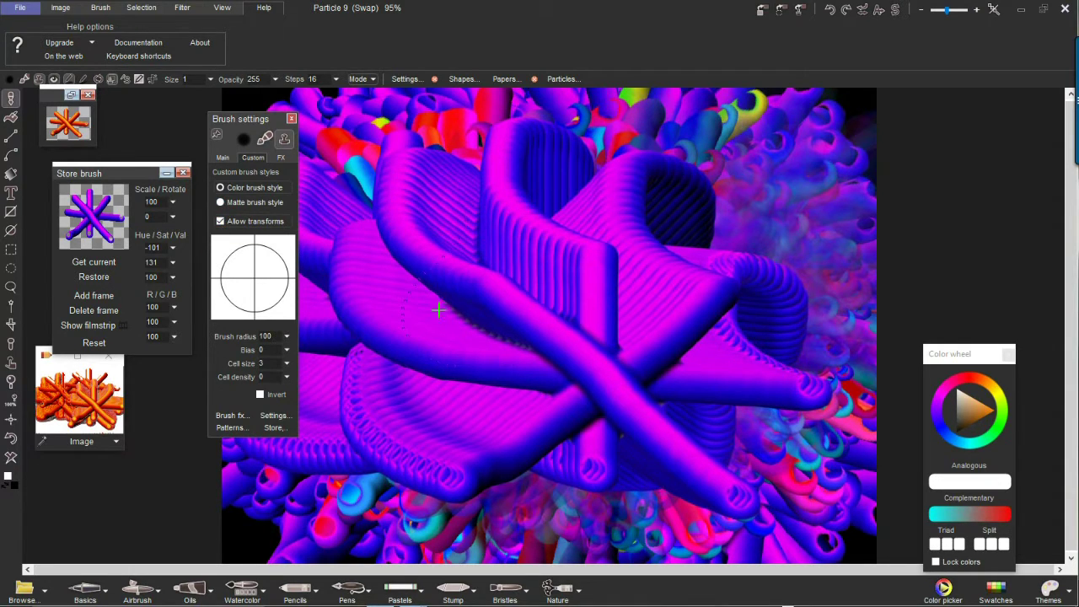
{"action": "scroll", "coordinate": [478, 363], "scroll_direction": "up", "scroll_amount": 3}
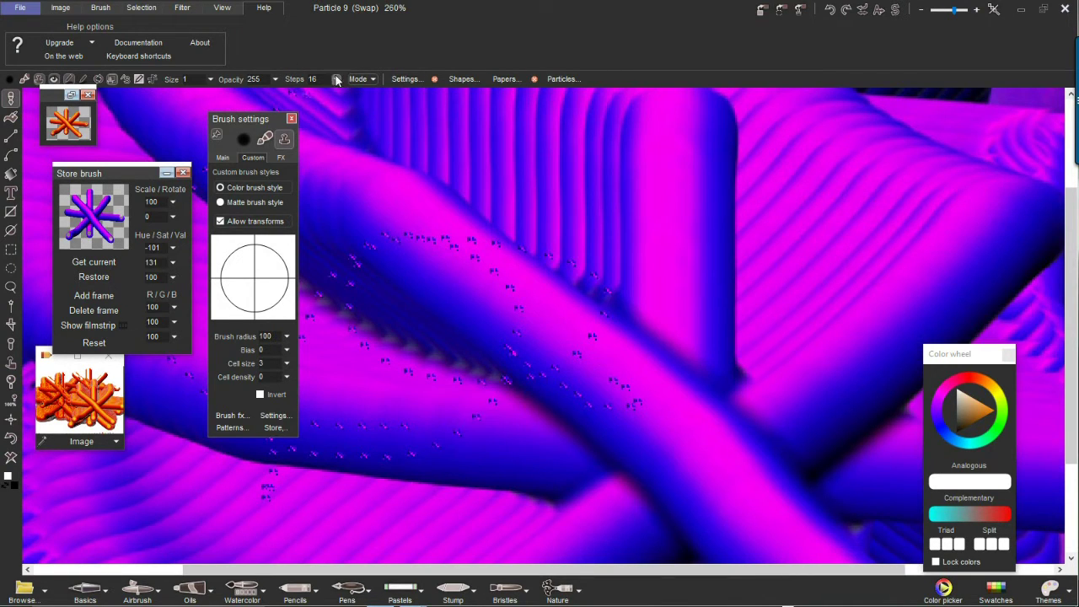
{"action": "left_click", "coordinate": [209, 80]}
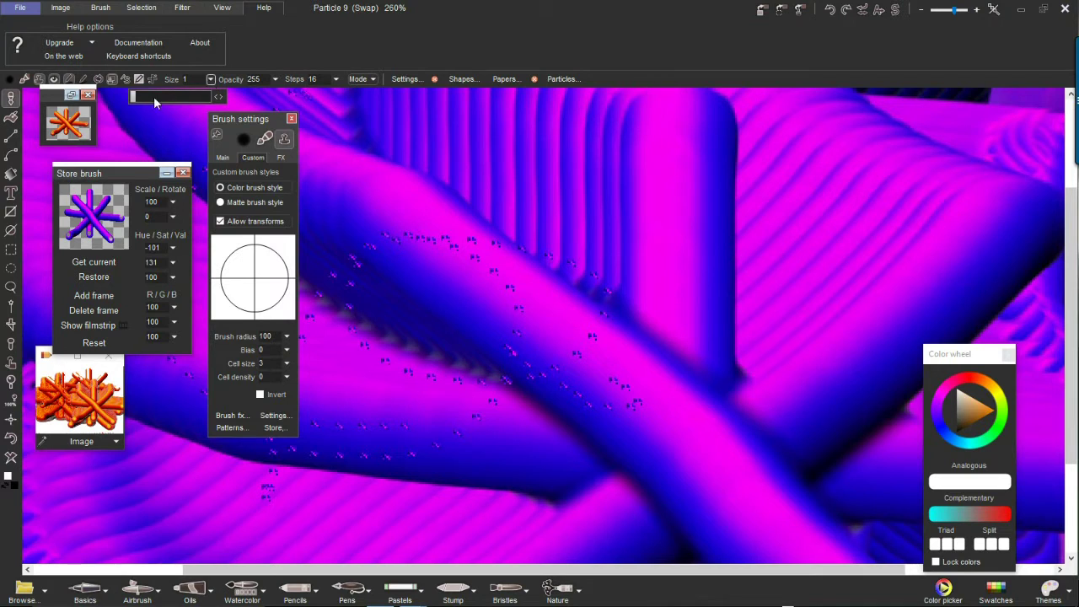
{"action": "left_click_drag", "start_coordinate": [139, 99], "coordinate": [182, 100]}
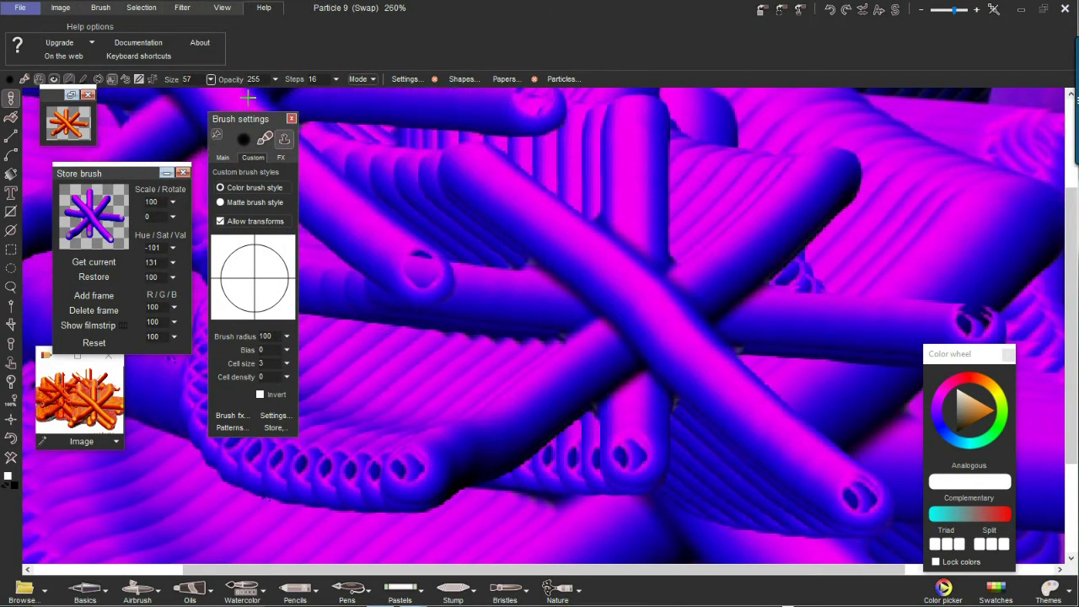
- Reduce the brush size to 27 and paint smaller tube strokes over the middle of the canvas
{"action": "left_click", "coordinate": [210, 79]}
{"action": "left_click_drag", "start_coordinate": [182, 98], "coordinate": [152, 98]}
{"action": "left_click_drag", "start_coordinate": [604, 334], "coordinate": [641, 320]}
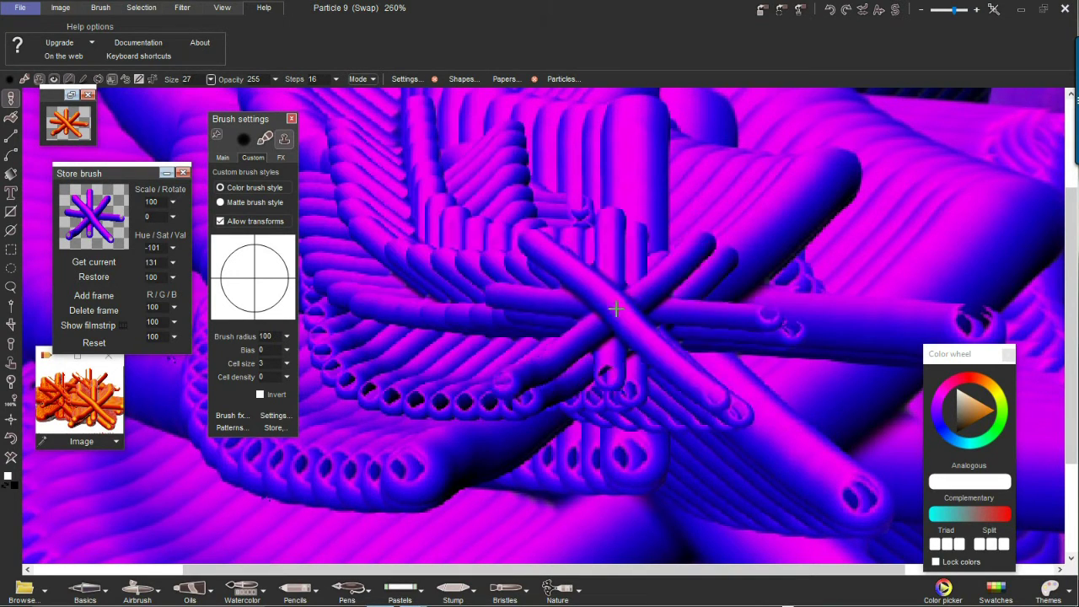
- Set the brush size to 100 and paint long looping strokes over the canvas at 100% zoom
{"action": "left_click", "coordinate": [210, 79]}
{"action": "left_click_drag", "start_coordinate": [189, 96], "coordinate": [242, 96]}
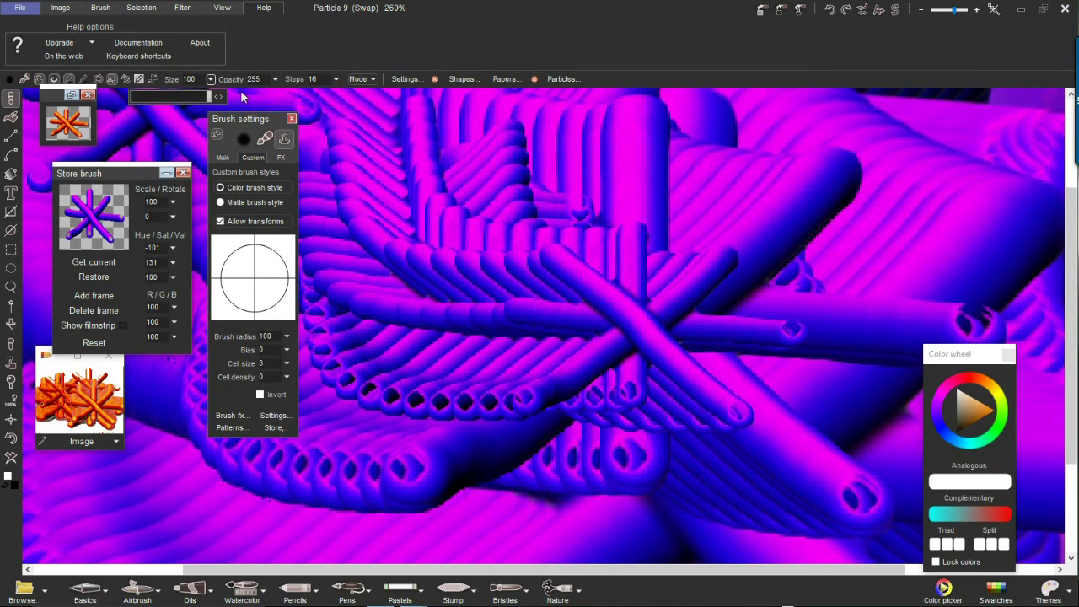
{"action": "scroll", "coordinate": [542, 284], "scroll_direction": "down", "scroll_amount": 10}
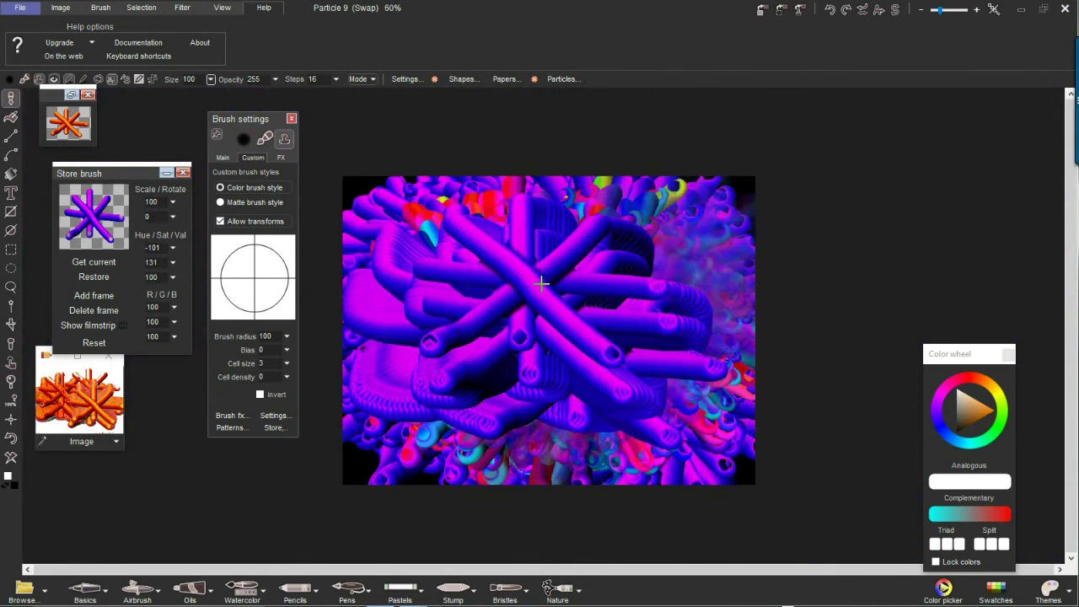
{"action": "scroll", "coordinate": [541, 284], "scroll_direction": "up", "scroll_amount": 3}
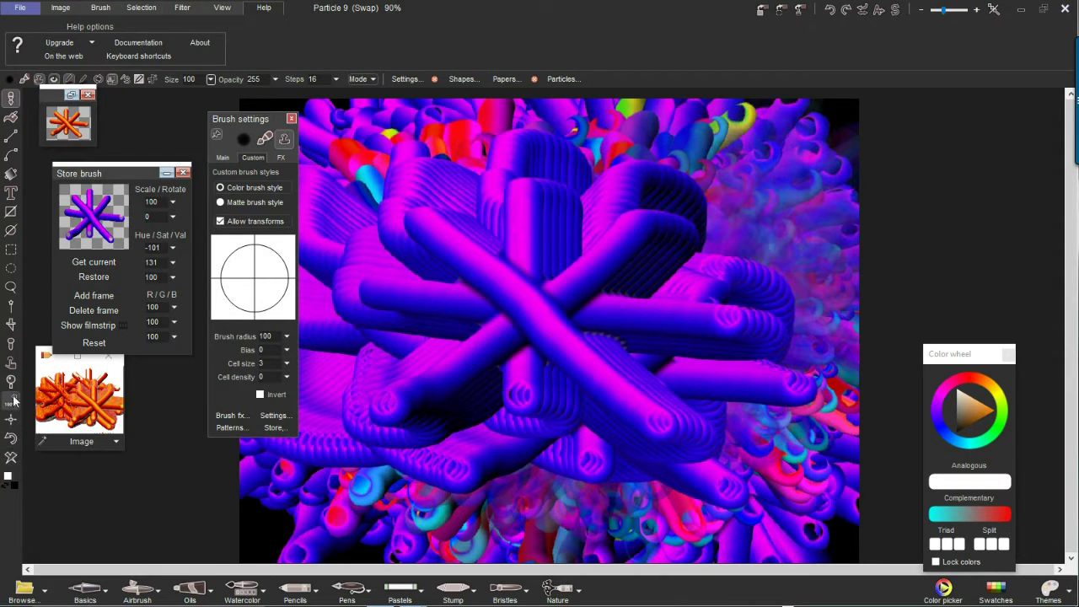
{"action": "scroll", "coordinate": [422, 306], "scroll_direction": "up", "scroll_amount": 1}
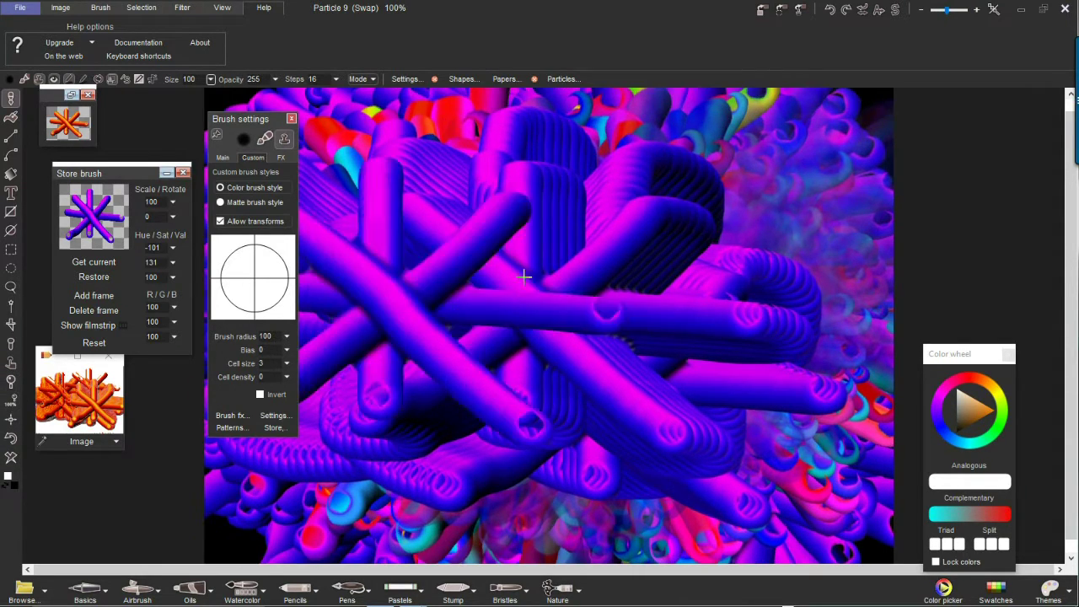
{"action": "mouse_move", "coordinate": [558, 343]}
{"action": "left_mouse_down"}
{"action": "mouse_move", "coordinate": [728, 316]}
{"action": "mouse_move", "coordinate": [425, 260]}
{"action": "mouse_move", "coordinate": [703, 374]}
{"action": "mouse_move", "coordinate": [843, 273]}
{"action": "mouse_move", "coordinate": [795, 458]}
{"action": "mouse_move", "coordinate": [440, 460]}
{"action": "mouse_move", "coordinate": [396, 326]}
{"action": "mouse_move", "coordinate": [574, 333]}
{"action": "mouse_move", "coordinate": [746, 391]}
{"action": "mouse_move", "coordinate": [518, 261]}
{"action": "mouse_move", "coordinate": [268, 216]}
{"action": "left_mouse_up"}
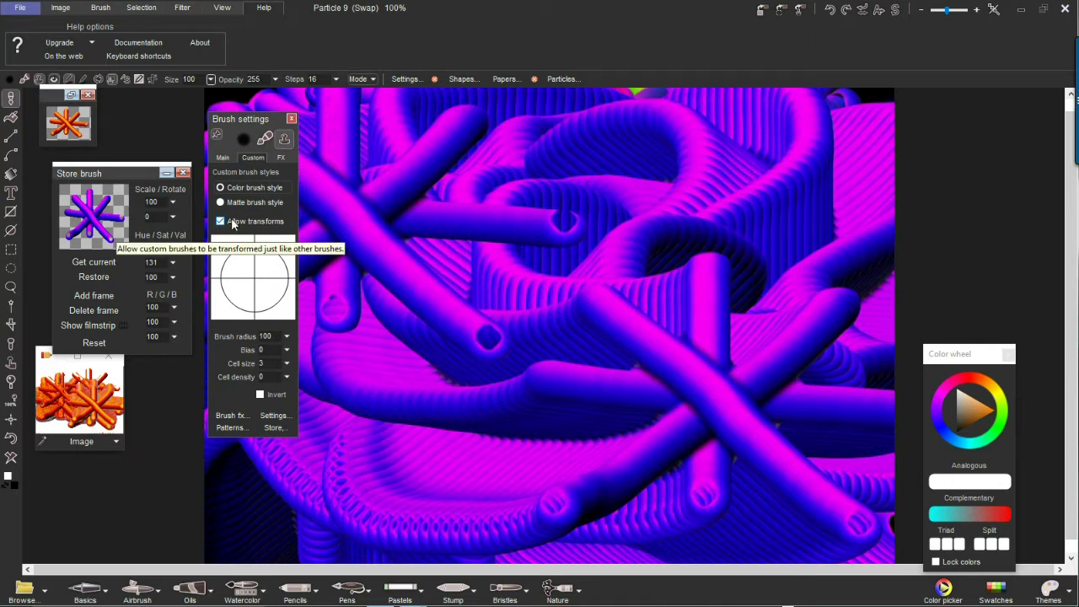
{"action": "key", "text": "ctrl+z"}
{"action": "key", "text": "ctrl+z"}
{"action": "key", "text": "ctrl+z"}
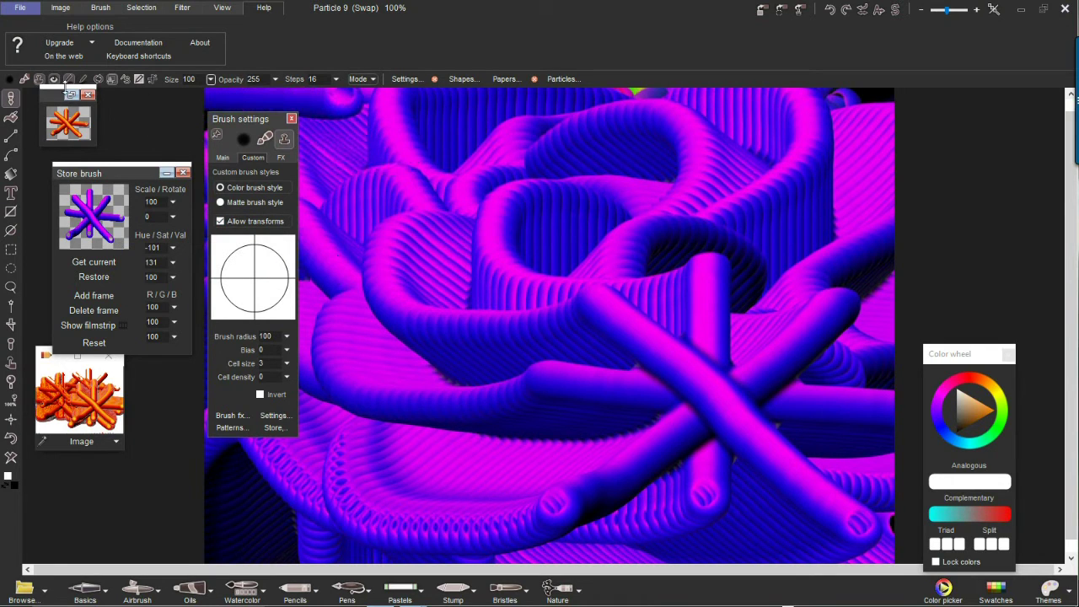
- Make the custom brush rotate along its stroke, paint fanned tube strokes across the canvas, and undo the last ones
{"action": "left_click_drag", "start_coordinate": [53, 97], "coordinate": [41, 131]}
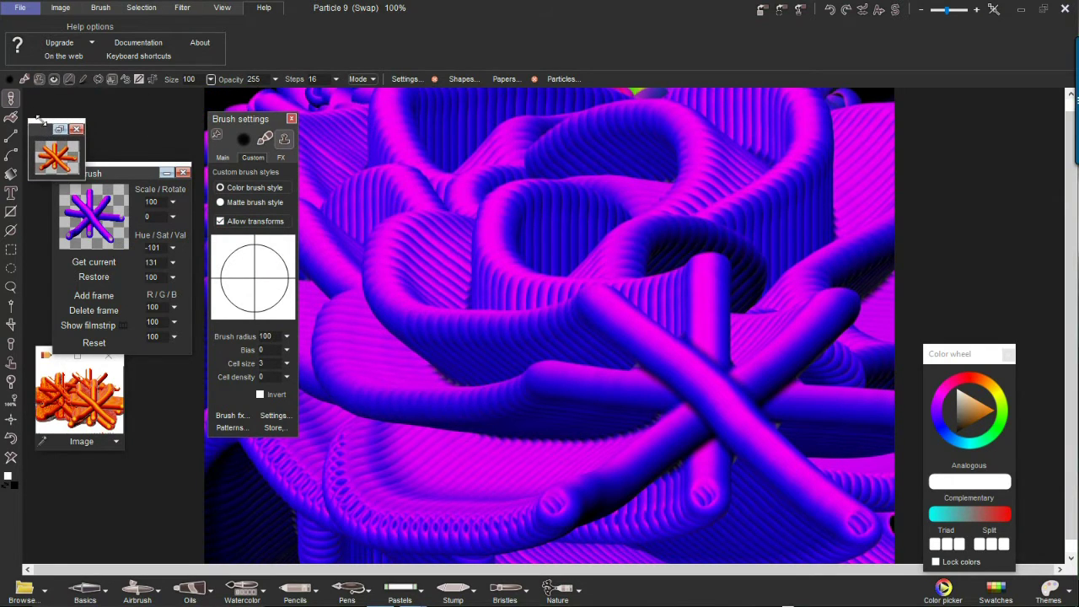
{"action": "left_click", "coordinate": [98, 78]}
{"action": "mouse_move", "coordinate": [337, 105]}
{"action": "left_mouse_down"}
{"action": "mouse_move", "coordinate": [405, 168]}
{"action": "mouse_move", "coordinate": [443, 244]}
{"action": "mouse_move", "coordinate": [587, 334]}
{"action": "mouse_move", "coordinate": [758, 294]}
{"action": "mouse_move", "coordinate": [663, 390]}
{"action": "mouse_move", "coordinate": [385, 313]}
{"action": "mouse_move", "coordinate": [564, 110]}
{"action": "mouse_move", "coordinate": [761, 306]}
{"action": "mouse_move", "coordinate": [426, 508]}
{"action": "mouse_move", "coordinate": [376, 424]}
{"action": "mouse_move", "coordinate": [419, 203]}
{"action": "left_mouse_up"}
{"action": "key", "text": "ctrl+z"}
{"action": "key", "text": "ctrl+z"}
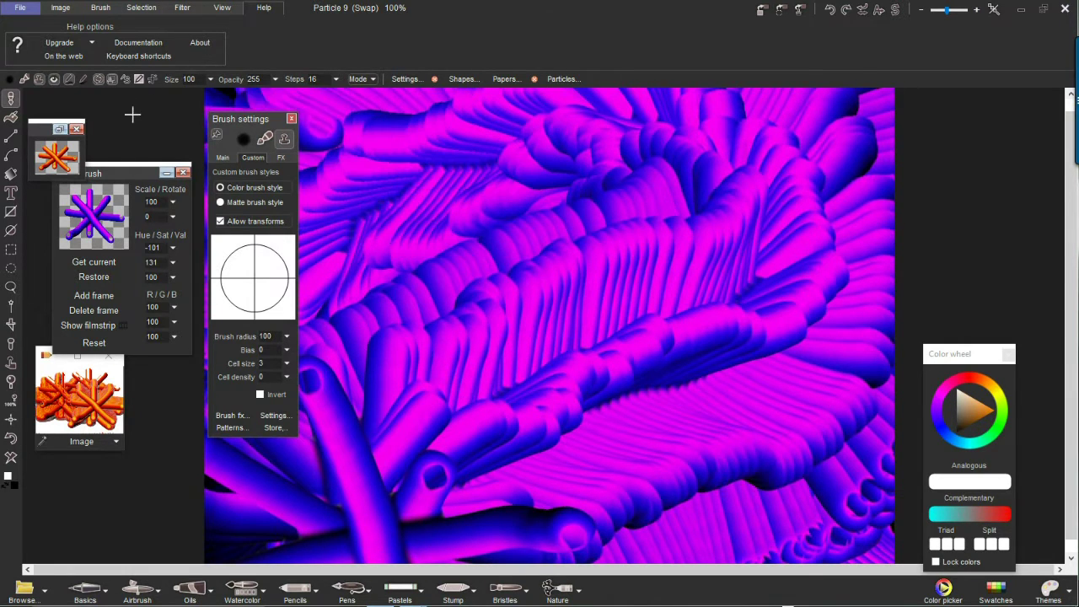
{"action": "key", "text": "ctrl+z"}
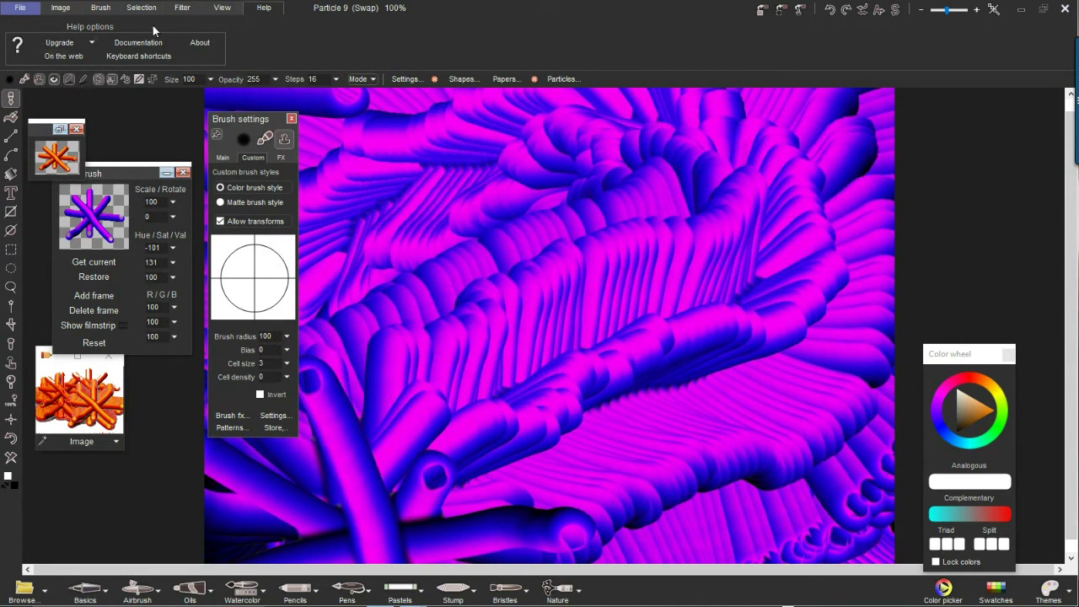
- Open the GUI page of the program settings and try the Custom brush bounding option
{"action": "left_click", "coordinate": [223, 9]}
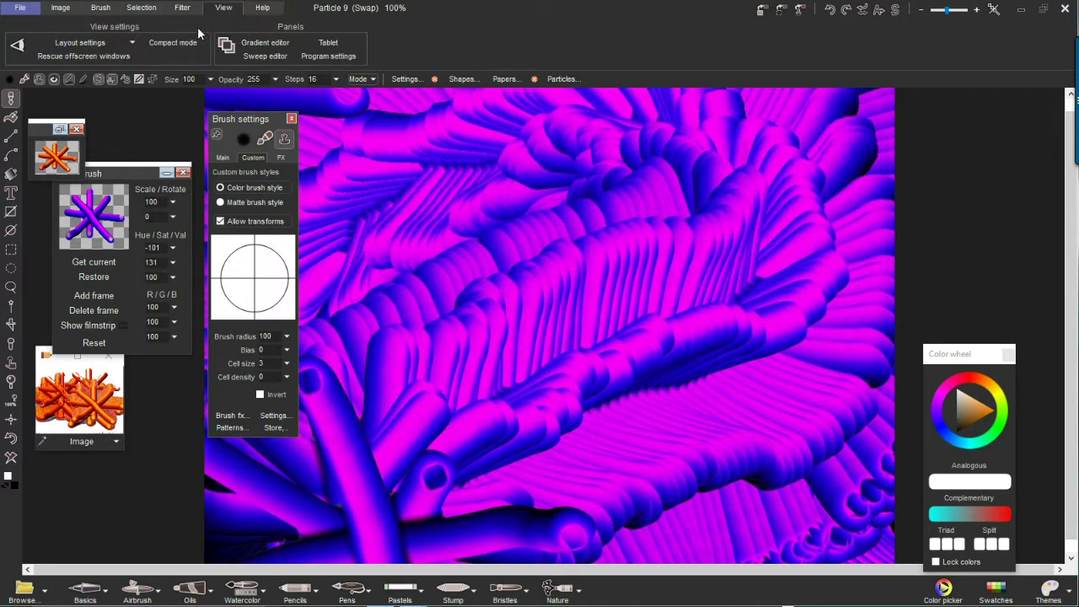
{"action": "left_click", "coordinate": [328, 56]}
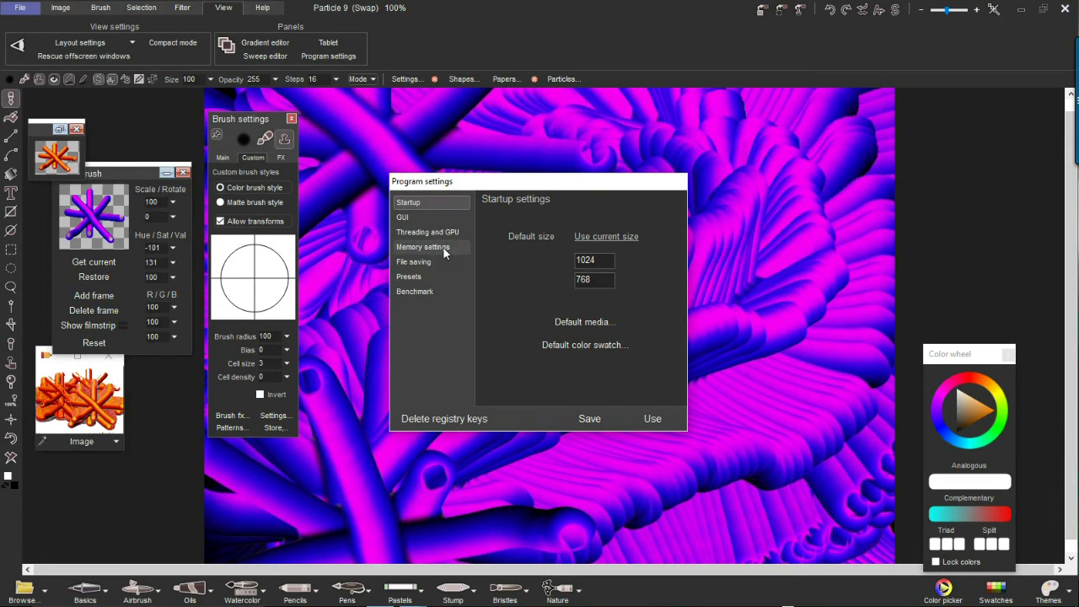
{"action": "left_click", "coordinate": [405, 217]}
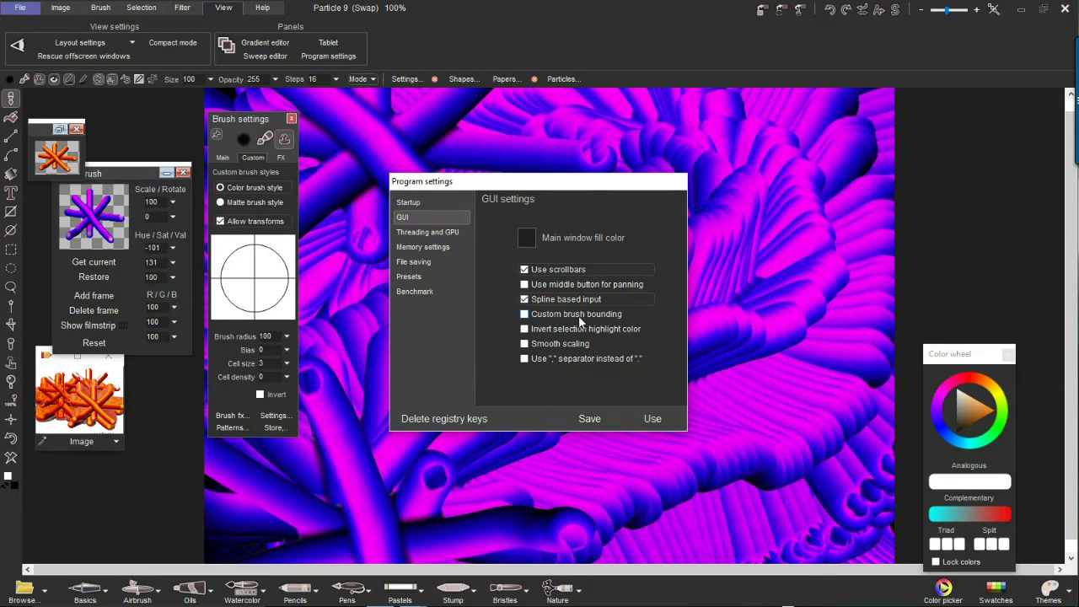
{"action": "left_click", "coordinate": [525, 315]}
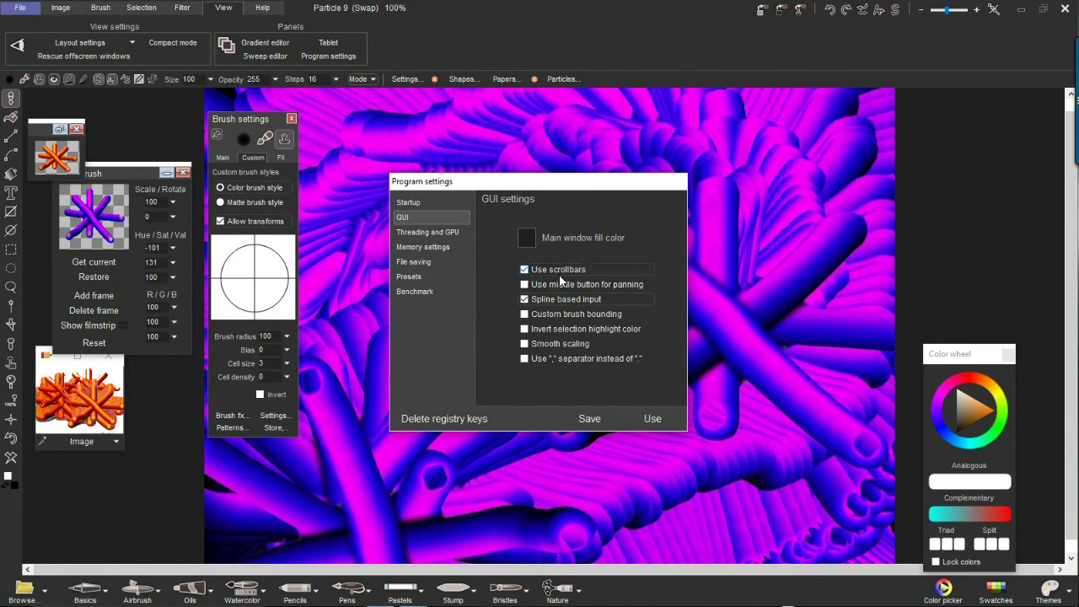
- Enable Smooth scaling, inspect the painted tubes at 600% zoom, and turn the option off again
{"action": "left_click", "coordinate": [525, 344]}
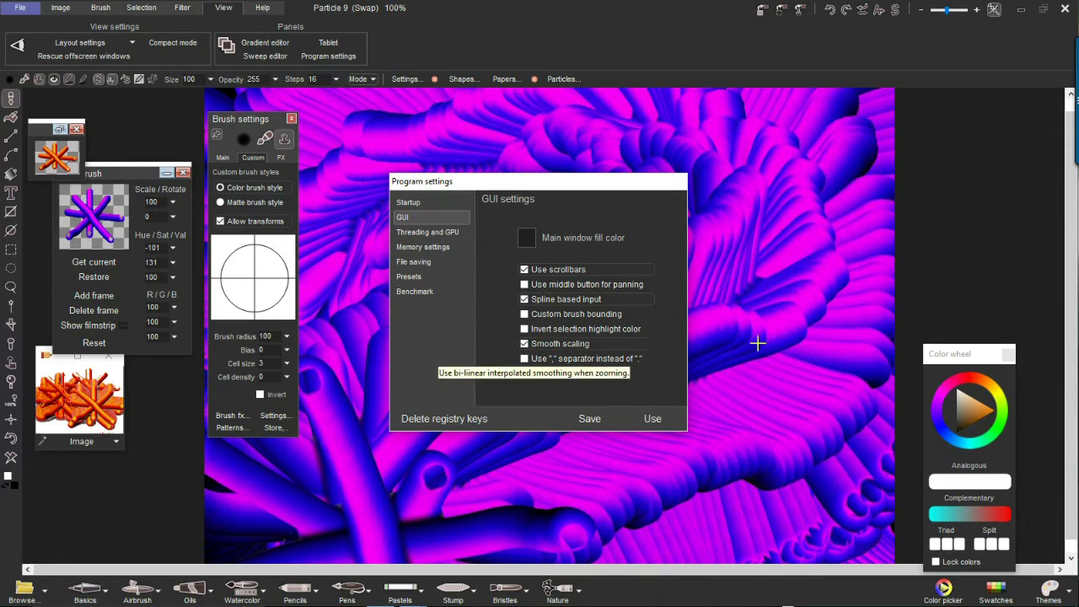
{"action": "left_click_drag", "start_coordinate": [613, 185], "coordinate": [309, 195]}
{"action": "scroll", "coordinate": [441, 320], "scroll_direction": "up", "scroll_amount": 10}
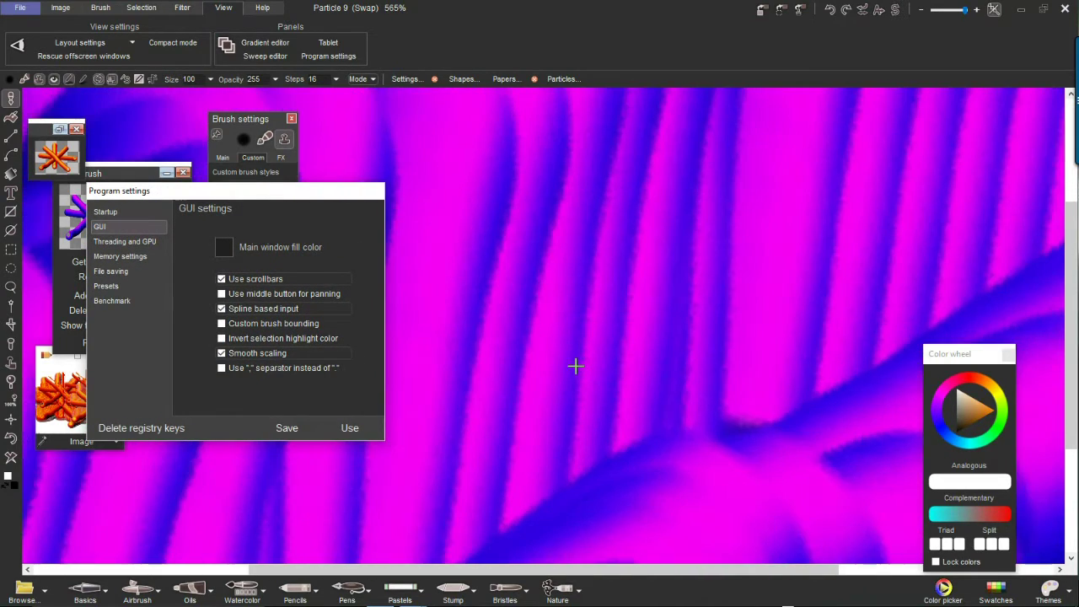
{"action": "scroll", "coordinate": [576, 365], "scroll_direction": "up", "scroll_amount": 4}
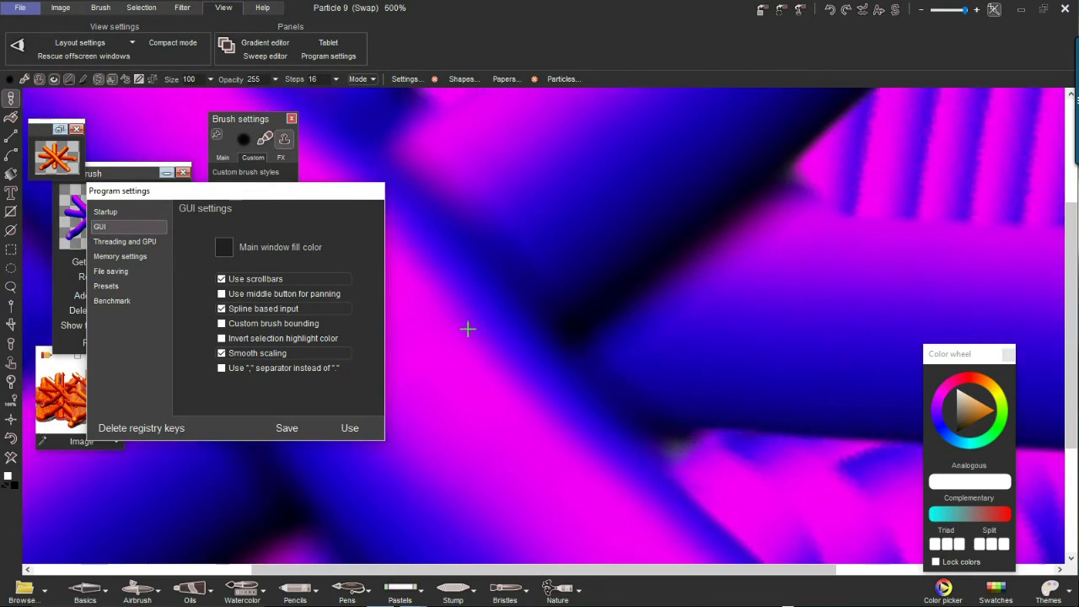
{"action": "left_click", "coordinate": [220, 354]}
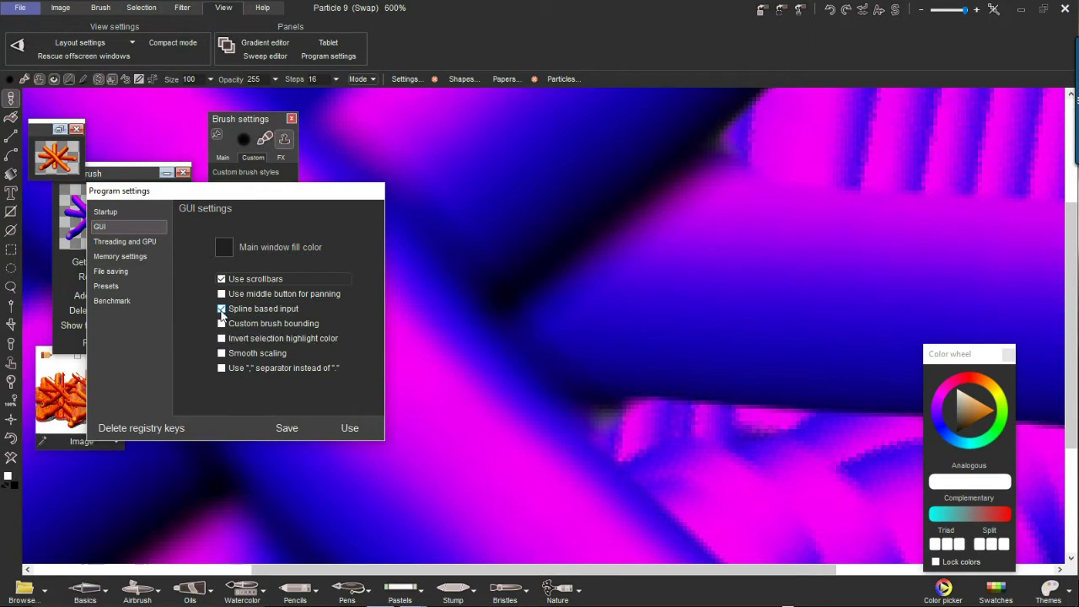
- Paint tube strokes with Spline based input turned off, and re-enable the option to compare the strokes
{"action": "scroll", "coordinate": [481, 305], "scroll_direction": "down", "scroll_amount": 6}
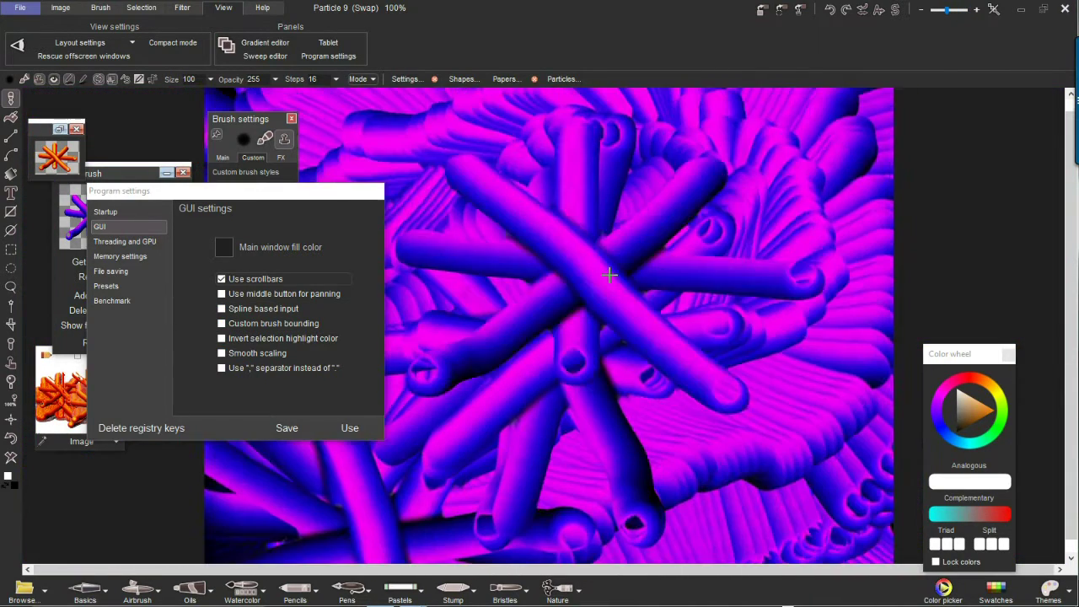
{"action": "scroll", "coordinate": [609, 274], "scroll_direction": "down", "scroll_amount": 1}
{"action": "mouse_move", "coordinate": [609, 275]}
{"action": "left_mouse_down"}
{"action": "mouse_move", "coordinate": [631, 268]}
{"action": "mouse_move", "coordinate": [506, 183]}
{"action": "mouse_move", "coordinate": [604, 176]}
{"action": "mouse_move", "coordinate": [699, 323]}
{"action": "mouse_move", "coordinate": [541, 419]}
{"action": "mouse_move", "coordinate": [476, 320]}
{"action": "mouse_move", "coordinate": [524, 301]}
{"action": "mouse_move", "coordinate": [531, 319]}
{"action": "mouse_move", "coordinate": [691, 380]}
{"action": "mouse_move", "coordinate": [382, 294]}
{"action": "left_mouse_up"}
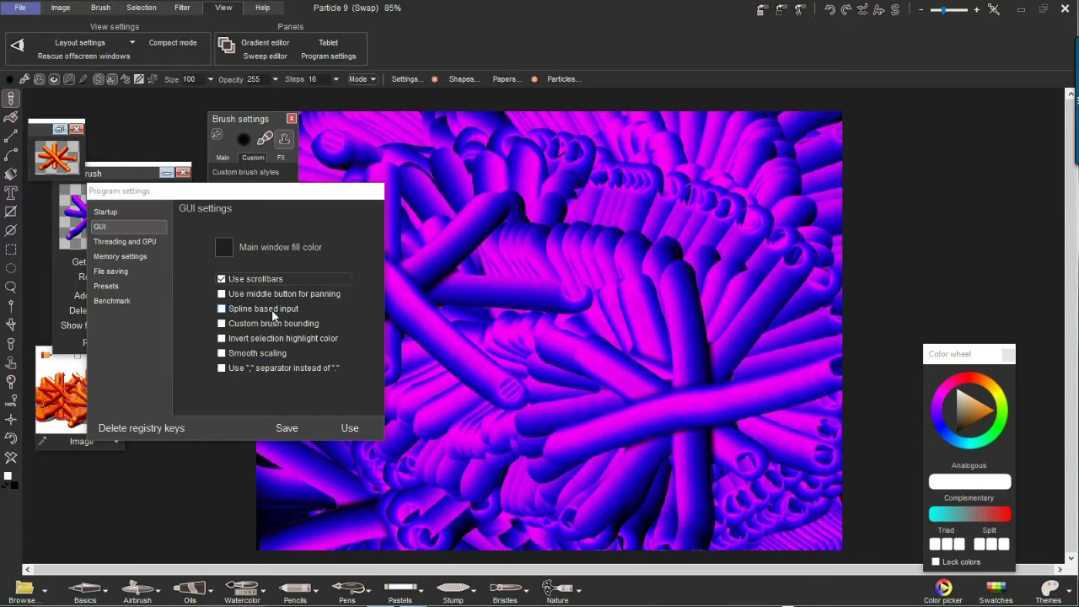
{"action": "mouse_move", "coordinate": [452, 263]}
{"action": "left_mouse_down"}
{"action": "mouse_move", "coordinate": [581, 366]}
{"action": "mouse_move", "coordinate": [701, 312]}
{"action": "mouse_move", "coordinate": [654, 197]}
{"action": "mouse_move", "coordinate": [448, 216]}
{"action": "mouse_move", "coordinate": [556, 412]}
{"action": "mouse_move", "coordinate": [783, 373]}
{"action": "mouse_move", "coordinate": [563, 427]}
{"action": "mouse_move", "coordinate": [472, 267]}
{"action": "mouse_move", "coordinate": [581, 287]}
{"action": "mouse_move", "coordinate": [691, 356]}
{"action": "mouse_move", "coordinate": [585, 191]}
{"action": "mouse_move", "coordinate": [568, 233]}
{"action": "mouse_move", "coordinate": [700, 245]}
{"action": "mouse_move", "coordinate": [539, 396]}
{"action": "mouse_move", "coordinate": [670, 365]}
{"action": "mouse_move", "coordinate": [676, 308]}
{"action": "mouse_move", "coordinate": [503, 294]}
{"action": "mouse_move", "coordinate": [515, 214]}
{"action": "mouse_move", "coordinate": [392, 177]}
{"action": "mouse_move", "coordinate": [404, 244]}
{"action": "mouse_move", "coordinate": [585, 357]}
{"action": "mouse_move", "coordinate": [637, 236]}
{"action": "mouse_move", "coordinate": [520, 217]}
{"action": "mouse_move", "coordinate": [383, 127]}
{"action": "mouse_move", "coordinate": [180, 88]}
{"action": "left_mouse_up"}
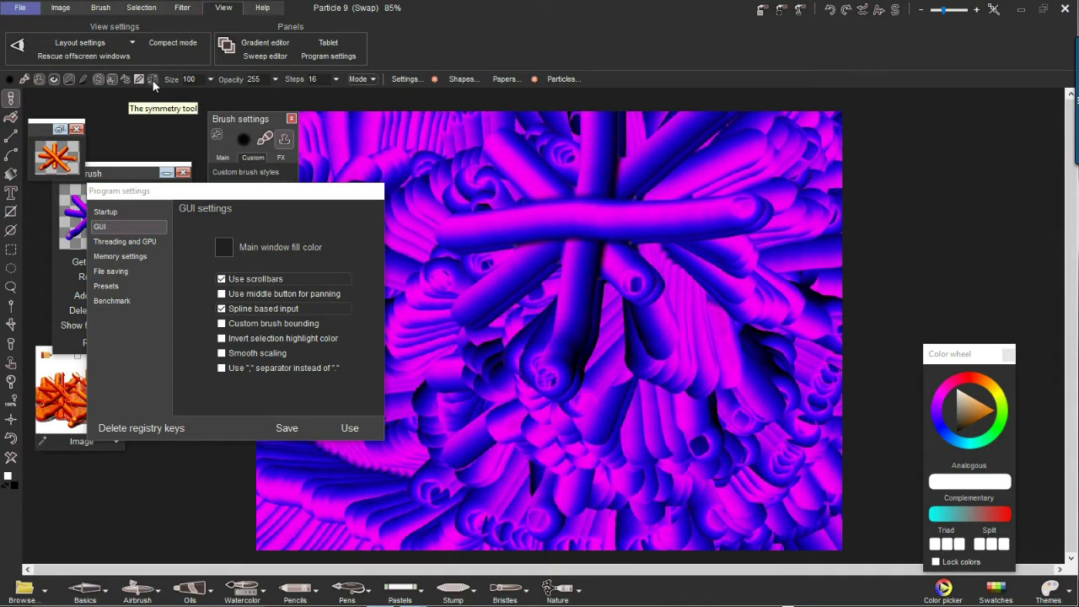
- Turn on Kaleidoscope symmetry with 7 repeats and try it with the large tube brush
{"action": "left_click", "coordinate": [153, 80]}
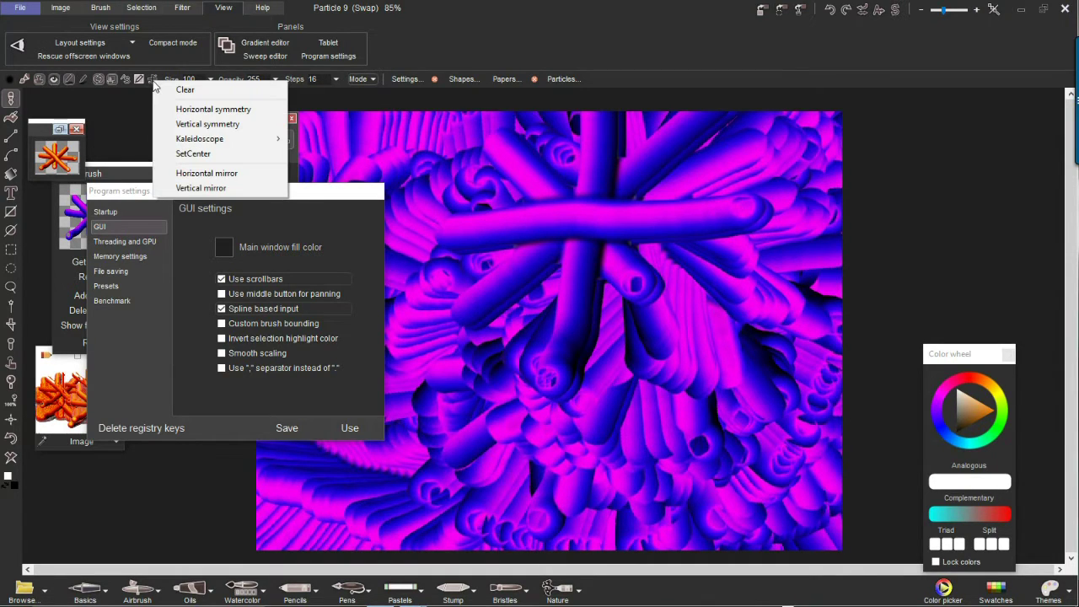
{"action": "mouse_move", "coordinate": [205, 143]}
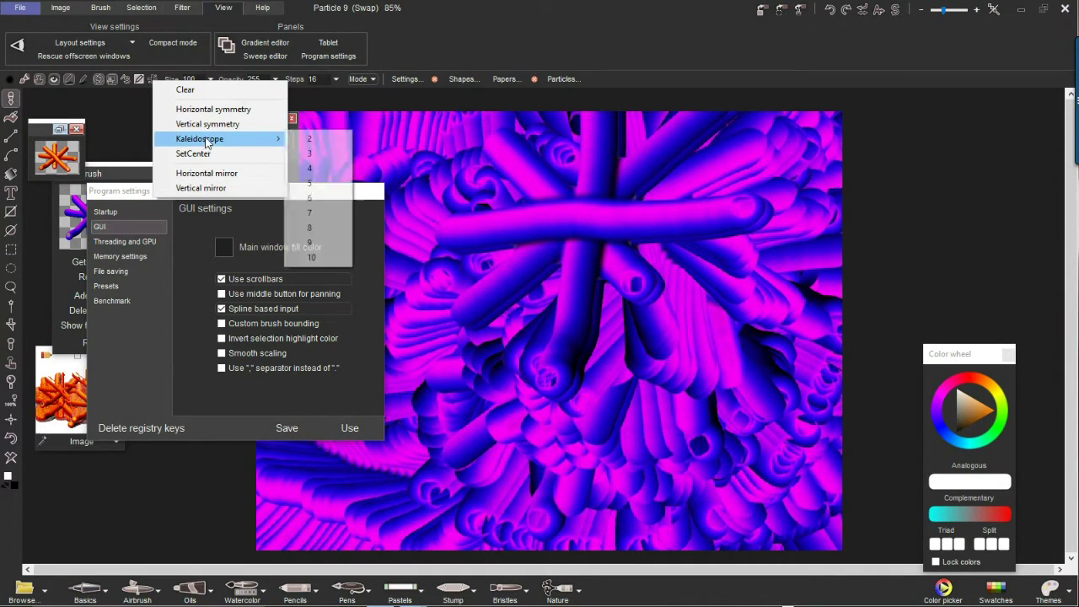
{"action": "left_click", "coordinate": [316, 215]}
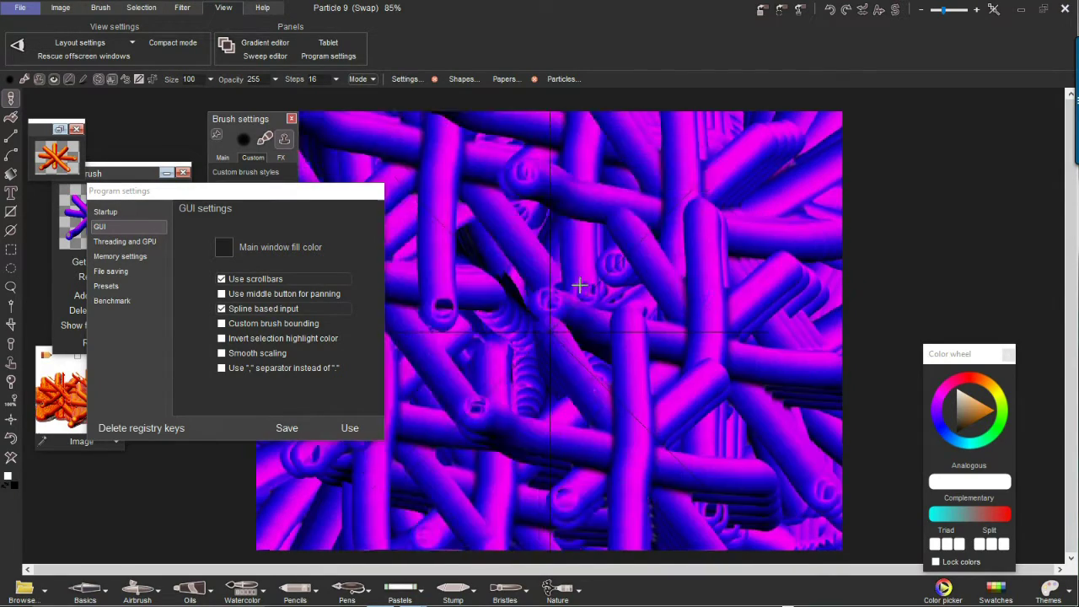
- Scale the stored brush to 28, paint kaleidoscope arms outward from the canvas centre, and inspect them up close
{"action": "left_click_drag", "start_coordinate": [202, 200], "coordinate": [218, 384]}
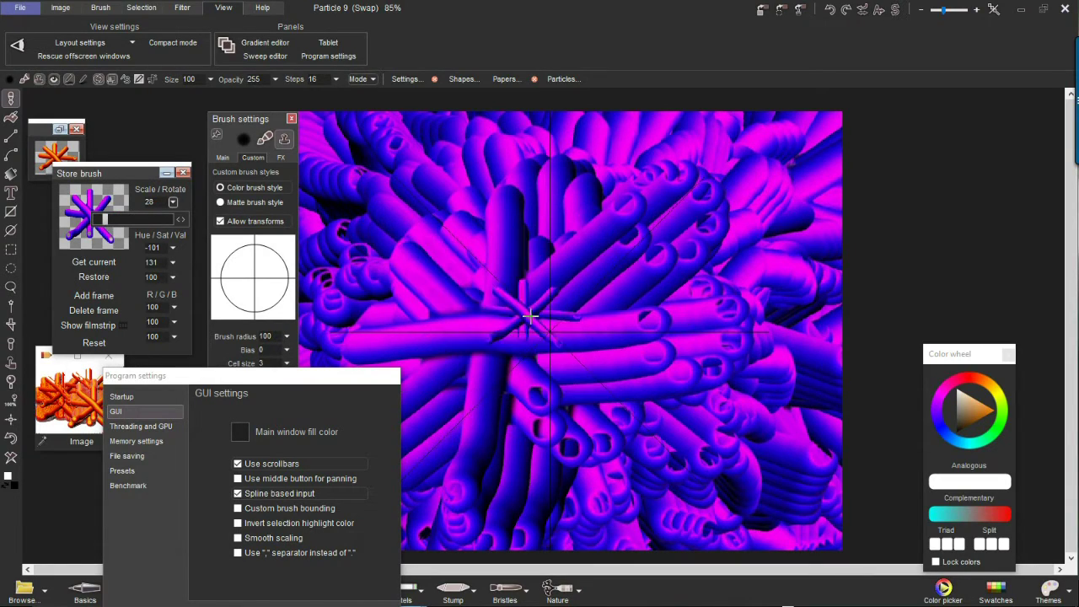
{"action": "mouse_move", "coordinate": [561, 327]}
{"action": "left_mouse_down"}
{"action": "mouse_move", "coordinate": [734, 171]}
{"action": "mouse_move", "coordinate": [775, 216]}
{"action": "left_mouse_up"}
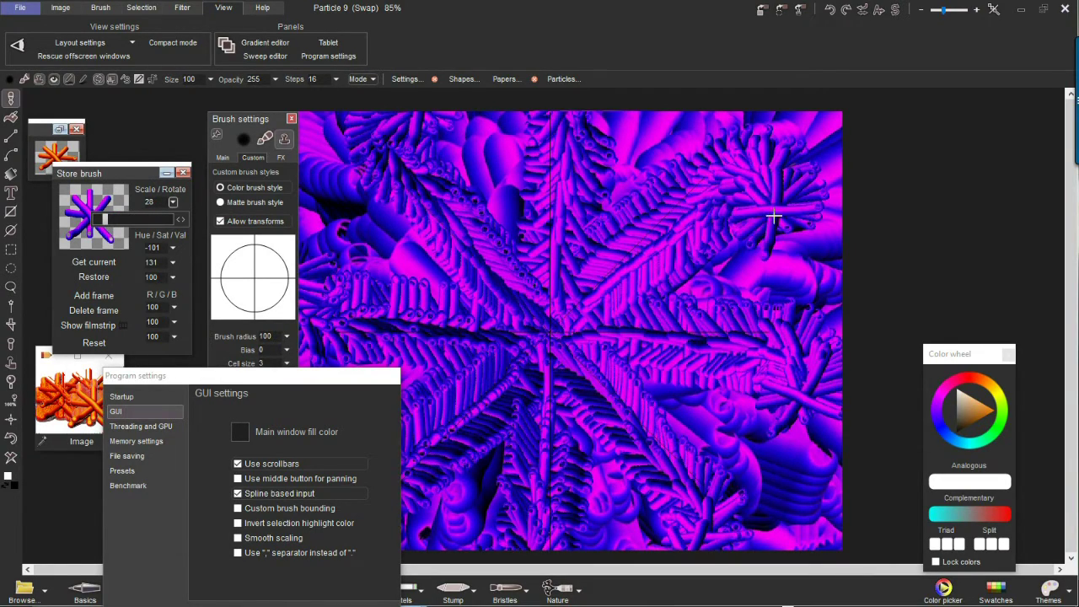
{"action": "scroll", "coordinate": [628, 300], "scroll_direction": "up", "scroll_amount": 3}
{"action": "scroll", "coordinate": [623, 304], "scroll_direction": "up", "scroll_amount": 2}
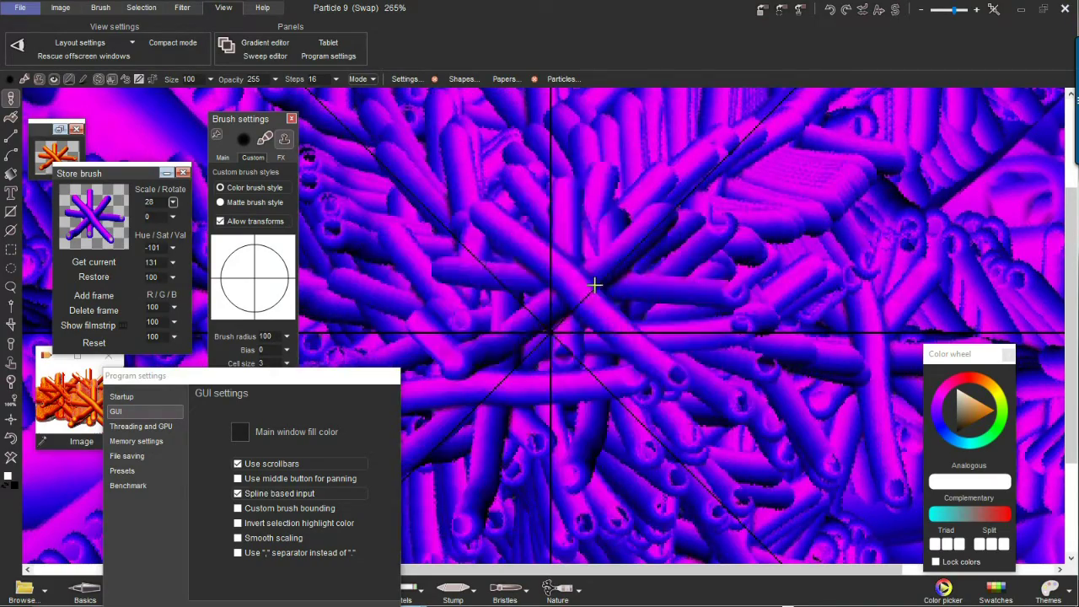
{"action": "scroll", "coordinate": [642, 257], "scroll_direction": "down", "scroll_amount": 3}
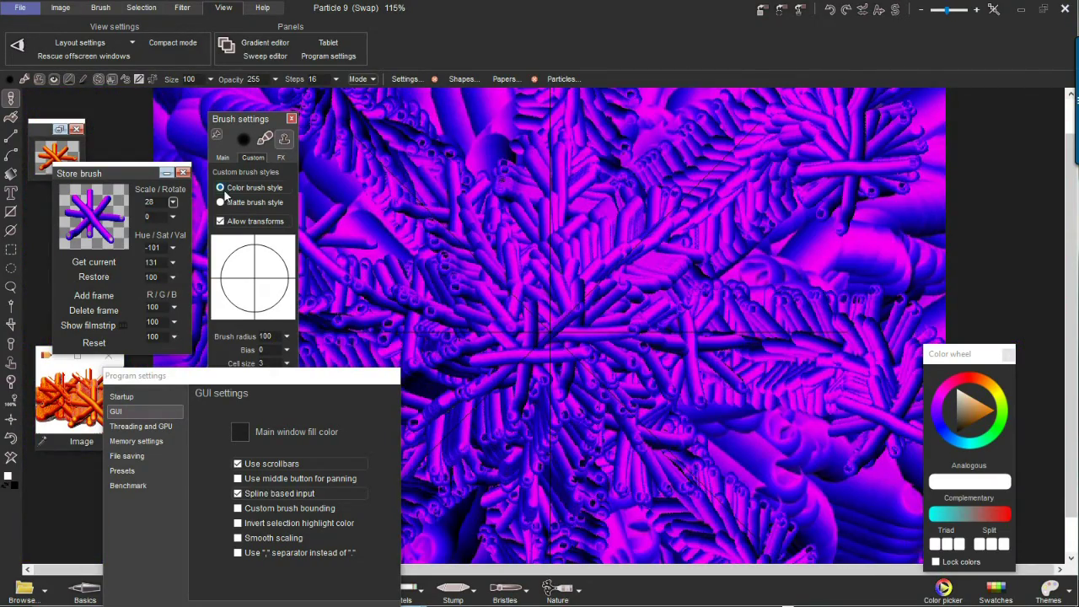
- Clear the kaleidoscope symmetry and turn on Horizontal mirror for the brush
{"action": "left_click", "coordinate": [154, 80]}
{"action": "left_click", "coordinate": [177, 87]}
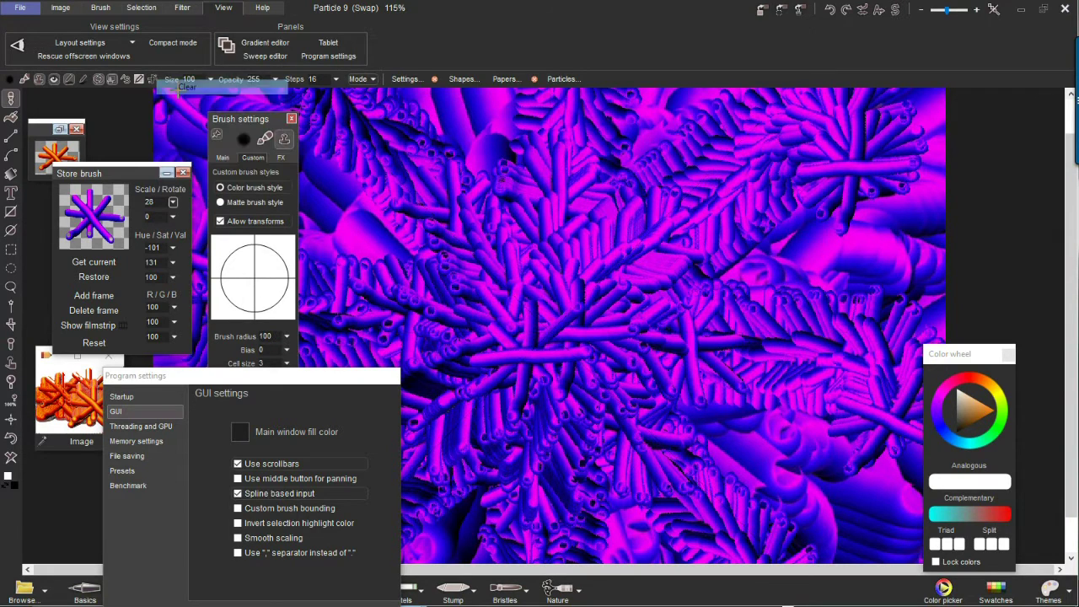
{"action": "left_click", "coordinate": [154, 79]}
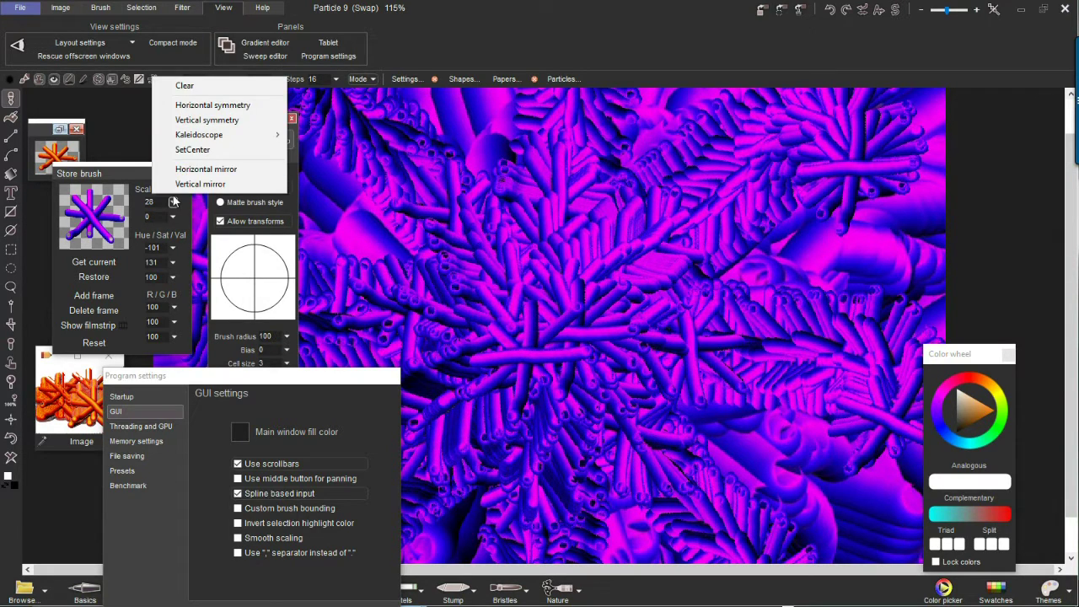
{"action": "left_click", "coordinate": [225, 173]}
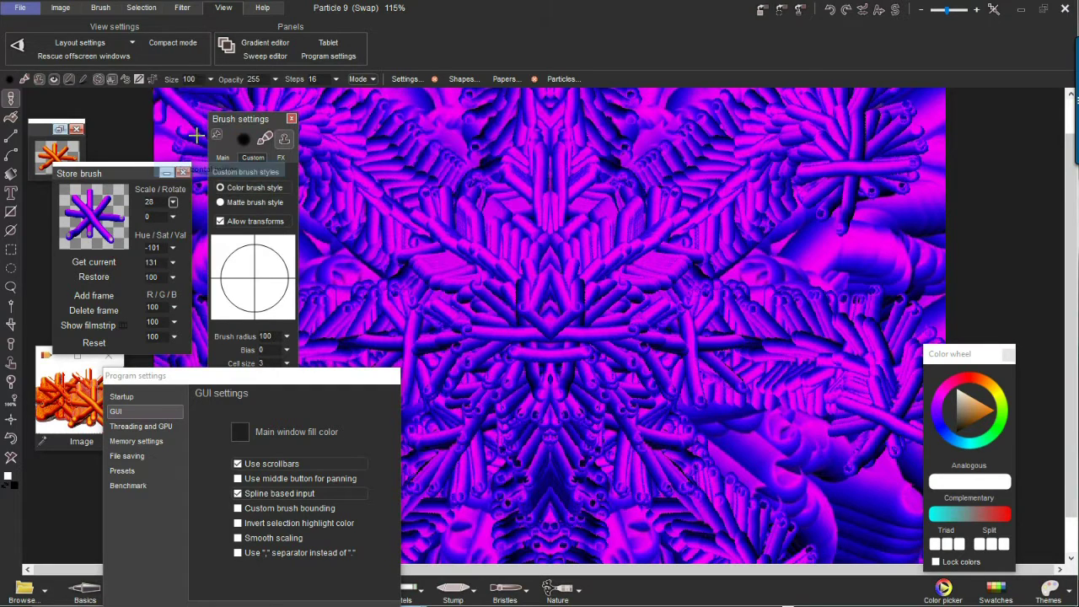
- Add Vertical mirror and paint four-way mirrored purple strokes across the canvas
{"action": "left_click", "coordinate": [152, 80]}
{"action": "left_click", "coordinate": [198, 185]}
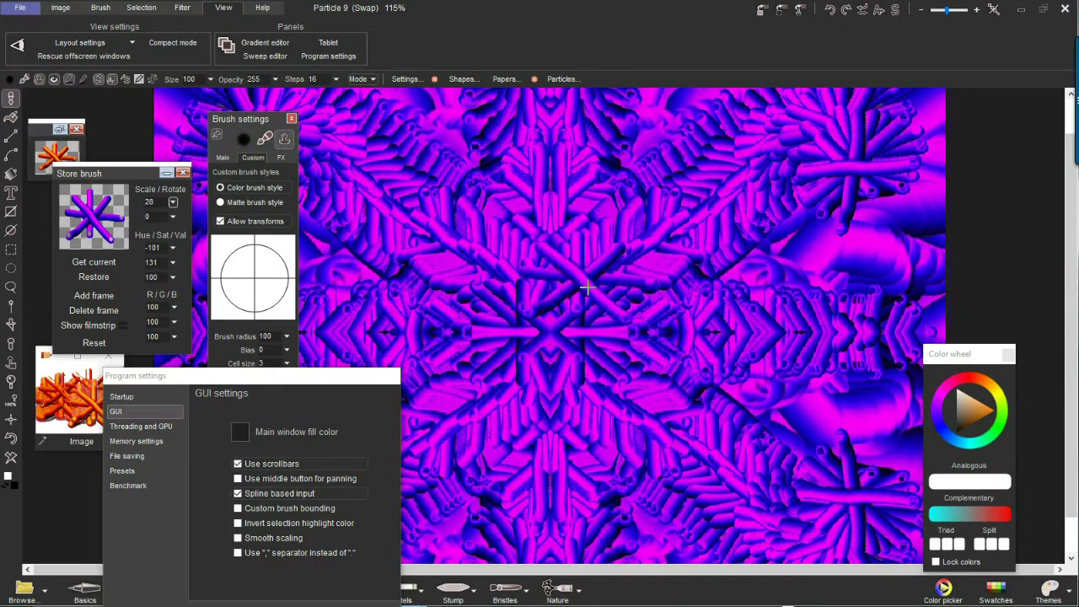
{"action": "mouse_move", "coordinate": [843, 308]}
{"action": "left_mouse_down"}
{"action": "mouse_move", "coordinate": [843, 211]}
{"action": "mouse_move", "coordinate": [787, 185]}
{"action": "mouse_move", "coordinate": [831, 193]}
{"action": "mouse_move", "coordinate": [713, 239]}
{"action": "mouse_move", "coordinate": [716, 173]}
{"action": "mouse_move", "coordinate": [705, 224]}
{"action": "mouse_move", "coordinate": [723, 275]}
{"action": "mouse_move", "coordinate": [700, 244]}
{"action": "mouse_move", "coordinate": [848, 241]}
{"action": "mouse_move", "coordinate": [806, 211]}
{"action": "mouse_move", "coordinate": [667, 205]}
{"action": "mouse_move", "coordinate": [859, 248]}
{"action": "mouse_move", "coordinate": [882, 294]}
{"action": "mouse_move", "coordinate": [523, 348]}
{"action": "left_mouse_up"}
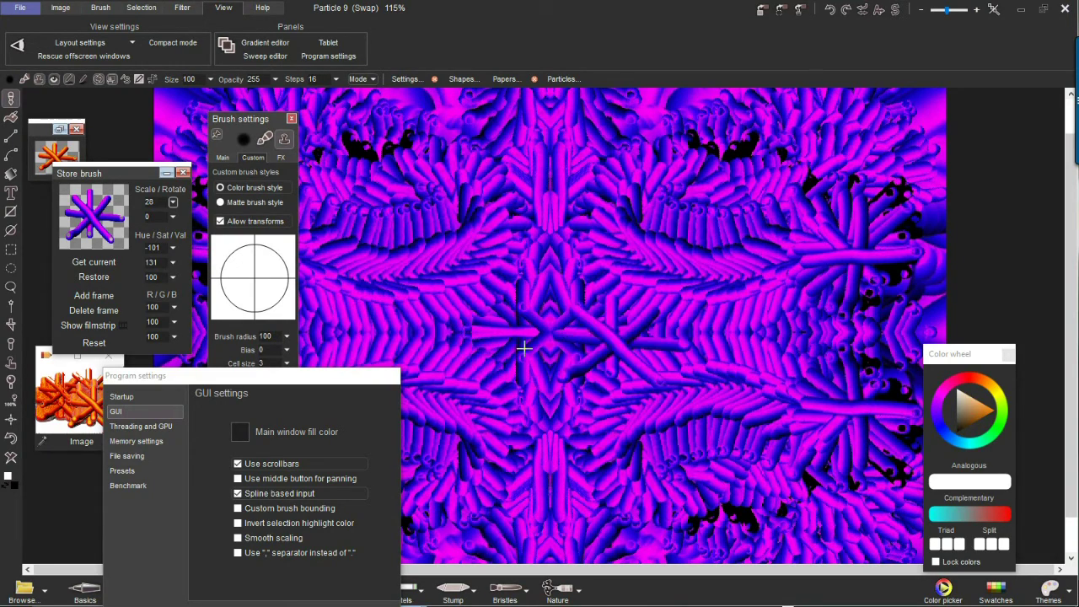
- Set the stored brush's hue to 11 and cover the canvas with mirrored orange strokes
{"action": "left_click", "coordinate": [173, 248]}
{"action": "left_click_drag", "start_coordinate": [138, 267], "coordinate": [144, 266]}
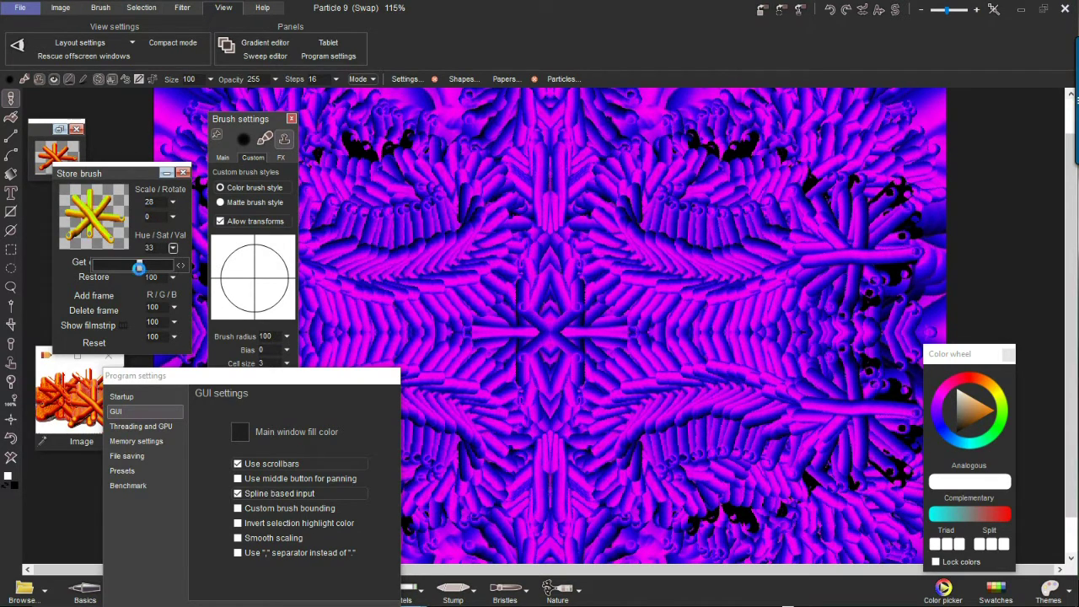
{"action": "mouse_move", "coordinate": [720, 184]}
{"action": "left_mouse_down"}
{"action": "mouse_move", "coordinate": [701, 181]}
{"action": "mouse_move", "coordinate": [621, 263]}
{"action": "mouse_move", "coordinate": [767, 311]}
{"action": "mouse_move", "coordinate": [842, 253]}
{"action": "mouse_move", "coordinate": [649, 169]}
{"action": "mouse_move", "coordinate": [640, 329]}
{"action": "mouse_move", "coordinate": [529, 264]}
{"action": "mouse_move", "coordinate": [784, 143]}
{"action": "mouse_move", "coordinate": [851, 168]}
{"action": "mouse_move", "coordinate": [775, 249]}
{"action": "mouse_move", "coordinate": [635, 133]}
{"action": "mouse_move", "coordinate": [987, 200]}
{"action": "mouse_move", "coordinate": [893, 253]}
{"action": "mouse_move", "coordinate": [584, 176]}
{"action": "mouse_move", "coordinate": [623, 321]}
{"action": "mouse_move", "coordinate": [700, 219]}
{"action": "mouse_move", "coordinate": [801, 257]}
{"action": "left_mouse_up"}
{"action": "scroll", "coordinate": [784, 260], "scroll_direction": "up", "scroll_amount": 2}
{"action": "scroll", "coordinate": [764, 262], "scroll_direction": "down", "scroll_amount": 5}
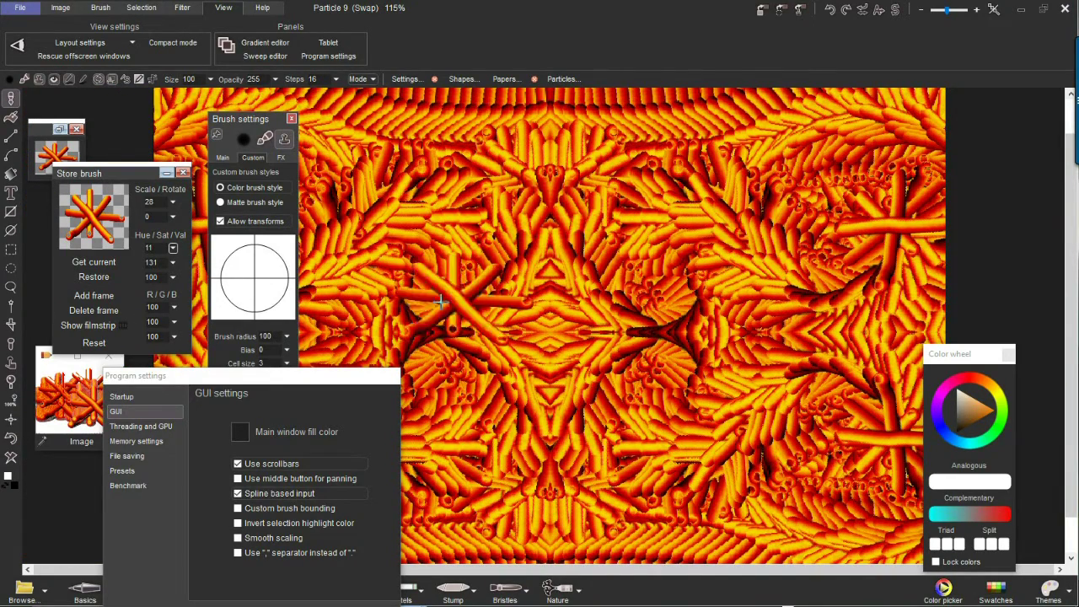
- Minimize the Store brush window, enable the Gel brush effect, and paint mirrored strokes around the canvas centre
{"action": "left_click", "coordinate": [167, 173]}
{"action": "left_click_drag", "start_coordinate": [57, 98], "coordinate": [82, 168]}
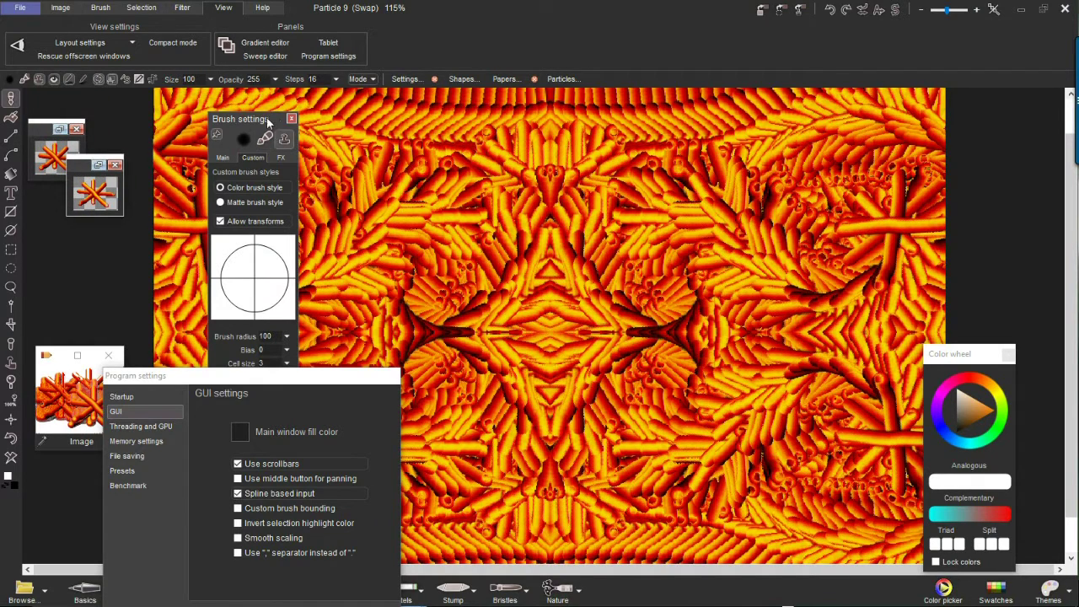
{"action": "left_click", "coordinate": [283, 158]}
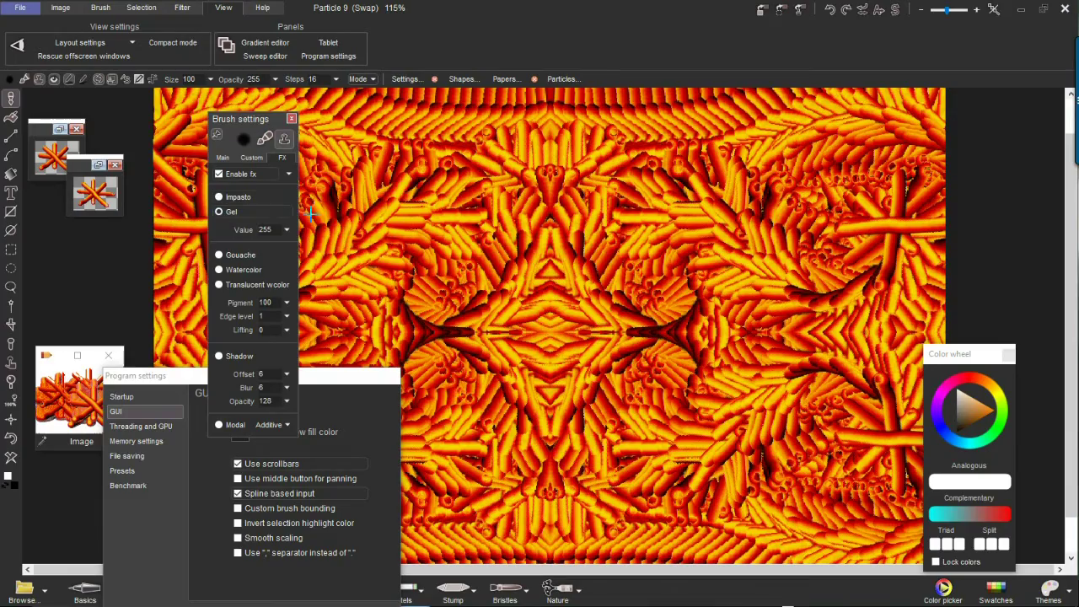
{"action": "mouse_move", "coordinate": [581, 268]}
{"action": "left_mouse_down"}
{"action": "mouse_move", "coordinate": [632, 245]}
{"action": "mouse_move", "coordinate": [716, 251]}
{"action": "mouse_move", "coordinate": [811, 205]}
{"action": "mouse_move", "coordinate": [800, 207]}
{"action": "left_mouse_up"}
{"action": "scroll", "coordinate": [840, 285], "scroll_direction": "up", "scroll_amount": 2}
{"action": "left_click_drag", "start_coordinate": [835, 241], "coordinate": [574, 274]}
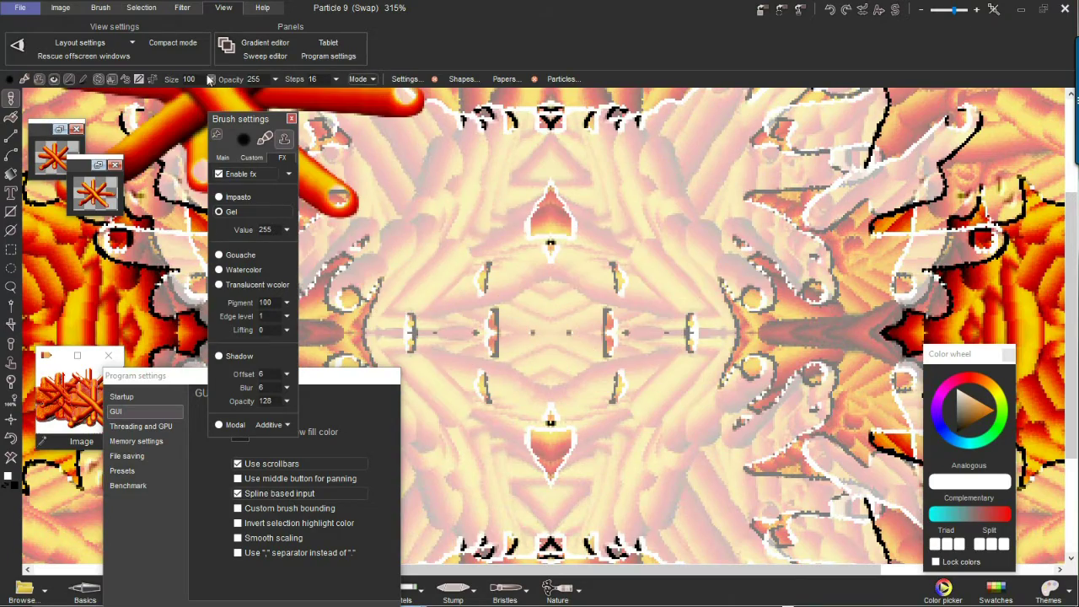
- Clear the mirror symmetry and paint unmirrored strokes over the middle of the canvas with the Gel and Gouache effects
{"action": "left_click", "coordinate": [152, 80]}
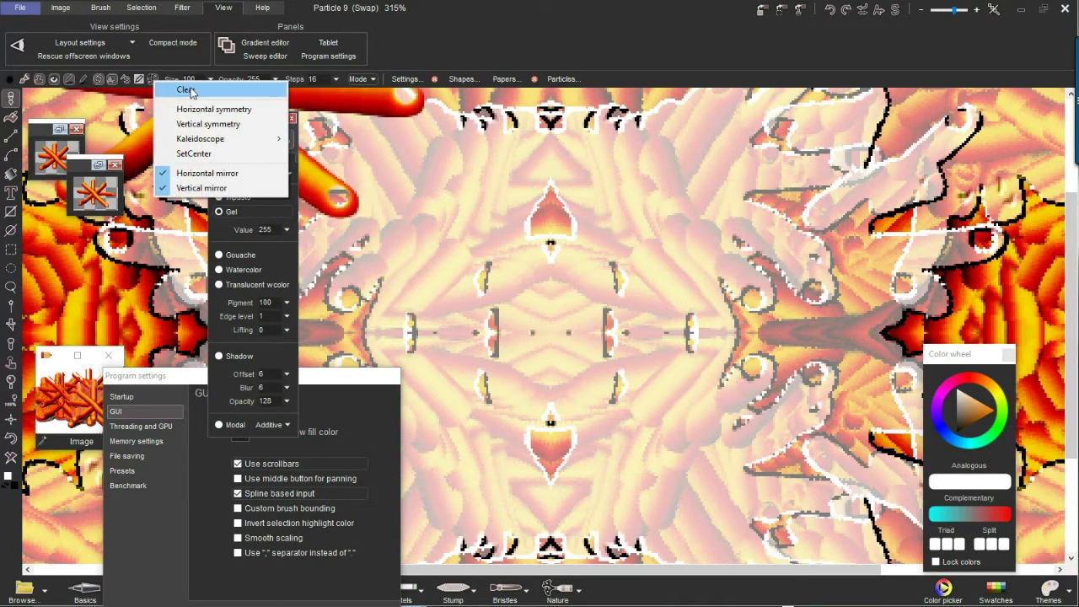
{"action": "left_click", "coordinate": [190, 91]}
{"action": "left_click", "coordinate": [534, 244]}
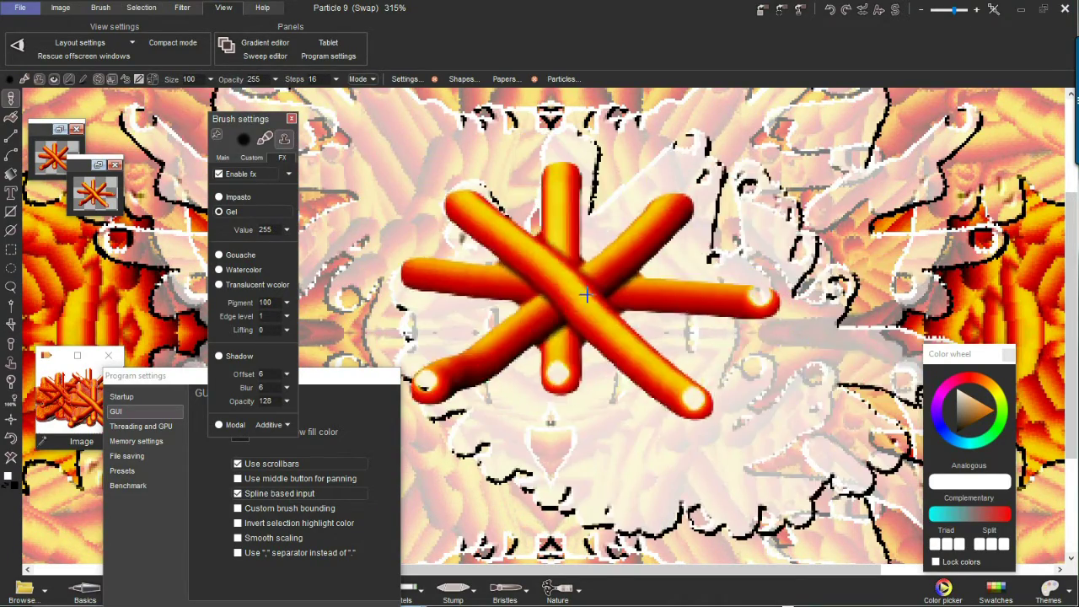
{"action": "scroll", "coordinate": [581, 312], "scroll_direction": "down", "scroll_amount": 4}
{"action": "left_click_drag", "start_coordinate": [667, 189], "coordinate": [516, 217]}
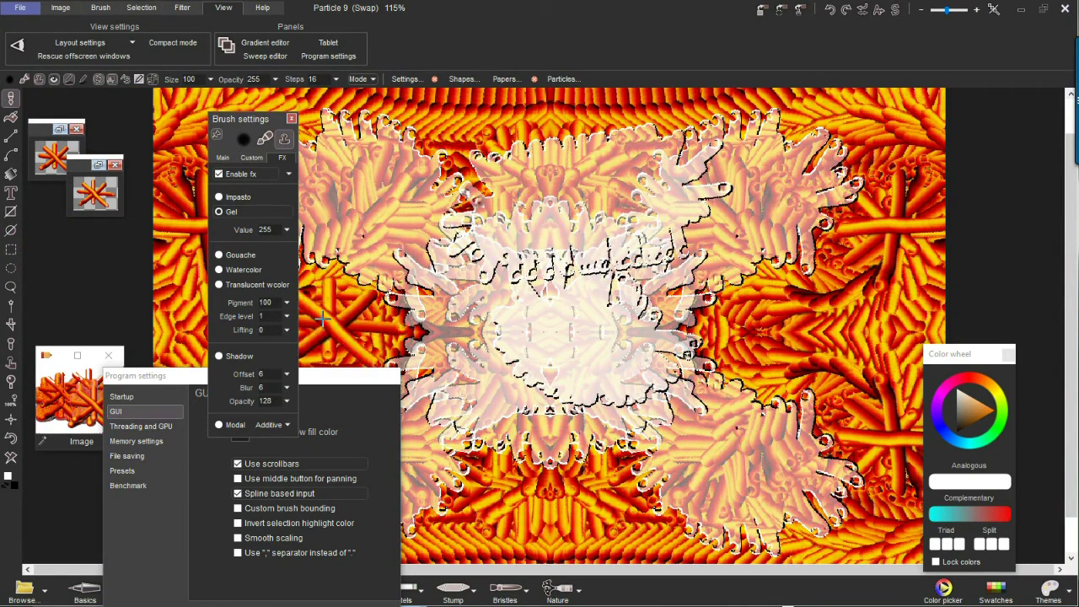
{"action": "mouse_move", "coordinate": [505, 256]}
{"action": "left_mouse_down"}
{"action": "mouse_move", "coordinate": [735, 309]}
{"action": "mouse_move", "coordinate": [641, 207]}
{"action": "left_mouse_up"}
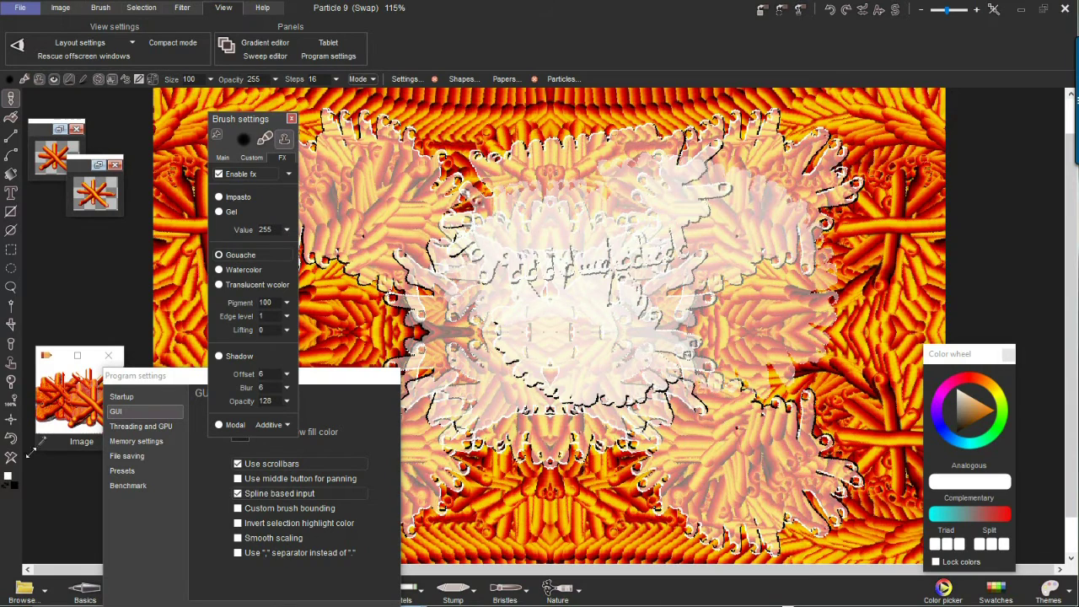
- Clear the canvas to black and paint overlapping strokes across its middle with the orange image brush
{"action": "left_click", "coordinate": [12, 457]}
{"action": "mouse_move", "coordinate": [466, 274]}
{"action": "left_mouse_down"}
{"action": "mouse_move", "coordinate": [498, 256]}
{"action": "mouse_move", "coordinate": [742, 278]}
{"action": "left_mouse_up"}
{"action": "left_click_drag", "start_coordinate": [658, 244], "coordinate": [691, 210]}
{"action": "mouse_move", "coordinate": [624, 204]}
{"action": "left_mouse_down"}
{"action": "mouse_move", "coordinate": [698, 253]}
{"action": "mouse_move", "coordinate": [645, 212]}
{"action": "mouse_move", "coordinate": [655, 380]}
{"action": "mouse_move", "coordinate": [876, 447]}
{"action": "left_mouse_up"}
{"action": "mouse_move", "coordinate": [635, 334]}
{"action": "left_mouse_down"}
{"action": "mouse_move", "coordinate": [371, 253]}
{"action": "mouse_move", "coordinate": [274, 361]}
{"action": "left_mouse_up"}
{"action": "left_click_drag", "start_coordinate": [244, 295], "coordinate": [256, 308]}
{"action": "mouse_move", "coordinate": [422, 253]}
{"action": "left_mouse_down"}
{"action": "mouse_move", "coordinate": [623, 362]}
{"action": "mouse_move", "coordinate": [739, 272]}
{"action": "mouse_move", "coordinate": [554, 393]}
{"action": "mouse_move", "coordinate": [699, 236]}
{"action": "mouse_move", "coordinate": [767, 202]}
{"action": "mouse_move", "coordinate": [508, 244]}
{"action": "mouse_move", "coordinate": [455, 282]}
{"action": "mouse_move", "coordinate": [725, 412]}
{"action": "mouse_move", "coordinate": [359, 289]}
{"action": "left_mouse_up"}
- Switch the brush effect to Translucent wcolor, paint a test stroke, and set Pigment to 168 and Lifting to 60
{"action": "left_click", "coordinate": [262, 283]}
{"action": "mouse_move", "coordinate": [515, 270]}
{"action": "left_mouse_down"}
{"action": "mouse_move", "coordinate": [709, 398]}
{"action": "mouse_move", "coordinate": [790, 258]}
{"action": "mouse_move", "coordinate": [588, 432]}
{"action": "mouse_move", "coordinate": [641, 312]}
{"action": "mouse_move", "coordinate": [698, 327]}
{"action": "mouse_move", "coordinate": [446, 224]}
{"action": "mouse_move", "coordinate": [441, 268]}
{"action": "mouse_move", "coordinate": [344, 300]}
{"action": "mouse_move", "coordinate": [433, 241]}
{"action": "mouse_move", "coordinate": [489, 244]}
{"action": "mouse_move", "coordinate": [685, 321]}
{"action": "mouse_move", "coordinate": [520, 325]}
{"action": "mouse_move", "coordinate": [515, 285]}
{"action": "mouse_move", "coordinate": [624, 328]}
{"action": "left_mouse_up"}
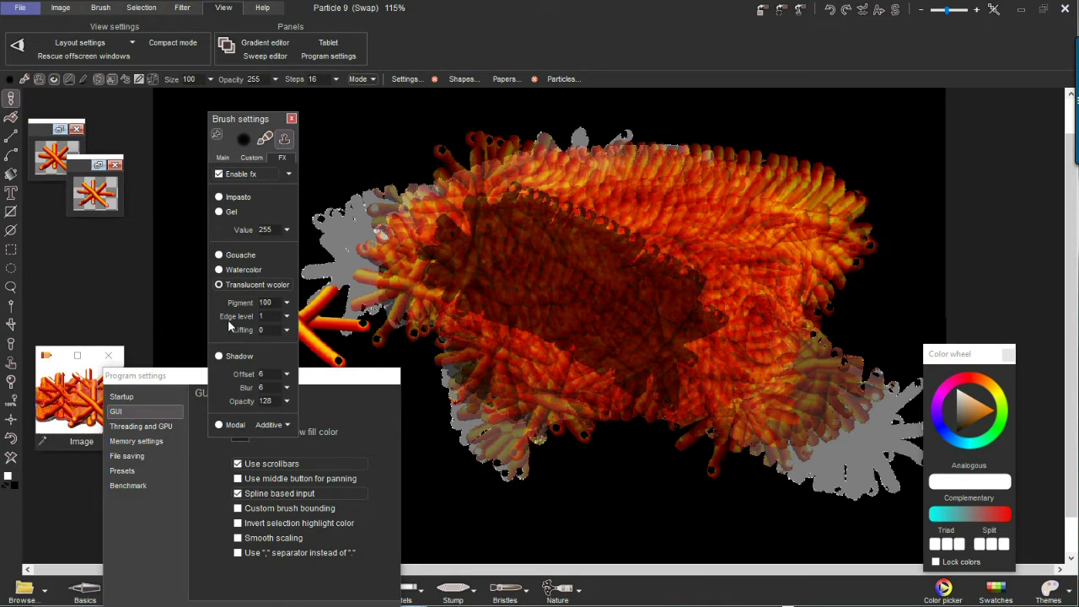
{"action": "left_click", "coordinate": [289, 303]}
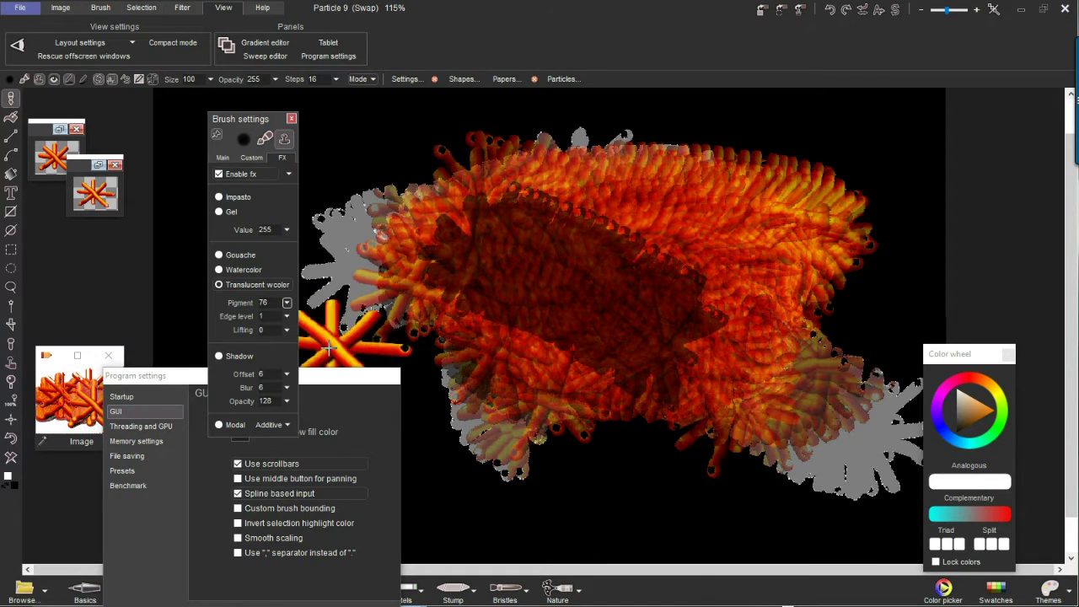
{"action": "left_click", "coordinate": [287, 331]}
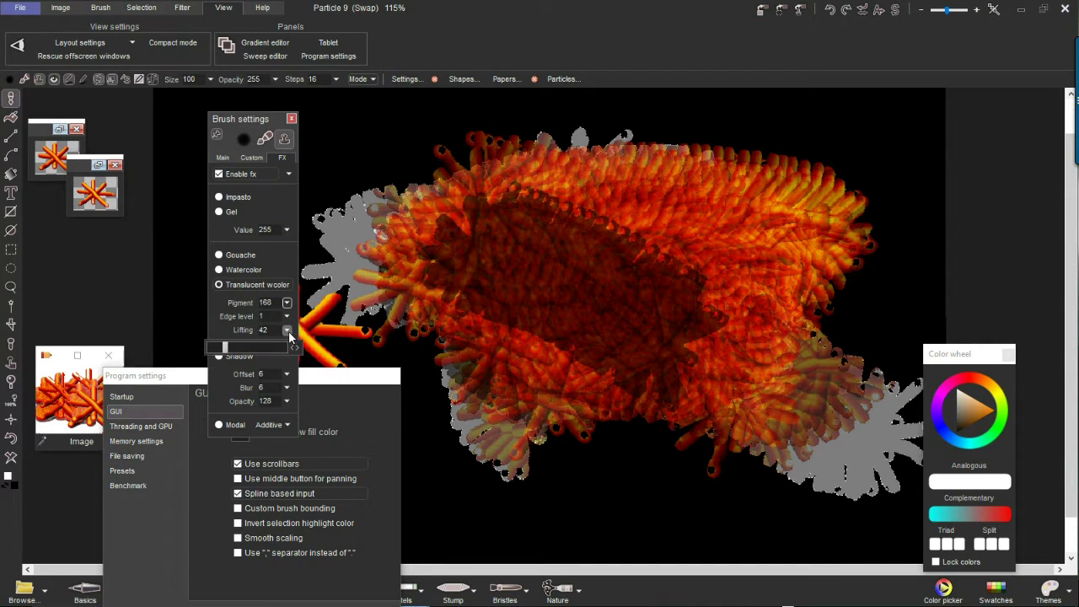
- Paint translucent watercolor strokes over the dark middle of the artwork with the adjusted Pigment and Lifting
{"action": "mouse_move", "coordinate": [590, 207]}
{"action": "left_mouse_down"}
{"action": "mouse_move", "coordinate": [525, 243]}
{"action": "mouse_move", "coordinate": [406, 275]}
{"action": "left_mouse_up"}
{"action": "scroll", "coordinate": [615, 250], "scroll_direction": "up", "scroll_amount": 3}
{"action": "left_click", "coordinate": [543, 253]}
{"action": "left_click_drag", "start_coordinate": [542, 253], "coordinate": [795, 390]}
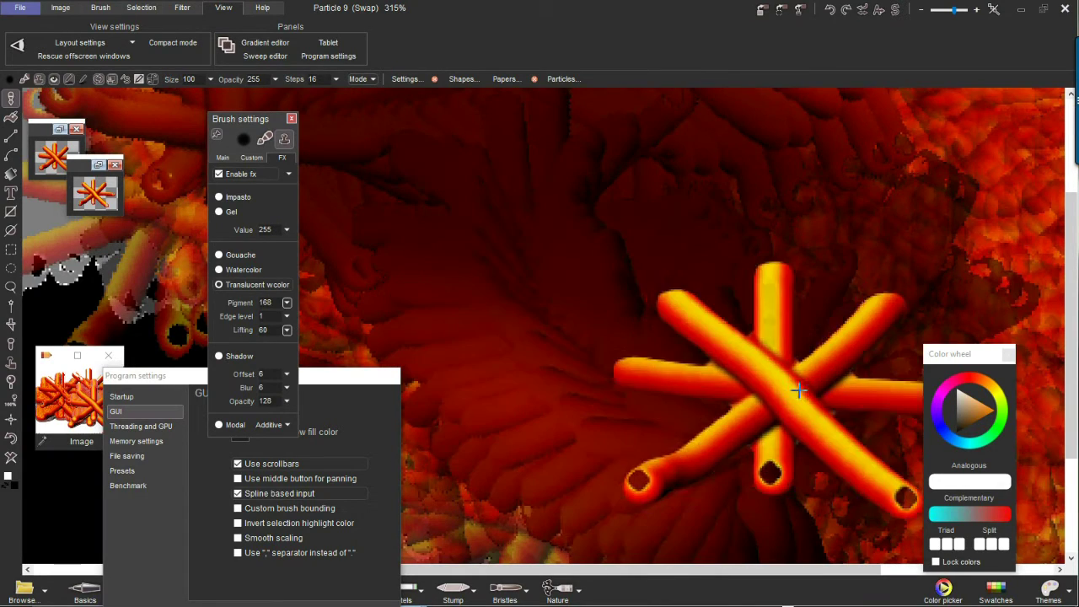
{"action": "mouse_move", "coordinate": [751, 349]}
{"action": "left_mouse_down"}
{"action": "mouse_move", "coordinate": [484, 279]}
{"action": "mouse_move", "coordinate": [671, 374]}
{"action": "left_mouse_up"}
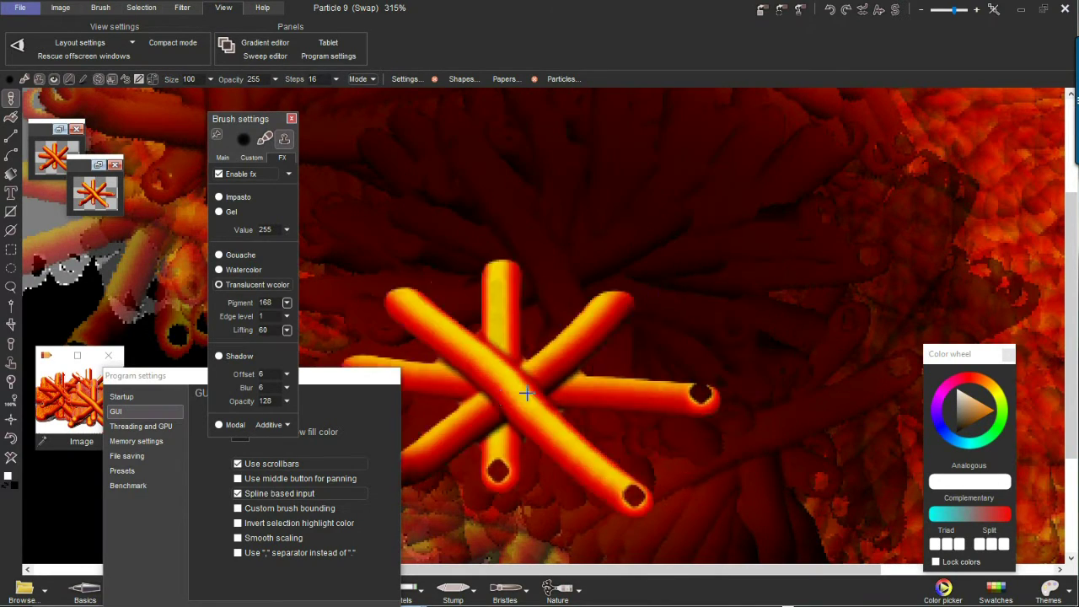
{"action": "scroll", "coordinate": [578, 312], "scroll_direction": "down", "scroll_amount": 3}
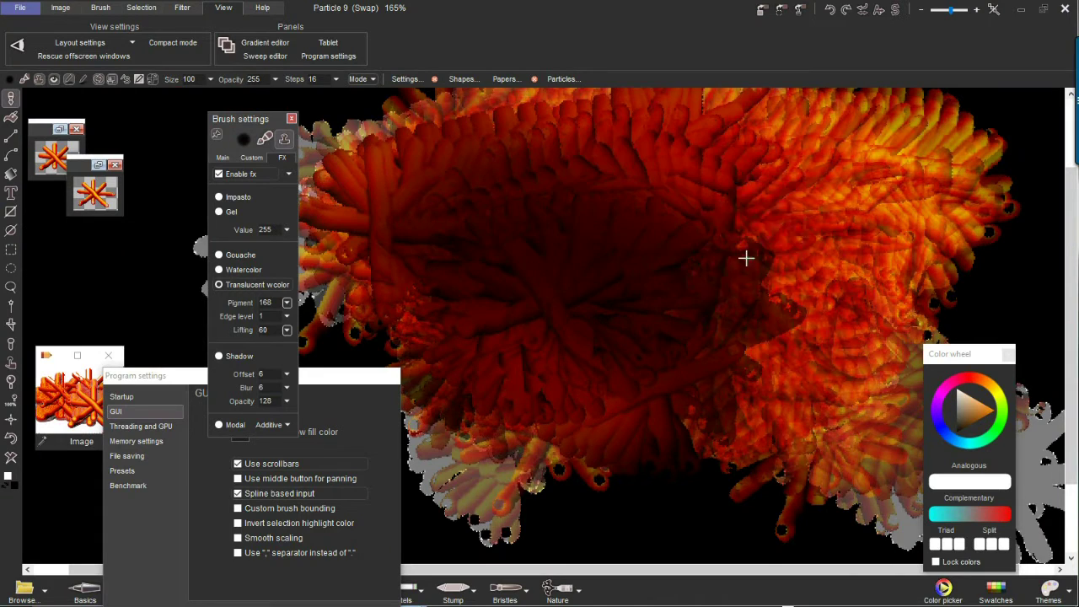
{"action": "mouse_move", "coordinate": [756, 381]}
{"action": "left_mouse_down"}
{"action": "mouse_move", "coordinate": [716, 379]}
{"action": "mouse_move", "coordinate": [655, 443]}
{"action": "mouse_move", "coordinate": [674, 396]}
{"action": "left_mouse_up"}
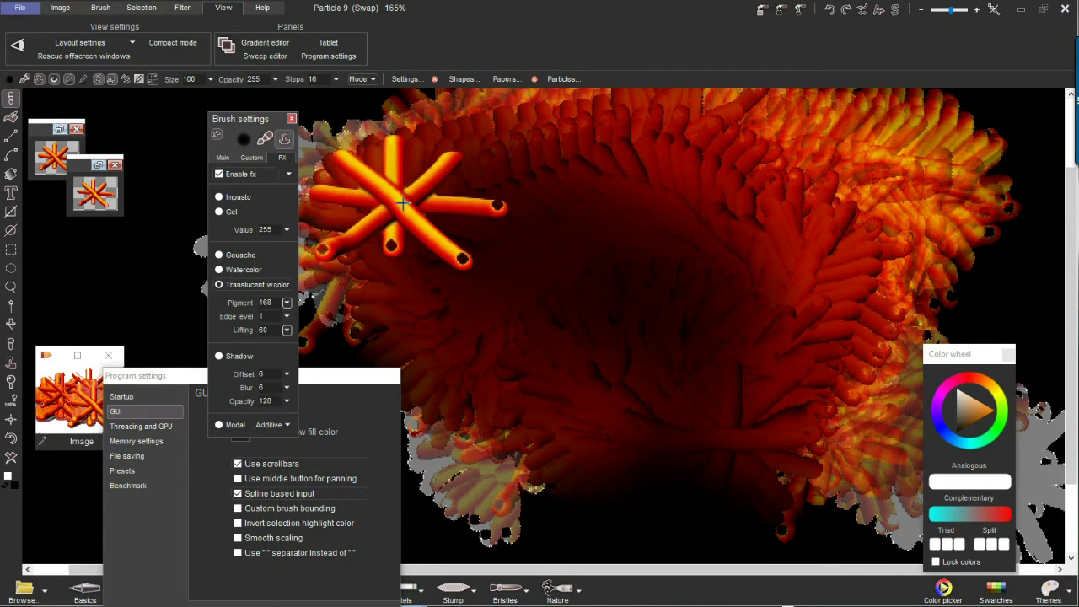
- Swap the primary and secondary colors and smear watercolor strokes over most of the artwork to blend it
{"action": "left_click", "coordinate": [7, 486]}
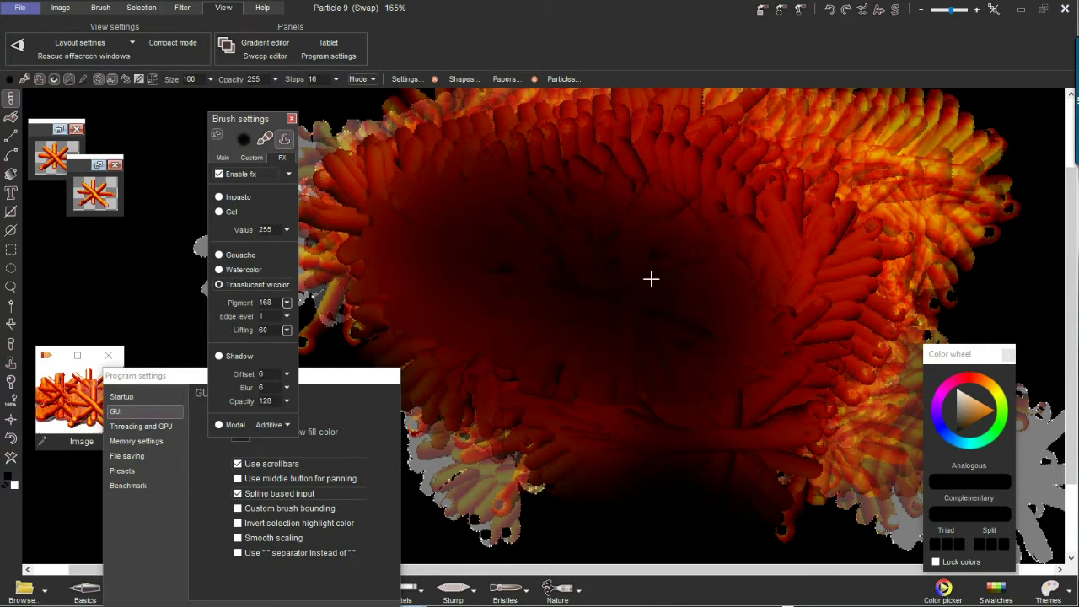
{"action": "left_click_drag", "start_coordinate": [651, 278], "coordinate": [506, 362]}
{"action": "left_click_drag", "start_coordinate": [673, 264], "coordinate": [640, 193]}
{"action": "left_click_drag", "start_coordinate": [851, 366], "coordinate": [872, 236]}
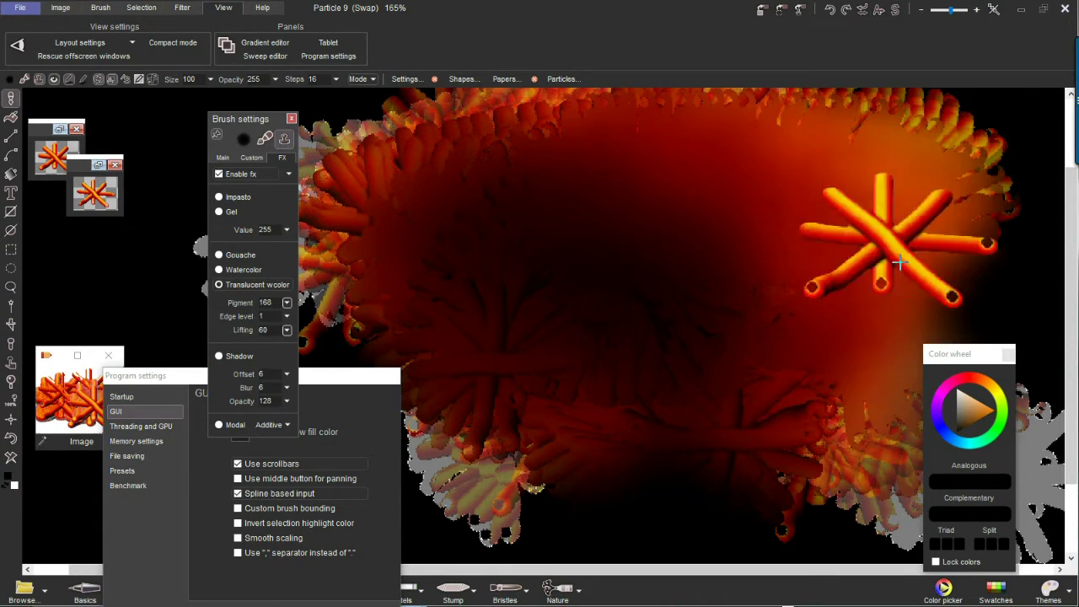
{"action": "left_click_drag", "start_coordinate": [591, 406], "coordinate": [459, 472]}
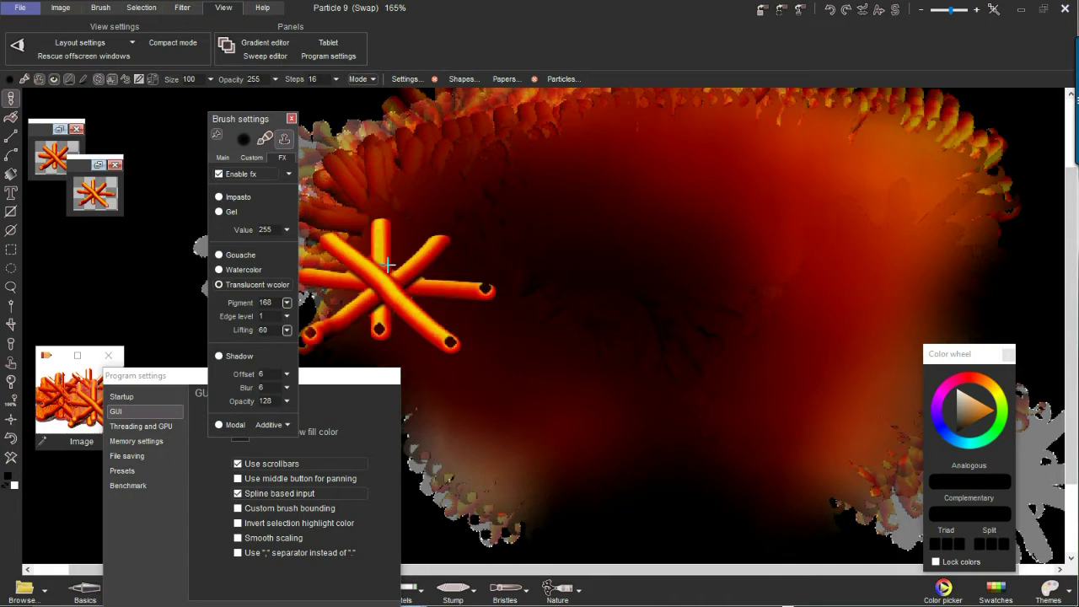
{"action": "mouse_move", "coordinate": [709, 360]}
{"action": "left_mouse_down"}
{"action": "mouse_move", "coordinate": [761, 283]}
{"action": "mouse_move", "coordinate": [337, 208]}
{"action": "left_mouse_up"}
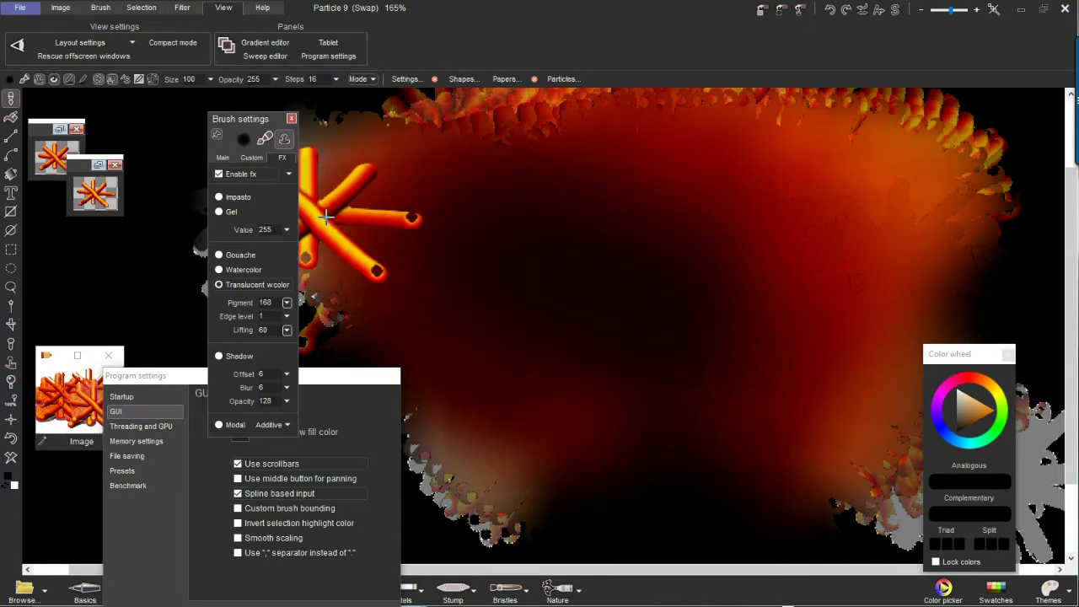
{"action": "left_click_drag", "start_coordinate": [633, 146], "coordinate": [227, 113]}
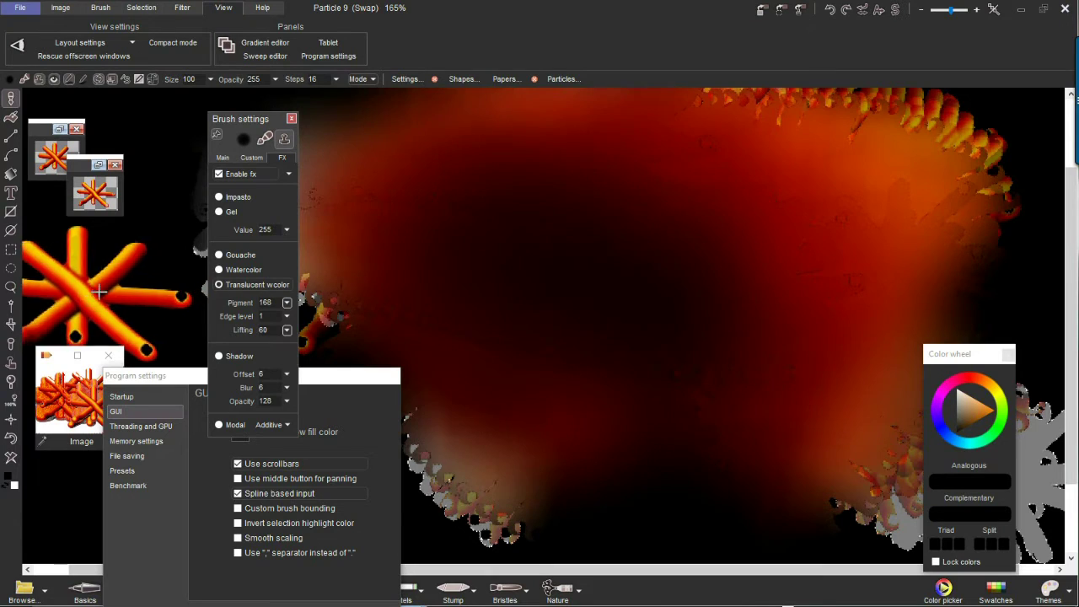
{"action": "scroll", "coordinate": [660, 263], "scroll_direction": "down", "scroll_amount": 3}
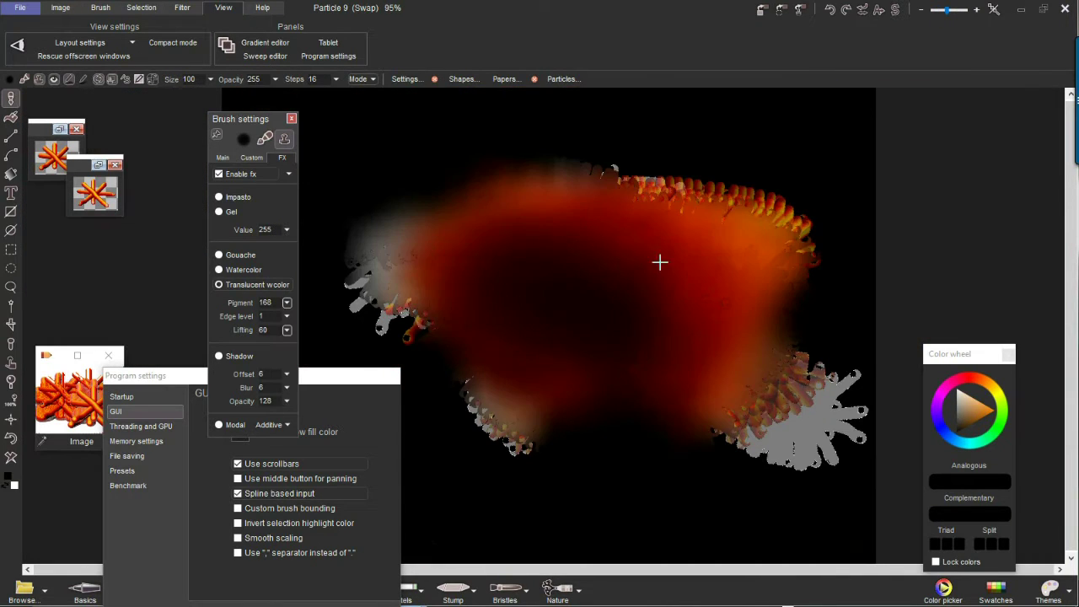
- Close the Brush settings, apply and dismiss the Program settings, and paint a stroke at the artwork's lower left edge
{"action": "left_click", "coordinate": [291, 120]}
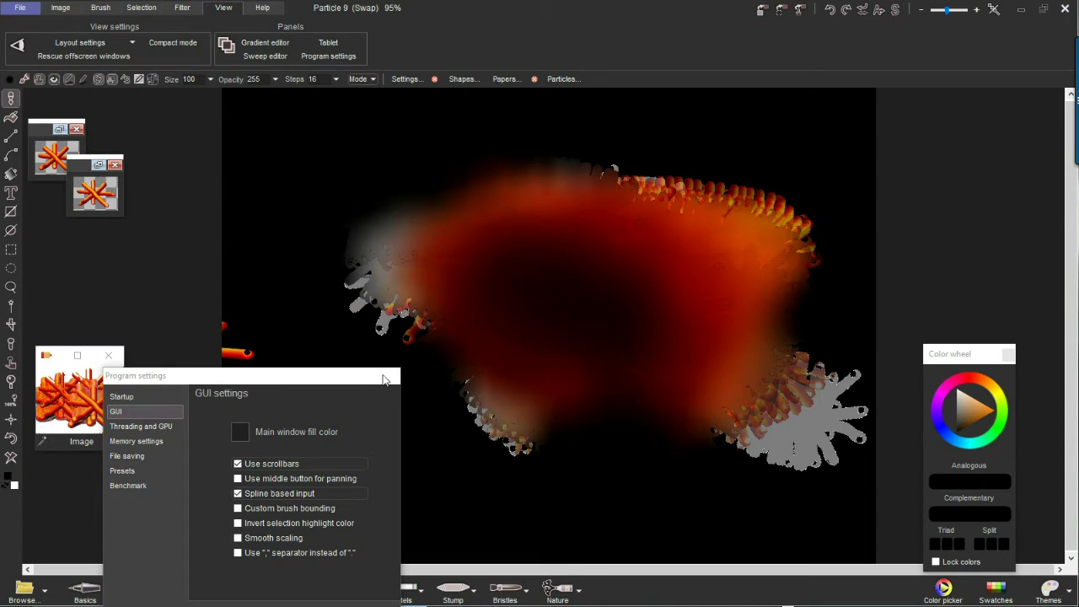
{"action": "left_click_drag", "start_coordinate": [361, 386], "coordinate": [351, 136]}
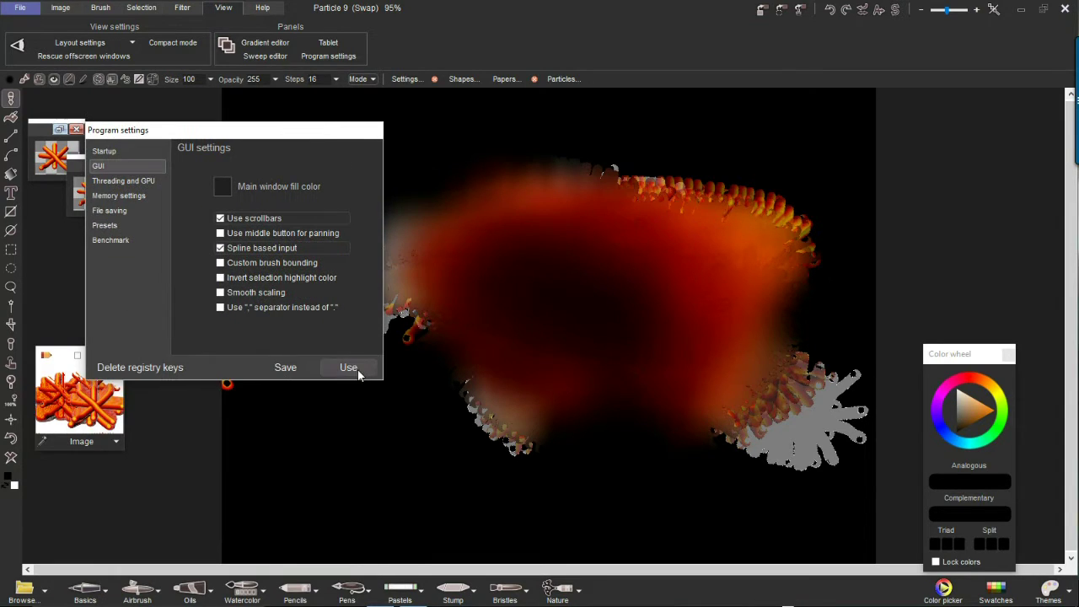
{"action": "left_click", "coordinate": [352, 368]}
{"action": "left_click_drag", "start_coordinate": [455, 350], "coordinate": [491, 452]}
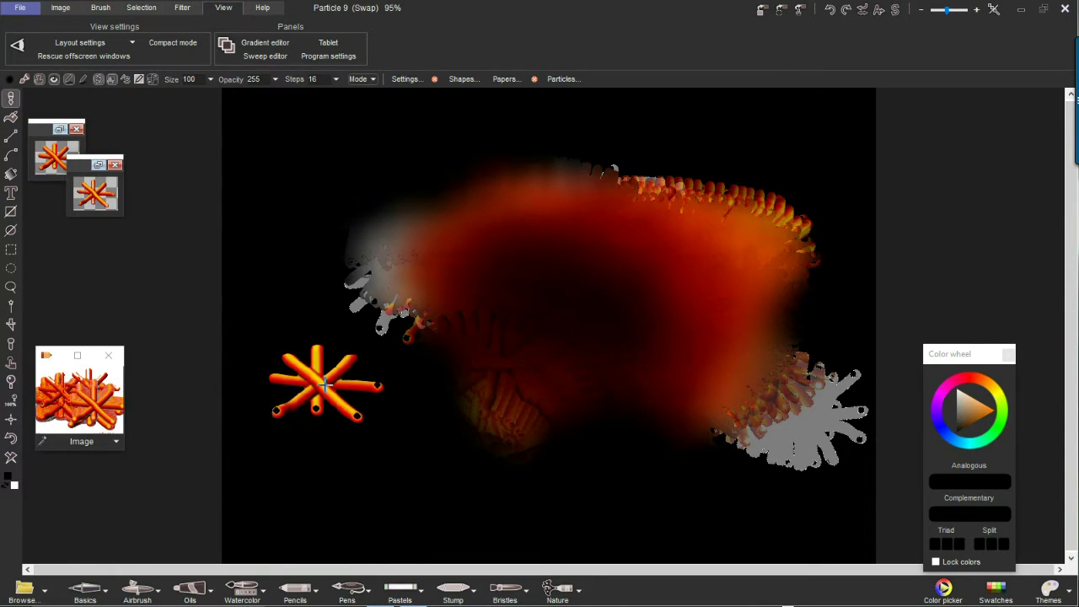
- Open the brush browser, enlarge it, and look through the Pastels, Art styles and Favorites folders
{"action": "left_click", "coordinate": [37, 591]}
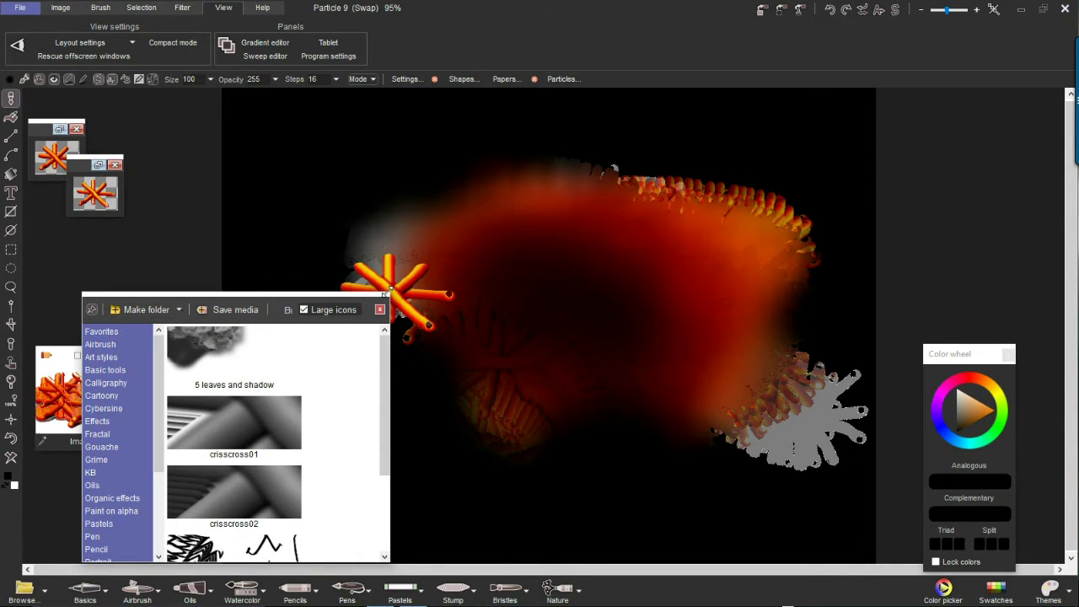
{"action": "left_click_drag", "start_coordinate": [385, 292], "coordinate": [788, 149]}
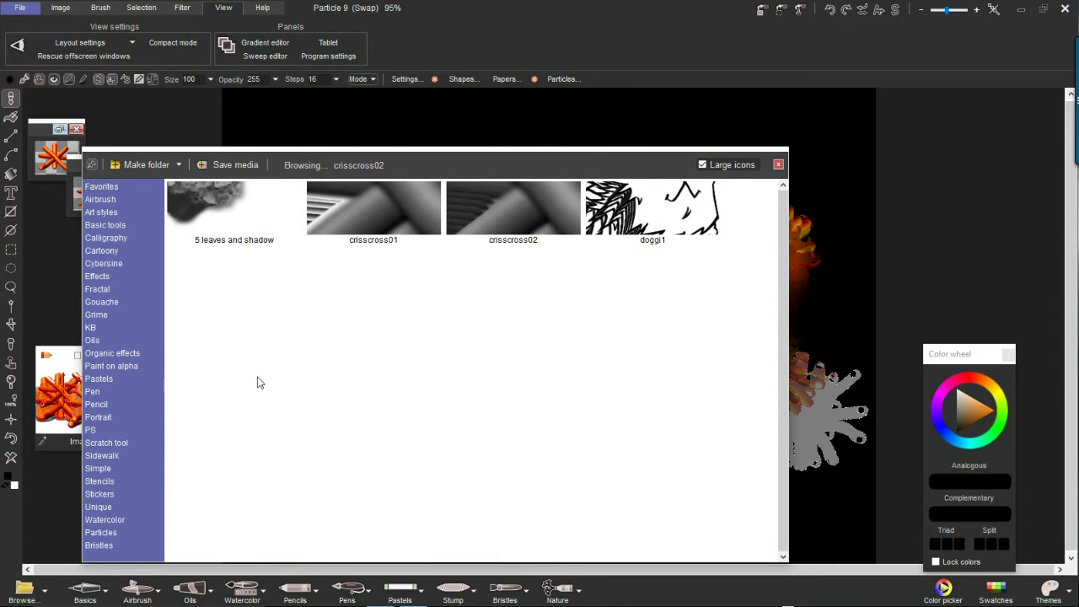
{"action": "left_click", "coordinate": [99, 379]}
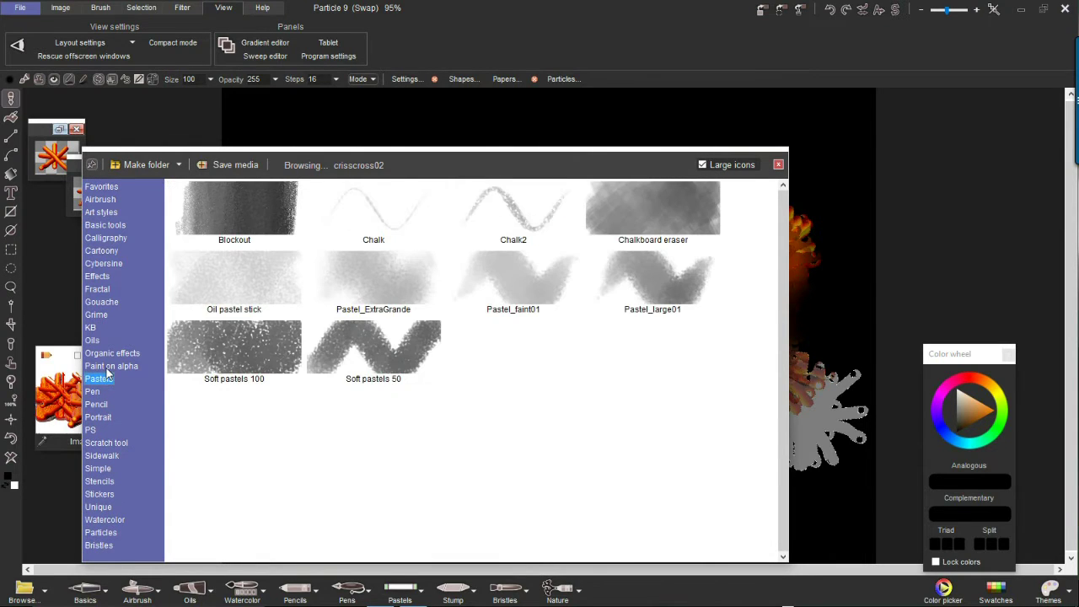
{"action": "left_click", "coordinate": [102, 212]}
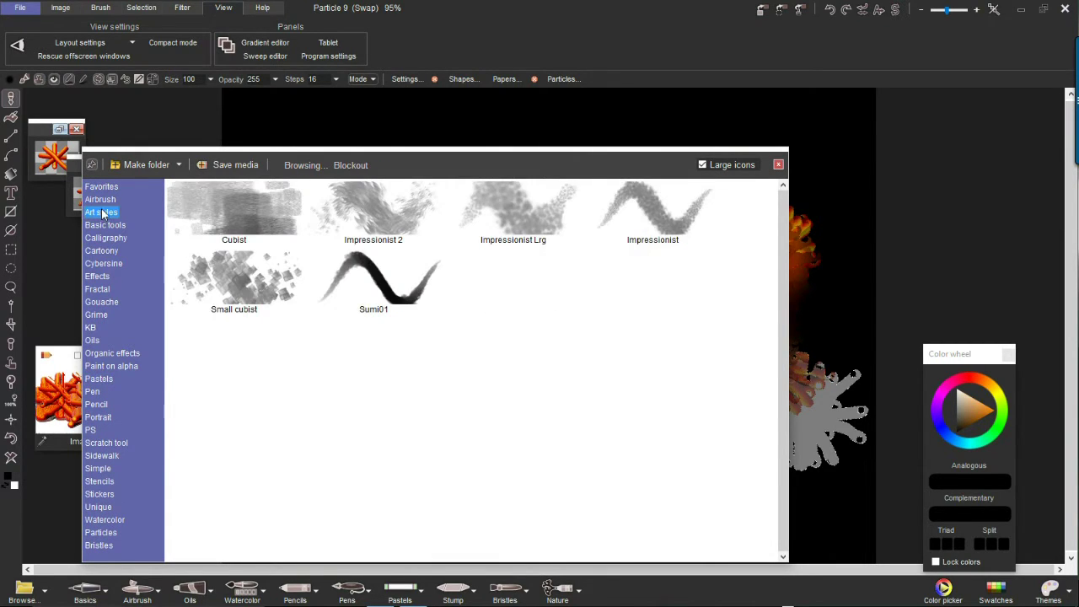
{"action": "left_click", "coordinate": [107, 189]}
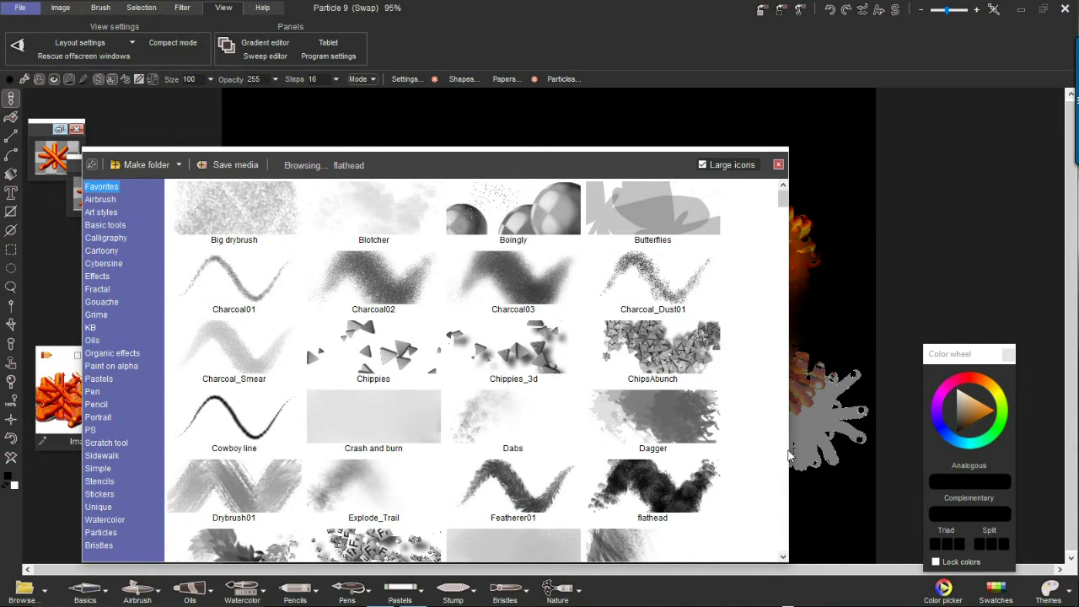
- Choose the Fruit brush from the Stickers folder and paint fruit characters across the canvas
{"action": "left_click", "coordinate": [99, 496]}
{"action": "left_click", "coordinate": [640, 271]}
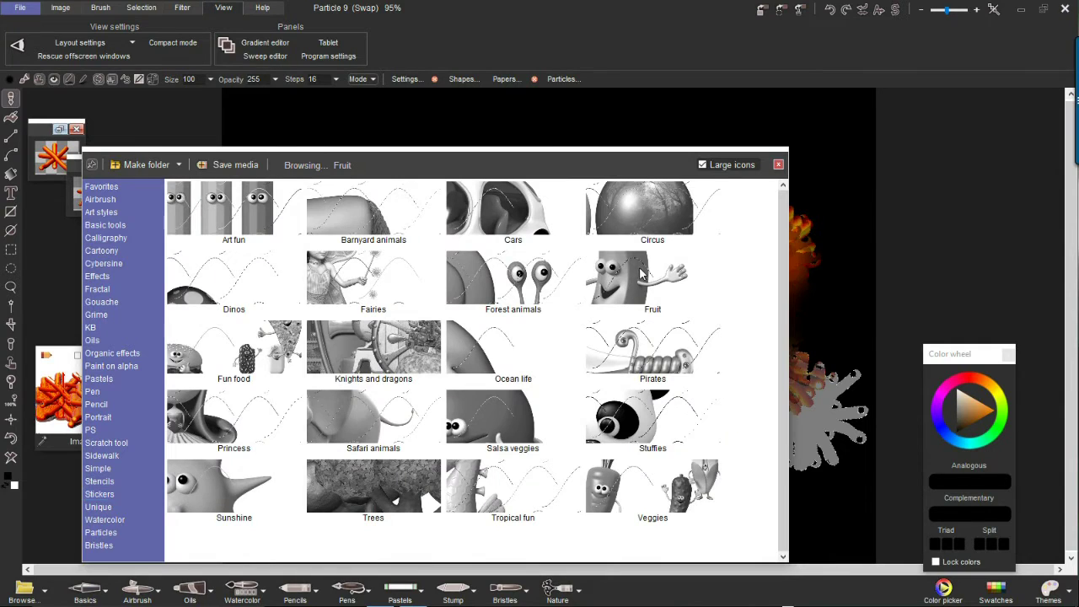
{"action": "mouse_move", "coordinate": [696, 168]}
{"action": "left_mouse_down"}
{"action": "mouse_move", "coordinate": [554, 245]}
{"action": "mouse_move", "coordinate": [359, 325]}
{"action": "left_mouse_up"}
{"action": "mouse_move", "coordinate": [530, 183]}
{"action": "left_mouse_down"}
{"action": "mouse_move", "coordinate": [638, 217]}
{"action": "mouse_move", "coordinate": [820, 335]}
{"action": "mouse_move", "coordinate": [700, 253]}
{"action": "mouse_move", "coordinate": [549, 344]}
{"action": "mouse_move", "coordinate": [658, 438]}
{"action": "mouse_move", "coordinate": [721, 270]}
{"action": "mouse_move", "coordinate": [780, 371]}
{"action": "mouse_move", "coordinate": [431, 234]}
{"action": "left_mouse_up"}
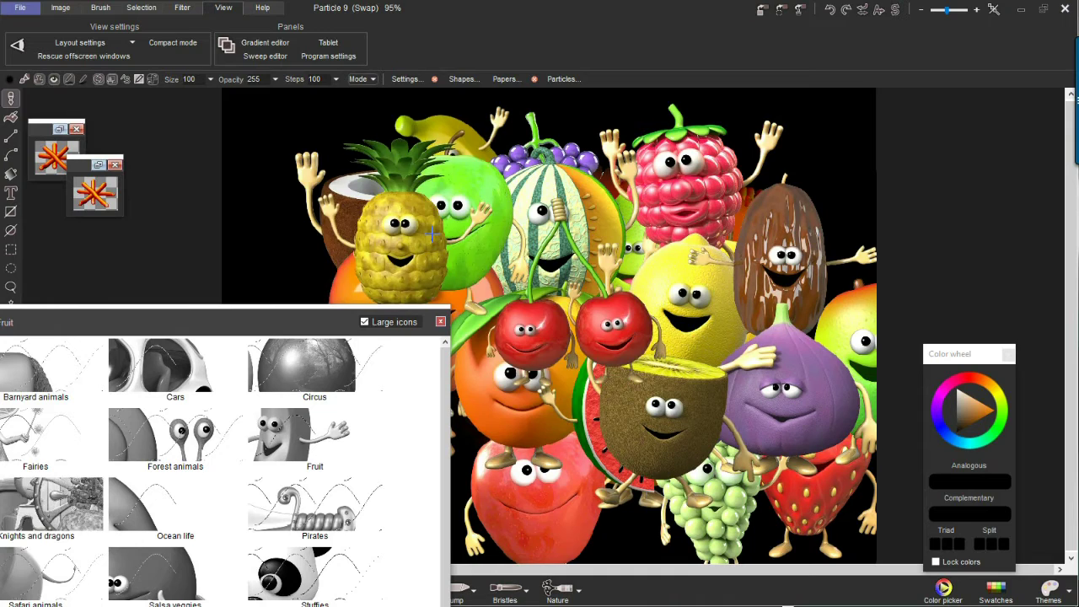
- Paint Safari animals stickers over the fruit, and Sunshine stickers along the canvas's right side
{"action": "left_click_drag", "start_coordinate": [216, 322], "coordinate": [507, 23]}
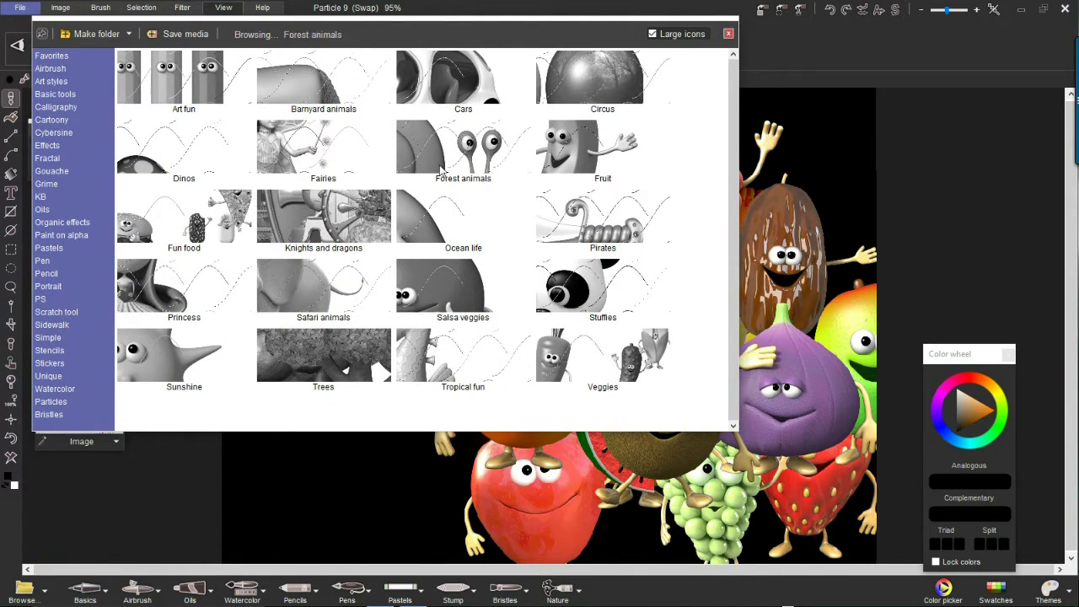
{"action": "mouse_move", "coordinate": [571, 30]}
{"action": "left_mouse_down"}
{"action": "mouse_move", "coordinate": [500, 157]}
{"action": "mouse_move", "coordinate": [464, 405]}
{"action": "left_mouse_up"}
{"action": "mouse_move", "coordinate": [318, 182]}
{"action": "left_mouse_down"}
{"action": "mouse_move", "coordinate": [317, 204]}
{"action": "mouse_move", "coordinate": [629, 209]}
{"action": "mouse_move", "coordinate": [733, 396]}
{"action": "mouse_move", "coordinate": [371, 303]}
{"action": "mouse_move", "coordinate": [693, 307]}
{"action": "mouse_move", "coordinate": [738, 254]}
{"action": "mouse_move", "coordinate": [386, 210]}
{"action": "left_mouse_up"}
{"action": "left_click_drag", "start_coordinate": [296, 414], "coordinate": [425, 130]}
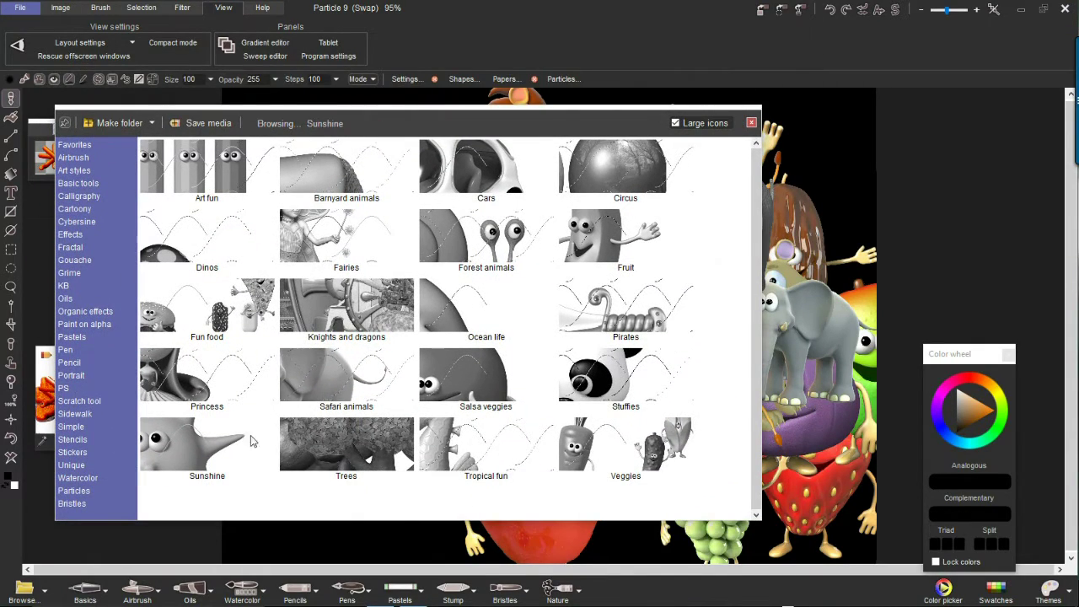
{"action": "left_click", "coordinate": [198, 450]}
{"action": "mouse_move", "coordinate": [853, 306]}
{"action": "left_mouse_down"}
{"action": "mouse_move", "coordinate": [831, 263]}
{"action": "mouse_move", "coordinate": [894, 446]}
{"action": "mouse_move", "coordinate": [864, 371]}
{"action": "left_mouse_up"}
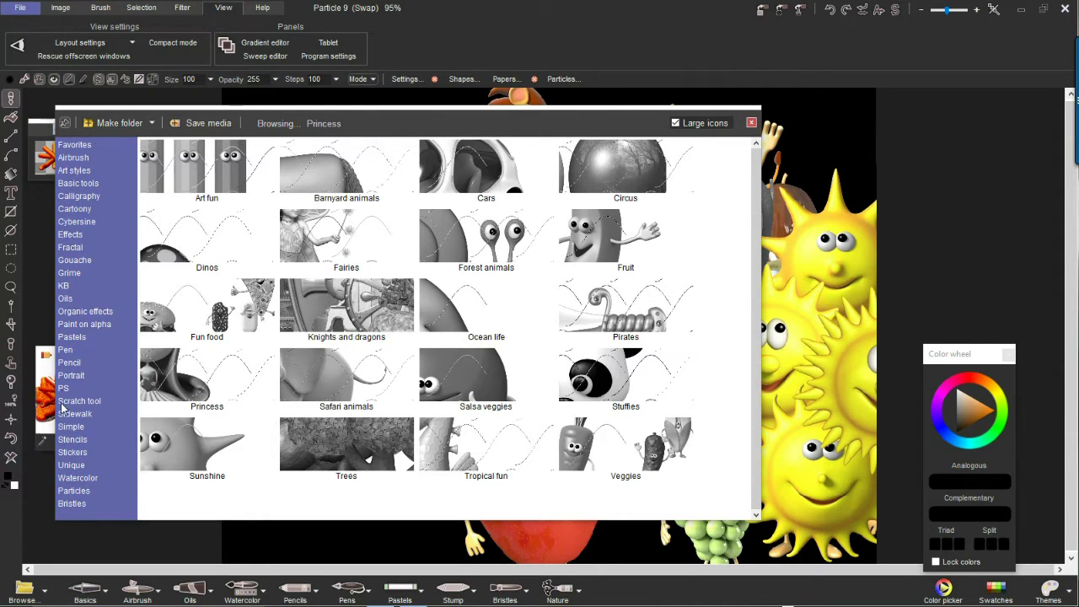
- Paint over the stickers with brushes from the Unique folder, including Generic_Boardgame, a ribbed red-green brush and Explode_Trail
{"action": "left_click", "coordinate": [73, 465]}
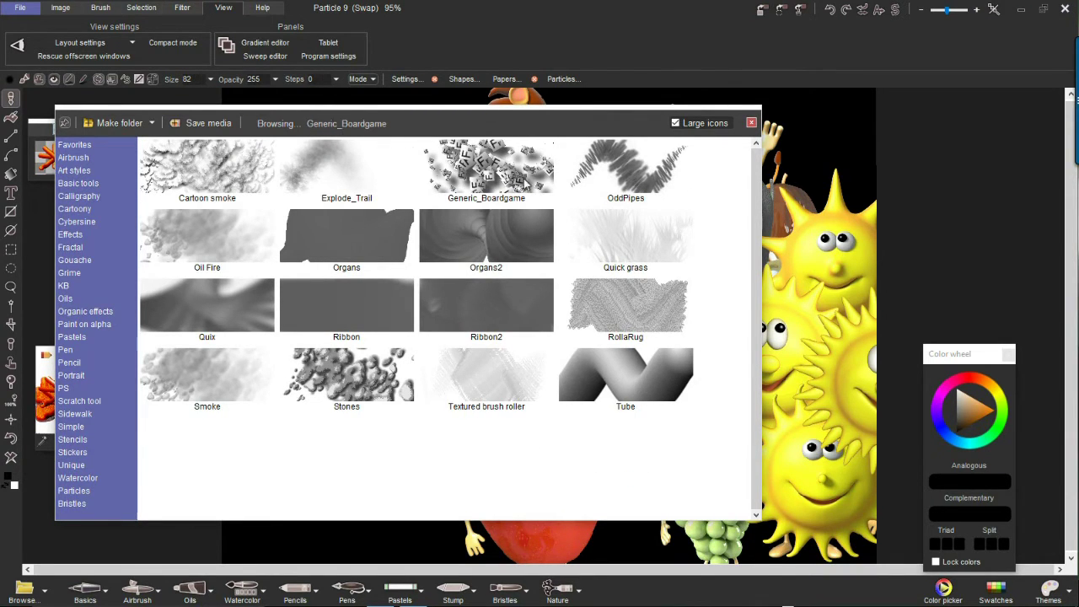
{"action": "left_click", "coordinate": [486, 167]}
{"action": "mouse_move", "coordinate": [375, 224]}
{"action": "left_mouse_down"}
{"action": "mouse_move", "coordinate": [557, 207]}
{"action": "mouse_move", "coordinate": [713, 316]}
{"action": "left_mouse_up"}
{"action": "left_click", "coordinate": [354, 465]}
{"action": "mouse_move", "coordinate": [476, 223]}
{"action": "left_mouse_down"}
{"action": "mouse_move", "coordinate": [392, 278]}
{"action": "mouse_move", "coordinate": [687, 358]}
{"action": "left_mouse_up"}
{"action": "left_click", "coordinate": [295, 546]}
{"action": "mouse_move", "coordinate": [391, 241]}
{"action": "left_mouse_down"}
{"action": "mouse_move", "coordinate": [779, 253]}
{"action": "mouse_move", "coordinate": [283, 143]}
{"action": "mouse_move", "coordinate": [833, 432]}
{"action": "left_mouse_up"}
{"action": "mouse_move", "coordinate": [266, 433]}
{"action": "left_mouse_down"}
{"action": "mouse_move", "coordinate": [346, 303]}
{"action": "mouse_move", "coordinate": [378, 222]}
{"action": "mouse_move", "coordinate": [405, 221]}
{"action": "mouse_move", "coordinate": [383, 208]}
{"action": "mouse_move", "coordinate": [579, 364]}
{"action": "left_mouse_up"}
{"action": "left_click", "coordinate": [234, 328]}
{"action": "mouse_move", "coordinate": [509, 228]}
{"action": "left_mouse_down"}
{"action": "mouse_move", "coordinate": [430, 190]}
{"action": "mouse_move", "coordinate": [489, 143]}
{"action": "left_mouse_up"}
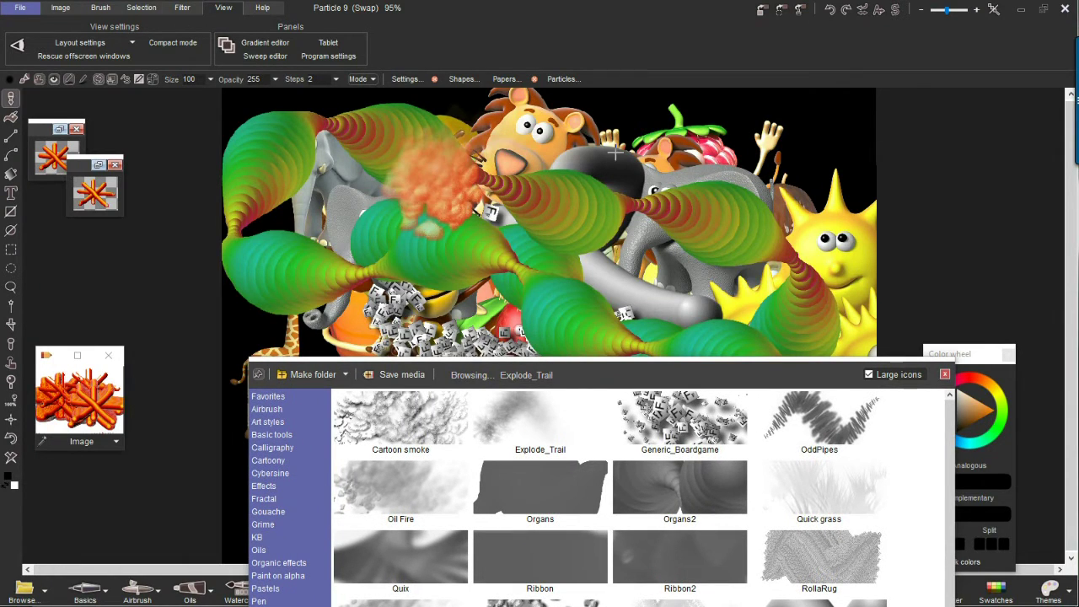
- Clear the canvas to white and paint three diagonal smoke plumes with the Explode_Trail brush
{"action": "left_click", "coordinate": [10, 457]}
{"action": "mouse_move", "coordinate": [351, 295]}
{"action": "left_mouse_down"}
{"action": "mouse_move", "coordinate": [371, 267]}
{"action": "mouse_move", "coordinate": [599, 110]}
{"action": "left_mouse_up"}
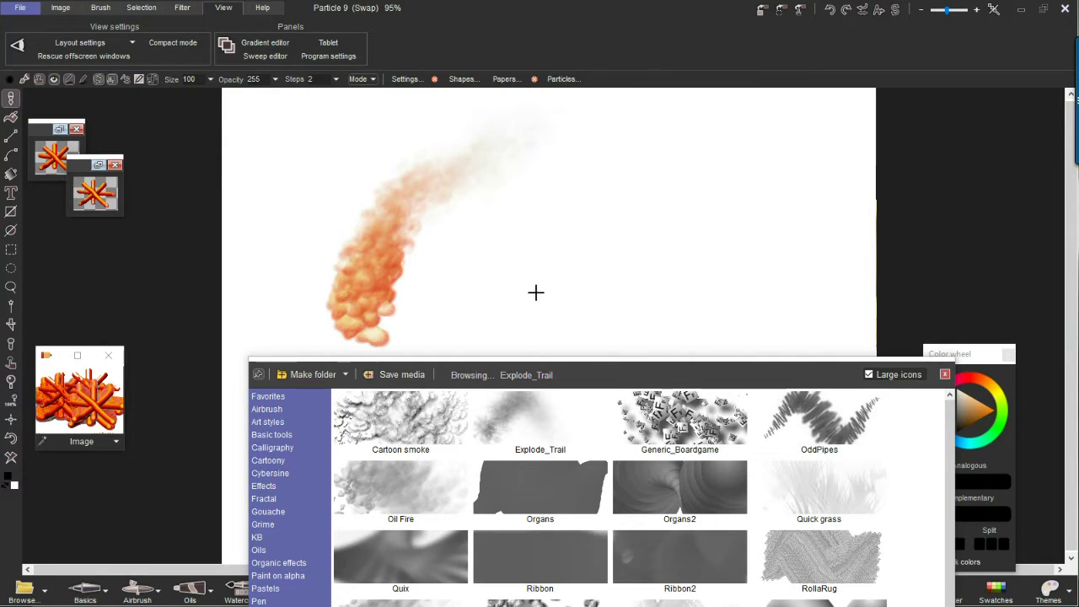
{"action": "mouse_move", "coordinate": [536, 292]}
{"action": "left_mouse_down"}
{"action": "mouse_move", "coordinate": [609, 191]}
{"action": "mouse_move", "coordinate": [762, 114]}
{"action": "left_mouse_up"}
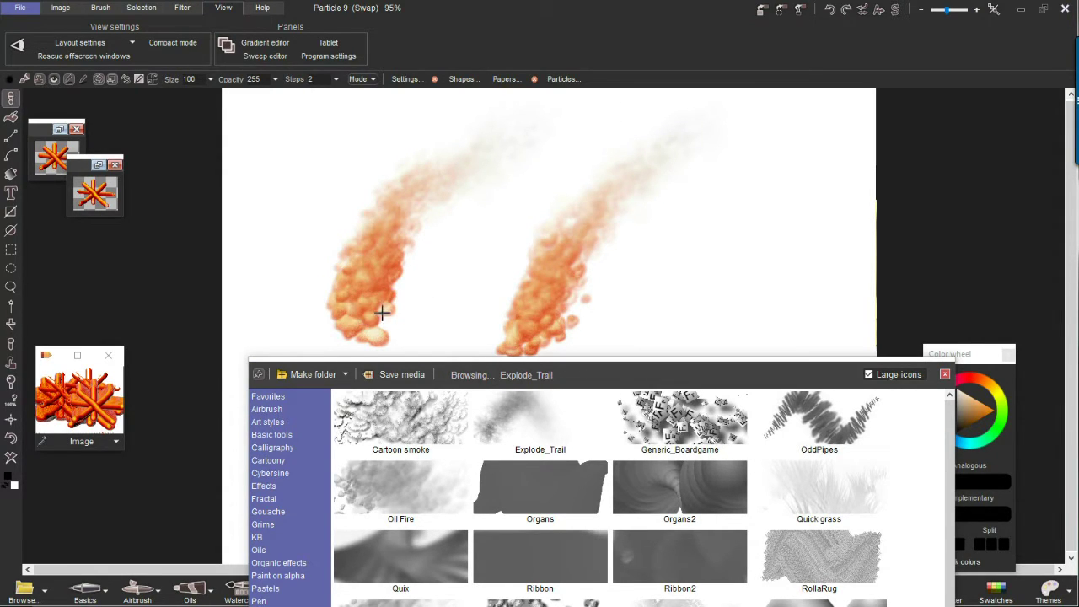
{"action": "mouse_move", "coordinate": [656, 328]}
{"action": "left_mouse_down"}
{"action": "mouse_move", "coordinate": [742, 151]}
{"action": "mouse_move", "coordinate": [770, 135]}
{"action": "left_mouse_up"}
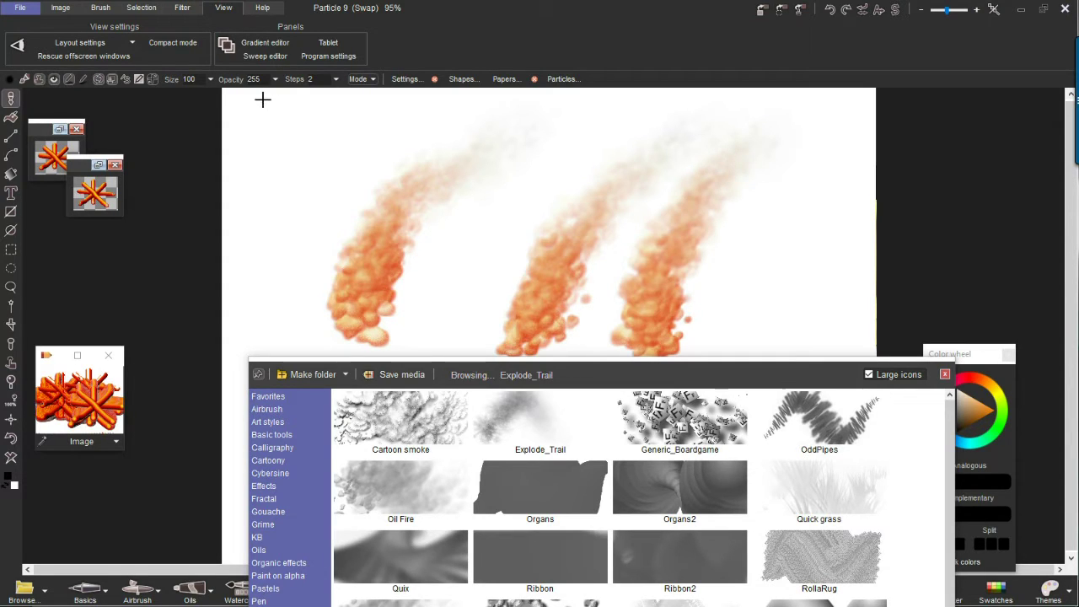
- Inspect the Explode_Trail brush's FX and Main settings and its filmstrip frames in the Store brush window
{"action": "left_click", "coordinate": [406, 79]}
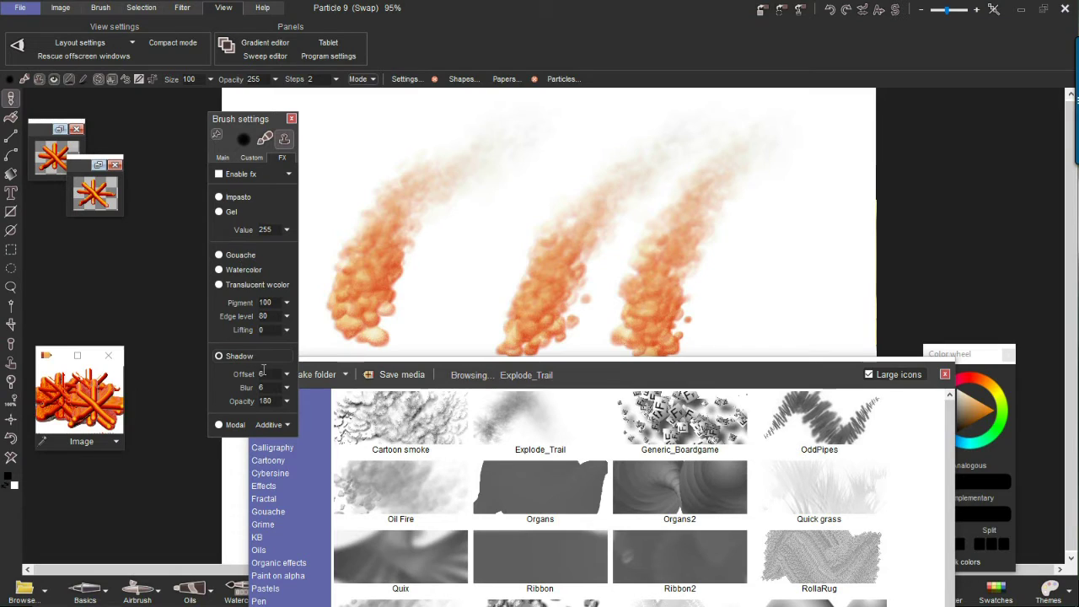
{"action": "left_click", "coordinate": [223, 159]}
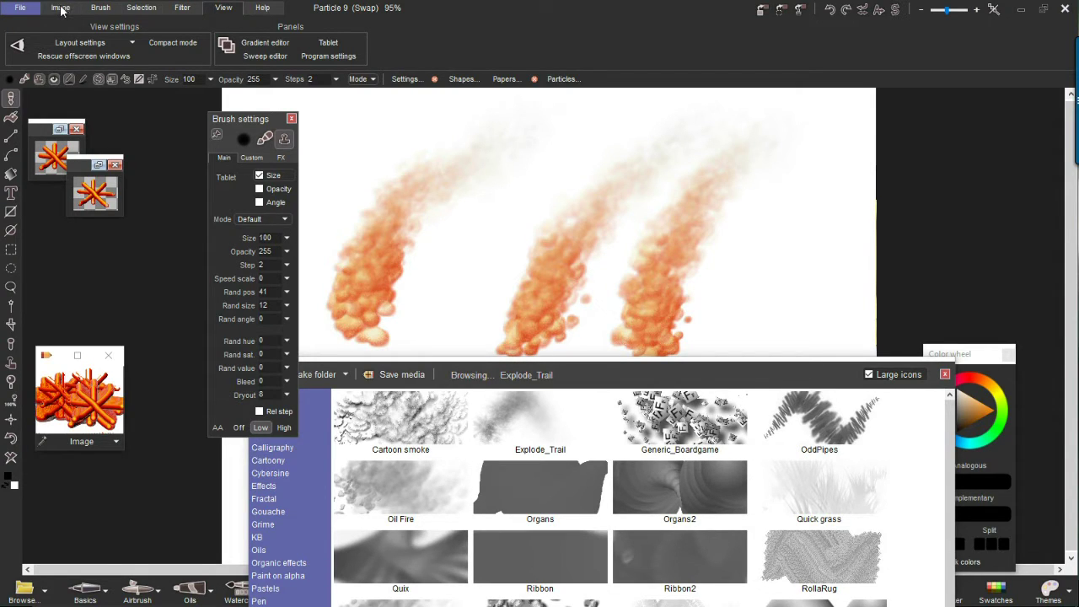
{"action": "left_click", "coordinate": [800, 8]}
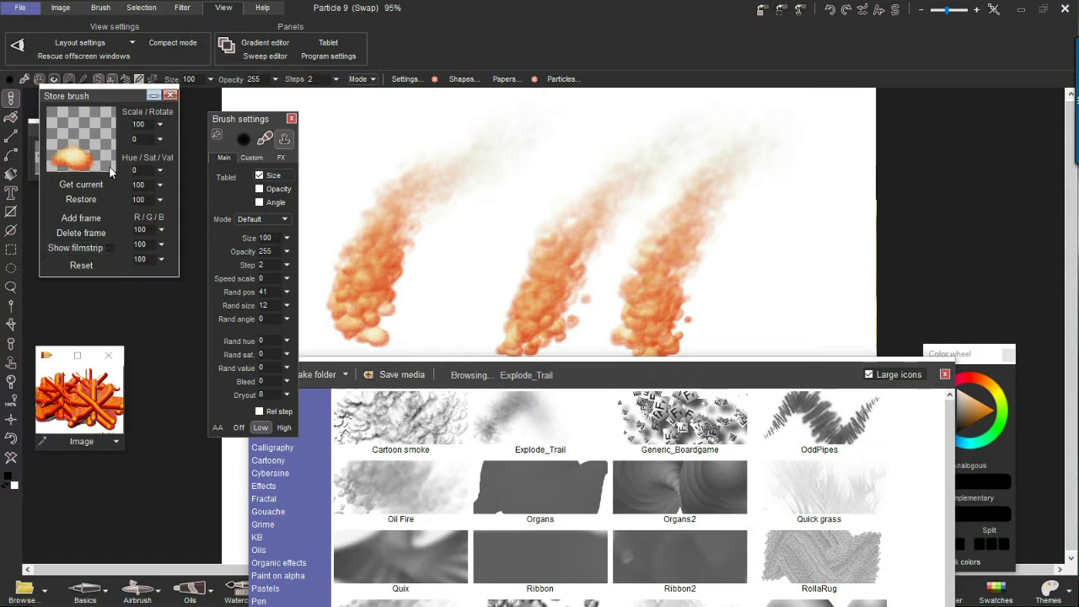
{"action": "left_click", "coordinate": [72, 248]}
{"action": "mouse_move", "coordinate": [262, 135]}
{"action": "left_mouse_down"}
{"action": "mouse_move", "coordinate": [240, 247]}
{"action": "mouse_move", "coordinate": [267, 132]}
{"action": "mouse_move", "coordinate": [258, 300]}
{"action": "mouse_move", "coordinate": [272, 154]}
{"action": "mouse_move", "coordinate": [269, 269]}
{"action": "left_mouse_up"}
{"action": "mouse_move", "coordinate": [166, 280]}
{"action": "left_mouse_down"}
{"action": "mouse_move", "coordinate": [155, 590]}
{"action": "mouse_move", "coordinate": [126, 196]}
{"action": "mouse_move", "coordinate": [129, 294]}
{"action": "mouse_move", "coordinate": [133, 286]}
{"action": "left_mouse_up"}
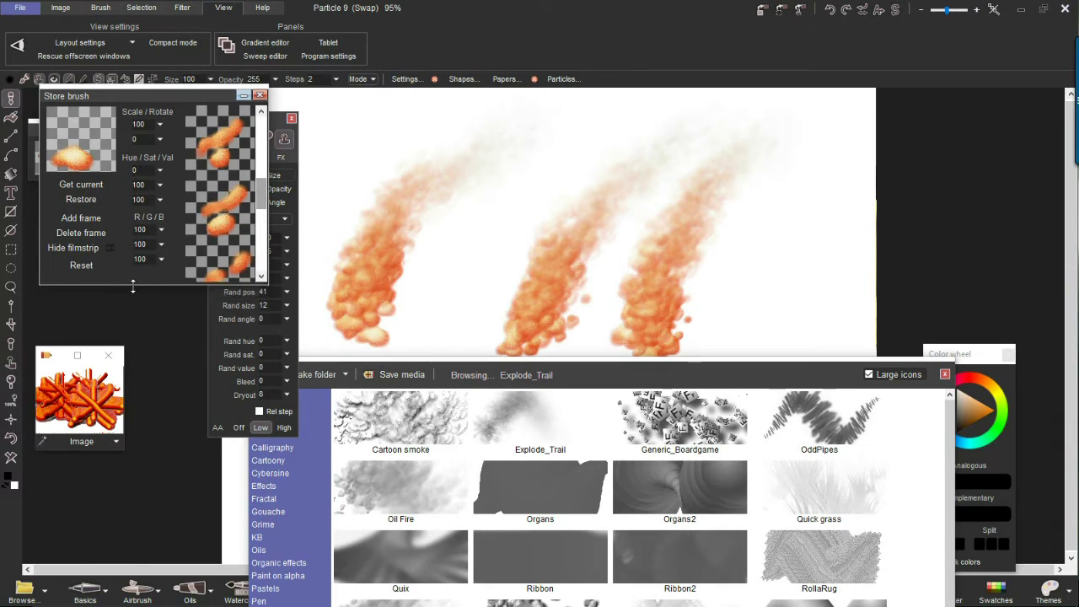
- Paint a fourth Explode_Trail plume, set the brush steps to 1, and paint a denser plume beside the others
{"action": "mouse_move", "coordinate": [424, 303]}
{"action": "left_mouse_down"}
{"action": "mouse_move", "coordinate": [465, 234]}
{"action": "mouse_move", "coordinate": [582, 160]}
{"action": "left_mouse_up"}
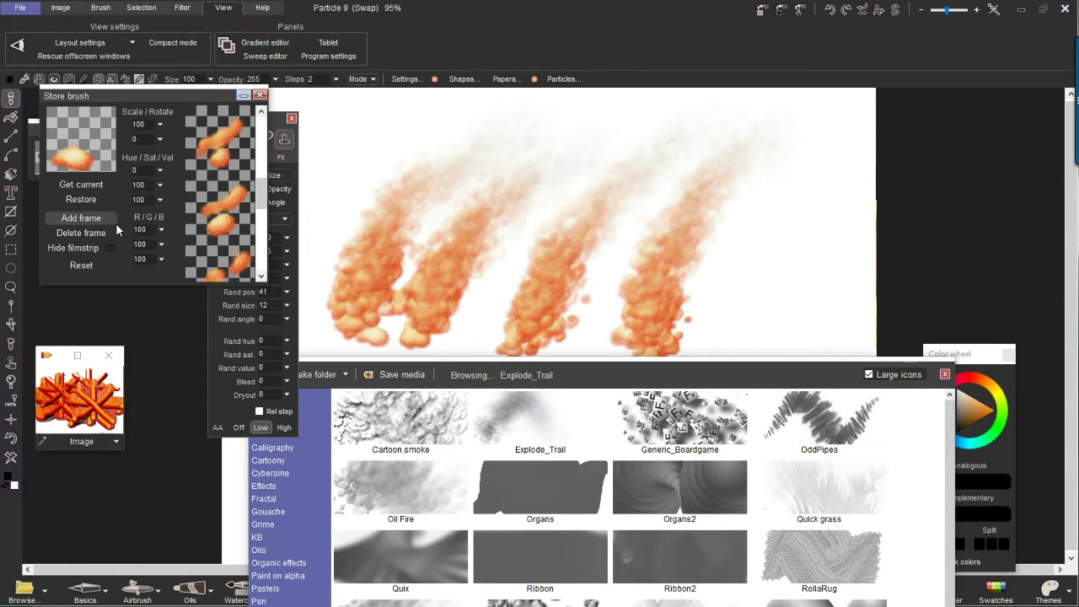
{"action": "left_click_drag", "start_coordinate": [194, 101], "coordinate": [183, 168]}
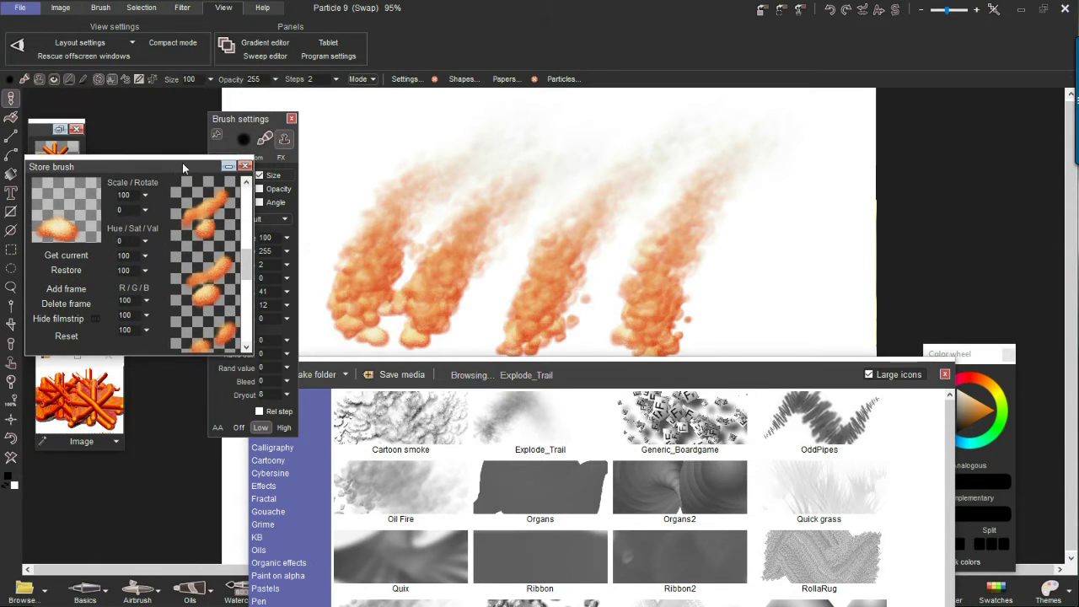
{"action": "left_click", "coordinate": [336, 80]}
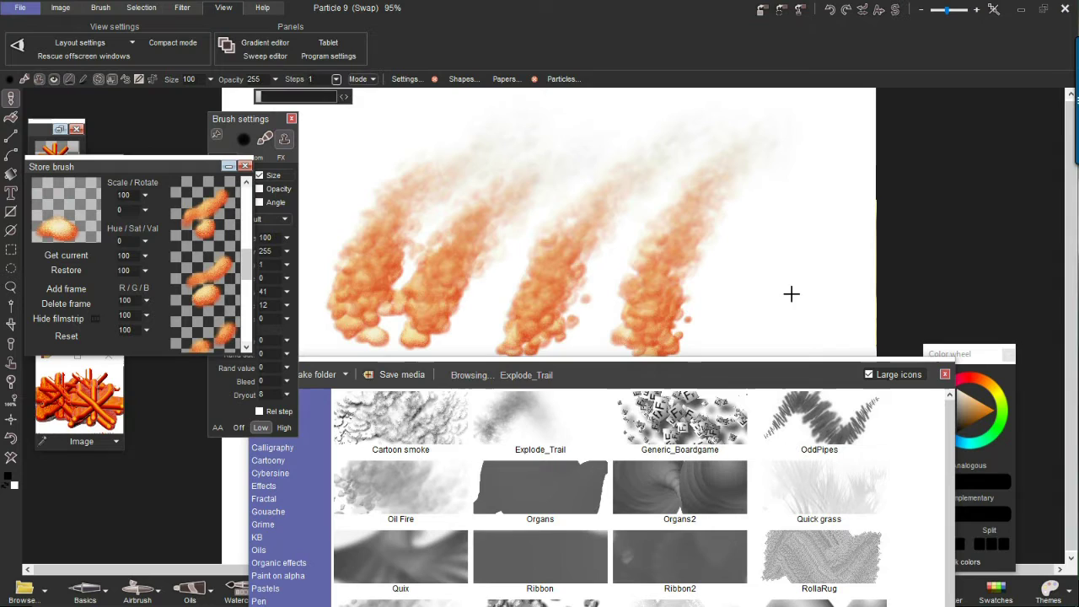
{"action": "left_click_drag", "start_coordinate": [790, 294], "coordinate": [715, 210]}
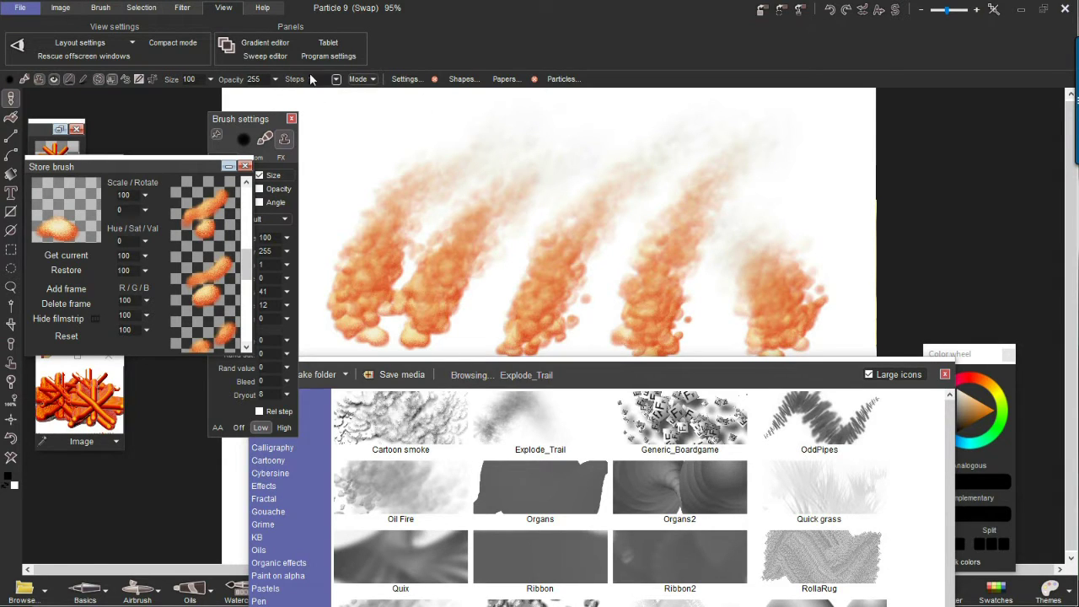
- Set the brush steps to 13 and paint long diagonal trails across the canvas, clearing it between strokes
{"action": "left_click", "coordinate": [335, 80]}
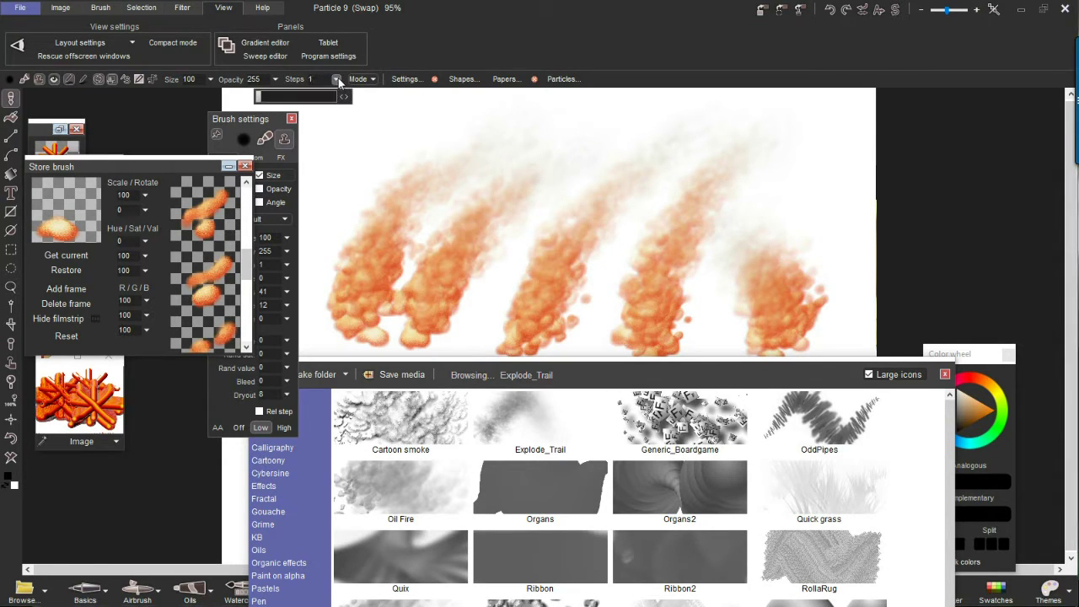
{"action": "left_click_drag", "start_coordinate": [264, 99], "coordinate": [265, 99]}
{"action": "mouse_move", "coordinate": [451, 262]}
{"action": "left_mouse_down"}
{"action": "mouse_move", "coordinate": [491, 210]}
{"action": "mouse_move", "coordinate": [868, 145]}
{"action": "left_mouse_up"}
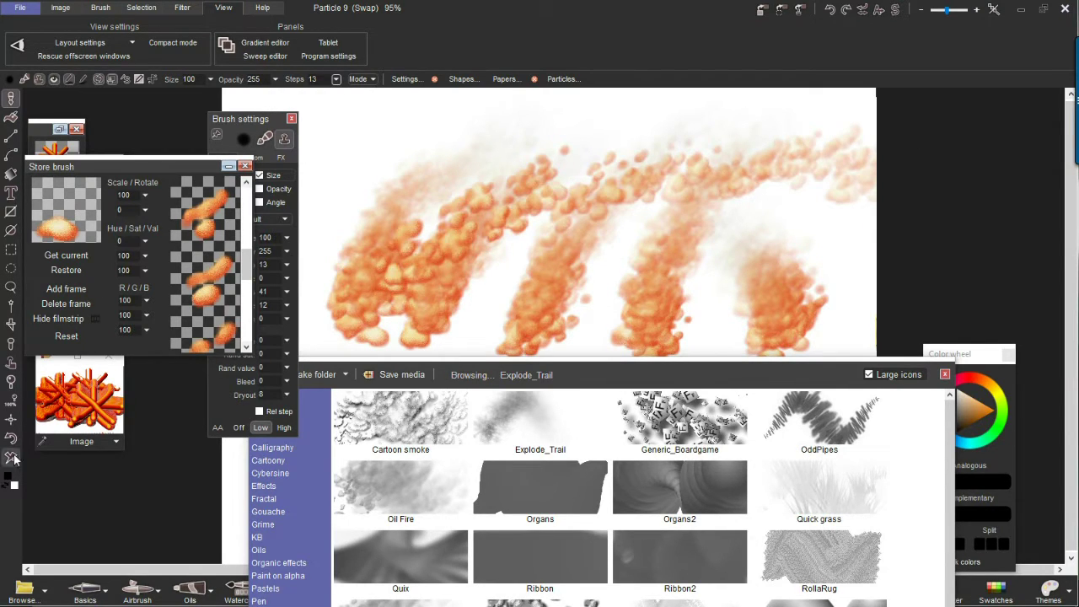
{"action": "left_click", "coordinate": [10, 461]}
{"action": "mouse_move", "coordinate": [326, 342]}
{"action": "left_mouse_down"}
{"action": "mouse_move", "coordinate": [357, 313]}
{"action": "mouse_move", "coordinate": [923, 103]}
{"action": "left_mouse_up"}
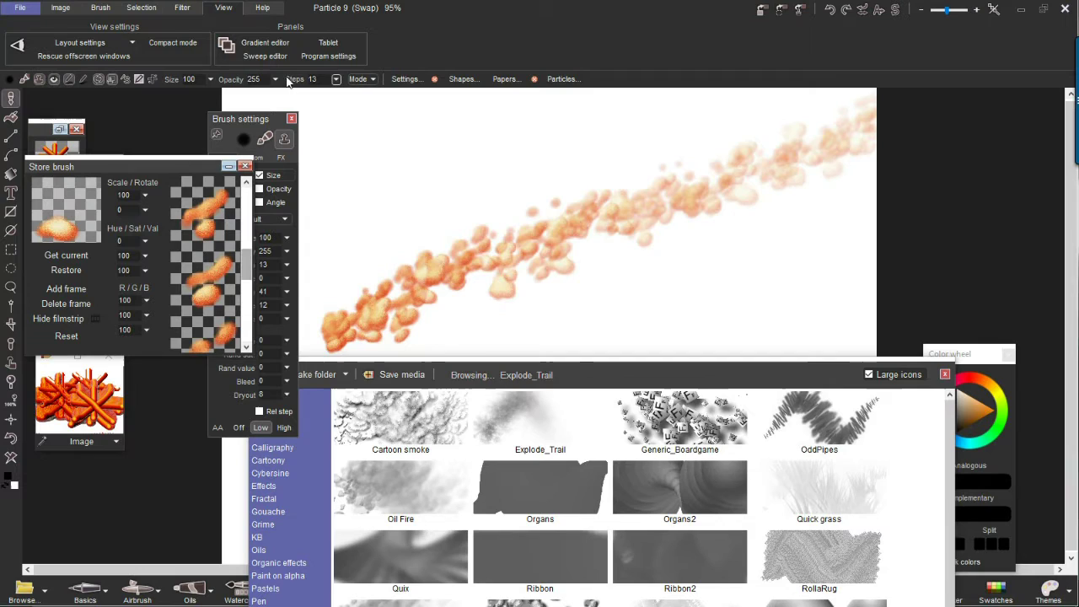
- Set the brush steps to 6 and paint trails across the canvas, clearing it before the last stroke
{"action": "left_click", "coordinate": [337, 80]}
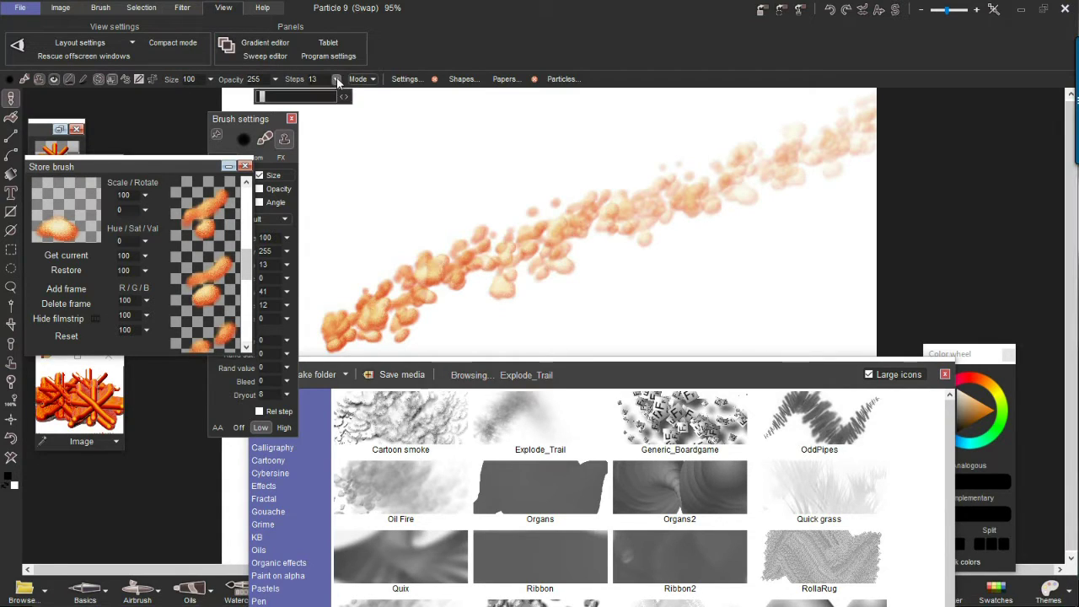
{"action": "left_click_drag", "start_coordinate": [269, 101], "coordinate": [262, 101]}
{"action": "mouse_move", "coordinate": [434, 160]}
{"action": "left_mouse_down"}
{"action": "mouse_move", "coordinate": [761, 176]}
{"action": "mouse_move", "coordinate": [817, 303]}
{"action": "left_mouse_up"}
{"action": "mouse_move", "coordinate": [815, 265]}
{"action": "left_mouse_down"}
{"action": "mouse_move", "coordinate": [571, 277]}
{"action": "mouse_move", "coordinate": [324, 207]}
{"action": "left_mouse_up"}
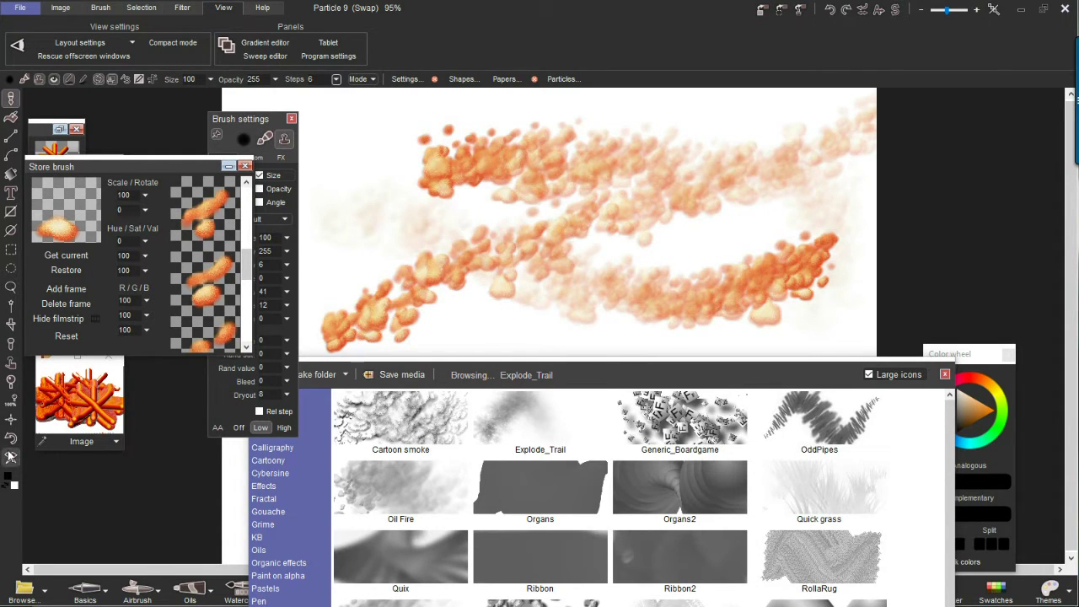
{"action": "left_click", "coordinate": [10, 460]}
{"action": "mouse_move", "coordinate": [845, 200]}
{"action": "left_mouse_down"}
{"action": "mouse_move", "coordinate": [819, 163]}
{"action": "mouse_move", "coordinate": [354, 253]}
{"action": "mouse_move", "coordinate": [323, 272]}
{"action": "left_mouse_up"}
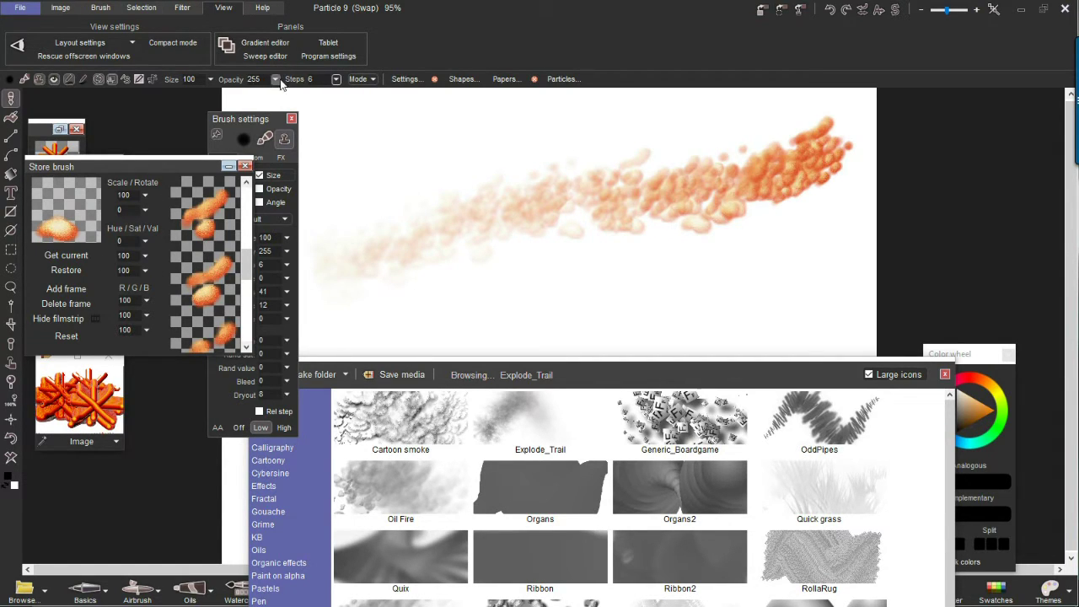
- Set the brush steps to 3 and paint a diagonal smoke plume, clearing the canvas and repeating the stroke
{"action": "left_click", "coordinate": [335, 78]}
{"action": "left_click_drag", "start_coordinate": [314, 97], "coordinate": [230, 100]}
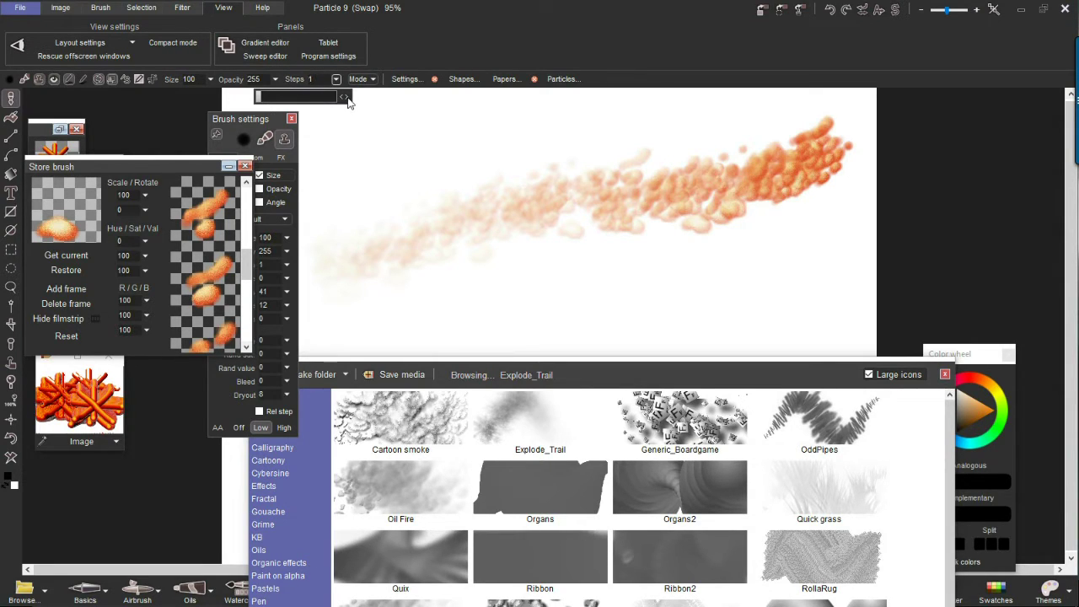
{"action": "mouse_move", "coordinate": [390, 236]}
{"action": "left_mouse_down"}
{"action": "mouse_move", "coordinate": [399, 258]}
{"action": "mouse_move", "coordinate": [733, 121]}
{"action": "left_mouse_up"}
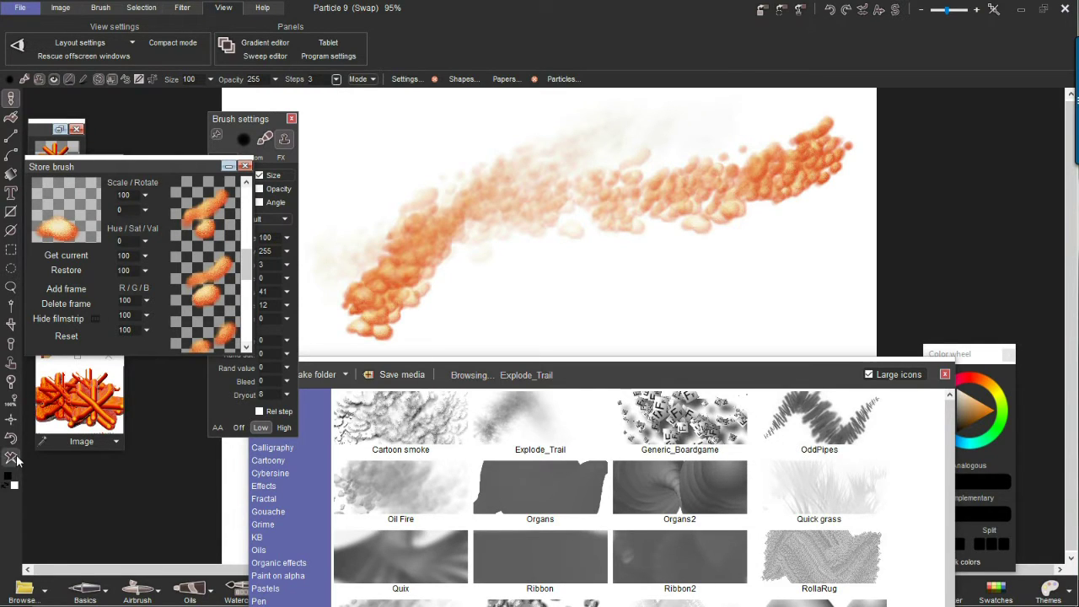
{"action": "left_click", "coordinate": [15, 457]}
{"action": "left_click_drag", "start_coordinate": [389, 304], "coordinate": [387, 300]}
{"action": "left_click_drag", "start_coordinate": [576, 199], "coordinate": [675, 137]}
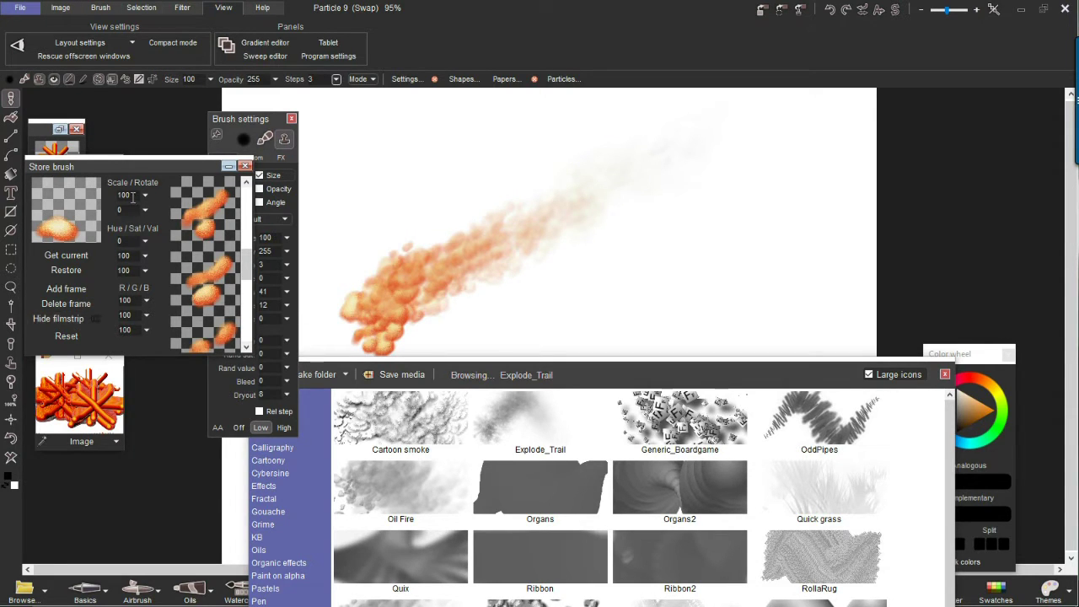
- Hide the filmstrip in the Store brush window and move that window over the canvas's right side
{"action": "mouse_move", "coordinate": [96, 164]}
{"action": "left_mouse_down"}
{"action": "mouse_move", "coordinate": [191, 113]}
{"action": "mouse_move", "coordinate": [151, 115]}
{"action": "left_mouse_up"}
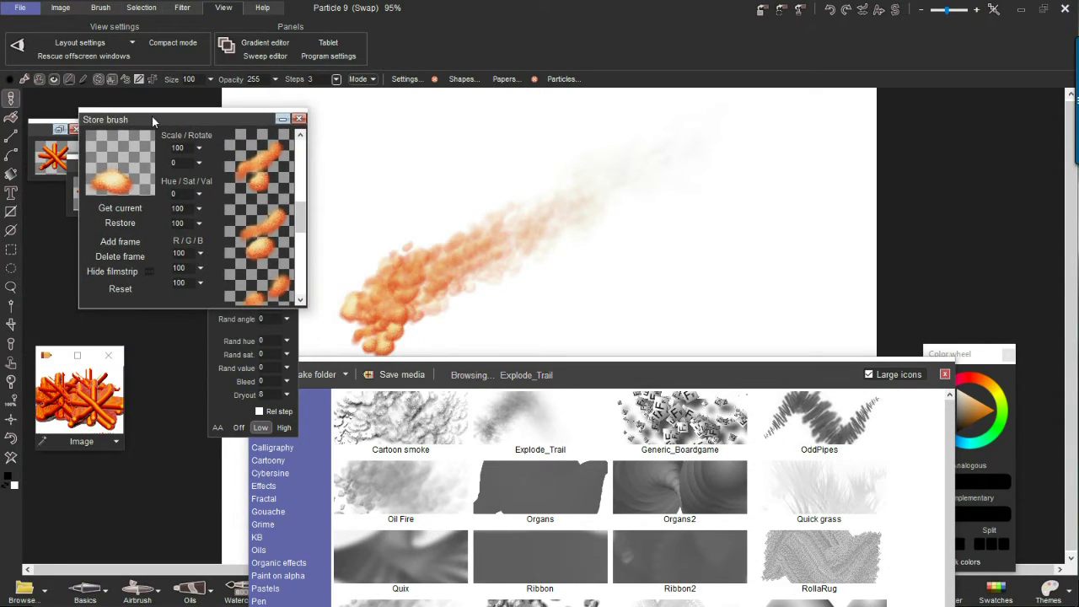
{"action": "left_click", "coordinate": [112, 271]}
{"action": "mouse_move", "coordinate": [150, 116]}
{"action": "left_mouse_down"}
{"action": "mouse_move", "coordinate": [511, 97]}
{"action": "mouse_move", "coordinate": [778, 109]}
{"action": "left_mouse_up"}
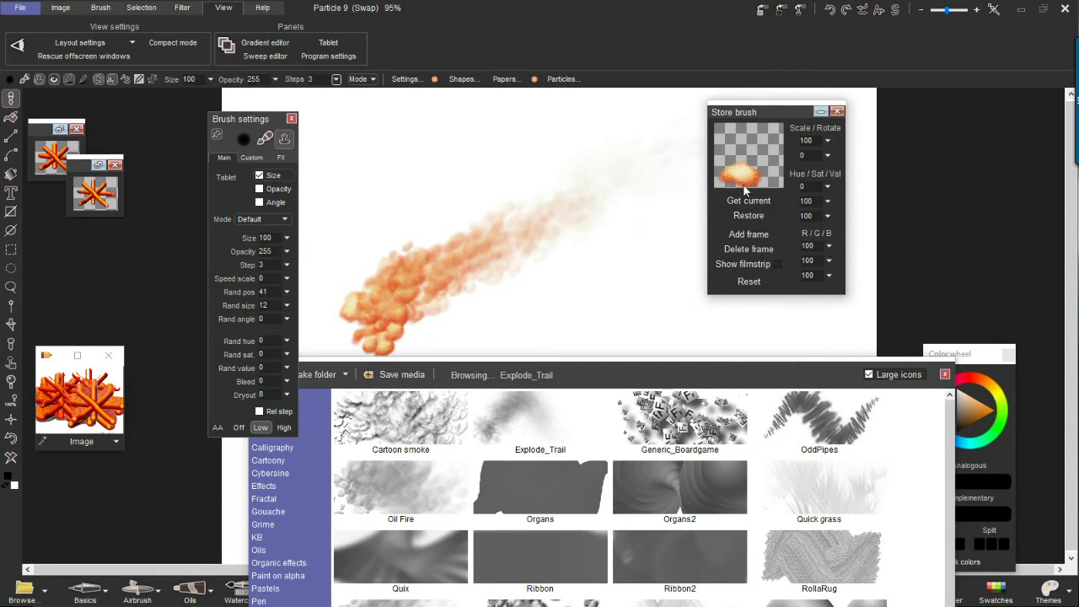
- Set the stored brush's hue to 176 and paint a blue plume beside the orange one
{"action": "left_click", "coordinate": [827, 187]}
{"action": "mouse_move", "coordinate": [790, 205]}
{"action": "left_mouse_down"}
{"action": "mouse_move", "coordinate": [774, 214]}
{"action": "mouse_move", "coordinate": [826, 213]}
{"action": "left_mouse_up"}
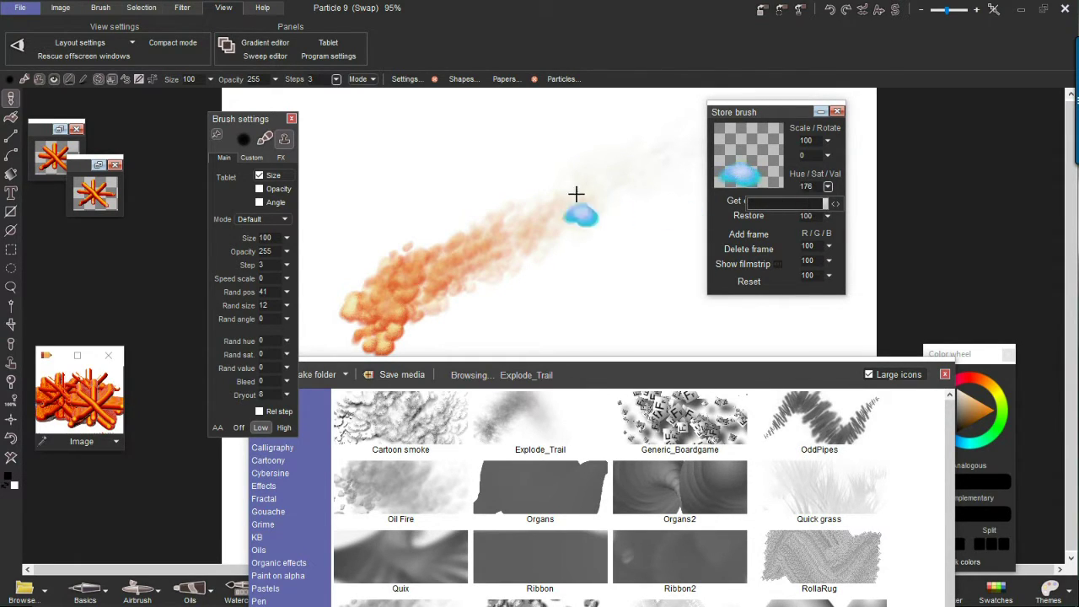
{"action": "mouse_move", "coordinate": [482, 279]}
{"action": "left_mouse_down"}
{"action": "mouse_move", "coordinate": [646, 135]}
{"action": "mouse_move", "coordinate": [687, 124]}
{"action": "left_mouse_up"}
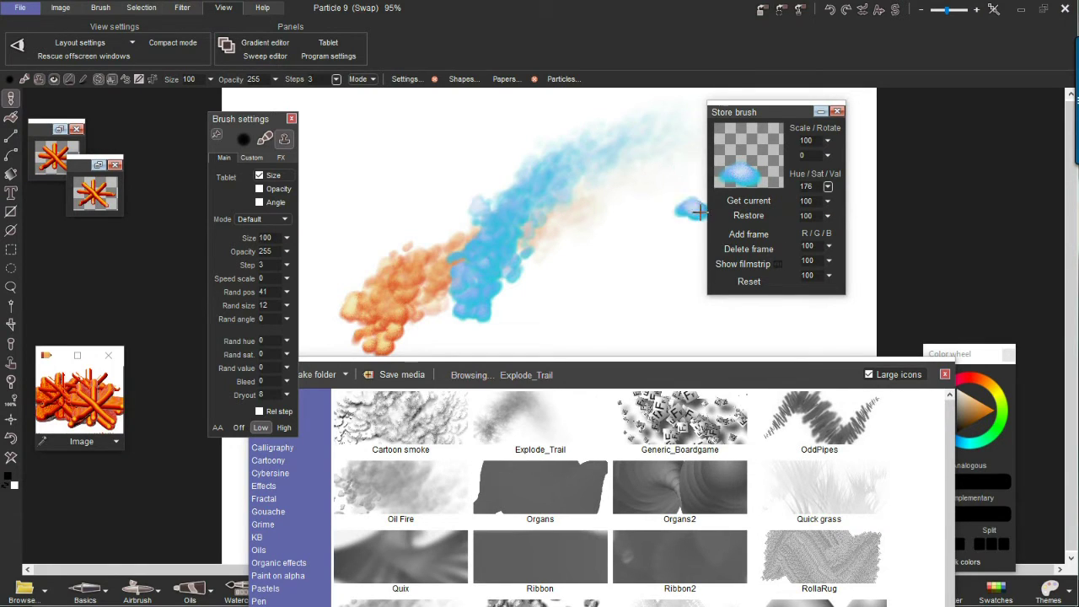
- Set the stored brush's value to 153 and paint a bright cyan plume beside the blue one
{"action": "left_click", "coordinate": [830, 218]}
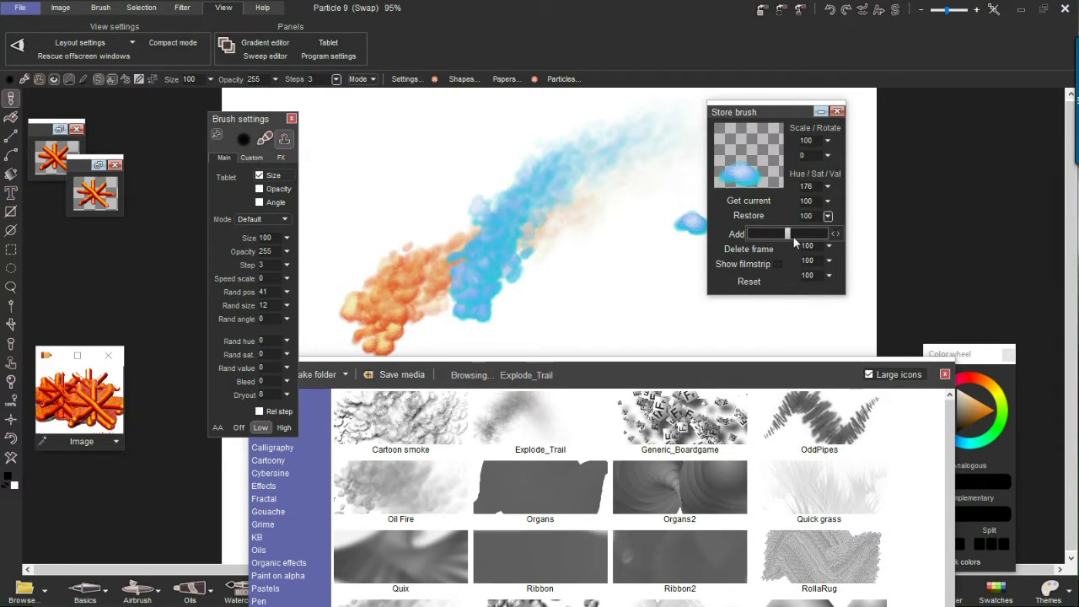
{"action": "mouse_move", "coordinate": [787, 231]}
{"action": "left_mouse_down"}
{"action": "mouse_move", "coordinate": [822, 225]}
{"action": "mouse_move", "coordinate": [785, 234]}
{"action": "mouse_move", "coordinate": [805, 234]}
{"action": "left_mouse_up"}
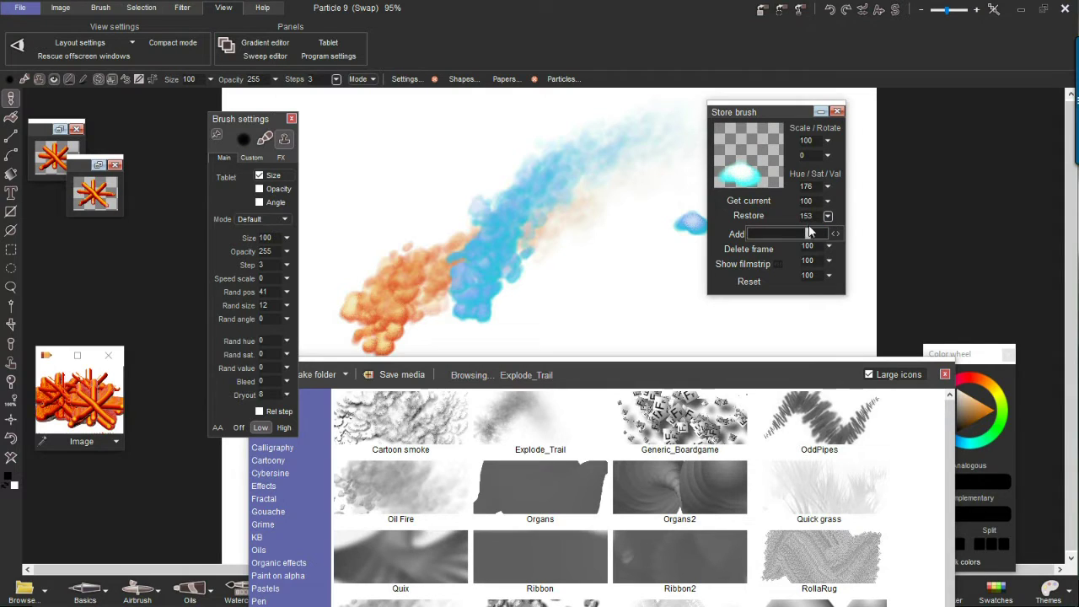
{"action": "left_click_drag", "start_coordinate": [544, 321], "coordinate": [665, 149]}
{"action": "left_click", "coordinate": [689, 212]}
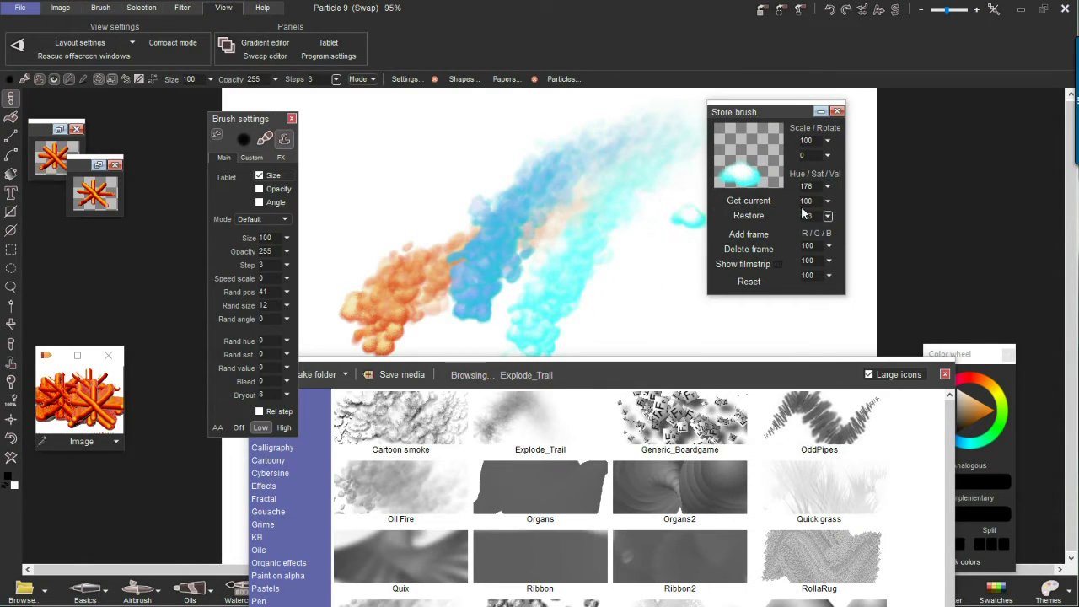
- Set the stored brush's value to 33 and paint a dark teal plume, clearing the canvas and painting it again
{"action": "left_click", "coordinate": [829, 217]}
{"action": "left_click_drag", "start_coordinate": [806, 234], "coordinate": [753, 233]}
{"action": "mouse_move", "coordinate": [531, 330]}
{"action": "left_mouse_down"}
{"action": "mouse_move", "coordinate": [536, 268]}
{"action": "mouse_move", "coordinate": [680, 113]}
{"action": "left_mouse_up"}
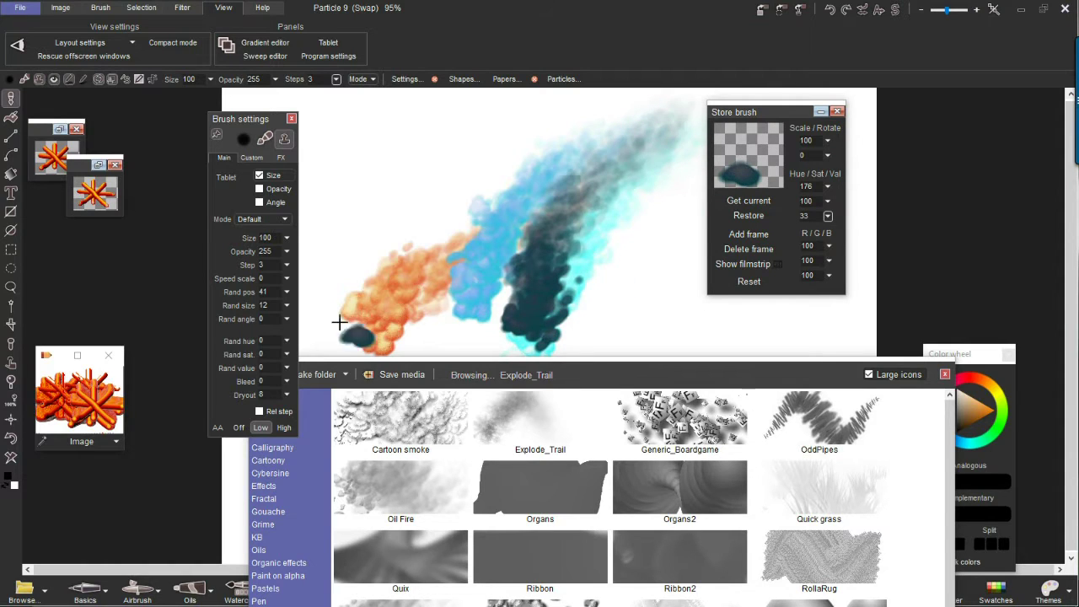
{"action": "left_click", "coordinate": [11, 456]}
{"action": "mouse_move", "coordinate": [375, 333]}
{"action": "left_mouse_down"}
{"action": "mouse_move", "coordinate": [450, 255]}
{"action": "mouse_move", "coordinate": [686, 122]}
{"action": "left_mouse_up"}
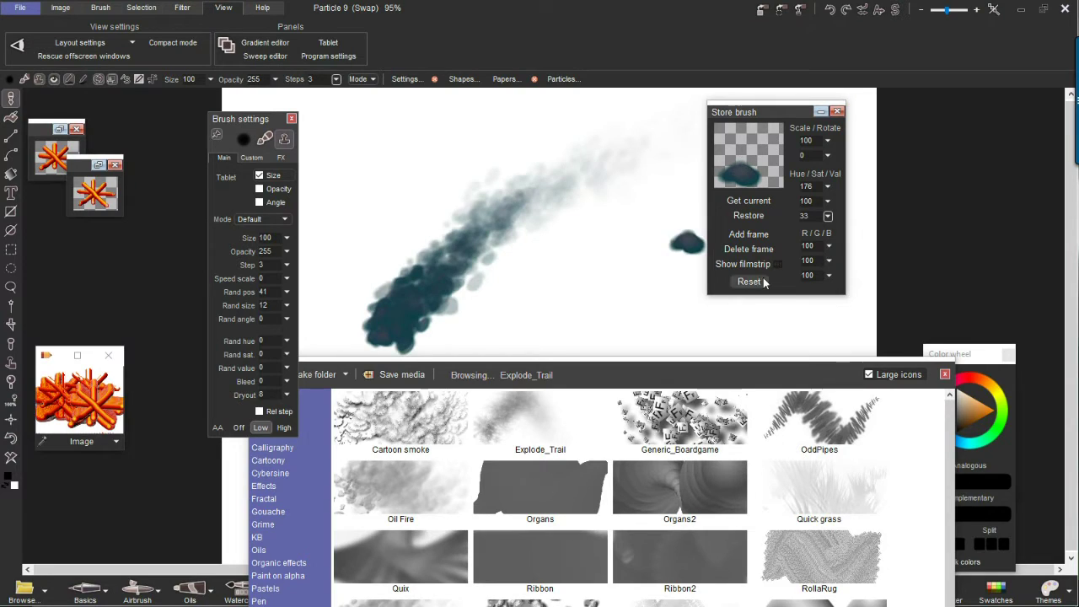
{"action": "left_click", "coordinate": [657, 242]}
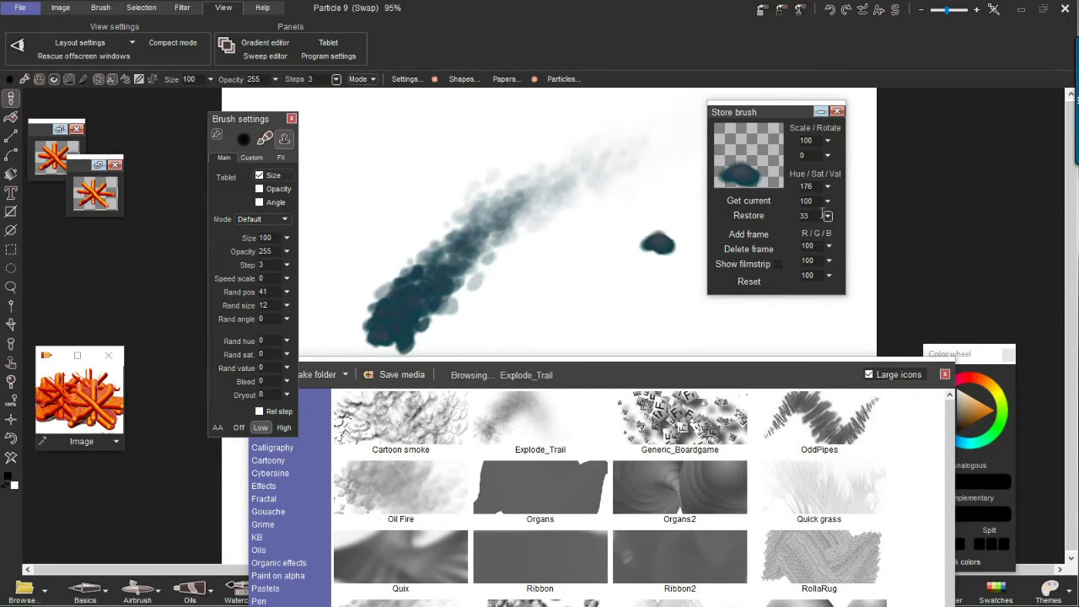
- Set the stored brush's saturation to 200 and paint a navy plume, then a bright blue one with value 127
{"action": "mouse_move", "coordinate": [830, 203]}
{"action": "left_mouse_down"}
{"action": "mouse_move", "coordinate": [751, 223]}
{"action": "mouse_move", "coordinate": [832, 221]}
{"action": "left_mouse_up"}
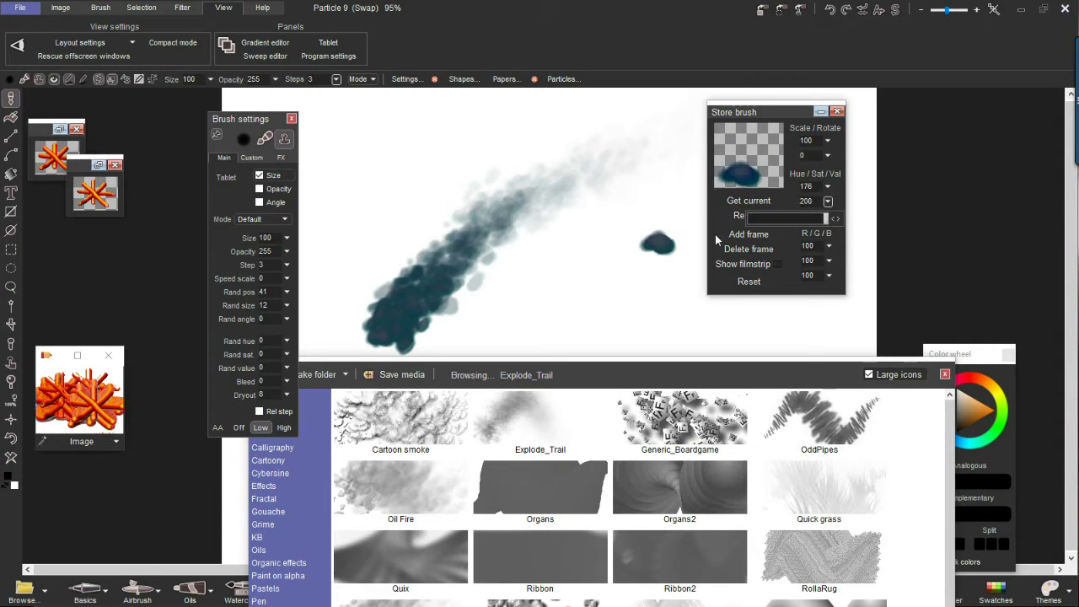
{"action": "left_click_drag", "start_coordinate": [542, 284], "coordinate": [693, 142]}
{"action": "left_click", "coordinate": [827, 216]}
{"action": "mouse_move", "coordinate": [761, 234]}
{"action": "left_mouse_down"}
{"action": "mouse_move", "coordinate": [810, 229]}
{"action": "mouse_move", "coordinate": [782, 229]}
{"action": "left_mouse_up"}
{"action": "mouse_move", "coordinate": [597, 289]}
{"action": "left_mouse_down"}
{"action": "mouse_move", "coordinate": [686, 137]}
{"action": "mouse_move", "coordinate": [703, 141]}
{"action": "left_mouse_up"}
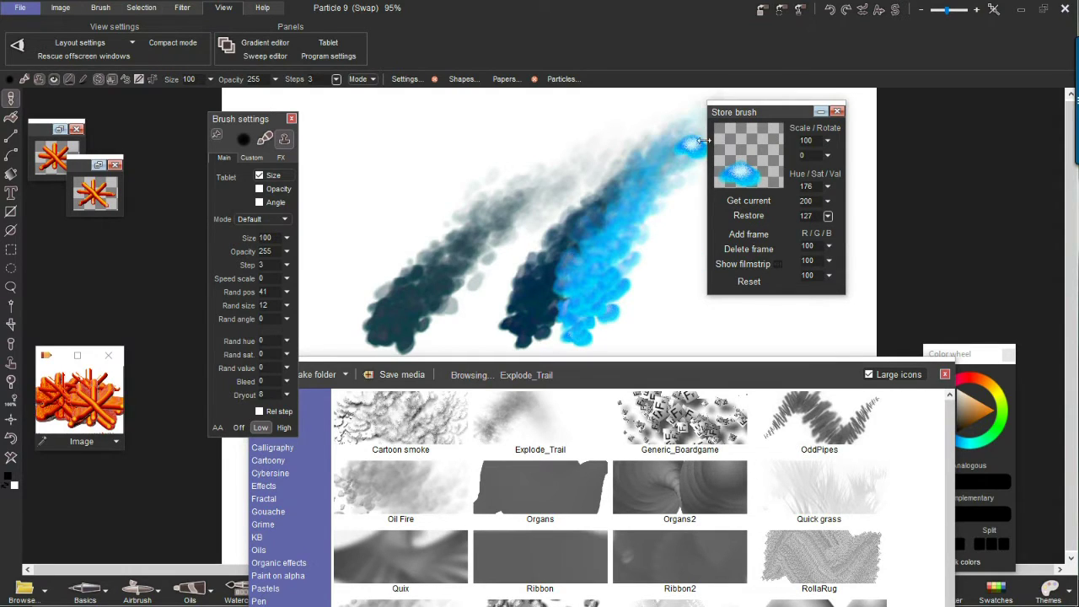
- Set the stored brush's value to 70 and saturation to 25, and paint a grey plume over the dark one
{"action": "left_click", "coordinate": [828, 216]}
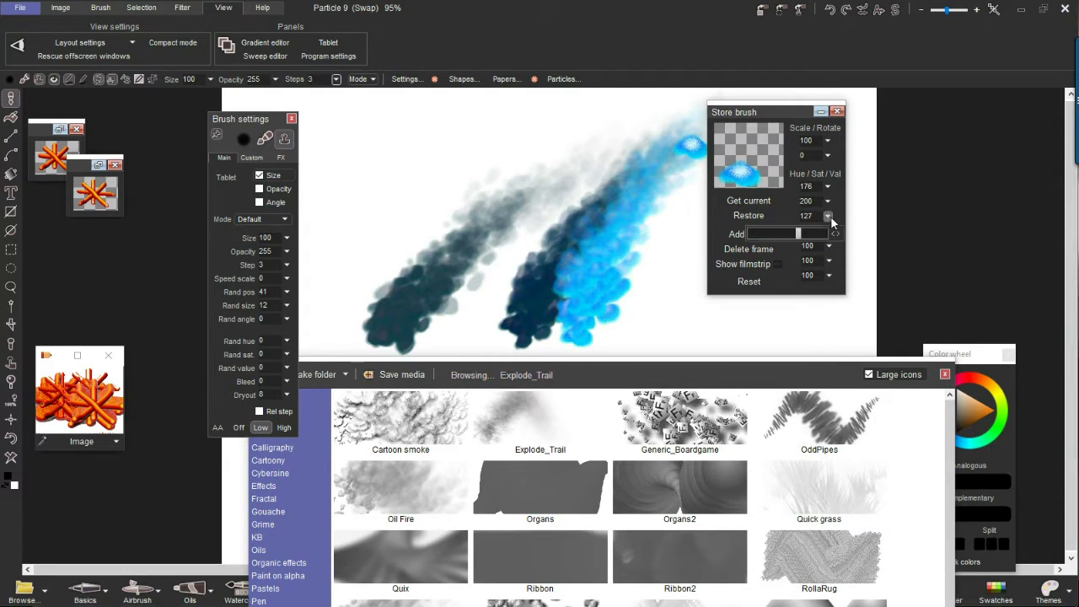
{"action": "left_click_drag", "start_coordinate": [797, 233], "coordinate": [776, 233]}
{"action": "left_click", "coordinate": [828, 202]}
{"action": "left_click_drag", "start_coordinate": [804, 220], "coordinate": [757, 220]}
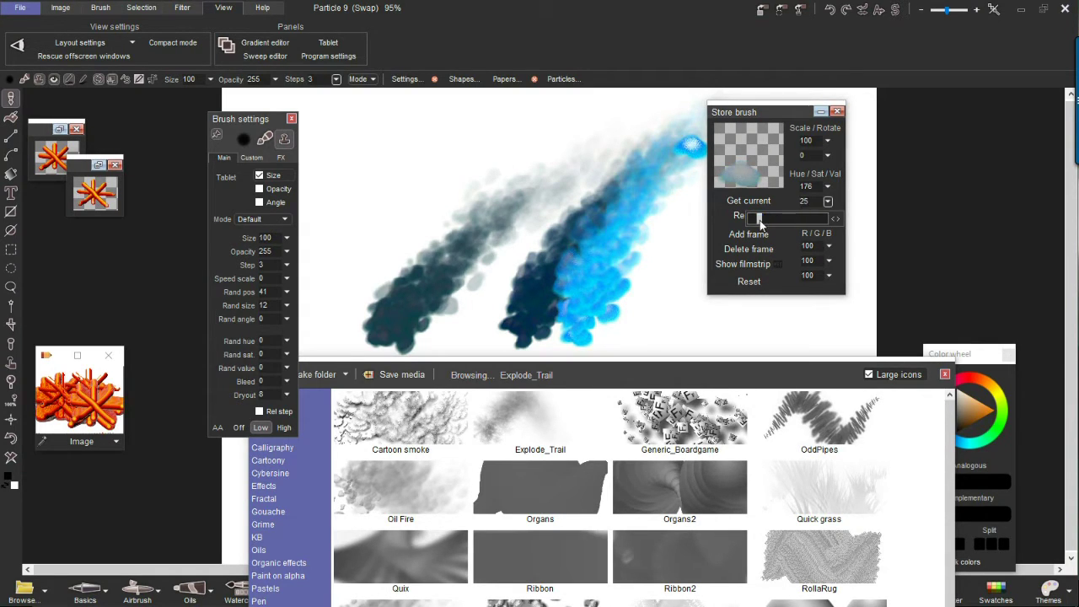
{"action": "left_click_drag", "start_coordinate": [444, 309], "coordinate": [528, 201]}
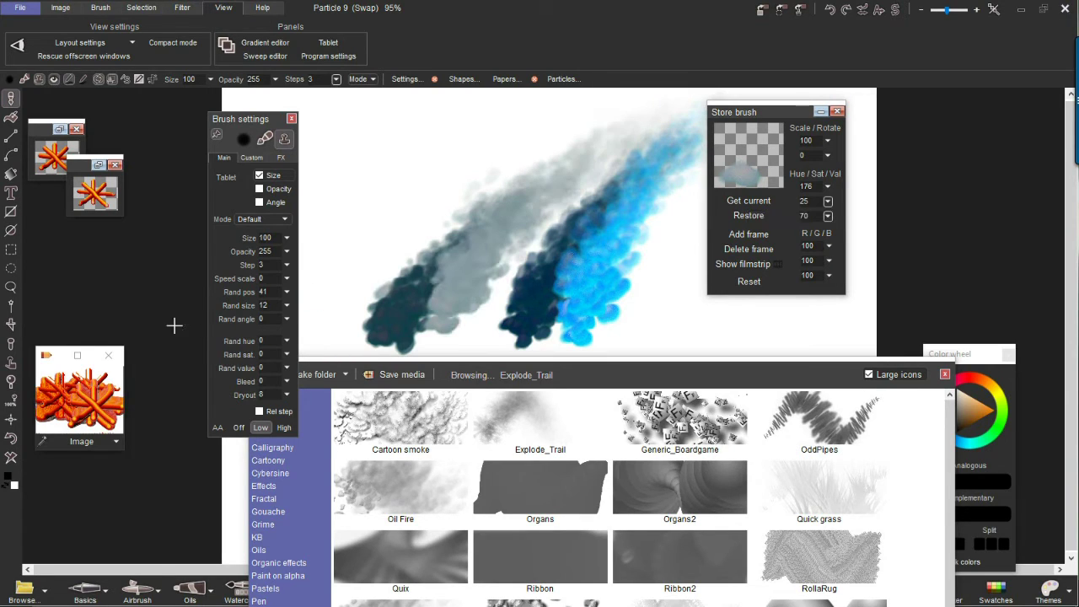
- Clear the canvas and paint two overlapping blue-grey smoke plumes diagonally across it
{"action": "left_click", "coordinate": [11, 457]}
{"action": "mouse_move", "coordinate": [360, 286]}
{"action": "left_mouse_down"}
{"action": "mouse_move", "coordinate": [379, 301]}
{"action": "mouse_move", "coordinate": [581, 157]}
{"action": "mouse_move", "coordinate": [657, 123]}
{"action": "left_mouse_up"}
{"action": "mouse_move", "coordinate": [402, 338]}
{"action": "left_mouse_down"}
{"action": "mouse_move", "coordinate": [457, 283]}
{"action": "mouse_move", "coordinate": [683, 115]}
{"action": "left_mouse_up"}
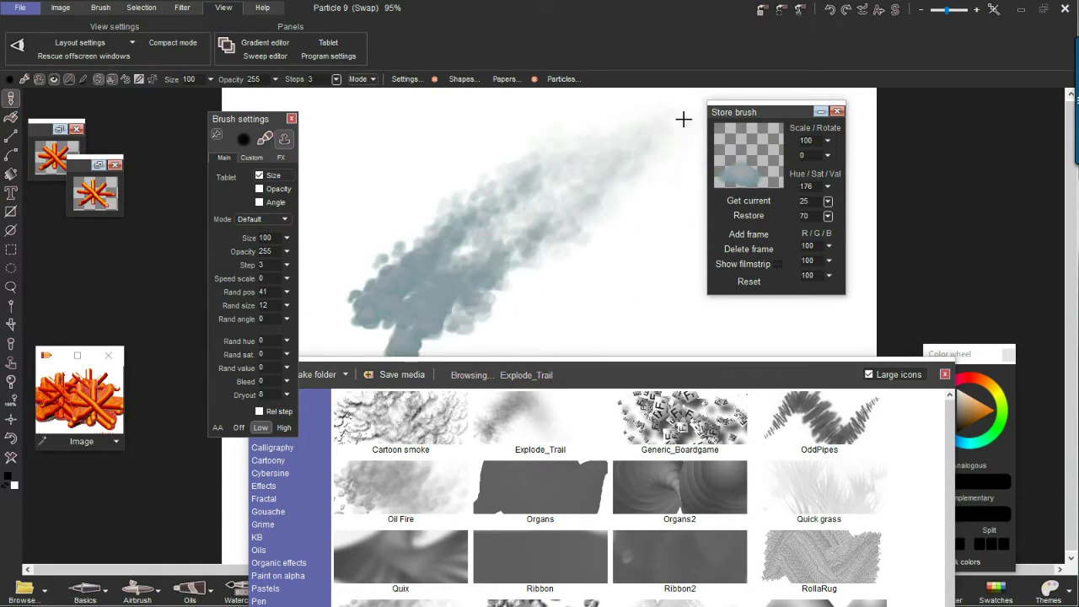
- Close the Store brush and Brush settings windows and move the brush library up over the canvas
{"action": "left_click", "coordinate": [837, 112]}
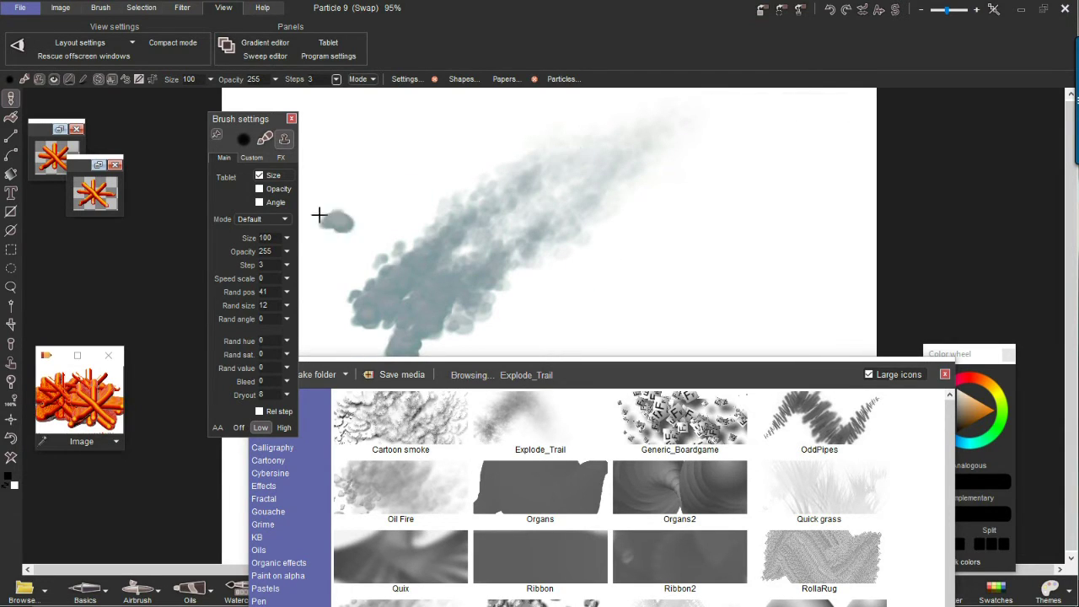
{"action": "left_click", "coordinate": [292, 119]}
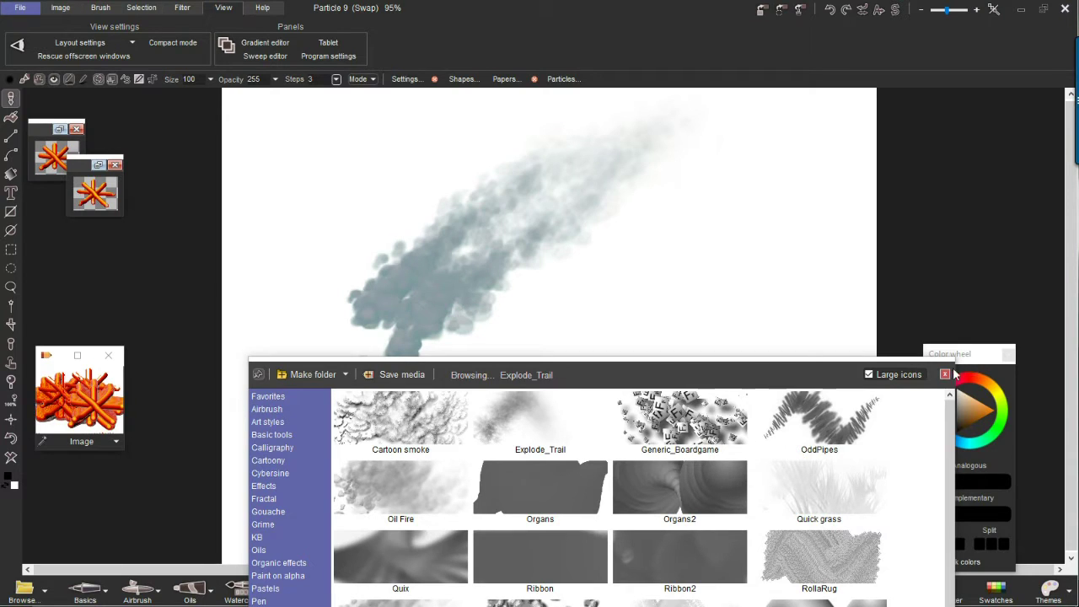
{"action": "mouse_move", "coordinate": [544, 373]}
{"action": "left_mouse_down"}
{"action": "mouse_move", "coordinate": [556, 241]}
{"action": "mouse_move", "coordinate": [525, 177]}
{"action": "mouse_move", "coordinate": [597, 109]}
{"action": "left_mouse_up"}
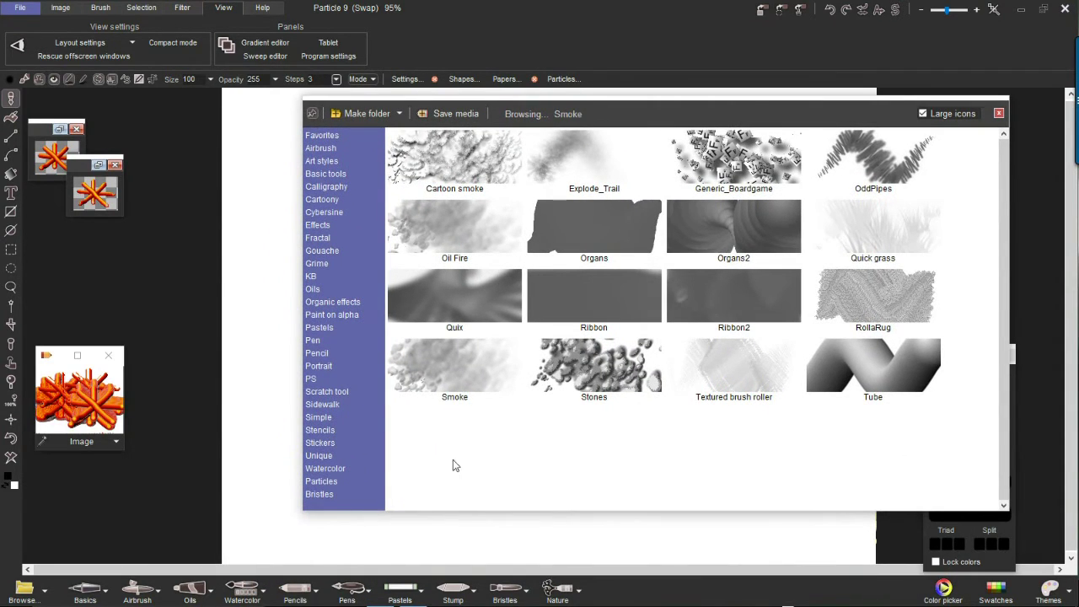
- Browse the Watercolor, Particles and Bristles folders in the brush library
{"action": "left_click", "coordinate": [322, 468]}
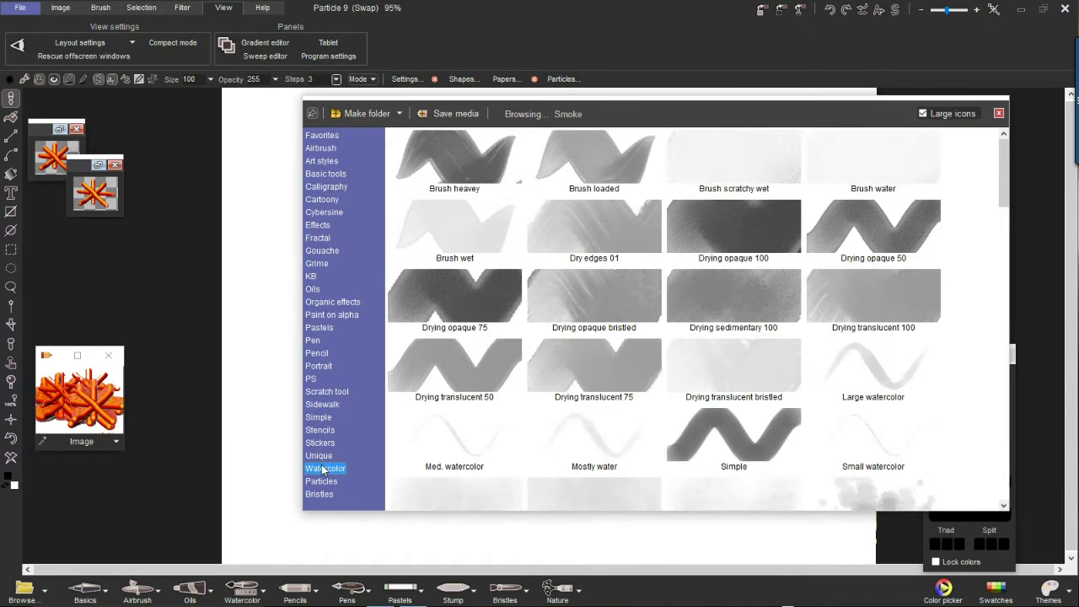
{"action": "left_click", "coordinate": [324, 482]}
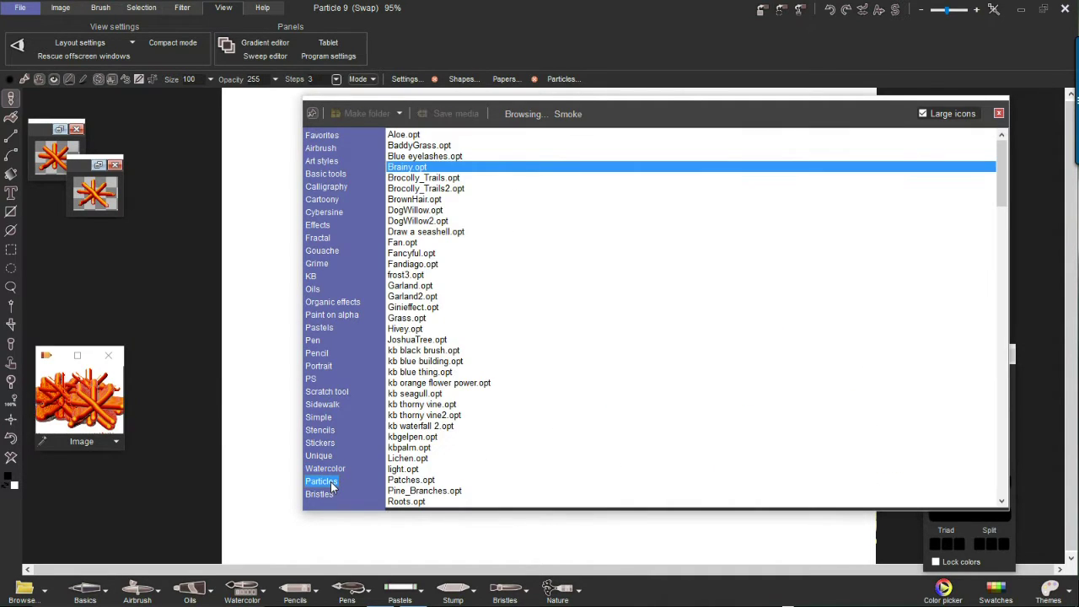
{"action": "left_click", "coordinate": [320, 495]}
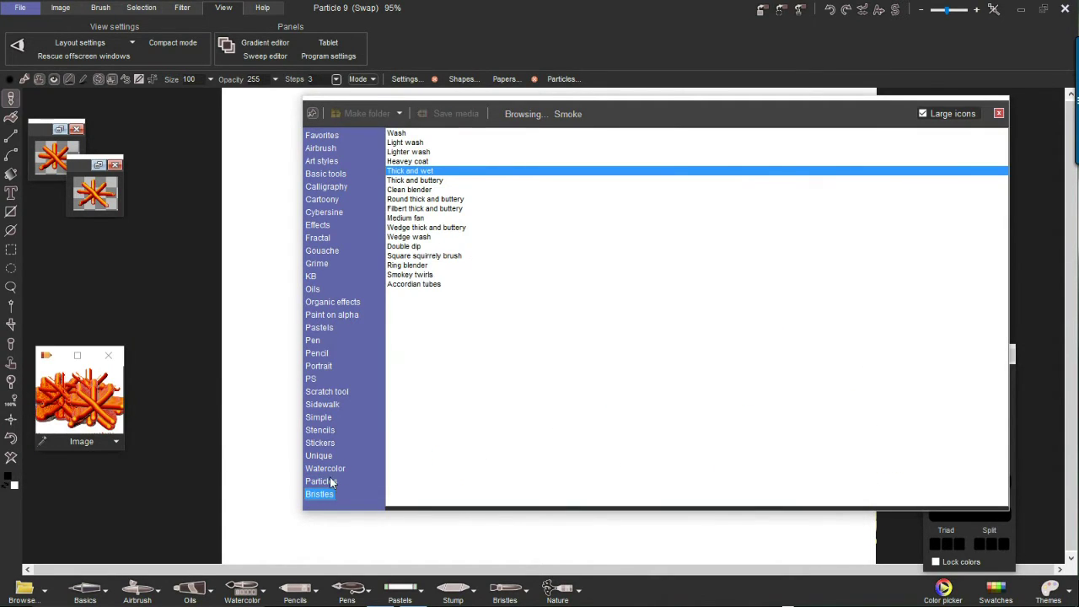
- Check the Particles and Bristles folders again and close the brush library
{"action": "left_click", "coordinate": [324, 481]}
{"action": "left_click", "coordinate": [321, 494]}
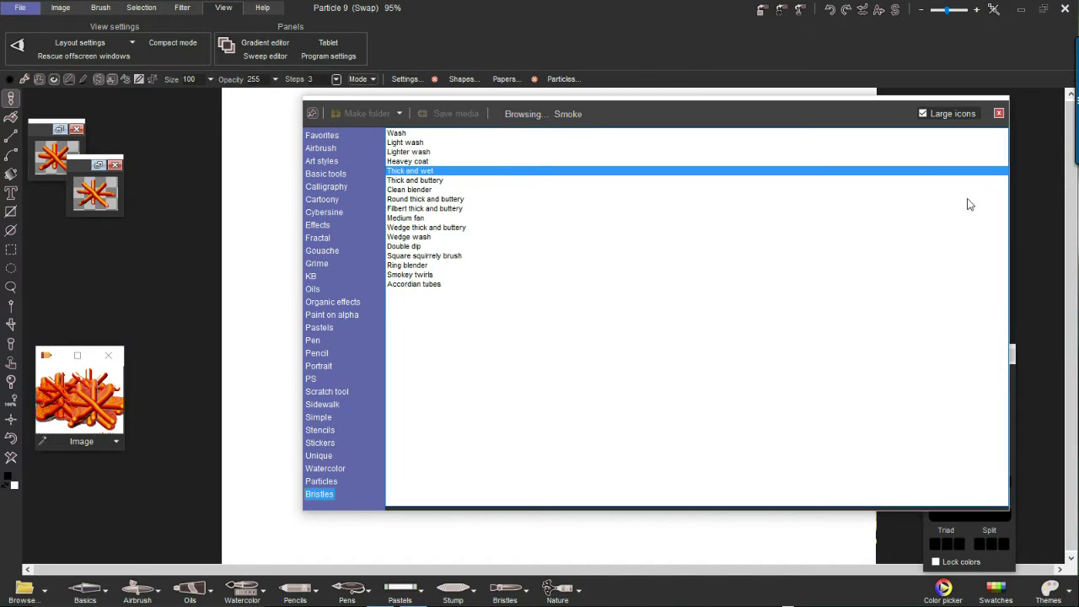
{"action": "left_click", "coordinate": [998, 114]}
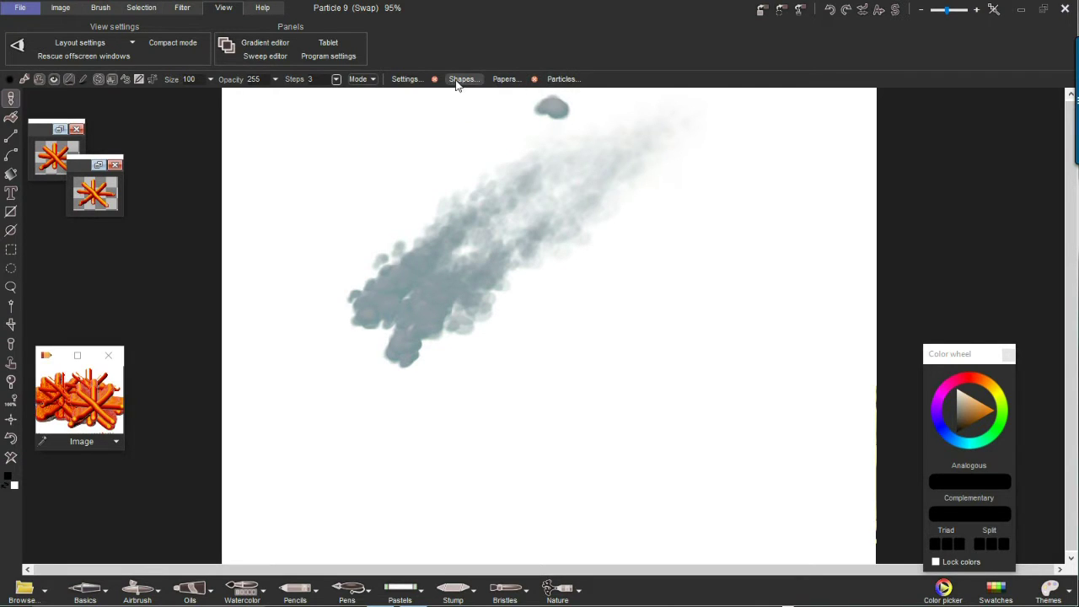
- Open the Particle settings, enable particles, close the Brush settings and move the Particle settings window off the smoke plumes
{"action": "left_click", "coordinate": [406, 79]}
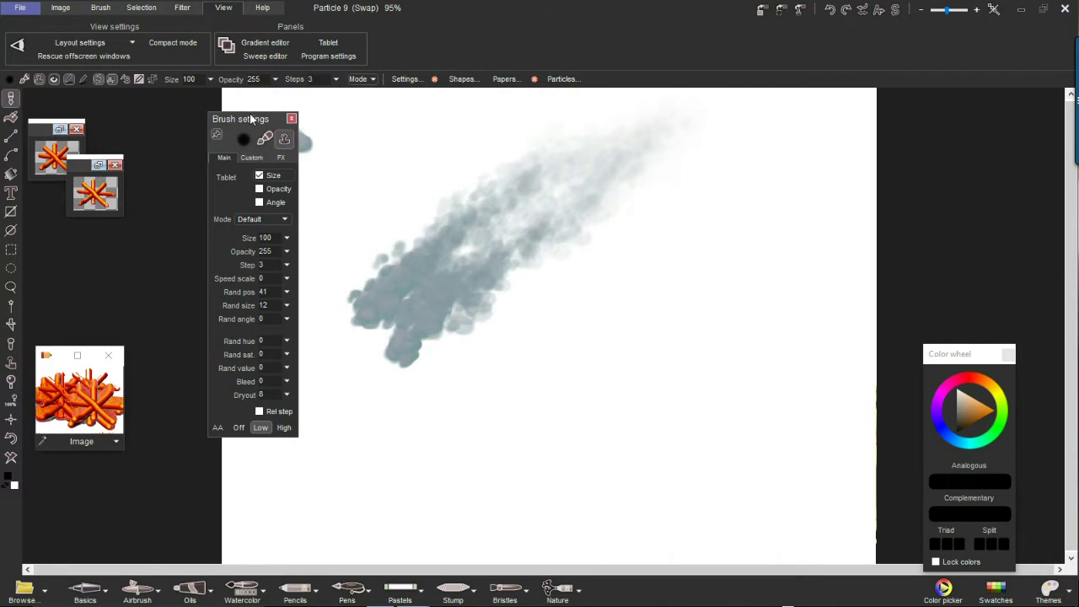
{"action": "left_click_drag", "start_coordinate": [249, 115], "coordinate": [216, 133]}
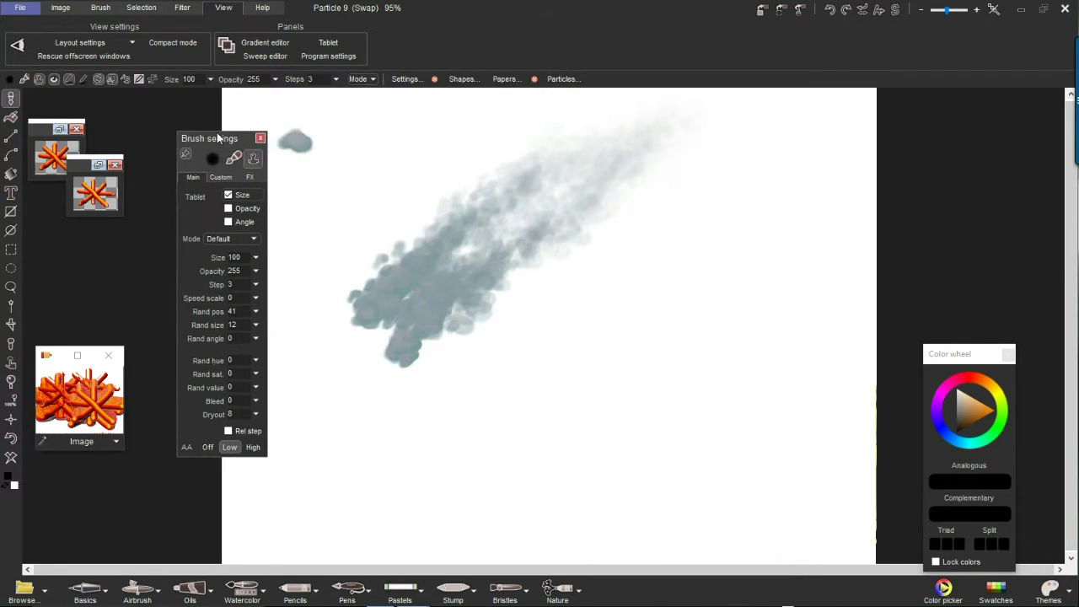
{"action": "left_click", "coordinate": [562, 79]}
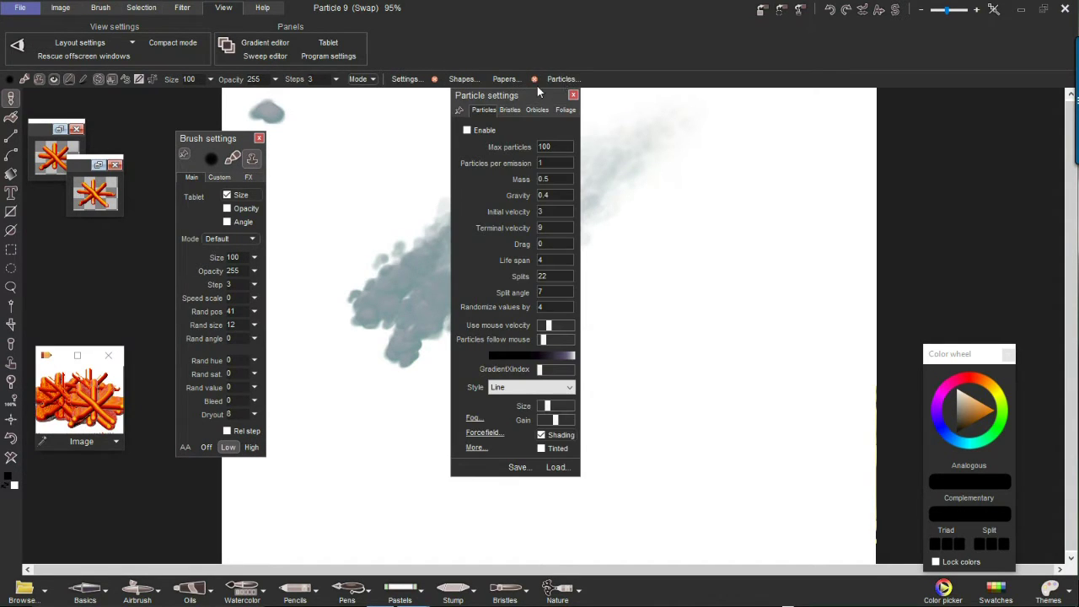
{"action": "left_click_drag", "start_coordinate": [531, 100], "coordinate": [471, 125]}
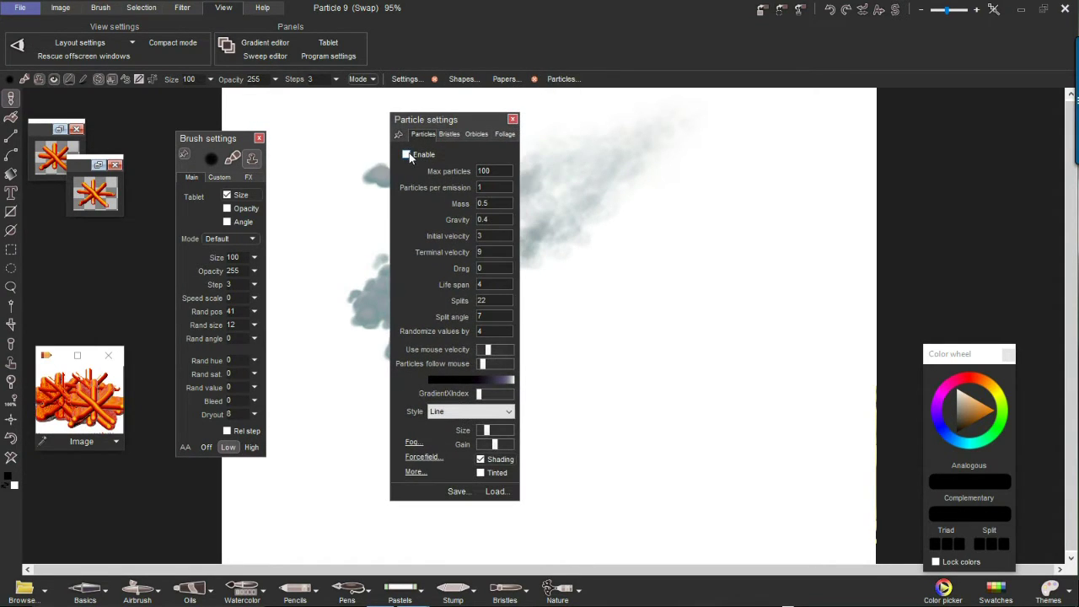
{"action": "left_click", "coordinate": [407, 155]}
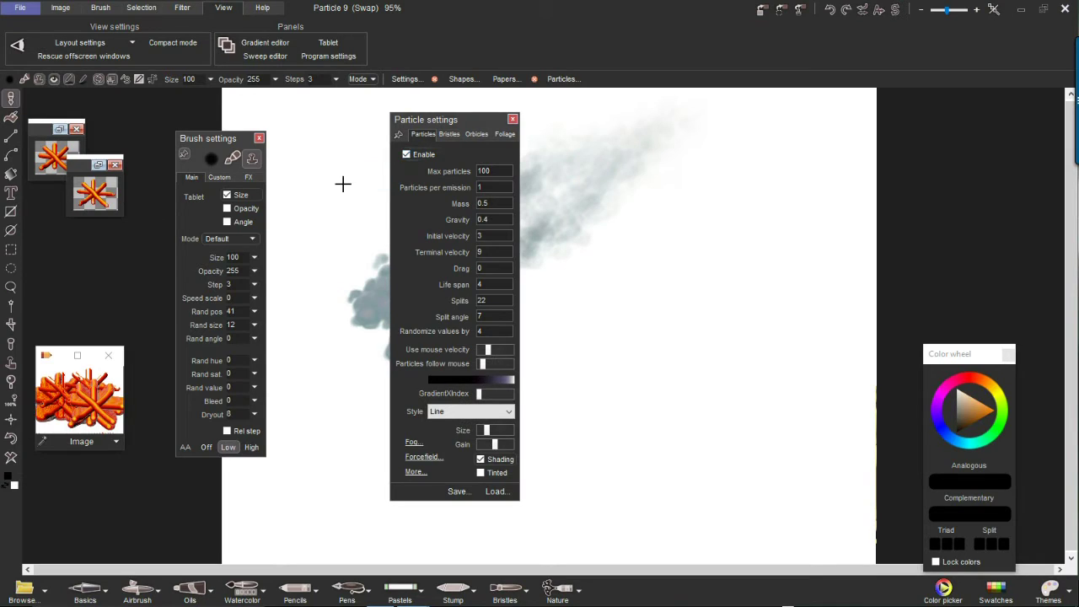
{"action": "left_click", "coordinate": [259, 138]}
{"action": "mouse_move", "coordinate": [417, 119]}
{"action": "left_mouse_down"}
{"action": "mouse_move", "coordinate": [208, 139]}
{"action": "mouse_move", "coordinate": [212, 132]}
{"action": "left_mouse_up"}
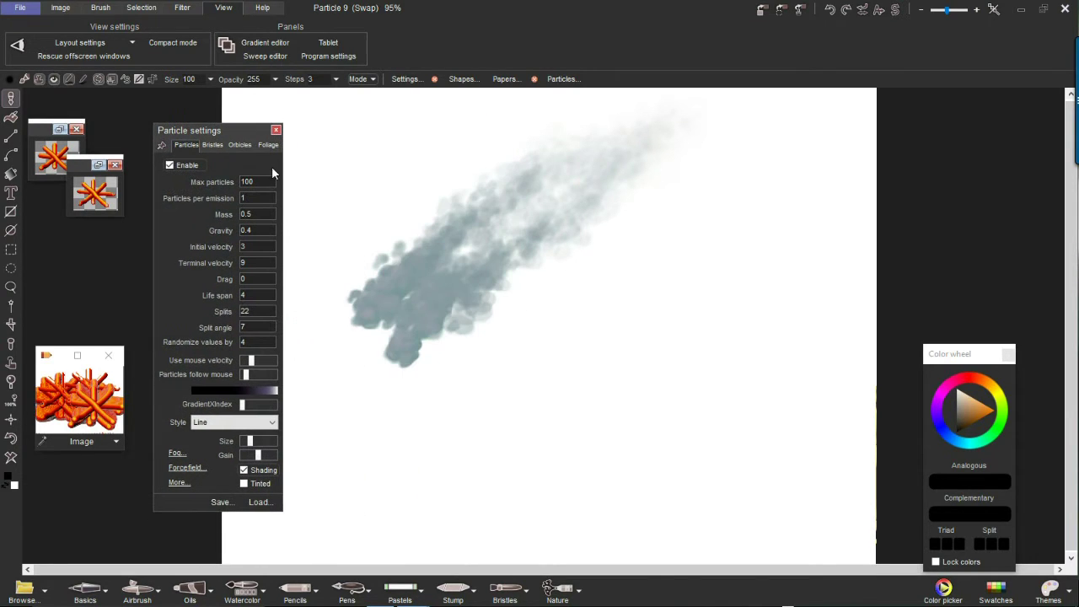
- Look through the Bristles, Orbicles and Foliage settings, and paint black branching particle strokes over the smoke plumes
{"action": "left_click", "coordinate": [213, 145]}
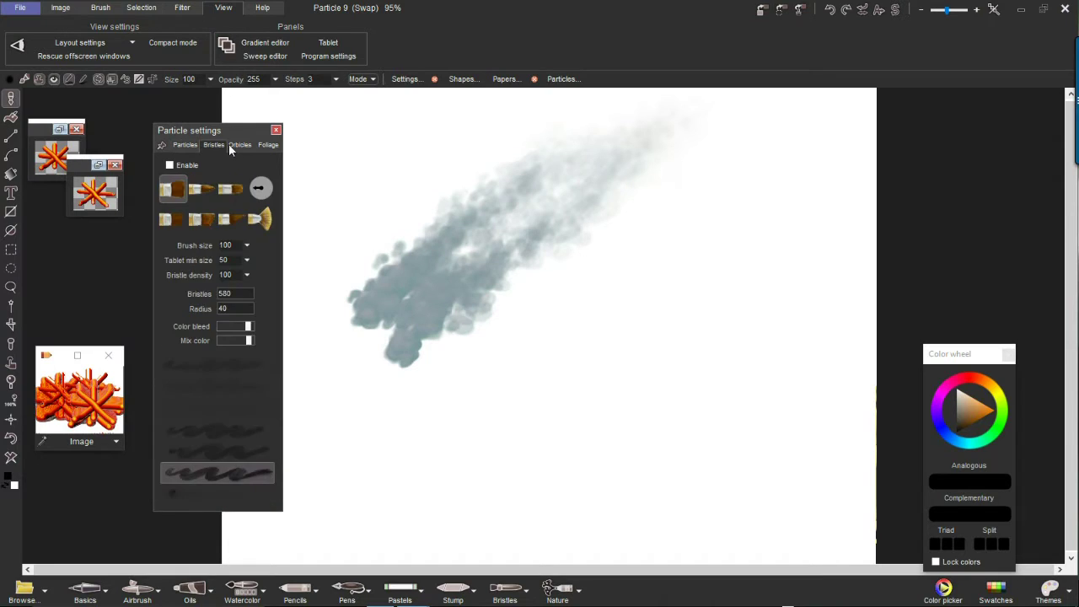
{"action": "left_click", "coordinate": [240, 145]}
{"action": "left_click", "coordinate": [268, 145]}
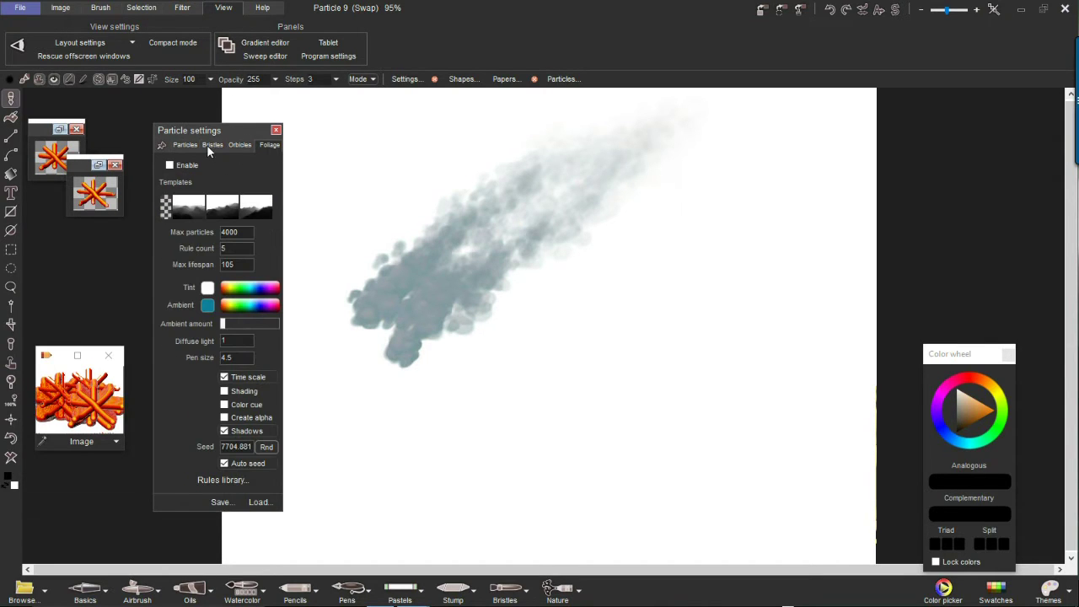
{"action": "left_click", "coordinate": [183, 145]}
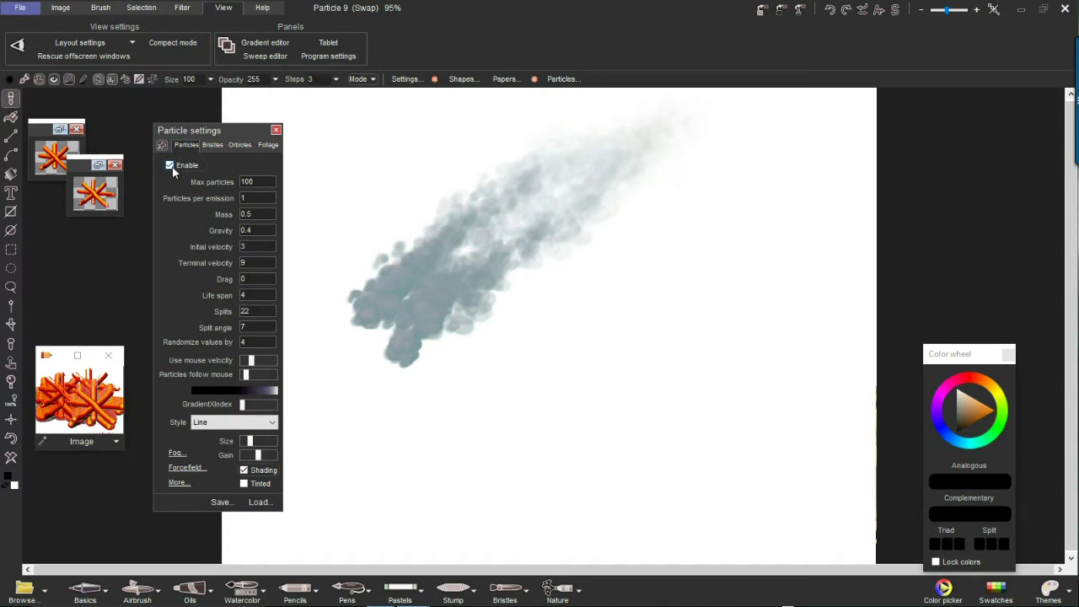
{"action": "mouse_move", "coordinate": [414, 221]}
{"action": "left_mouse_down"}
{"action": "mouse_move", "coordinate": [428, 180]}
{"action": "mouse_move", "coordinate": [556, 320]}
{"action": "mouse_move", "coordinate": [699, 295]}
{"action": "left_mouse_up"}
{"action": "mouse_move", "coordinate": [615, 455]}
{"action": "left_mouse_down"}
{"action": "mouse_move", "coordinate": [439, 439]}
{"action": "mouse_move", "coordinate": [590, 211]}
{"action": "mouse_move", "coordinate": [430, 316]}
{"action": "left_mouse_up"}
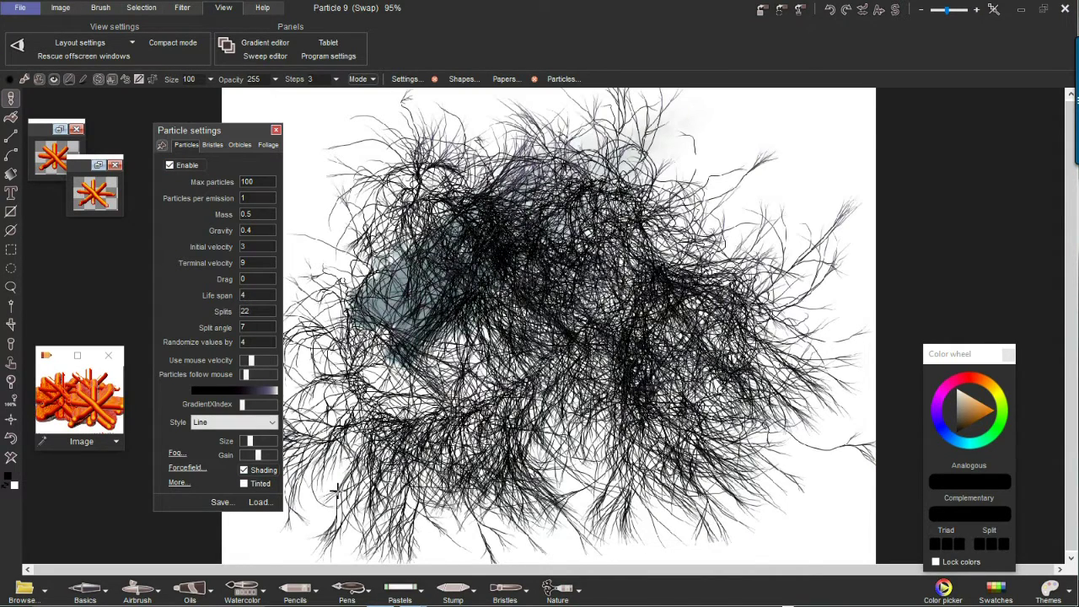
- Load the JoshuaTree.opt particle preset and paint a curved green foliage stroke over the black branches
{"action": "left_click", "coordinate": [259, 502]}
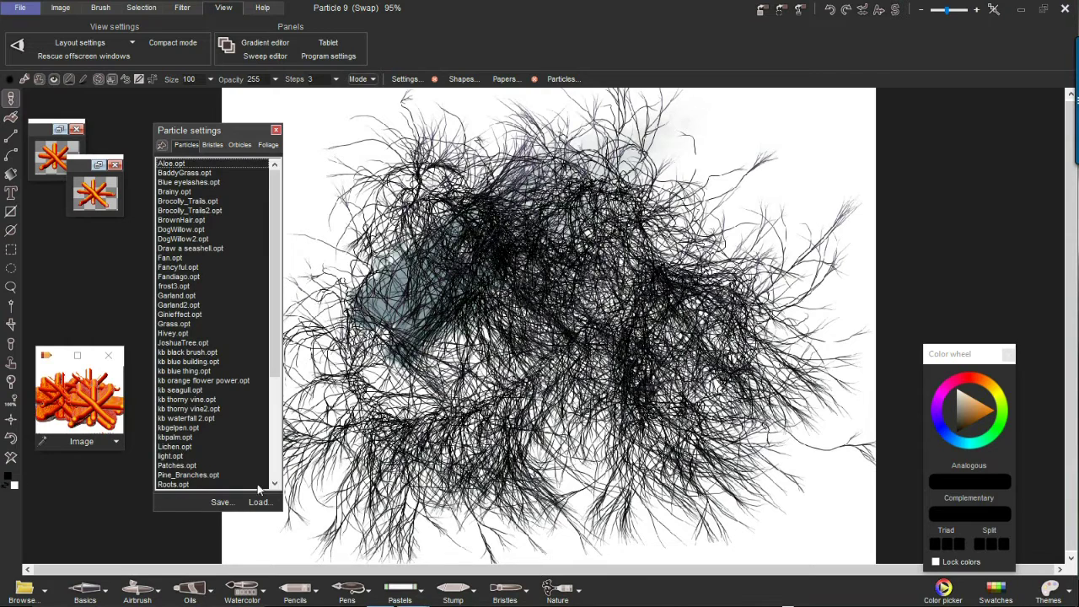
{"action": "left_click", "coordinate": [195, 343]}
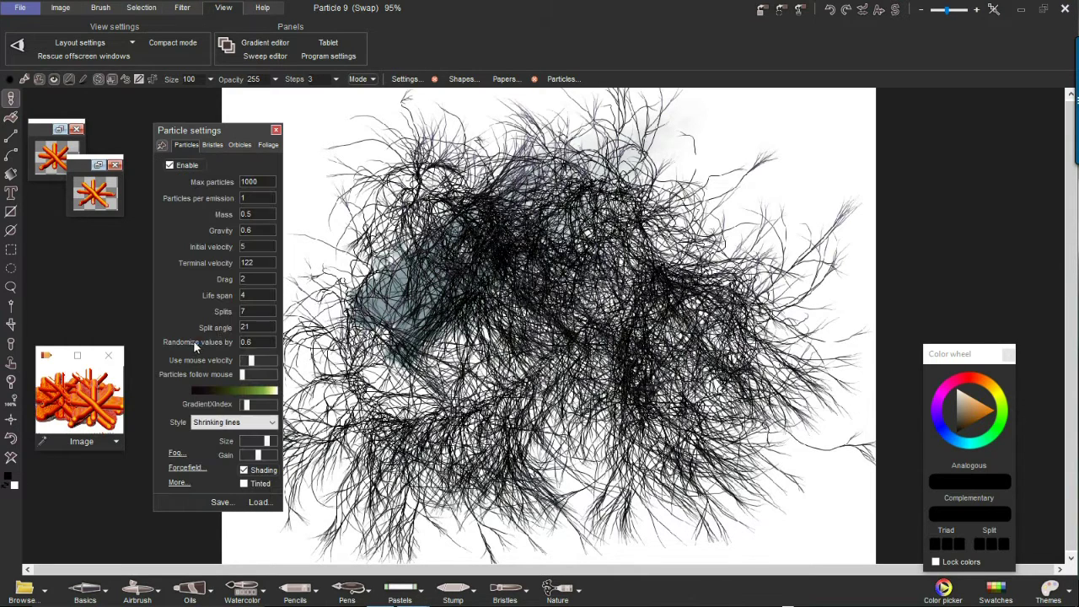
{"action": "mouse_move", "coordinate": [371, 379]}
{"action": "left_mouse_down"}
{"action": "mouse_move", "coordinate": [514, 231]}
{"action": "mouse_move", "coordinate": [783, 337]}
{"action": "mouse_move", "coordinate": [548, 421]}
{"action": "left_mouse_up"}
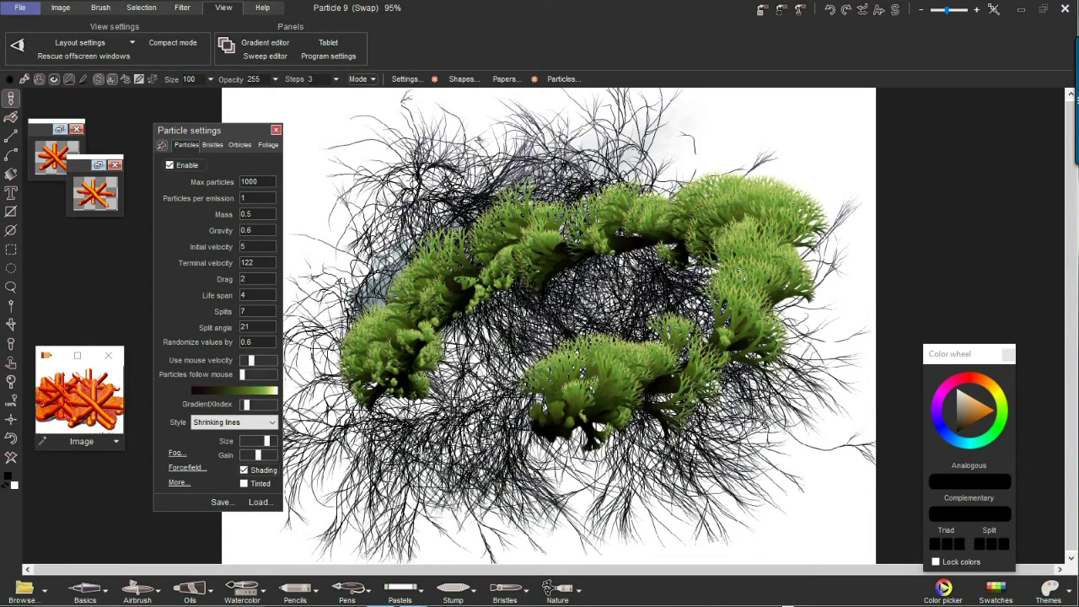
- Load the kb orange flower power.opt particle preset and paint large looping orange strokes across the canvas
{"action": "left_click", "coordinate": [258, 502]}
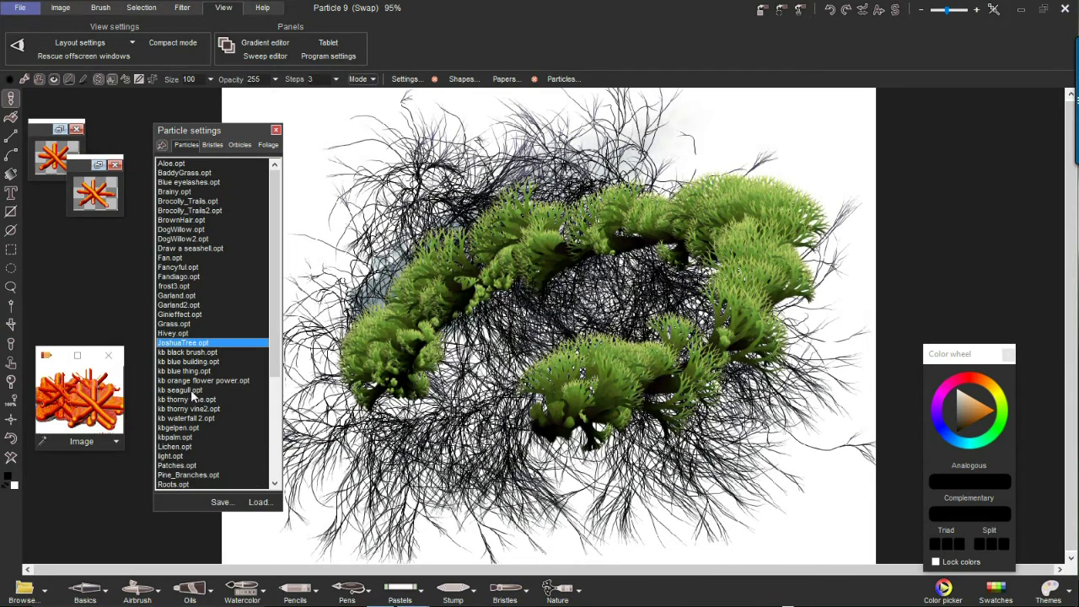
{"action": "left_click", "coordinate": [186, 383]}
{"action": "mouse_move", "coordinate": [402, 226]}
{"action": "left_mouse_down"}
{"action": "mouse_move", "coordinate": [398, 423]}
{"action": "mouse_move", "coordinate": [528, 223]}
{"action": "mouse_move", "coordinate": [477, 108]}
{"action": "mouse_move", "coordinate": [697, 452]}
{"action": "mouse_move", "coordinate": [704, 445]}
{"action": "left_mouse_up"}
- Load the DogWillow.opt particle preset, test it over the orange loops, and paint a winding willow stroke on a cleared canvas
{"action": "left_click", "coordinate": [257, 502]}
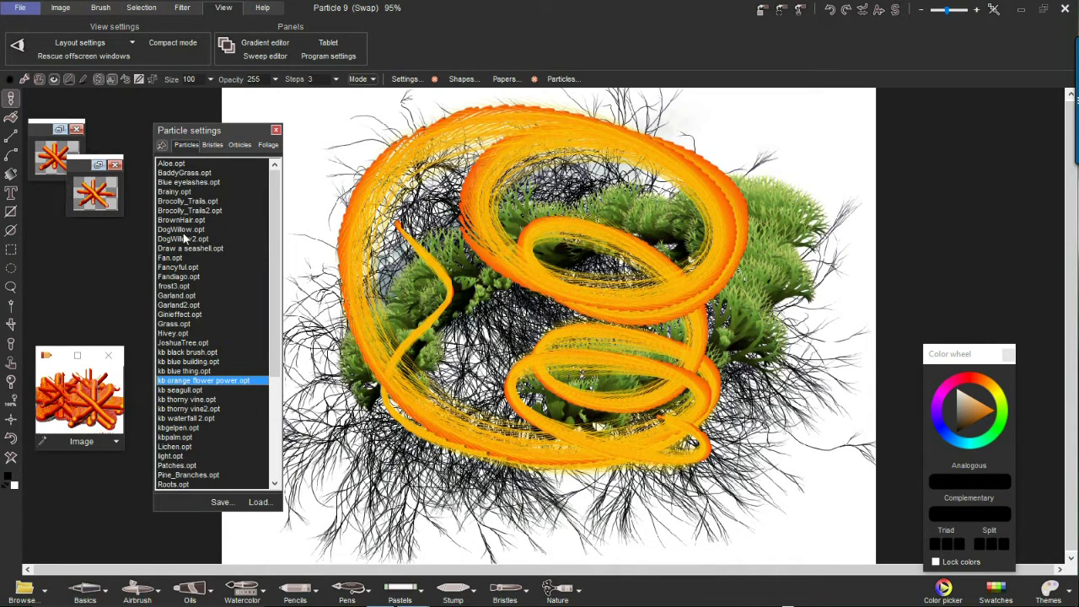
{"action": "left_click", "coordinate": [184, 231]}
{"action": "mouse_move", "coordinate": [492, 358]}
{"action": "left_mouse_down"}
{"action": "mouse_move", "coordinate": [498, 422]}
{"action": "mouse_move", "coordinate": [421, 362]}
{"action": "left_mouse_up"}
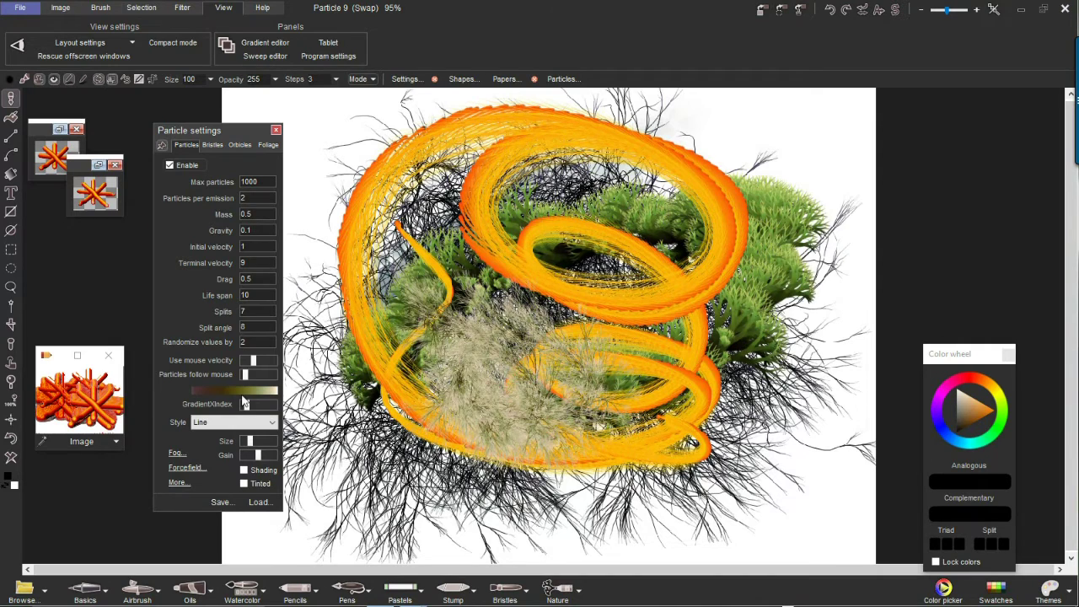
{"action": "left_click", "coordinate": [11, 457]}
{"action": "mouse_move", "coordinate": [400, 472]}
{"action": "left_mouse_down"}
{"action": "mouse_move", "coordinate": [439, 351]}
{"action": "mouse_move", "coordinate": [569, 169]}
{"action": "mouse_move", "coordinate": [462, 181]}
{"action": "left_mouse_up"}
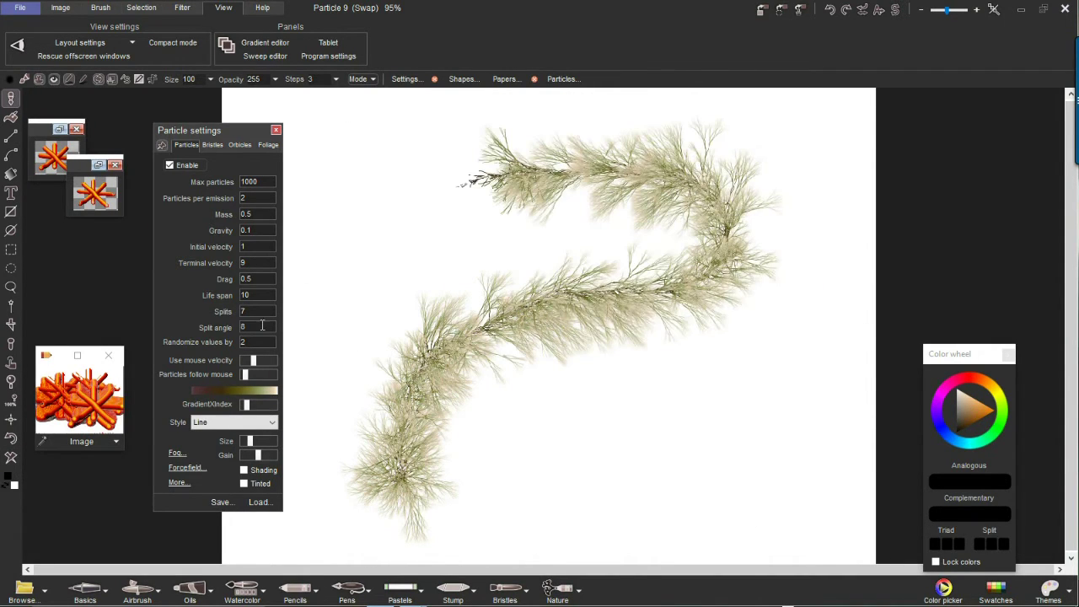
- Load the Ginieffect.opt particle preset and paint red-orange branching strokes over the willow stroke
{"action": "left_click", "coordinate": [260, 502]}
{"action": "double_click", "coordinate": [177, 323]}
{"action": "mouse_move", "coordinate": [399, 247]}
{"action": "left_mouse_down"}
{"action": "mouse_move", "coordinate": [440, 301]}
{"action": "mouse_move", "coordinate": [749, 389]}
{"action": "mouse_move", "coordinate": [424, 185]}
{"action": "mouse_move", "coordinate": [309, 359]}
{"action": "mouse_move", "coordinate": [337, 396]}
{"action": "left_mouse_up"}
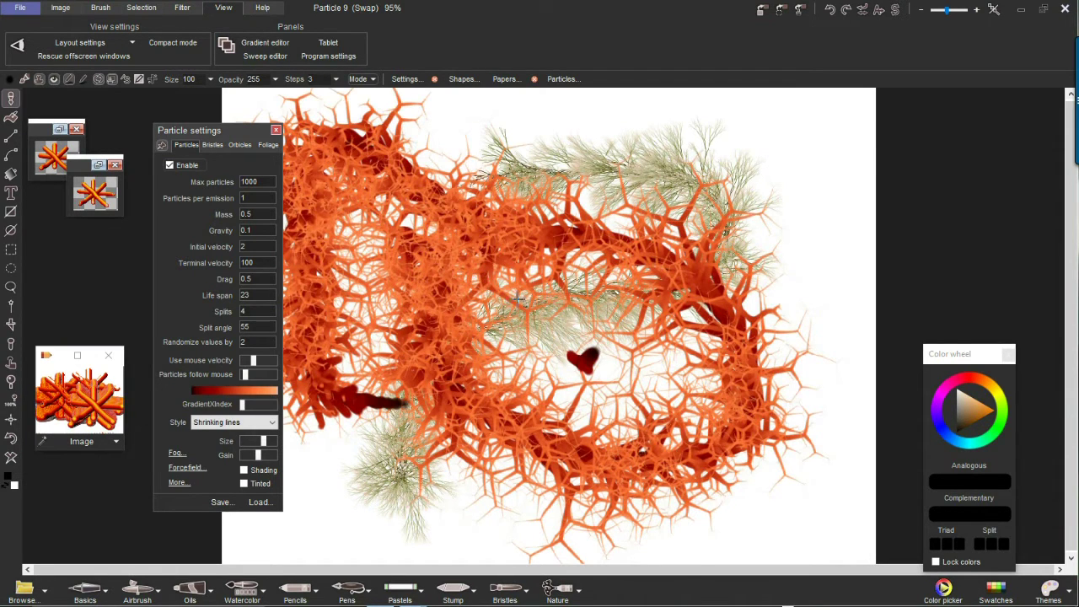
- Load the BaddyGrass.opt particle preset, clear the canvas and paint a wide grass bed, replacing it with a smaller grass mound
{"action": "left_click", "coordinate": [260, 501]}
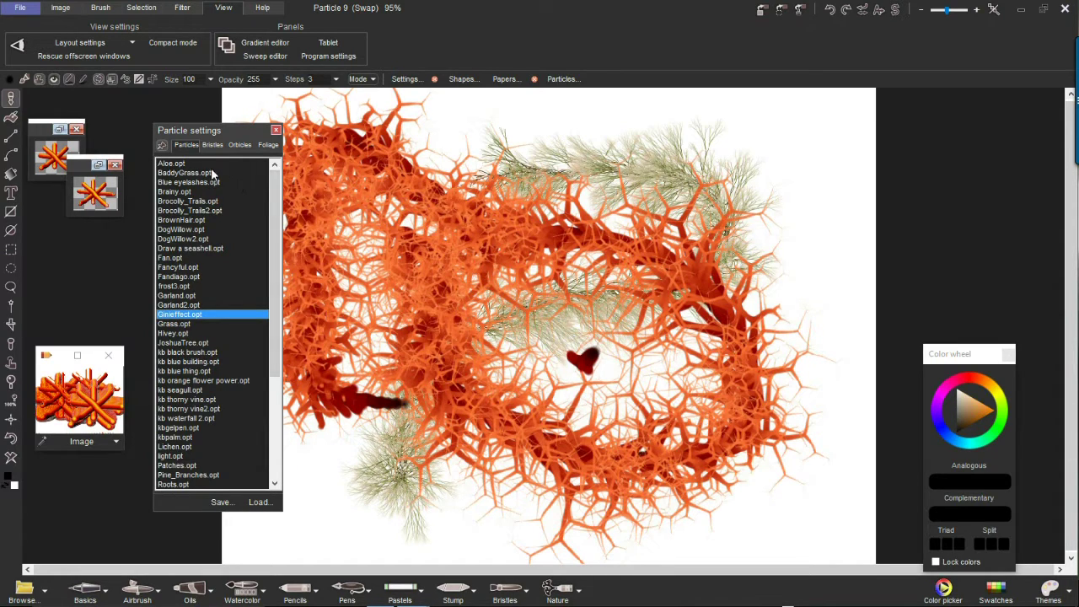
{"action": "double_click", "coordinate": [181, 174]}
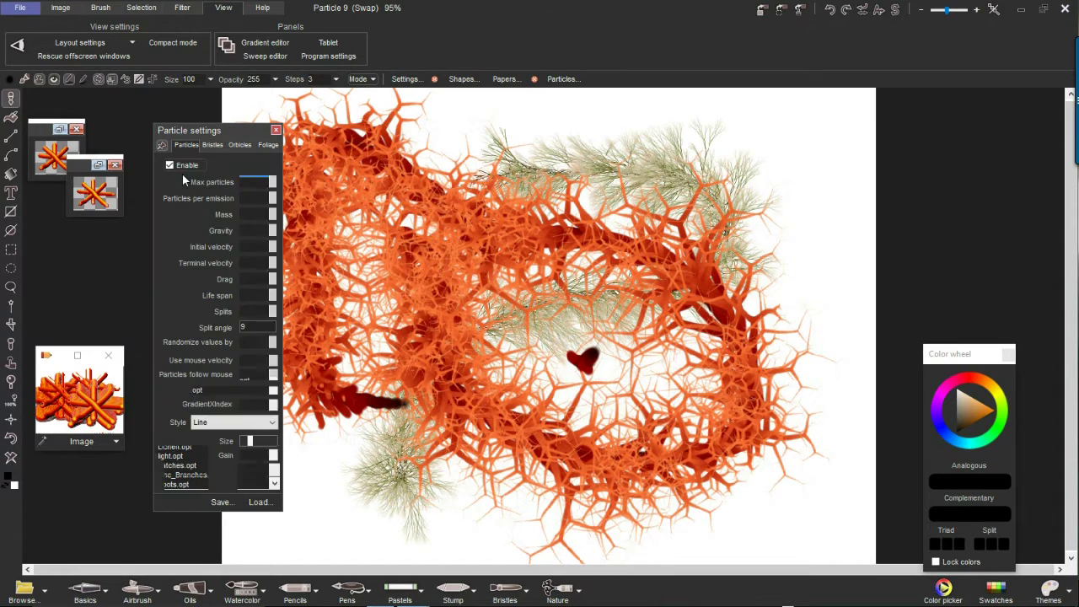
{"action": "left_click", "coordinate": [11, 457]}
{"action": "mouse_move", "coordinate": [638, 332]}
{"action": "left_mouse_down"}
{"action": "mouse_move", "coordinate": [489, 339]}
{"action": "mouse_move", "coordinate": [633, 340]}
{"action": "mouse_move", "coordinate": [597, 378]}
{"action": "mouse_move", "coordinate": [395, 395]}
{"action": "mouse_move", "coordinate": [500, 412]}
{"action": "mouse_move", "coordinate": [686, 380]}
{"action": "mouse_move", "coordinate": [626, 400]}
{"action": "mouse_move", "coordinate": [442, 390]}
{"action": "mouse_move", "coordinate": [646, 402]}
{"action": "mouse_move", "coordinate": [643, 417]}
{"action": "mouse_move", "coordinate": [607, 421]}
{"action": "left_mouse_up"}
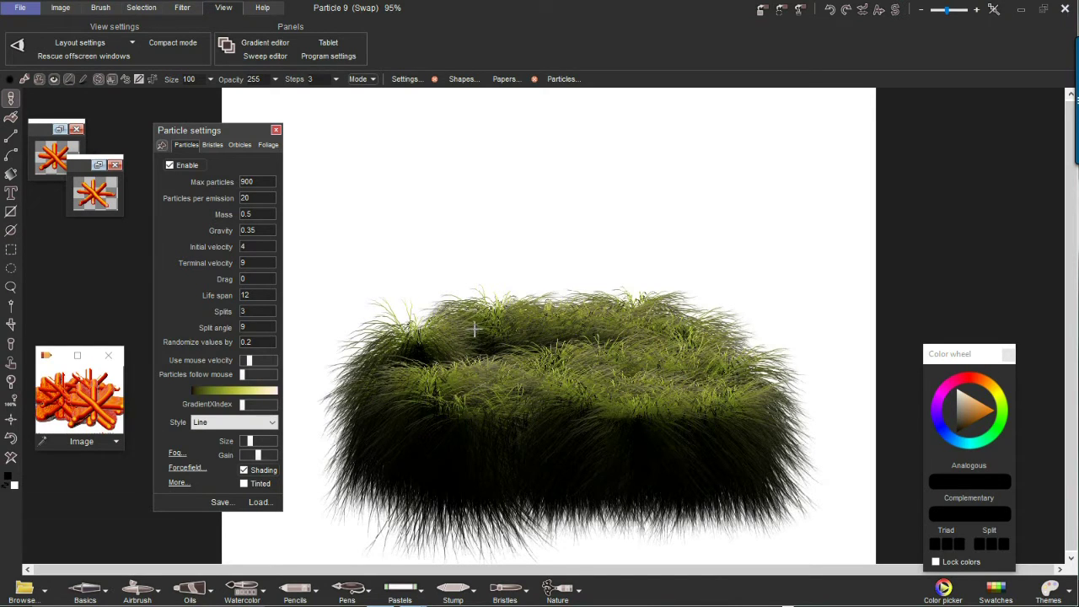
{"action": "left_click", "coordinate": [10, 458]}
{"action": "mouse_move", "coordinate": [544, 346]}
{"action": "left_mouse_down"}
{"action": "mouse_move", "coordinate": [515, 315]}
{"action": "mouse_move", "coordinate": [645, 341]}
{"action": "mouse_move", "coordinate": [552, 344]}
{"action": "mouse_move", "coordinate": [475, 368]}
{"action": "mouse_move", "coordinate": [592, 363]}
{"action": "mouse_move", "coordinate": [561, 316]}
{"action": "left_mouse_up"}
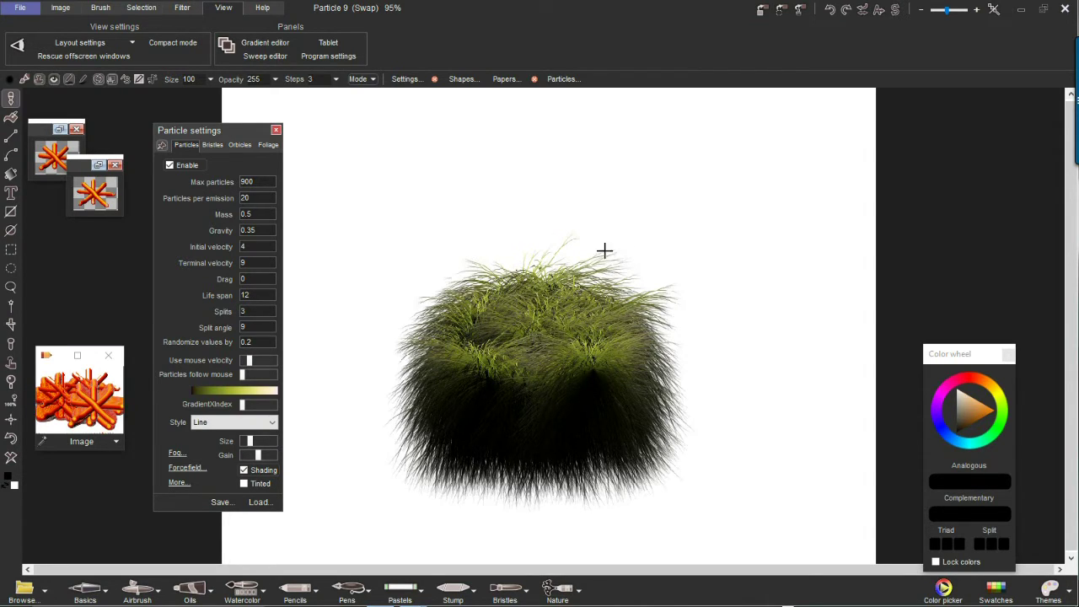
- Set the particle style to Line + alpha, undo the grass mound and paint a new grass clump in the lower part of the canvas
{"action": "left_click", "coordinate": [202, 423]}
{"action": "left_click", "coordinate": [238, 423]}
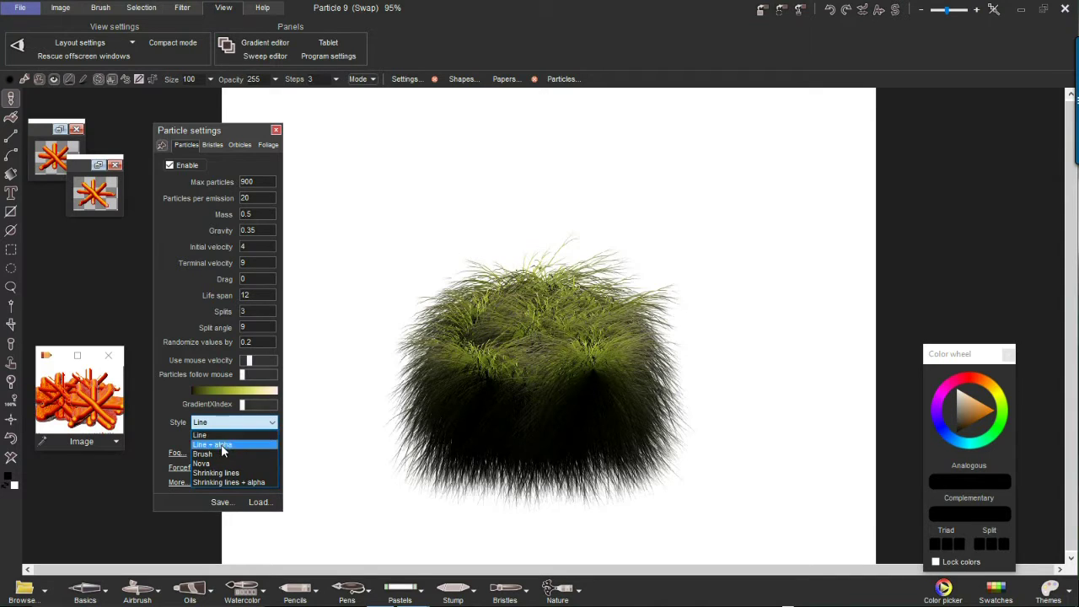
{"action": "left_click", "coordinate": [221, 445]}
{"action": "key", "text": "ctrl+z"}
{"action": "mouse_move", "coordinate": [403, 386]}
{"action": "left_mouse_down"}
{"action": "mouse_move", "coordinate": [393, 405]}
{"action": "mouse_move", "coordinate": [399, 385]}
{"action": "mouse_move", "coordinate": [450, 379]}
{"action": "left_mouse_up"}
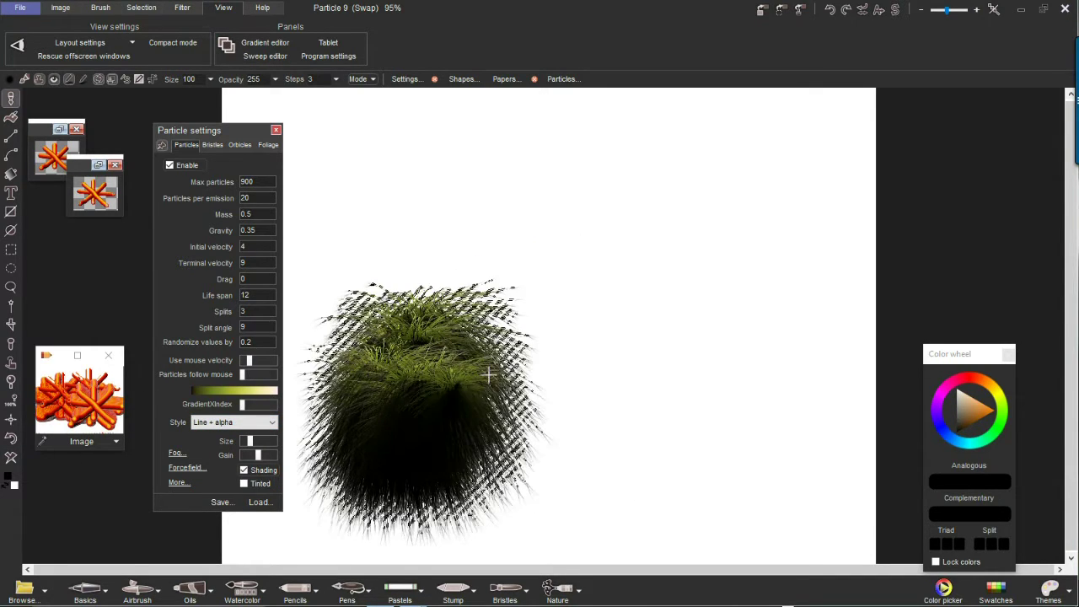
{"action": "scroll", "coordinate": [443, 309], "scroll_direction": "up", "scroll_amount": 3}
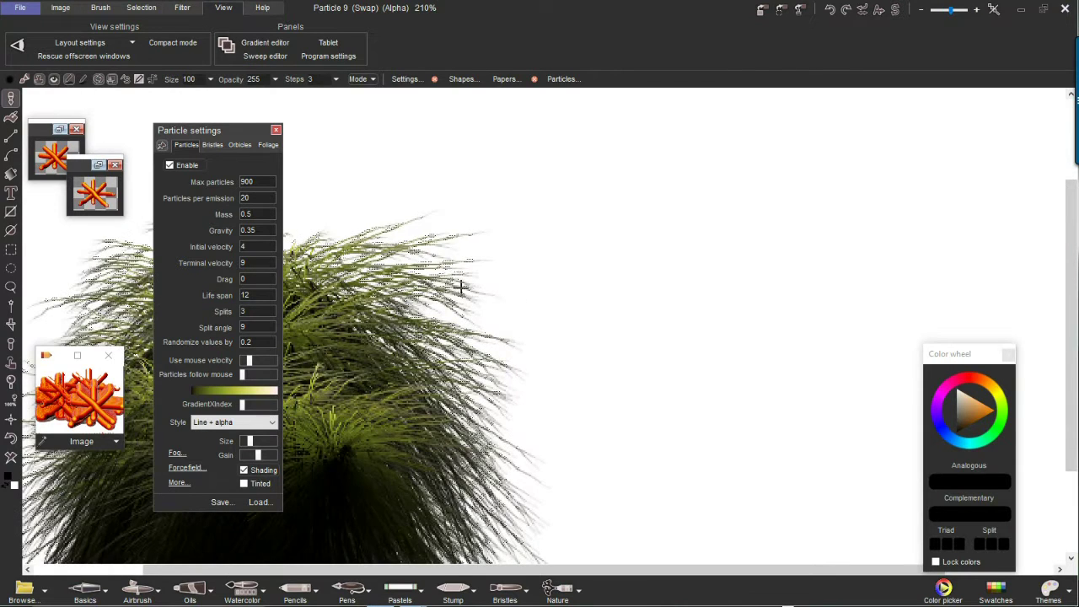
{"action": "scroll", "coordinate": [466, 304], "scroll_direction": "down", "scroll_amount": 5}
{"action": "scroll", "coordinate": [470, 336], "scroll_direction": "up", "scroll_amount": 1}
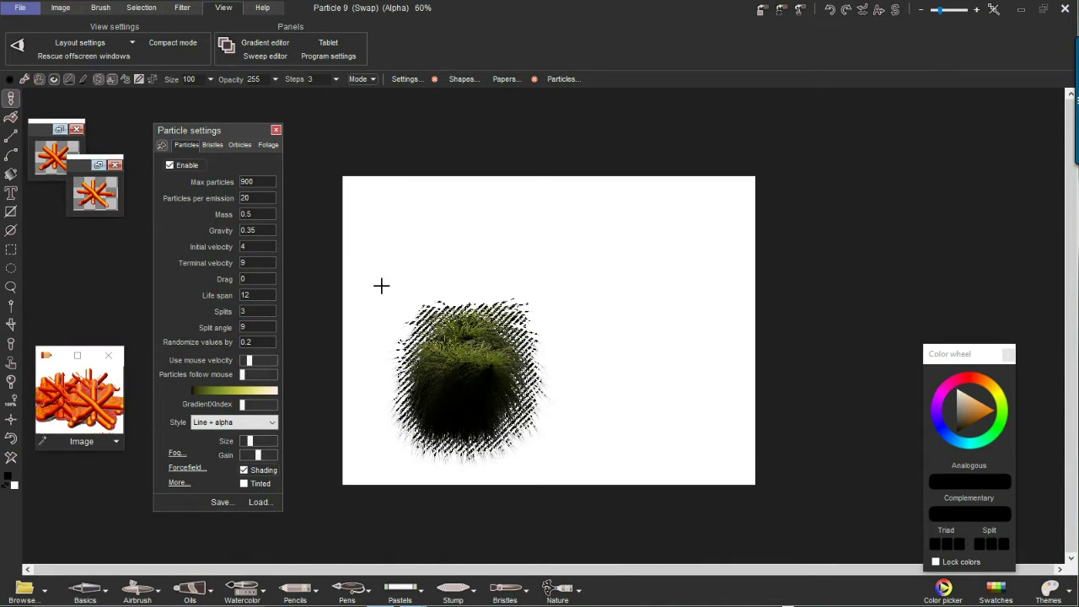
- Show the selection's color overlay and hide its marching ants around the grass clump
{"action": "left_click", "coordinate": [136, 9]}
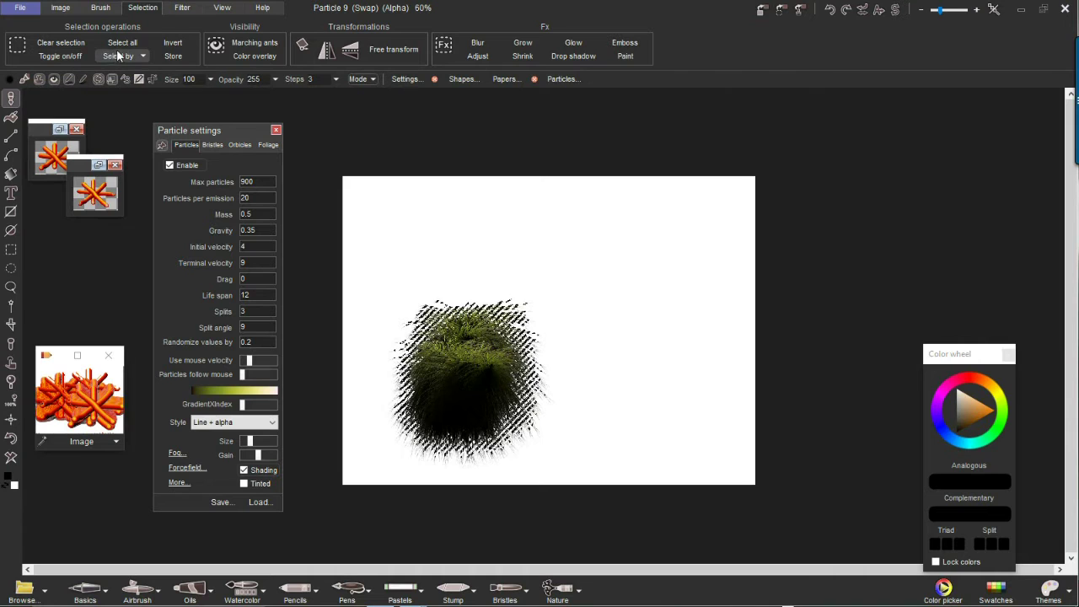
{"action": "left_click", "coordinate": [224, 9]}
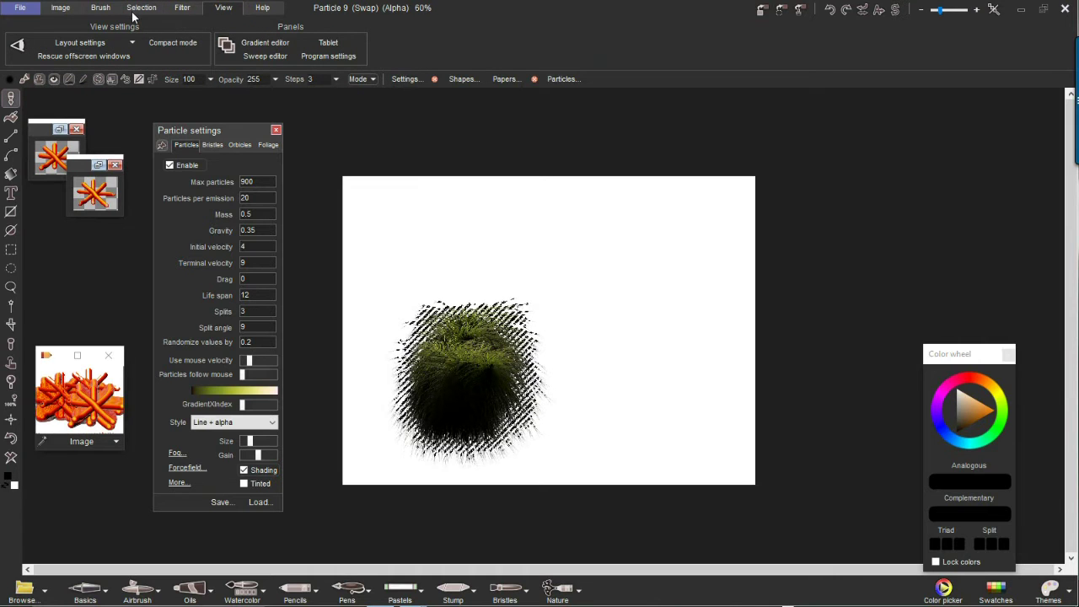
{"action": "left_click", "coordinate": [140, 9]}
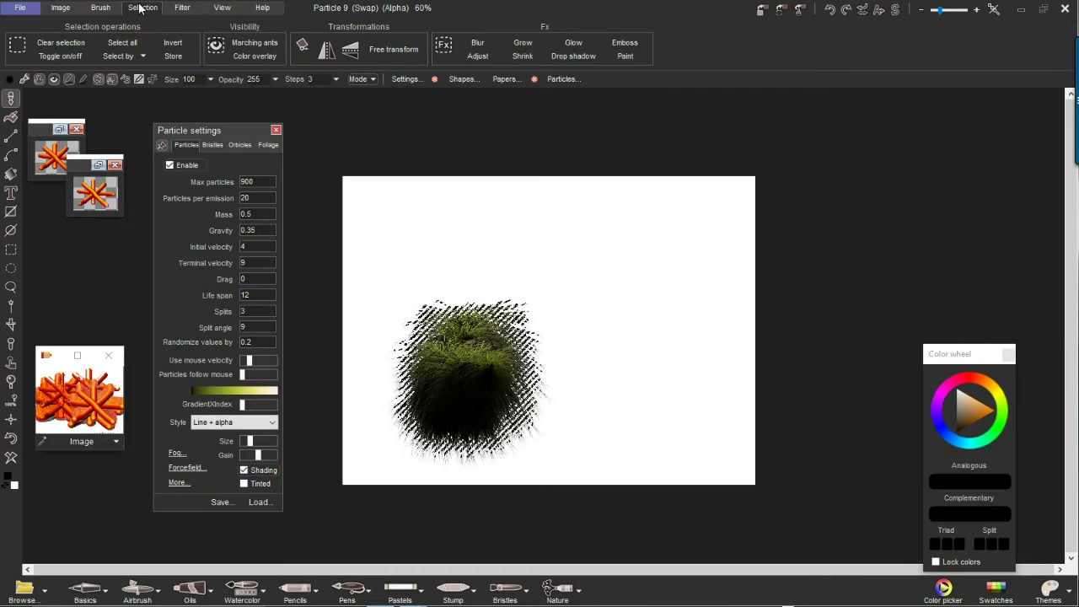
{"action": "left_click", "coordinate": [252, 49]}
{"action": "left_click", "coordinate": [253, 44]}
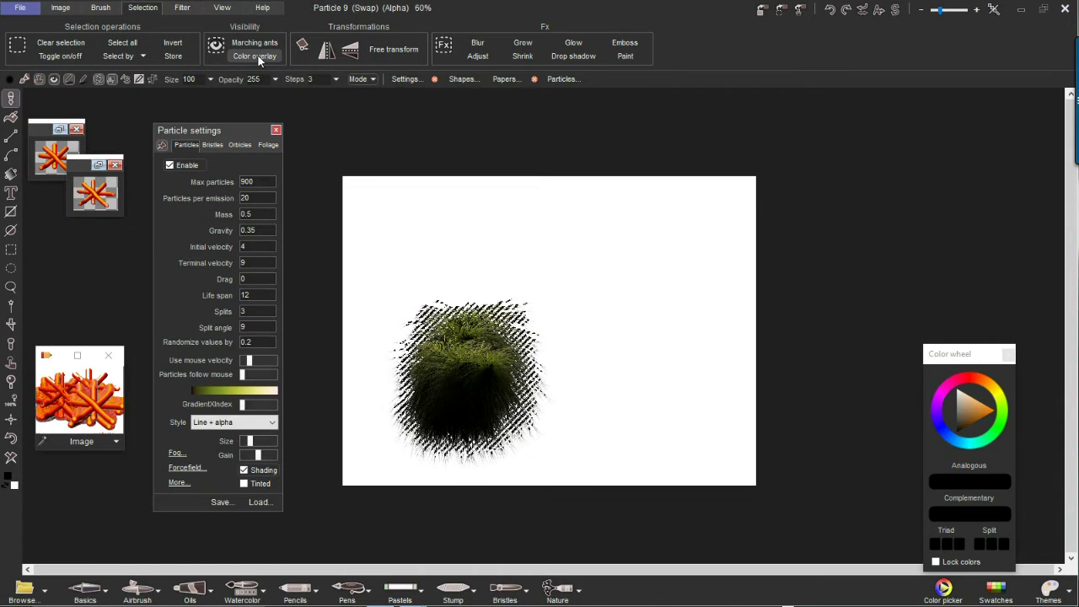
{"action": "left_click", "coordinate": [257, 54]}
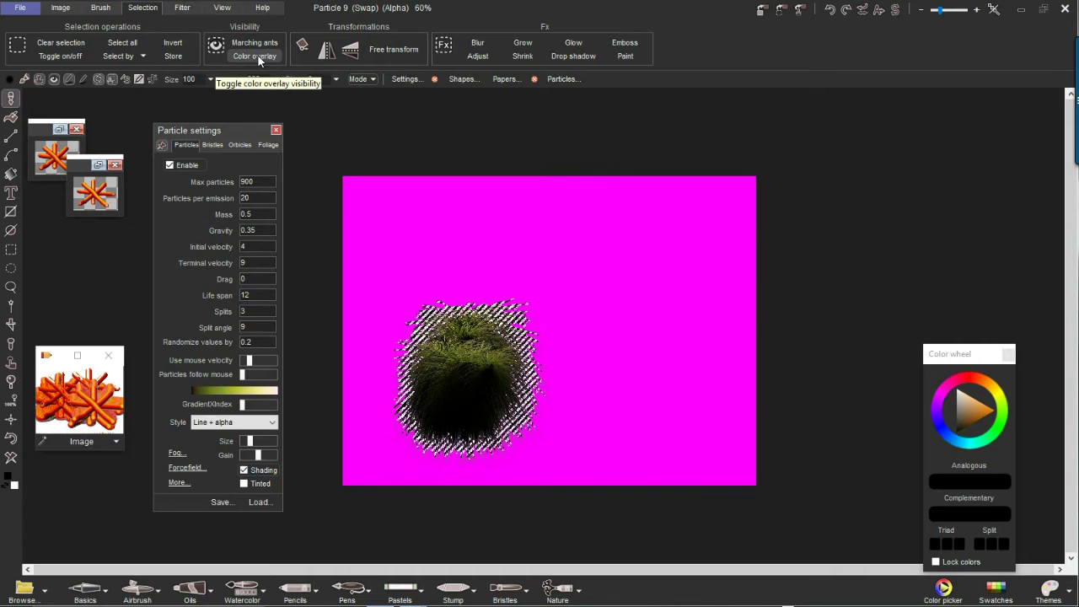
{"action": "left_click", "coordinate": [257, 54]}
{"action": "left_click", "coordinate": [257, 54]}
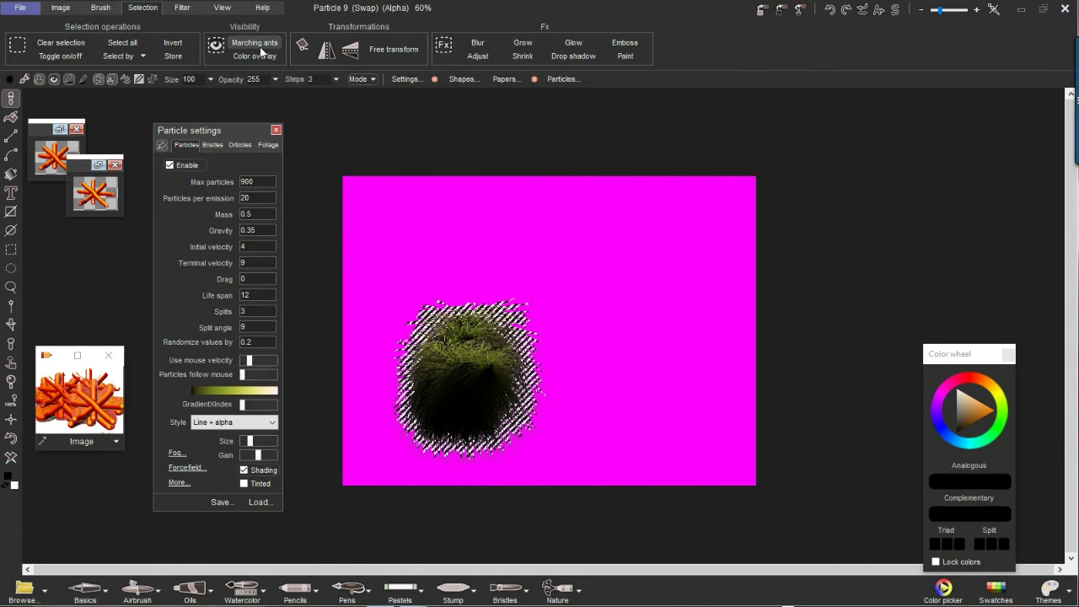
{"action": "left_click", "coordinate": [263, 44]}
{"action": "scroll", "coordinate": [445, 366], "scroll_direction": "up", "scroll_amount": 3}
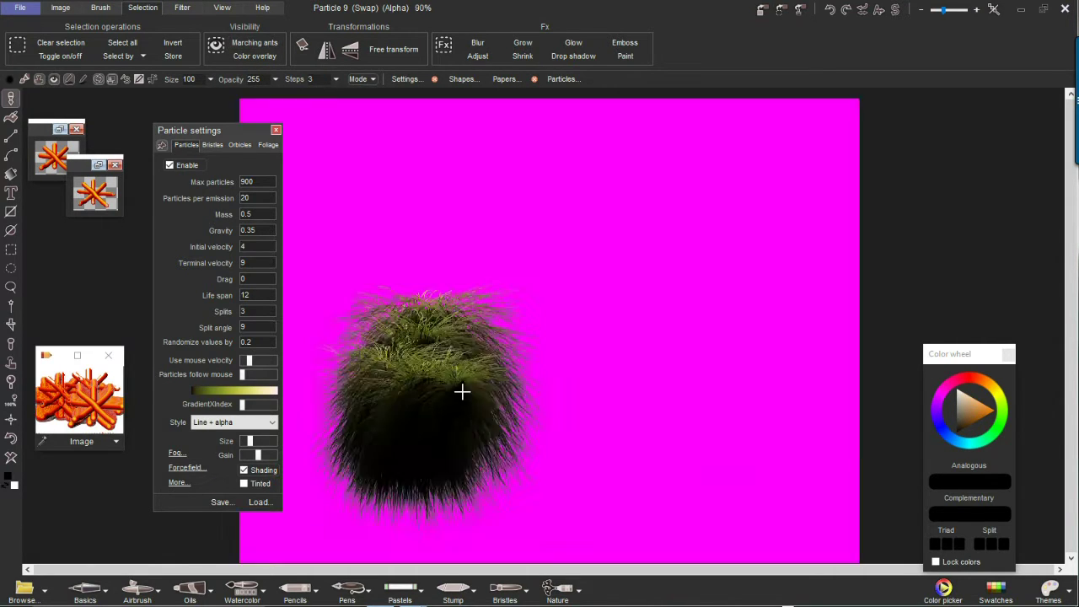
- Widen the grass clump with more strokes toward the right side of the canvas and show the selection's marching ants around it
{"action": "left_click_drag", "start_coordinate": [455, 364], "coordinate": [572, 272]}
{"action": "mouse_move", "coordinate": [741, 321]}
{"action": "left_mouse_down"}
{"action": "mouse_move", "coordinate": [556, 340]}
{"action": "mouse_move", "coordinate": [397, 321]}
{"action": "mouse_move", "coordinate": [643, 359]}
{"action": "left_mouse_up"}
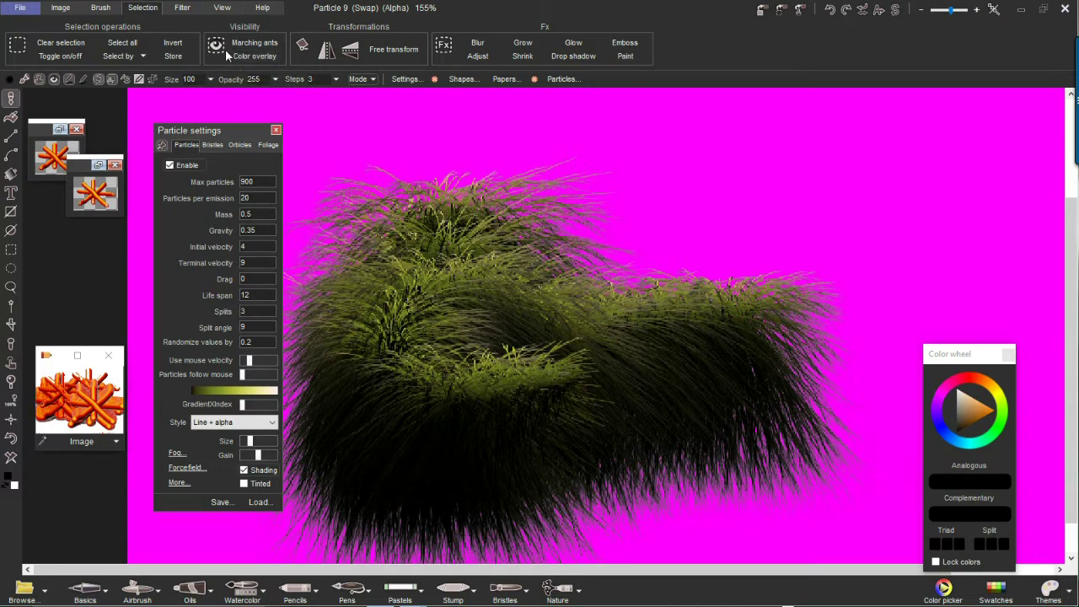
{"action": "left_click", "coordinate": [252, 43]}
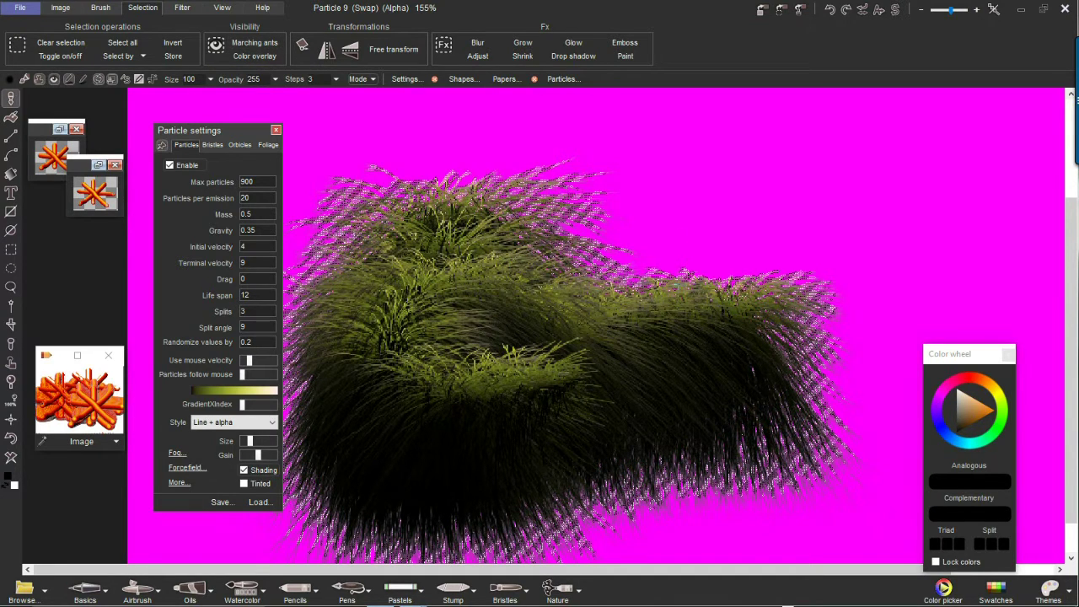
{"action": "scroll", "coordinate": [628, 247], "scroll_direction": "up", "scroll_amount": 2}
{"action": "scroll", "coordinate": [557, 256], "scroll_direction": "down", "scroll_amount": 6}
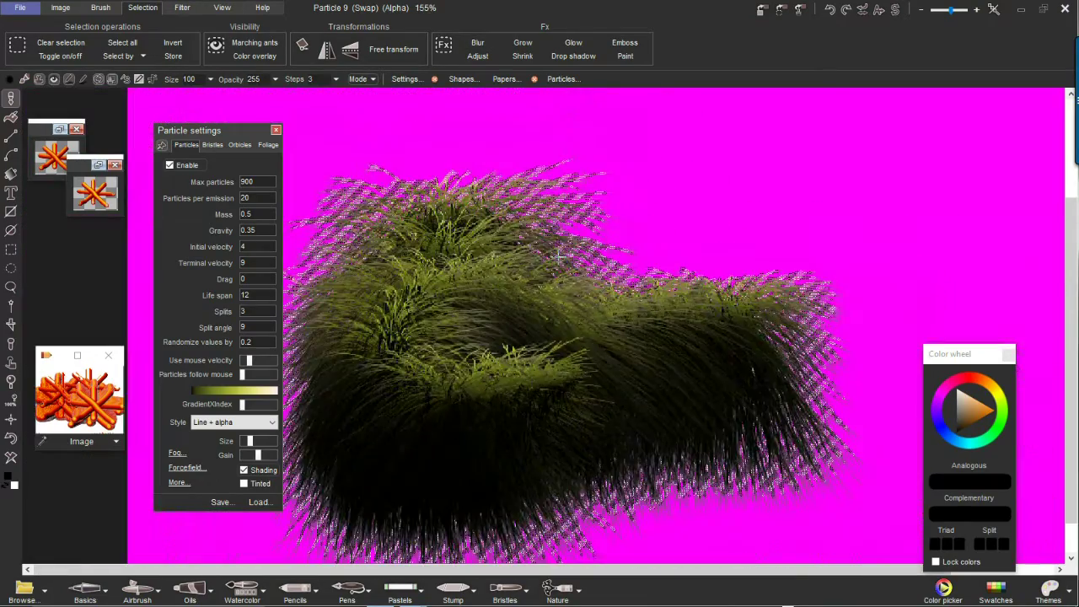
{"action": "scroll", "coordinate": [558, 256], "scroll_direction": "up", "scroll_amount": 2}
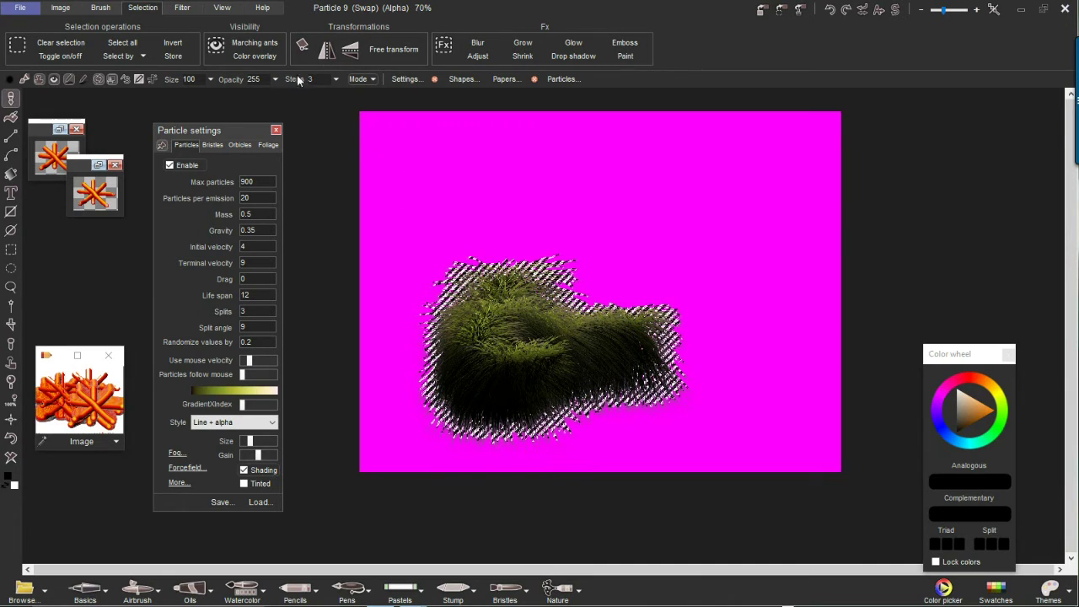
{"action": "left_click", "coordinate": [252, 55]}
{"action": "left_click", "coordinate": [253, 56]}
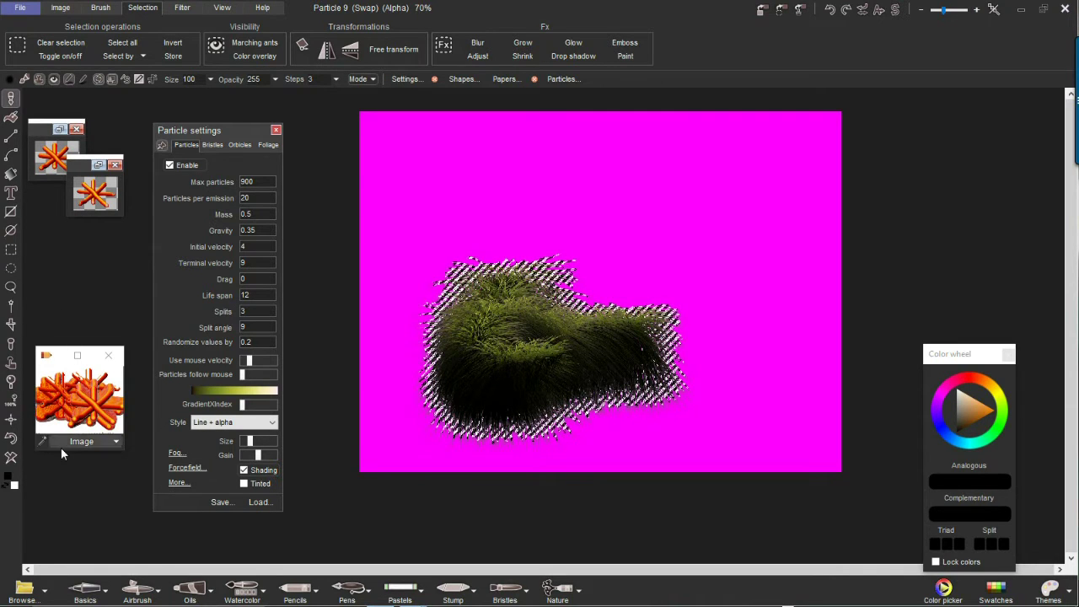
- Clear the canvas and paint new diagonal grass strokes that extend beyond the selected area
{"action": "left_click", "coordinate": [11, 460]}
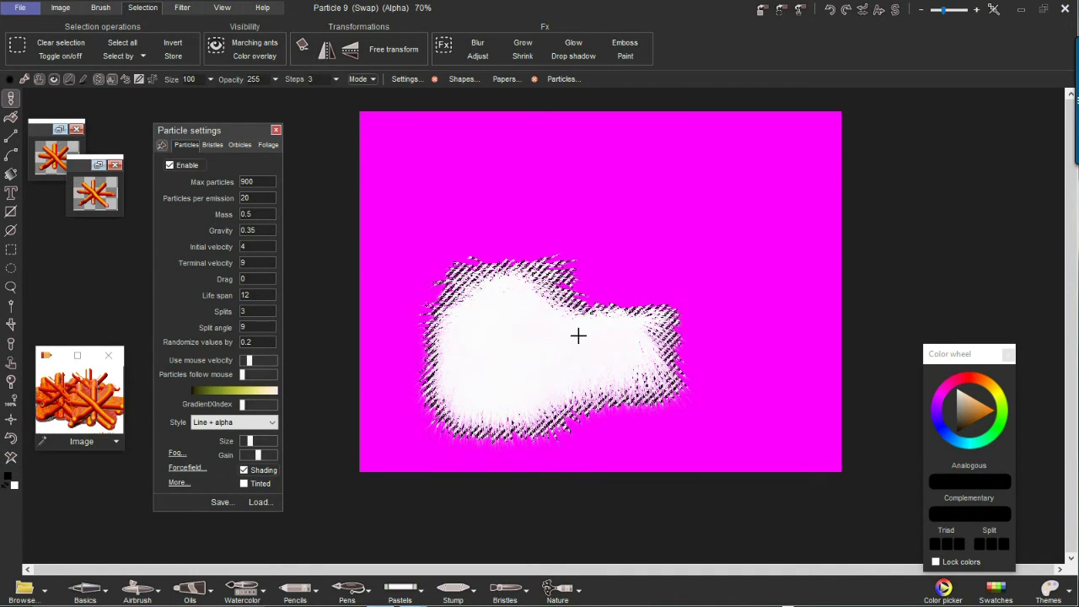
{"action": "mouse_move", "coordinate": [571, 337]}
{"action": "left_mouse_down"}
{"action": "mouse_move", "coordinate": [610, 277]}
{"action": "mouse_move", "coordinate": [729, 202]}
{"action": "left_mouse_up"}
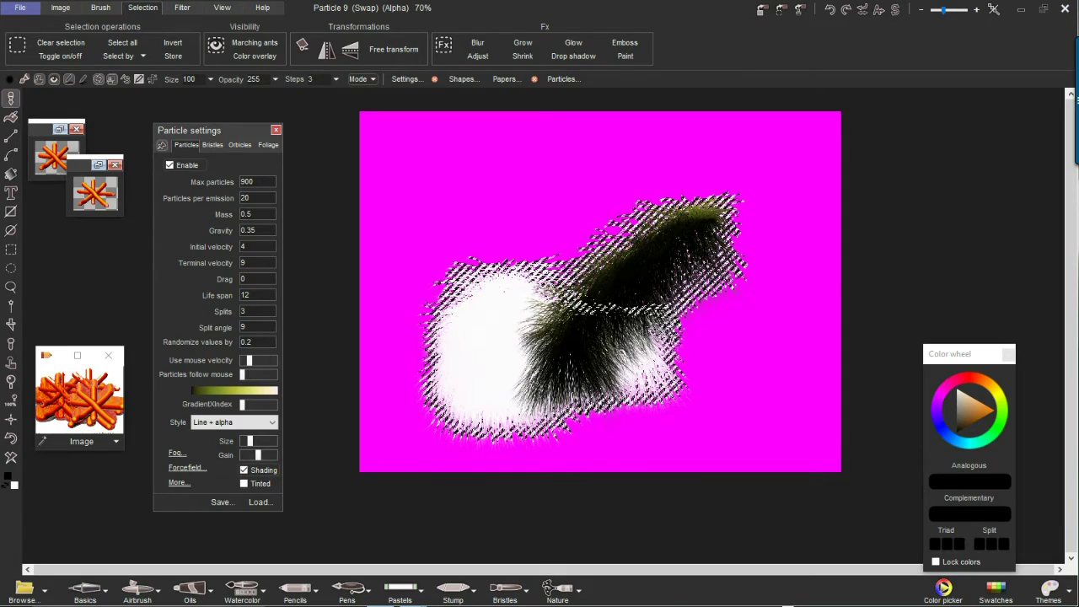
{"action": "mouse_move", "coordinate": [658, 342]}
{"action": "left_mouse_down"}
{"action": "mouse_move", "coordinate": [645, 361]}
{"action": "mouse_move", "coordinate": [652, 342]}
{"action": "mouse_move", "coordinate": [611, 296]}
{"action": "mouse_move", "coordinate": [576, 368]}
{"action": "mouse_move", "coordinate": [448, 190]}
{"action": "left_mouse_up"}
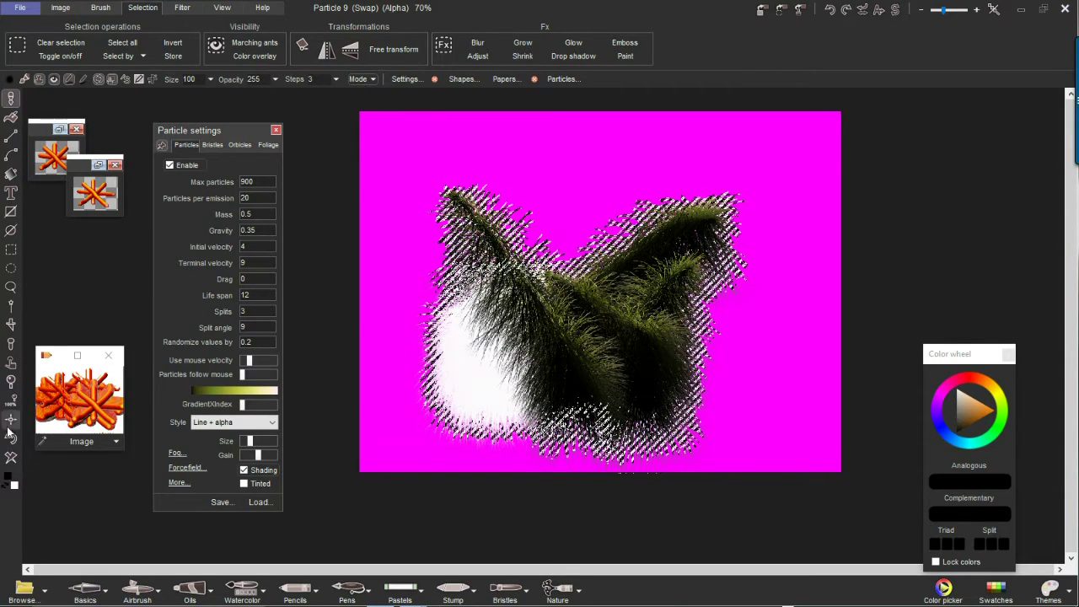
- Wipe the painted grass from the canvas and clear the selection
{"action": "left_click", "coordinate": [12, 458]}
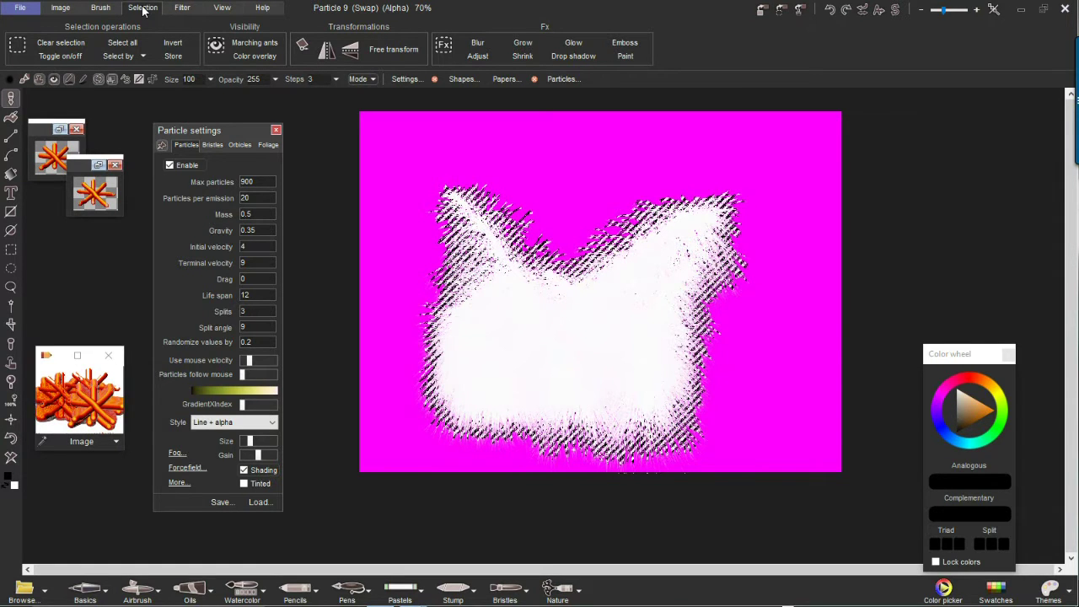
{"action": "left_click", "coordinate": [59, 41]}
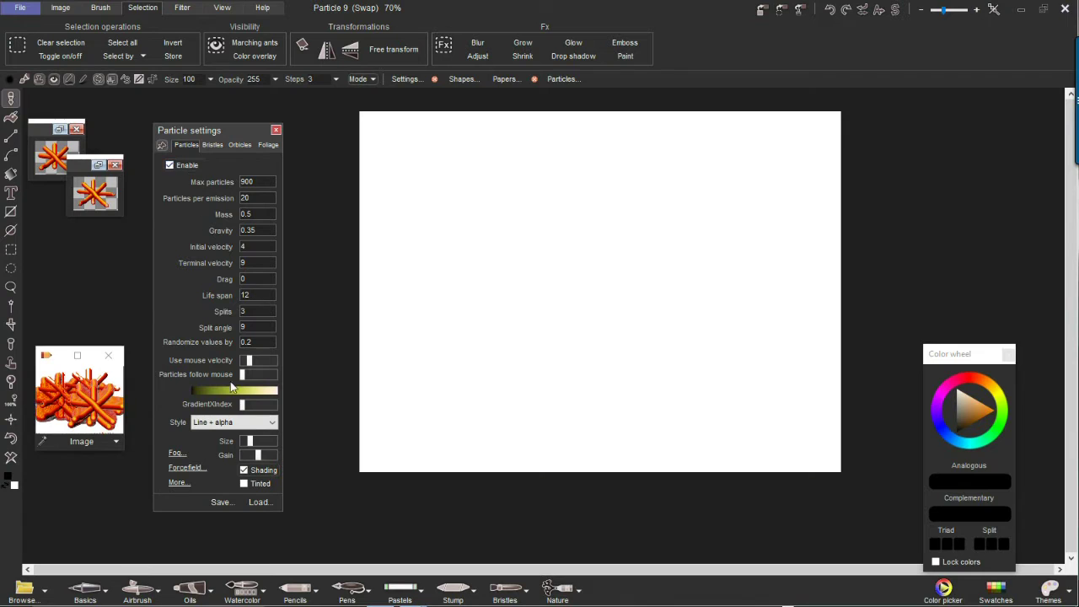
- Load the WinterBranches.opt particle preset and paint a wide bed of bare branches across the lower half of the canvas
{"action": "left_click", "coordinate": [261, 502]}
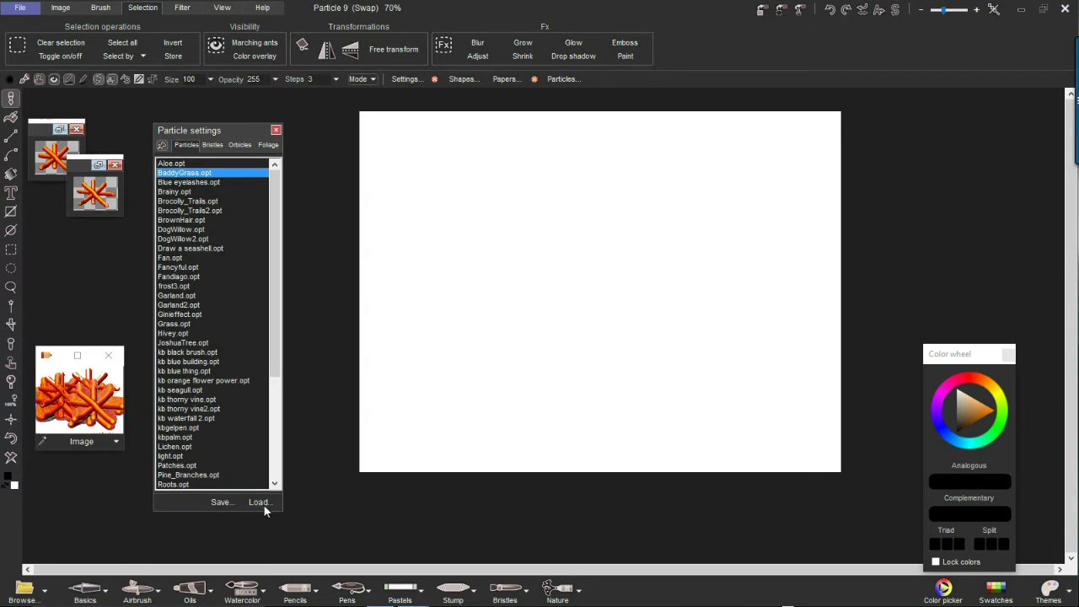
{"action": "scroll", "coordinate": [278, 451], "scroll_direction": "down", "scroll_amount": 6}
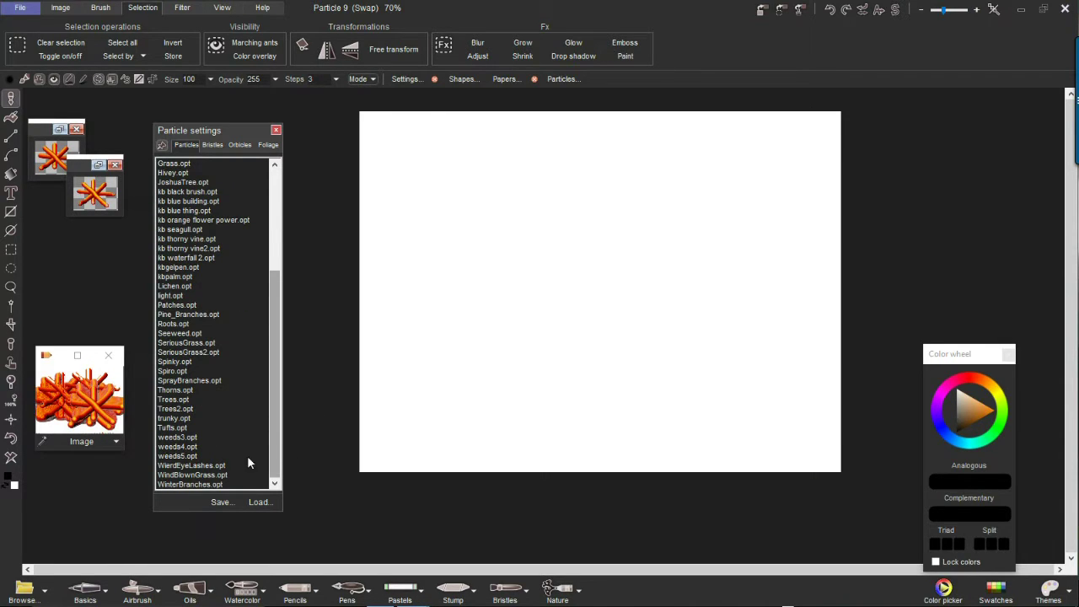
{"action": "left_click", "coordinate": [193, 485]}
{"action": "mouse_move", "coordinate": [664, 324]}
{"action": "left_mouse_down"}
{"action": "mouse_move", "coordinate": [505, 320]}
{"action": "mouse_move", "coordinate": [430, 337]}
{"action": "mouse_move", "coordinate": [759, 328]}
{"action": "left_mouse_up"}
{"action": "left_click_drag", "start_coordinate": [749, 367], "coordinate": [609, 349]}
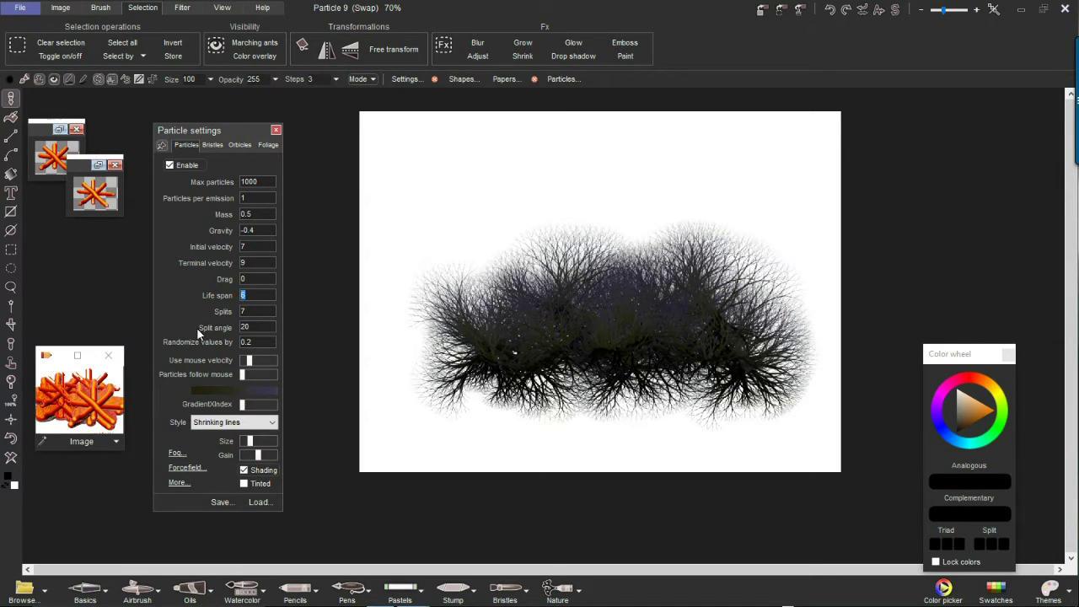
- Set the particle life span to 3 and paint a smaller clump of branches in the upper-left part of the canvas
{"action": "double_click", "coordinate": [266, 295]}
{"action": "type", "text": "3"}
{"action": "left_click", "coordinate": [455, 241]}
{"action": "mouse_move", "coordinate": [457, 243]}
{"action": "left_mouse_down"}
{"action": "mouse_move", "coordinate": [497, 207]}
{"action": "mouse_move", "coordinate": [494, 233]}
{"action": "left_mouse_up"}
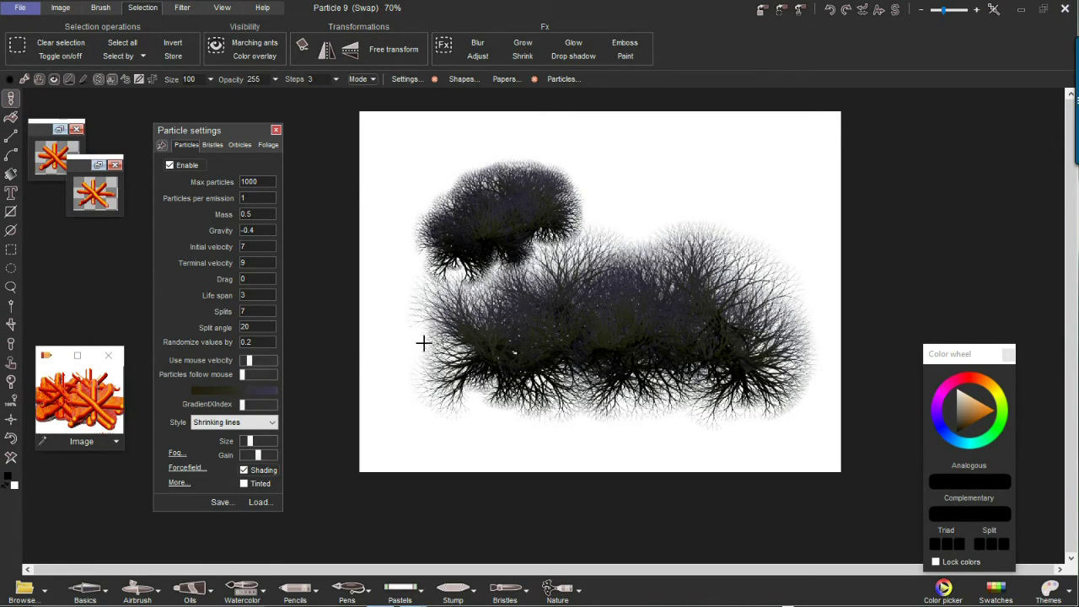
- Turn on tinting for the particles and paint black branches over the lower-left part of the branch bed
{"action": "left_click", "coordinate": [245, 484]}
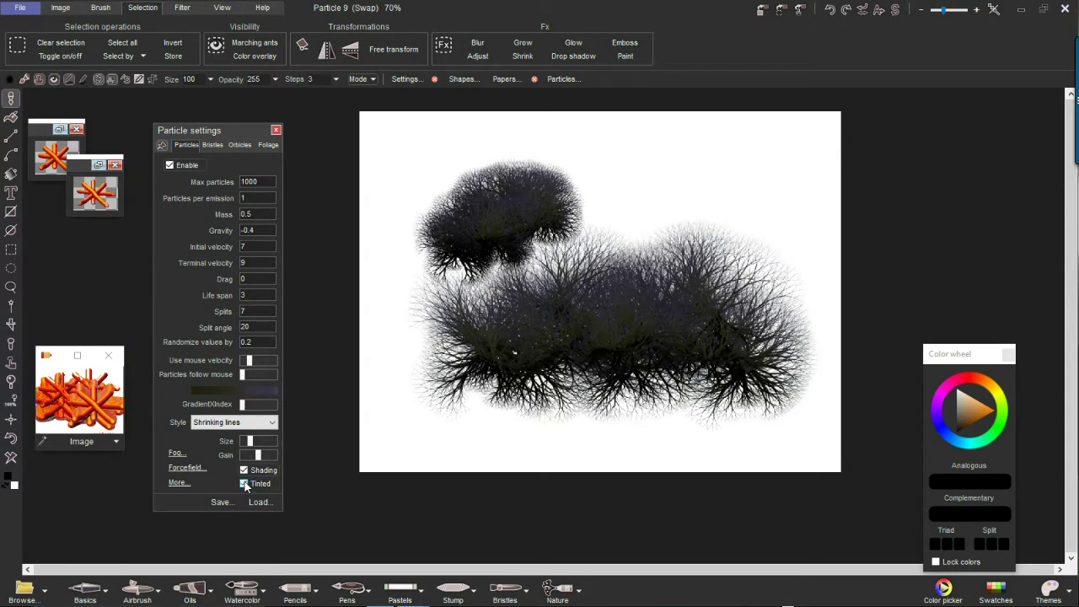
{"action": "left_click_drag", "start_coordinate": [481, 356], "coordinate": [554, 387]}
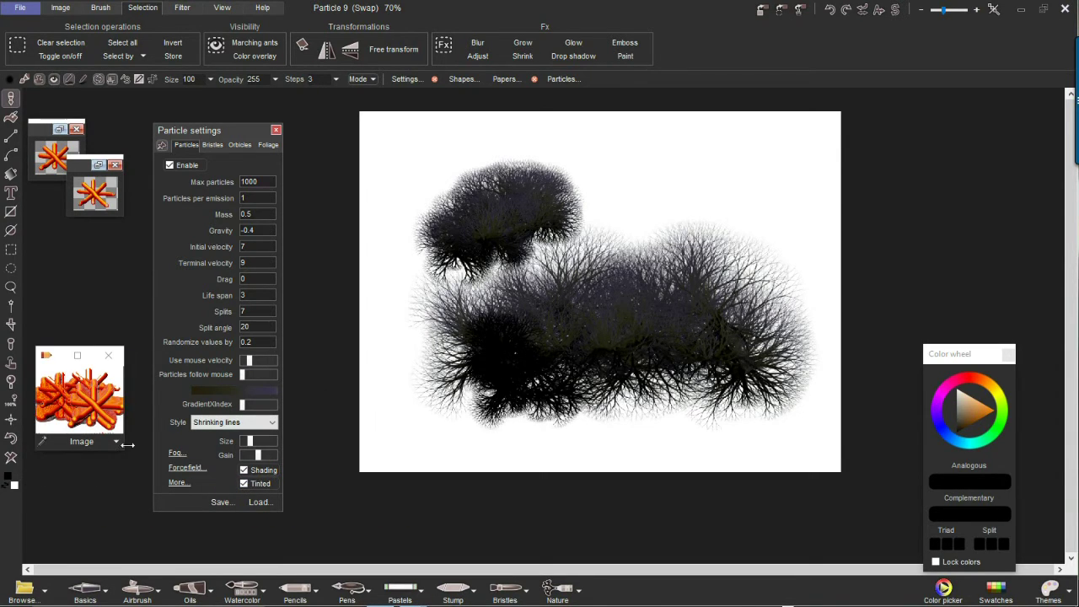
- Choose a dark teal as the primary color and paint tinted branches across the upper part of the branch bed
{"action": "left_click", "coordinate": [11, 480]}
{"action": "left_click", "coordinate": [585, 319]}
{"action": "left_click_drag", "start_coordinate": [488, 320], "coordinate": [493, 285]}
{"action": "left_click", "coordinate": [647, 242]}
{"action": "mouse_move", "coordinate": [754, 260]}
{"action": "left_mouse_down"}
{"action": "mouse_move", "coordinate": [573, 252]}
{"action": "mouse_move", "coordinate": [711, 267]}
{"action": "left_mouse_up"}
{"action": "scroll", "coordinate": [711, 266], "scroll_direction": "up", "scroll_amount": 3}
{"action": "left_click_drag", "start_coordinate": [743, 227], "coordinate": [488, 273]}
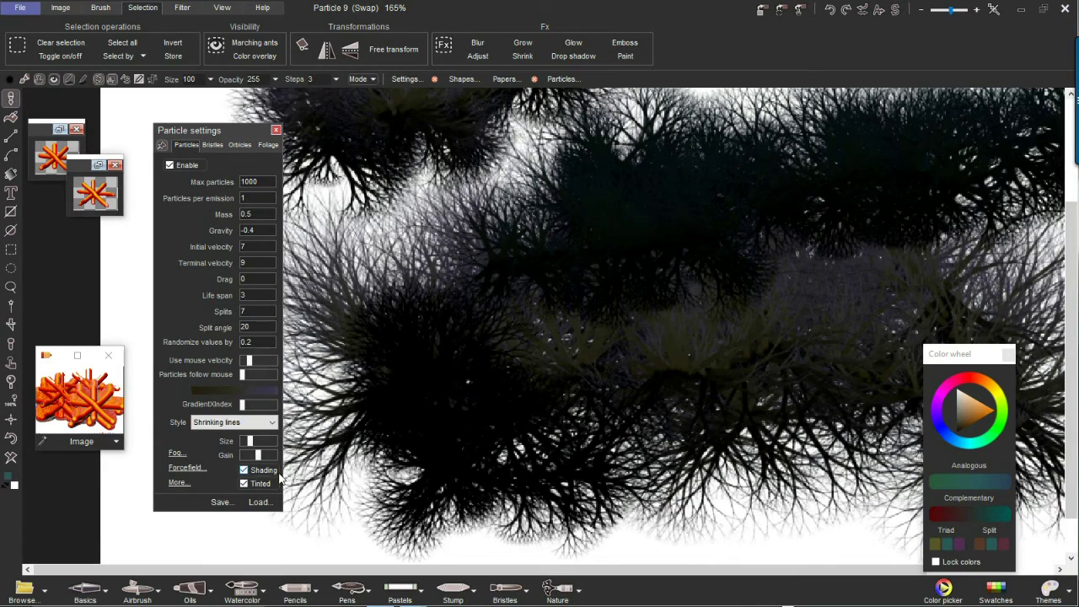
- Increase the particle gain and paint brighter teal branches over the black clump
{"action": "left_click_drag", "start_coordinate": [259, 459], "coordinate": [272, 456]}
{"action": "mouse_move", "coordinate": [337, 379]}
{"action": "left_mouse_down"}
{"action": "mouse_move", "coordinate": [458, 419]}
{"action": "mouse_move", "coordinate": [649, 448]}
{"action": "mouse_move", "coordinate": [543, 454]}
{"action": "left_mouse_up"}
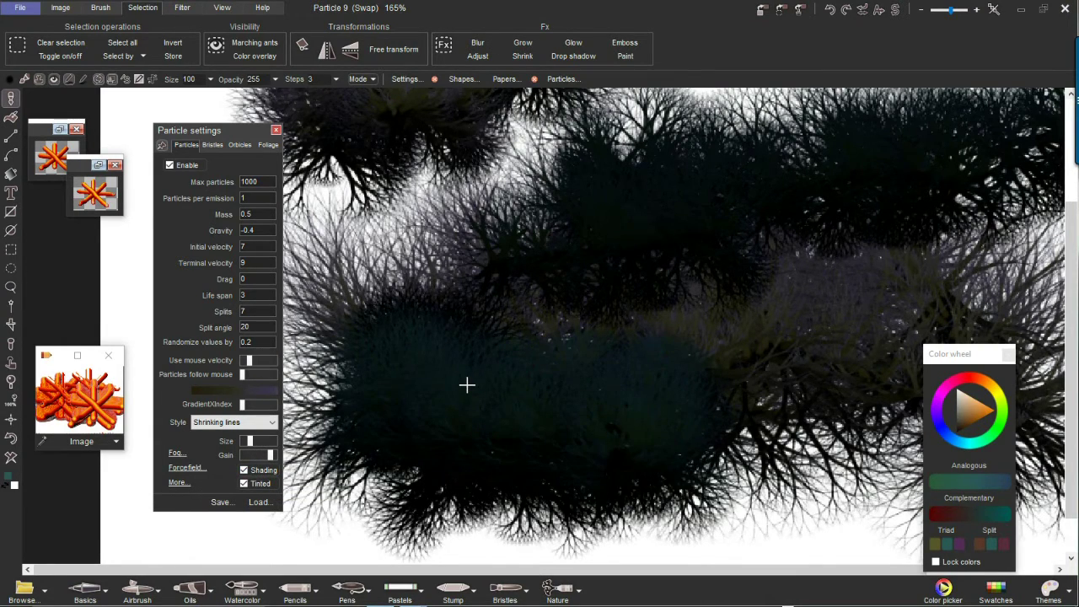
- Increase the particle size and paint a branch stroke diagonally across the lower part of the canvas
{"action": "scroll", "coordinate": [464, 385], "scroll_direction": "down", "scroll_amount": 6}
{"action": "scroll", "coordinate": [464, 384], "scroll_direction": "up", "scroll_amount": 4}
{"action": "scroll", "coordinate": [506, 379], "scroll_direction": "up", "scroll_amount": 3}
{"action": "scroll", "coordinate": [506, 379], "scroll_direction": "down", "scroll_amount": 3}
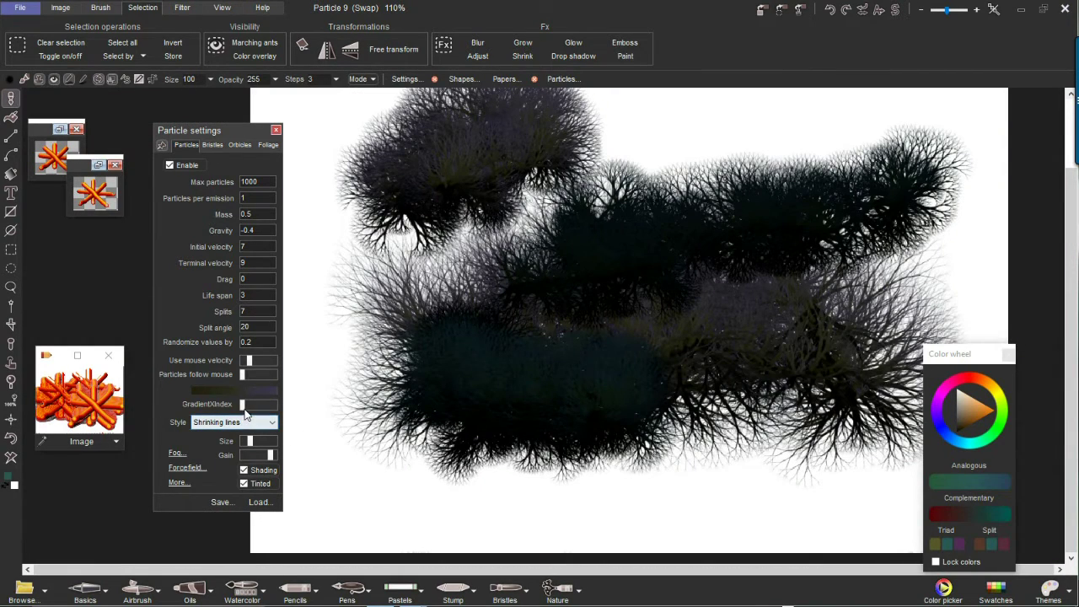
{"action": "left_click_drag", "start_coordinate": [251, 442], "coordinate": [262, 441]}
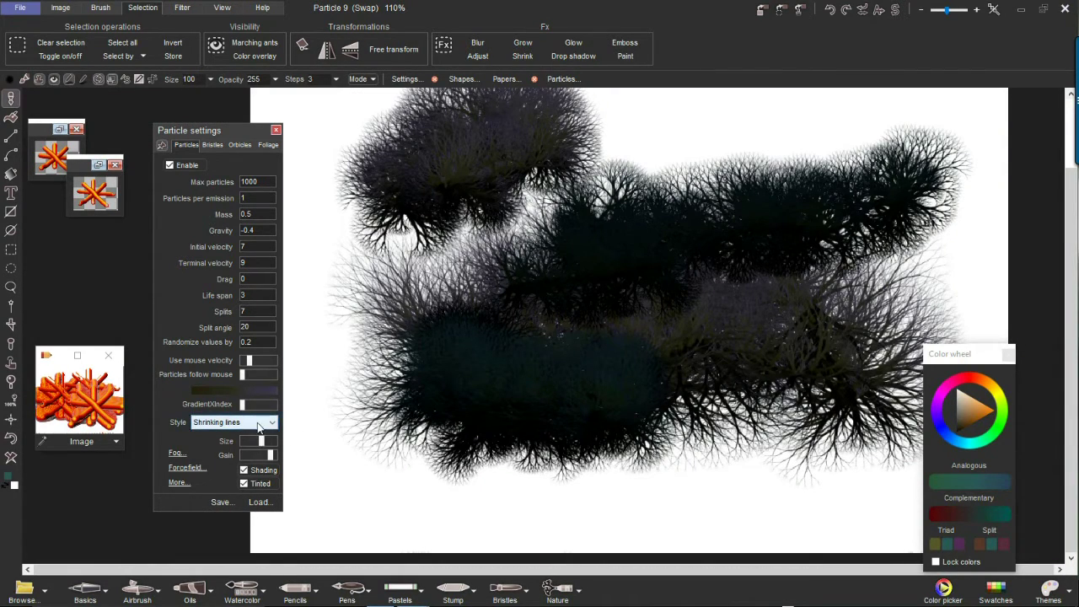
{"action": "mouse_move", "coordinate": [389, 394]}
{"action": "left_mouse_down"}
{"action": "mouse_move", "coordinate": [478, 444]}
{"action": "mouse_move", "coordinate": [809, 498]}
{"action": "left_mouse_up"}
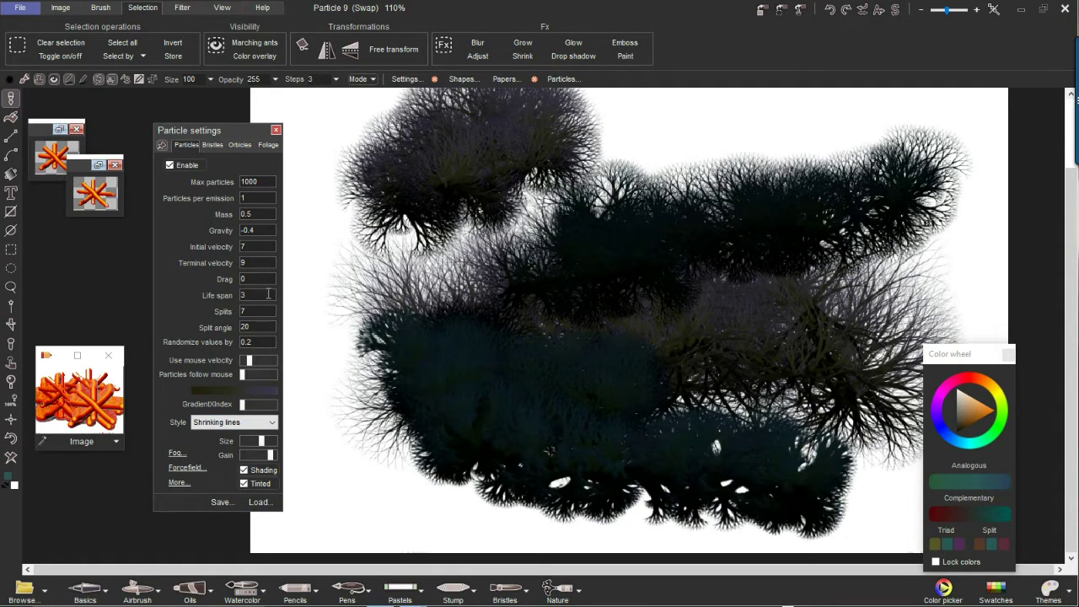
- Set the particle life span to 8 and paint long branch strokes down the left part of the canvas
{"action": "left_click_drag", "start_coordinate": [261, 294], "coordinate": [227, 295]}
{"action": "type", "text": "8"}
{"action": "mouse_move", "coordinate": [388, 290]}
{"action": "left_mouse_down"}
{"action": "mouse_move", "coordinate": [534, 393]}
{"action": "mouse_move", "coordinate": [523, 404]}
{"action": "left_mouse_up"}
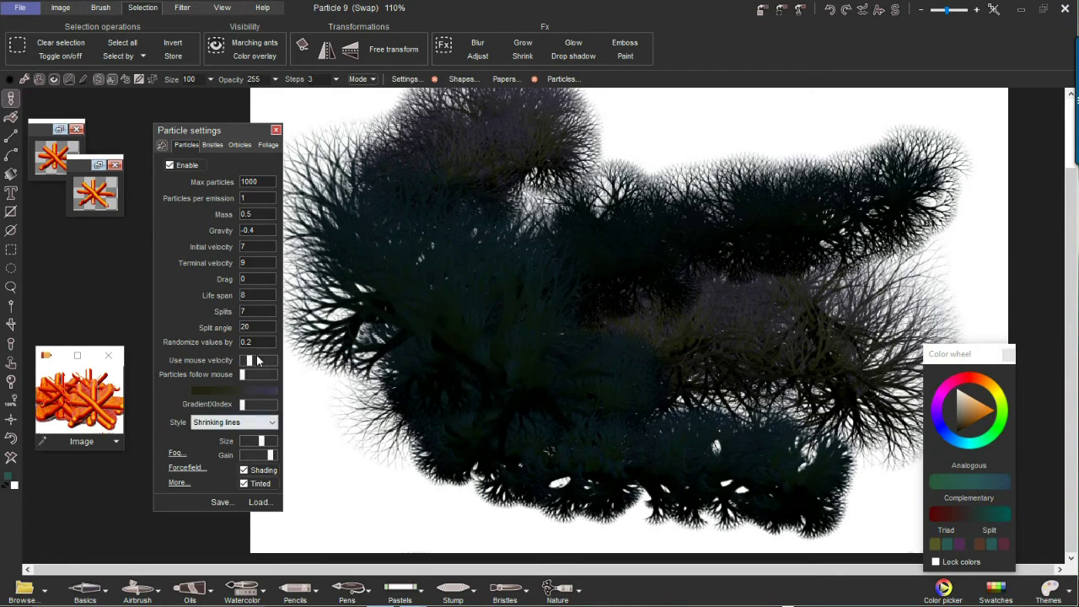
{"action": "mouse_move", "coordinate": [378, 261]}
{"action": "left_mouse_down"}
{"action": "mouse_move", "coordinate": [518, 380]}
{"action": "mouse_move", "coordinate": [443, 418]}
{"action": "left_mouse_up"}
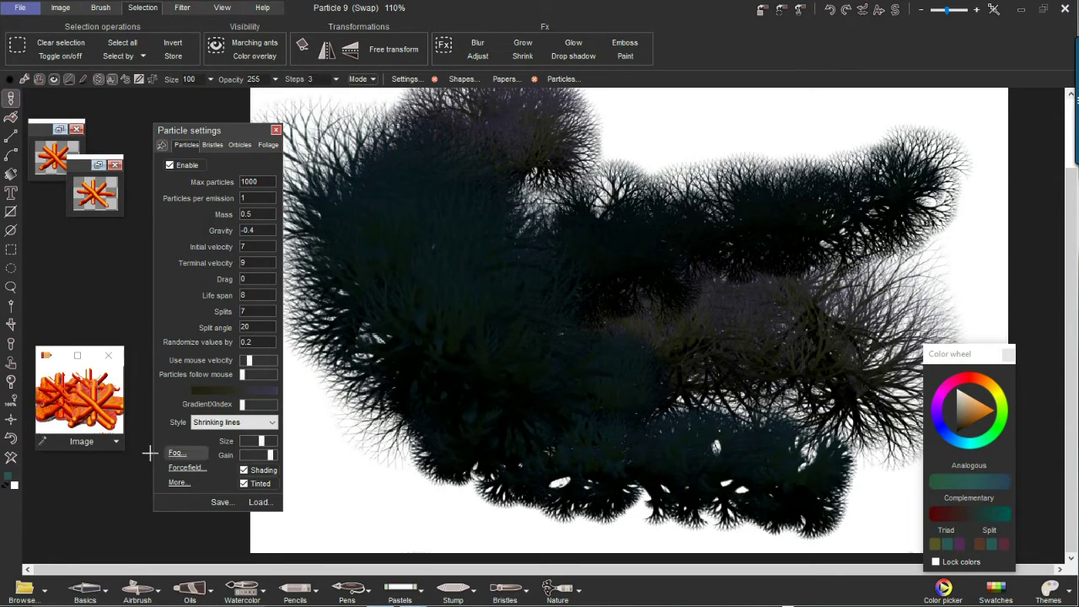
- Clear the canvas and paint a thick branch stroke, plus a thinner one with the particle size reduced
{"action": "left_click", "coordinate": [11, 458]}
{"action": "mouse_move", "coordinate": [622, 353]}
{"action": "left_mouse_down"}
{"action": "mouse_move", "coordinate": [387, 462]}
{"action": "mouse_move", "coordinate": [380, 440]}
{"action": "left_mouse_up"}
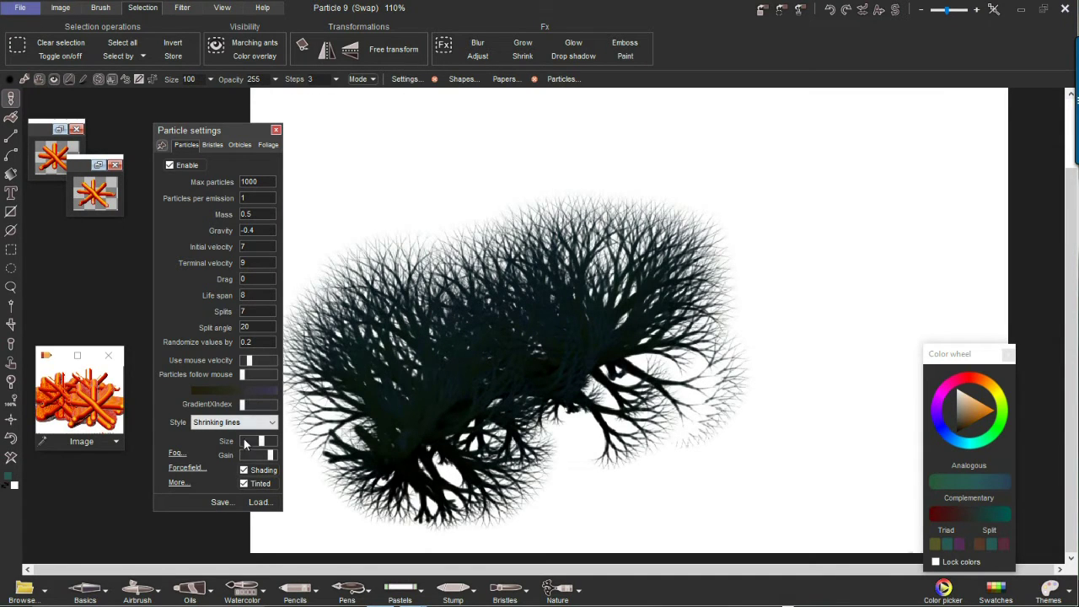
{"action": "left_click_drag", "start_coordinate": [259, 444], "coordinate": [248, 449]}
{"action": "mouse_move", "coordinate": [631, 376]}
{"action": "left_mouse_down"}
{"action": "mouse_move", "coordinate": [642, 247]}
{"action": "mouse_move", "coordinate": [539, 332]}
{"action": "left_mouse_up"}
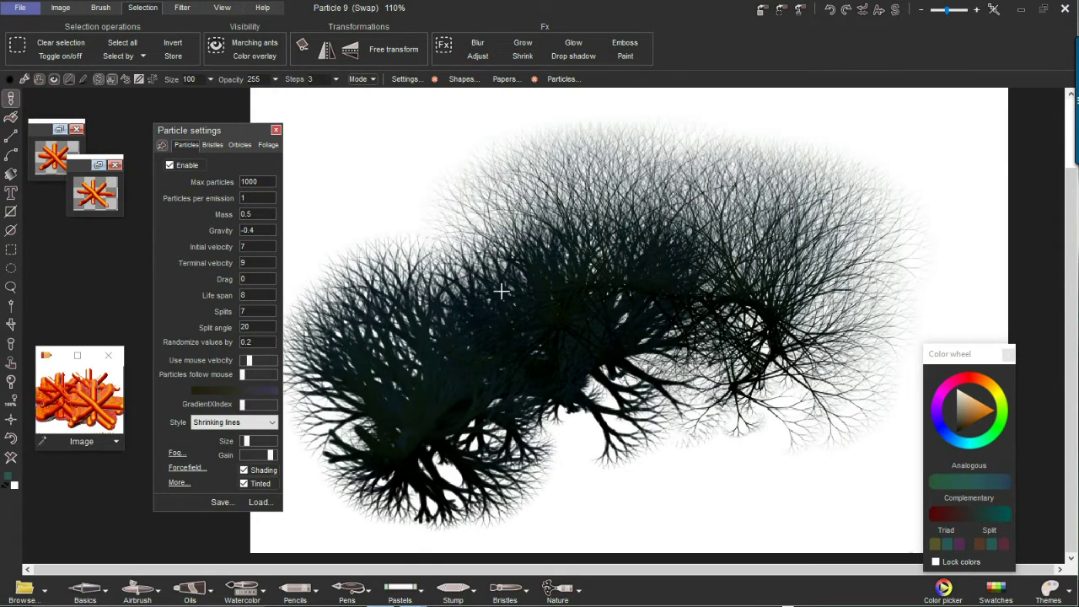
- Clear the canvas and paint two thin-branch strokes rising diagonally from the lower left of the canvas
{"action": "left_click", "coordinate": [11, 457]}
{"action": "mouse_move", "coordinate": [406, 436]}
{"action": "left_mouse_down"}
{"action": "mouse_move", "coordinate": [493, 306]}
{"action": "mouse_move", "coordinate": [714, 252]}
{"action": "left_mouse_up"}
{"action": "mouse_move", "coordinate": [426, 472]}
{"action": "left_mouse_down"}
{"action": "mouse_move", "coordinate": [638, 322]}
{"action": "mouse_move", "coordinate": [752, 310]}
{"action": "left_mouse_up"}
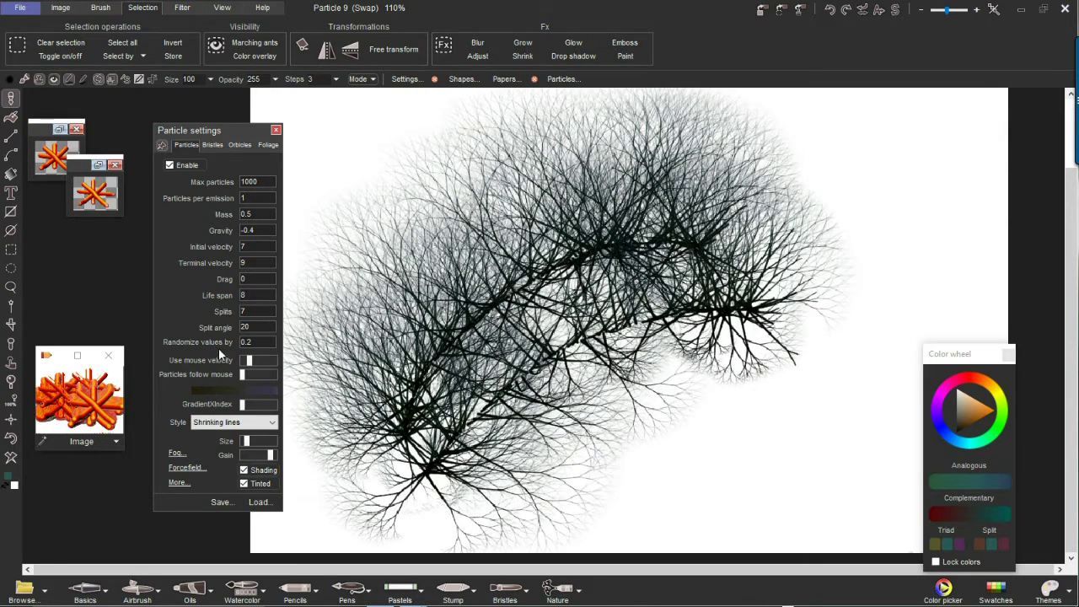
- Set the particle value randomization to 0.5 and paint a branch stroke on the right part of the canvas
{"action": "double_click", "coordinate": [253, 341]}
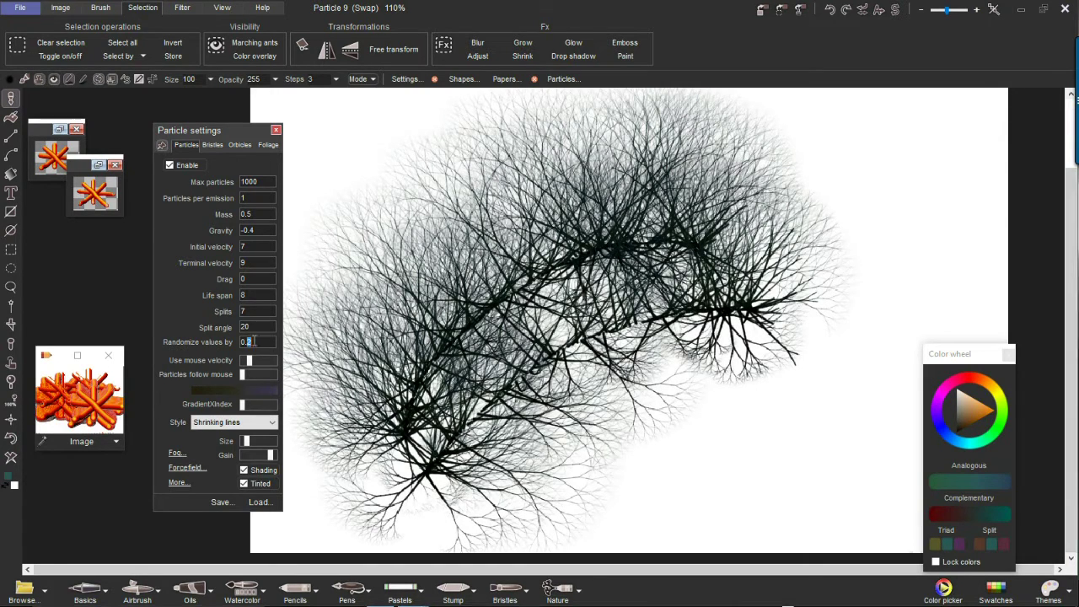
{"action": "type", "text": "5"}
{"action": "mouse_move", "coordinate": [626, 433]}
{"action": "left_mouse_down"}
{"action": "mouse_move", "coordinate": [761, 296]}
{"action": "mouse_move", "coordinate": [720, 278]}
{"action": "left_mouse_up"}
- Set the particle value randomization to 2, clear the canvas and paint a horizontal branch stroke
{"action": "left_click_drag", "start_coordinate": [264, 342], "coordinate": [218, 348]}
{"action": "type", "text": "2"}
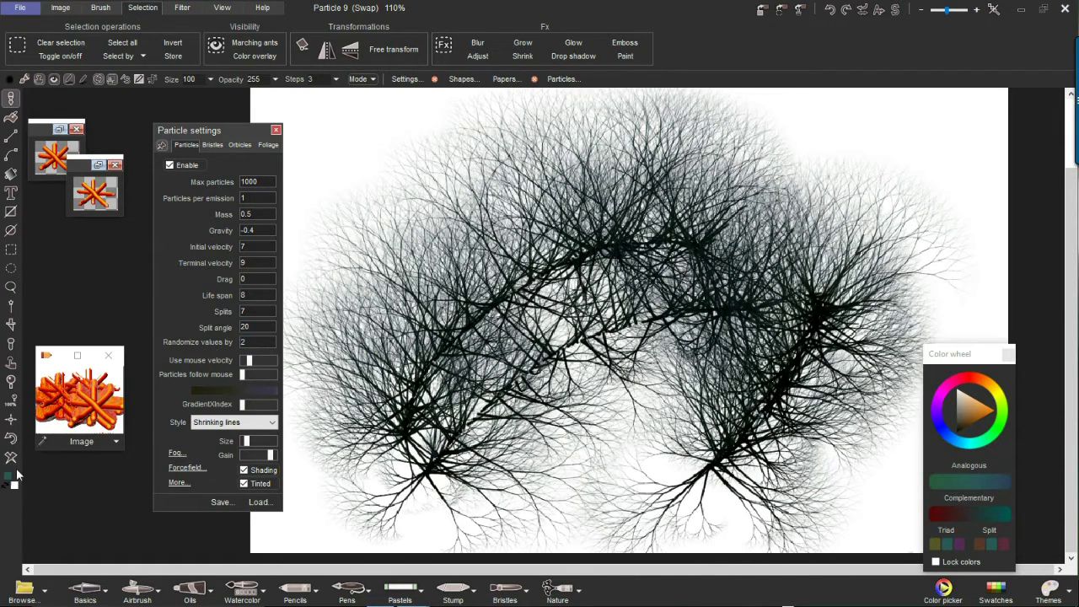
{"action": "left_click", "coordinate": [11, 457]}
{"action": "mouse_move", "coordinate": [408, 461]}
{"action": "left_mouse_down"}
{"action": "mouse_move", "coordinate": [462, 407]}
{"action": "mouse_move", "coordinate": [696, 404]}
{"action": "left_mouse_up"}
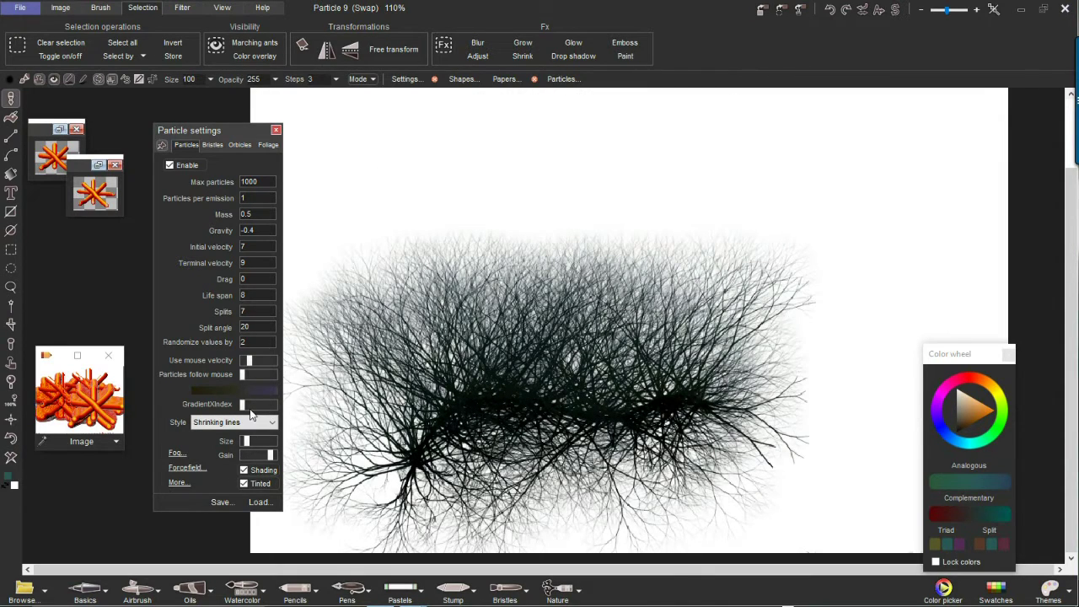
- Raise the GradientXIndex and paint a curved branch stroke above and through the existing one
{"action": "left_click_drag", "start_coordinate": [261, 410], "coordinate": [265, 410]}
{"action": "mouse_move", "coordinate": [484, 308]}
{"action": "left_mouse_down"}
{"action": "mouse_move", "coordinate": [590, 240]}
{"action": "mouse_move", "coordinate": [741, 253]}
{"action": "mouse_move", "coordinate": [517, 425]}
{"action": "mouse_move", "coordinate": [428, 401]}
{"action": "left_mouse_up"}
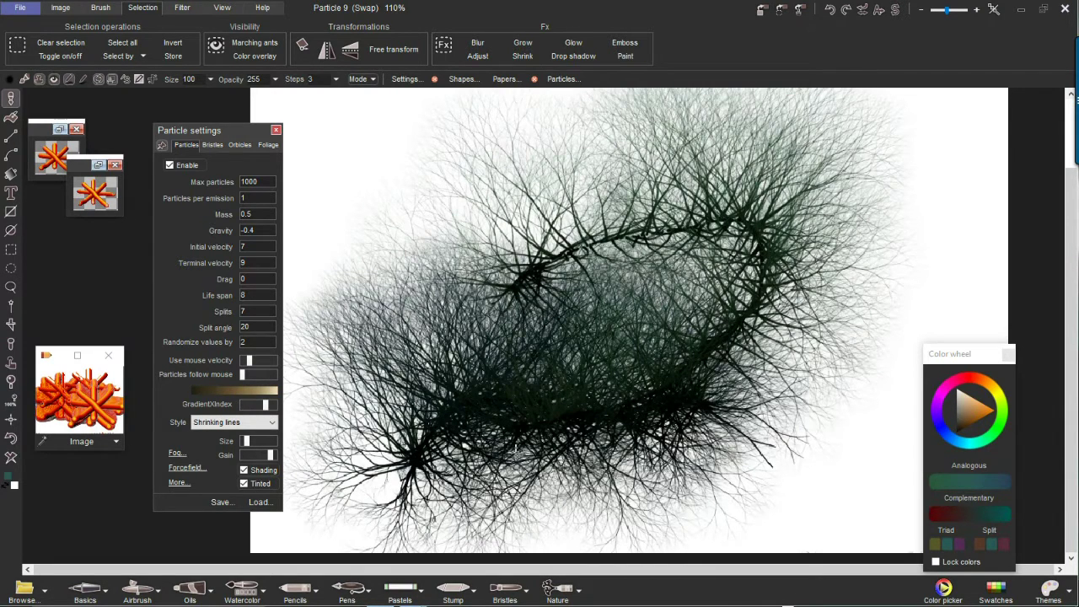
- Load the weeds4.opt particle preset and paint green grass strokes, clearing the canvas between the two tests
{"action": "left_click", "coordinate": [258, 503]}
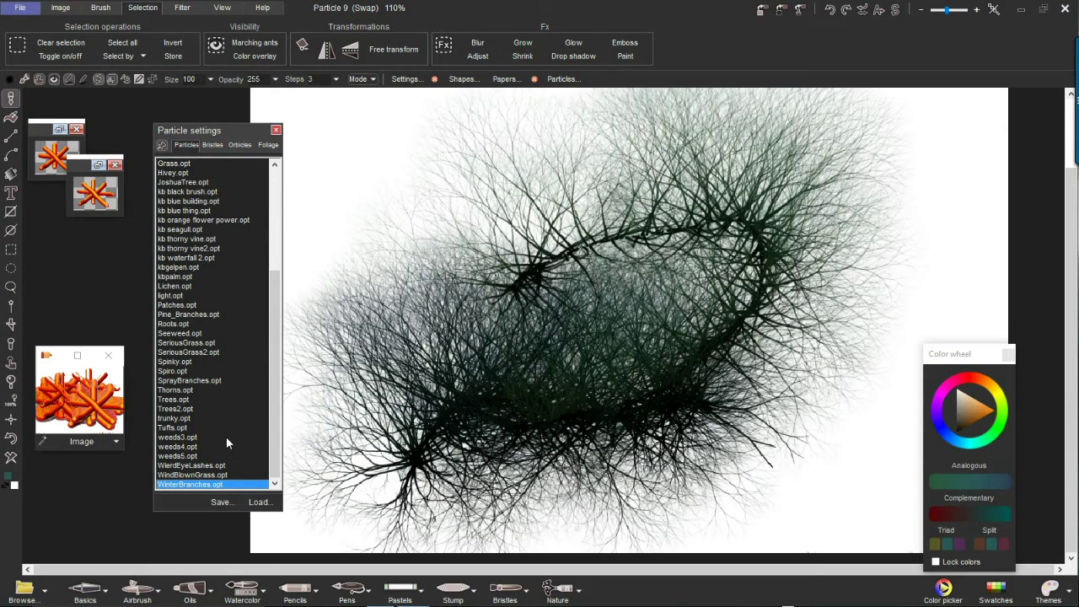
{"action": "left_click", "coordinate": [179, 446]}
{"action": "mouse_move", "coordinate": [469, 308]}
{"action": "left_mouse_down"}
{"action": "mouse_move", "coordinate": [539, 420]}
{"action": "mouse_move", "coordinate": [784, 503]}
{"action": "mouse_move", "coordinate": [540, 515]}
{"action": "mouse_move", "coordinate": [522, 505]}
{"action": "mouse_move", "coordinate": [750, 521]}
{"action": "mouse_move", "coordinate": [598, 498]}
{"action": "left_mouse_up"}
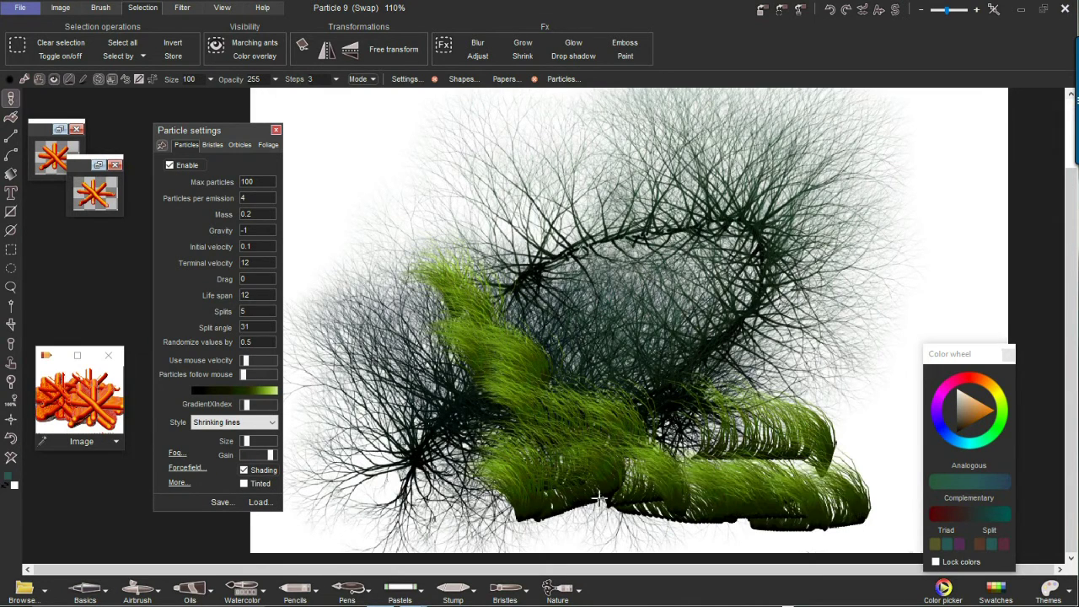
{"action": "left_click", "coordinate": [11, 456]}
{"action": "mouse_move", "coordinate": [694, 390]}
{"action": "left_mouse_down"}
{"action": "mouse_move", "coordinate": [543, 436]}
{"action": "mouse_move", "coordinate": [642, 441]}
{"action": "mouse_move", "coordinate": [493, 441]}
{"action": "left_mouse_up"}
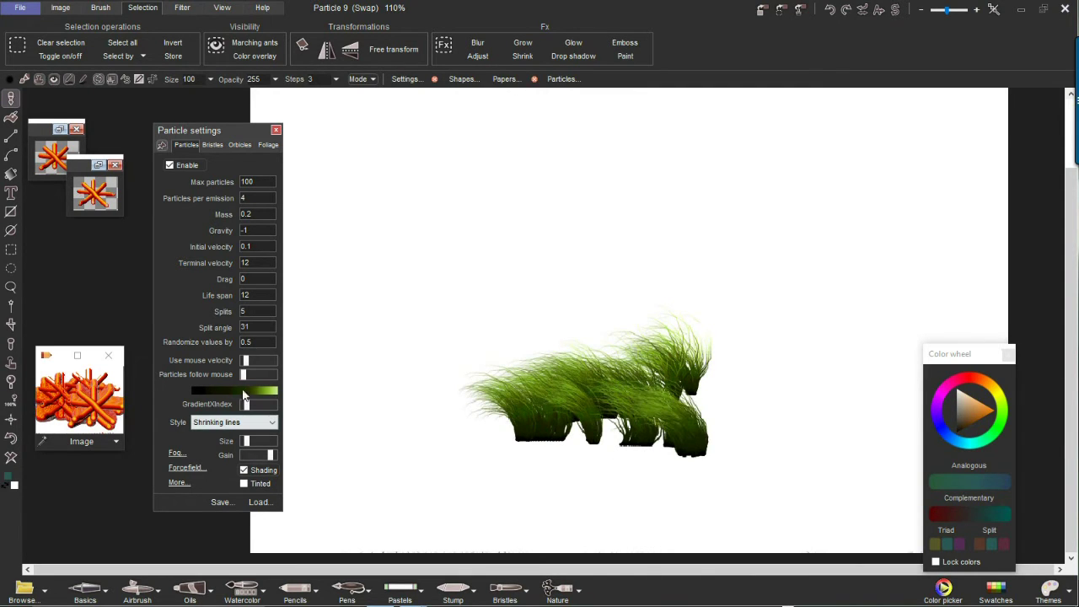
- Shift the GradientXIndex to paler tones and paint grass clumps at the canvas's left and centre
{"action": "left_click", "coordinate": [255, 406]}
{"action": "mouse_move", "coordinate": [459, 328]}
{"action": "left_mouse_down"}
{"action": "mouse_move", "coordinate": [455, 305]}
{"action": "mouse_move", "coordinate": [404, 362]}
{"action": "mouse_move", "coordinate": [409, 394]}
{"action": "left_mouse_up"}
{"action": "left_click_drag", "start_coordinate": [272, 405], "coordinate": [267, 409]}
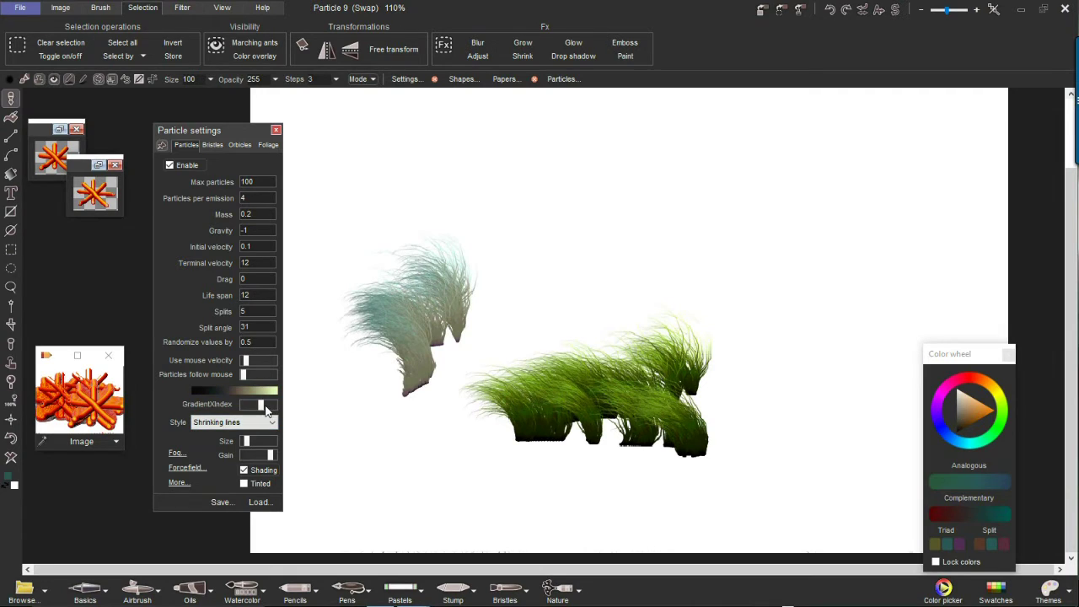
{"action": "mouse_move", "coordinate": [548, 303]}
{"action": "left_mouse_down"}
{"action": "mouse_move", "coordinate": [480, 363]}
{"action": "mouse_move", "coordinate": [560, 396]}
{"action": "mouse_move", "coordinate": [683, 472]}
{"action": "left_mouse_up"}
- Lower the particle gain, turn off shading and paint darker grass strokes around the existing clumps
{"action": "left_click_drag", "start_coordinate": [270, 455], "coordinate": [252, 455]}
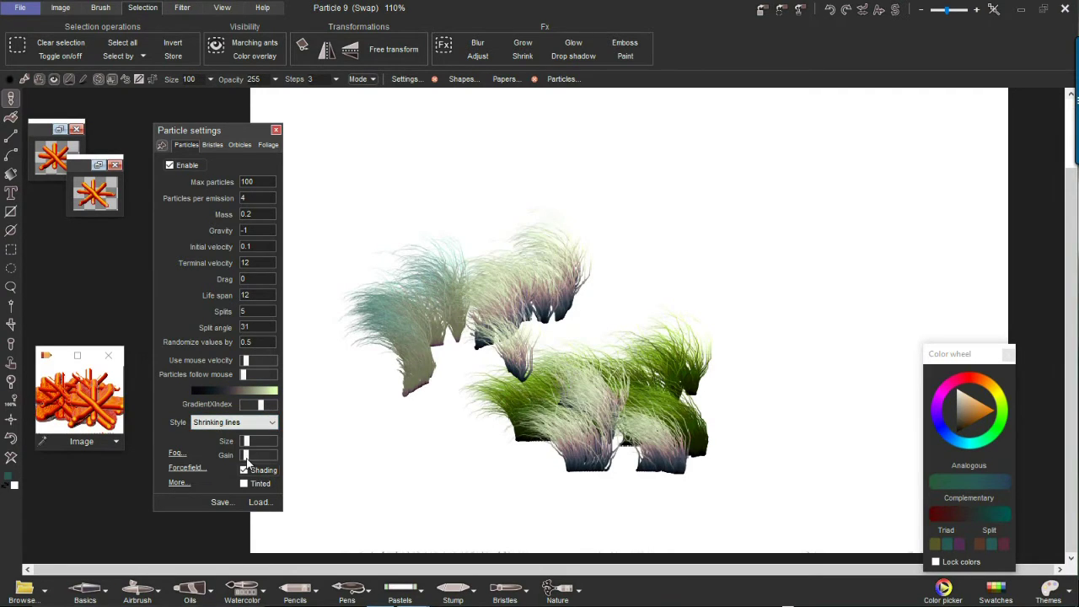
{"action": "mouse_move", "coordinate": [388, 455]}
{"action": "left_mouse_down"}
{"action": "mouse_move", "coordinate": [445, 453]}
{"action": "mouse_move", "coordinate": [631, 528]}
{"action": "mouse_move", "coordinate": [475, 516]}
{"action": "mouse_move", "coordinate": [387, 391]}
{"action": "left_mouse_up"}
{"action": "left_click", "coordinate": [261, 472]}
{"action": "mouse_move", "coordinate": [678, 369]}
{"action": "left_mouse_down"}
{"action": "mouse_move", "coordinate": [681, 475]}
{"action": "mouse_move", "coordinate": [647, 492]}
{"action": "left_mouse_up"}
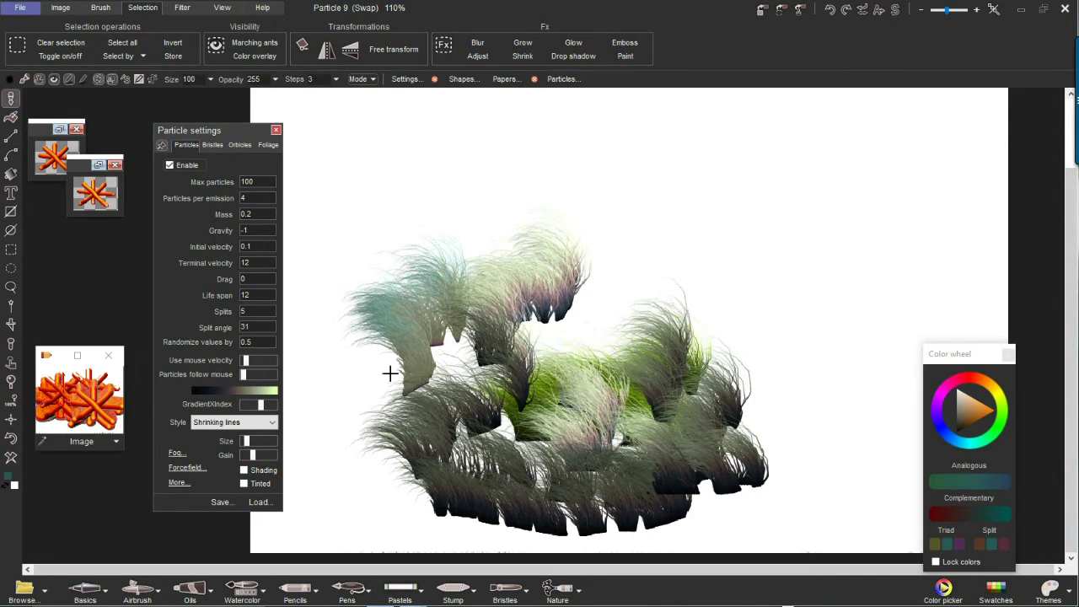
- Set the initial velocity to 4 and paint long grass strokes across the middle and right of the canvas
{"action": "double_click", "coordinate": [258, 295]}
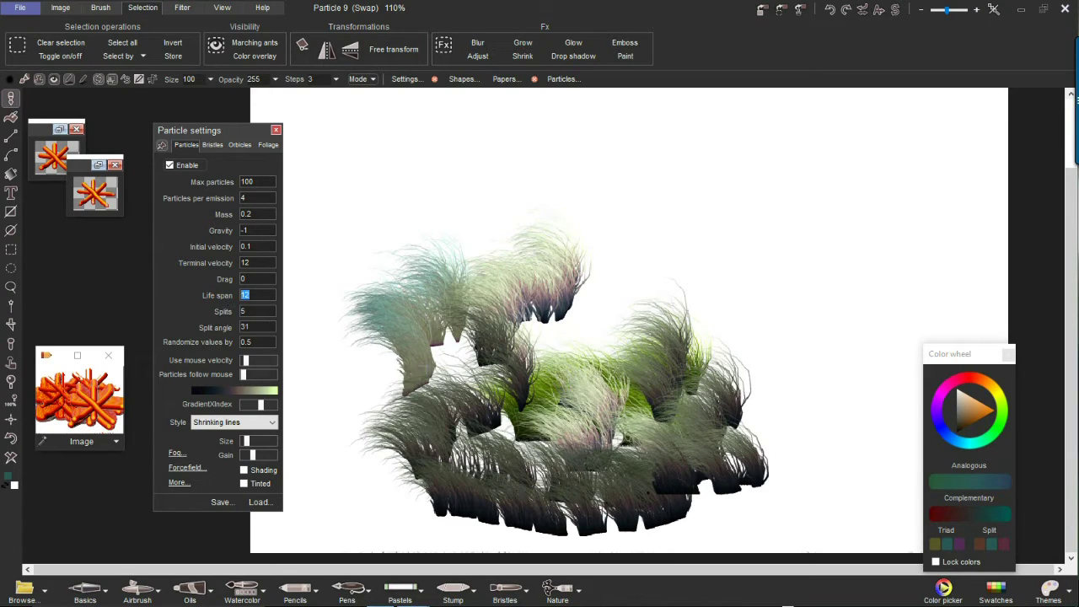
{"action": "double_click", "coordinate": [262, 247]}
{"action": "type", "text": "4"}
{"action": "mouse_move", "coordinate": [665, 309]}
{"action": "left_mouse_down"}
{"action": "mouse_move", "coordinate": [784, 382]}
{"action": "mouse_move", "coordinate": [700, 278]}
{"action": "mouse_move", "coordinate": [590, 324]}
{"action": "mouse_move", "coordinate": [565, 320]}
{"action": "mouse_move", "coordinate": [752, 457]}
{"action": "mouse_move", "coordinate": [650, 452]}
{"action": "left_mouse_up"}
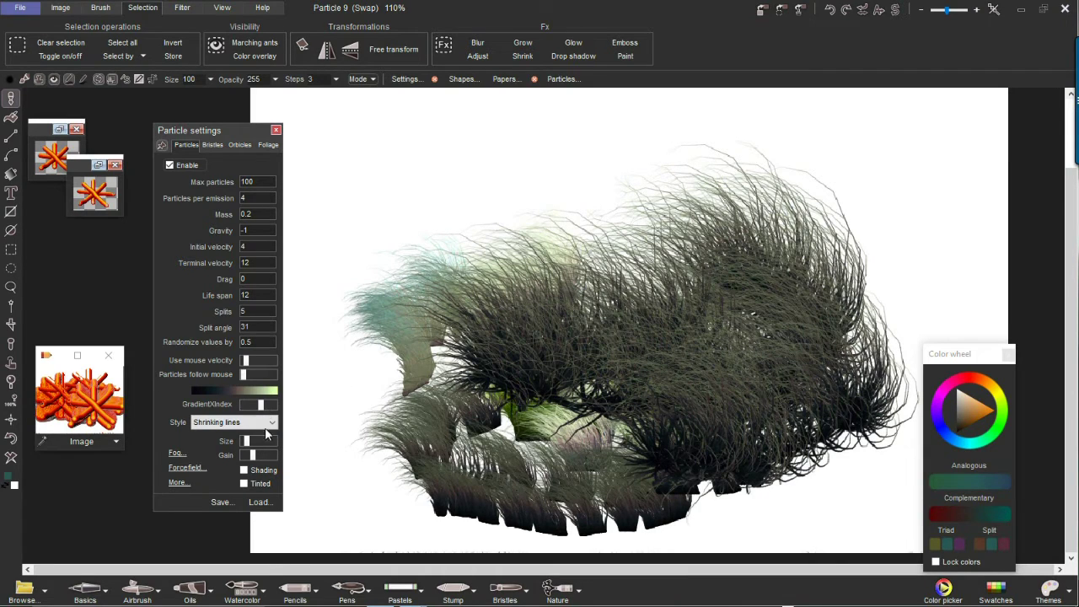
- Increase the particle size and cover most of the canvas with thicker grass strokes
{"action": "left_click", "coordinate": [256, 442]}
{"action": "mouse_move", "coordinate": [470, 372]}
{"action": "left_mouse_down"}
{"action": "mouse_move", "coordinate": [514, 295]}
{"action": "mouse_move", "coordinate": [481, 400]}
{"action": "mouse_move", "coordinate": [722, 455]}
{"action": "mouse_move", "coordinate": [564, 466]}
{"action": "left_mouse_up"}
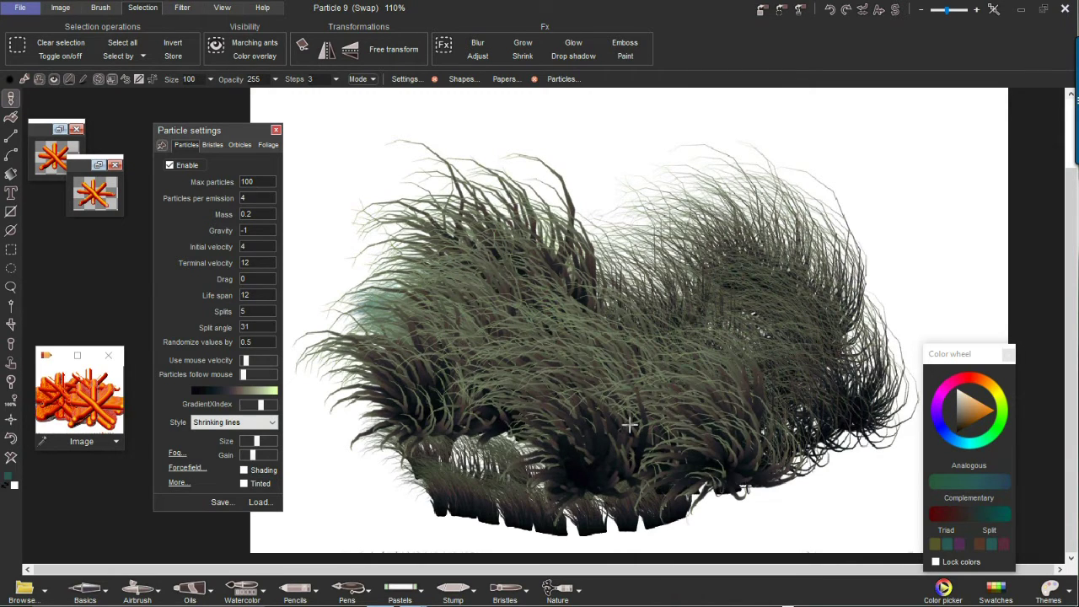
{"action": "mouse_move", "coordinate": [374, 452]}
{"action": "left_mouse_down"}
{"action": "mouse_move", "coordinate": [506, 497]}
{"action": "mouse_move", "coordinate": [902, 511]}
{"action": "mouse_move", "coordinate": [900, 410]}
{"action": "mouse_move", "coordinate": [590, 232]}
{"action": "mouse_move", "coordinate": [716, 240]}
{"action": "mouse_move", "coordinate": [779, 316]}
{"action": "mouse_move", "coordinate": [647, 330]}
{"action": "mouse_move", "coordinate": [783, 320]}
{"action": "mouse_move", "coordinate": [422, 371]}
{"action": "mouse_move", "coordinate": [498, 433]}
{"action": "mouse_move", "coordinate": [879, 463]}
{"action": "mouse_move", "coordinate": [320, 498]}
{"action": "mouse_move", "coordinate": [722, 494]}
{"action": "mouse_move", "coordinate": [891, 539]}
{"action": "left_mouse_up"}
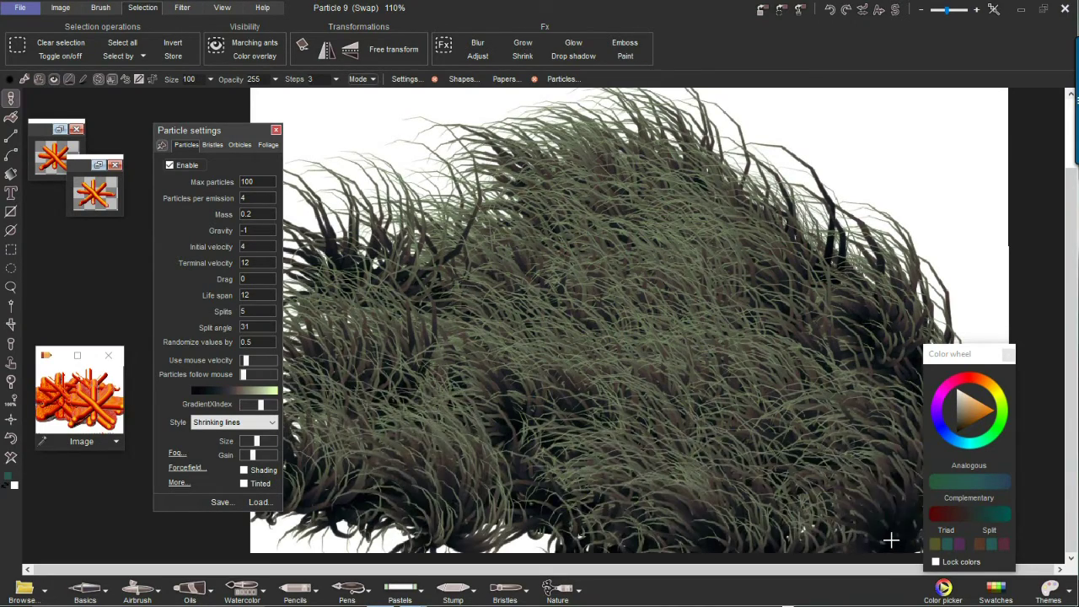
- Open the ForceField options, raise the power and paint a grass stroke across the canvas centre
{"action": "left_click", "coordinate": [186, 467]}
{"action": "left_click_drag", "start_coordinate": [532, 253], "coordinate": [218, 193]}
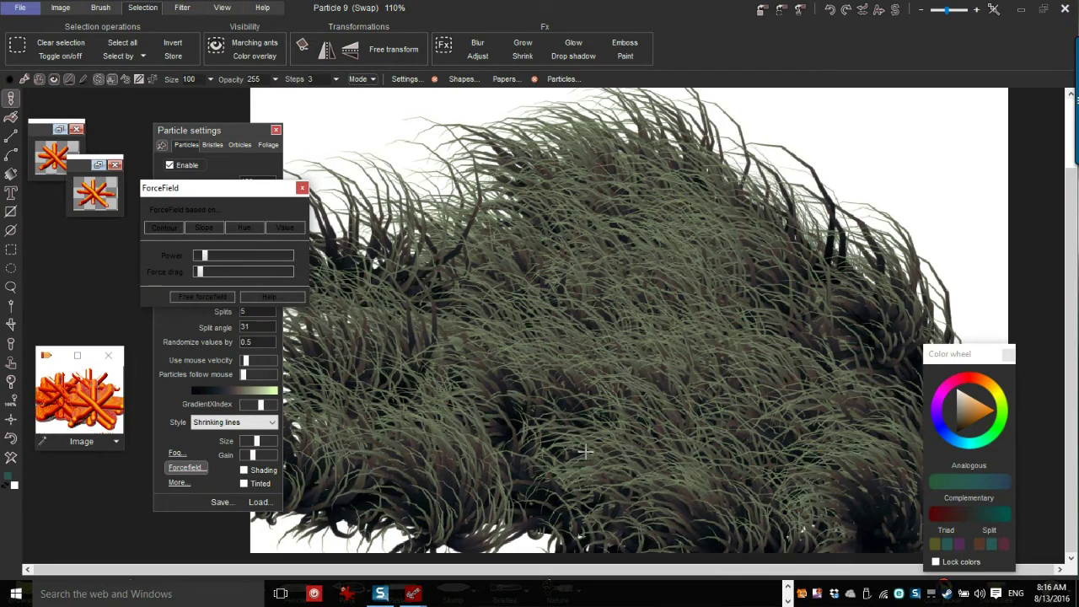
{"action": "left_click_drag", "start_coordinate": [207, 259], "coordinate": [263, 263]}
{"action": "mouse_move", "coordinate": [625, 415]}
{"action": "left_mouse_down"}
{"action": "mouse_move", "coordinate": [683, 402]}
{"action": "mouse_move", "coordinate": [721, 442]}
{"action": "mouse_move", "coordinate": [657, 453]}
{"action": "mouse_move", "coordinate": [558, 443]}
{"action": "mouse_move", "coordinate": [435, 407]}
{"action": "left_mouse_up"}
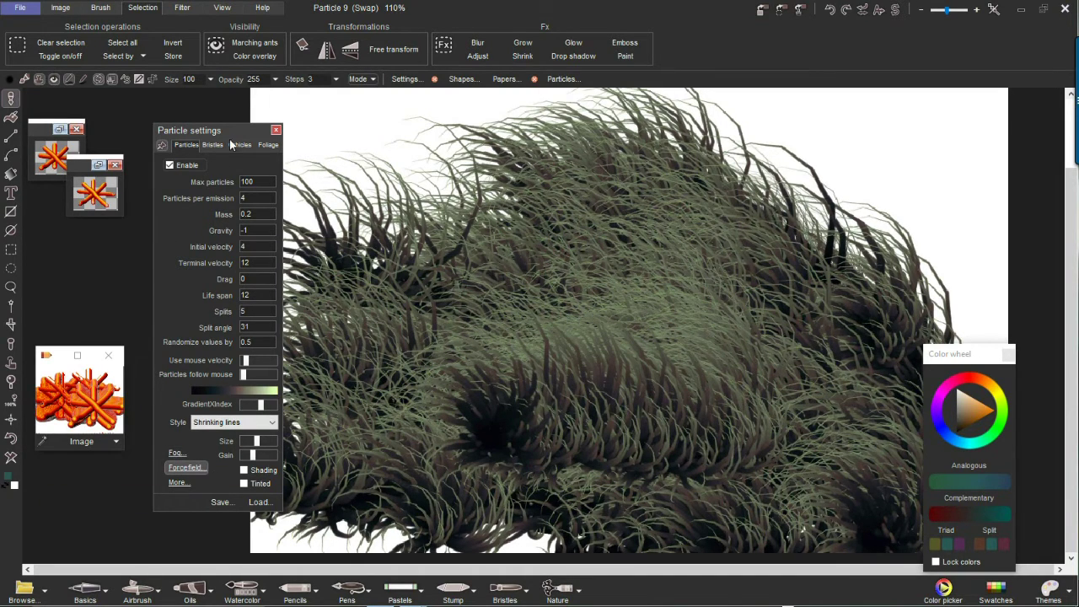
- Reopen the ForceField options, raise the power near maximum and the force drag slightly, and paint more grass strokes
{"action": "left_click_drag", "start_coordinate": [229, 140], "coordinate": [267, 142]}
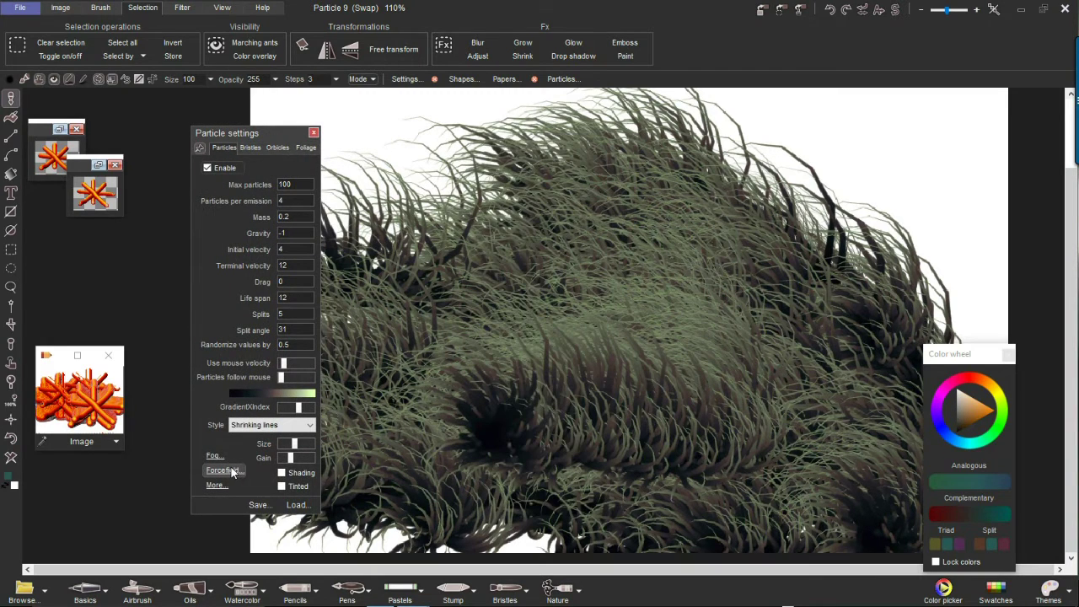
{"action": "left_click", "coordinate": [224, 470]}
{"action": "left_click_drag", "start_coordinate": [556, 252], "coordinate": [141, 236]}
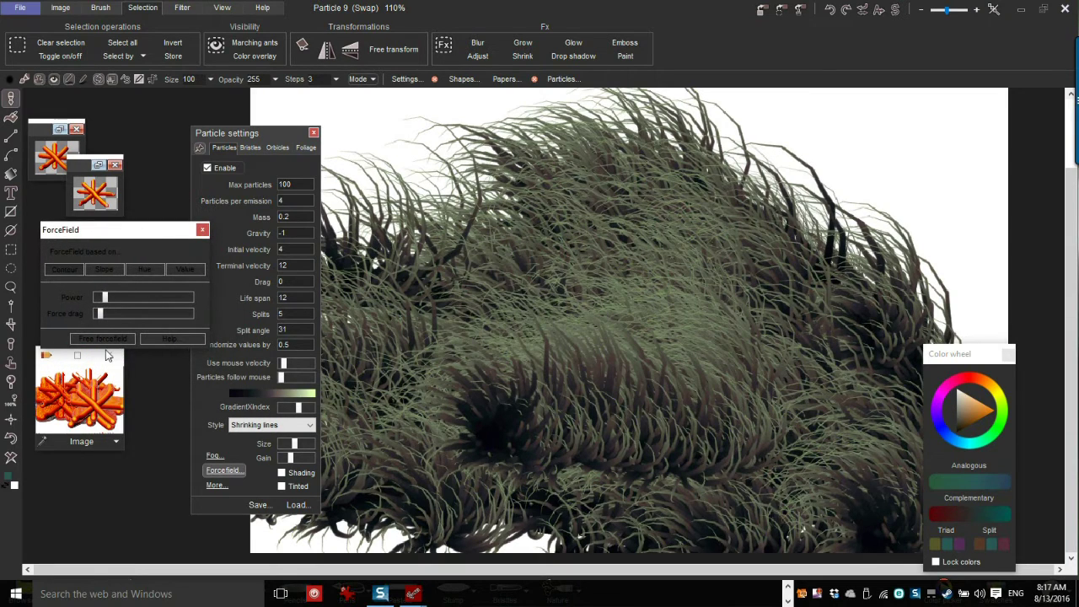
{"action": "left_click", "coordinate": [178, 298]}
{"action": "left_click", "coordinate": [110, 314]}
{"action": "mouse_move", "coordinate": [500, 321]}
{"action": "left_mouse_down"}
{"action": "mouse_move", "coordinate": [494, 292]}
{"action": "mouse_move", "coordinate": [542, 349]}
{"action": "mouse_move", "coordinate": [365, 382]}
{"action": "mouse_move", "coordinate": [438, 362]}
{"action": "mouse_move", "coordinate": [498, 320]}
{"action": "mouse_move", "coordinate": [556, 396]}
{"action": "mouse_move", "coordinate": [506, 472]}
{"action": "mouse_move", "coordinate": [636, 496]}
{"action": "mouse_move", "coordinate": [443, 481]}
{"action": "mouse_move", "coordinate": [428, 430]}
{"action": "left_mouse_up"}
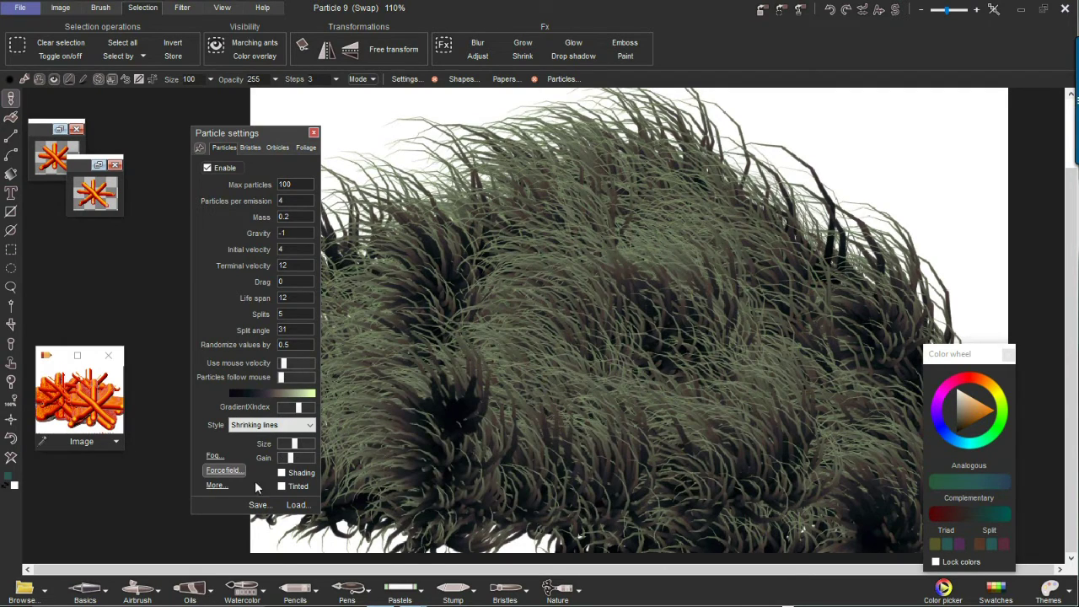
- Set the age decrement to 1 in the extra options and paint a test grass stroke over the canvas
{"action": "left_click", "coordinate": [217, 486]}
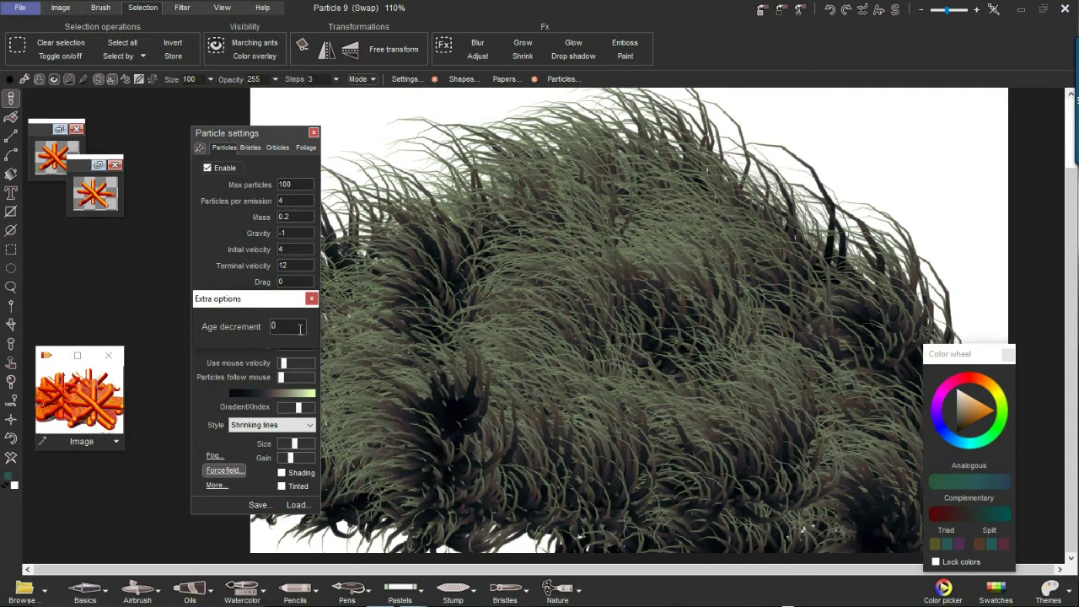
{"action": "type", "text": "1"}
{"action": "mouse_move", "coordinate": [426, 284]}
{"action": "left_mouse_down"}
{"action": "mouse_move", "coordinate": [664, 287]}
{"action": "mouse_move", "coordinate": [681, 361]}
{"action": "mouse_move", "coordinate": [620, 391]}
{"action": "left_mouse_up"}
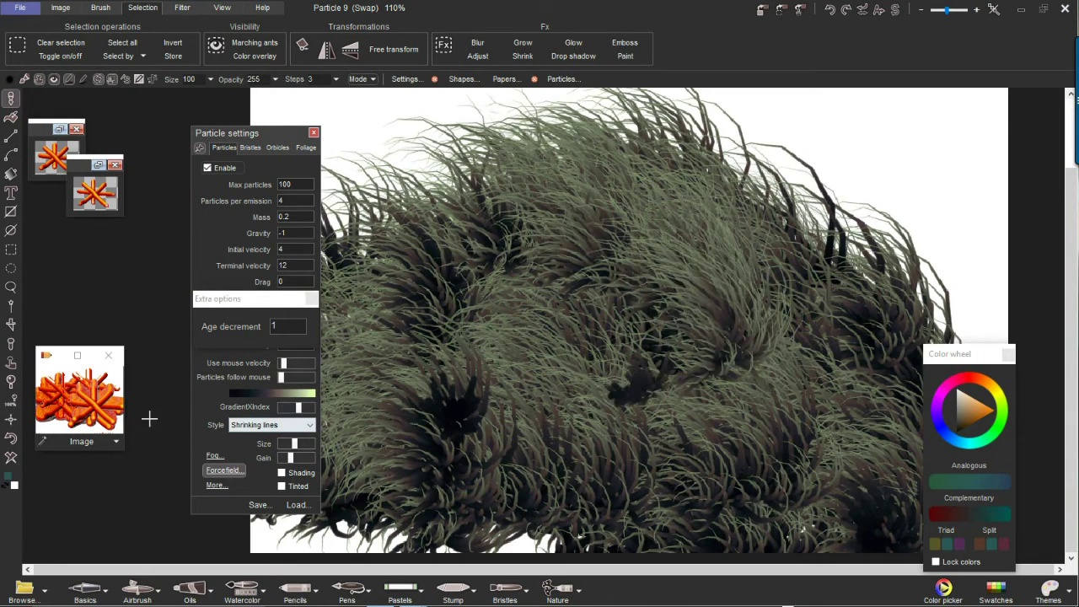
{"action": "left_click_drag", "start_coordinate": [281, 302], "coordinate": [157, 303]}
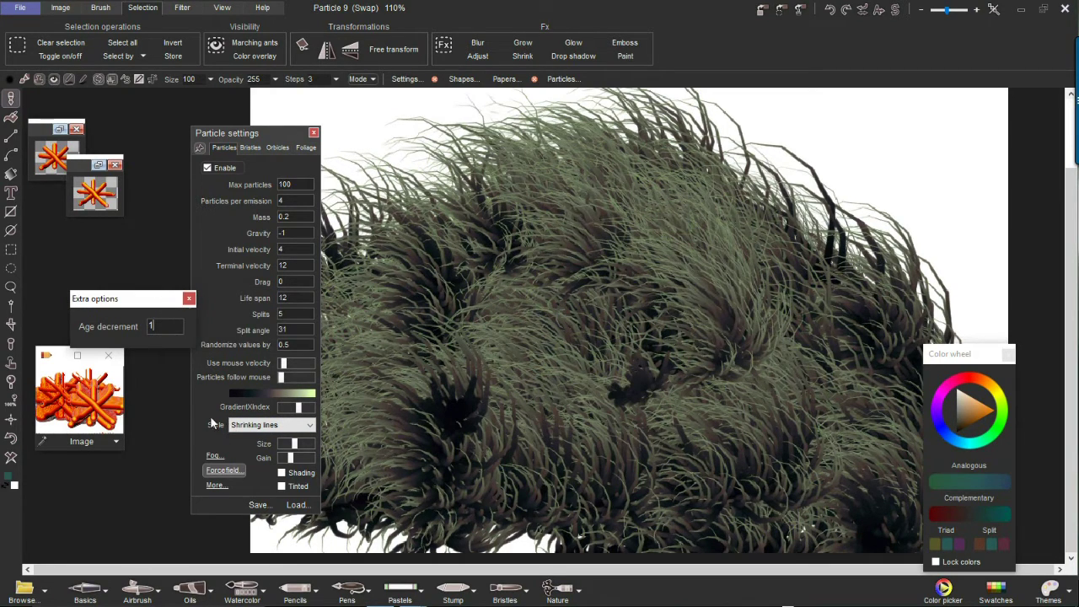
- Clear the canvas and paint a long winding grass stroke, repeating the test on a freshly cleared canvas
{"action": "left_click", "coordinate": [11, 458]}
{"action": "mouse_move", "coordinate": [511, 315]}
{"action": "left_mouse_down"}
{"action": "mouse_move", "coordinate": [450, 371]}
{"action": "mouse_move", "coordinate": [566, 435]}
{"action": "mouse_move", "coordinate": [862, 356]}
{"action": "mouse_move", "coordinate": [691, 216]}
{"action": "mouse_move", "coordinate": [562, 262]}
{"action": "mouse_move", "coordinate": [653, 441]}
{"action": "mouse_move", "coordinate": [484, 515]}
{"action": "left_mouse_up"}
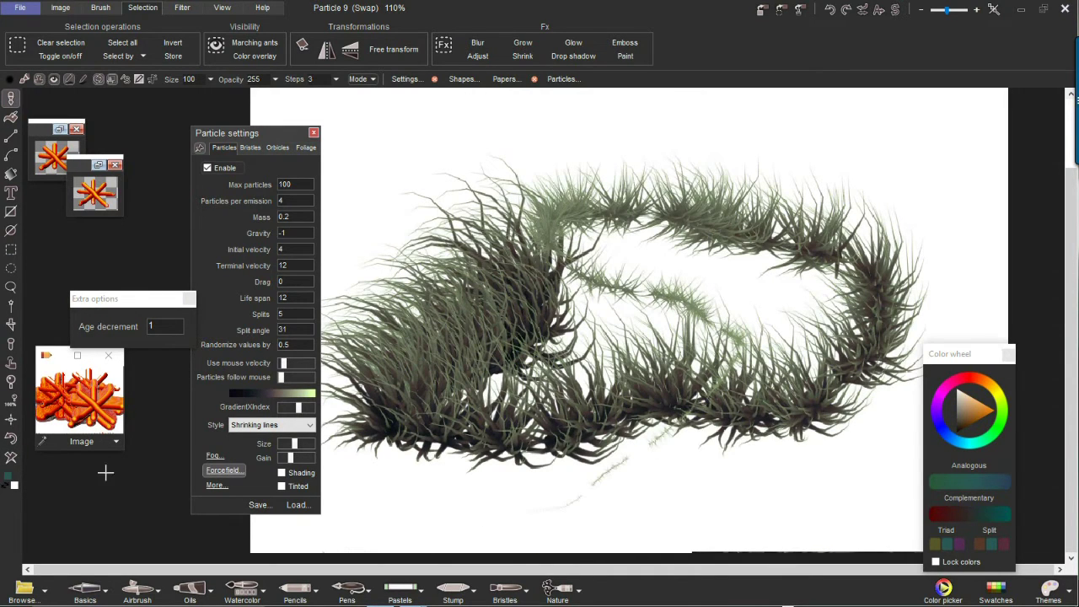
{"action": "left_click", "coordinate": [11, 458]}
{"action": "mouse_move", "coordinate": [419, 195]}
{"action": "left_mouse_down"}
{"action": "mouse_move", "coordinate": [730, 171]}
{"action": "mouse_move", "coordinate": [961, 236]}
{"action": "mouse_move", "coordinate": [520, 264]}
{"action": "mouse_move", "coordinate": [599, 318]}
{"action": "mouse_move", "coordinate": [640, 376]}
{"action": "mouse_move", "coordinate": [393, 414]}
{"action": "left_mouse_up"}
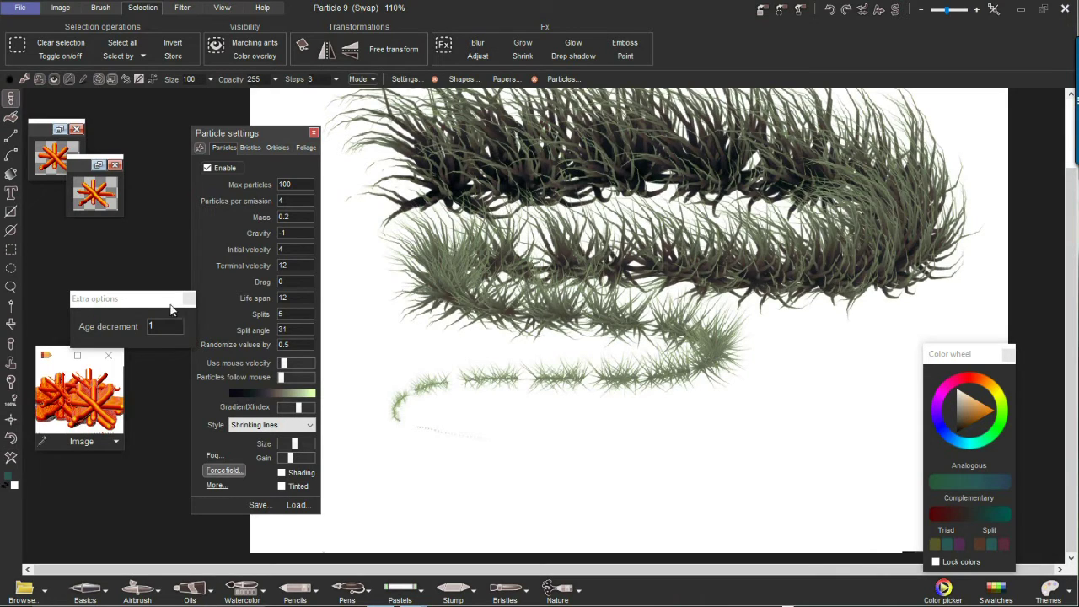
- Clear the test strokes, set the age decrement to -0.5 and paint dense grass across the canvas's lower half
{"action": "left_click_drag", "start_coordinate": [162, 326], "coordinate": [135, 326]}
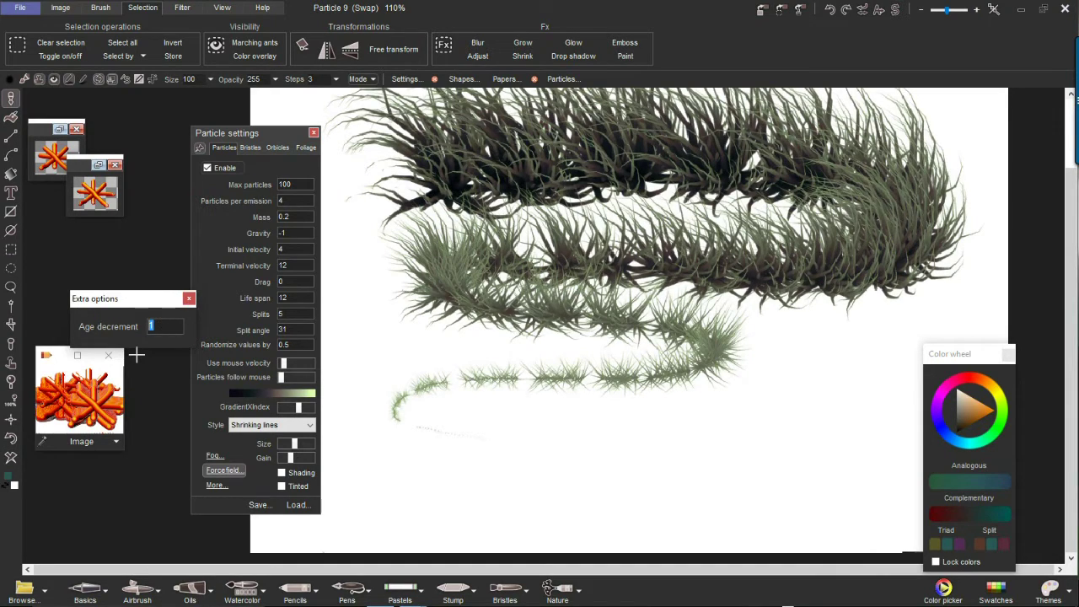
{"action": "mouse_move", "coordinate": [462, 442]}
{"action": "left_mouse_down"}
{"action": "mouse_move", "coordinate": [729, 455]}
{"action": "mouse_move", "coordinate": [796, 379]}
{"action": "mouse_move", "coordinate": [388, 253]}
{"action": "mouse_move", "coordinate": [843, 445]}
{"action": "mouse_move", "coordinate": [365, 455]}
{"action": "mouse_move", "coordinate": [761, 480]}
{"action": "mouse_move", "coordinate": [704, 365]}
{"action": "mouse_move", "coordinate": [660, 198]}
{"action": "mouse_move", "coordinate": [489, 278]}
{"action": "mouse_move", "coordinate": [396, 465]}
{"action": "left_mouse_up"}
{"action": "left_click", "coordinate": [12, 456]}
{"action": "left_click", "coordinate": [122, 329]}
{"action": "type", "text": "-"}
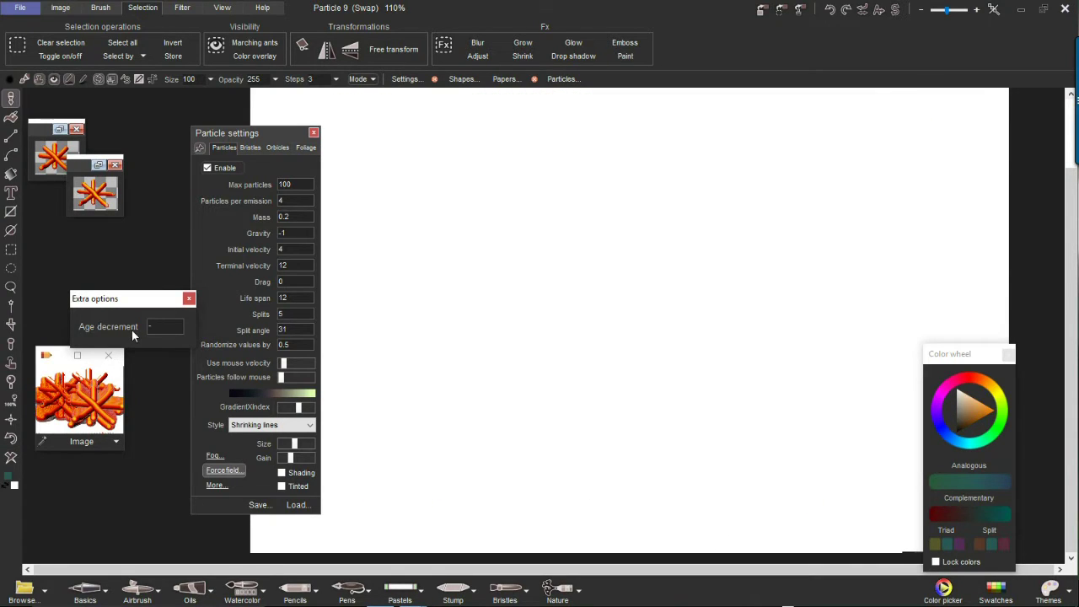
{"action": "type", "text": "0.5"}
{"action": "mouse_move", "coordinate": [515, 447]}
{"action": "left_mouse_down"}
{"action": "mouse_move", "coordinate": [472, 445]}
{"action": "mouse_move", "coordinate": [631, 452]}
{"action": "mouse_move", "coordinate": [834, 430]}
{"action": "mouse_move", "coordinate": [778, 450]}
{"action": "mouse_move", "coordinate": [609, 419]}
{"action": "mouse_move", "coordinate": [362, 422]}
{"action": "mouse_move", "coordinate": [621, 424]}
{"action": "mouse_move", "coordinate": [523, 428]}
{"action": "left_mouse_up"}
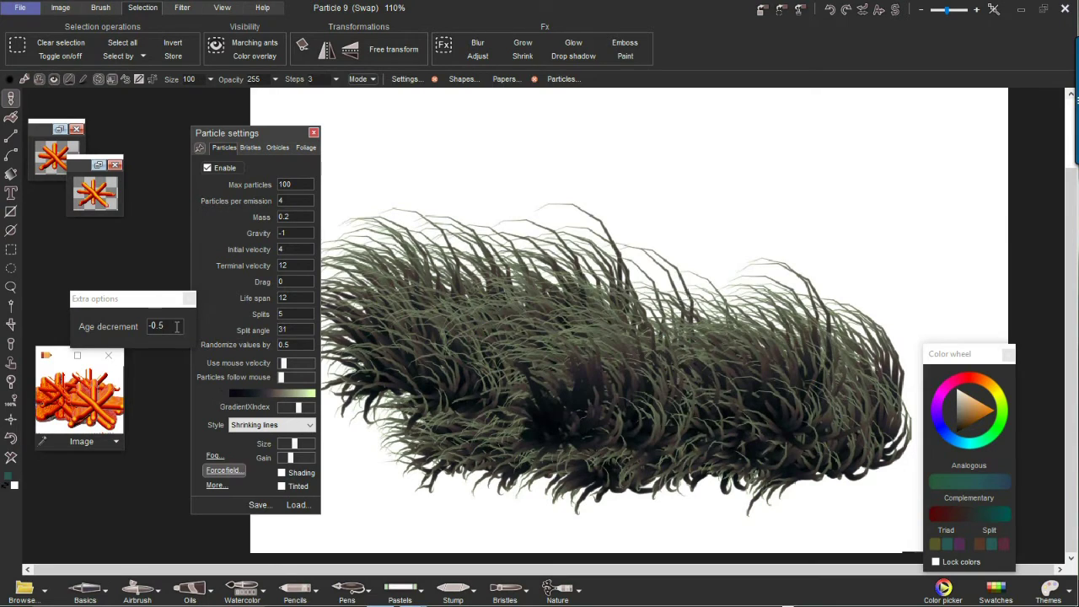
- Set the age decrement to 2 and paint a test grass stroke over the existing grass
{"action": "left_click", "coordinate": [176, 326]}
{"action": "type", "text": "2"}
{"action": "mouse_move", "coordinate": [634, 274]}
{"action": "left_mouse_down"}
{"action": "mouse_move", "coordinate": [681, 243]}
{"action": "mouse_move", "coordinate": [692, 174]}
{"action": "mouse_move", "coordinate": [637, 423]}
{"action": "left_mouse_up"}
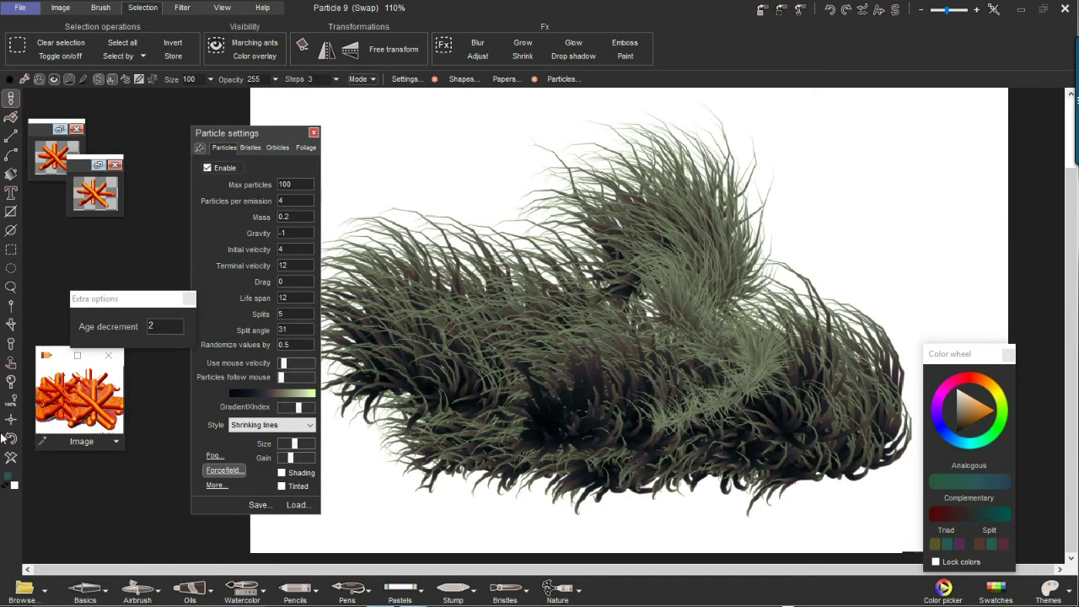
- Clear the canvas between test strokes of long diagonal grass, finishing with three strokes fanning out from the lower-left area of the canvas
{"action": "left_click", "coordinate": [10, 458]}
{"action": "mouse_move", "coordinate": [943, 178]}
{"action": "left_mouse_down"}
{"action": "mouse_move", "coordinate": [895, 184]}
{"action": "mouse_move", "coordinate": [320, 503]}
{"action": "left_mouse_up"}
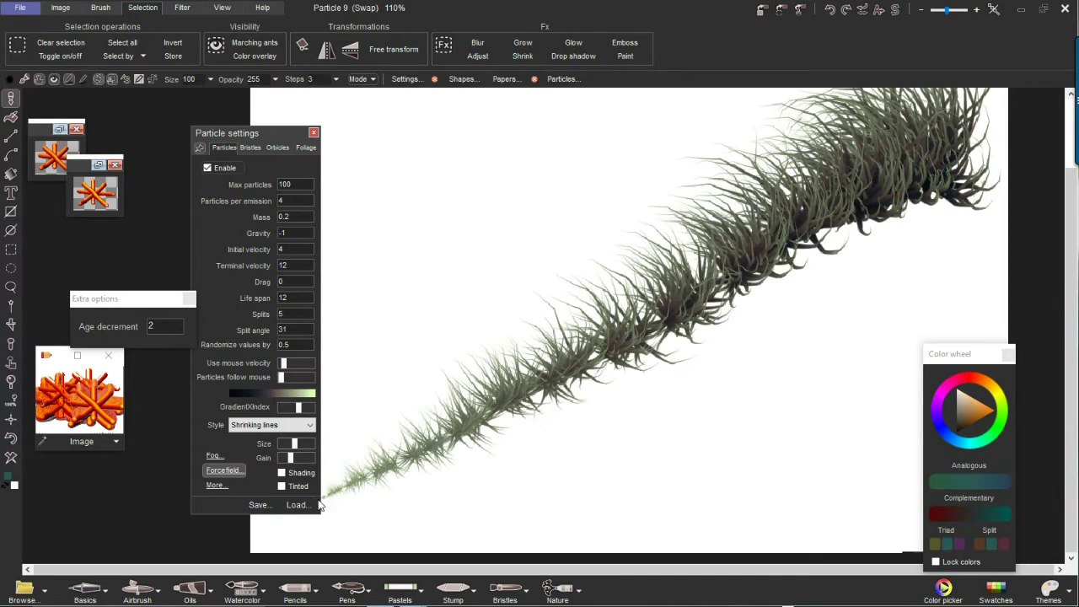
{"action": "left_click", "coordinate": [10, 458]}
{"action": "mouse_move", "coordinate": [373, 503]}
{"action": "left_mouse_down"}
{"action": "mouse_move", "coordinate": [496, 429]}
{"action": "mouse_move", "coordinate": [807, 317]}
{"action": "mouse_move", "coordinate": [792, 81]}
{"action": "left_mouse_up"}
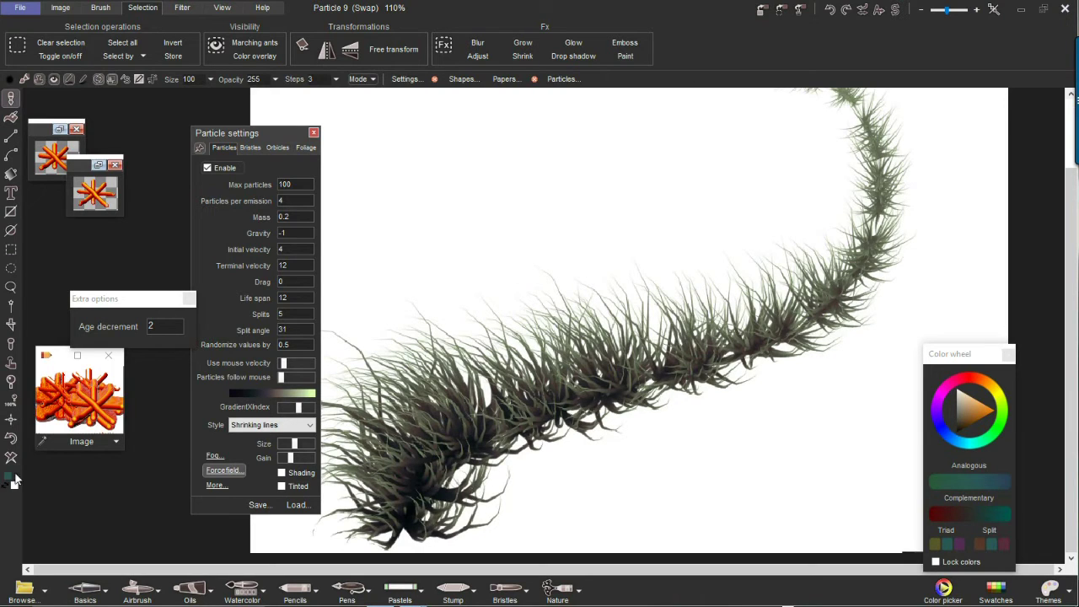
{"action": "left_click", "coordinate": [10, 459]}
{"action": "mouse_move", "coordinate": [382, 506]}
{"action": "left_mouse_down"}
{"action": "mouse_move", "coordinate": [624, 358]}
{"action": "mouse_move", "coordinate": [747, 366]}
{"action": "mouse_move", "coordinate": [847, 310]}
{"action": "left_mouse_up"}
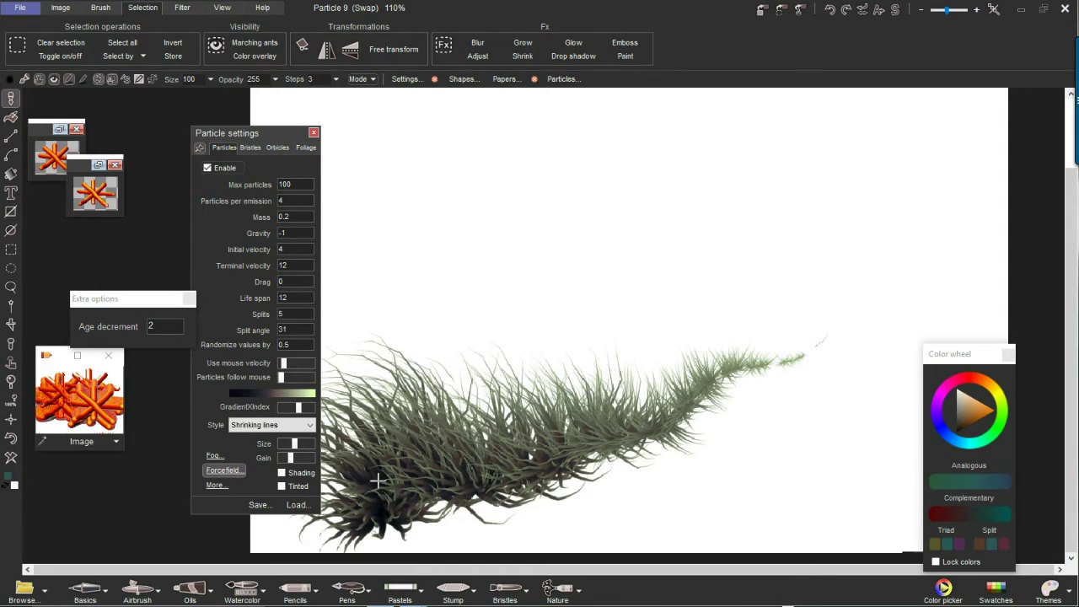
{"action": "mouse_move", "coordinate": [362, 487]}
{"action": "left_mouse_down"}
{"action": "mouse_move", "coordinate": [562, 309]}
{"action": "mouse_move", "coordinate": [795, 155]}
{"action": "mouse_move", "coordinate": [970, 166]}
{"action": "left_mouse_up"}
{"action": "mouse_move", "coordinate": [379, 440]}
{"action": "left_mouse_down"}
{"action": "mouse_move", "coordinate": [607, 368]}
{"action": "mouse_move", "coordinate": [842, 253]}
{"action": "mouse_move", "coordinate": [893, 352]}
{"action": "left_mouse_up"}
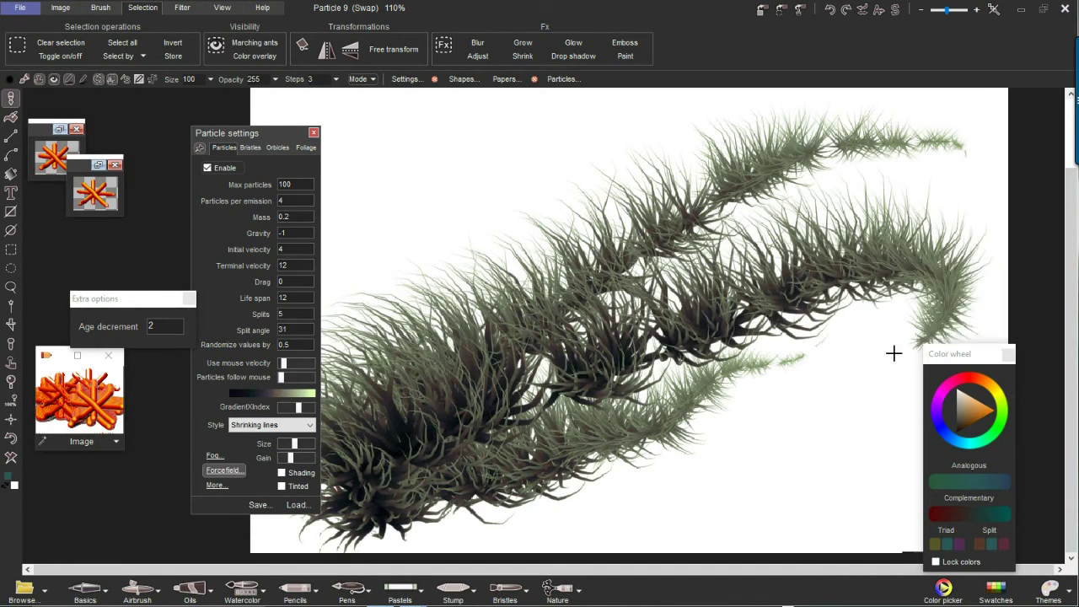
- Enable the Bristles brush with the fan shape and third stroke preset, and smear teal paint over the grass, also with a rotated bristle angle
{"action": "left_click", "coordinate": [253, 148]}
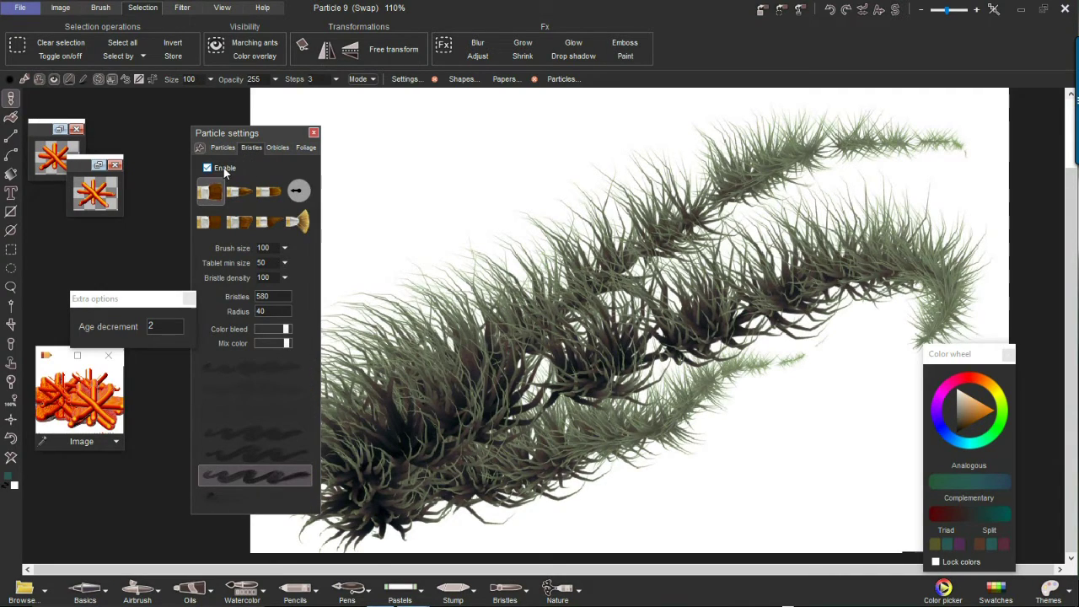
{"action": "left_click", "coordinate": [296, 221]}
{"action": "mouse_move", "coordinate": [447, 231]}
{"action": "left_mouse_down"}
{"action": "mouse_move", "coordinate": [649, 287]}
{"action": "mouse_move", "coordinate": [725, 279]}
{"action": "mouse_move", "coordinate": [548, 240]}
{"action": "left_mouse_up"}
{"action": "left_click", "coordinate": [261, 407]}
{"action": "mouse_move", "coordinate": [459, 383]}
{"action": "left_mouse_down"}
{"action": "mouse_move", "coordinate": [514, 314]}
{"action": "mouse_move", "coordinate": [371, 261]}
{"action": "mouse_move", "coordinate": [590, 210]}
{"action": "mouse_move", "coordinate": [691, 168]}
{"action": "mouse_move", "coordinate": [644, 231]}
{"action": "mouse_move", "coordinate": [711, 251]}
{"action": "left_mouse_up"}
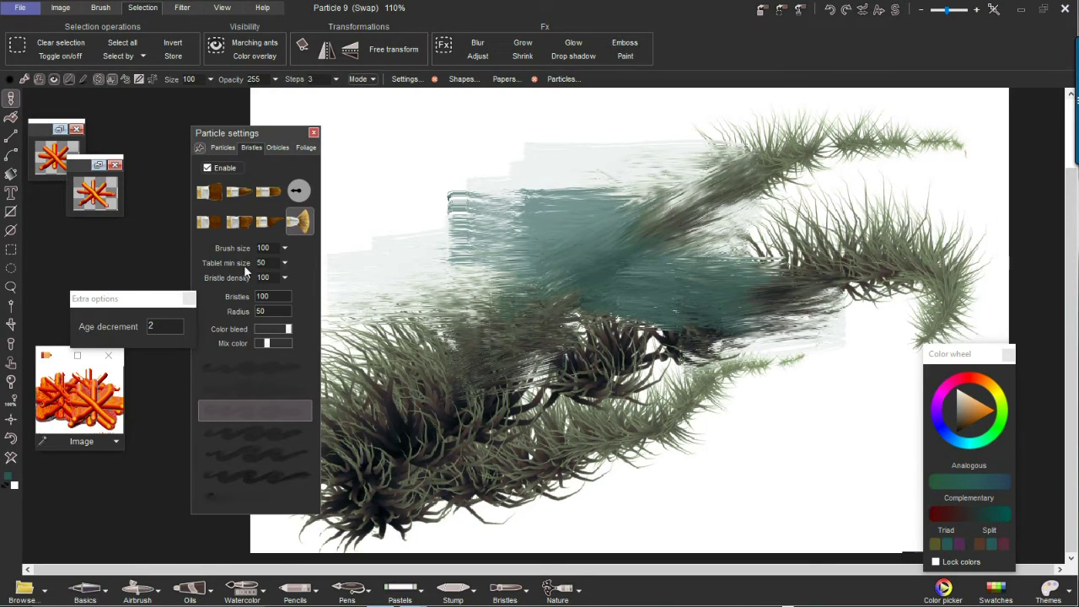
{"action": "left_click_drag", "start_coordinate": [296, 197], "coordinate": [312, 187]}
{"action": "mouse_move", "coordinate": [534, 191]}
{"action": "left_mouse_down"}
{"action": "mouse_move", "coordinate": [345, 270]}
{"action": "mouse_move", "coordinate": [437, 172]}
{"action": "left_mouse_up"}
- Enable the Orbicles brush with the ring shape and paint a looping stroke across the canvas
{"action": "left_click", "coordinate": [277, 147]}
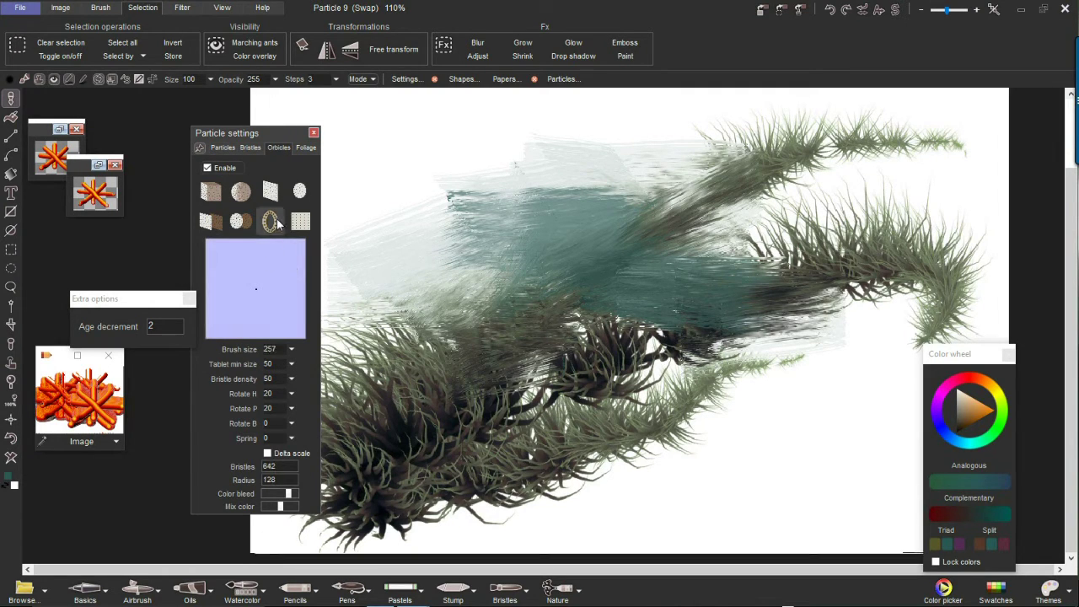
{"action": "mouse_move", "coordinate": [379, 293]}
{"action": "left_mouse_down"}
{"action": "mouse_move", "coordinate": [506, 379]}
{"action": "mouse_move", "coordinate": [421, 241]}
{"action": "mouse_move", "coordinate": [505, 206]}
{"action": "left_mouse_up"}
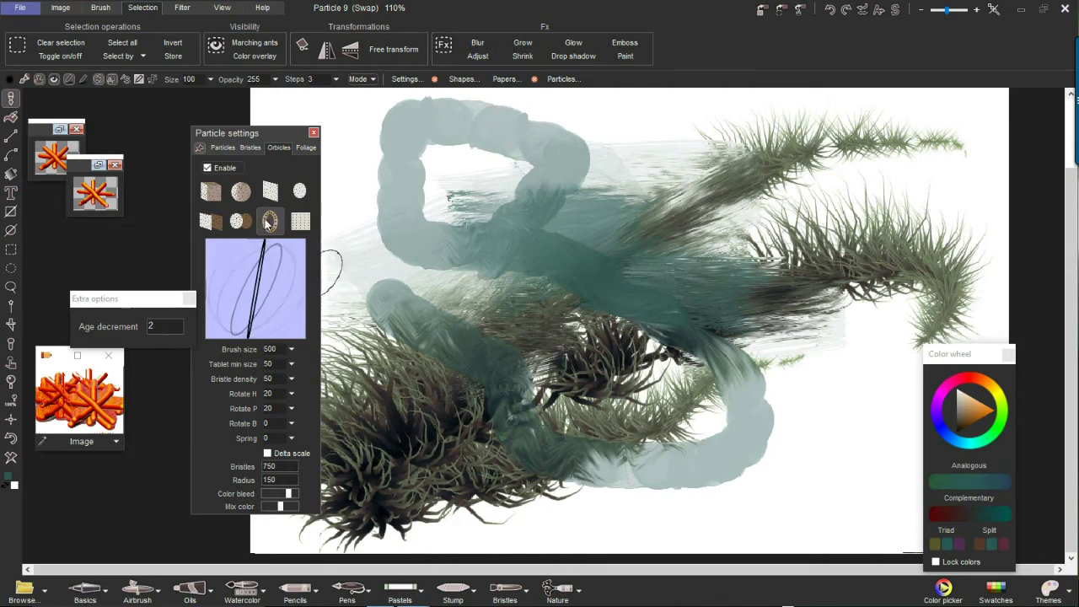
- Paint over the canvas with the paired-square orbicle and Delta scale turned on, and add strokes with the sphere orbicle
{"action": "left_click", "coordinate": [211, 221]}
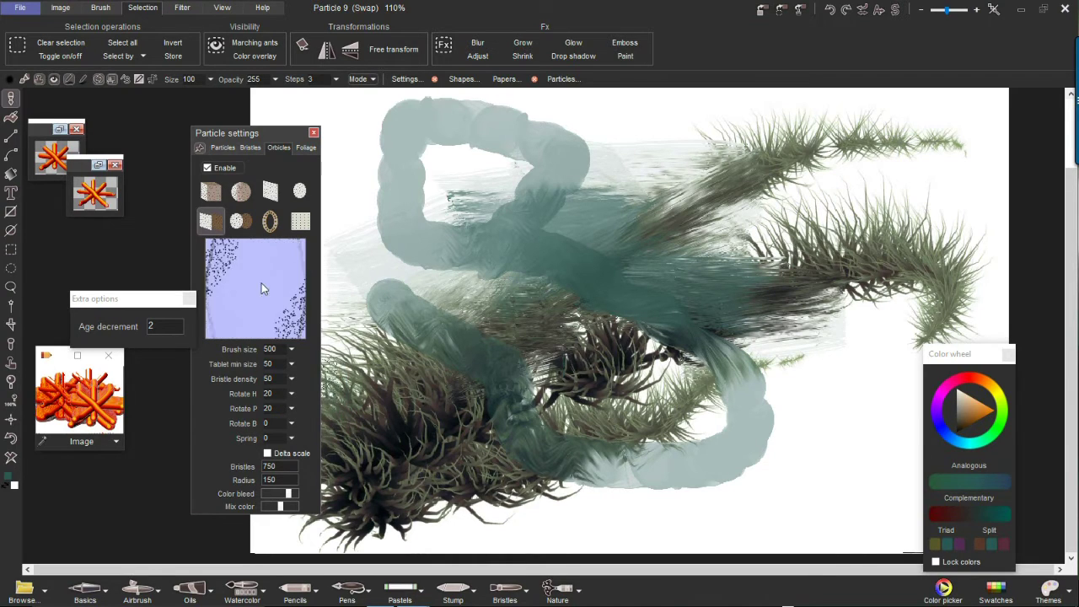
{"action": "left_click", "coordinate": [268, 453]}
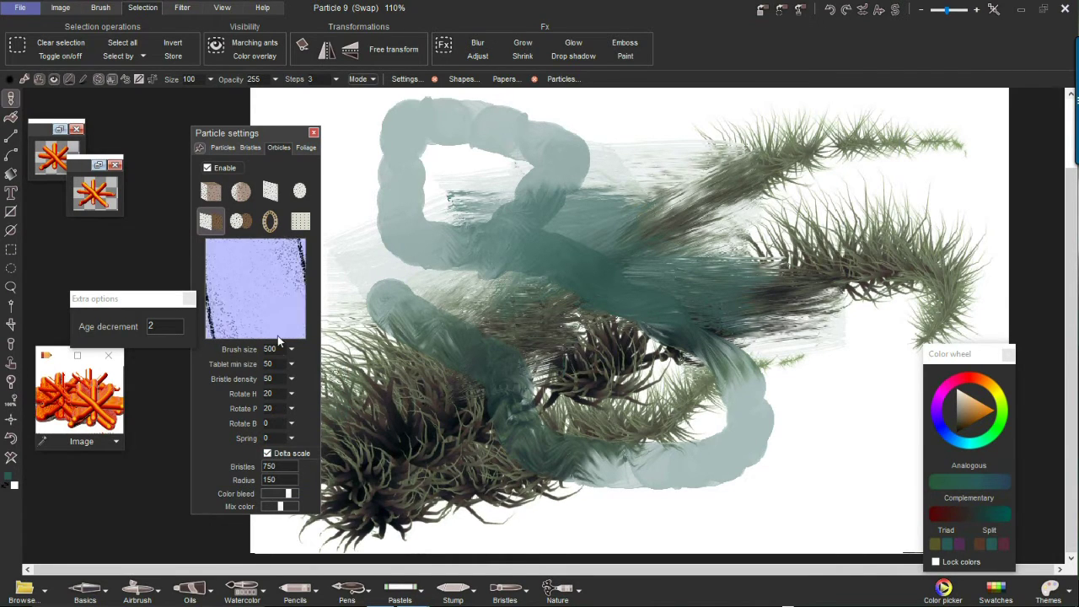
{"action": "mouse_move", "coordinate": [540, 489]}
{"action": "left_mouse_down"}
{"action": "mouse_move", "coordinate": [896, 470]}
{"action": "mouse_move", "coordinate": [919, 447]}
{"action": "mouse_move", "coordinate": [500, 369]}
{"action": "mouse_move", "coordinate": [362, 202]}
{"action": "mouse_move", "coordinate": [800, 315]}
{"action": "mouse_move", "coordinate": [894, 219]}
{"action": "mouse_move", "coordinate": [497, 166]}
{"action": "mouse_move", "coordinate": [590, 295]}
{"action": "mouse_move", "coordinate": [969, 211]}
{"action": "mouse_move", "coordinate": [891, 380]}
{"action": "mouse_move", "coordinate": [817, 466]}
{"action": "mouse_move", "coordinate": [438, 506]}
{"action": "mouse_move", "coordinate": [354, 404]}
{"action": "mouse_move", "coordinate": [674, 354]}
{"action": "left_mouse_up"}
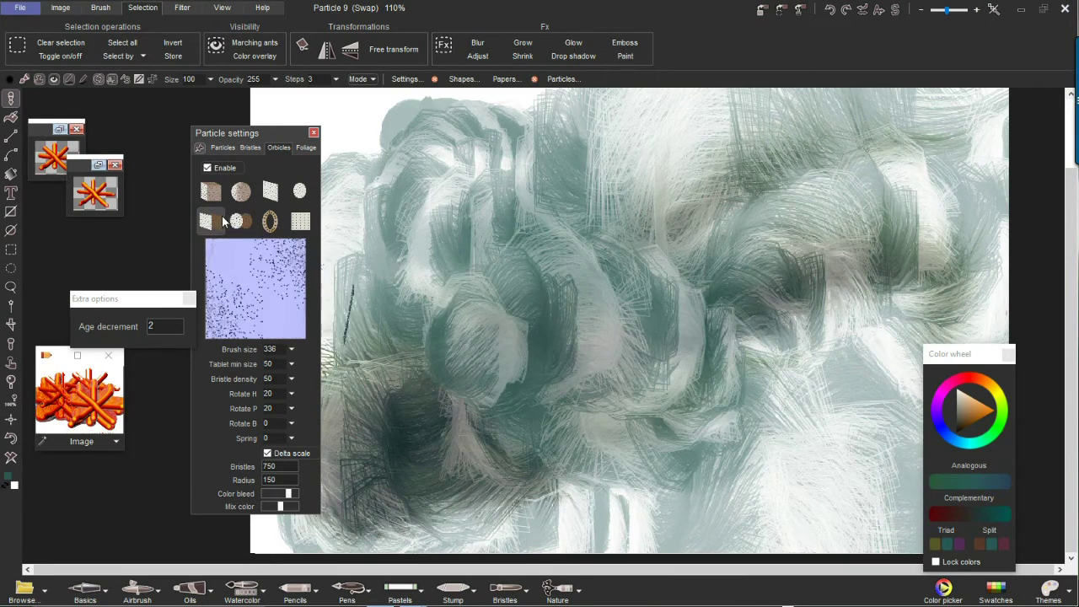
{"action": "left_click", "coordinate": [248, 197]}
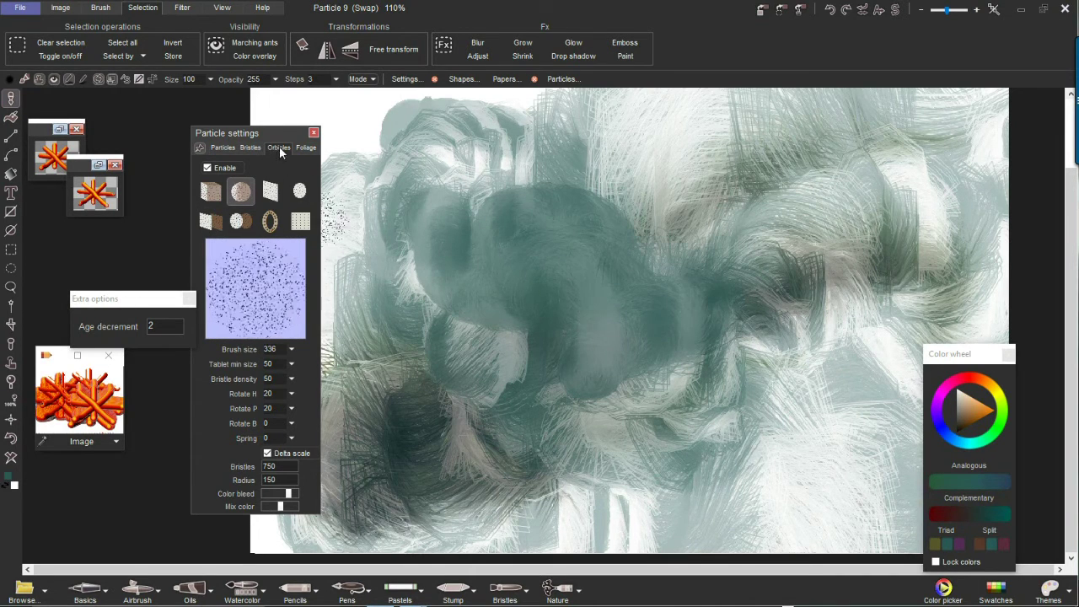
- Enable the Foliage brush, clear the canvas and grow a red-flowered plant in the lower-left area
{"action": "left_click", "coordinate": [306, 148]}
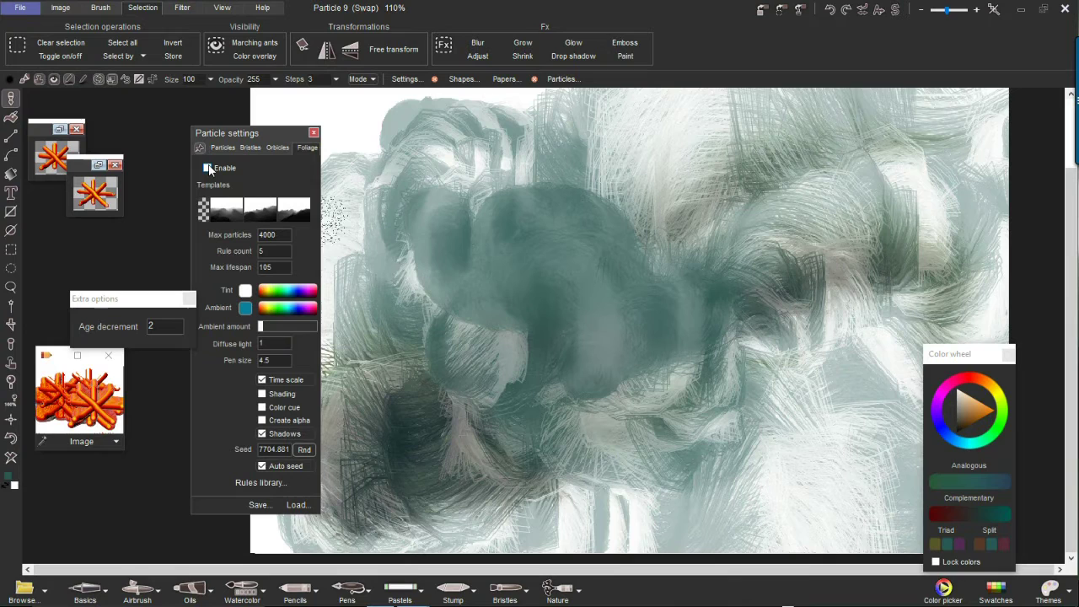
{"action": "left_click", "coordinate": [11, 457]}
{"action": "left_click", "coordinate": [434, 462]}
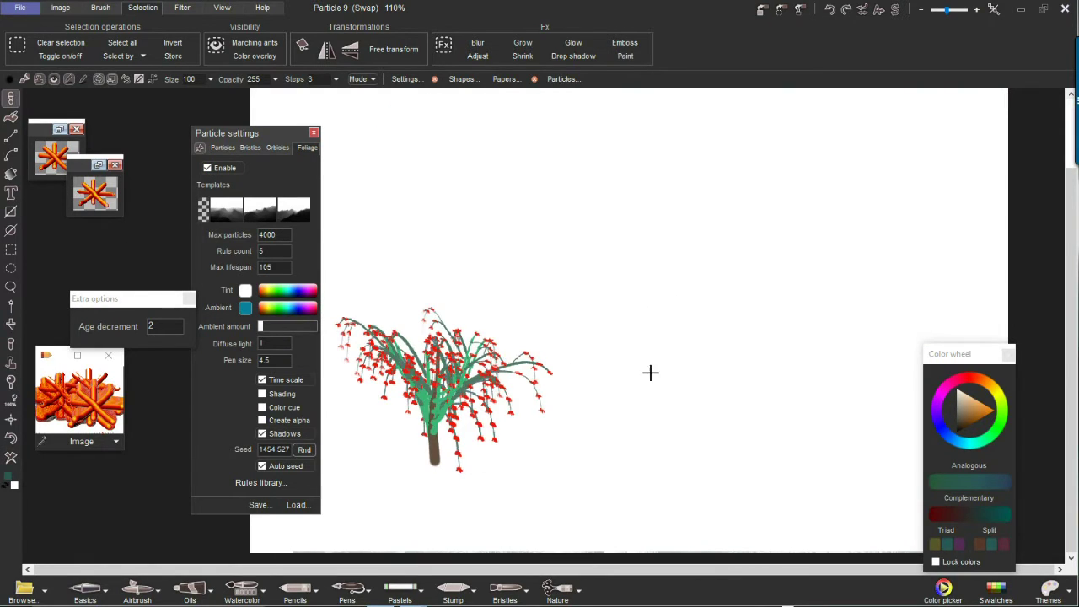
- Load the Classic 04.fol foliage preset and grow several overlapping leafy trees beside the red-flowered plant
{"action": "left_click", "coordinate": [295, 504]}
{"action": "double_click", "coordinate": [226, 298]}
{"action": "left_click", "coordinate": [653, 505]}
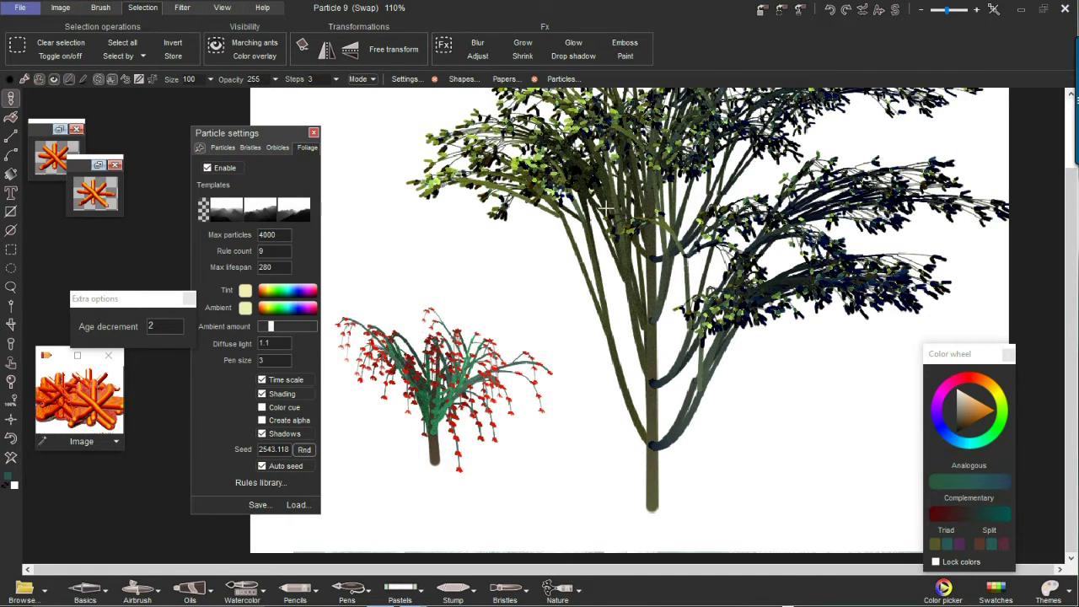
{"action": "left_click", "coordinate": [651, 505]}
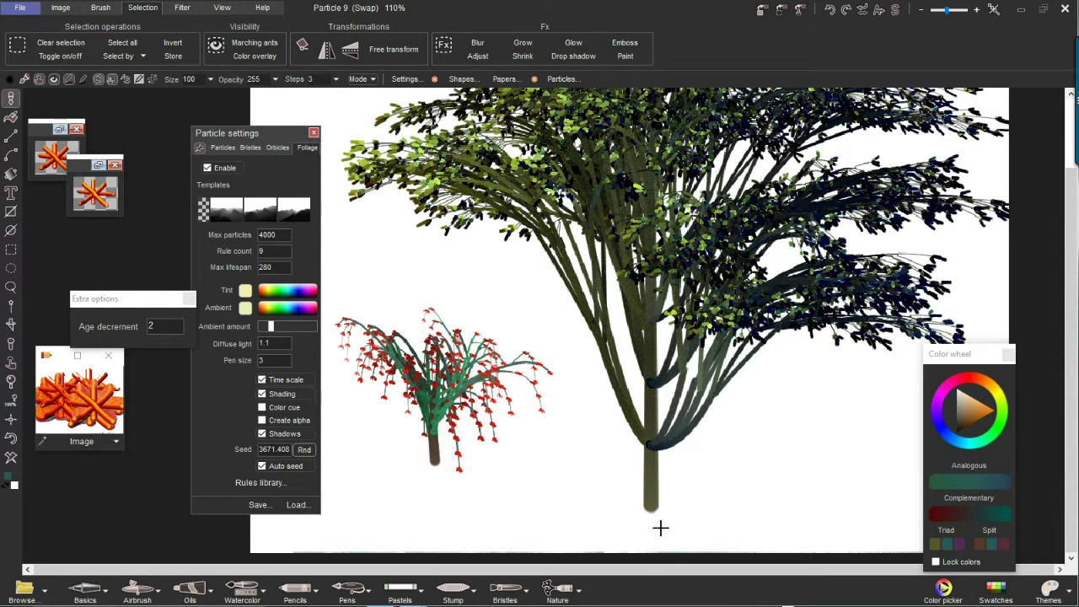
{"action": "left_click", "coordinate": [654, 511]}
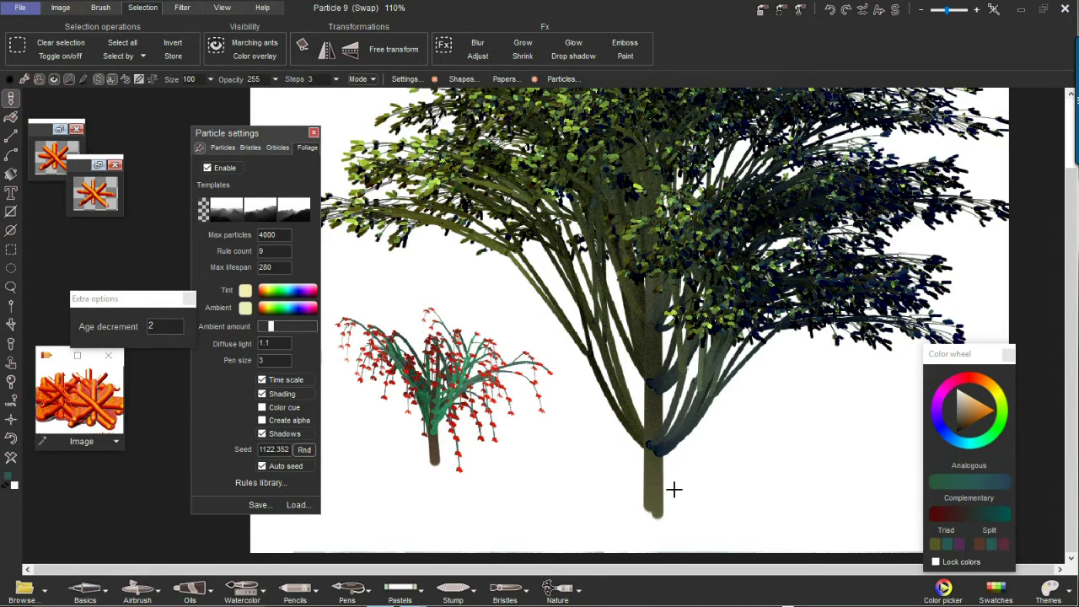
{"action": "left_click", "coordinate": [624, 510]}
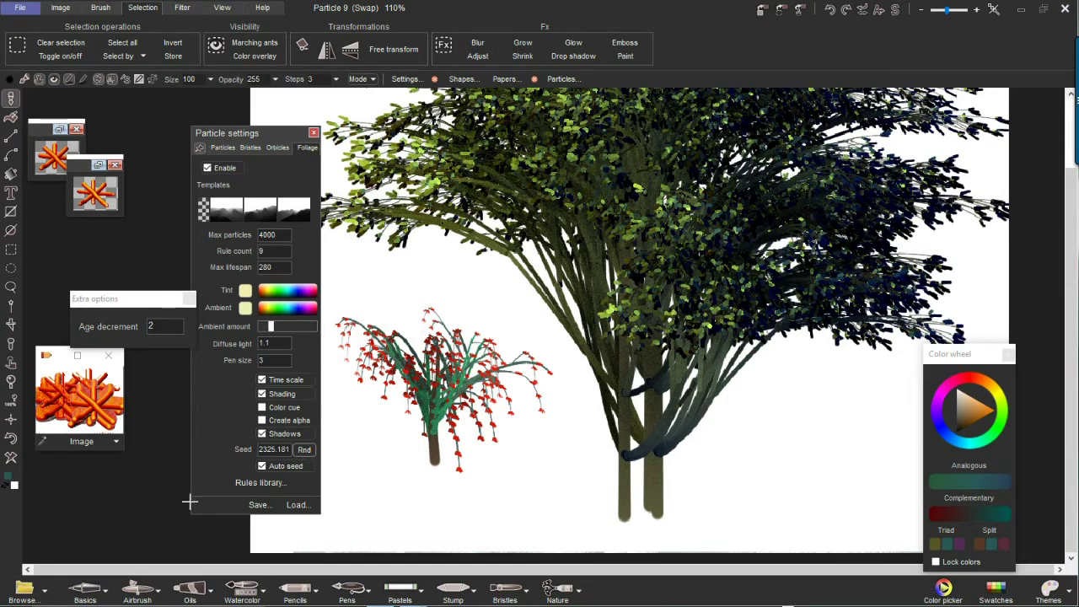
- Load the Evergreen 09.fol foliage preset and grow two overlapping evergreens at the base of the red-flowered plant
{"action": "left_click", "coordinate": [295, 504]}
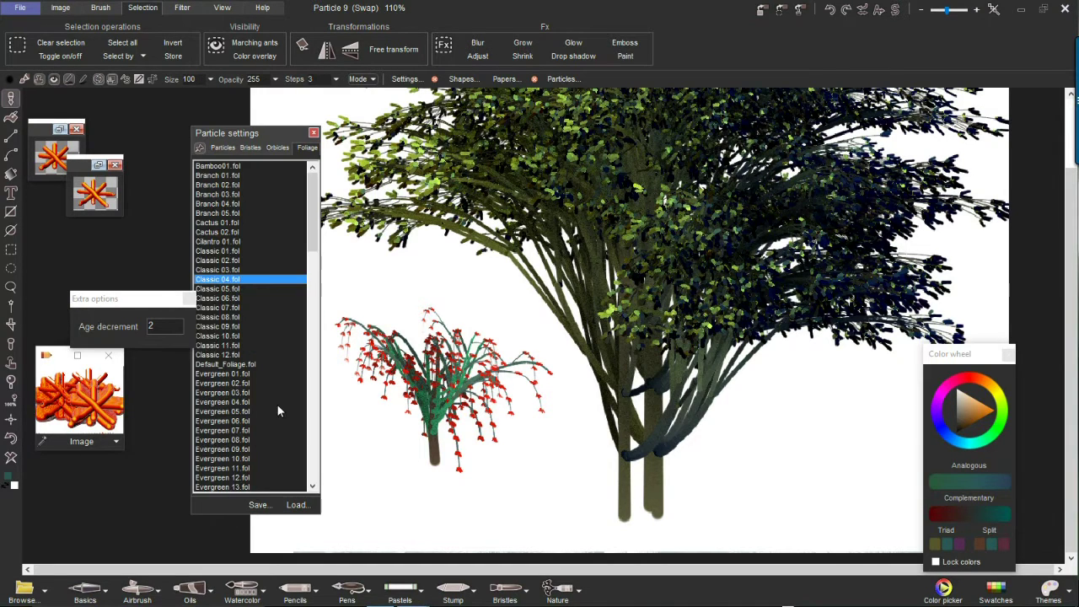
{"action": "double_click", "coordinate": [217, 451]}
{"action": "left_click_drag", "start_coordinate": [381, 523], "coordinate": [411, 515]}
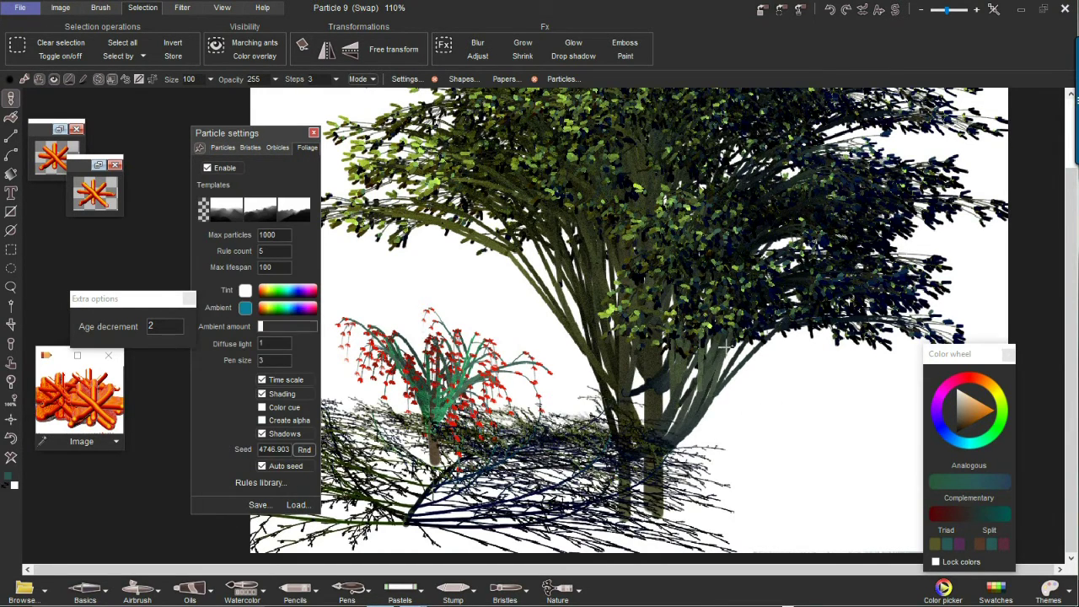
{"action": "left_click", "coordinate": [427, 506]}
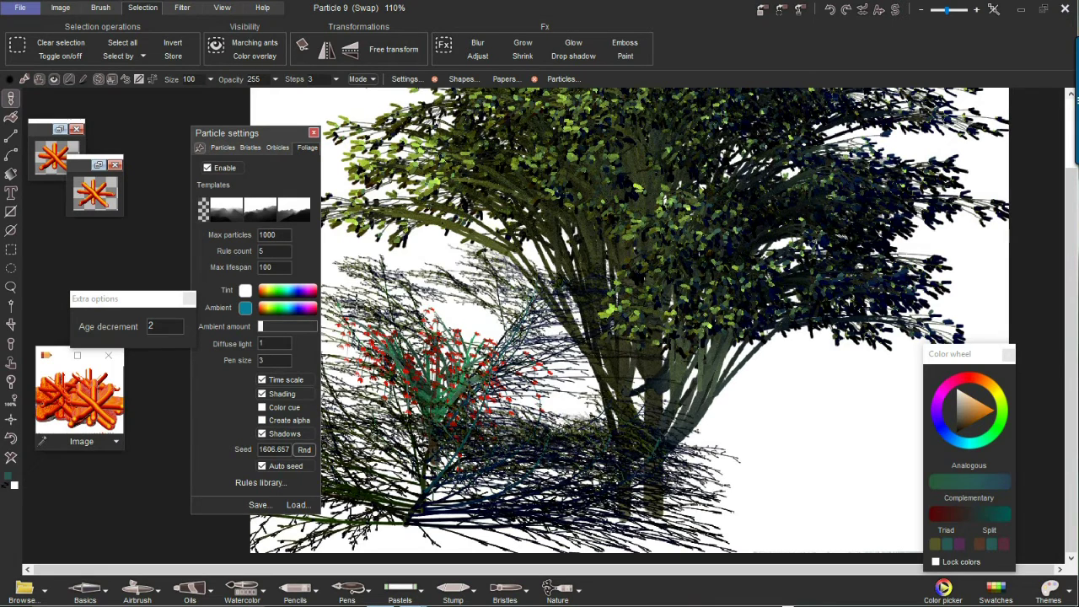
- Load the Branch 03.fol foliage preset, test it, clear the canvas and paint three spreading branches from the same base near the lower edge
{"action": "left_click", "coordinate": [297, 504]}
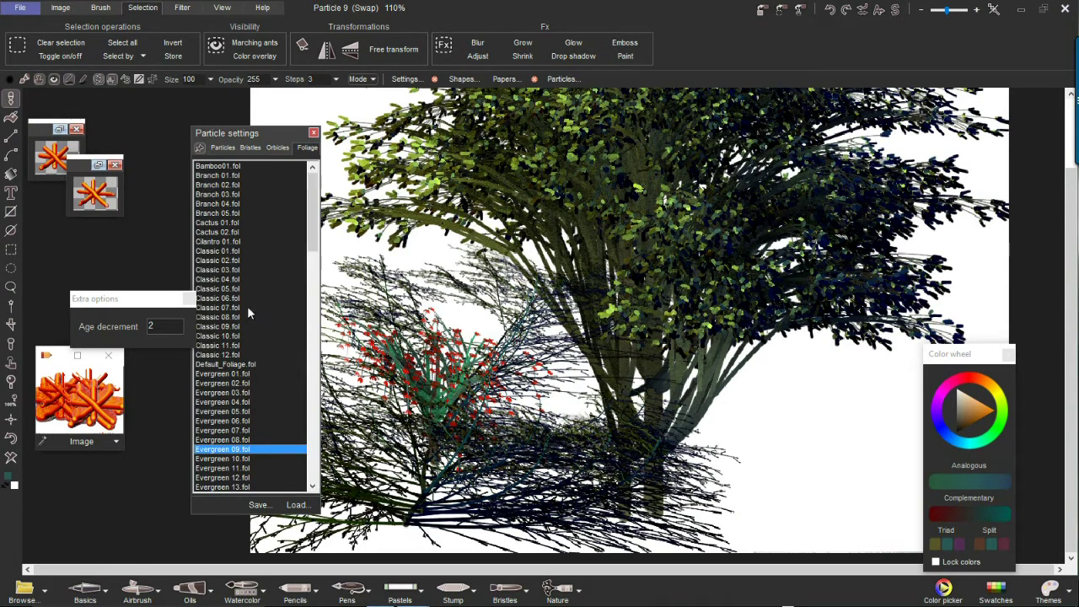
{"action": "double_click", "coordinate": [216, 194]}
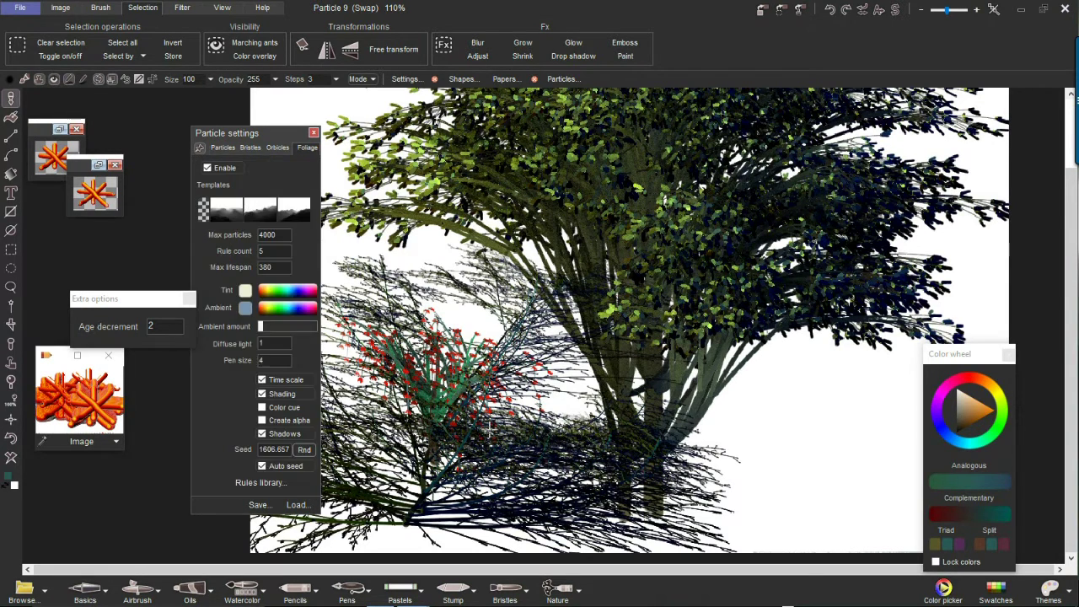
{"action": "left_click", "coordinate": [492, 429]}
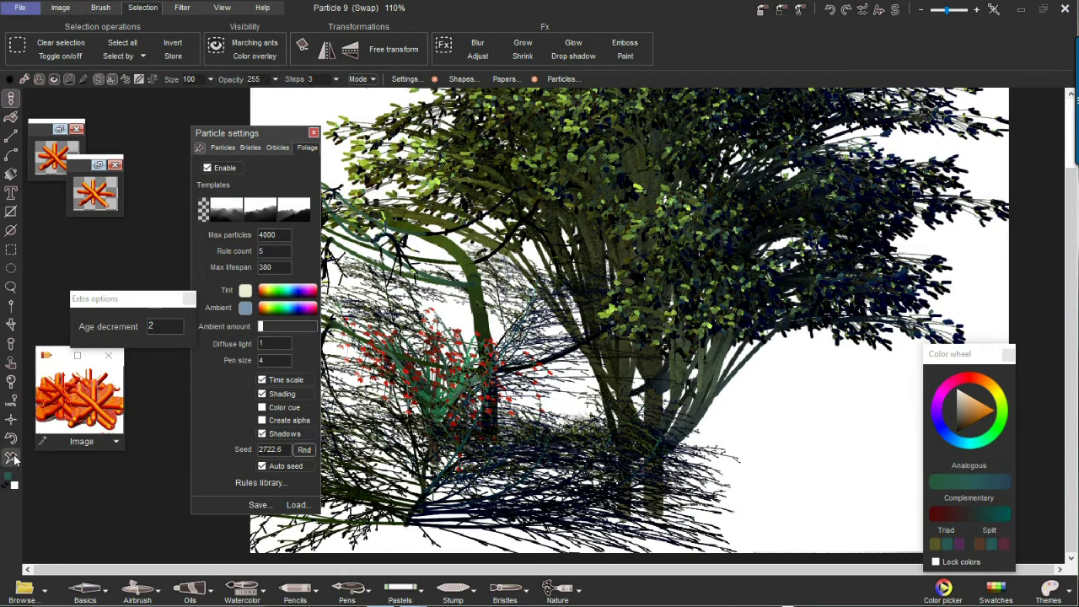
{"action": "left_click", "coordinate": [12, 458]}
{"action": "left_click_drag", "start_coordinate": [447, 523], "coordinate": [547, 412]}
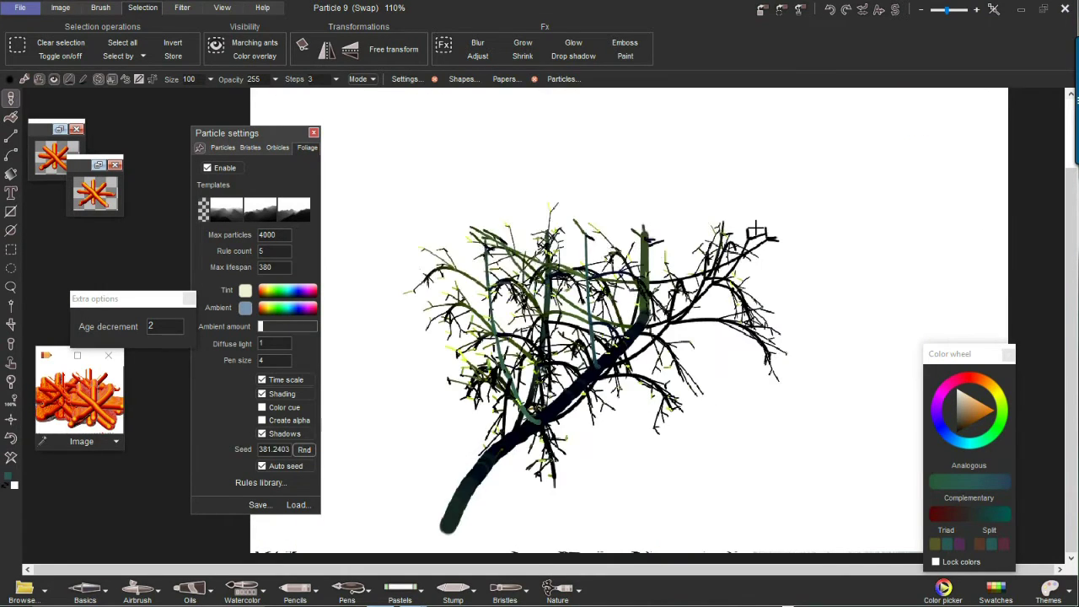
{"action": "left_click", "coordinate": [449, 531]}
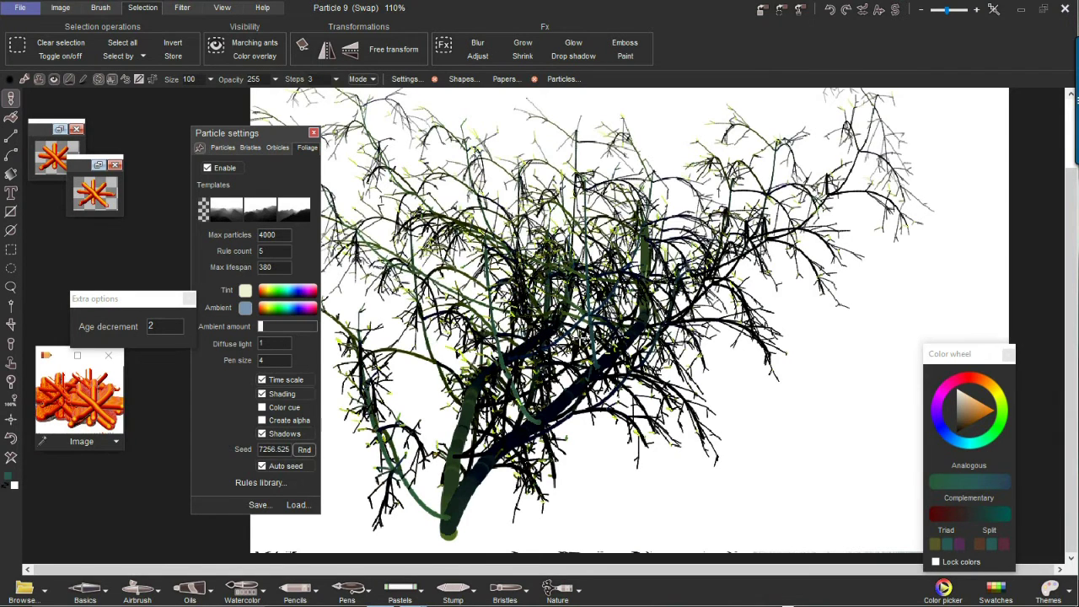
{"action": "mouse_move", "coordinate": [442, 550]}
{"action": "left_mouse_down"}
{"action": "mouse_move", "coordinate": [796, 363]}
{"action": "mouse_move", "coordinate": [1007, 291]}
{"action": "left_mouse_up"}
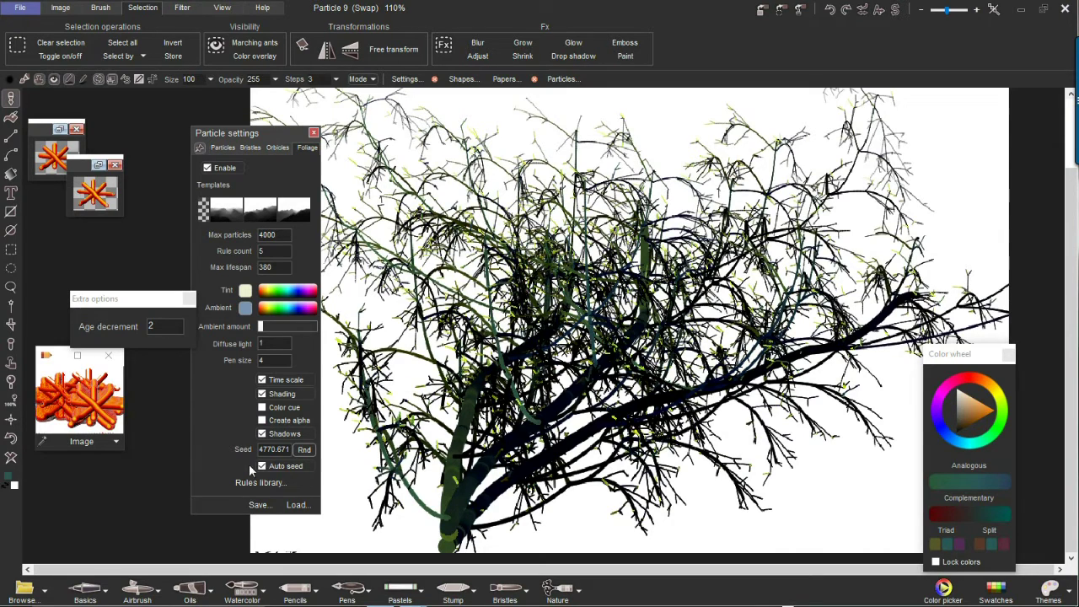
- Load the Herb 07.fol foliage preset, clear the canvas and paint several orange-flowered stems growing from one base
{"action": "left_click", "coordinate": [298, 506]}
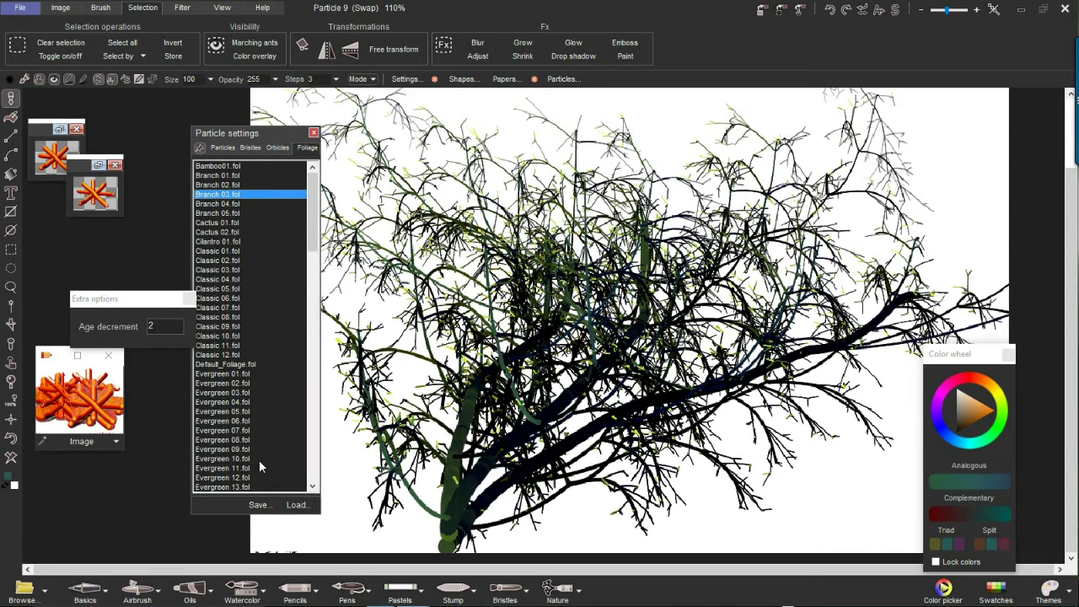
{"action": "left_click", "coordinate": [312, 466]}
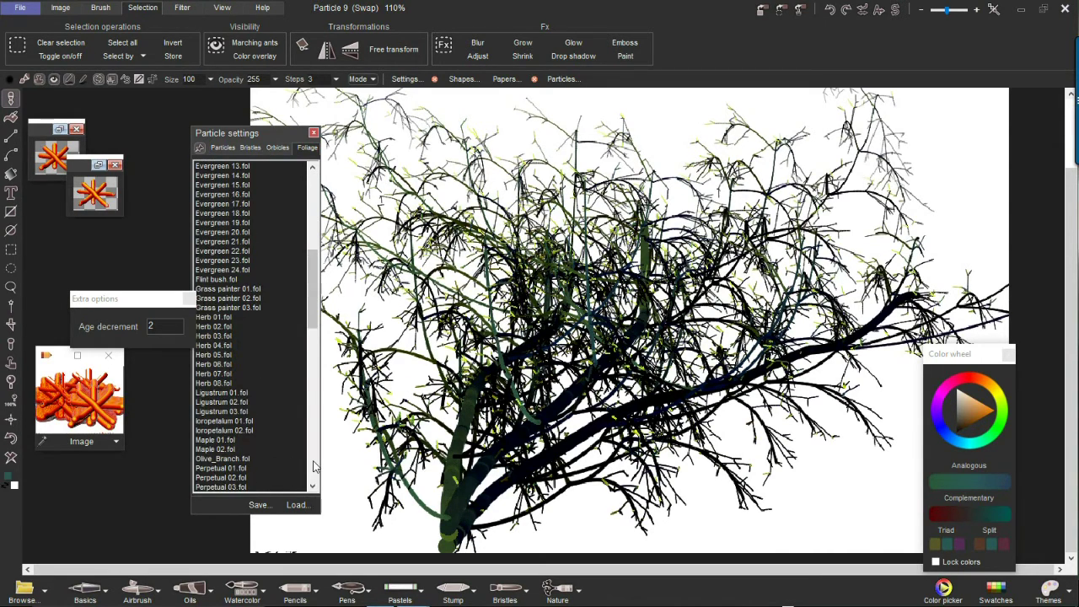
{"action": "left_click", "coordinate": [216, 375]}
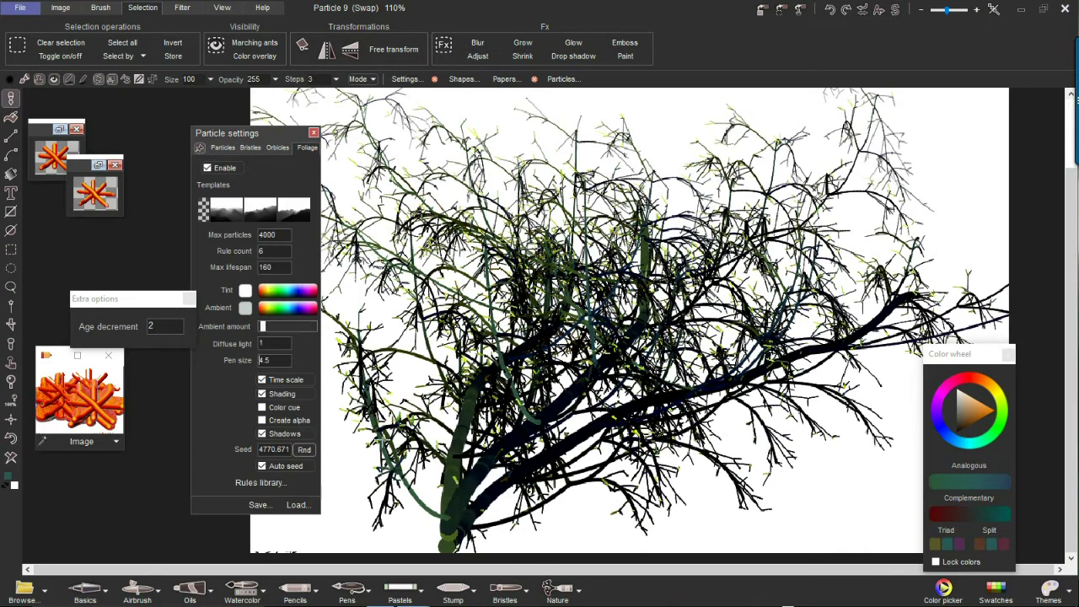
{"action": "left_click", "coordinate": [12, 459]}
{"action": "mouse_move", "coordinate": [453, 506]}
{"action": "left_mouse_down"}
{"action": "mouse_move", "coordinate": [484, 453]}
{"action": "mouse_move", "coordinate": [774, 159]}
{"action": "left_mouse_up"}
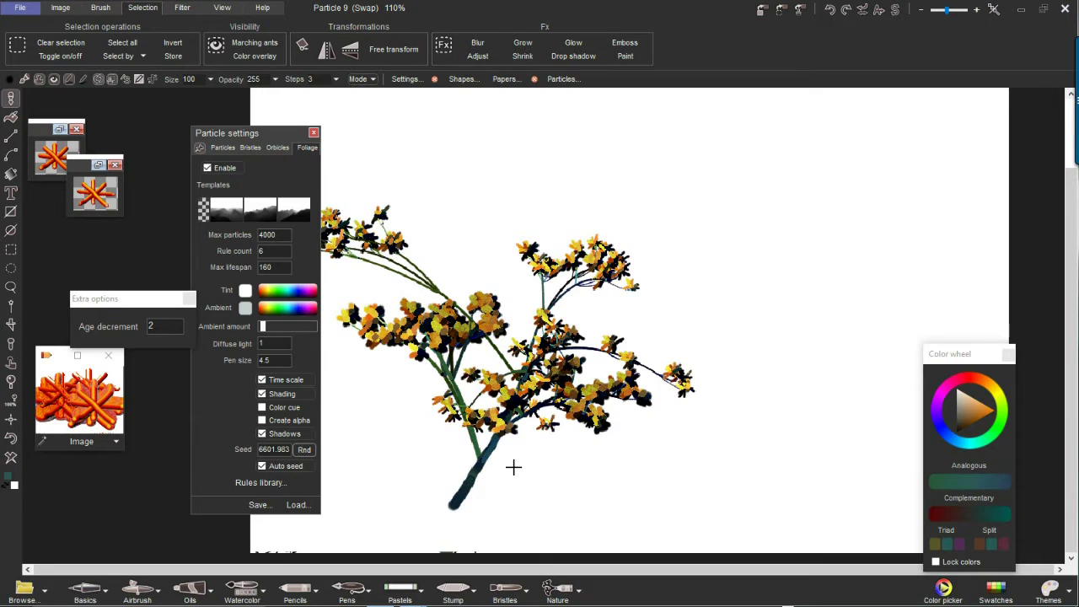
{"action": "left_click", "coordinate": [448, 504]}
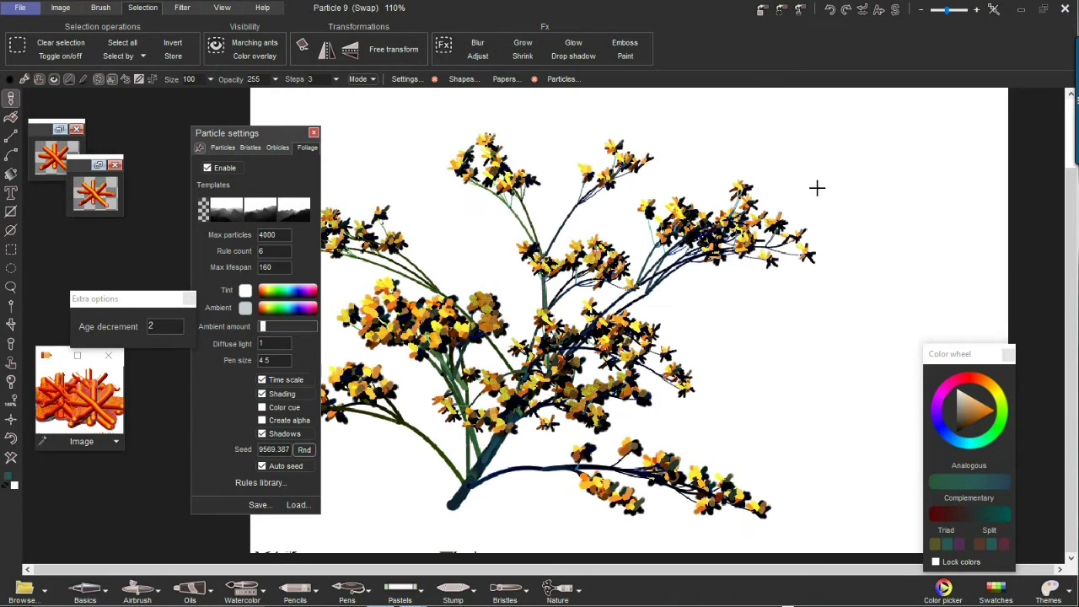
{"action": "left_click", "coordinate": [453, 503]}
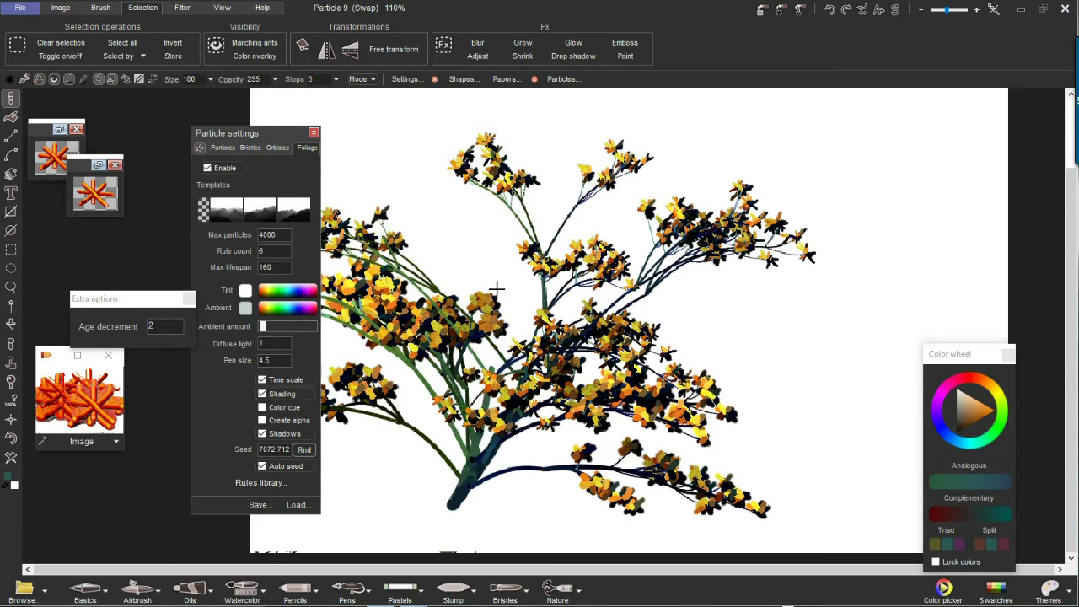
{"action": "left_click", "coordinate": [455, 498]}
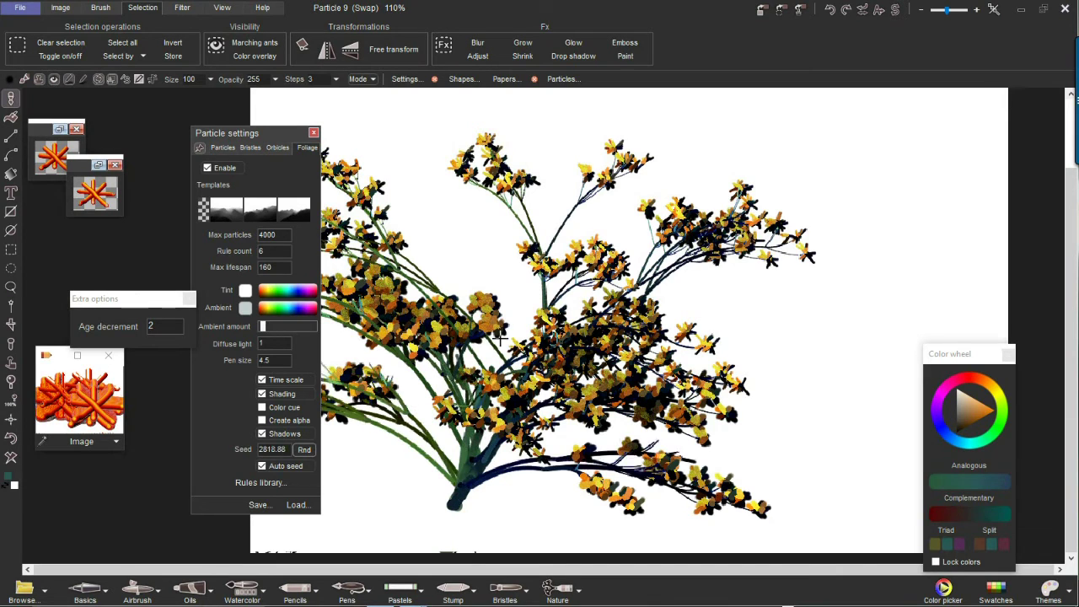
- Grow more orange-flowered stems from the same base until the plant becomes a dense bush
{"action": "left_click", "coordinate": [454, 499]}
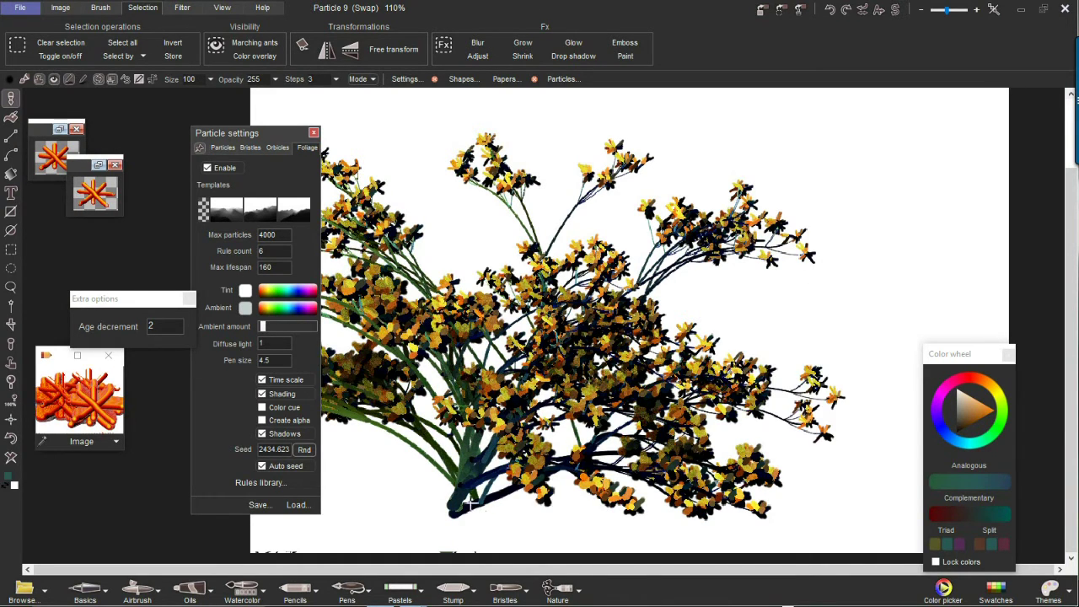
{"action": "left_click", "coordinate": [439, 515]}
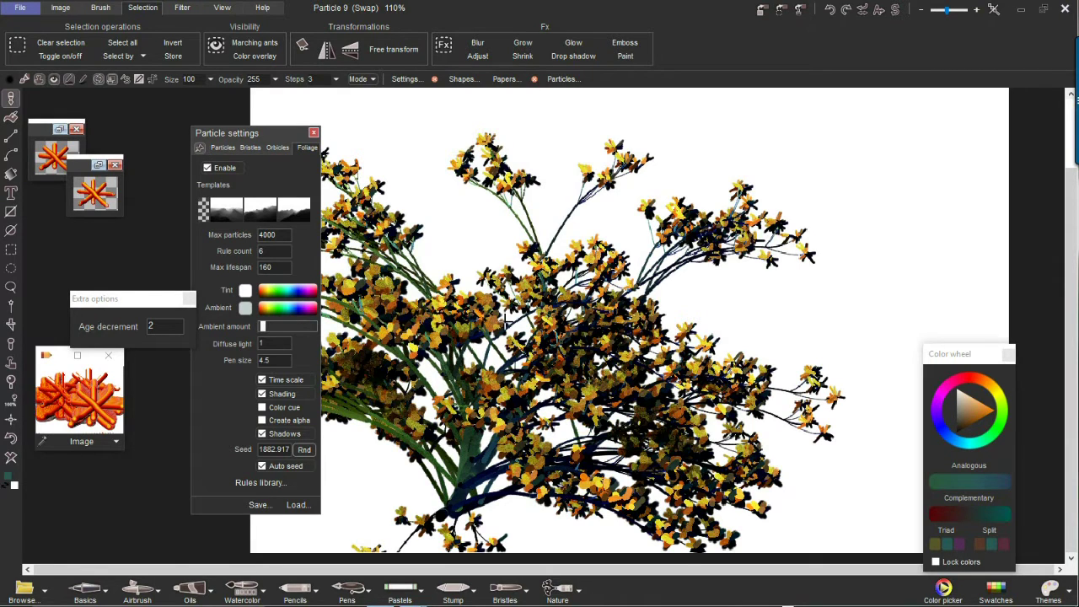
{"action": "mouse_move", "coordinate": [447, 507]}
{"action": "left_mouse_down"}
{"action": "mouse_move", "coordinate": [607, 111]}
{"action": "mouse_move", "coordinate": [699, 86]}
{"action": "left_mouse_up"}
{"action": "left_click", "coordinate": [439, 517]}
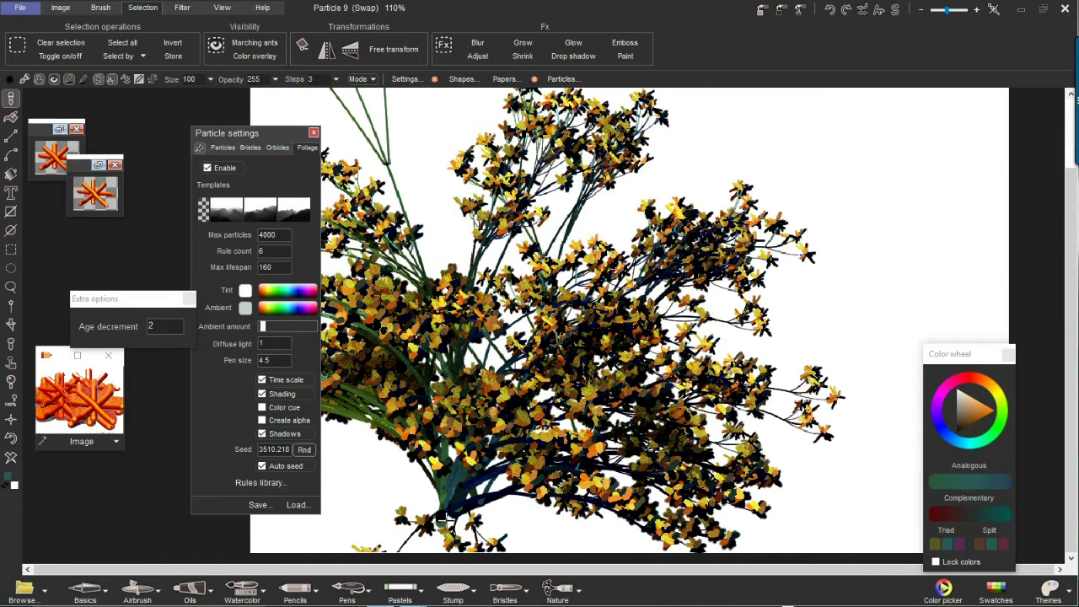
{"action": "left_click", "coordinate": [439, 516]}
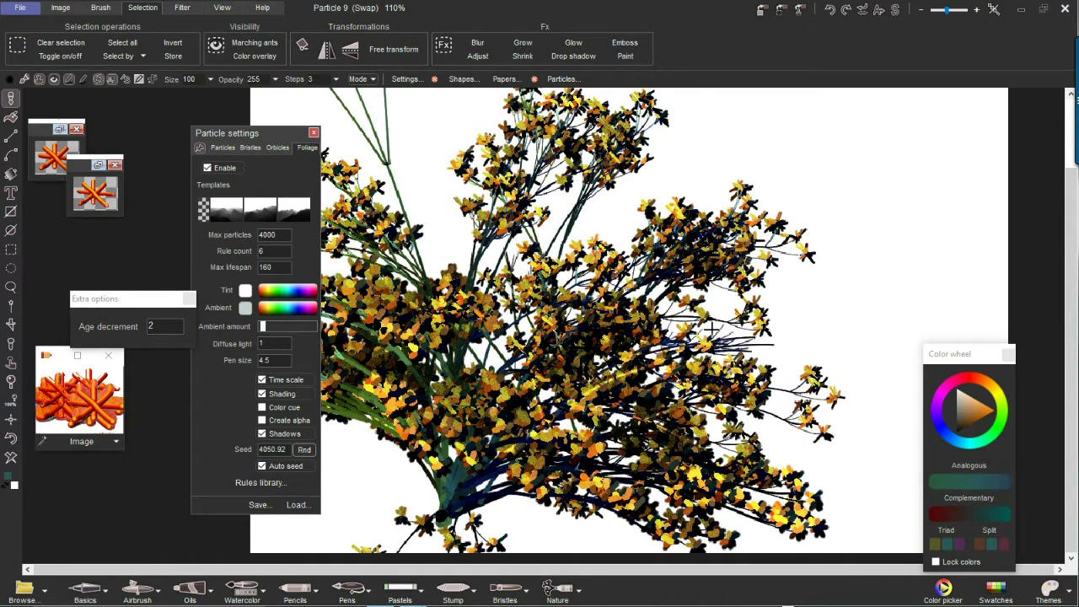
{"action": "left_click", "coordinate": [446, 511]}
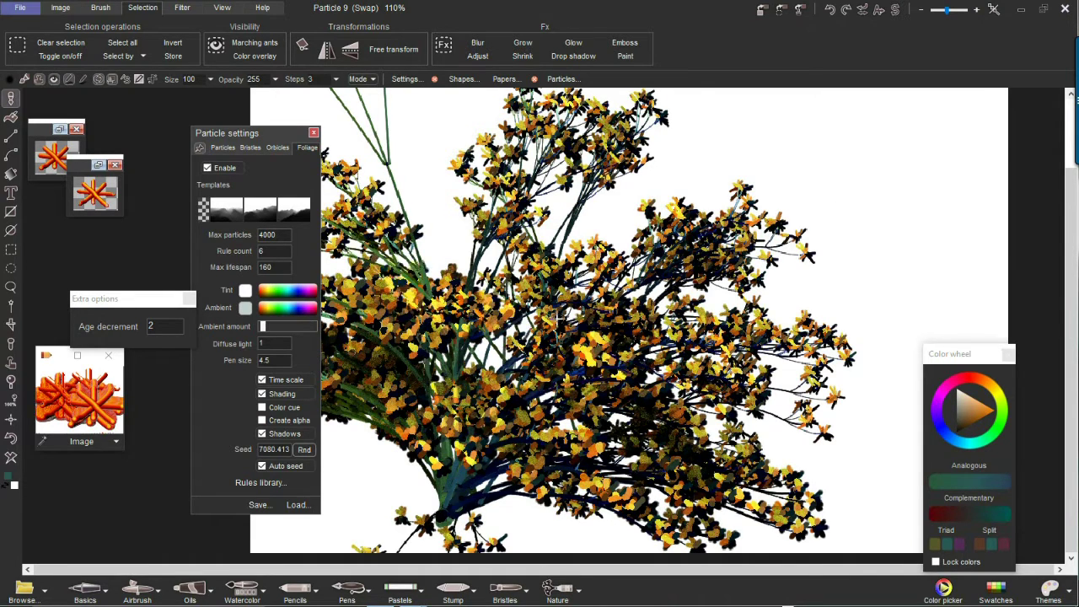
{"action": "left_click", "coordinate": [435, 533]}
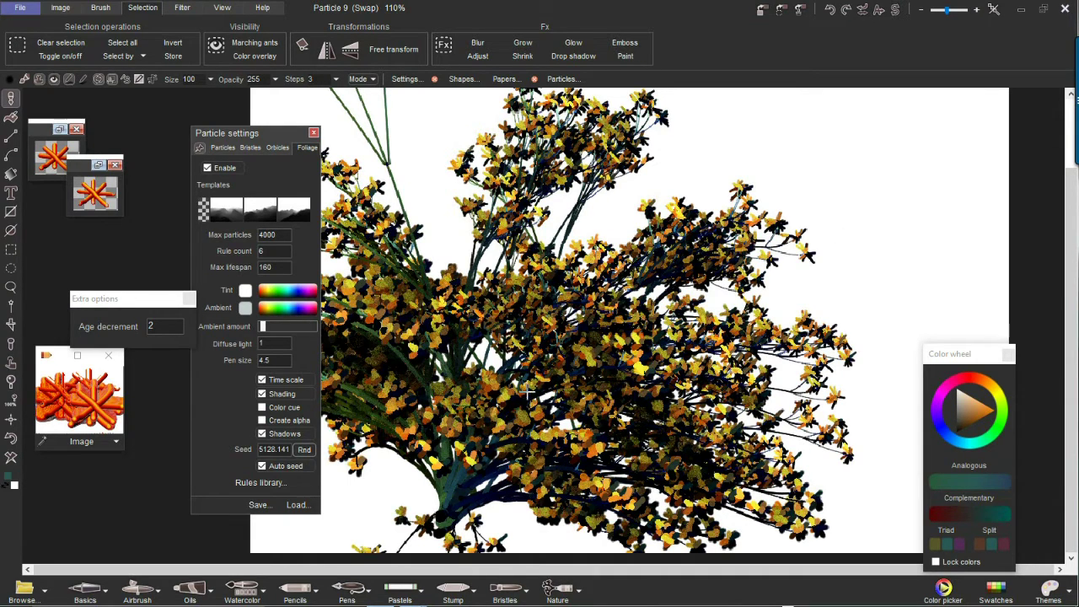
- Clear the canvas and grow a single orange-flowered branch, twice in succession
{"action": "left_click", "coordinate": [9, 460]}
{"action": "left_click_drag", "start_coordinate": [536, 463], "coordinate": [564, 397]}
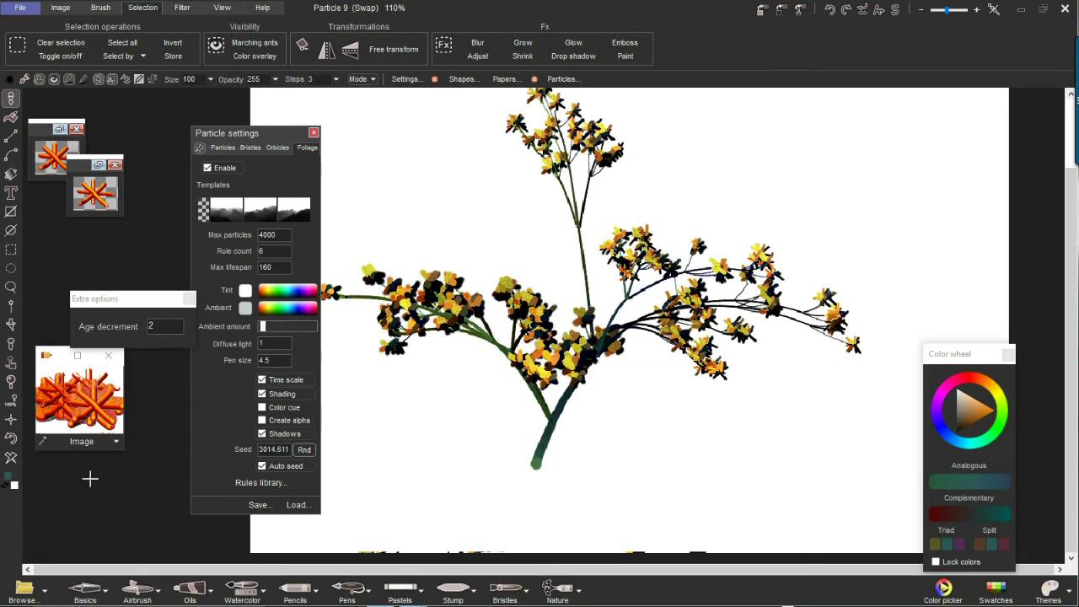
{"action": "left_click", "coordinate": [11, 458]}
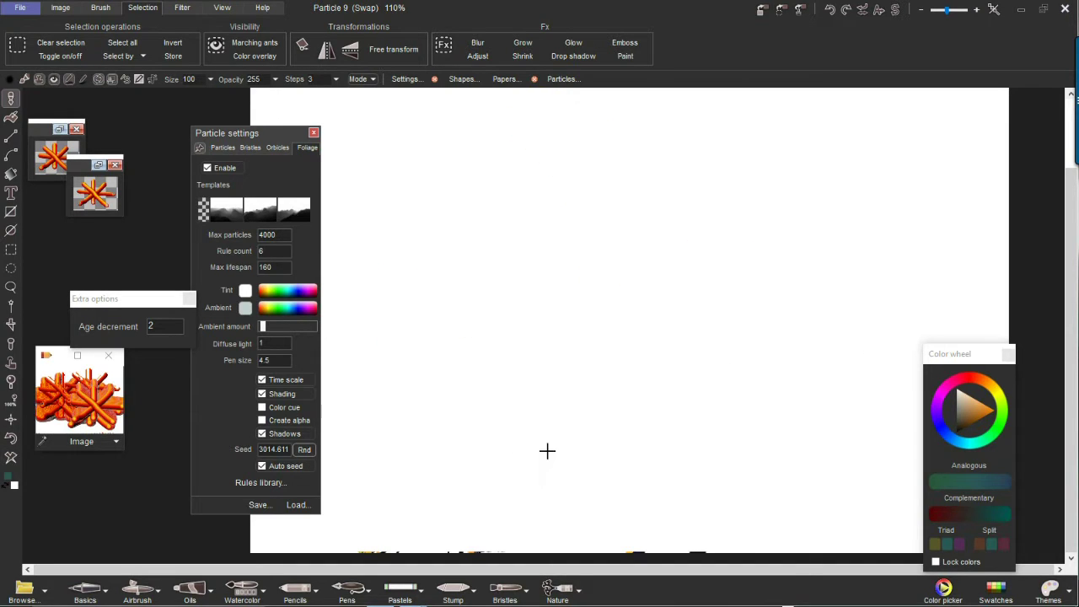
{"action": "left_click_drag", "start_coordinate": [547, 451], "coordinate": [558, 404]}
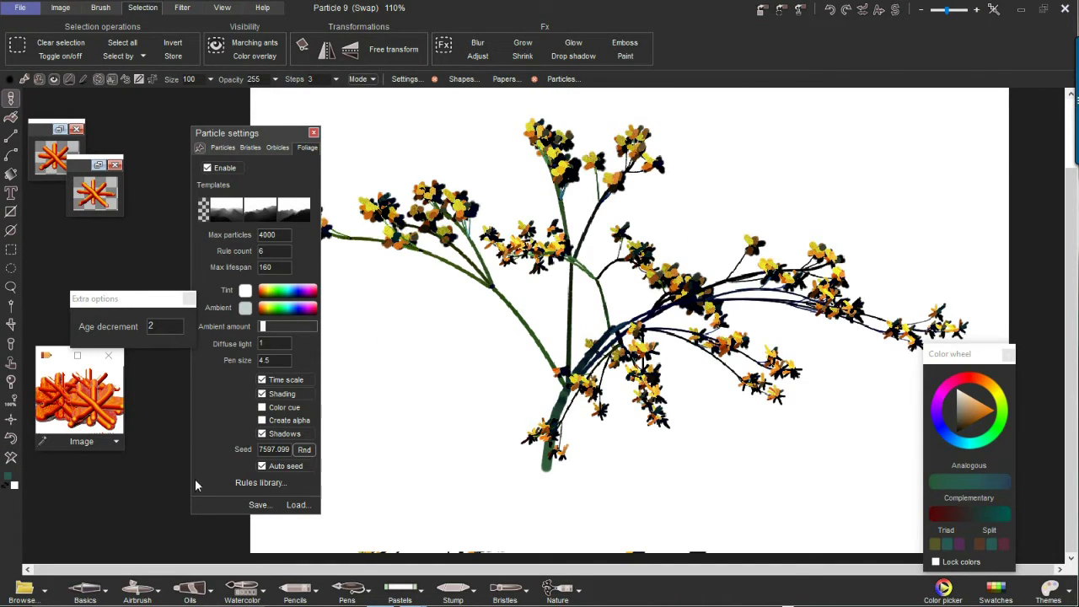
- Enable Create alpha for the foliage, paint a new flowering branch on a cleared canvas and display its alpha mask
{"action": "left_click", "coordinate": [289, 420]}
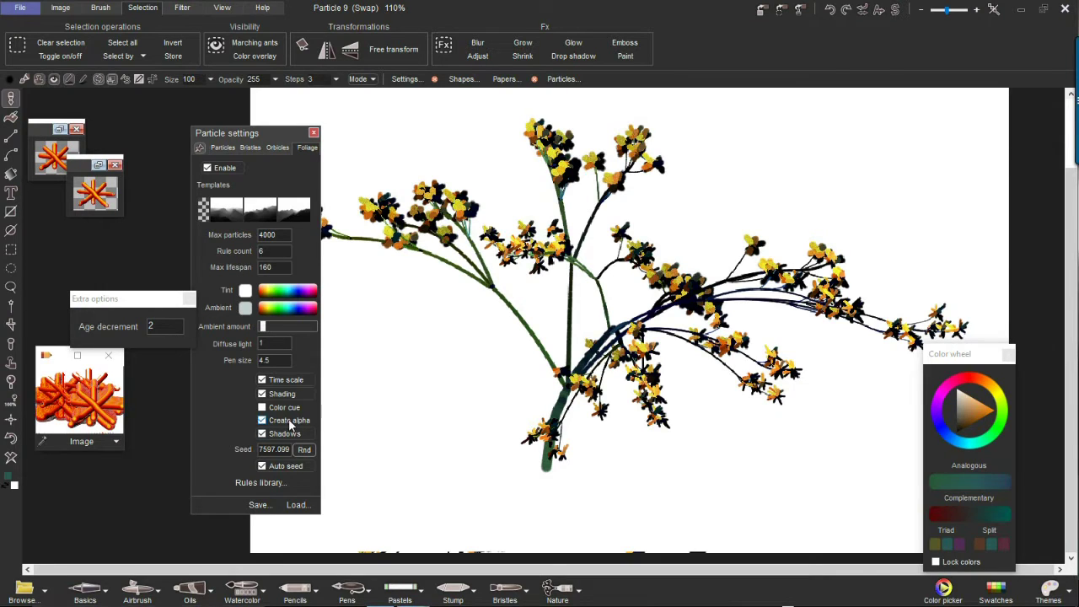
{"action": "left_click", "coordinate": [11, 458]}
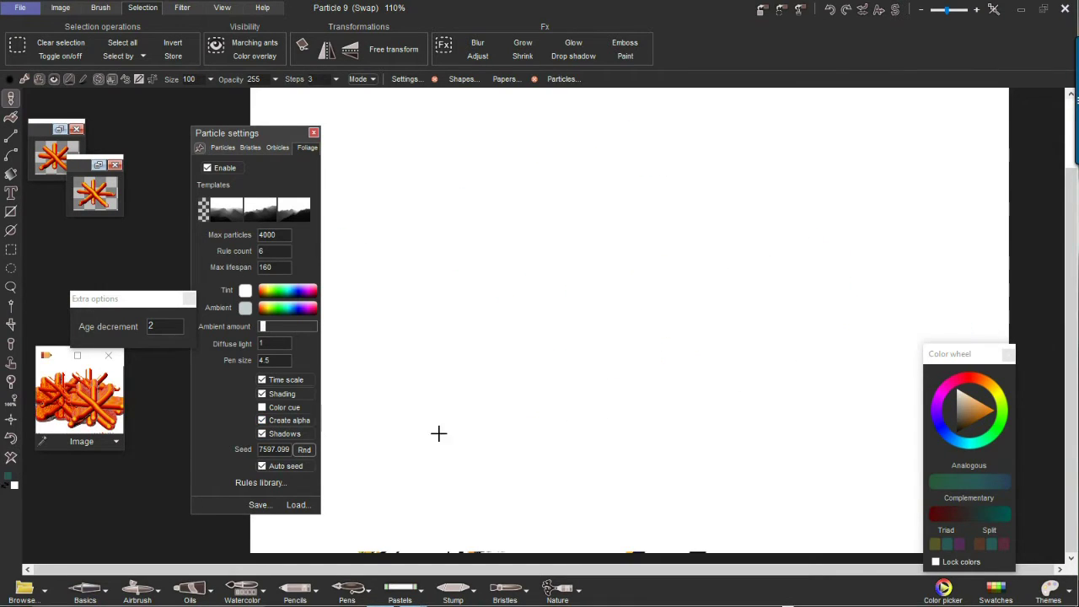
{"action": "left_click_drag", "start_coordinate": [525, 494], "coordinate": [670, 299]}
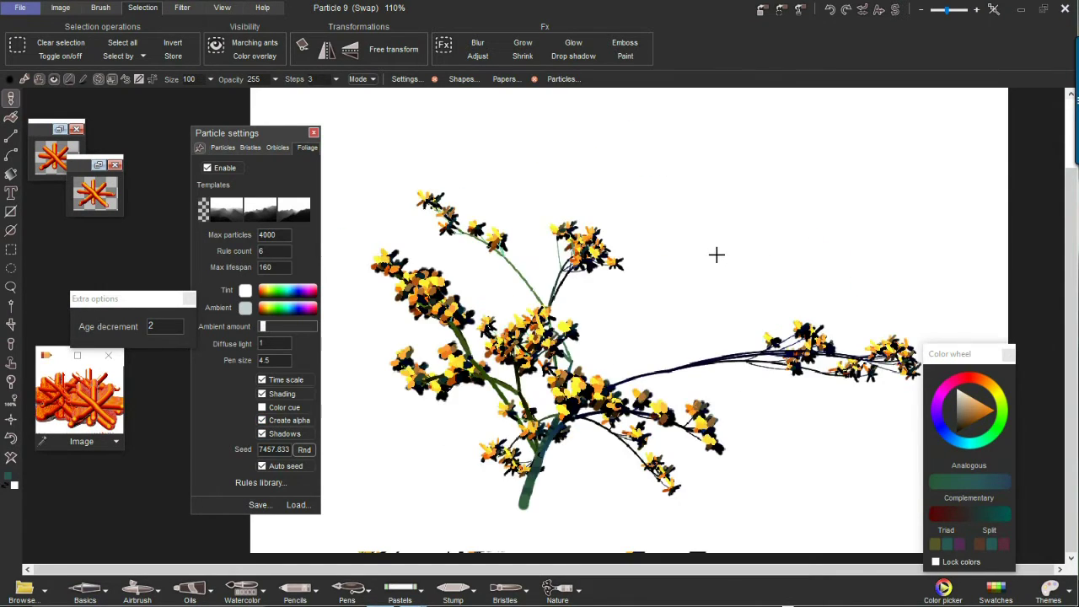
{"action": "key", "text": "a"}
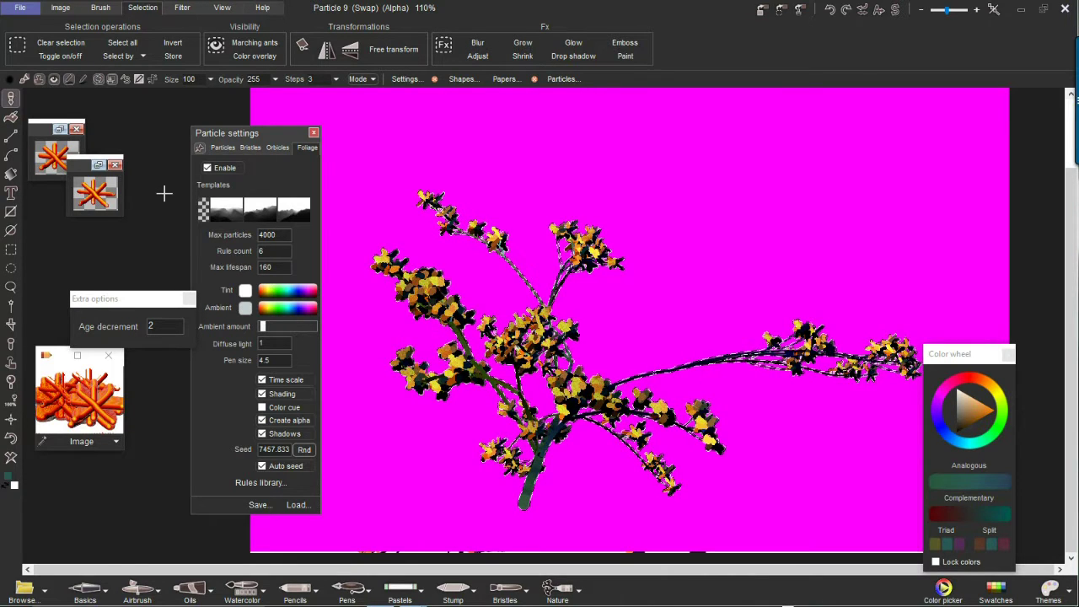
- Pick up the flowering branch as a brush and, with foliage disabled, paint overlapping copies of it across the canvas
{"action": "left_click", "coordinate": [101, 9]}
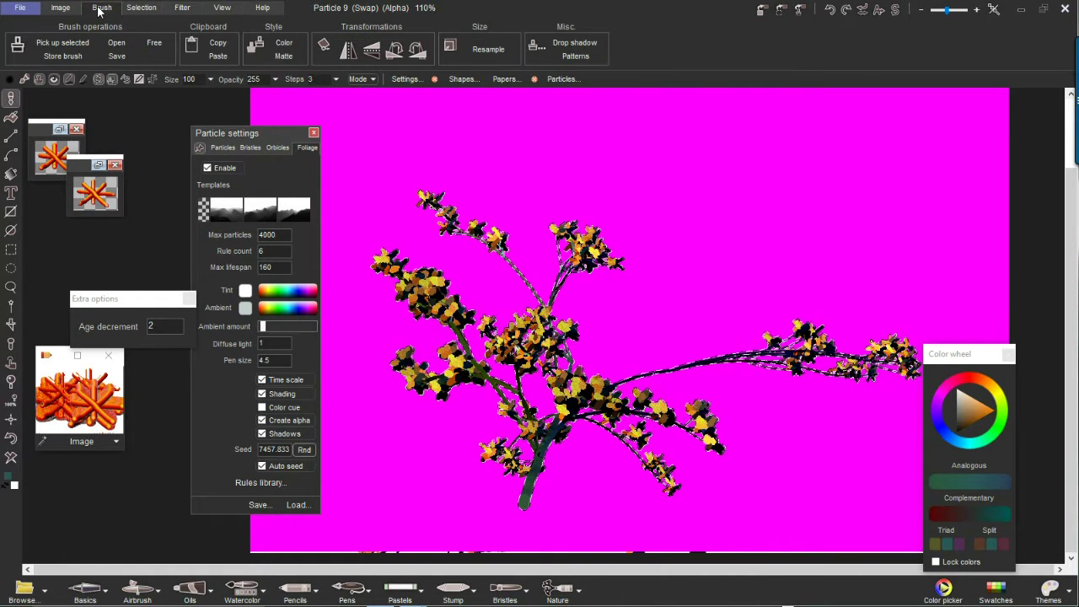
{"action": "left_click", "coordinate": [73, 41]}
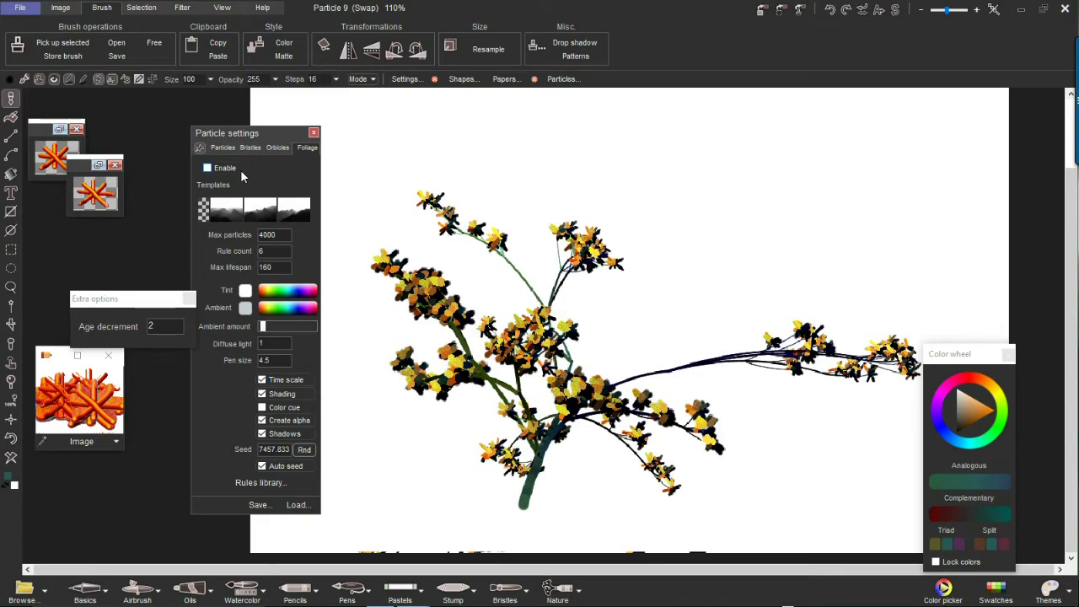
{"action": "scroll", "coordinate": [772, 226], "scroll_direction": "up", "scroll_amount": 5}
{"action": "mouse_move", "coordinate": [665, 307]}
{"action": "left_mouse_down"}
{"action": "mouse_move", "coordinate": [616, 238]}
{"action": "mouse_move", "coordinate": [734, 258]}
{"action": "mouse_move", "coordinate": [594, 308]}
{"action": "mouse_move", "coordinate": [662, 294]}
{"action": "mouse_move", "coordinate": [645, 293]}
{"action": "left_mouse_up"}
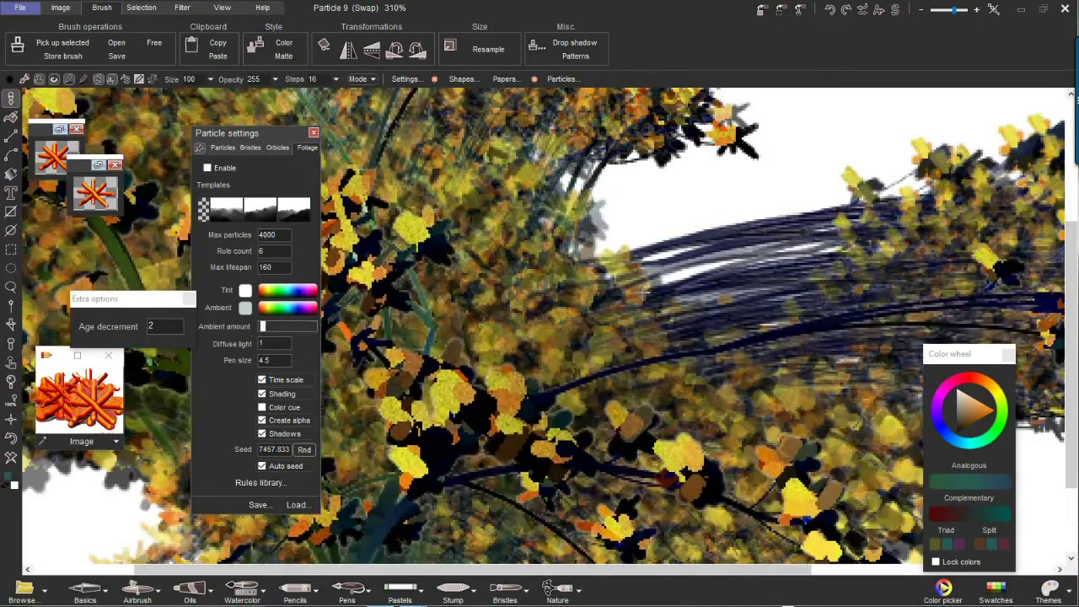
{"action": "scroll", "coordinate": [566, 272], "scroll_direction": "up", "scroll_amount": 2}
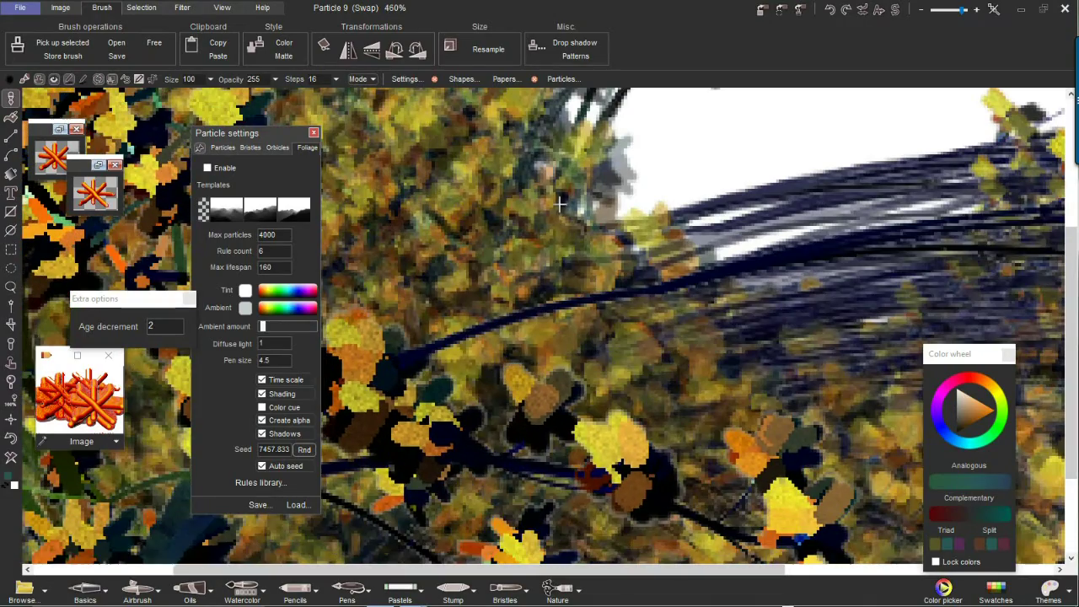
{"action": "scroll", "coordinate": [563, 202], "scroll_direction": "down", "scroll_amount": 1}
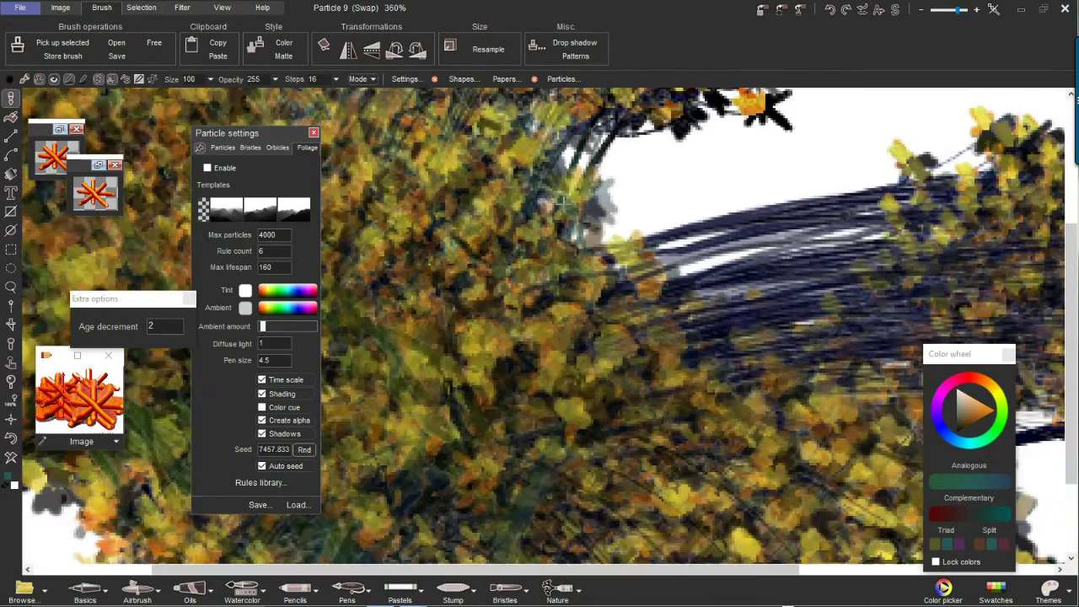
{"action": "scroll", "coordinate": [563, 203], "scroll_direction": "down", "scroll_amount": 1}
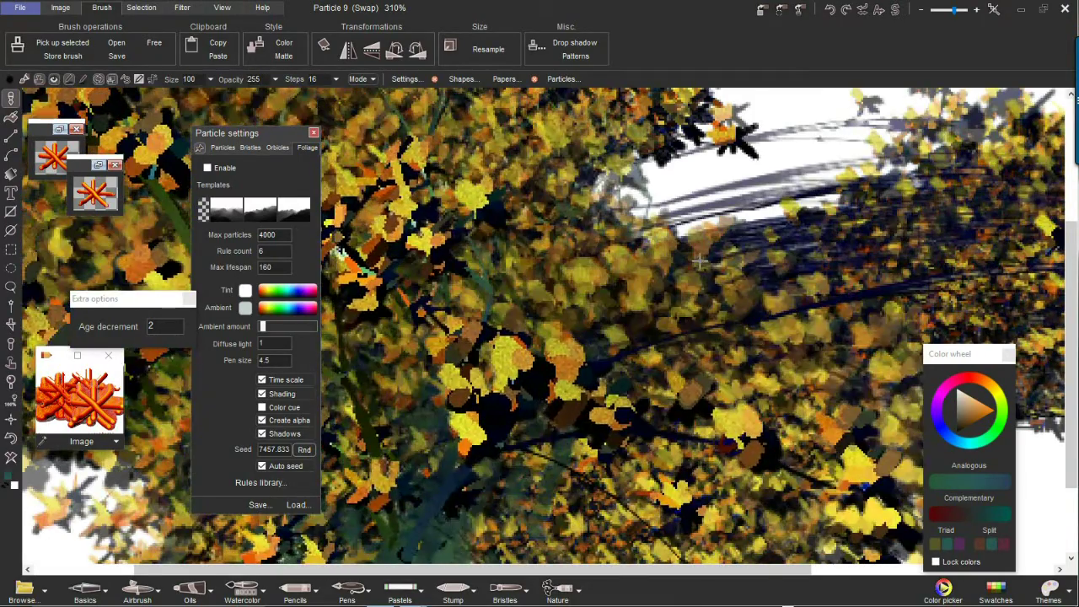
{"action": "scroll", "coordinate": [699, 261], "scroll_direction": "down", "scroll_amount": 5}
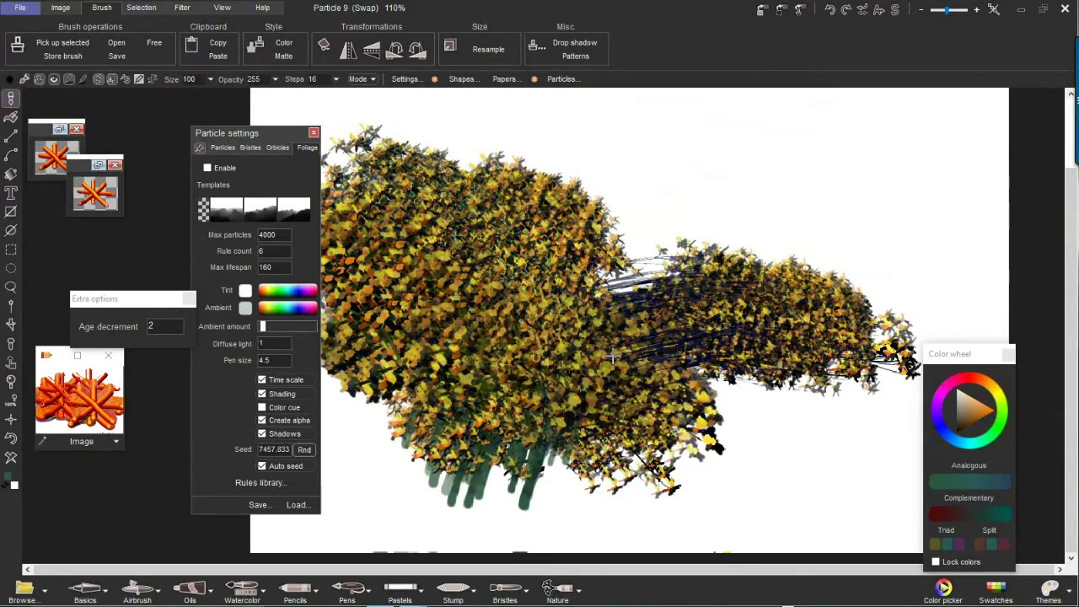
- Load the Willow 03.fol foliage preset, clear the canvas and grow several drooping willows from one base near the lower edge
{"action": "left_click", "coordinate": [296, 505]}
{"action": "scroll", "coordinate": [316, 430], "scroll_direction": "down", "scroll_amount": 10}
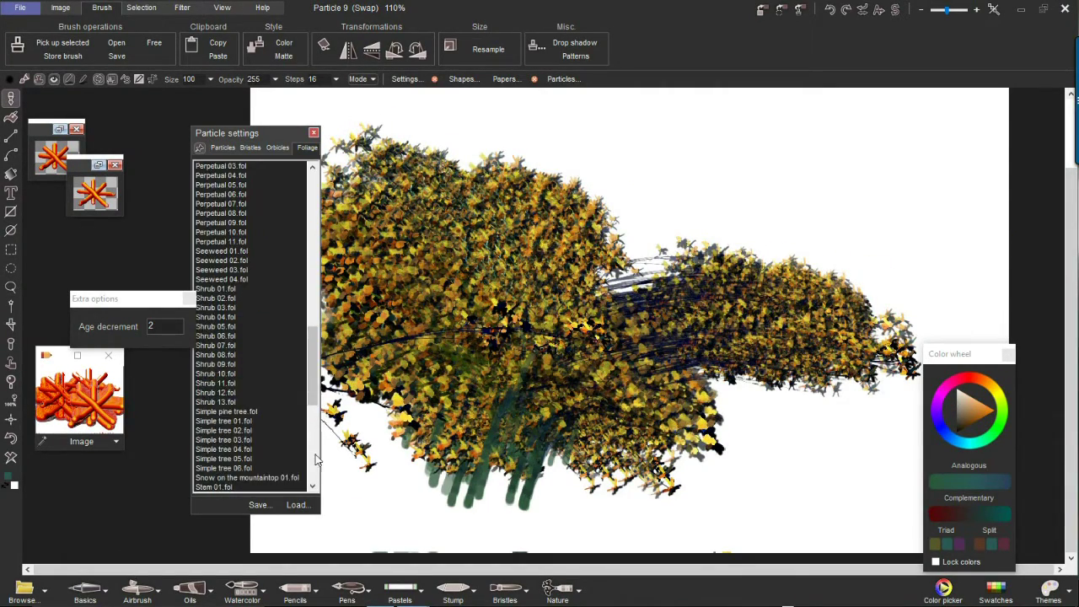
{"action": "left_click", "coordinate": [218, 439]}
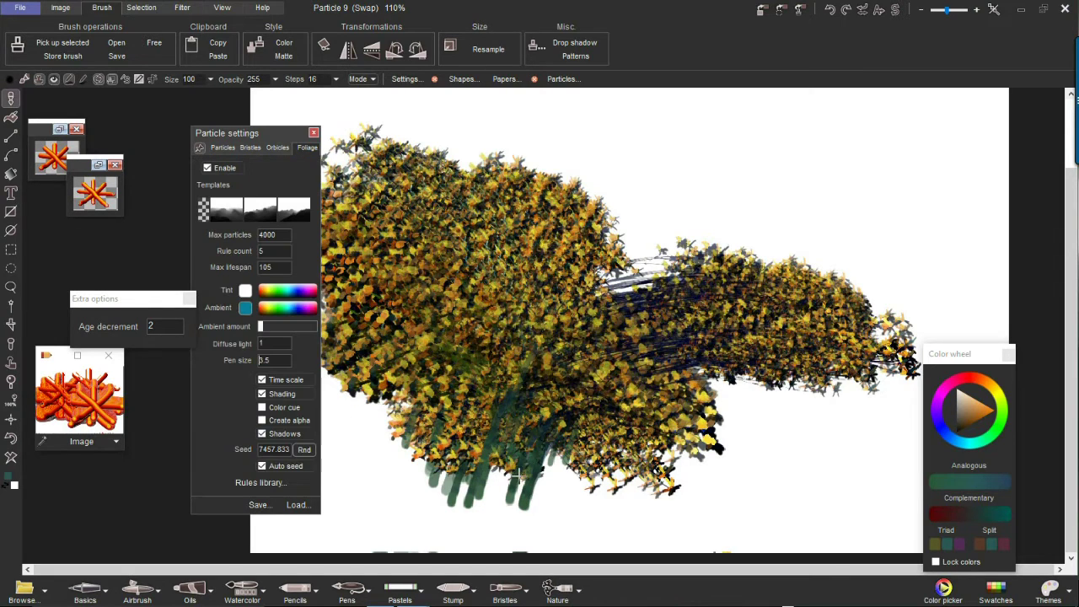
{"action": "left_click", "coordinate": [11, 457]}
{"action": "mouse_move", "coordinate": [550, 506]}
{"action": "left_mouse_down"}
{"action": "mouse_move", "coordinate": [635, 320]}
{"action": "mouse_move", "coordinate": [802, 261]}
{"action": "left_mouse_up"}
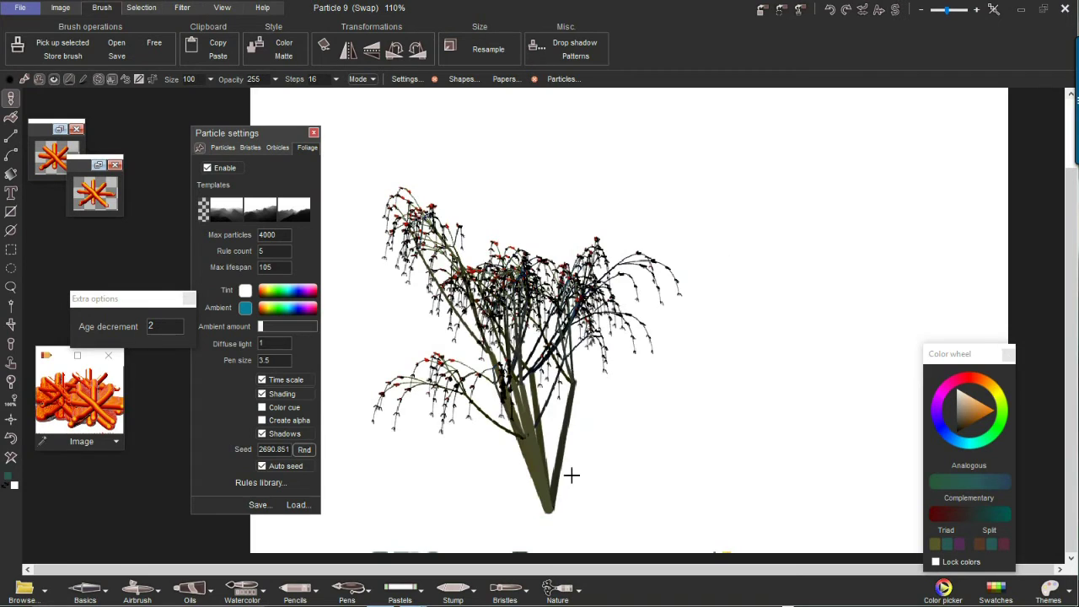
{"action": "mouse_move", "coordinate": [544, 508]}
{"action": "left_mouse_down"}
{"action": "mouse_move", "coordinate": [617, 300]}
{"action": "mouse_move", "coordinate": [718, 246]}
{"action": "left_mouse_up"}
{"action": "left_click_drag", "start_coordinate": [548, 521], "coordinate": [692, 282]}
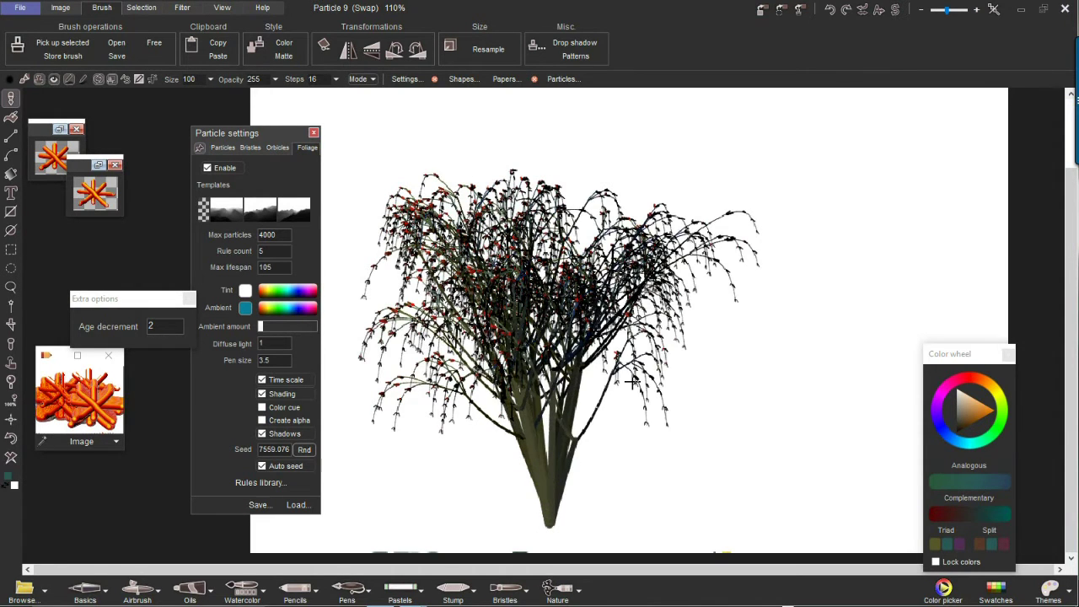
- Load the WindBlowTree3.fol foliage preset, test it, clear the canvas and grow several fine-leaved branches from one base
{"action": "left_click", "coordinate": [295, 504]}
{"action": "double_click", "coordinate": [227, 478]}
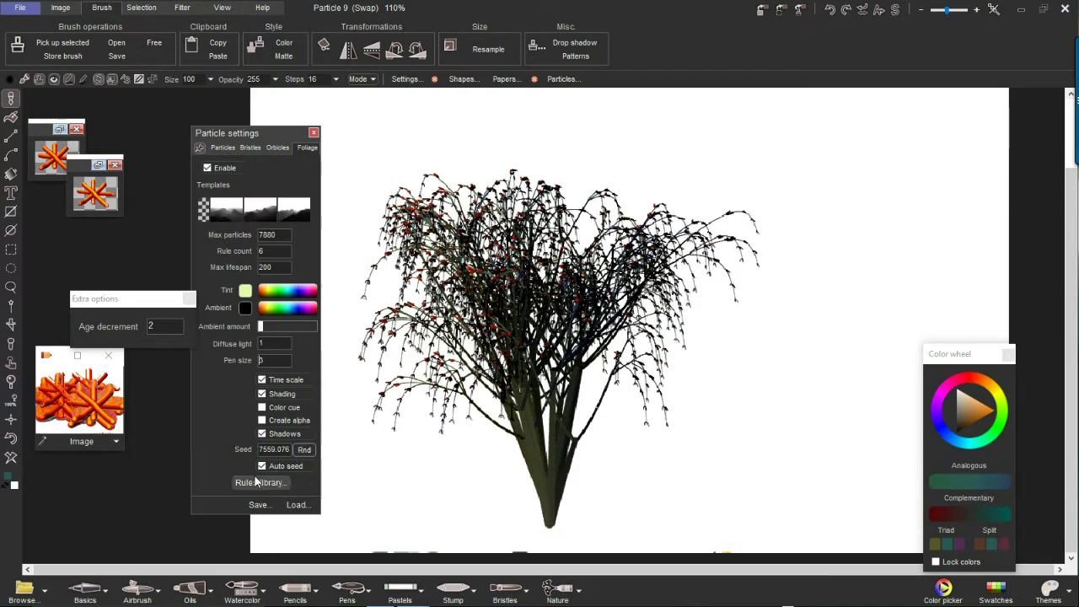
{"action": "left_click", "coordinate": [706, 490]}
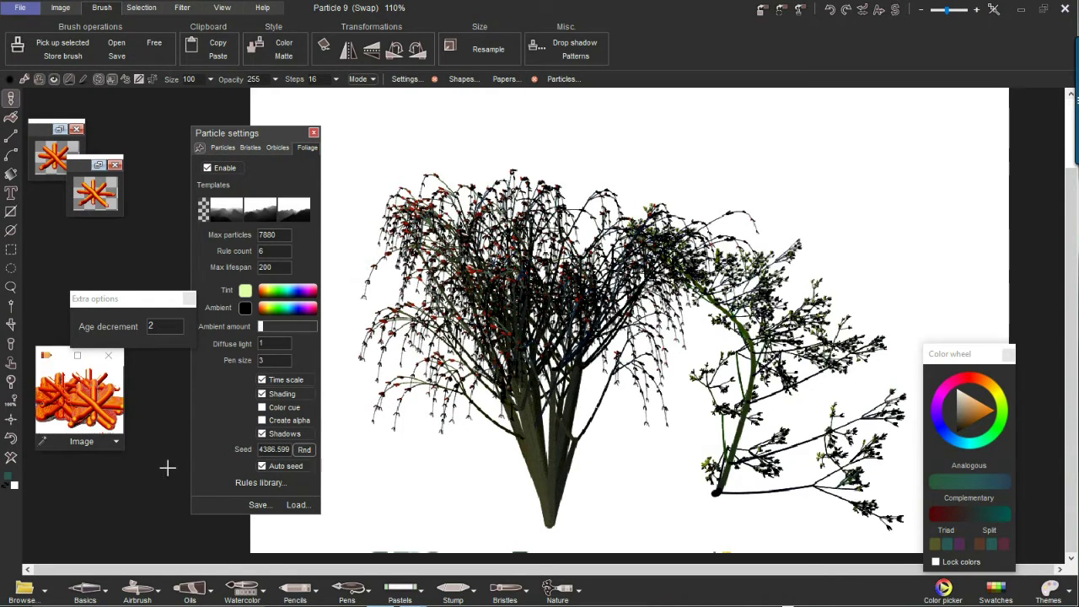
{"action": "left_click", "coordinate": [10, 458]}
{"action": "left_click_drag", "start_coordinate": [568, 516], "coordinate": [801, 158]}
{"action": "left_click", "coordinate": [566, 514]}
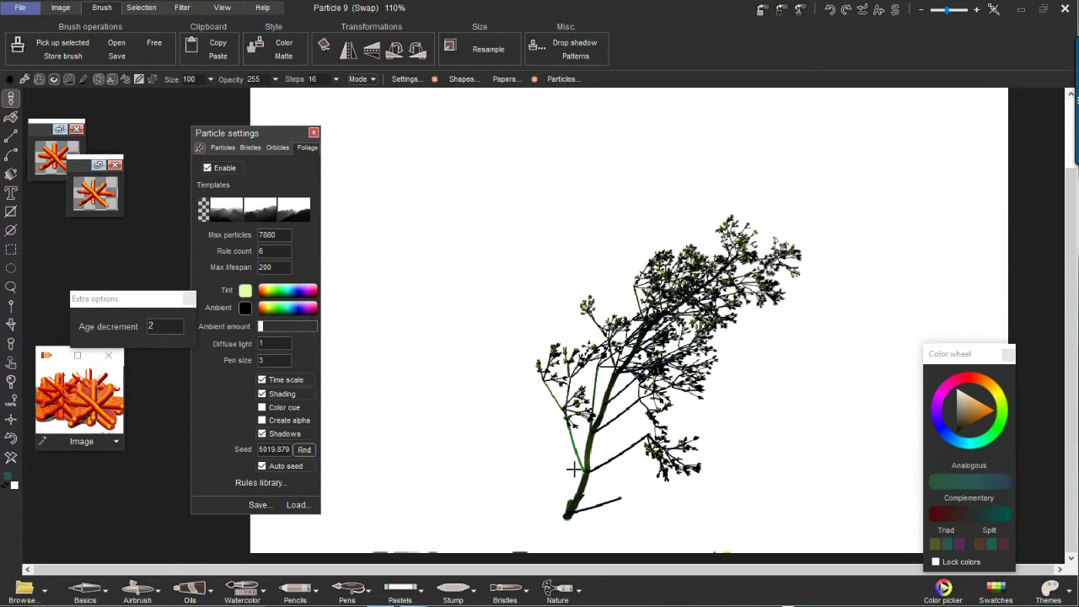
{"action": "left_click", "coordinate": [563, 514]}
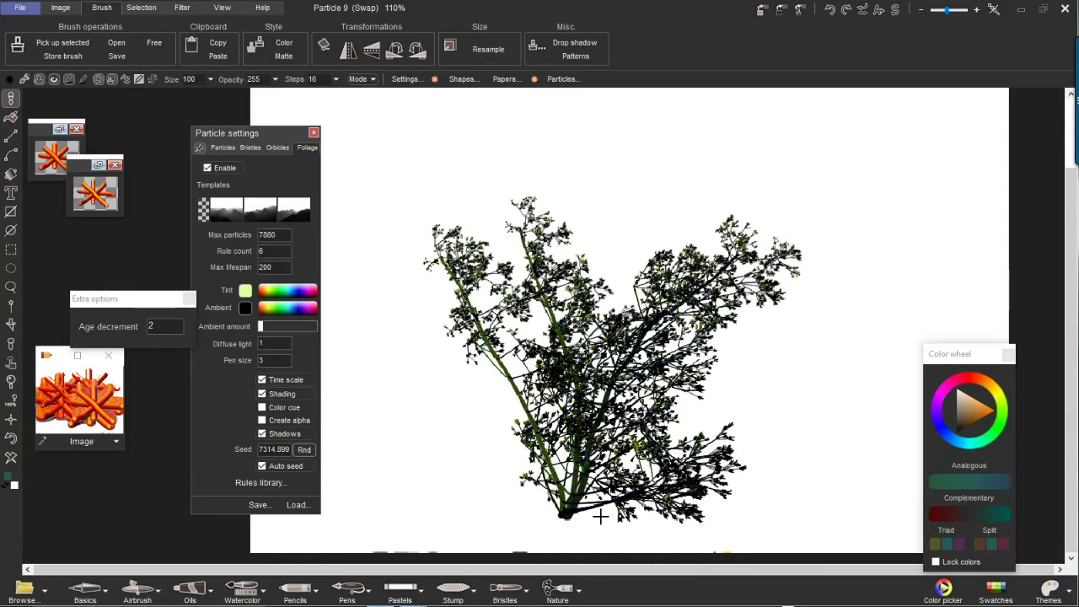
{"action": "left_click", "coordinate": [564, 515]}
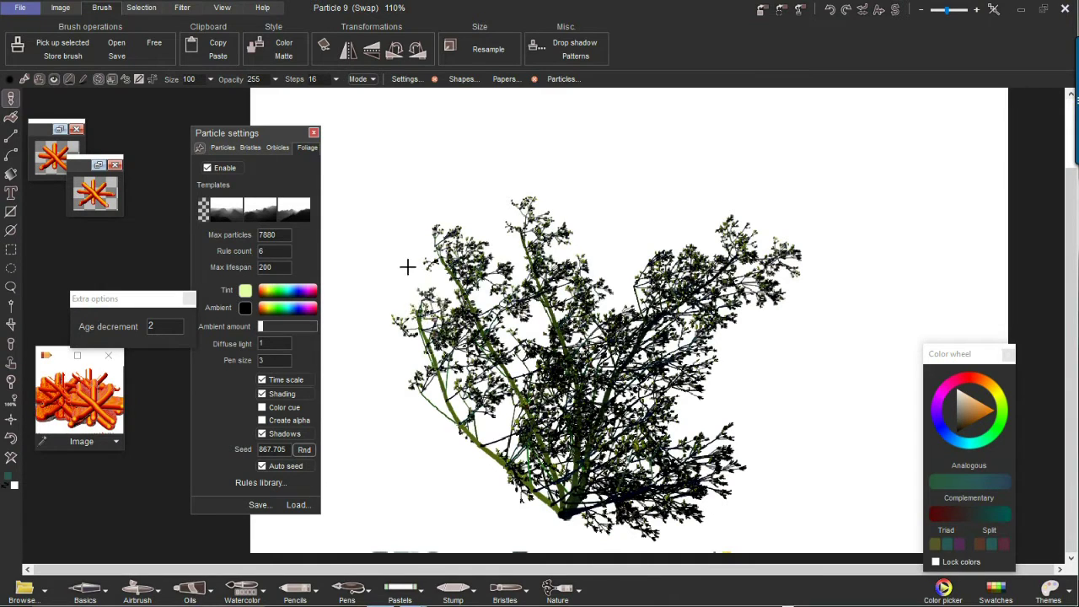
- Load the WindBlowTree4.fol foliage preset, test it, clear the canvas and grow large dark green branches from one base
{"action": "left_click", "coordinate": [296, 504]}
{"action": "double_click", "coordinate": [241, 487]}
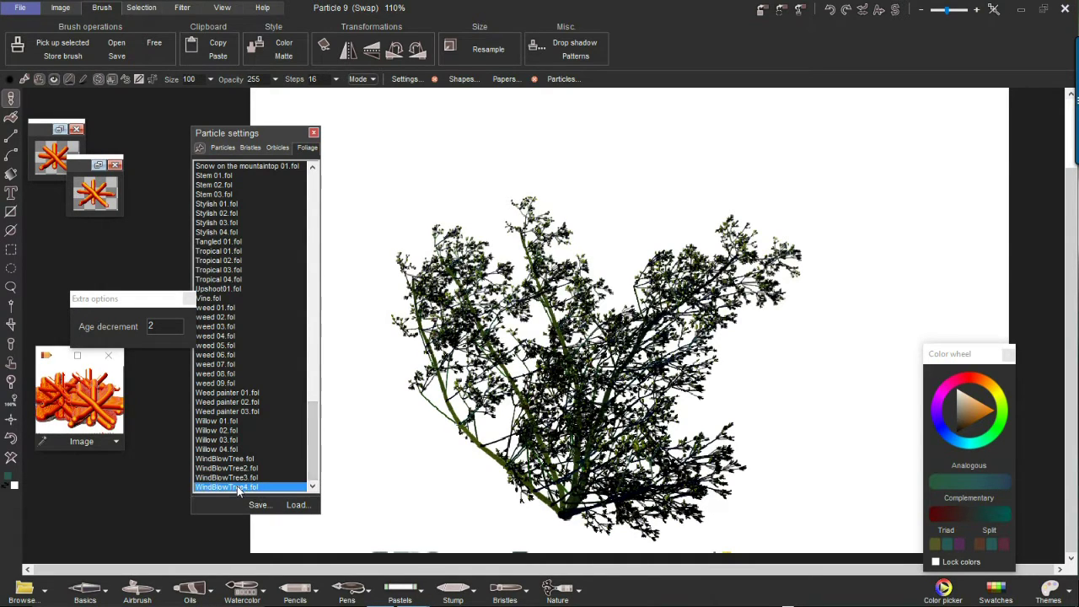
{"action": "mouse_move", "coordinate": [783, 478]}
{"action": "left_mouse_down"}
{"action": "mouse_move", "coordinate": [785, 178]}
{"action": "mouse_move", "coordinate": [732, 171]}
{"action": "left_mouse_up"}
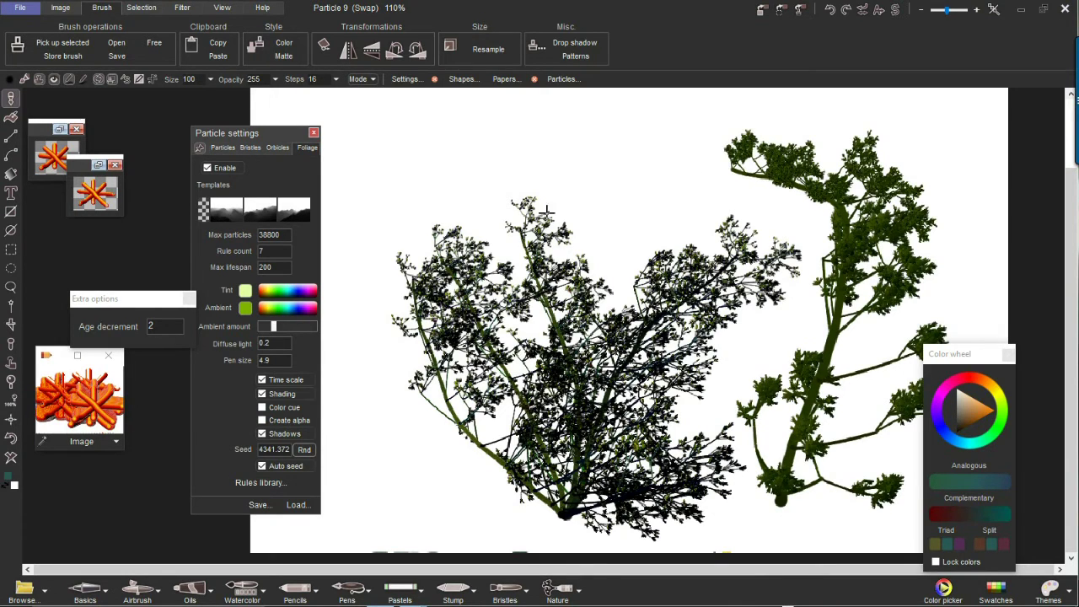
{"action": "left_click", "coordinate": [11, 456]}
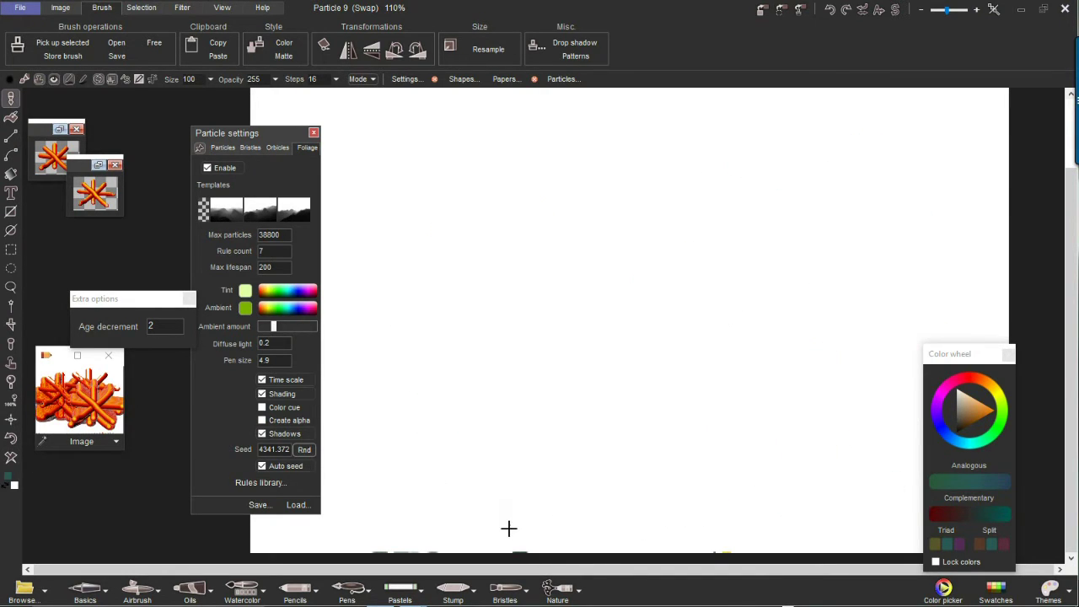
{"action": "left_click_drag", "start_coordinate": [508, 528], "coordinate": [727, 197]}
{"action": "mouse_move", "coordinate": [514, 452]}
{"action": "left_mouse_down"}
{"action": "mouse_move", "coordinate": [438, 317]}
{"action": "mouse_move", "coordinate": [352, 264]}
{"action": "mouse_move", "coordinate": [396, 402]}
{"action": "left_mouse_up"}
- Load another foliage preset from higher in the preset list and grow a small fine-needled tree beside the dark green branches
{"action": "left_click", "coordinate": [299, 506]}
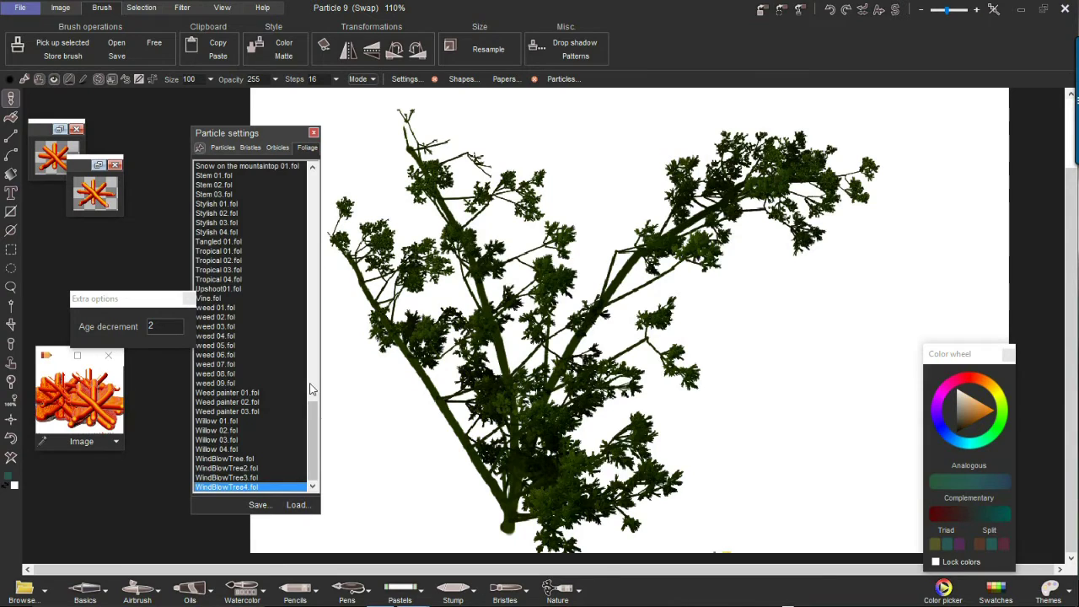
{"action": "scroll", "coordinate": [319, 201], "scroll_direction": "up", "scroll_amount": 5}
{"action": "scroll", "coordinate": [318, 199], "scroll_direction": "up", "scroll_amount": 10}
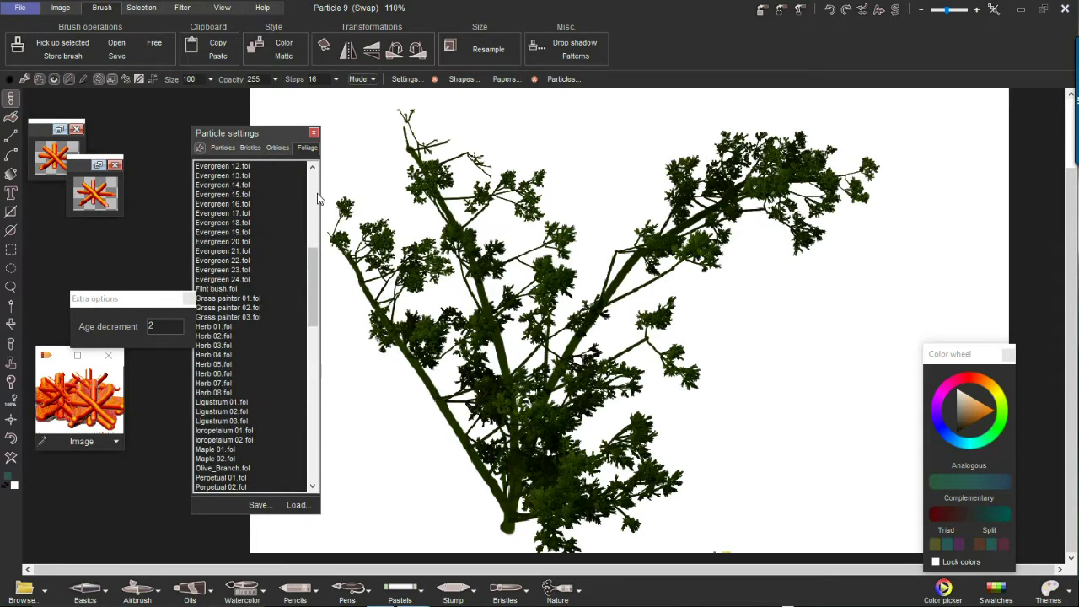
{"action": "double_click", "coordinate": [210, 270]}
{"action": "left_click", "coordinate": [779, 475]}
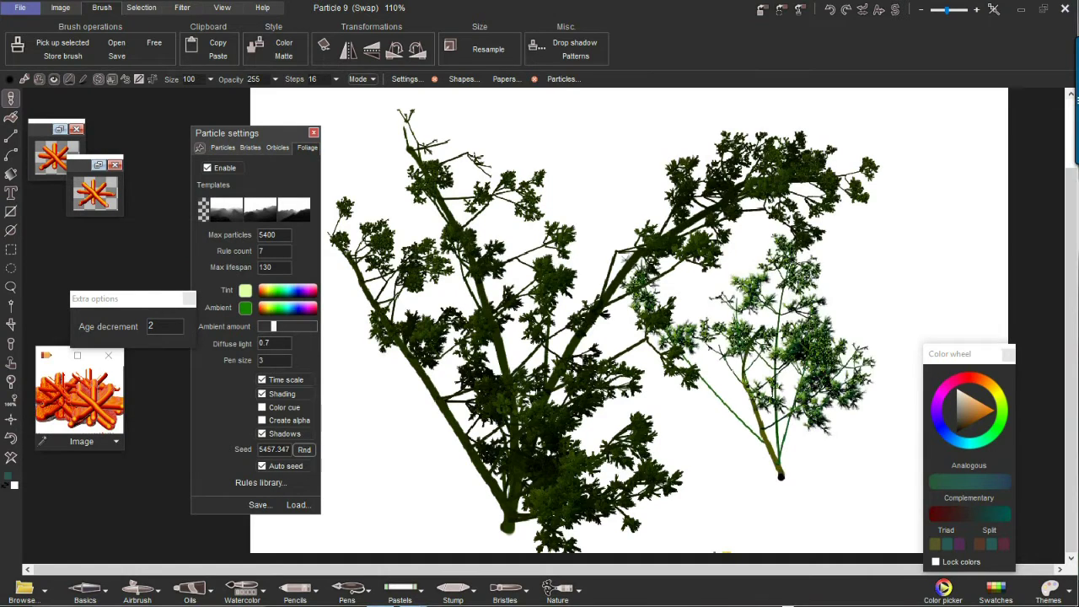
- Clear the canvas and grow a tall fine-needled tree from one base near the lower edge
{"action": "left_click", "coordinate": [15, 456]}
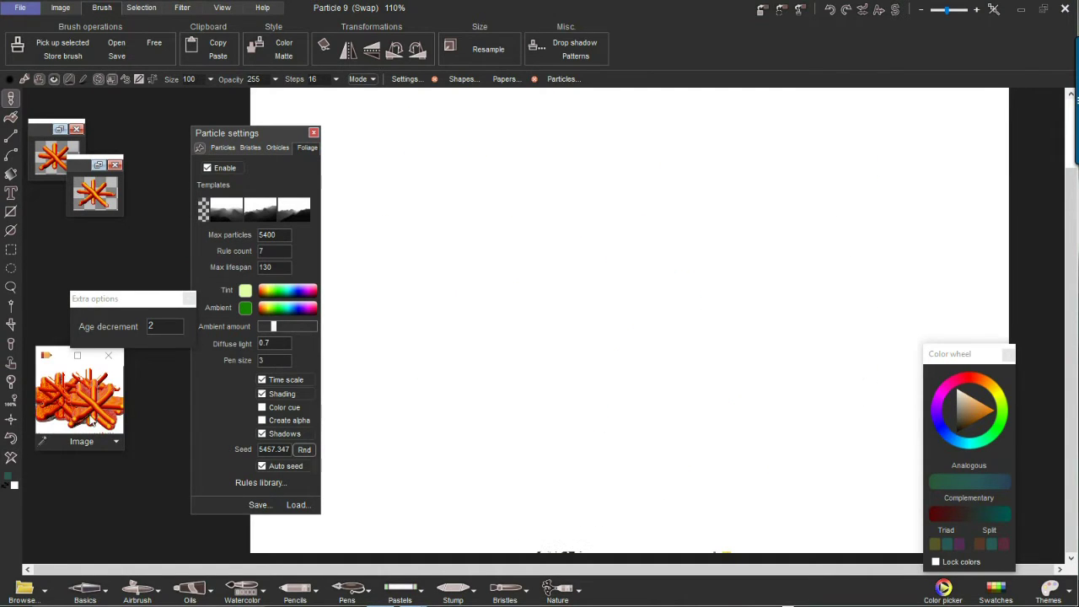
{"action": "left_click", "coordinate": [612, 500]}
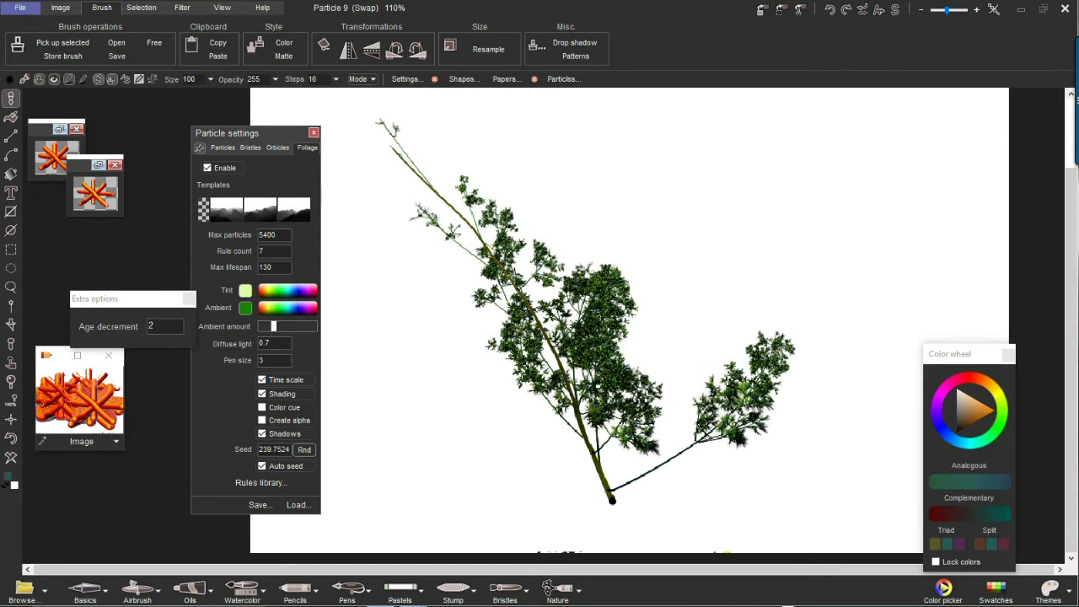
- Clear the canvas, enable Create alpha and Color cue with an orange tint, and grow a tree leaning up across the canvas
{"action": "left_click", "coordinate": [13, 459]}
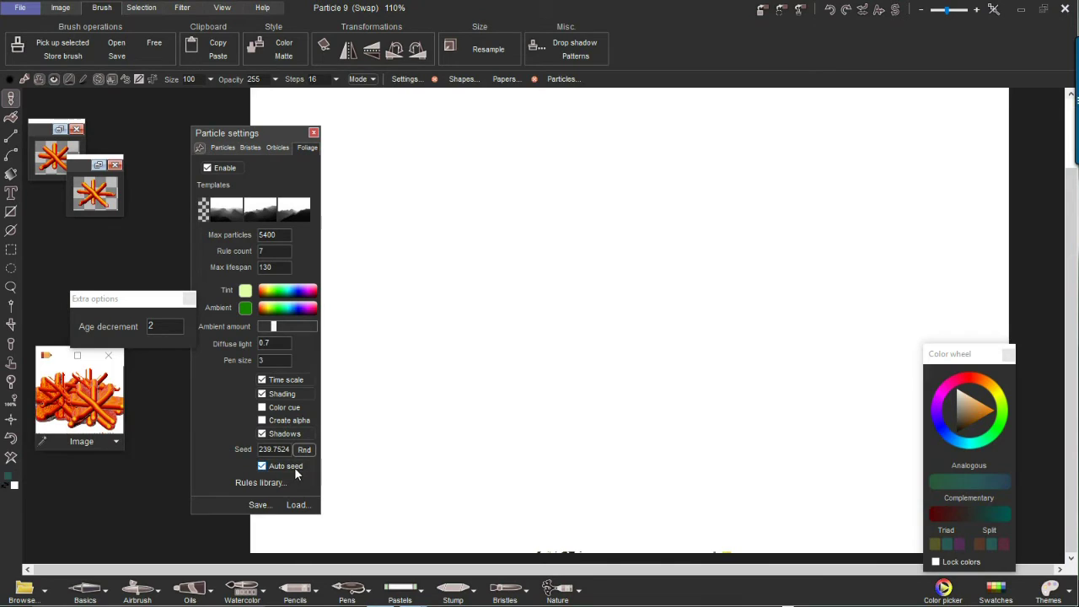
{"action": "left_click", "coordinate": [272, 425]}
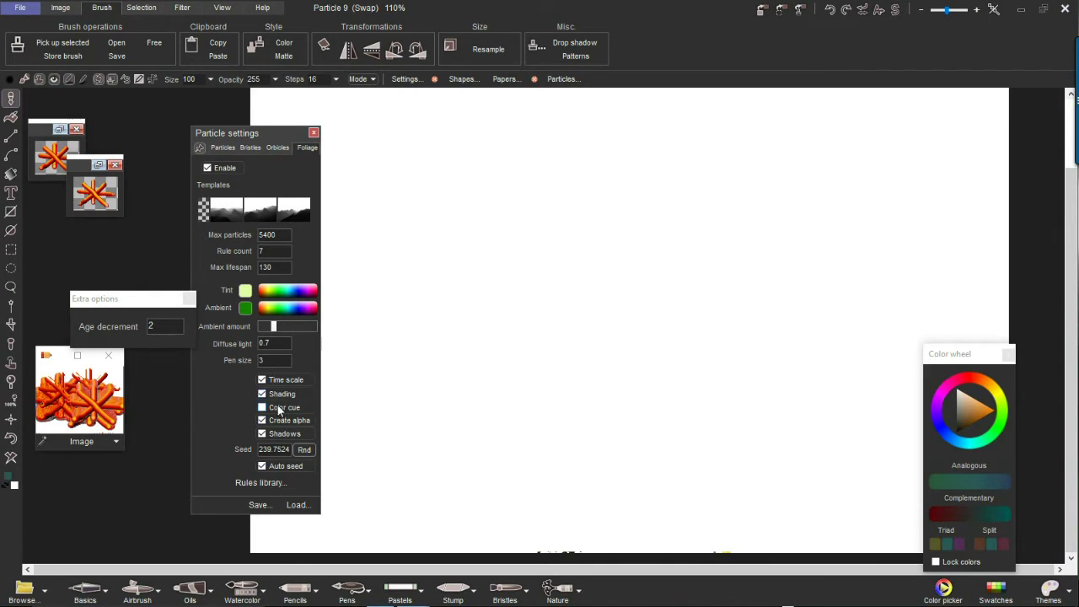
{"action": "left_click", "coordinate": [266, 289]}
{"action": "mouse_move", "coordinate": [544, 487]}
{"action": "left_mouse_down"}
{"action": "mouse_move", "coordinate": [829, 221]}
{"action": "mouse_move", "coordinate": [860, 219]}
{"action": "left_mouse_up"}
{"action": "key", "text": "a"}
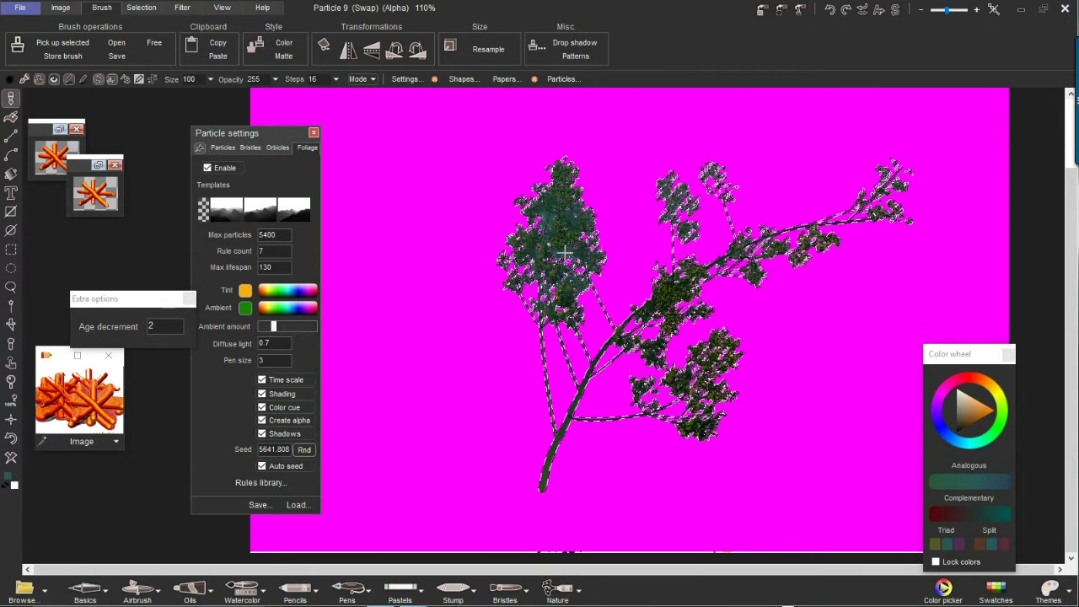
- Pick up the alpha-selected tree as a brush, disable foliage and move the particle settings clear of the canvas
{"action": "left_click", "coordinate": [60, 39]}
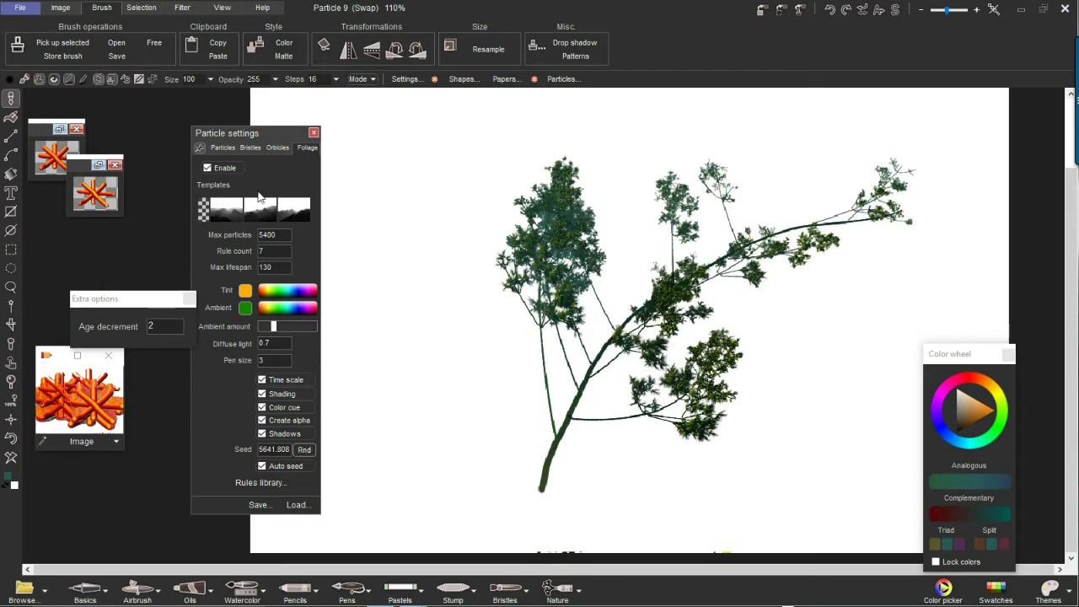
{"action": "left_click", "coordinate": [223, 169]}
{"action": "left_click_drag", "start_coordinate": [256, 135], "coordinate": [169, 145]}
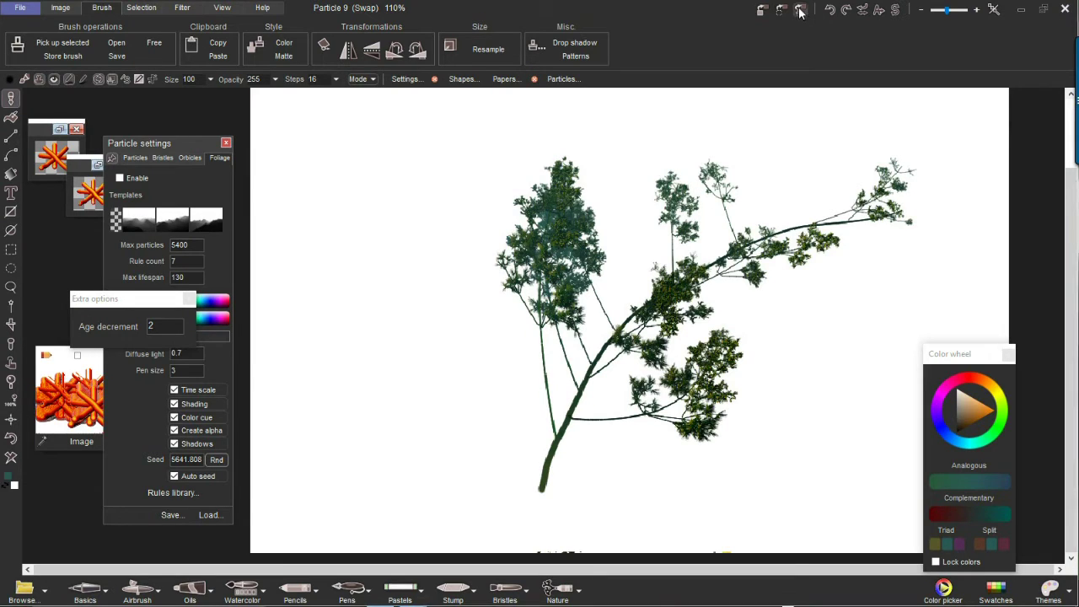
- Store the picked-up tree brush and set its hue to -85, saturation to 159 and value to 166
{"action": "left_click", "coordinate": [63, 56]}
{"action": "left_click_drag", "start_coordinate": [134, 89], "coordinate": [355, 124]}
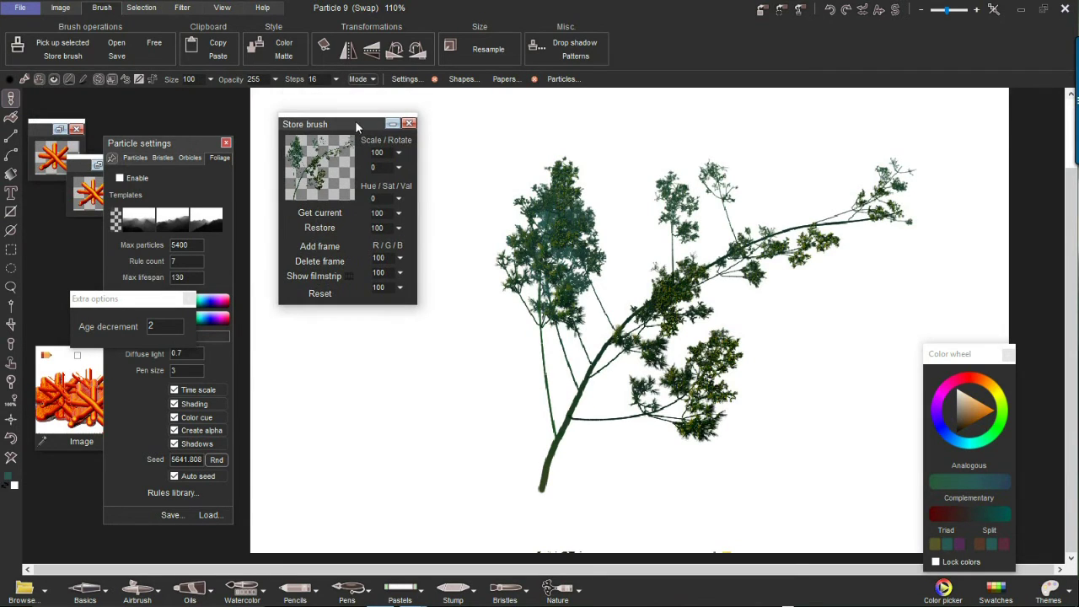
{"action": "left_click", "coordinate": [328, 214]}
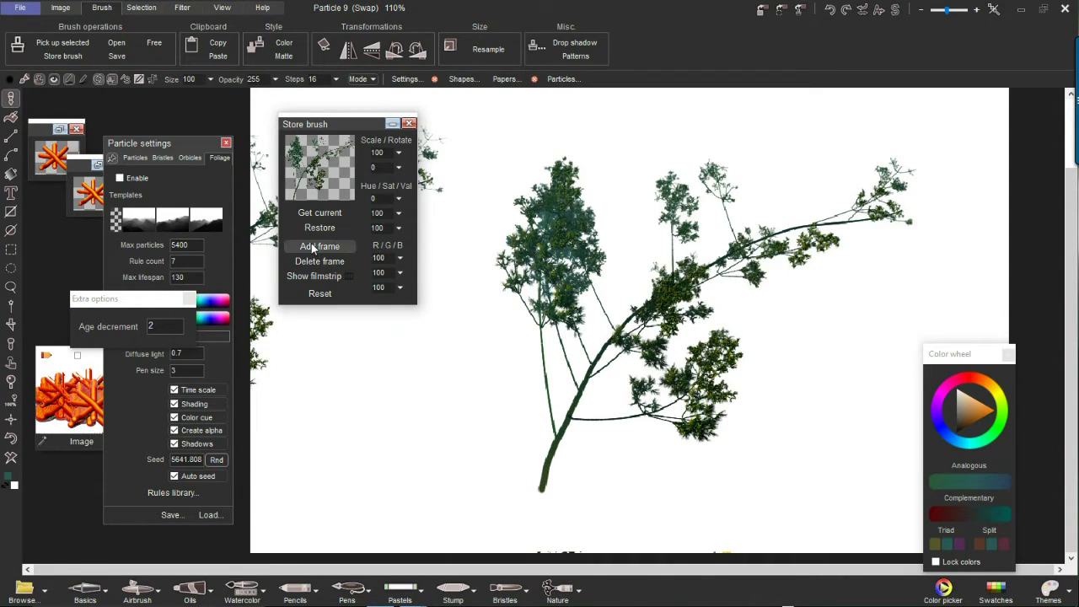
{"action": "left_click", "coordinate": [398, 199]}
{"action": "mouse_move", "coordinate": [369, 214]}
{"action": "left_mouse_down"}
{"action": "mouse_move", "coordinate": [381, 216]}
{"action": "mouse_move", "coordinate": [334, 214]}
{"action": "left_mouse_up"}
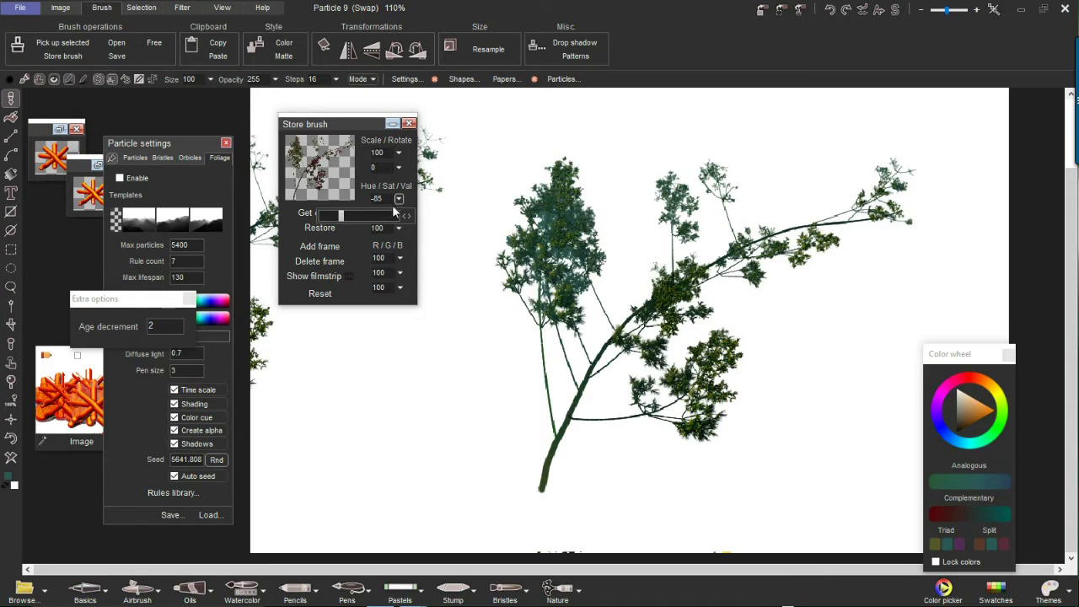
{"action": "left_click", "coordinate": [405, 199]}
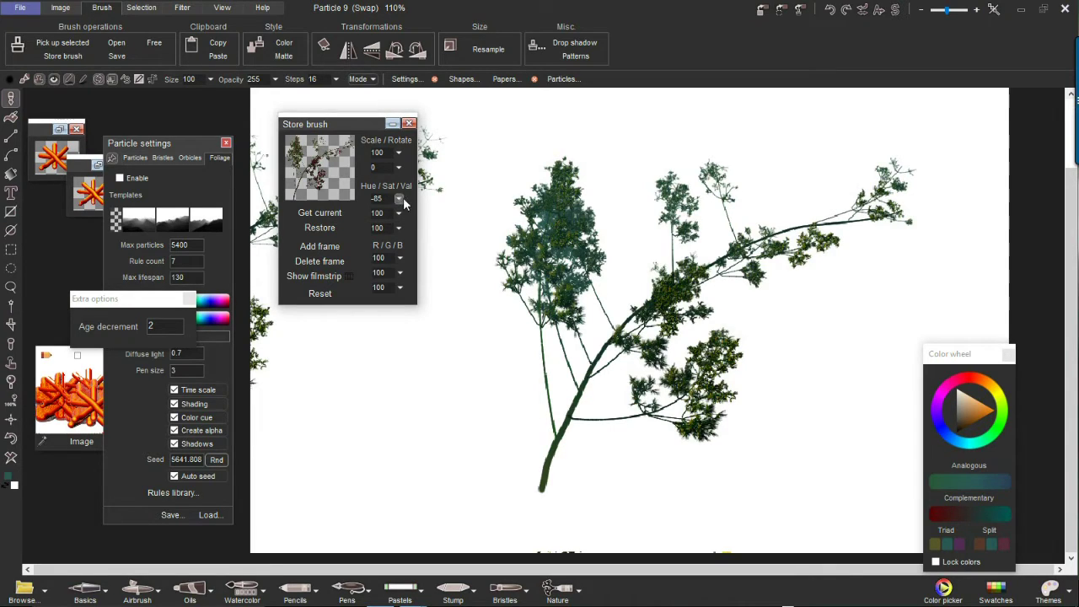
{"action": "left_click", "coordinate": [399, 213]}
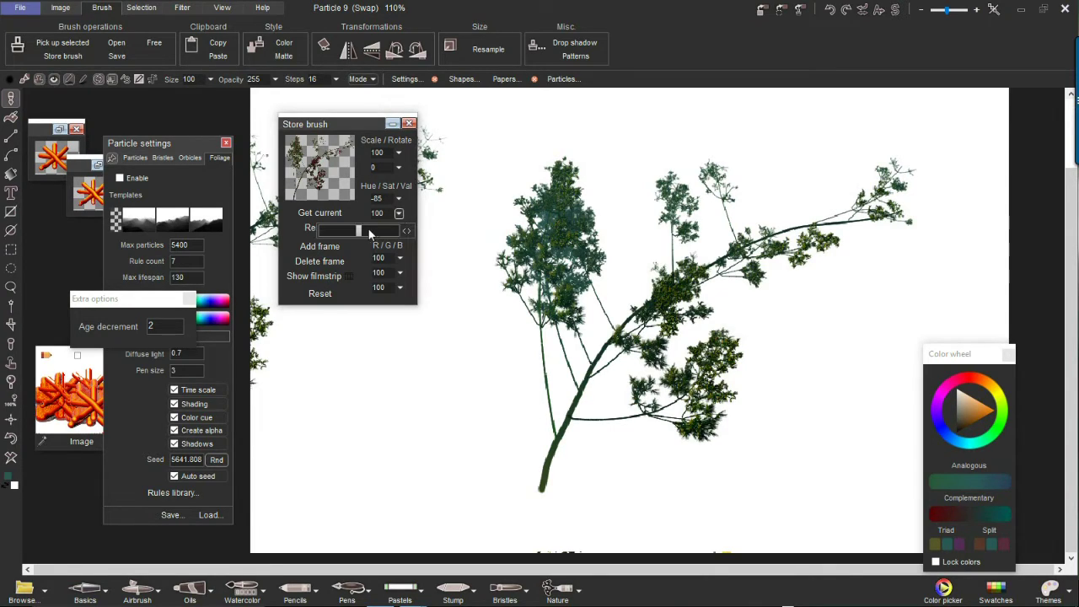
{"action": "left_click_drag", "start_coordinate": [365, 232], "coordinate": [382, 230]}
{"action": "left_click", "coordinate": [401, 204]}
{"action": "left_click", "coordinate": [399, 227]}
{"action": "left_click_drag", "start_coordinate": [371, 246], "coordinate": [384, 245]}
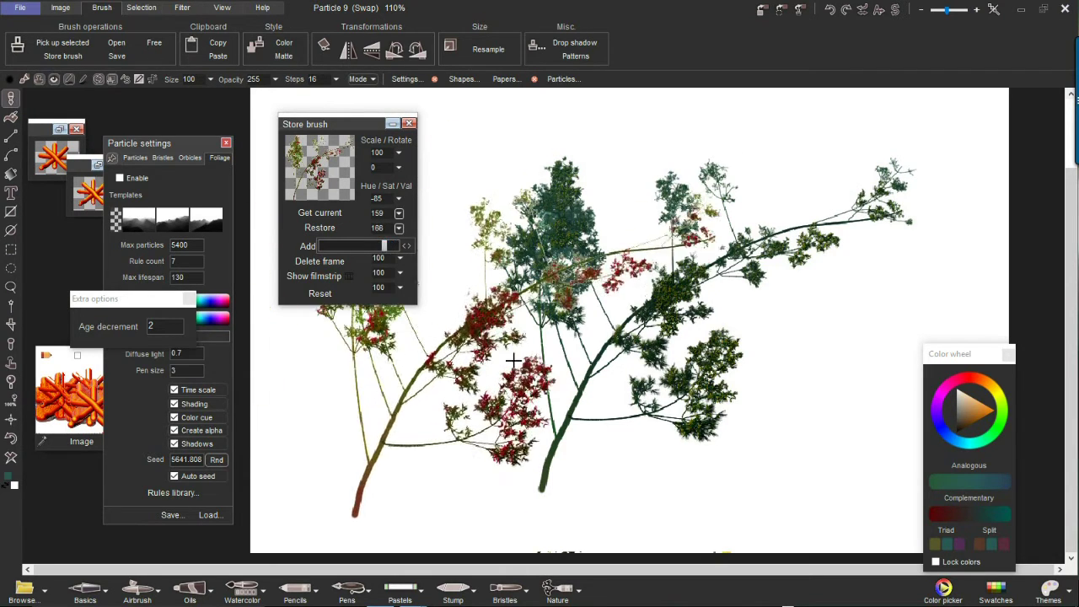
- Paint overlapping strokes across the canvas with the recoloured tree brush
{"action": "mouse_move", "coordinate": [514, 361]}
{"action": "left_mouse_down"}
{"action": "mouse_move", "coordinate": [527, 338]}
{"action": "mouse_move", "coordinate": [487, 348]}
{"action": "left_mouse_up"}
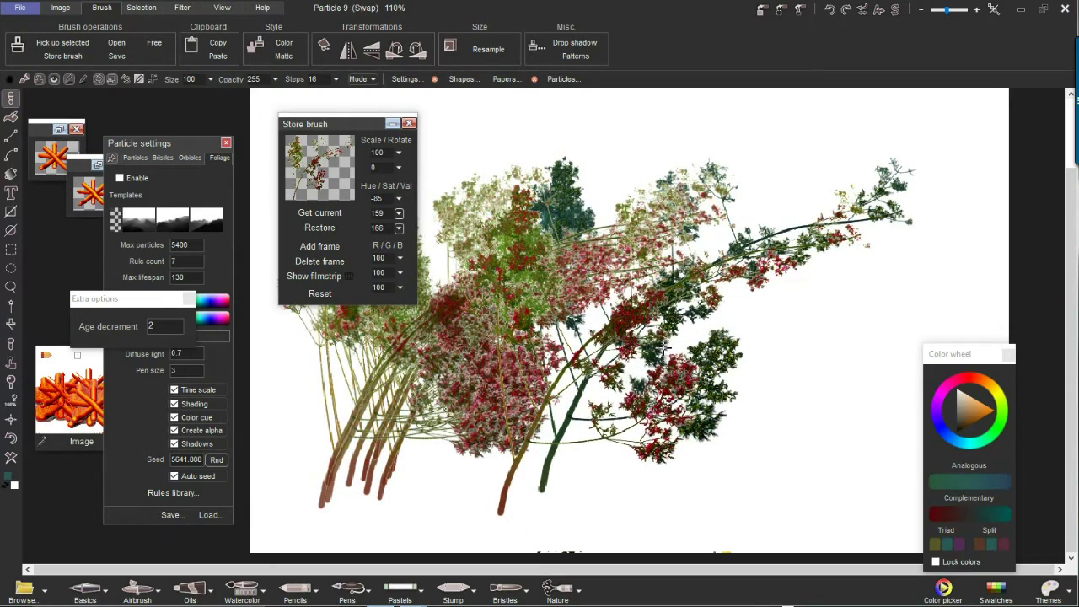
{"action": "mouse_move", "coordinate": [665, 346]}
{"action": "left_mouse_down"}
{"action": "mouse_move", "coordinate": [763, 322]}
{"action": "mouse_move", "coordinate": [658, 352]}
{"action": "mouse_move", "coordinate": [505, 363]}
{"action": "mouse_move", "coordinate": [549, 344]}
{"action": "mouse_move", "coordinate": [591, 348]}
{"action": "mouse_move", "coordinate": [292, 218]}
{"action": "mouse_move", "coordinate": [255, 213]}
{"action": "left_mouse_up"}
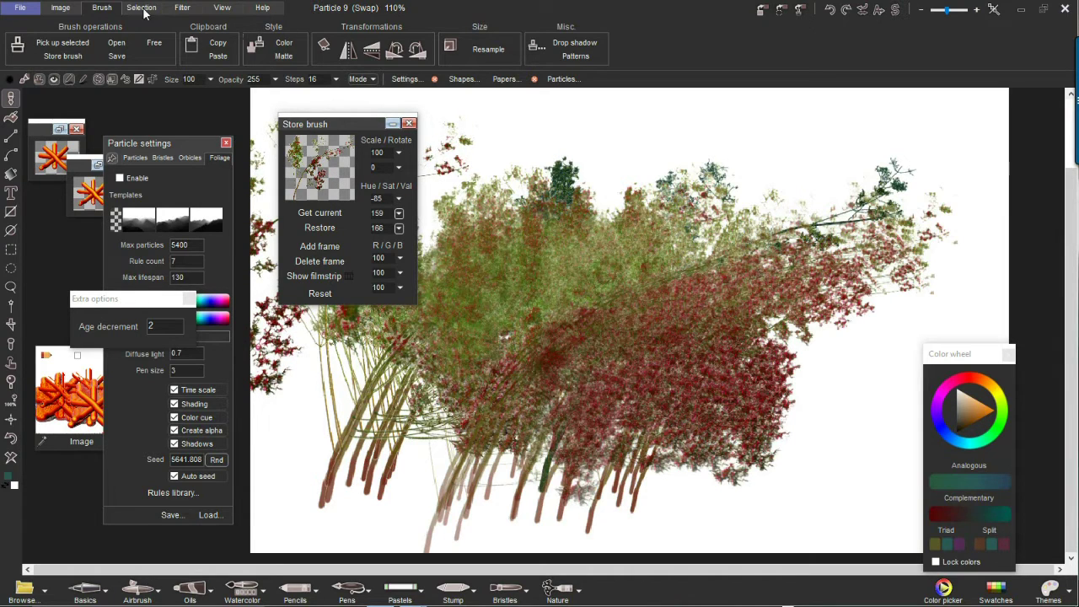
{"action": "left_click", "coordinate": [220, 9]}
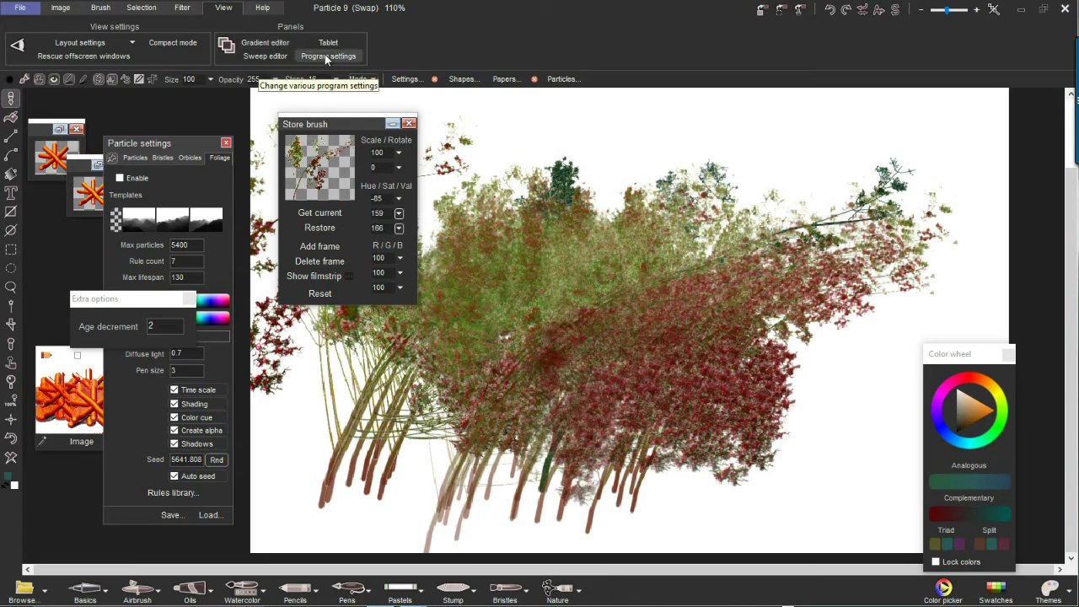
{"action": "left_click", "coordinate": [184, 9]}
{"action": "left_click", "coordinate": [100, 8]}
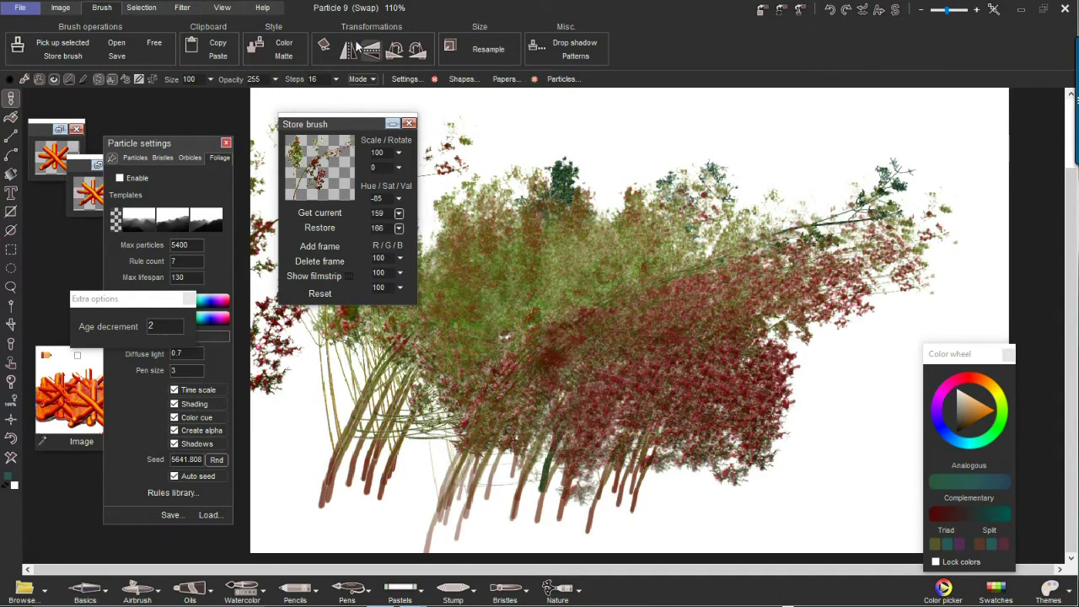
- Clear the canvas, stamp the recoloured tree brush once on the white background and close the Store brush window
{"action": "mouse_move", "coordinate": [354, 122]}
{"action": "left_mouse_down"}
{"action": "mouse_move", "coordinate": [357, 150]}
{"action": "mouse_move", "coordinate": [290, 268]}
{"action": "left_mouse_up"}
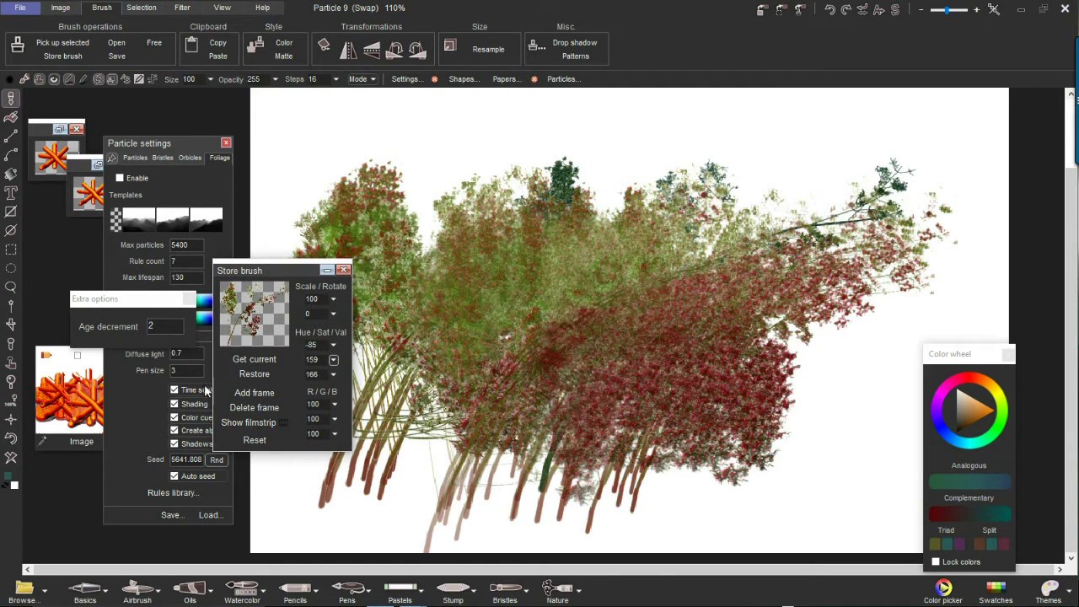
{"action": "left_click", "coordinate": [12, 457]}
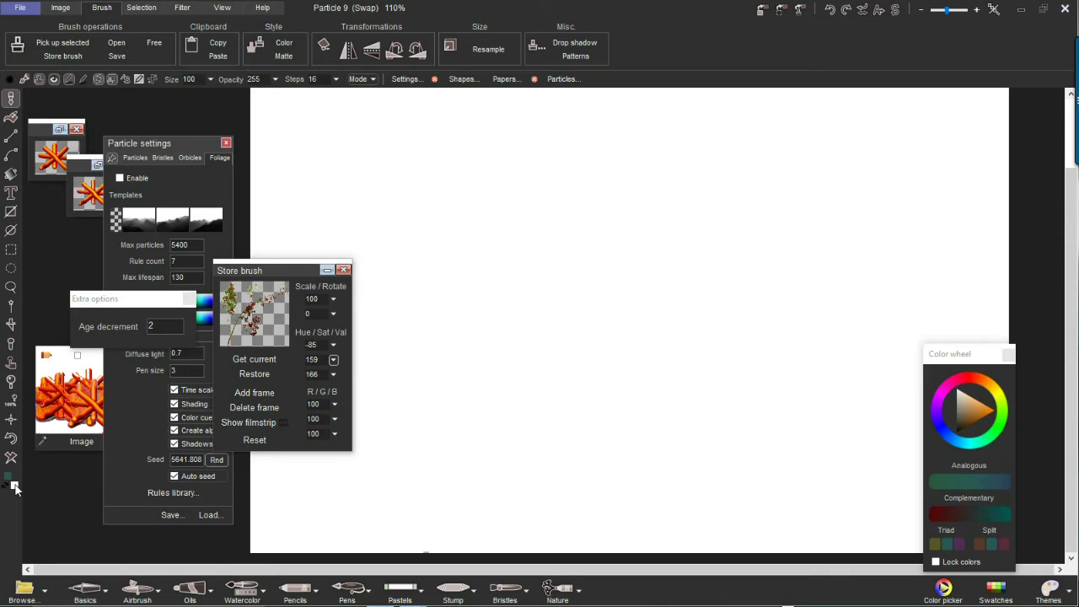
{"action": "left_click", "coordinate": [603, 316]}
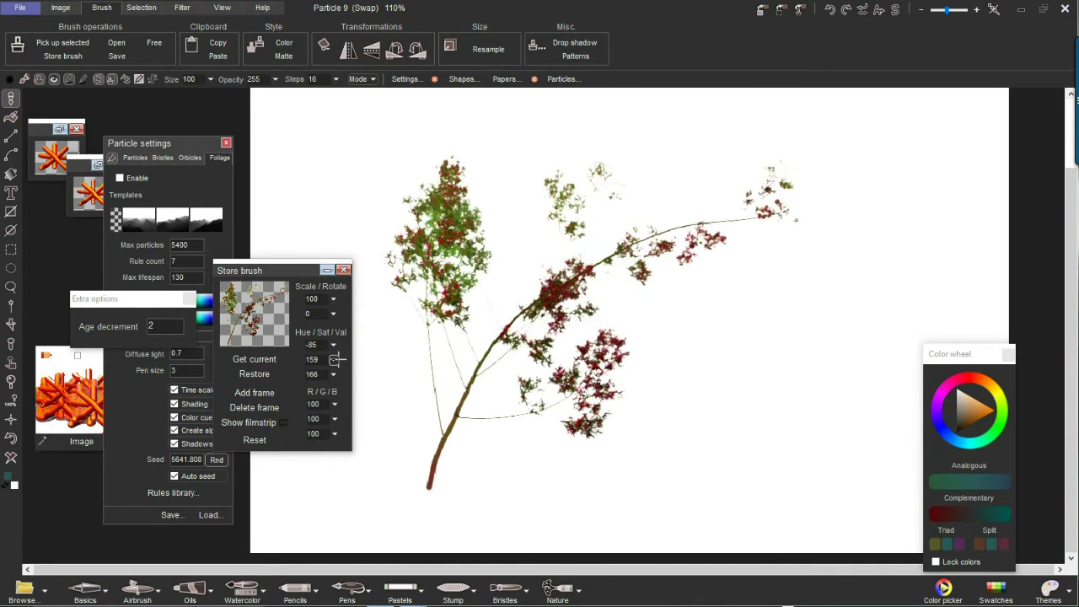
{"action": "left_click", "coordinate": [343, 270]}
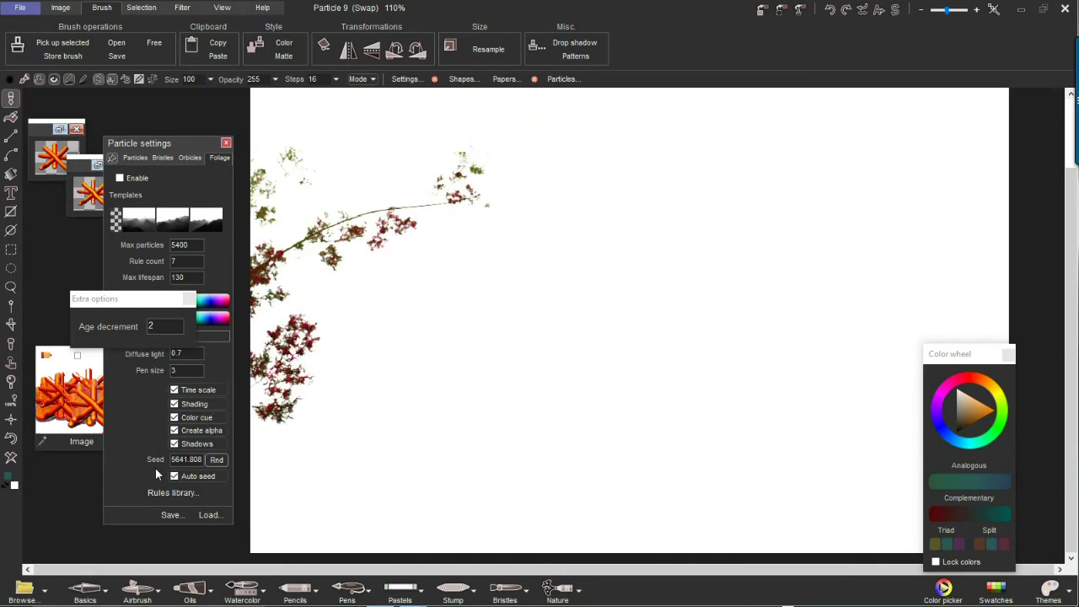
- Clear the canvas to a dark brown background, re-enable foliage and grow a tree with Color cue on
{"action": "left_click", "coordinate": [6, 487]}
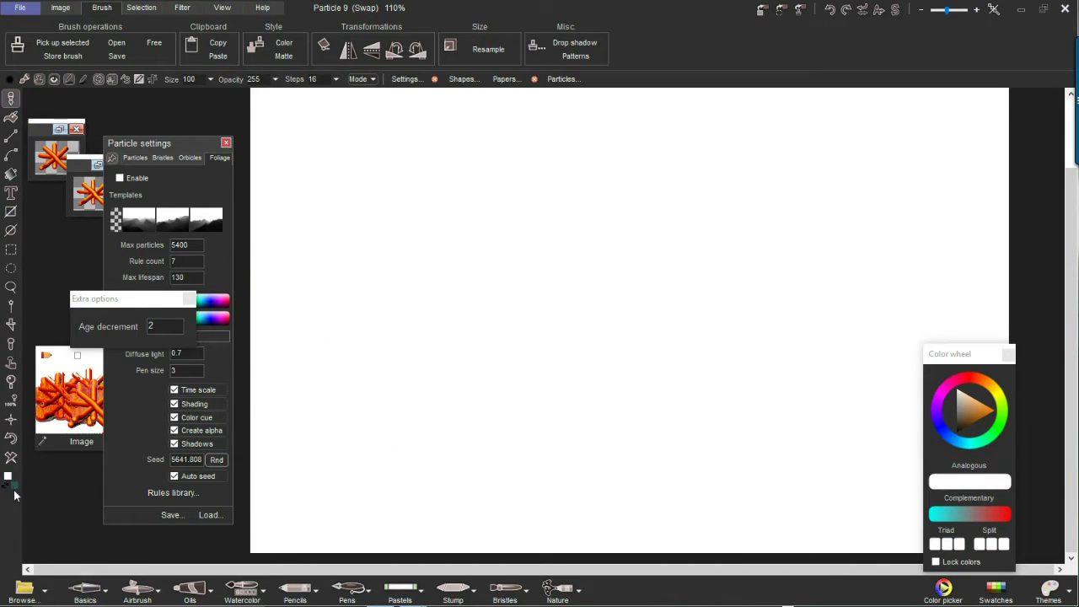
{"action": "left_click", "coordinate": [14, 485]}
{"action": "mouse_move", "coordinate": [506, 269]}
{"action": "left_mouse_down"}
{"action": "mouse_move", "coordinate": [535, 241]}
{"action": "mouse_move", "coordinate": [514, 265]}
{"action": "mouse_move", "coordinate": [491, 255]}
{"action": "mouse_move", "coordinate": [501, 255]}
{"action": "left_mouse_up"}
{"action": "left_click_drag", "start_coordinate": [584, 249], "coordinate": [585, 239]}
{"action": "left_click_drag", "start_coordinate": [523, 259], "coordinate": [476, 258]}
{"action": "left_click", "coordinate": [645, 242]}
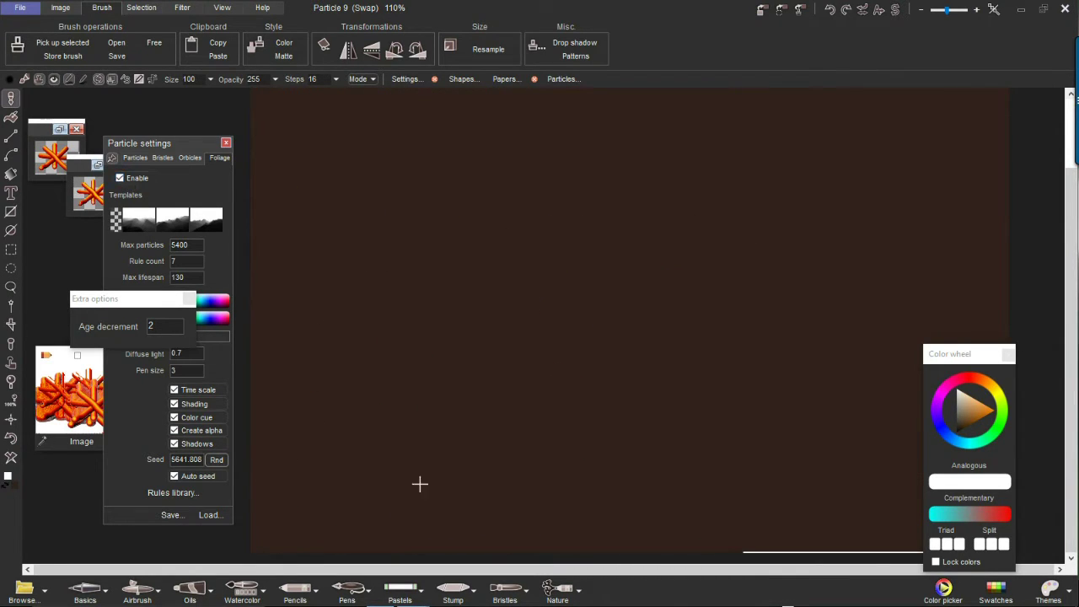
{"action": "left_click", "coordinate": [489, 488]}
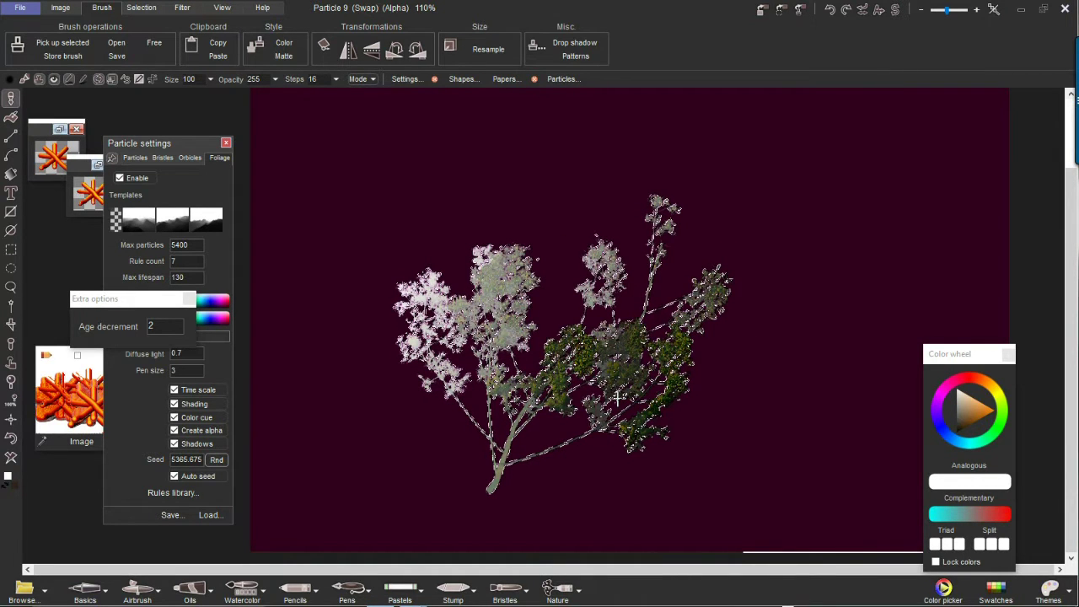
- Turn off Color cue, clear the canvas to dark brown, grow a new dark green tree and inspect its edges
{"action": "left_click", "coordinate": [188, 419]}
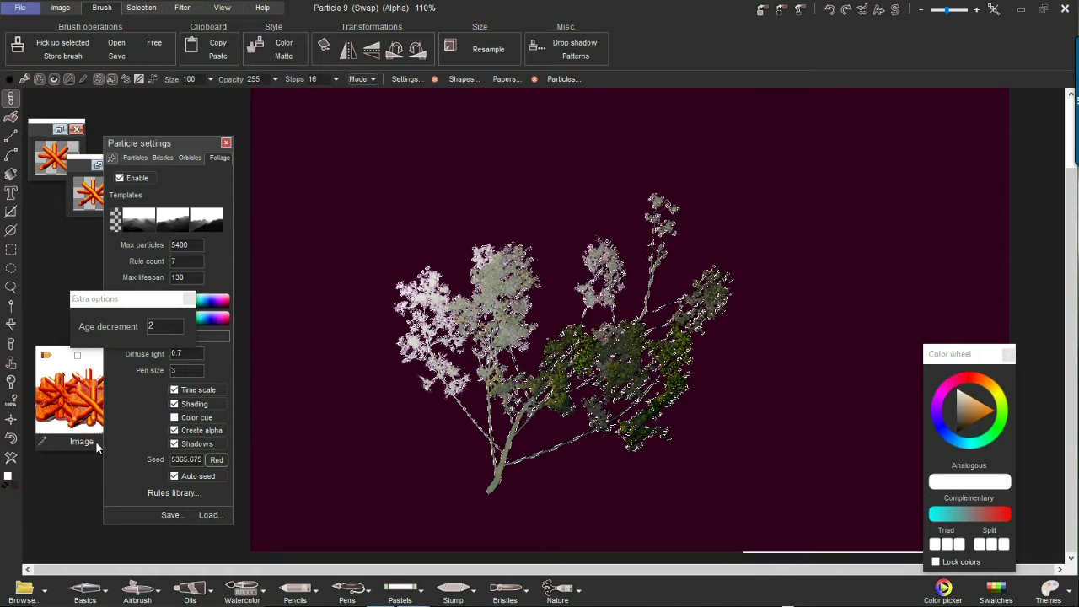
{"action": "left_click", "coordinate": [10, 439]}
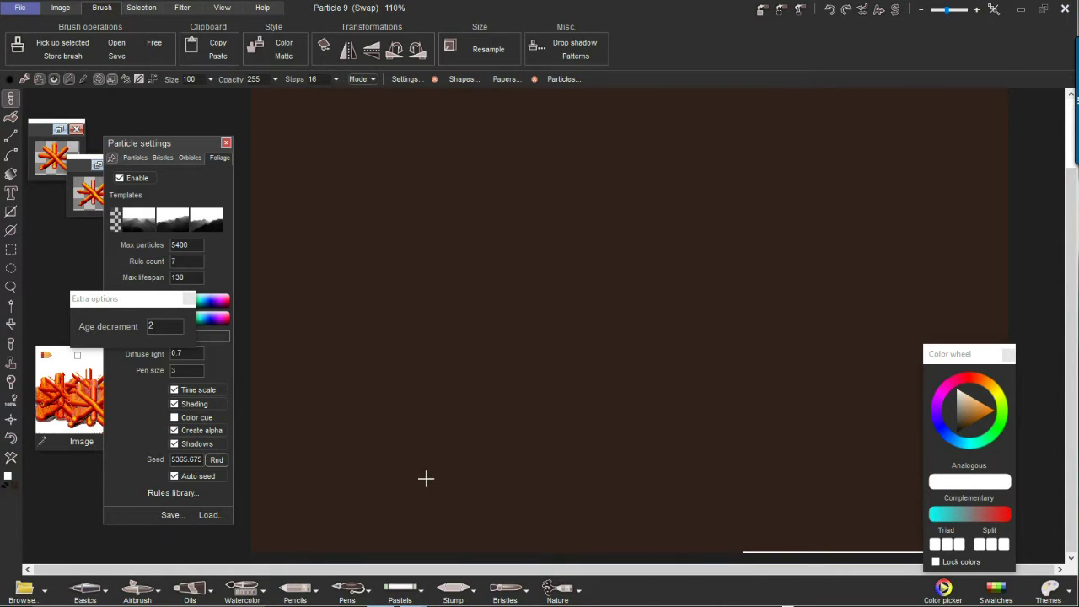
{"action": "left_click_drag", "start_coordinate": [483, 497], "coordinate": [667, 277]}
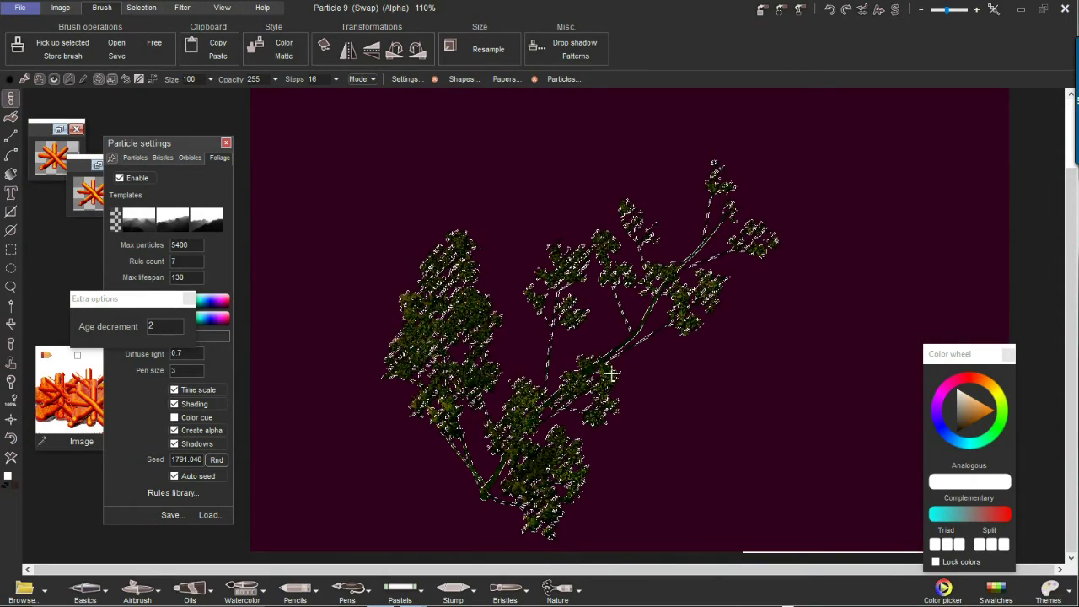
{"action": "scroll", "coordinate": [609, 369], "scroll_direction": "up", "scroll_amount": 3}
{"action": "scroll", "coordinate": [609, 369], "scroll_direction": "up", "scroll_amount": 2}
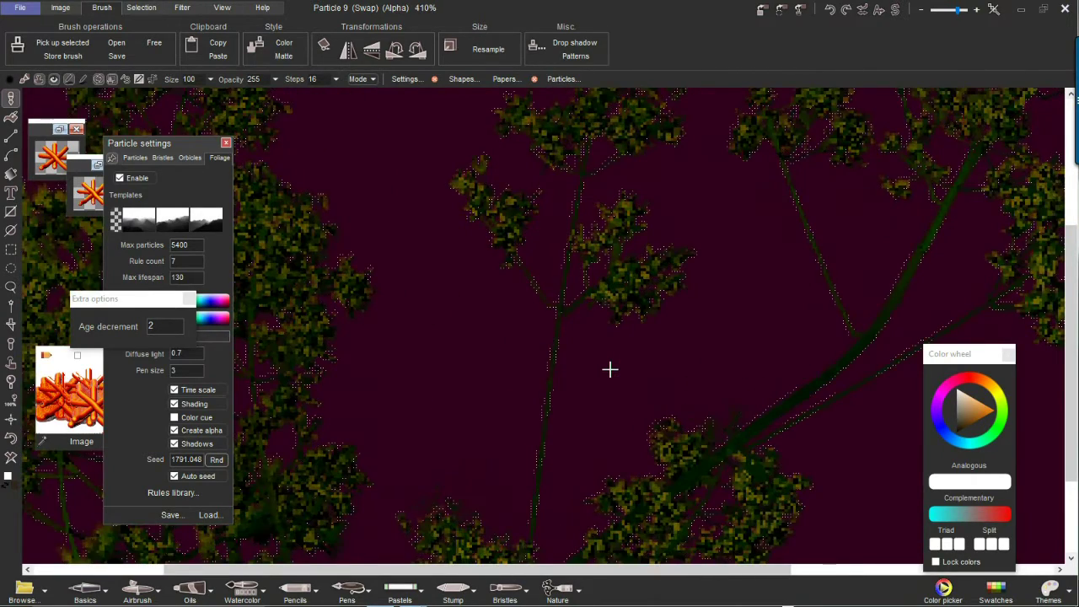
{"action": "scroll", "coordinate": [550, 364], "scroll_direction": "down", "scroll_amount": 5}
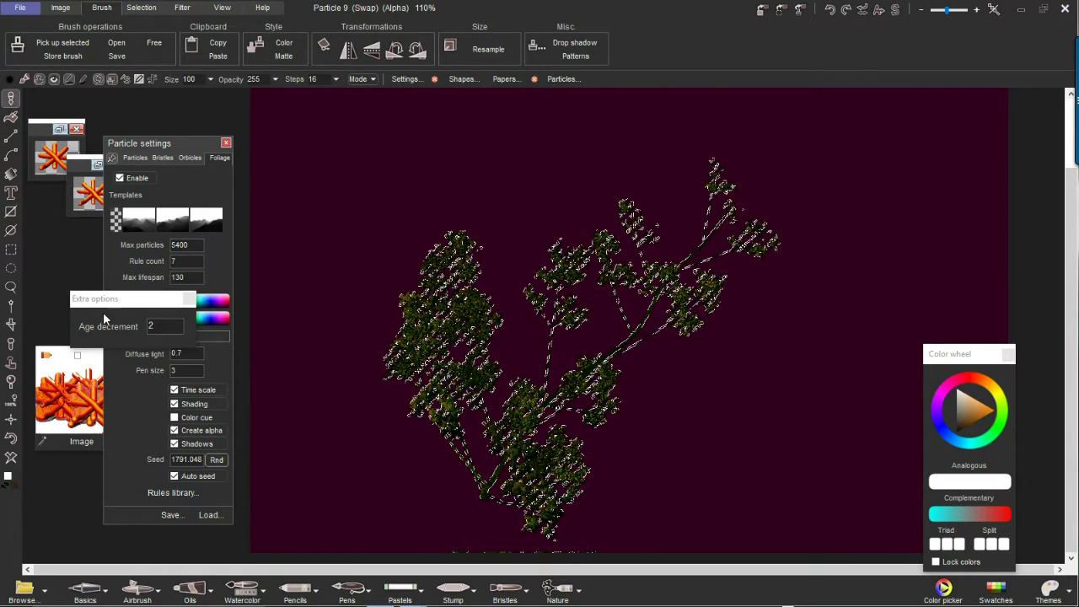
- Select the area around the dark green tree with the brush selector and try the picked-up brush on the canvas
{"action": "left_click", "coordinate": [11, 326]}
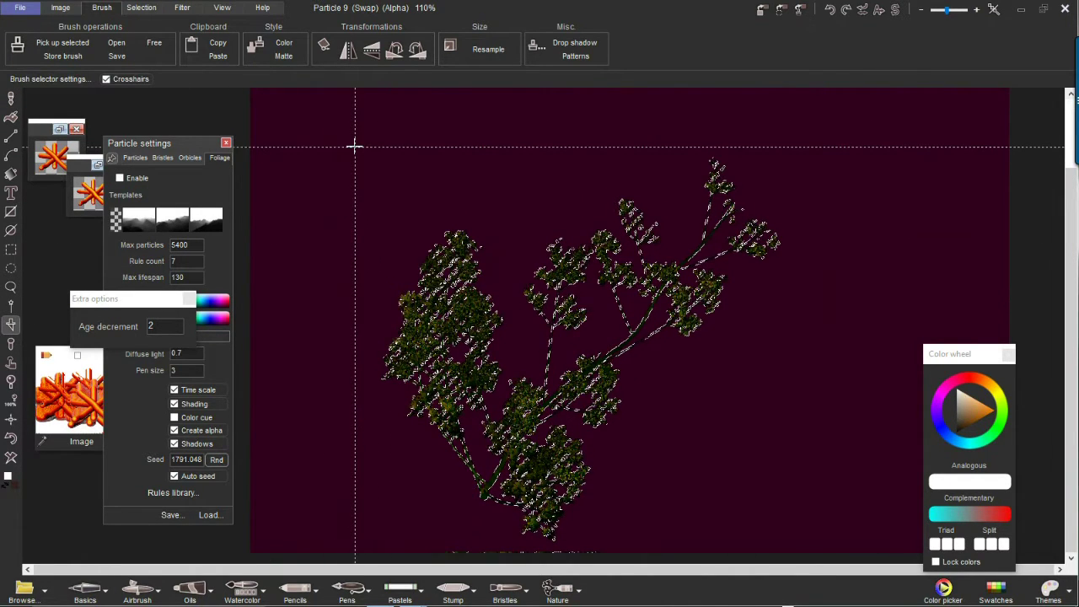
{"action": "left_click_drag", "start_coordinate": [836, 540], "coordinate": [801, 511]}
{"action": "mouse_move", "coordinate": [763, 466]}
{"action": "left_mouse_down"}
{"action": "mouse_move", "coordinate": [830, 474]}
{"action": "mouse_move", "coordinate": [809, 472]}
{"action": "mouse_move", "coordinate": [816, 518]}
{"action": "left_mouse_up"}
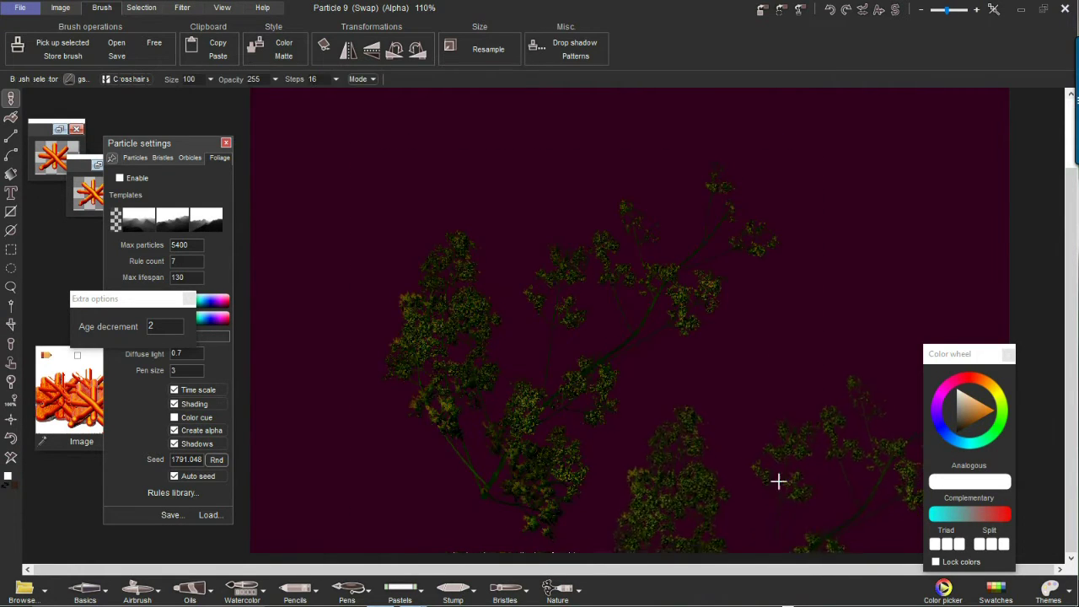
{"action": "mouse_move", "coordinate": [365, 392]}
{"action": "left_mouse_down"}
{"action": "mouse_move", "coordinate": [380, 317]}
{"action": "mouse_move", "coordinate": [424, 298]}
{"action": "mouse_move", "coordinate": [380, 277]}
{"action": "left_mouse_up"}
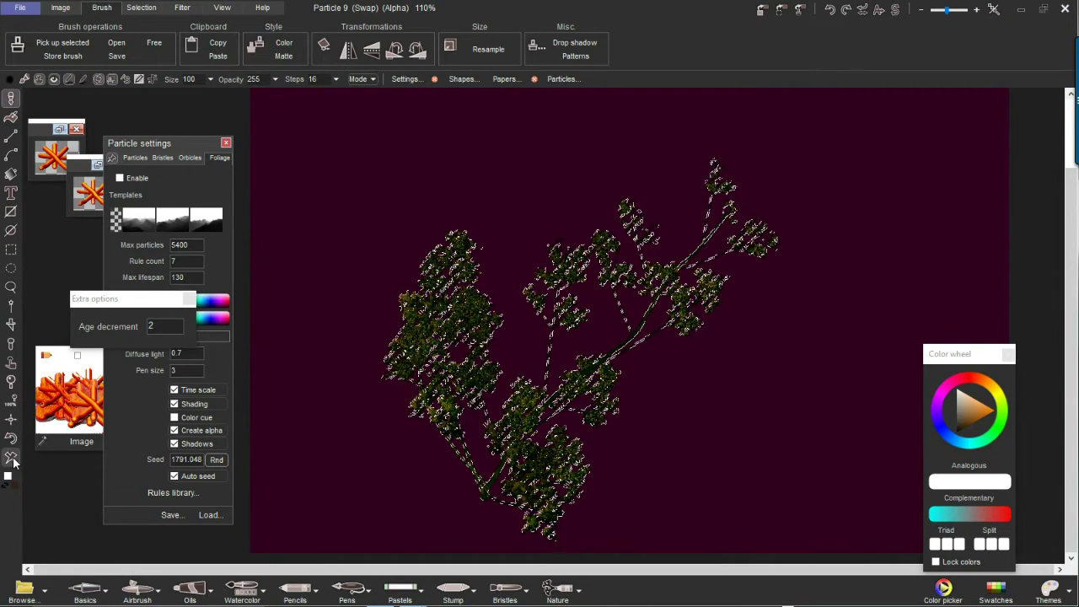
- Swap the primary and secondary colours, clear the canvas to white and clear the tree-shaped alpha selection
{"action": "left_click", "coordinate": [6, 483]}
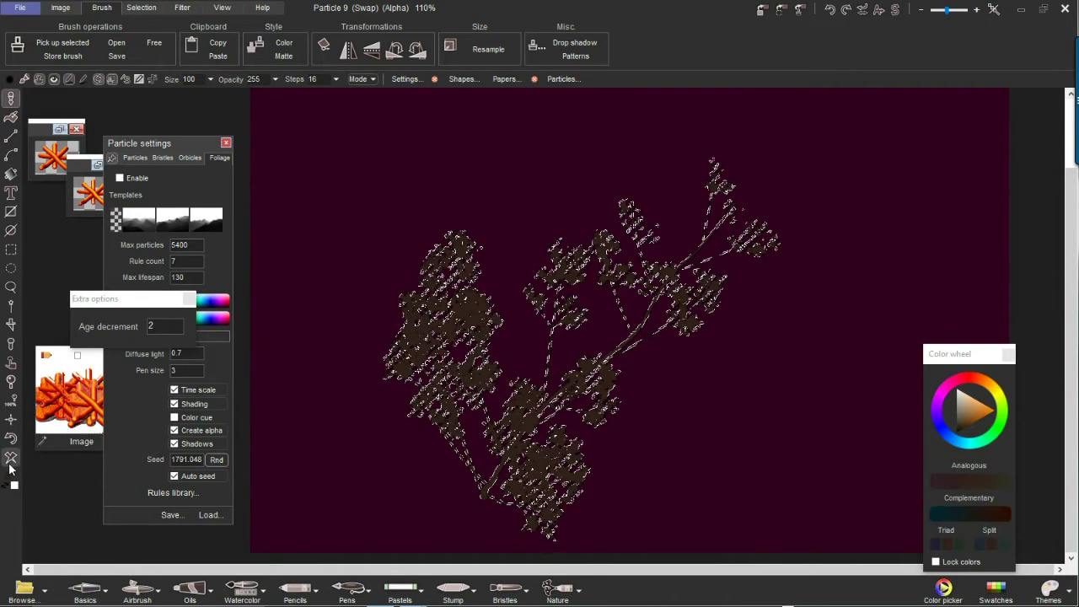
{"action": "left_click", "coordinate": [10, 460]}
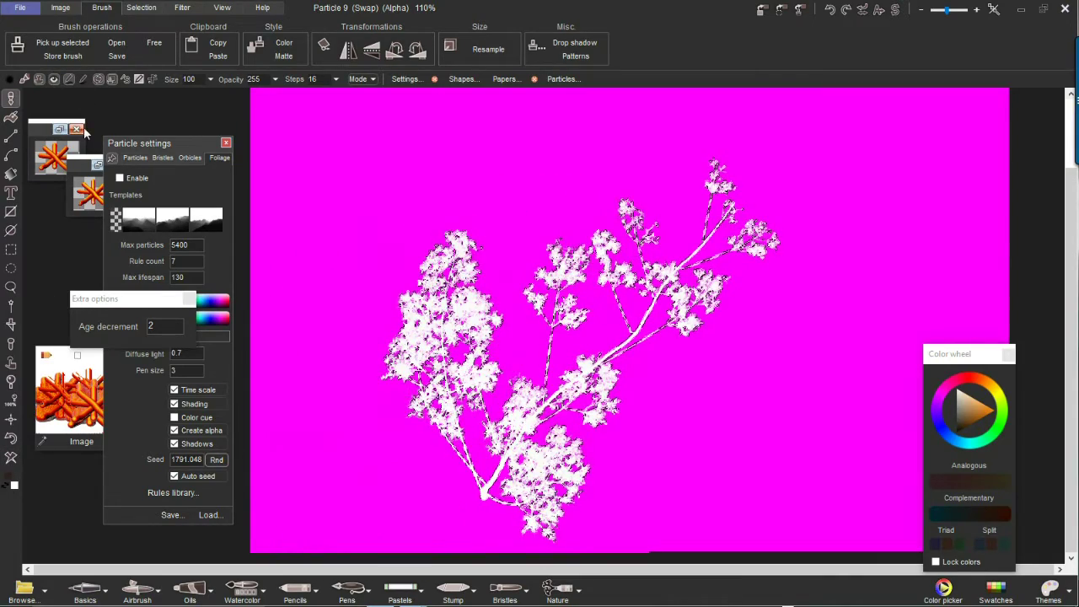
{"action": "left_click", "coordinate": [146, 8]}
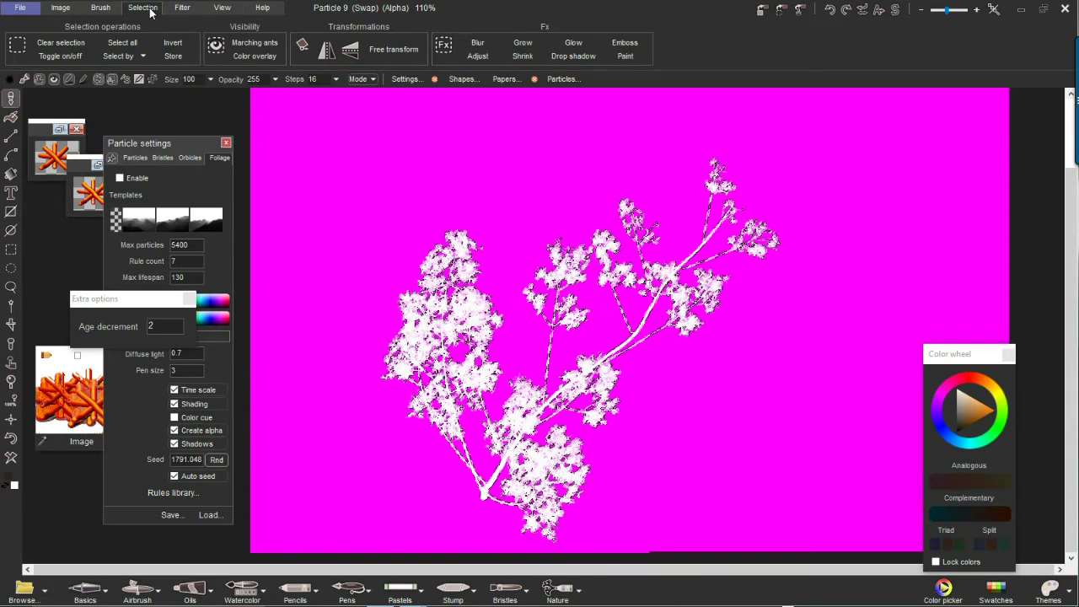
{"action": "left_click", "coordinate": [61, 42]}
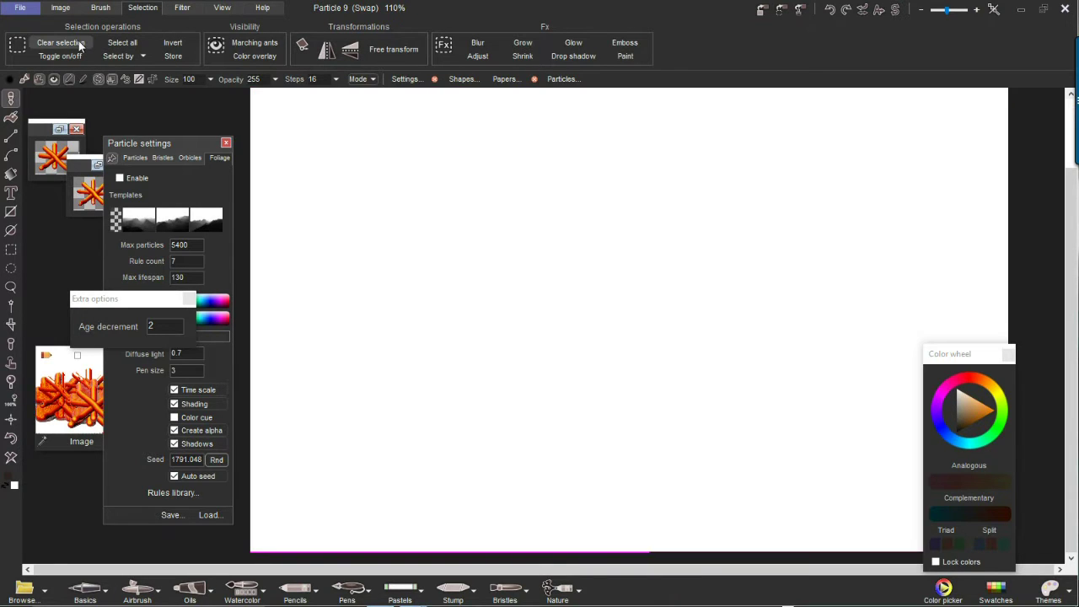
- Paint overlapping foliage strokes across the canvas with the picked-up tree brush and clear the canvas to white again
{"action": "mouse_move", "coordinate": [472, 295]}
{"action": "left_mouse_down"}
{"action": "mouse_move", "coordinate": [531, 282]}
{"action": "mouse_move", "coordinate": [691, 329]}
{"action": "mouse_move", "coordinate": [597, 315]}
{"action": "left_mouse_up"}
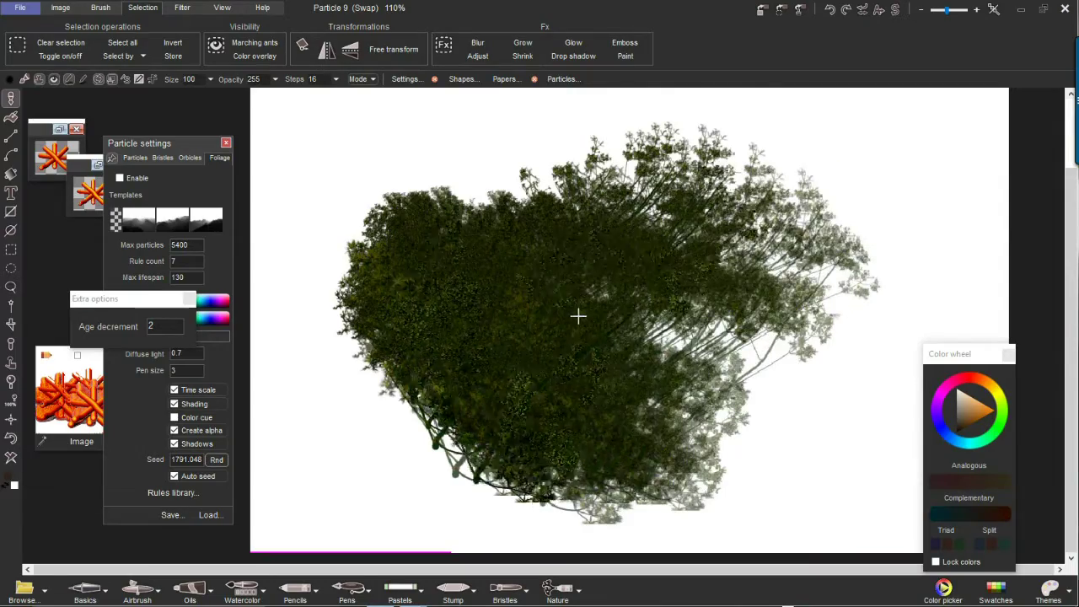
{"action": "scroll", "coordinate": [578, 316], "scroll_direction": "up", "scroll_amount": 3}
{"action": "scroll", "coordinate": [742, 345], "scroll_direction": "down", "scroll_amount": 3}
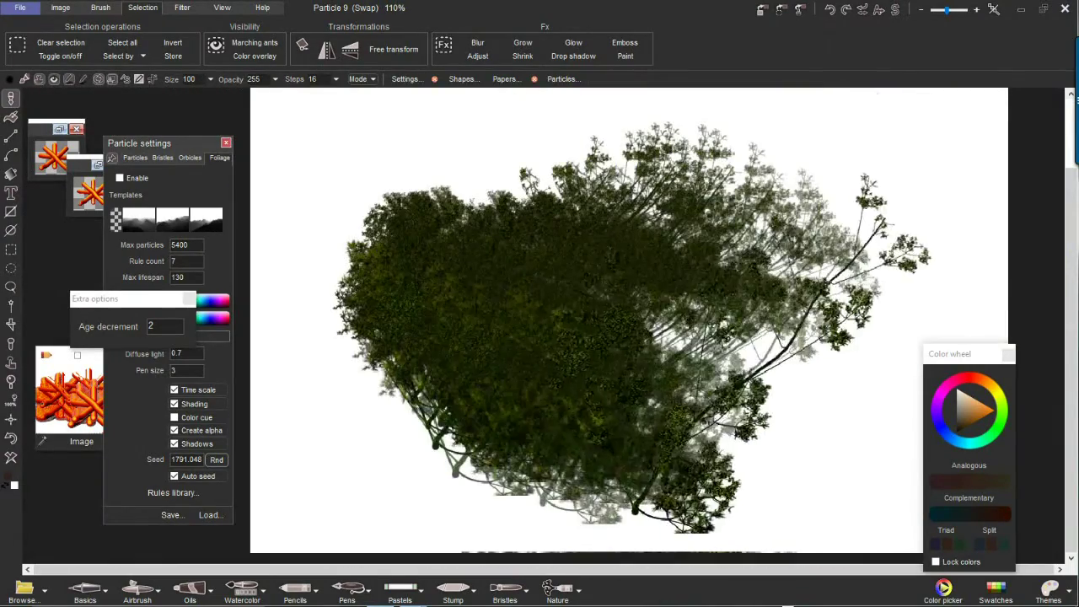
{"action": "mouse_move", "coordinate": [773, 326]}
{"action": "left_mouse_down"}
{"action": "mouse_move", "coordinate": [599, 347]}
{"action": "mouse_move", "coordinate": [463, 315]}
{"action": "mouse_move", "coordinate": [456, 345]}
{"action": "left_mouse_up"}
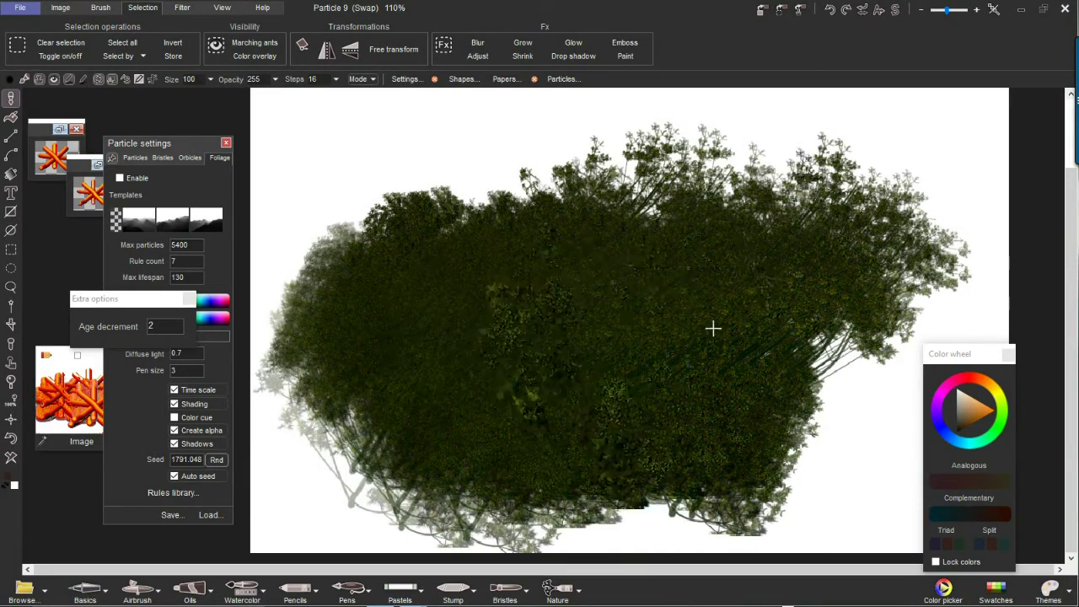
{"action": "left_click", "coordinate": [11, 458]}
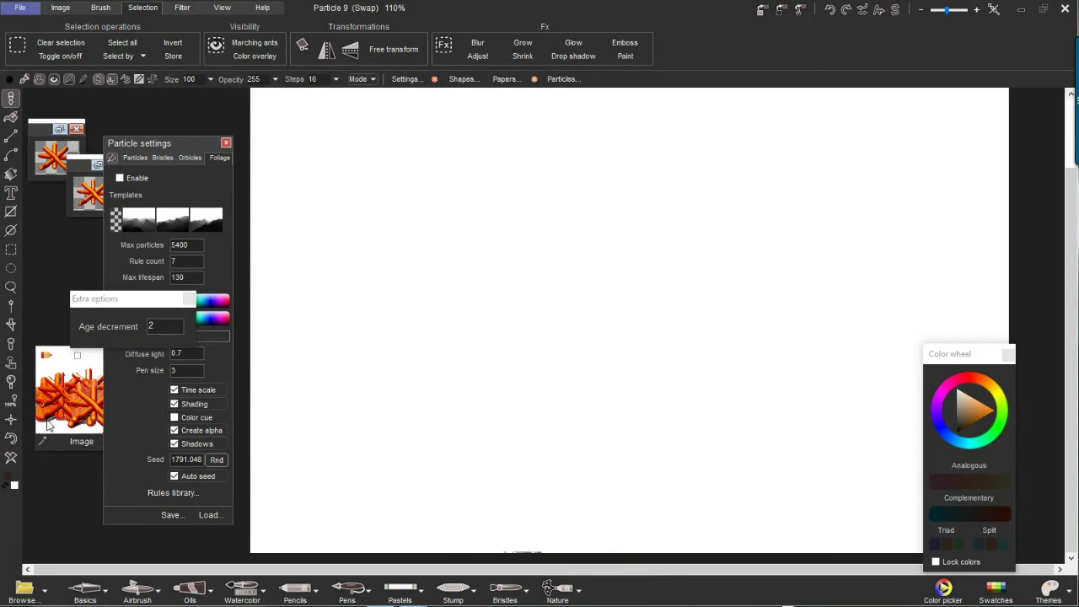
- Paint a dense mass of overlapping trees with the picked-up brush and inspect its leaf detail up close
{"action": "mouse_move", "coordinate": [536, 337]}
{"action": "left_mouse_down"}
{"action": "mouse_move", "coordinate": [634, 309]}
{"action": "mouse_move", "coordinate": [771, 328]}
{"action": "mouse_move", "coordinate": [607, 322]}
{"action": "left_mouse_up"}
{"action": "scroll", "coordinate": [607, 323], "scroll_direction": "up", "scroll_amount": 4}
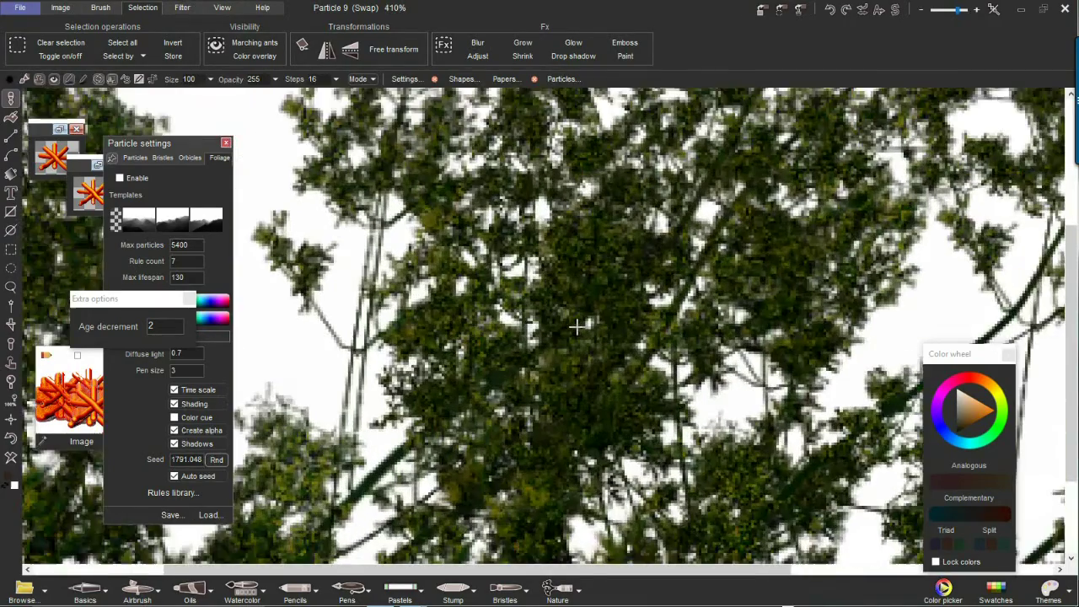
{"action": "scroll", "coordinate": [577, 326], "scroll_direction": "down", "scroll_amount": 4}
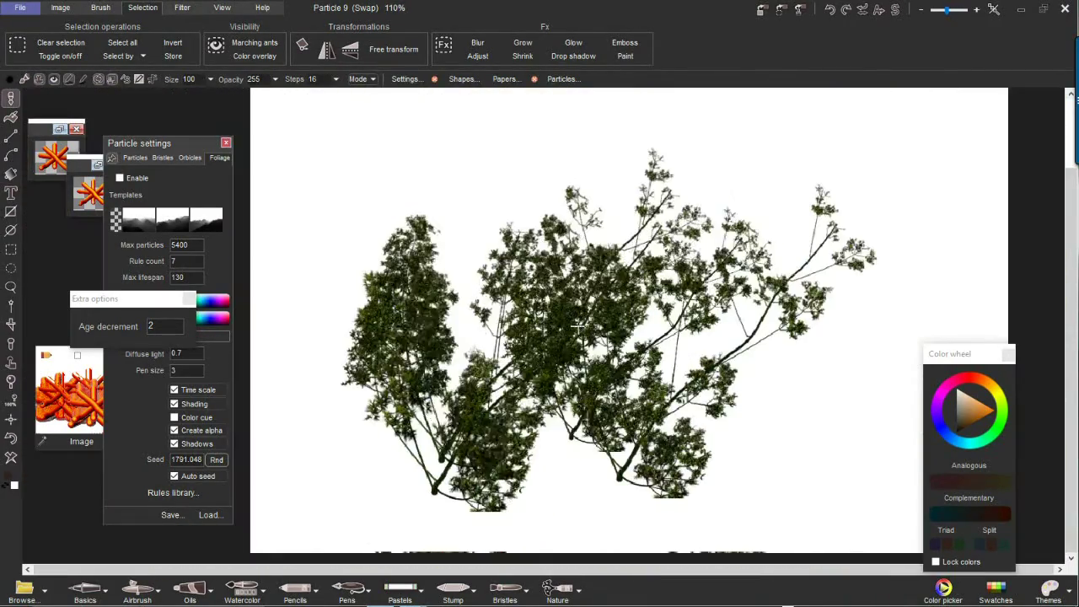
{"action": "mouse_move", "coordinate": [577, 326]}
{"action": "left_mouse_down"}
{"action": "mouse_move", "coordinate": [623, 346]}
{"action": "mouse_move", "coordinate": [497, 338]}
{"action": "mouse_move", "coordinate": [756, 354]}
{"action": "mouse_move", "coordinate": [636, 346]}
{"action": "mouse_move", "coordinate": [582, 303]}
{"action": "mouse_move", "coordinate": [715, 338]}
{"action": "mouse_move", "coordinate": [517, 241]}
{"action": "mouse_move", "coordinate": [447, 236]}
{"action": "mouse_move", "coordinate": [467, 321]}
{"action": "mouse_move", "coordinate": [373, 236]}
{"action": "mouse_move", "coordinate": [443, 256]}
{"action": "mouse_move", "coordinate": [416, 306]}
{"action": "mouse_move", "coordinate": [453, 272]}
{"action": "mouse_move", "coordinate": [588, 227]}
{"action": "mouse_move", "coordinate": [742, 326]}
{"action": "mouse_move", "coordinate": [540, 334]}
{"action": "mouse_move", "coordinate": [725, 303]}
{"action": "mouse_move", "coordinate": [609, 279]}
{"action": "mouse_move", "coordinate": [590, 261]}
{"action": "mouse_move", "coordinate": [434, 312]}
{"action": "mouse_move", "coordinate": [337, 186]}
{"action": "mouse_move", "coordinate": [506, 143]}
{"action": "mouse_move", "coordinate": [691, 152]}
{"action": "mouse_move", "coordinate": [811, 215]}
{"action": "mouse_move", "coordinate": [455, 346]}
{"action": "mouse_move", "coordinate": [413, 330]}
{"action": "mouse_move", "coordinate": [691, 318]}
{"action": "mouse_move", "coordinate": [759, 344]}
{"action": "mouse_move", "coordinate": [654, 364]}
{"action": "mouse_move", "coordinate": [616, 368]}
{"action": "mouse_move", "coordinate": [640, 340]}
{"action": "mouse_move", "coordinate": [533, 354]}
{"action": "mouse_move", "coordinate": [759, 320]}
{"action": "mouse_move", "coordinate": [792, 278]}
{"action": "mouse_move", "coordinate": [766, 301]}
{"action": "left_mouse_up"}
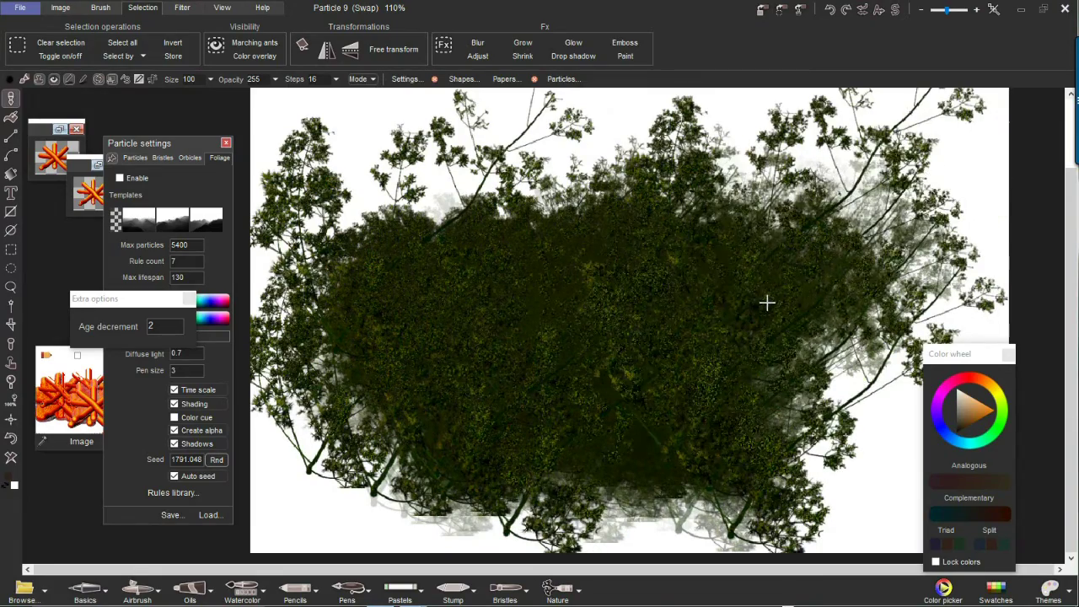
{"action": "scroll", "coordinate": [770, 301], "scroll_direction": "up", "scroll_amount": 3}
{"action": "scroll", "coordinate": [772, 295], "scroll_direction": "down", "scroll_amount": 5}
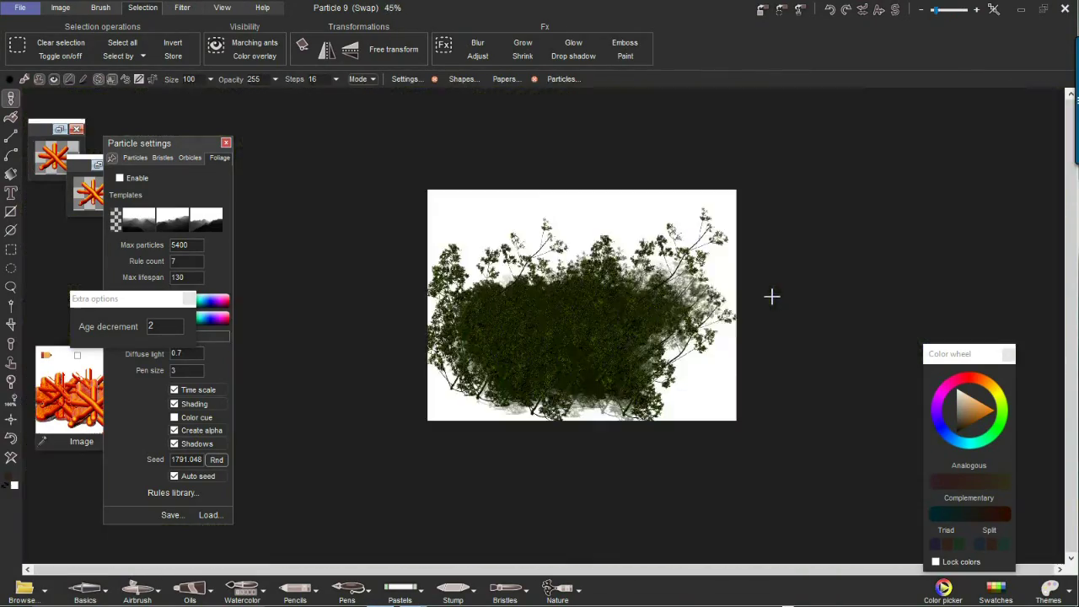
{"action": "scroll", "coordinate": [772, 293], "scroll_direction": "up", "scroll_amount": 4}
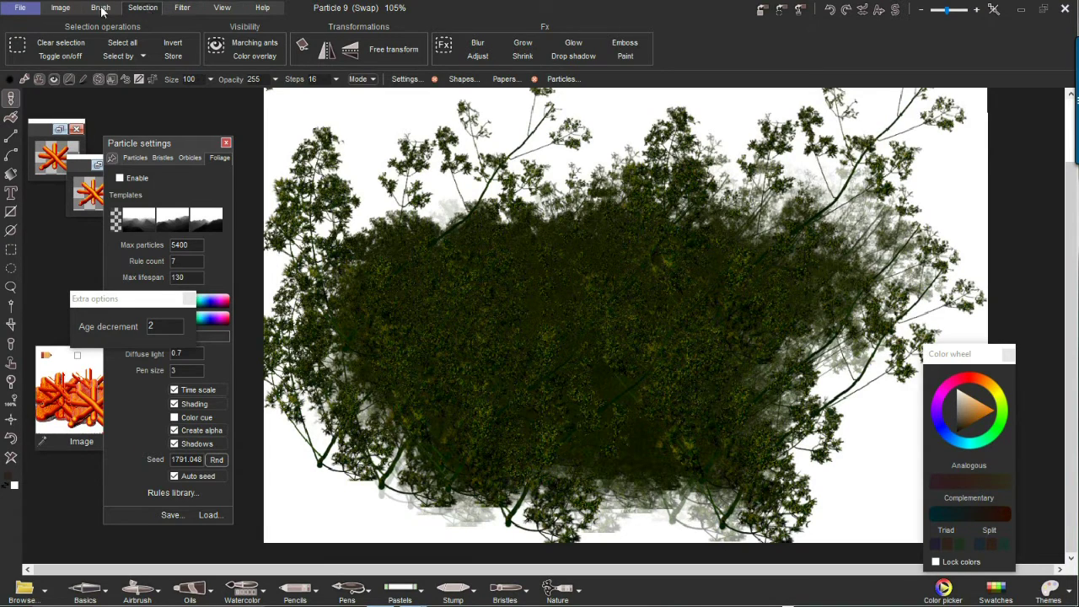
- Add a text box over the foliage with "Play", "Invite" and "Exit" on separate lines and enlarge the box
{"action": "left_click", "coordinate": [61, 8]}
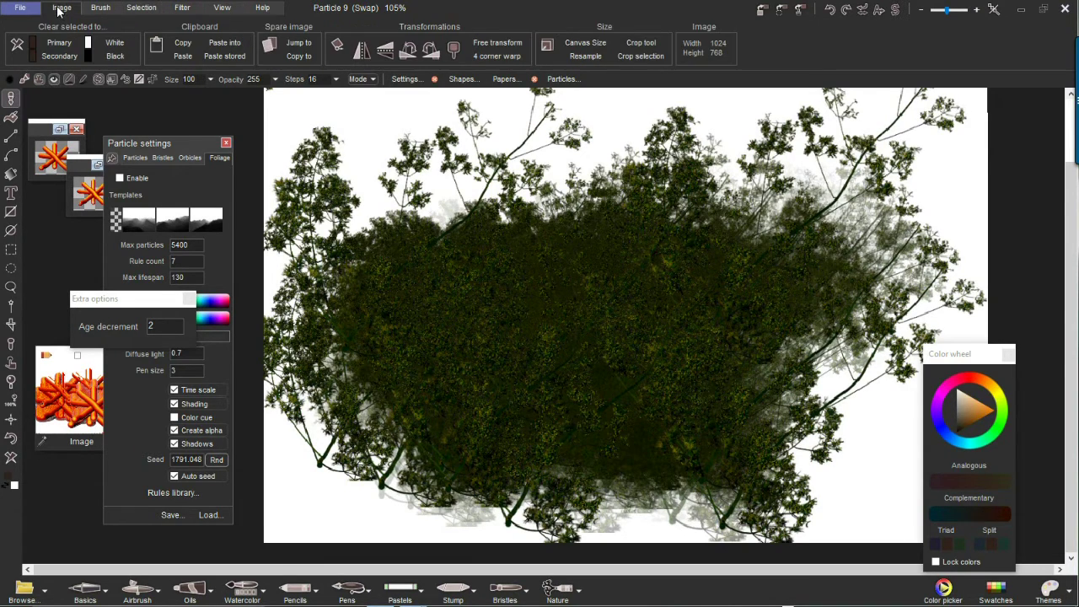
{"action": "left_click", "coordinate": [12, 193]}
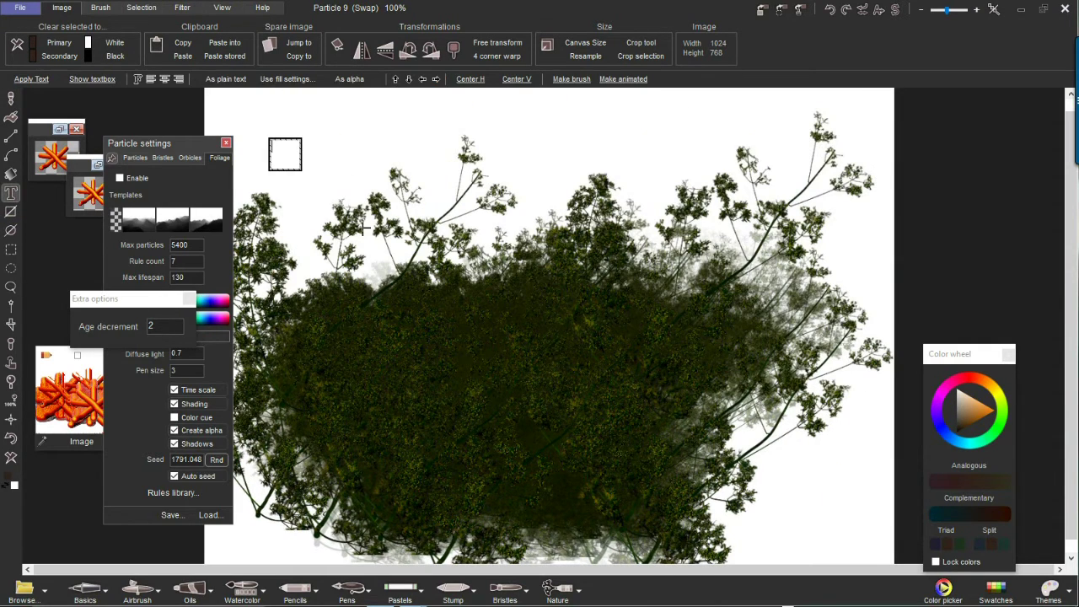
{"action": "left_click_drag", "start_coordinate": [295, 167], "coordinate": [590, 351]}
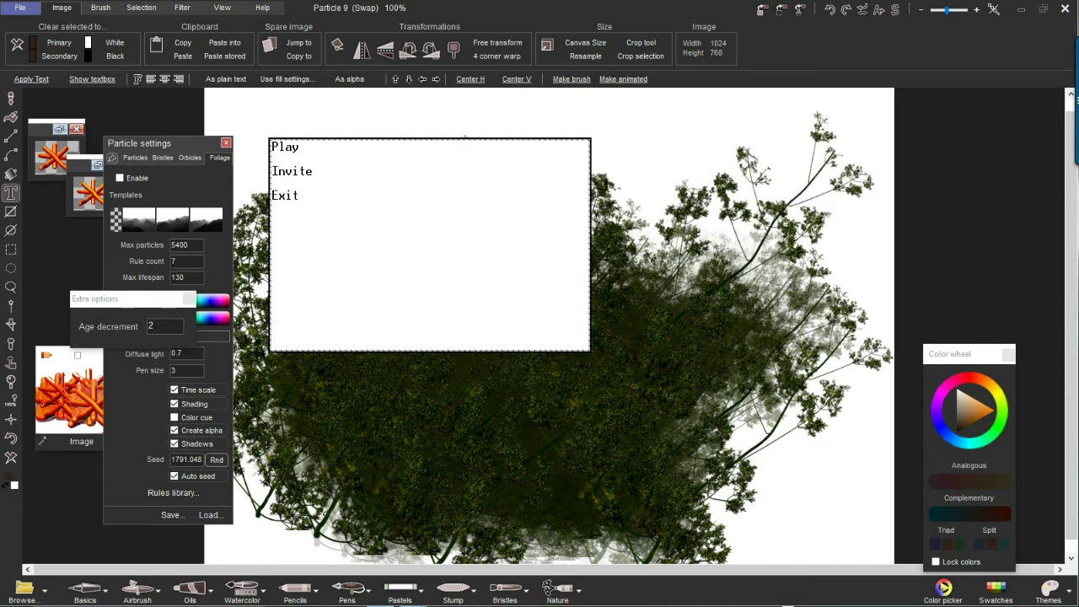
- Format the whole text as bold Comic Sans MS at size 114 and close the font settings
{"action": "left_click_drag", "start_coordinate": [341, 221], "coordinate": [244, 131]}
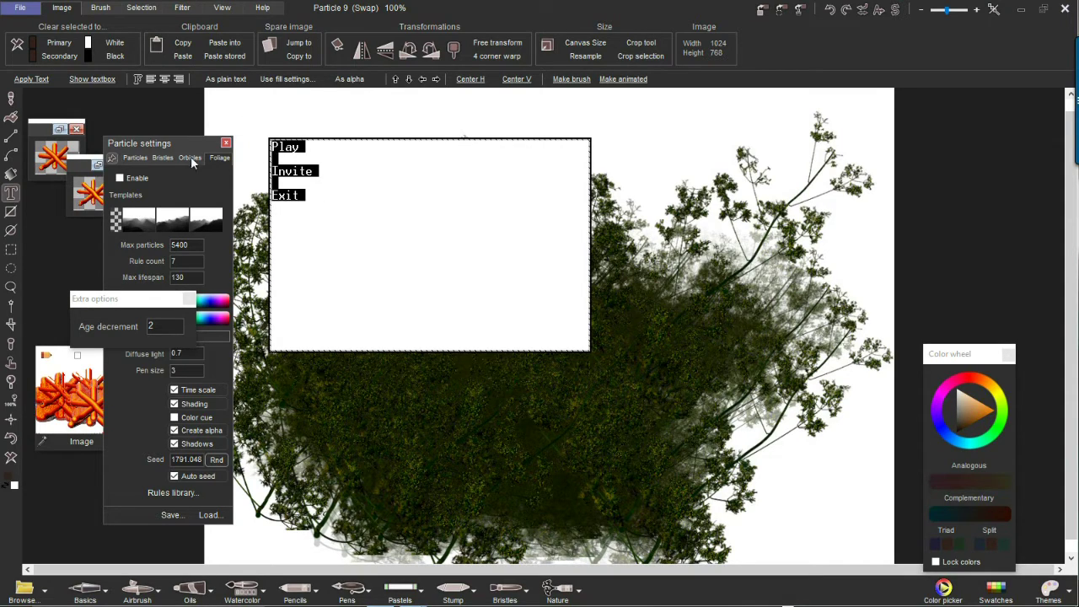
{"action": "left_click", "coordinate": [140, 80]}
{"action": "left_click_drag", "start_coordinate": [209, 95], "coordinate": [736, 118]}
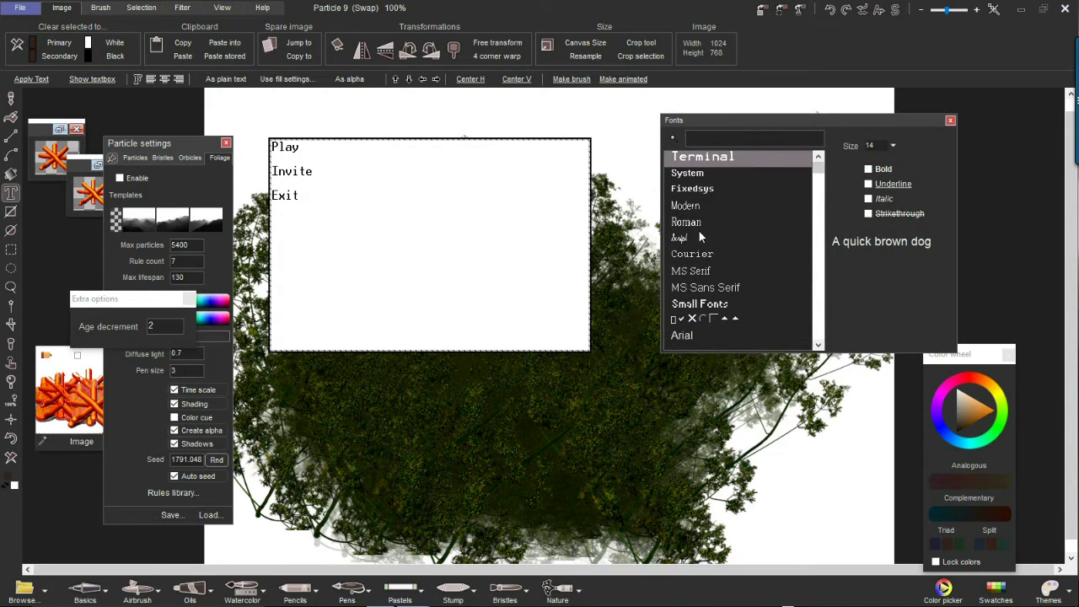
{"action": "left_click", "coordinate": [694, 335]}
{"action": "left_click", "coordinate": [823, 311]}
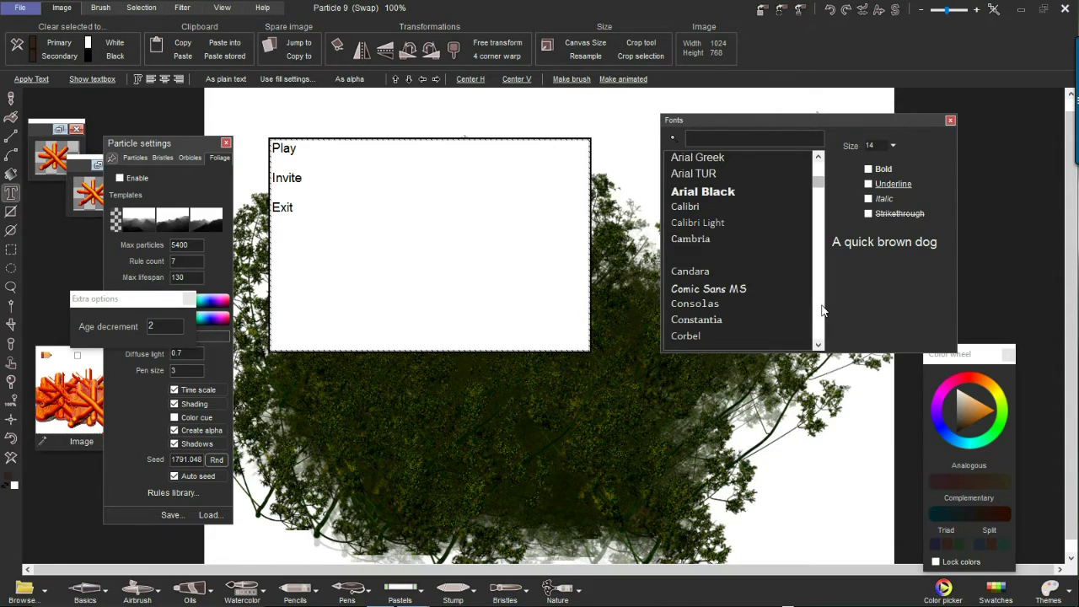
{"action": "left_click", "coordinate": [725, 291]}
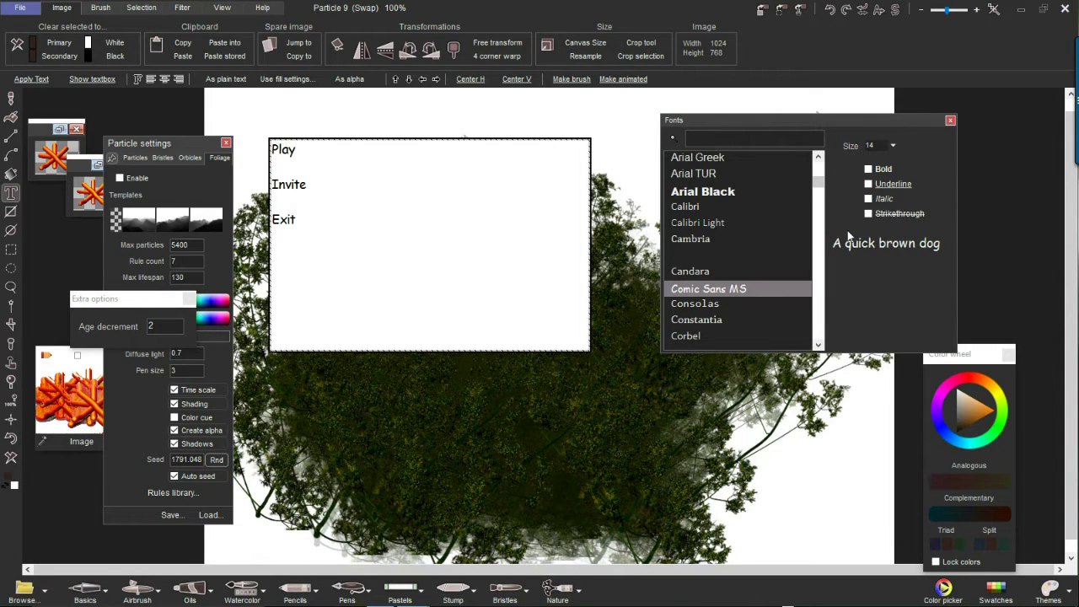
{"action": "left_click", "coordinate": [876, 172]}
{"action": "left_click", "coordinate": [894, 145]}
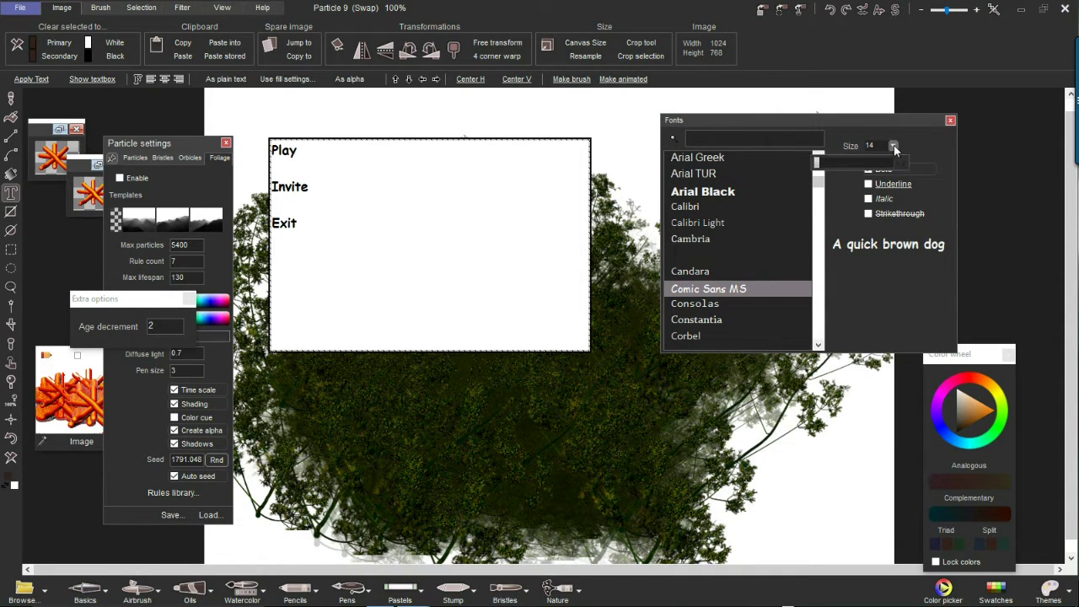
{"action": "left_click_drag", "start_coordinate": [833, 164], "coordinate": [830, 166]}
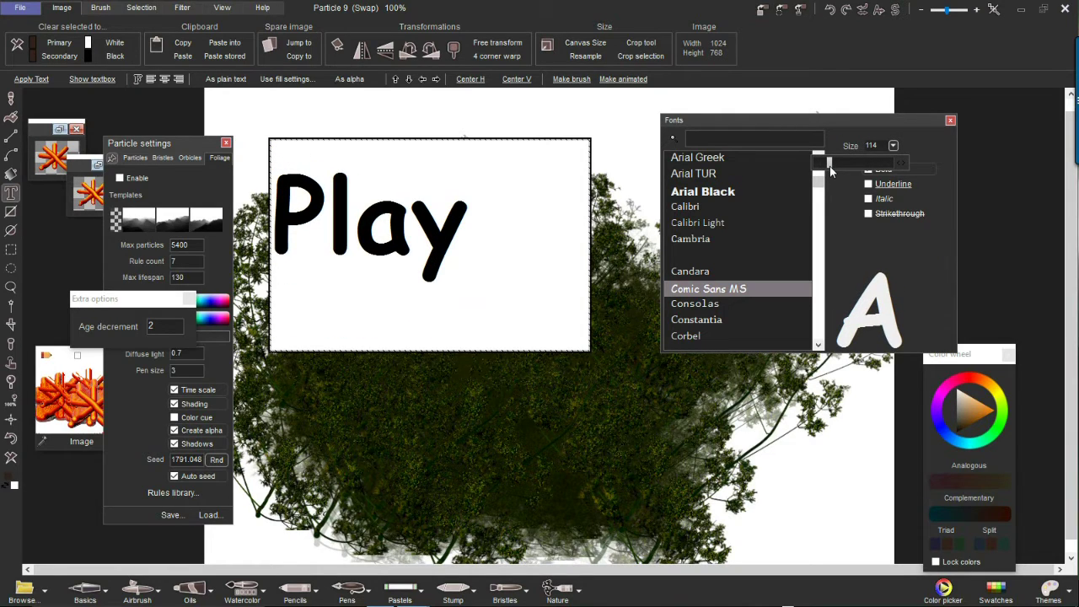
{"action": "left_click", "coordinate": [950, 121]}
- Resize the text box for the larger lettering and remove the blank lines between "Play", "Invite" and "Exit"
{"action": "left_click_drag", "start_coordinate": [590, 352], "coordinate": [784, 543]}
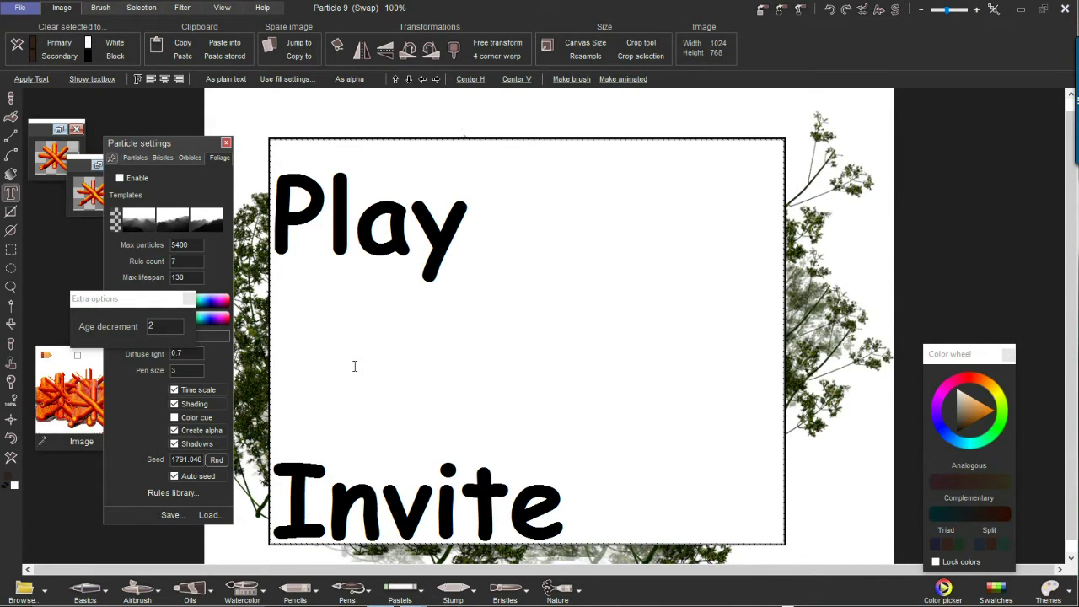
{"action": "key", "text": "Delete"}
{"action": "left_click", "coordinate": [344, 433]}
{"action": "key", "text": "Return"}
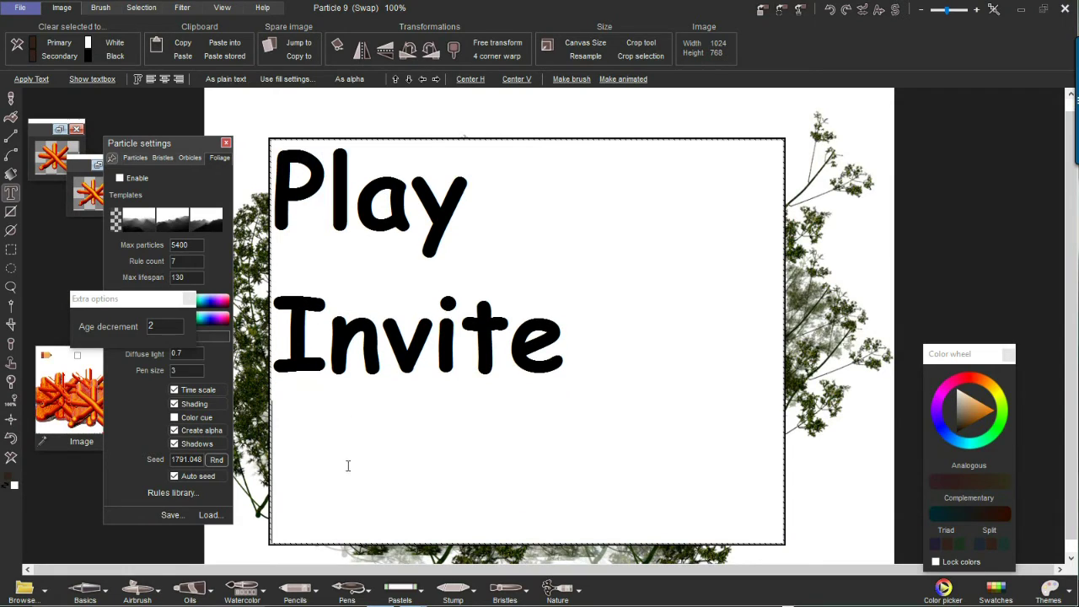
{"action": "type", "text": "Exit"}
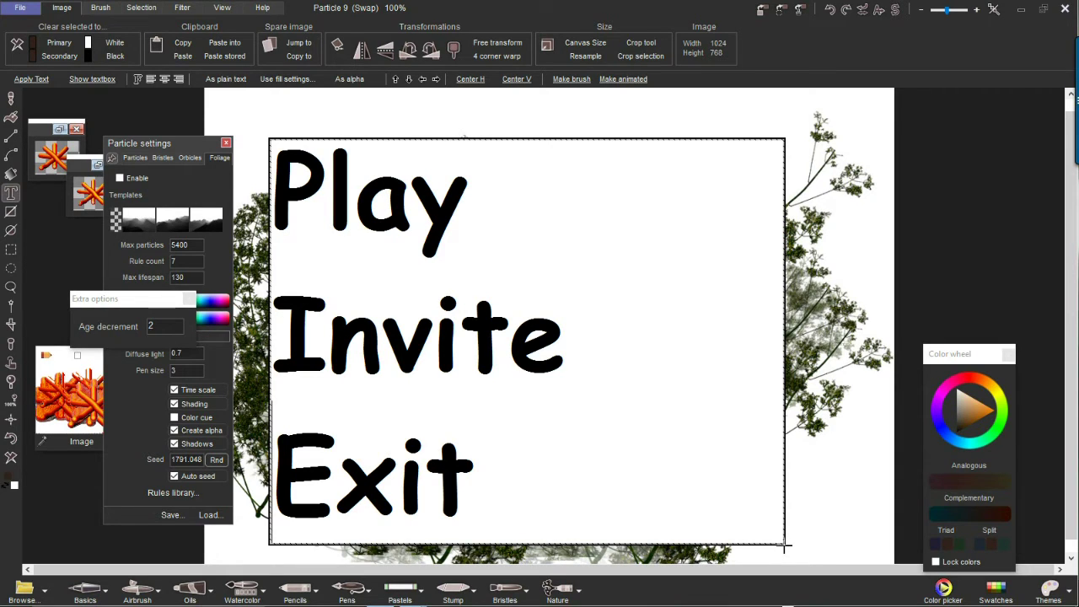
{"action": "left_click_drag", "start_coordinate": [784, 546], "coordinate": [735, 555]}
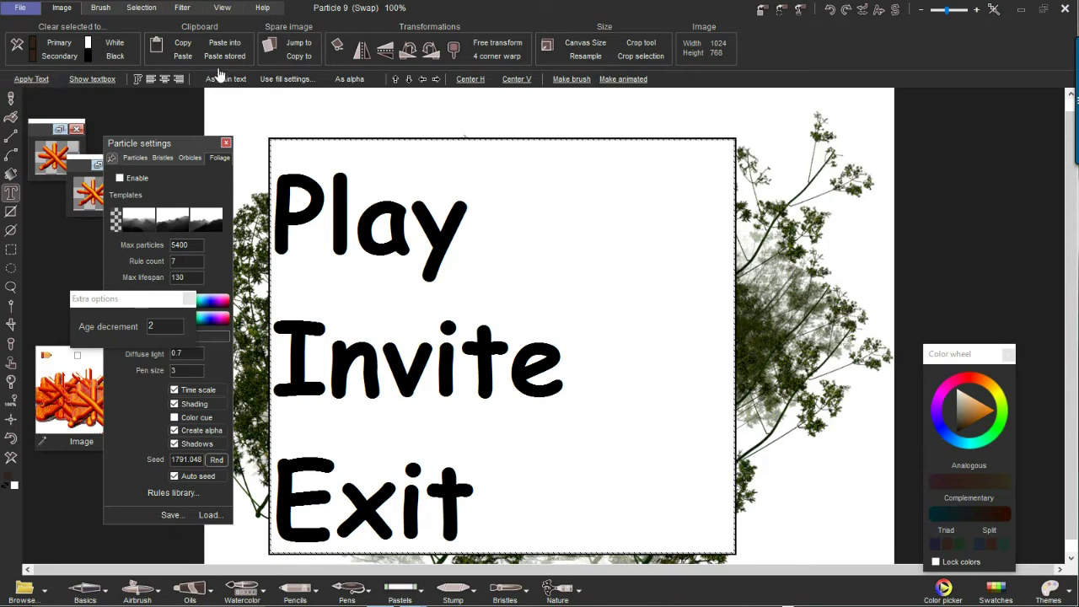
- Enable As alpha, apply the text over the foliage, try a higher position and undo the placement
{"action": "left_click", "coordinate": [349, 81]}
{"action": "left_click", "coordinate": [37, 81]}
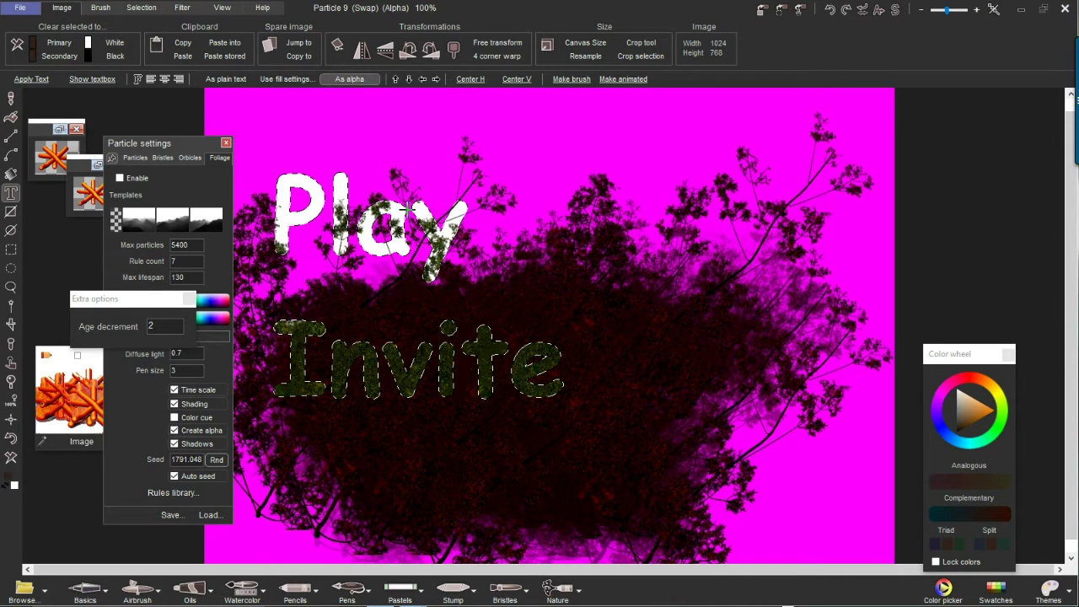
{"action": "left_click_drag", "start_coordinate": [377, 299], "coordinate": [402, 341]}
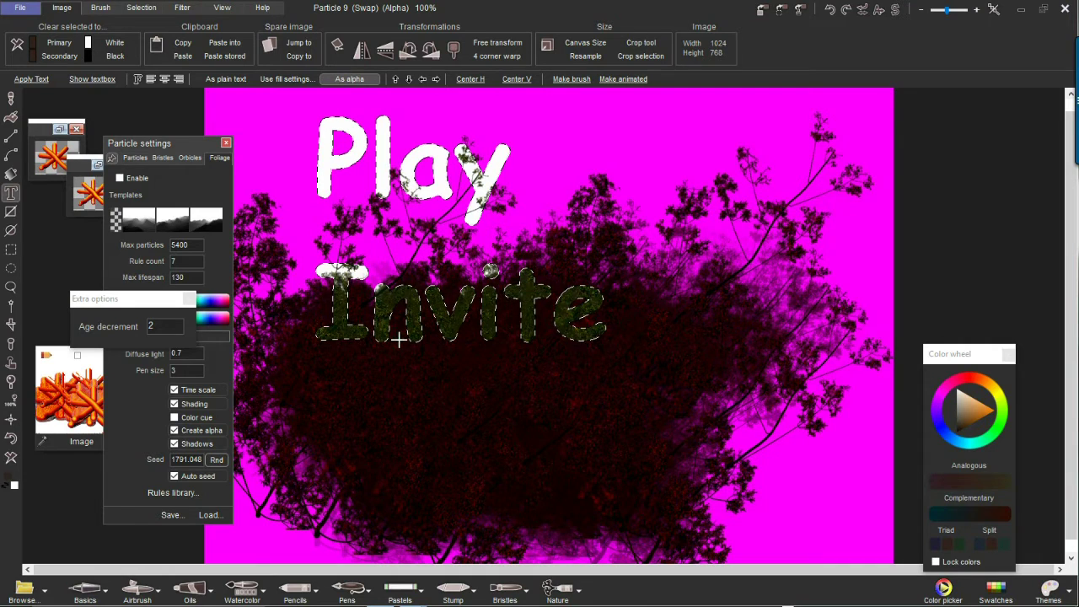
{"action": "left_click", "coordinate": [14, 439]}
{"action": "left_click", "coordinate": [12, 438]}
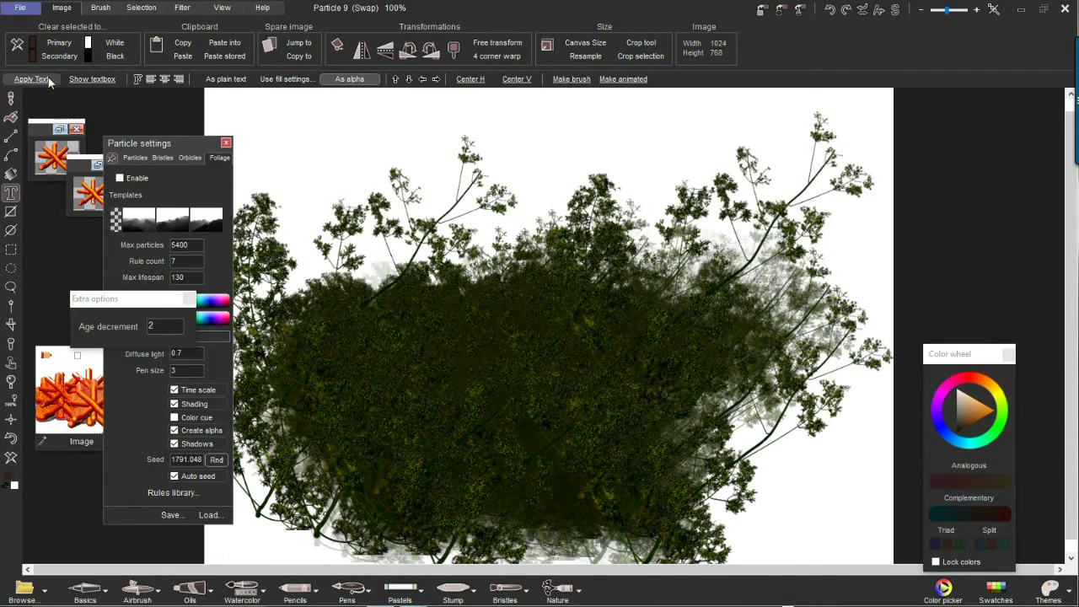
- Show the text box again, move it up the canvas and make it taller below "Exit"
{"action": "left_click", "coordinate": [92, 79]}
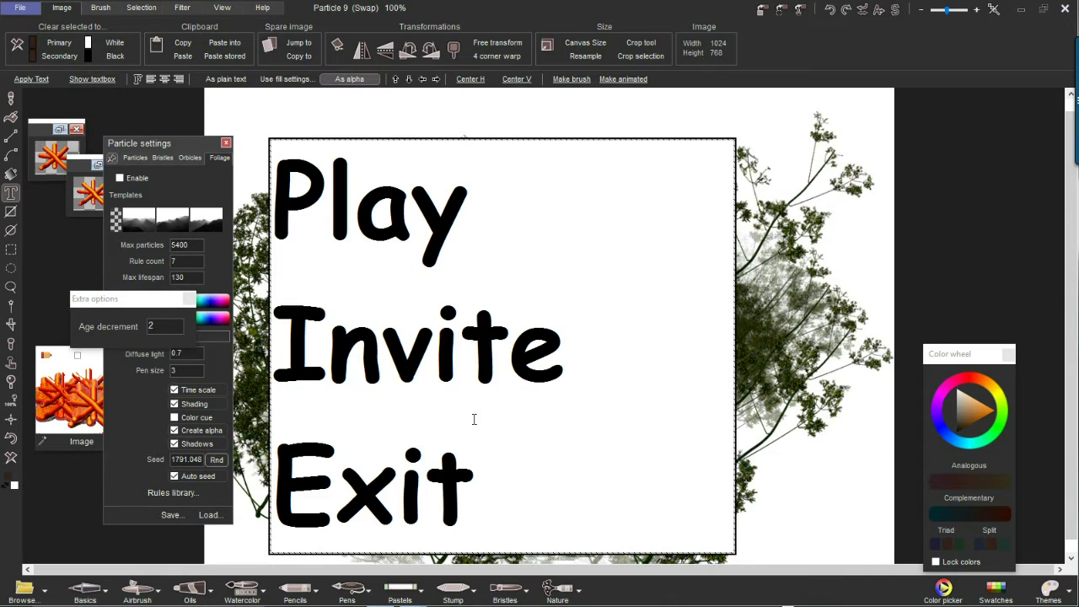
{"action": "left_click_drag", "start_coordinate": [509, 351], "coordinate": [511, 302]}
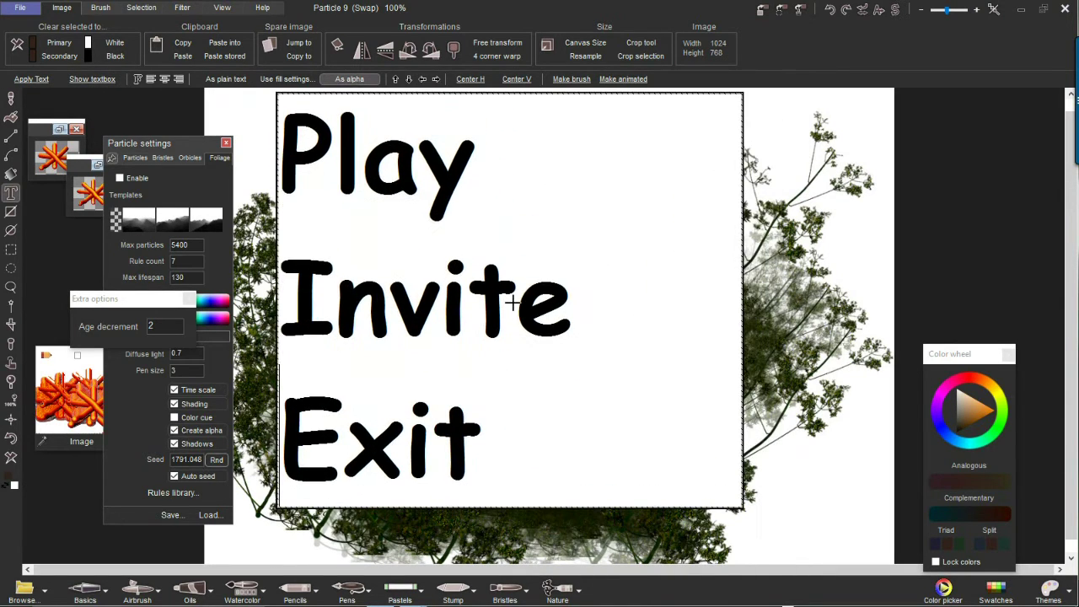
{"action": "left_click_drag", "start_coordinate": [734, 506], "coordinate": [726, 567]}
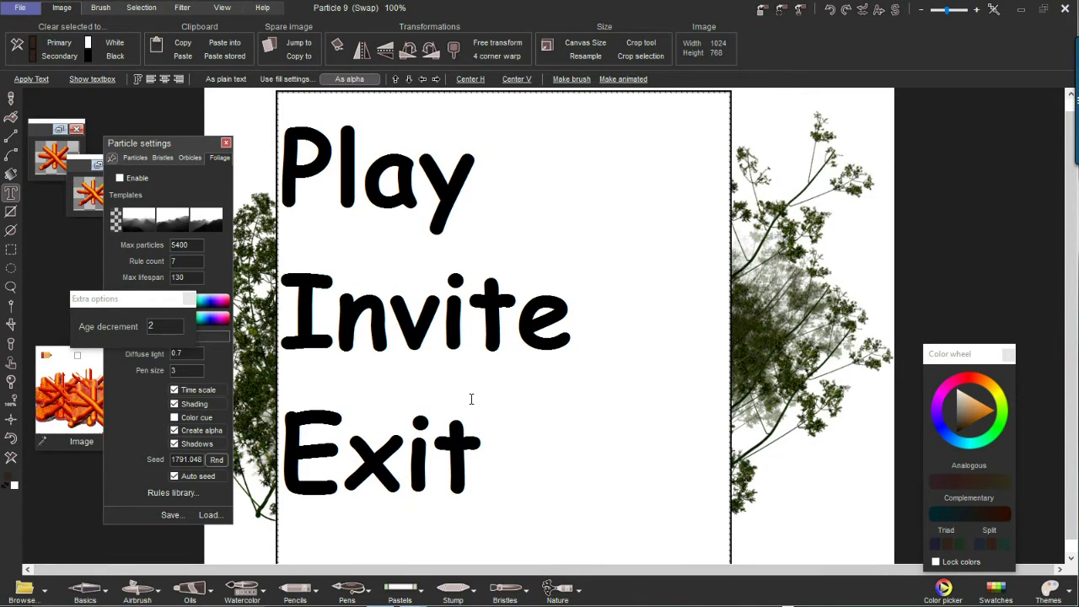
- Apply the text as alpha over the foliage and shift the resulting selection slightly down and to the right
{"action": "left_click", "coordinate": [350, 80]}
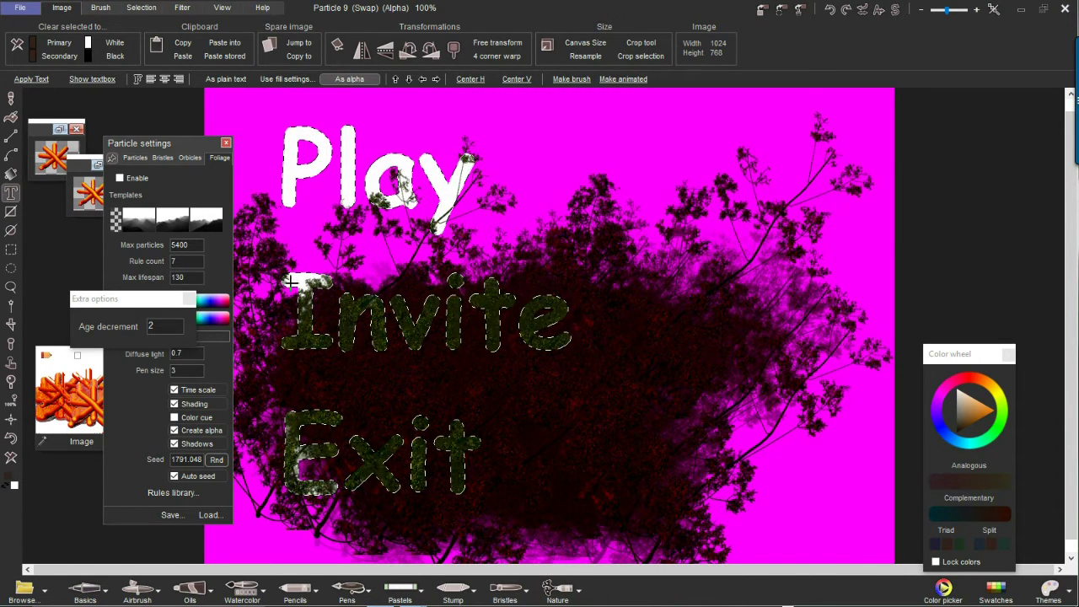
{"action": "left_click_drag", "start_coordinate": [404, 315], "coordinate": [447, 323]}
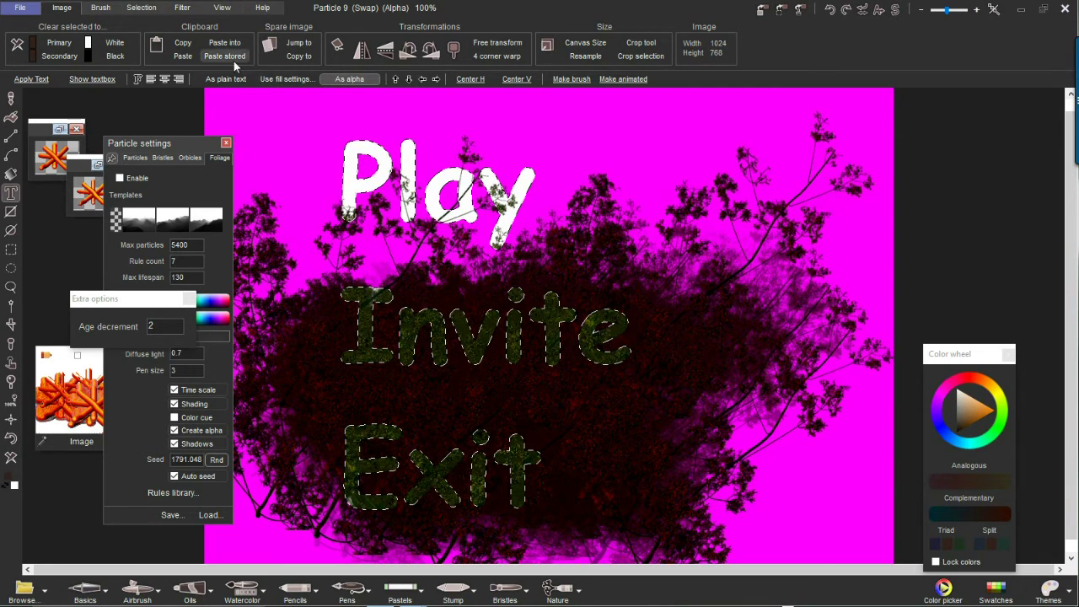
- Store the text selection in a floating Alpha window and place the window beside the canvas
{"action": "left_click", "coordinate": [140, 10]}
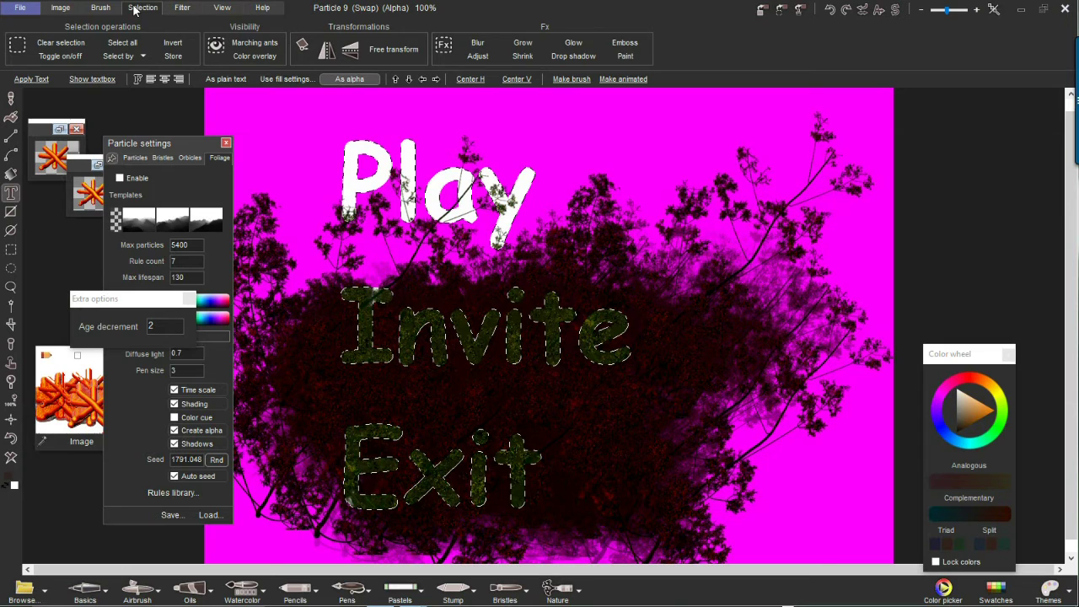
{"action": "left_click", "coordinate": [784, 10]}
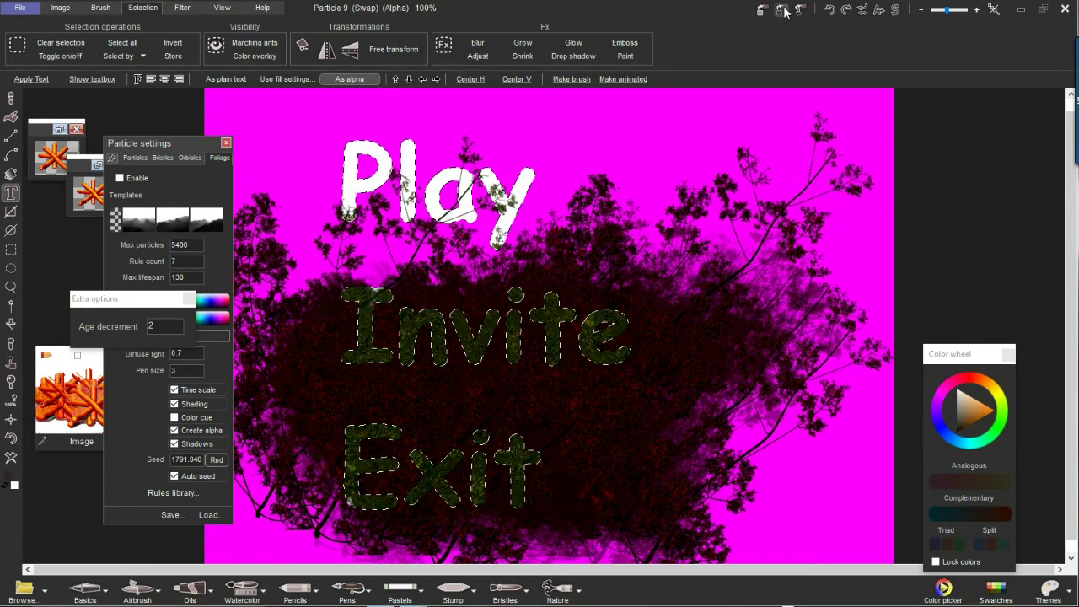
{"action": "left_click_drag", "start_coordinate": [322, 174], "coordinate": [916, 124]}
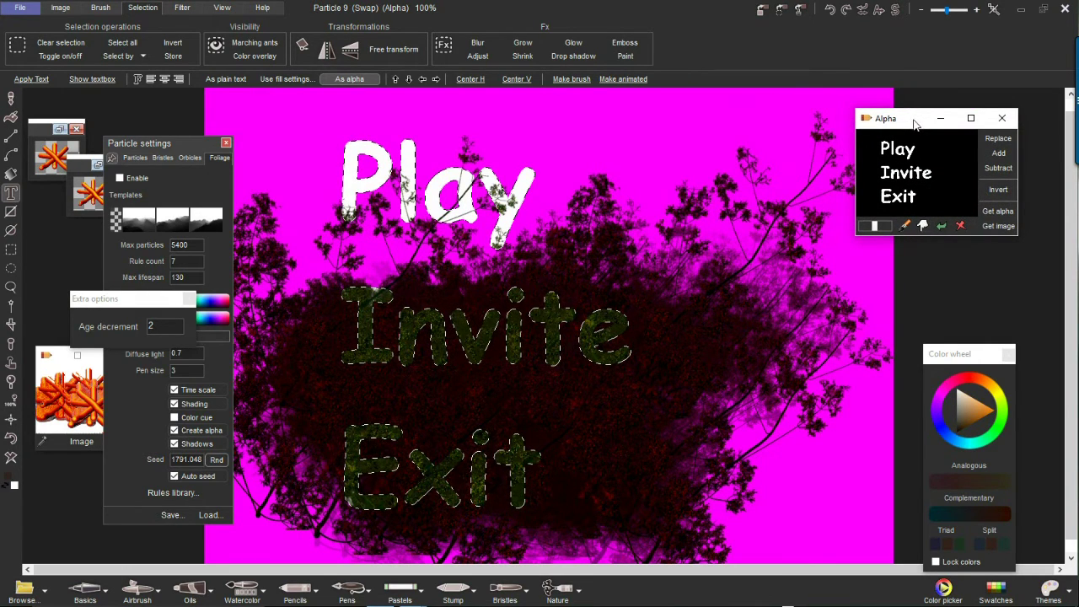
- Try moving the canvas selection away, scribbling beside the words in the stored alpha and replacing the canvas selection with it
{"action": "left_click_drag", "start_coordinate": [529, 348], "coordinate": [245, 447]}
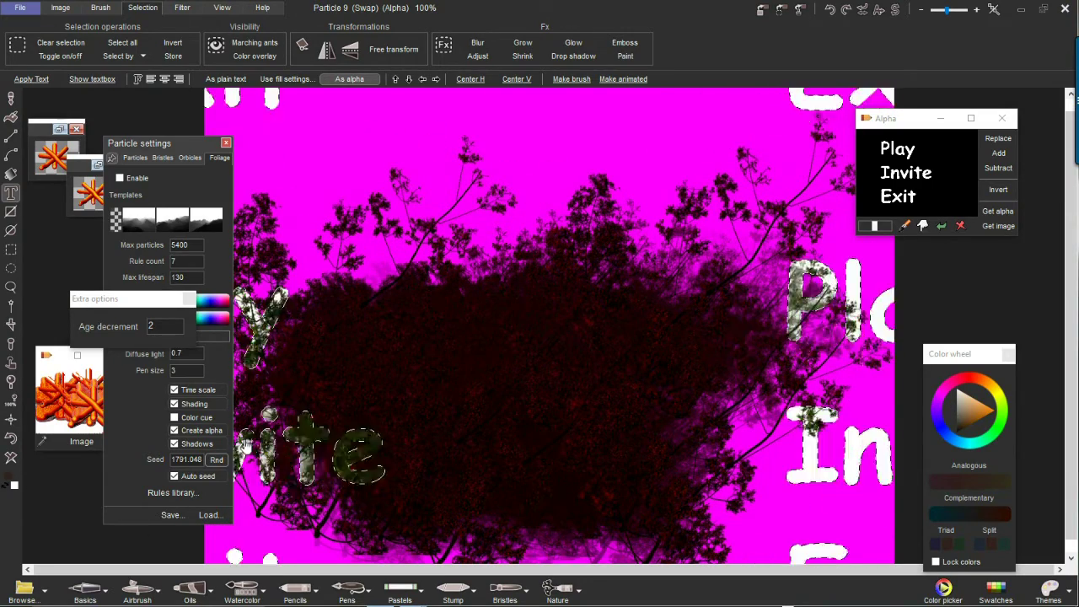
{"action": "left_click", "coordinate": [906, 224]}
{"action": "mouse_move", "coordinate": [938, 189]}
{"action": "left_mouse_down"}
{"action": "mouse_move", "coordinate": [918, 201]}
{"action": "mouse_move", "coordinate": [952, 179]}
{"action": "mouse_move", "coordinate": [934, 162]}
{"action": "mouse_move", "coordinate": [950, 142]}
{"action": "left_mouse_up"}
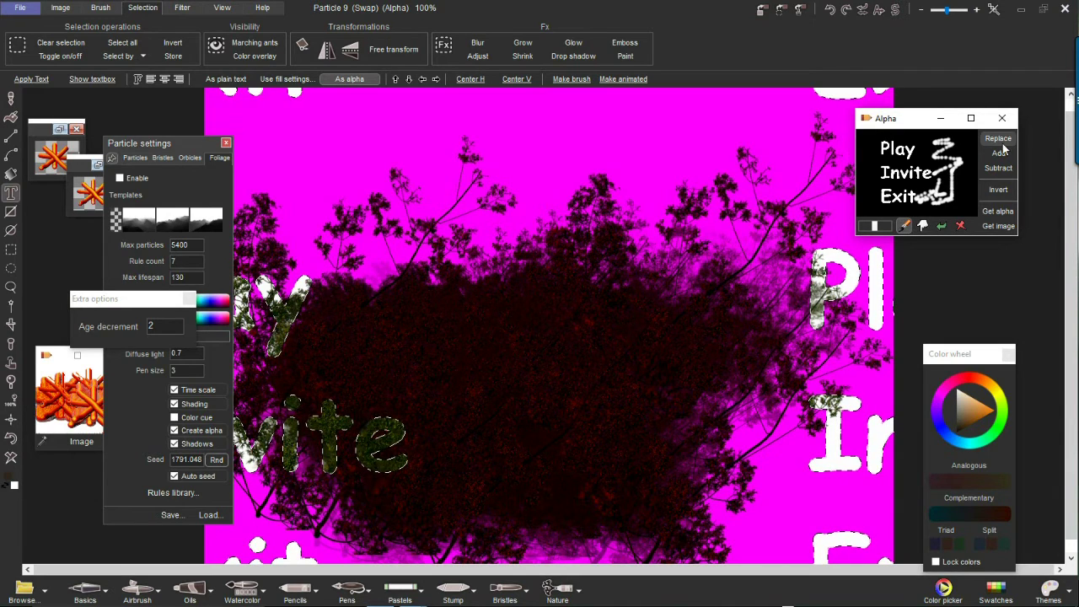
{"action": "left_click", "coordinate": [1006, 143]}
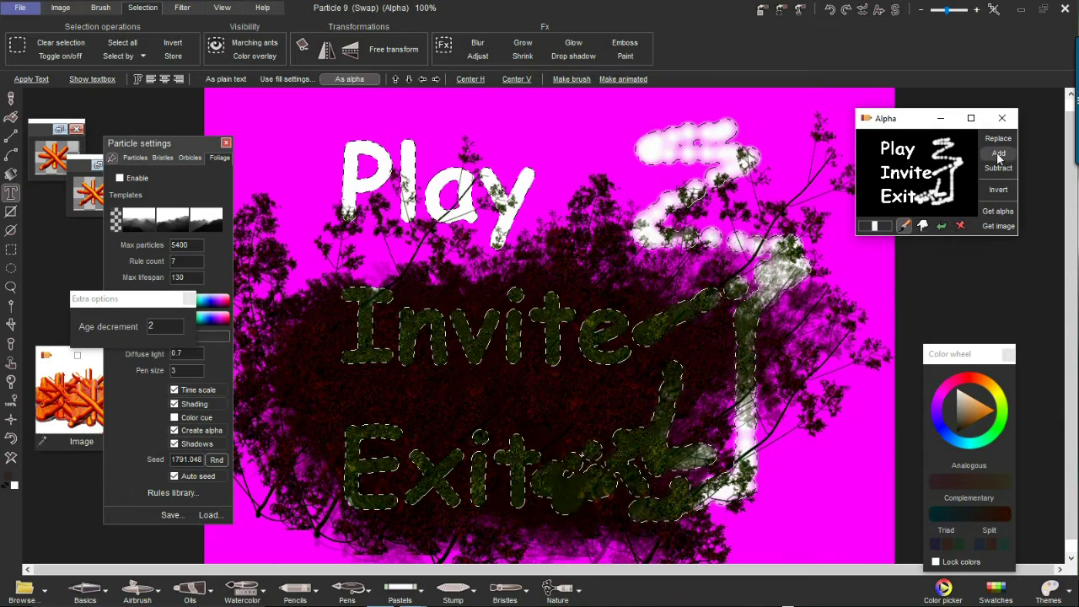
- Undo the alpha replacement, dismiss the alpha adjustment without changes and refresh the stored alpha from the clean text selection
{"action": "left_click", "coordinate": [11, 439]}
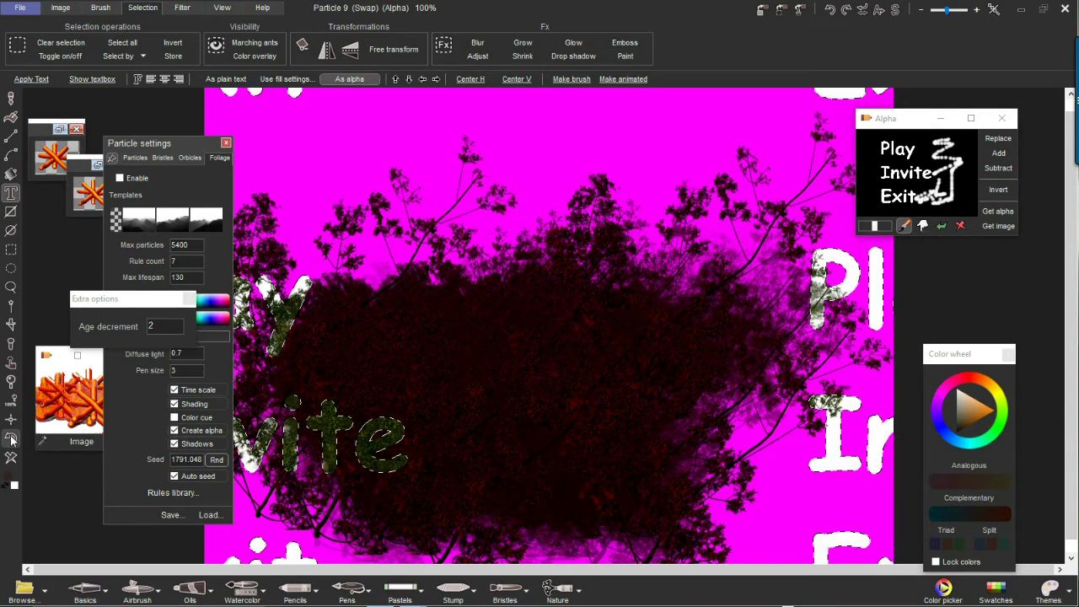
{"action": "left_click", "coordinate": [11, 439]}
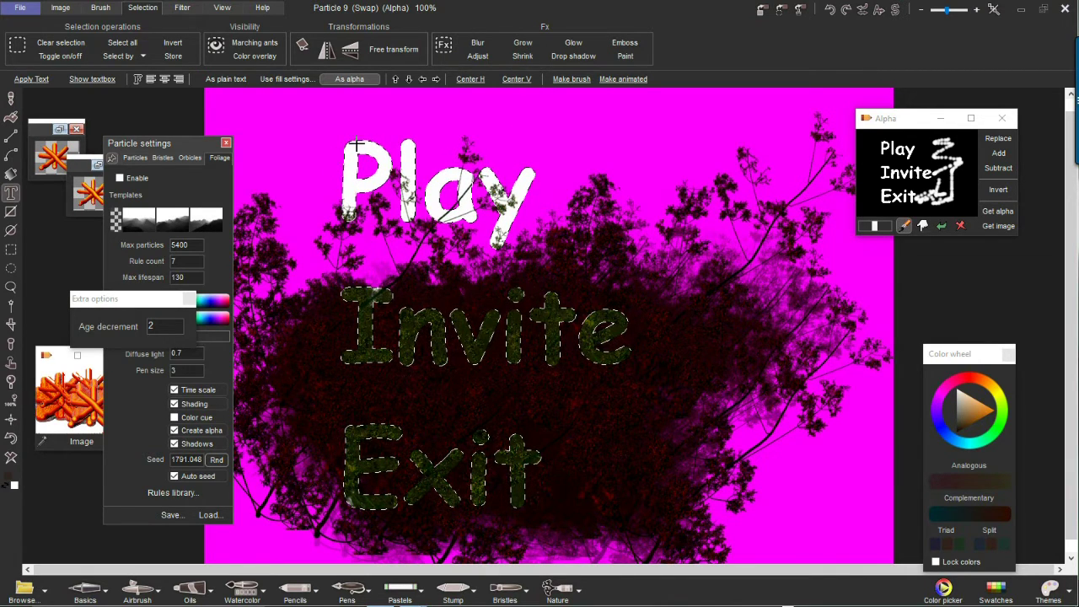
{"action": "left_click", "coordinate": [477, 55]}
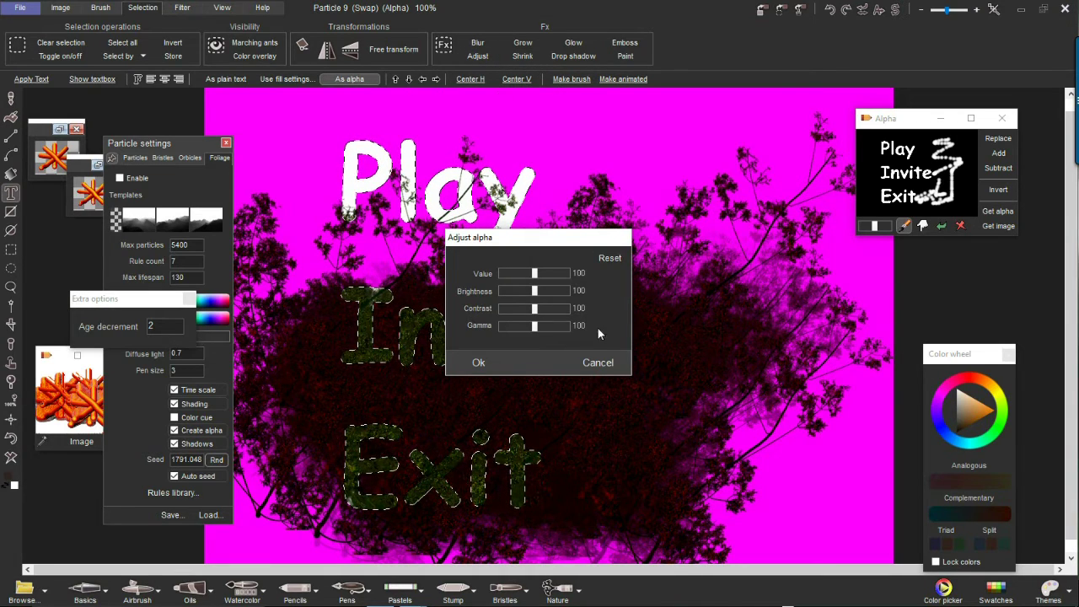
{"action": "left_click", "coordinate": [598, 363]}
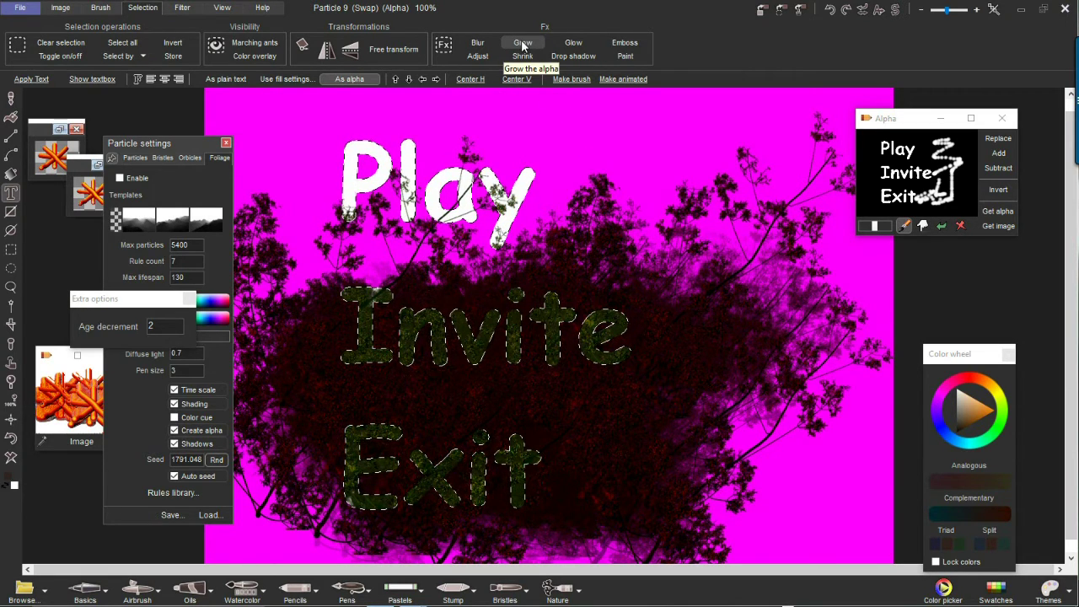
{"action": "left_click", "coordinate": [998, 210]}
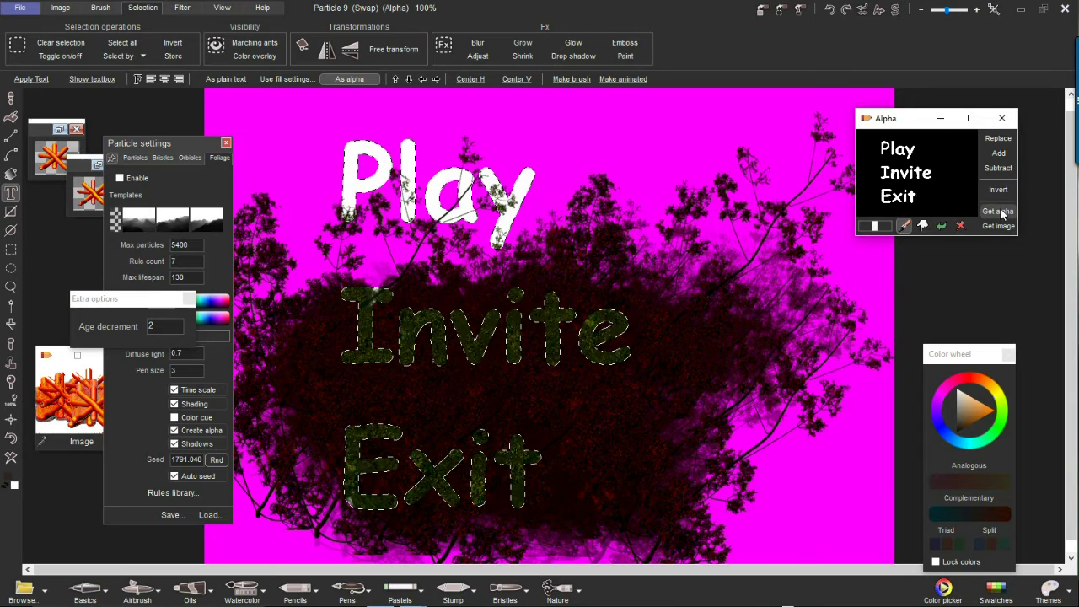
- Grow the text selection slightly and store it in a second Alpha window placed below the first
{"action": "left_click", "coordinate": [522, 44]}
{"action": "left_click_drag", "start_coordinate": [498, 308], "coordinate": [503, 307]}
{"action": "left_click", "coordinate": [504, 338]}
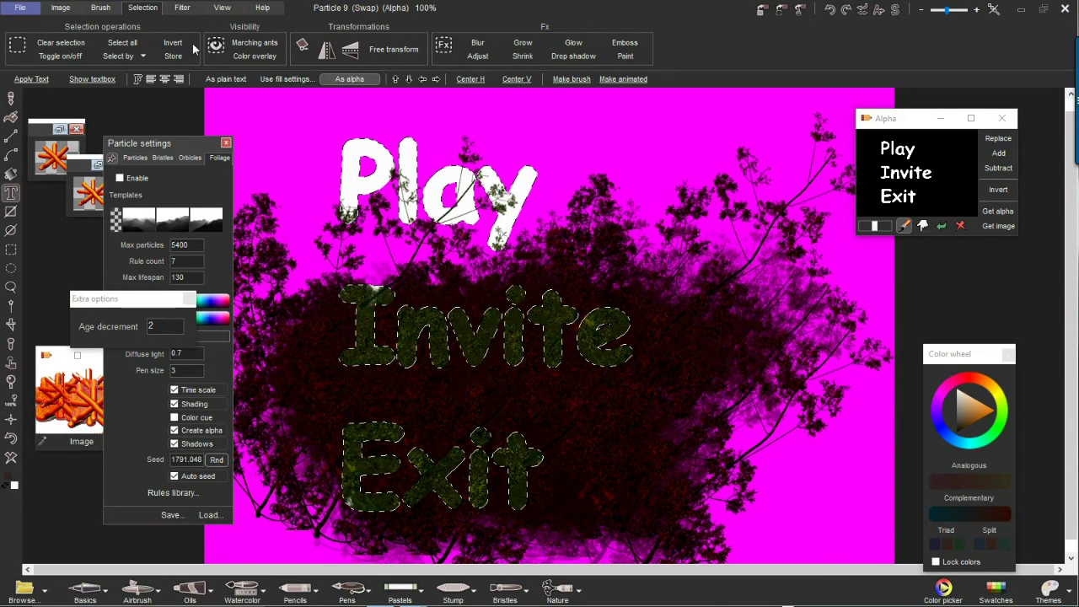
{"action": "left_click", "coordinate": [783, 11]}
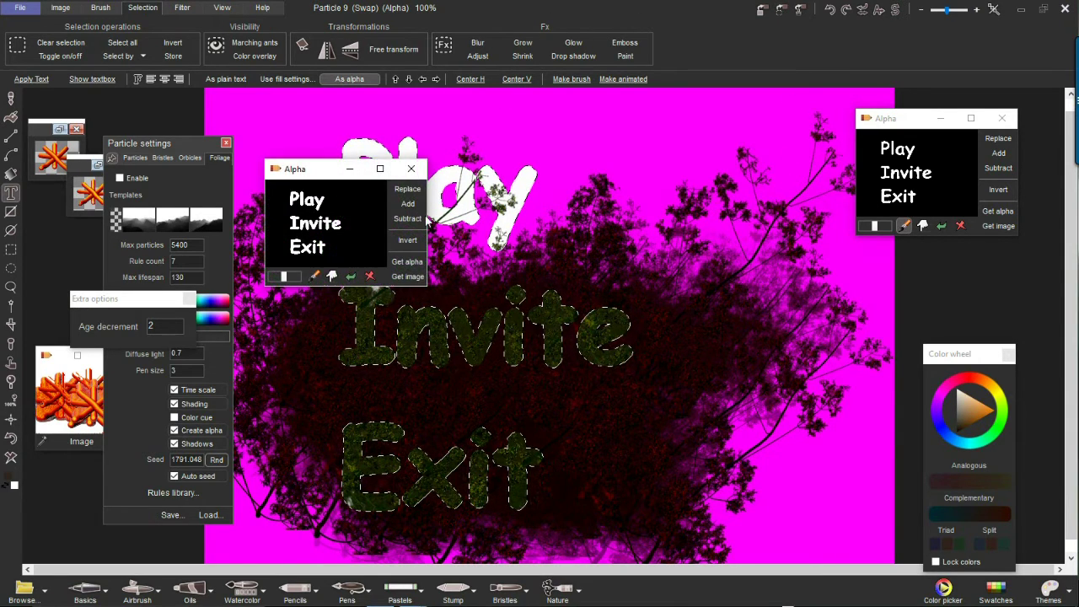
{"action": "left_click_drag", "start_coordinate": [317, 174], "coordinate": [905, 280]}
- Build a letter-outline selection by subtracting the original text alpha from the grown one, and clear it to white
{"action": "left_click", "coordinate": [998, 140]}
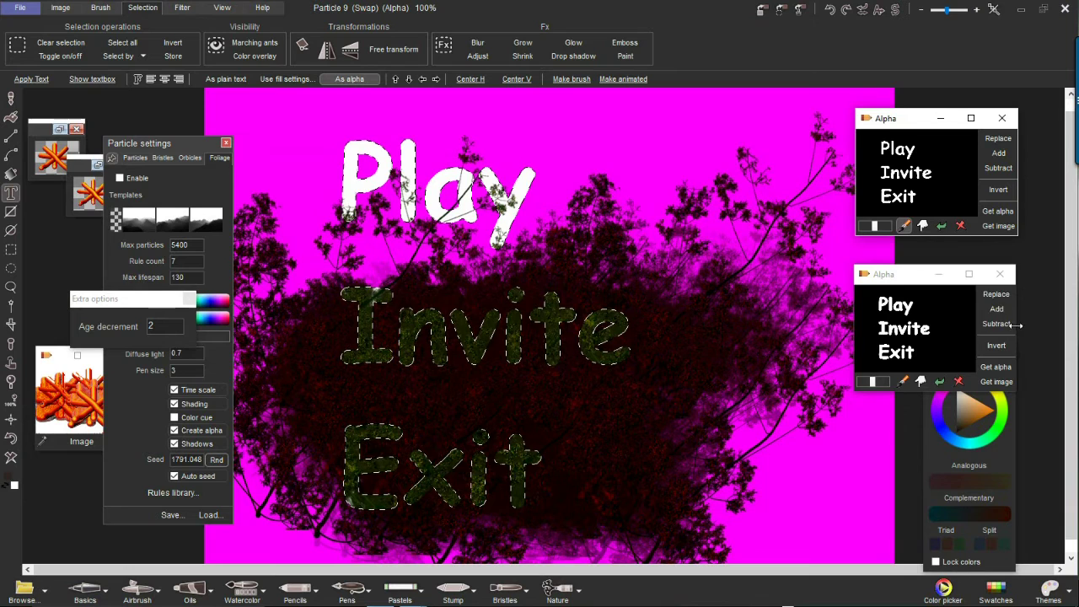
{"action": "left_click", "coordinate": [998, 295]}
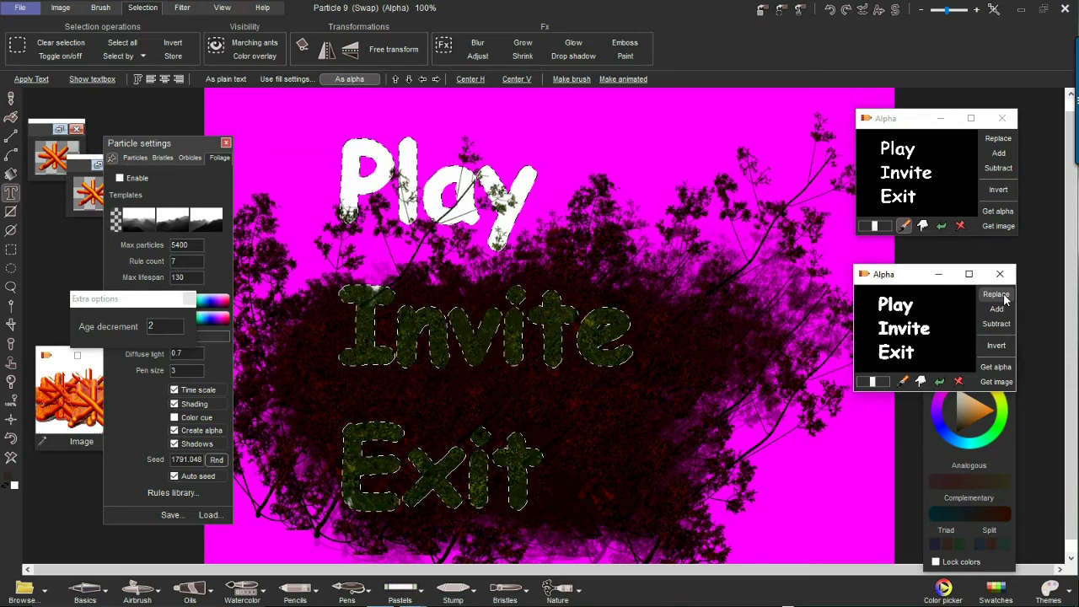
{"action": "left_click", "coordinate": [1001, 190]}
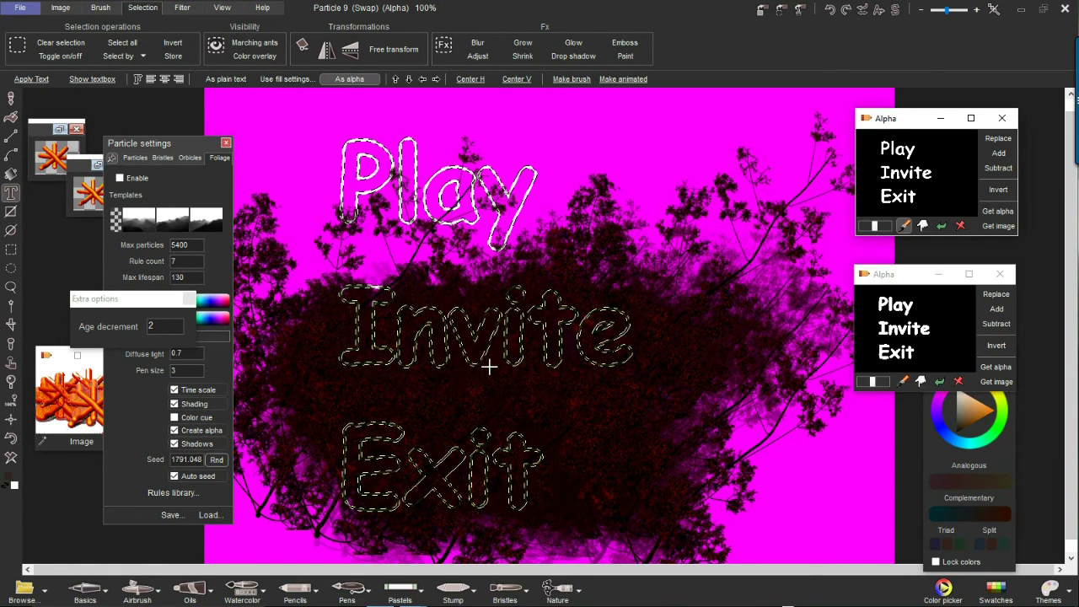
{"action": "right_click", "coordinate": [12, 458]}
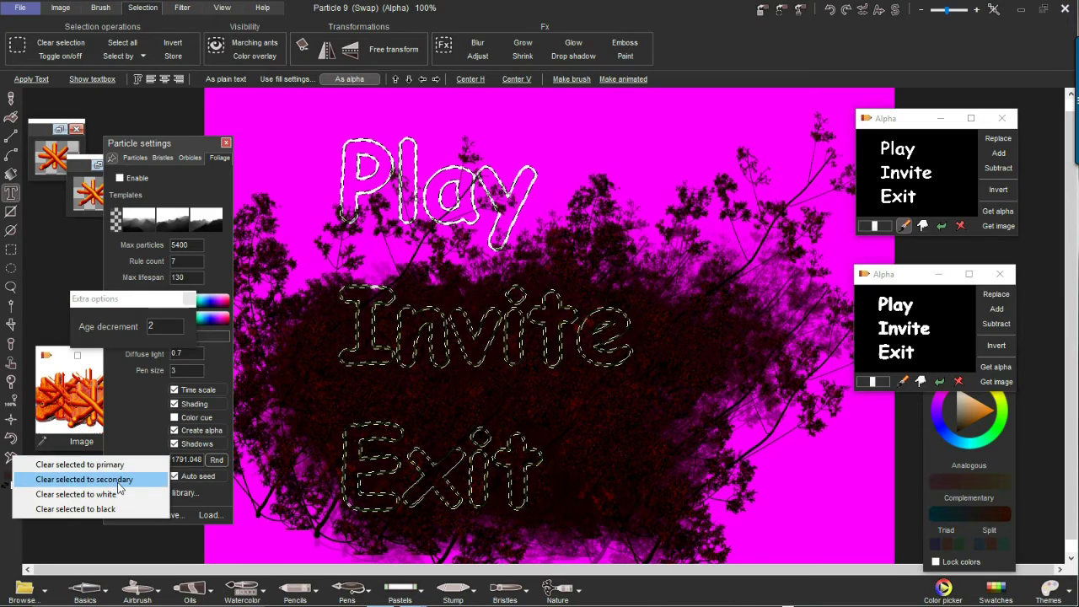
{"action": "left_click", "coordinate": [118, 495]}
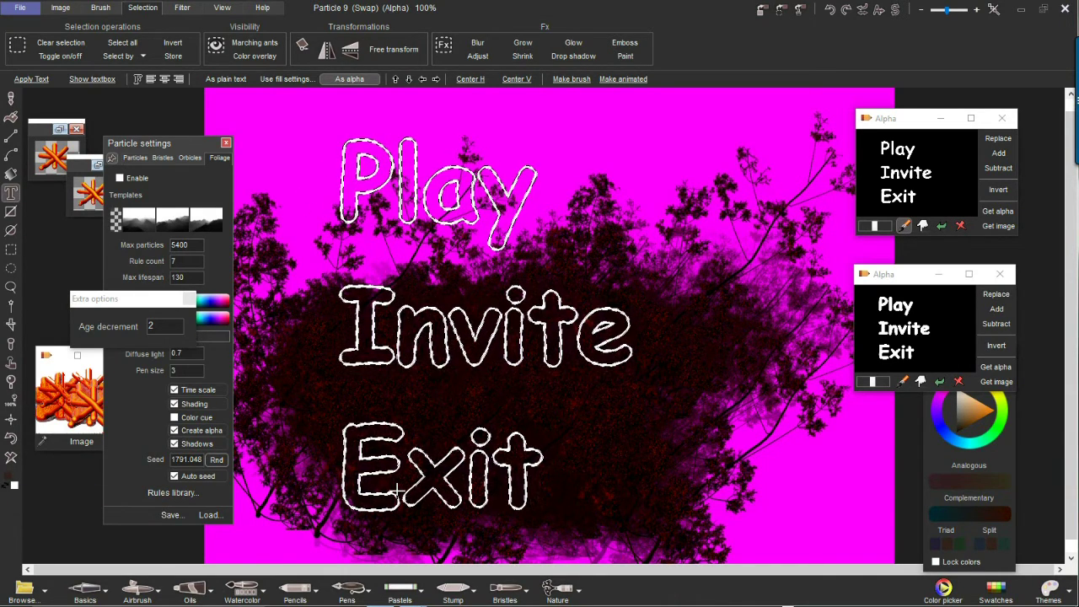
- Replace the canvas selection with the original stored text alpha and clear the letters to black
{"action": "left_click", "coordinate": [997, 140]}
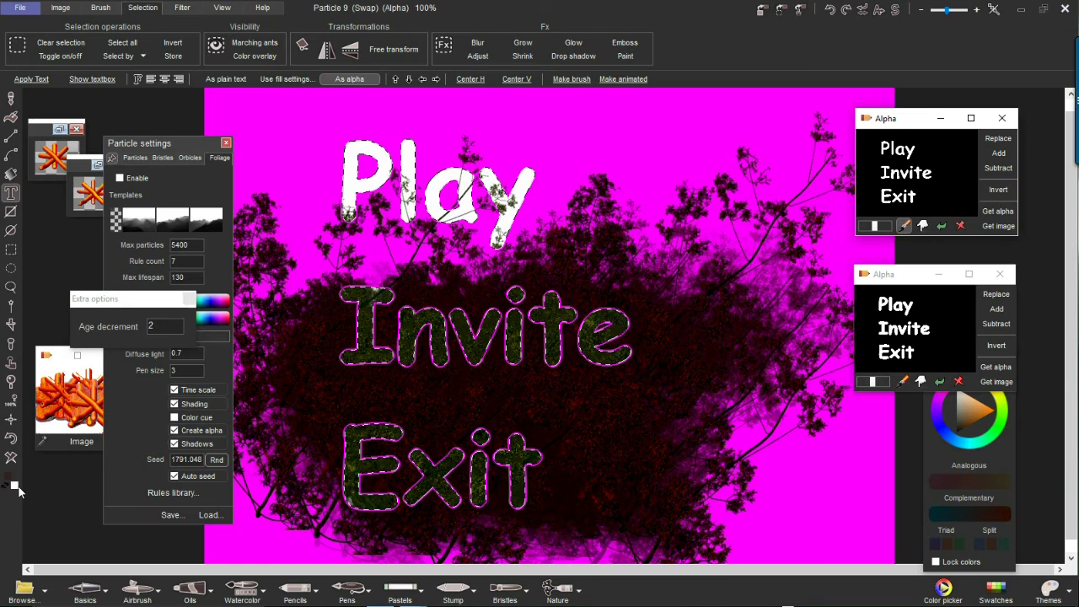
{"action": "left_click", "coordinate": [16, 467]}
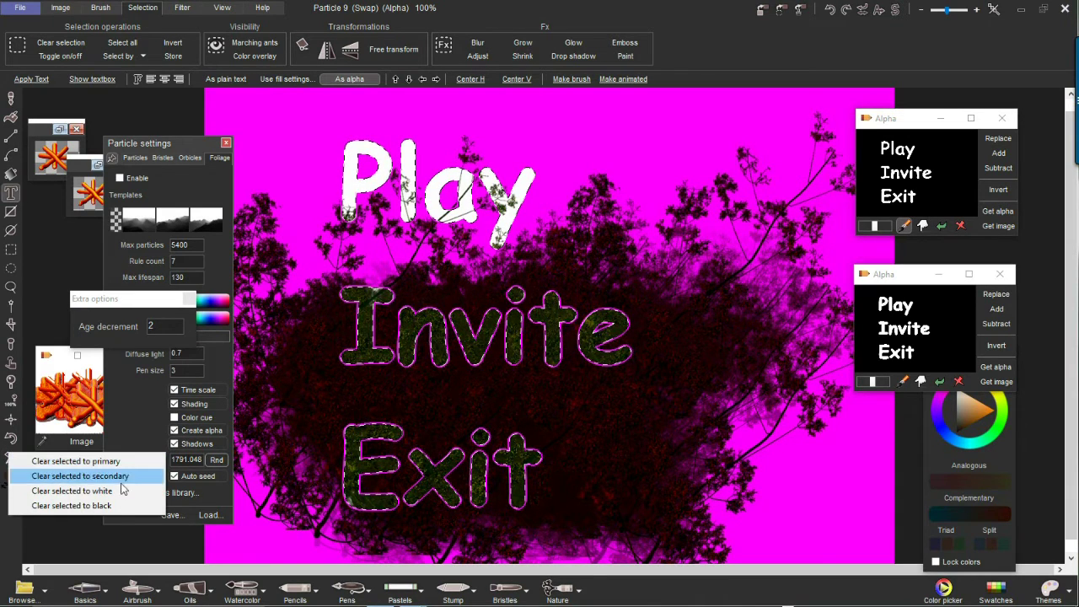
{"action": "left_click", "coordinate": [115, 505]}
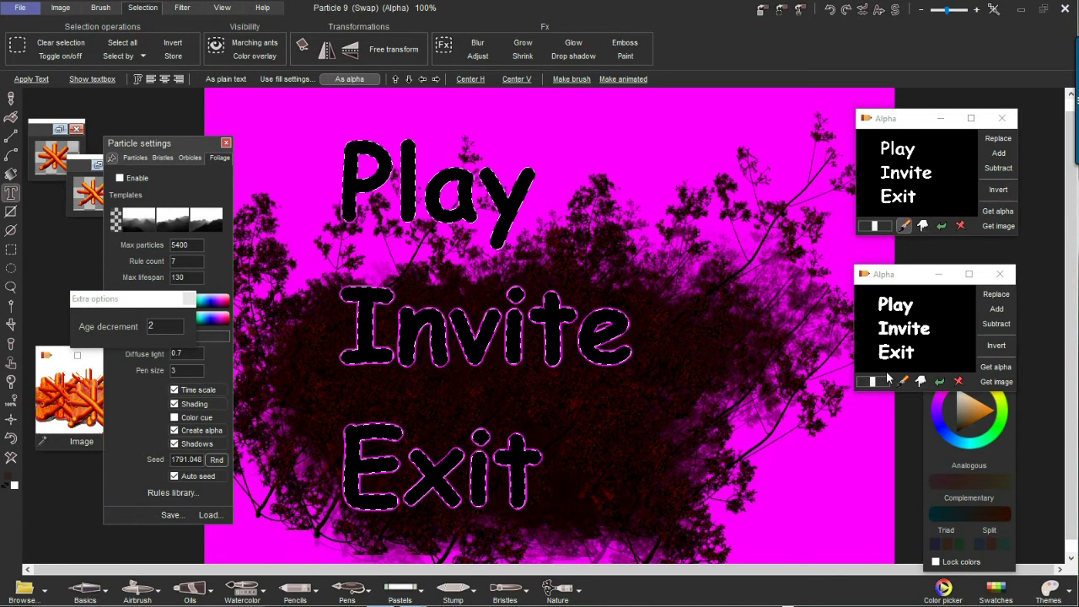
- Choose a mustard yellow secondary color and clear the selected letters to it
{"action": "left_click", "coordinate": [944, 433]}
{"action": "mouse_move", "coordinate": [942, 431]}
{"action": "left_mouse_down"}
{"action": "mouse_move", "coordinate": [936, 397]}
{"action": "mouse_move", "coordinate": [957, 441]}
{"action": "mouse_move", "coordinate": [995, 434]}
{"action": "mouse_move", "coordinate": [996, 388]}
{"action": "left_mouse_up"}
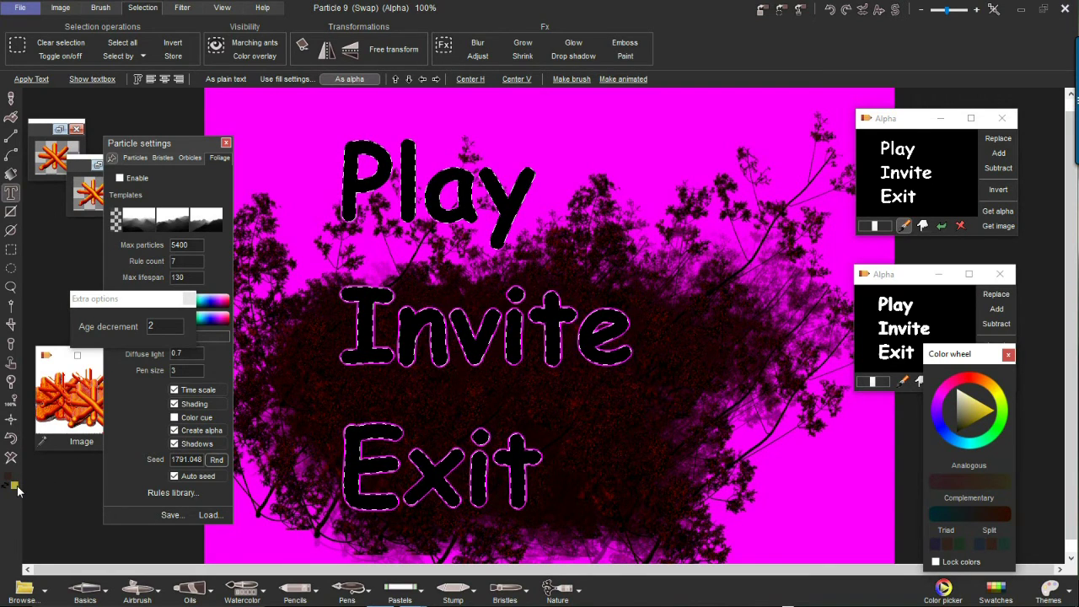
{"action": "right_click", "coordinate": [15, 461]}
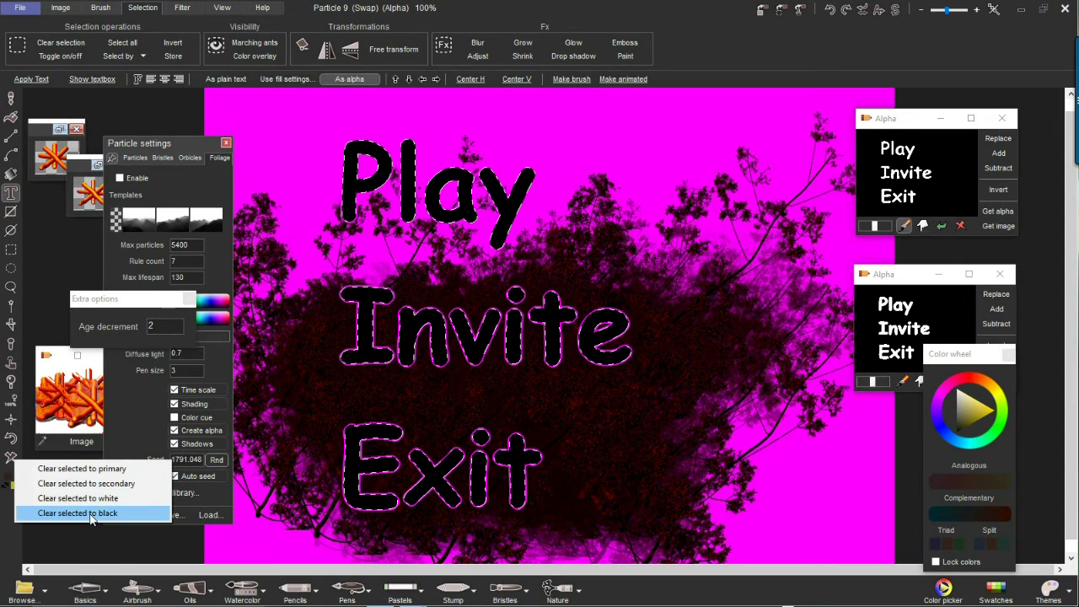
{"action": "left_click", "coordinate": [150, 483]}
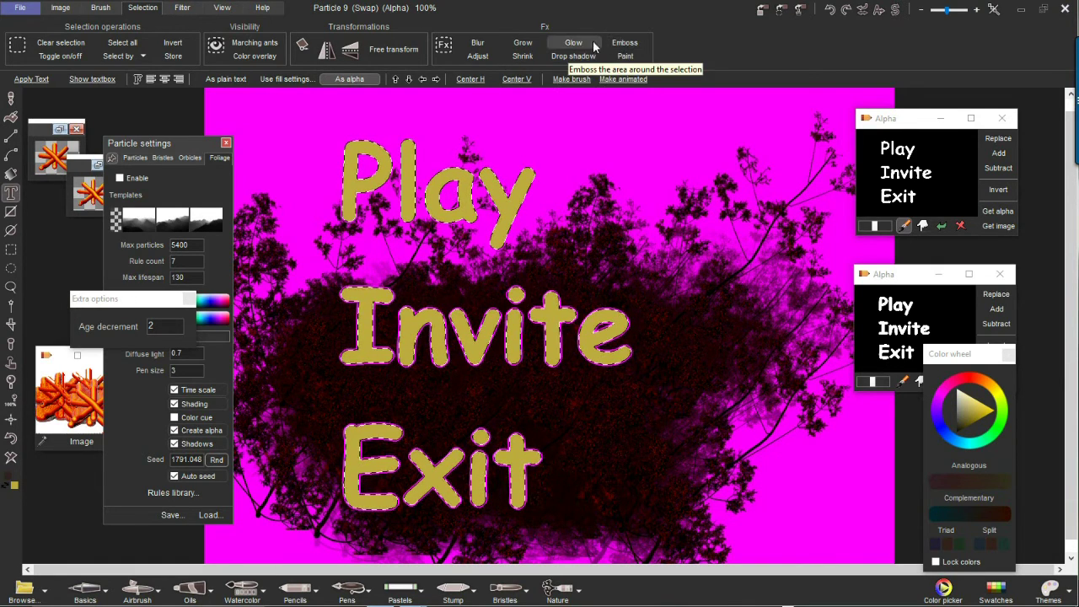
- Emboss the yellow letters by alpha after adjusting the smoothness
{"action": "left_click", "coordinate": [639, 46]}
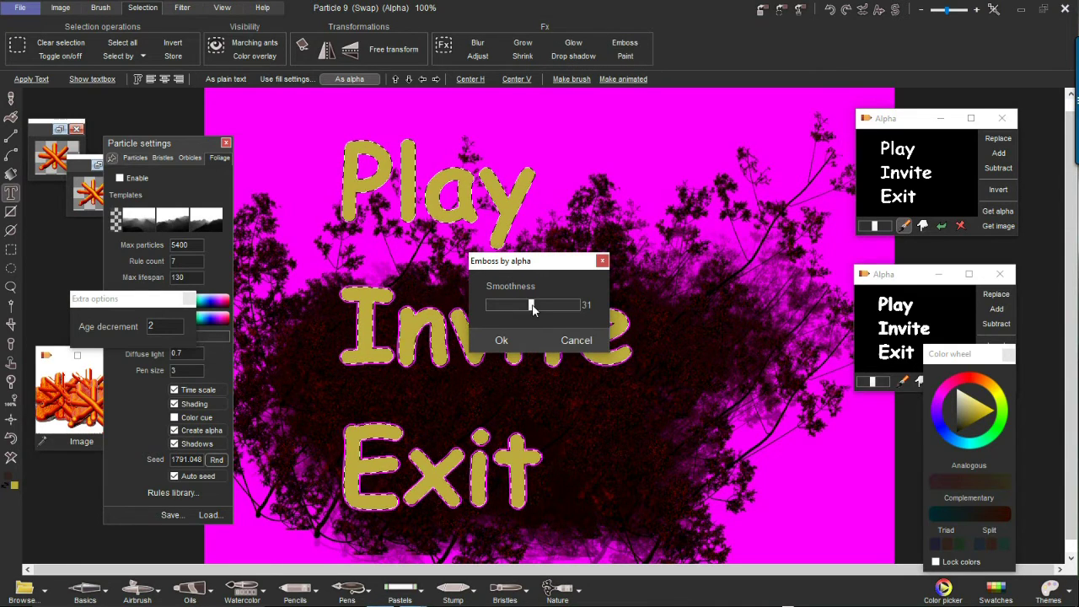
{"action": "left_click", "coordinate": [503, 335]}
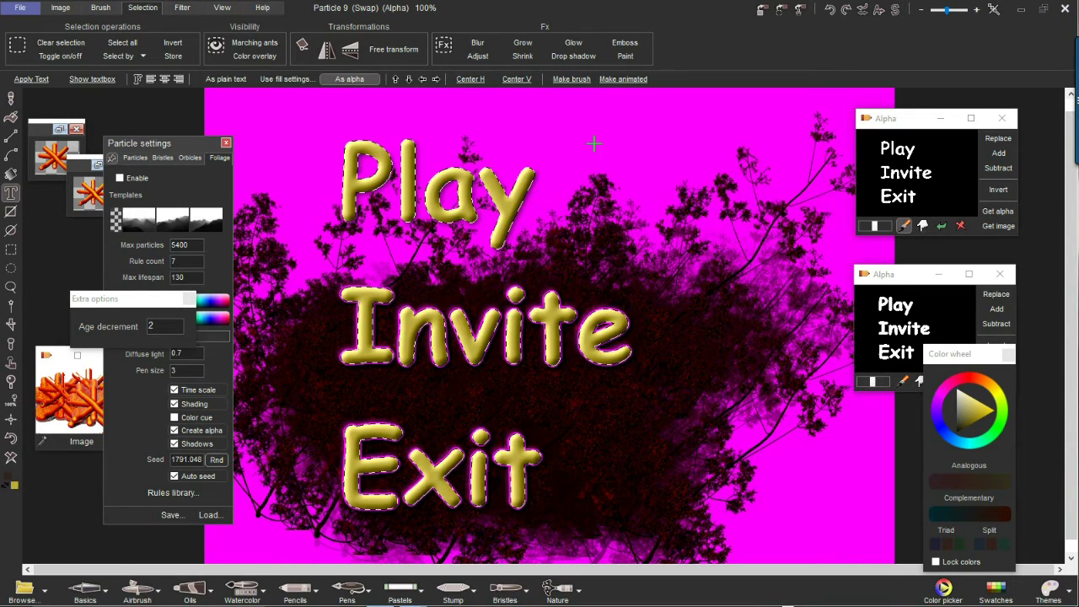
- Invert the first stored alpha, use it as the canvas selection and emboss around the letters with smoothness 3
{"action": "left_click", "coordinate": [994, 192]}
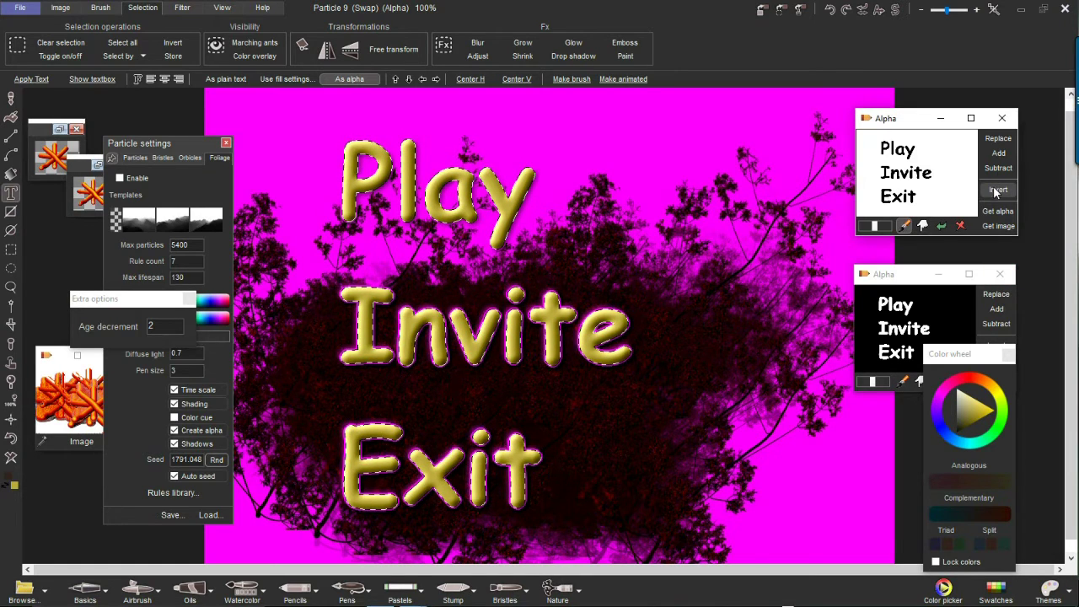
{"action": "left_click", "coordinate": [997, 138]}
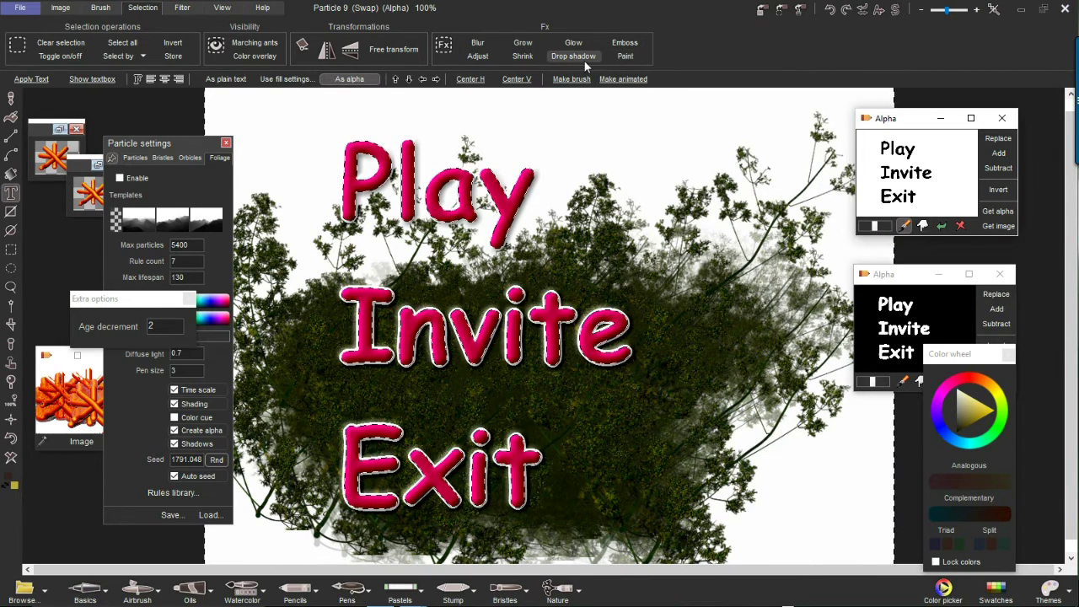
{"action": "left_click", "coordinate": [624, 42]}
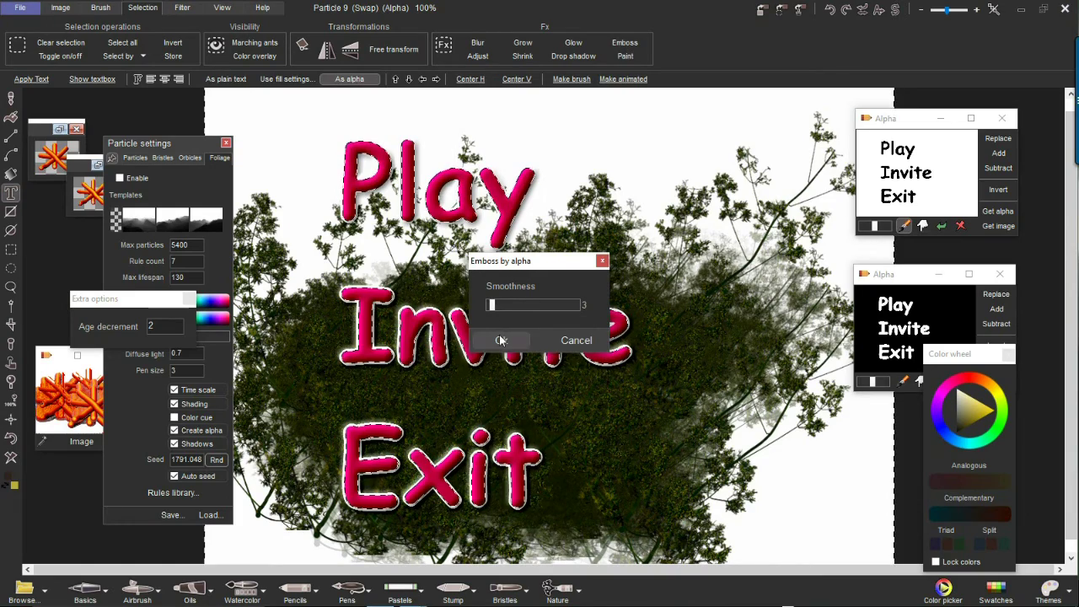
{"action": "left_click", "coordinate": [501, 340]}
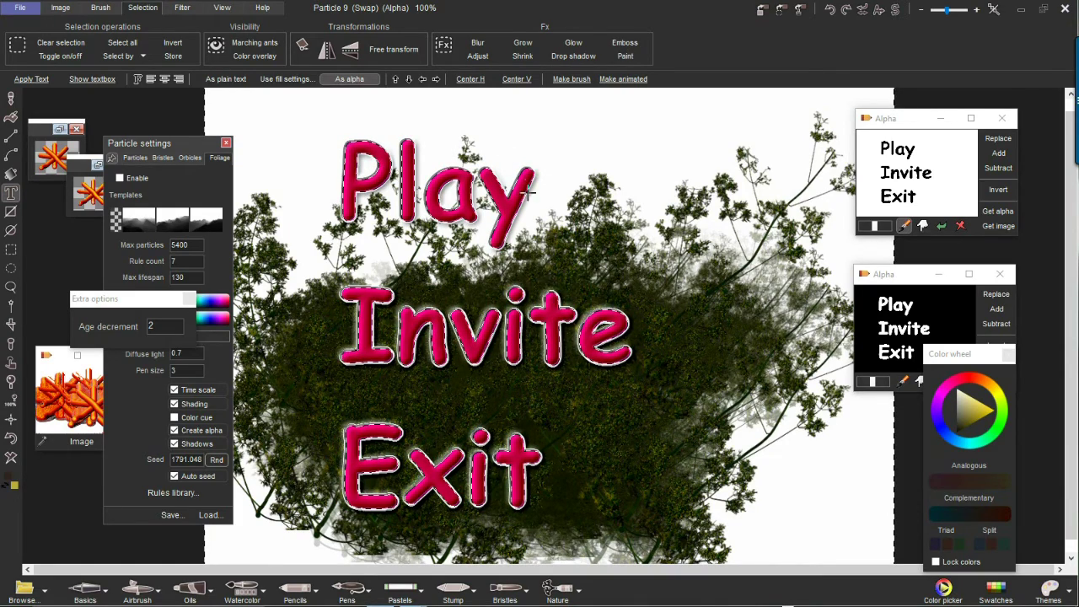
{"action": "scroll", "coordinate": [406, 343], "scroll_direction": "up", "scroll_amount": 6}
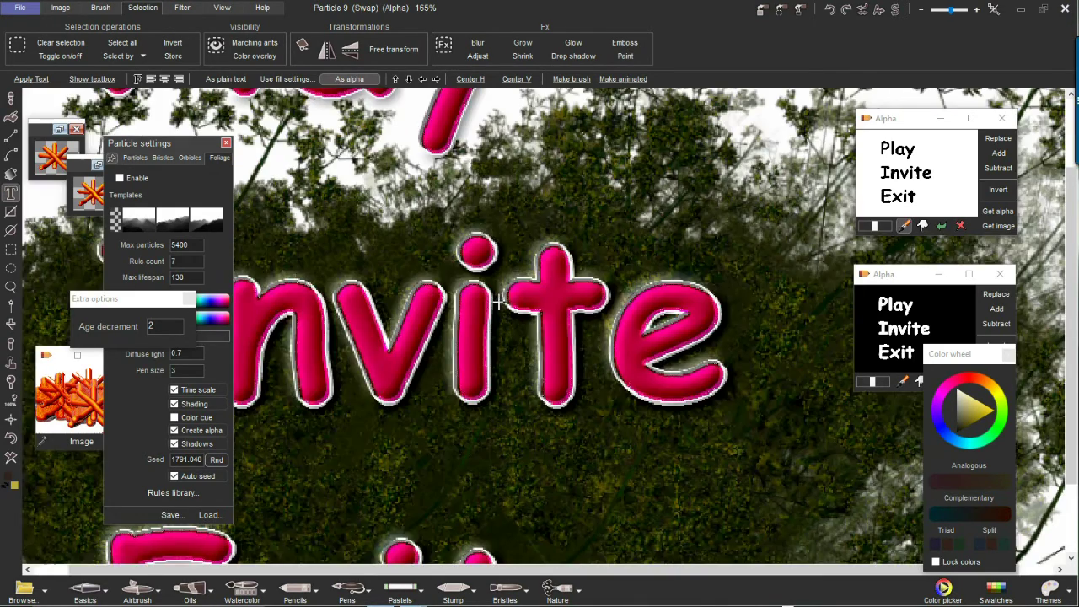
{"action": "scroll", "coordinate": [499, 299], "scroll_direction": "down", "scroll_amount": 2}
{"action": "scroll", "coordinate": [500, 299], "scroll_direction": "down", "scroll_amount": 5}
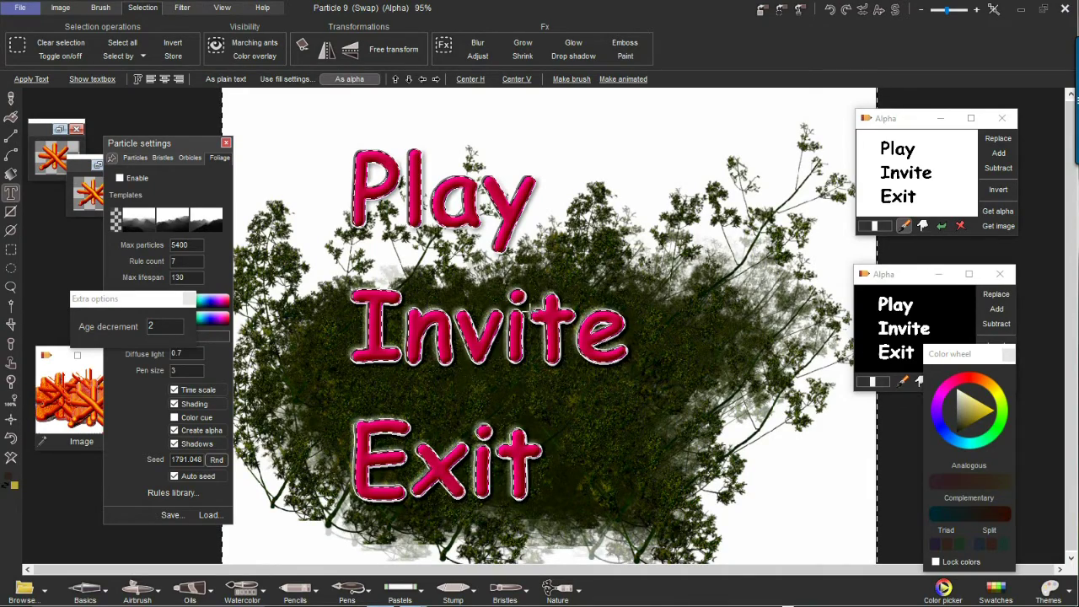
{"action": "scroll", "coordinate": [606, 326], "scroll_direction": "up", "scroll_amount": 5}
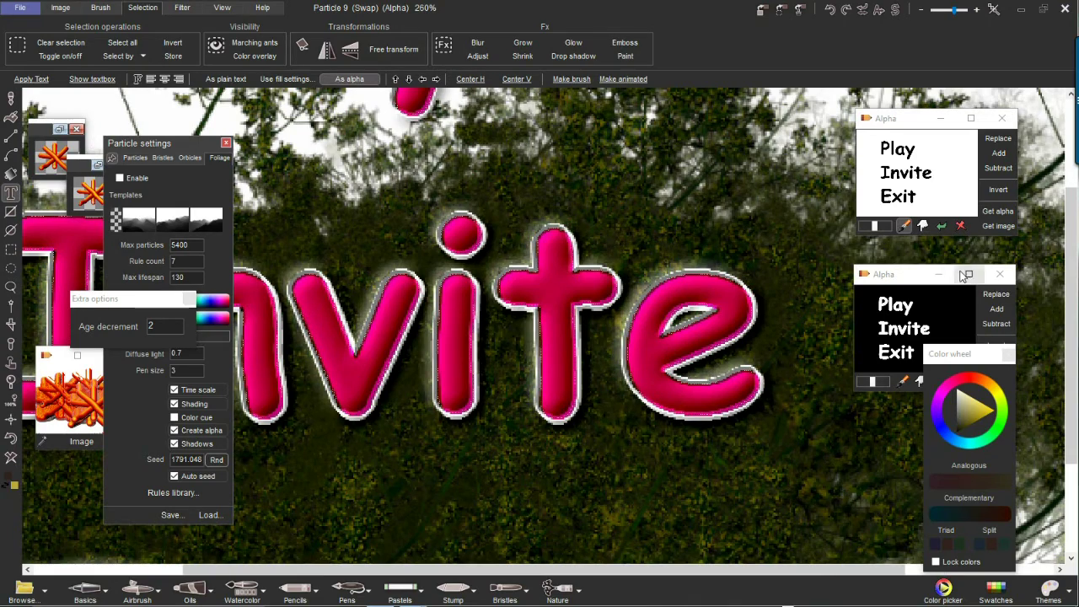
- Replace the canvas selection with the second stored text alpha and apply a black, non-inverted drop shadow with increased opacity and X and Y offsets of 10
{"action": "left_click", "coordinate": [903, 278]}
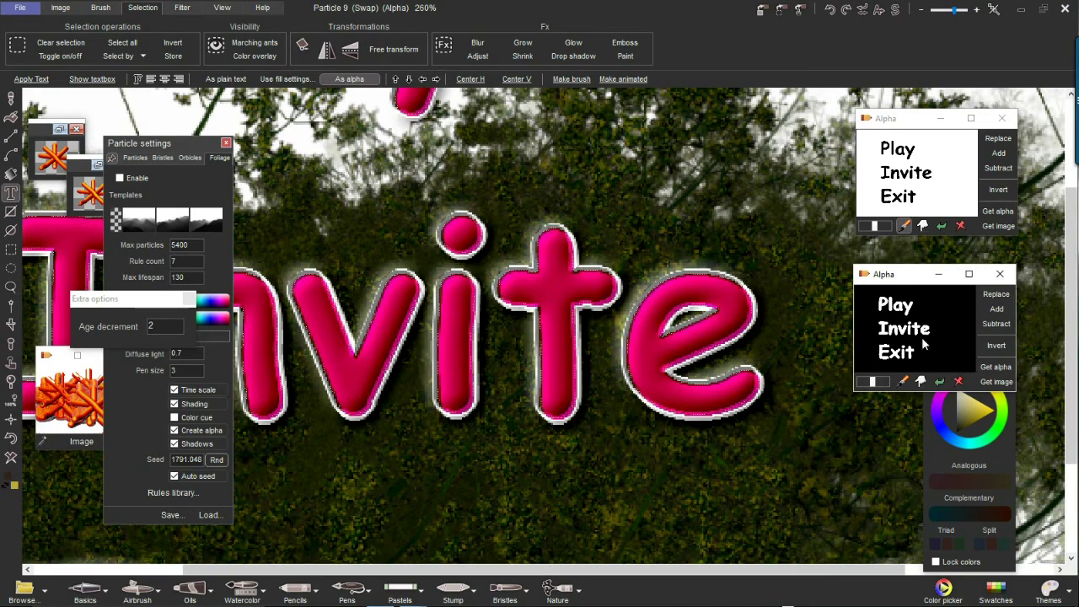
{"action": "left_click", "coordinate": [1011, 307]}
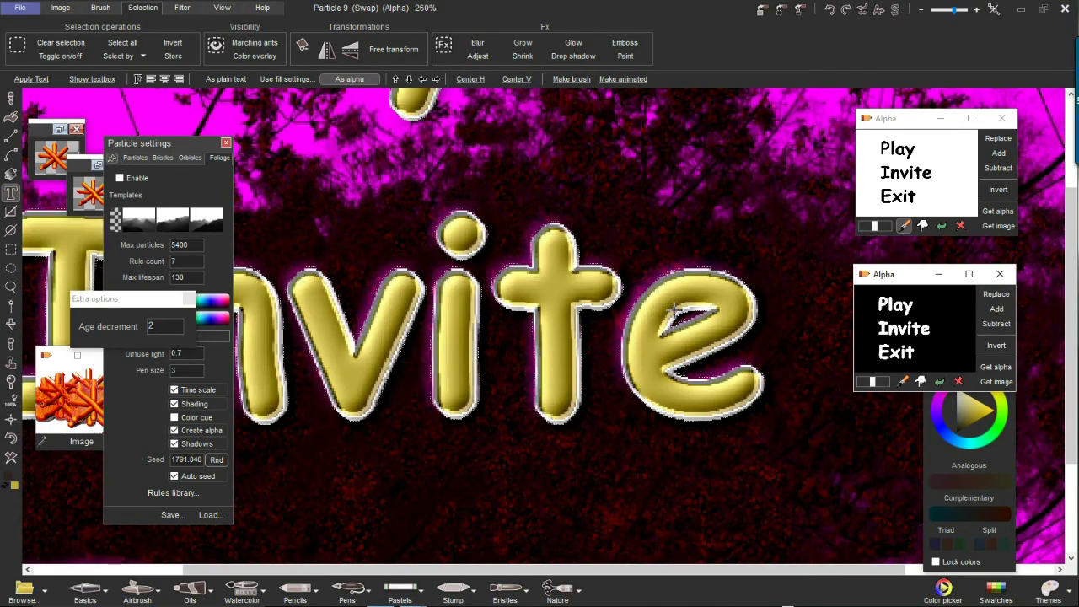
{"action": "scroll", "coordinate": [677, 310], "scroll_direction": "down", "scroll_amount": 2}
{"action": "scroll", "coordinate": [675, 310], "scroll_direction": "down", "scroll_amount": 2}
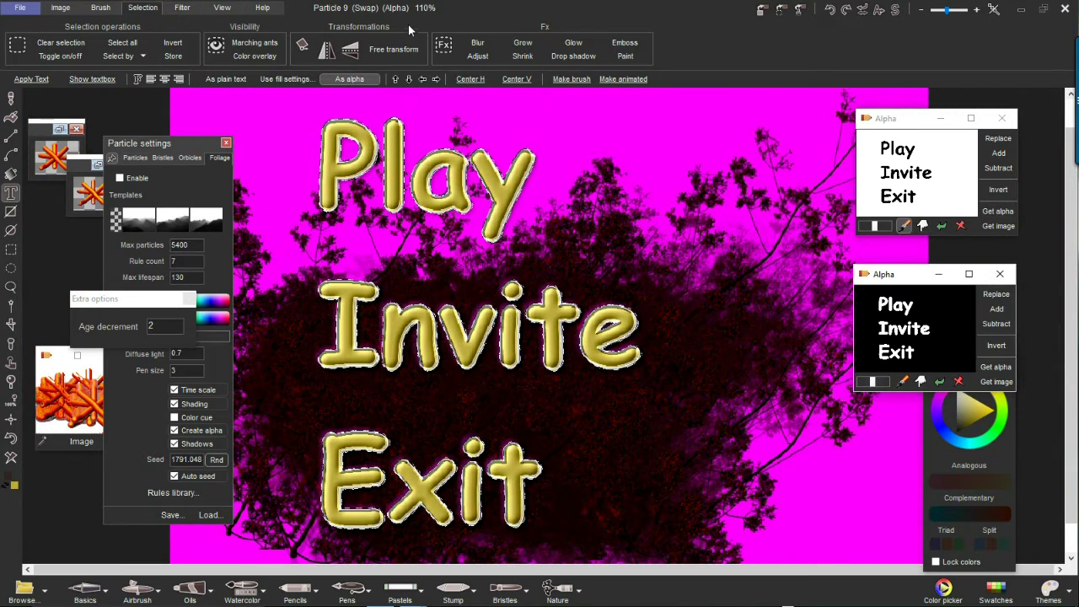
{"action": "left_click", "coordinate": [573, 54]}
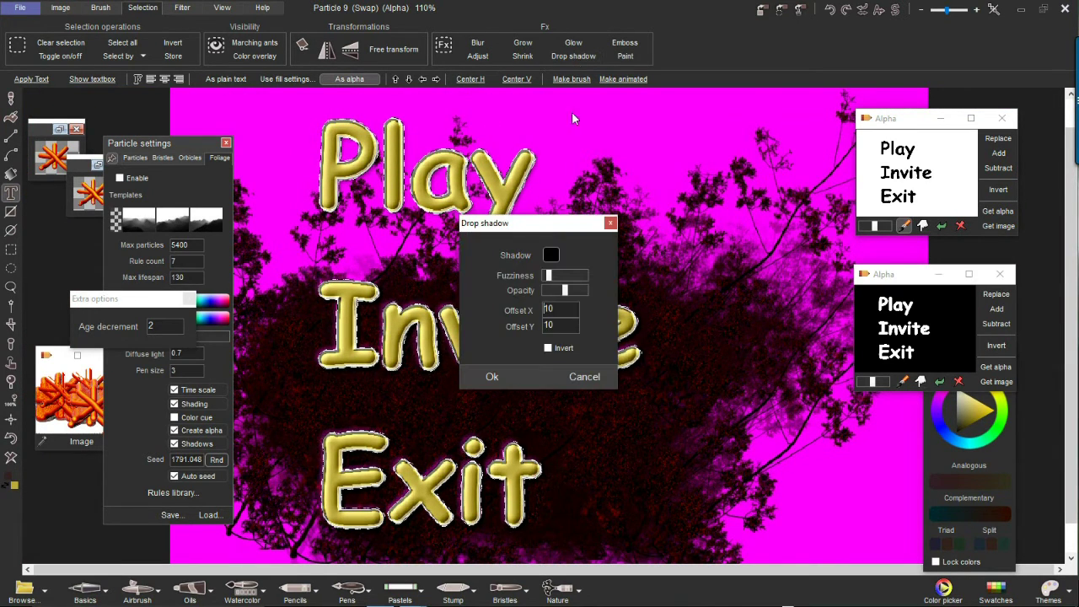
{"action": "left_click_drag", "start_coordinate": [552, 232], "coordinate": [717, 121]}
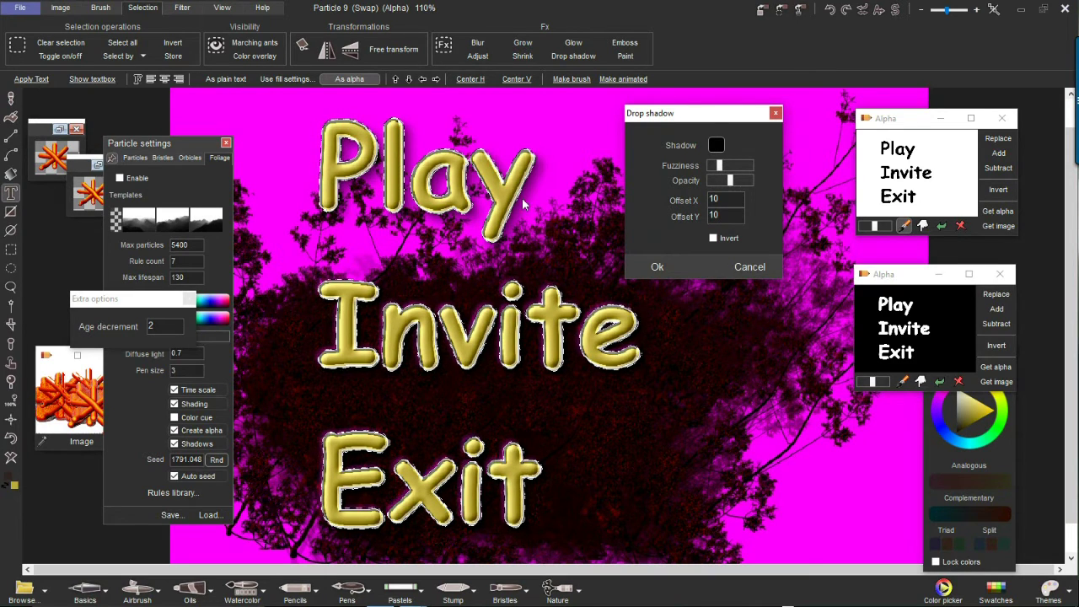
{"action": "left_click", "coordinate": [742, 181]}
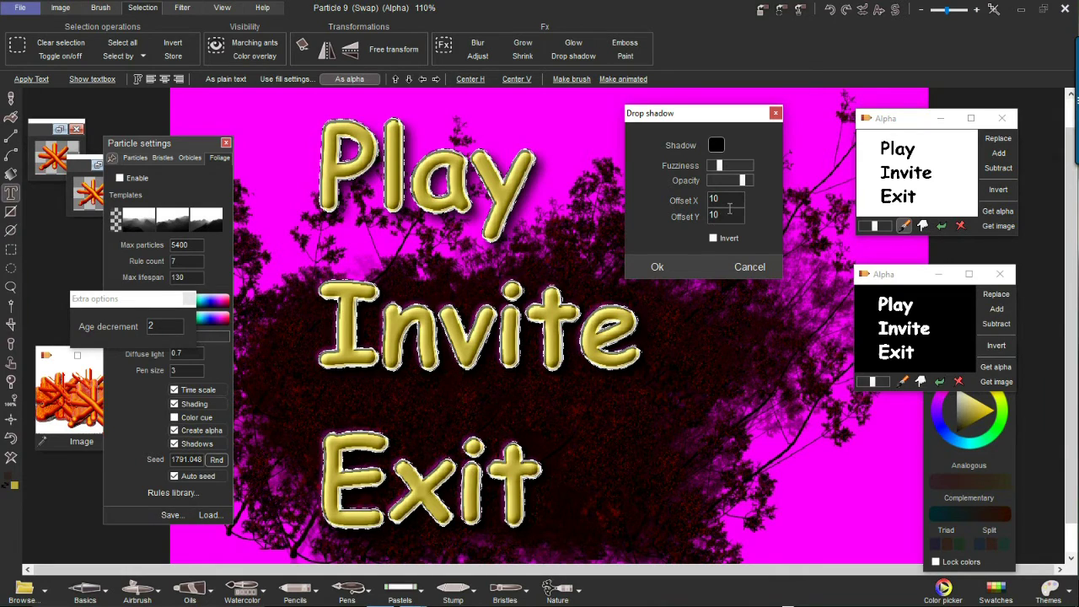
{"action": "double_click", "coordinate": [726, 199]}
{"action": "left_click", "coordinate": [713, 239]}
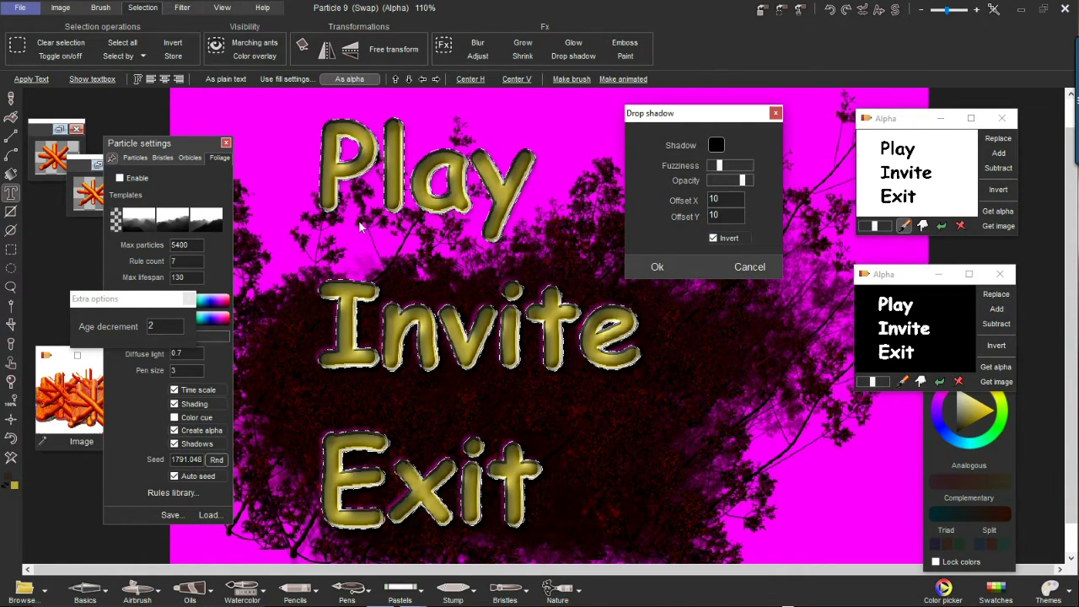
{"action": "left_click", "coordinate": [713, 238]}
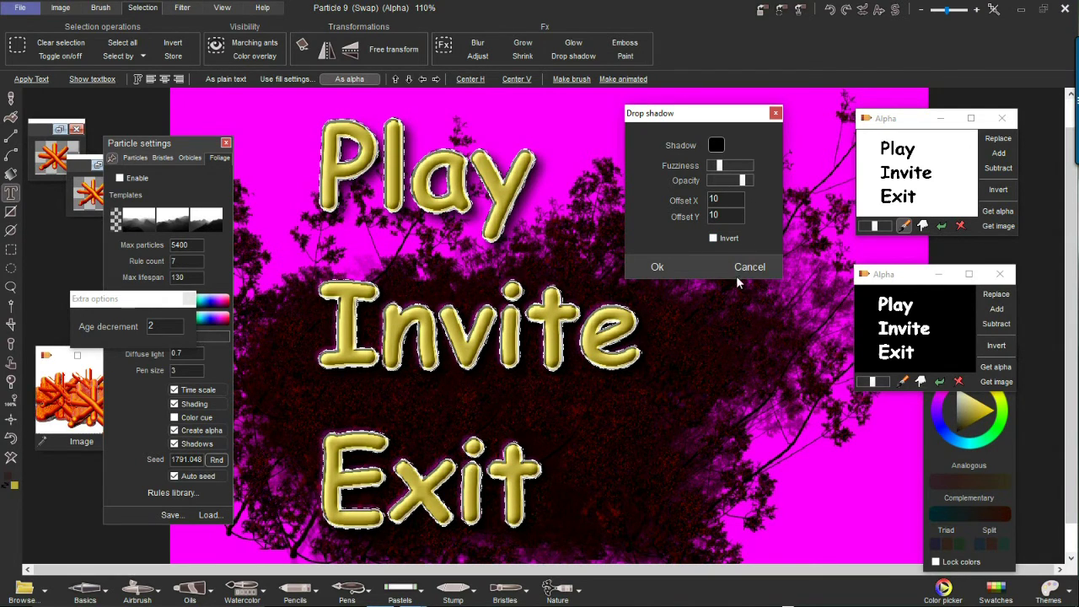
{"action": "left_click", "coordinate": [657, 267]}
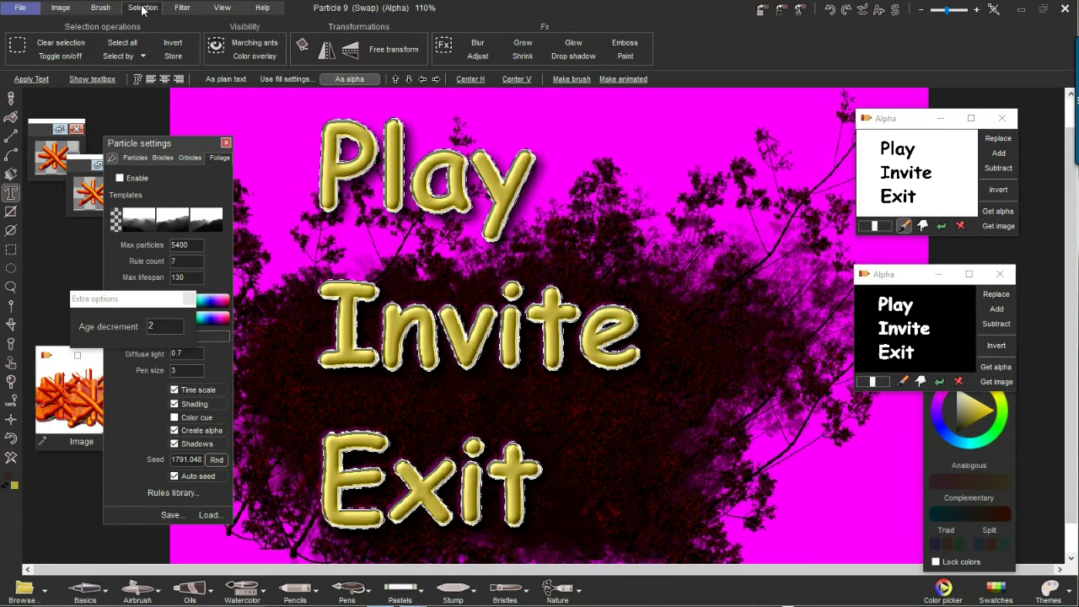
- Clear the canvas selection around the shadowed Play, Invite and Exit lettering
{"action": "left_click", "coordinate": [60, 42]}
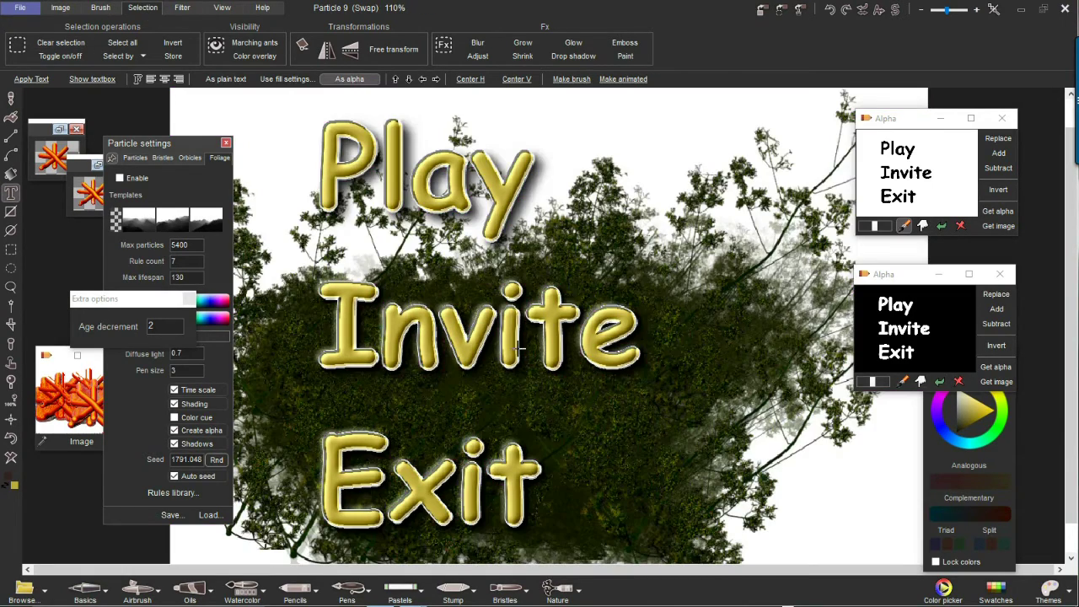
{"action": "scroll", "coordinate": [436, 331], "scroll_direction": "down", "scroll_amount": 5}
{"action": "scroll", "coordinate": [436, 317], "scroll_direction": "up", "scroll_amount": 4}
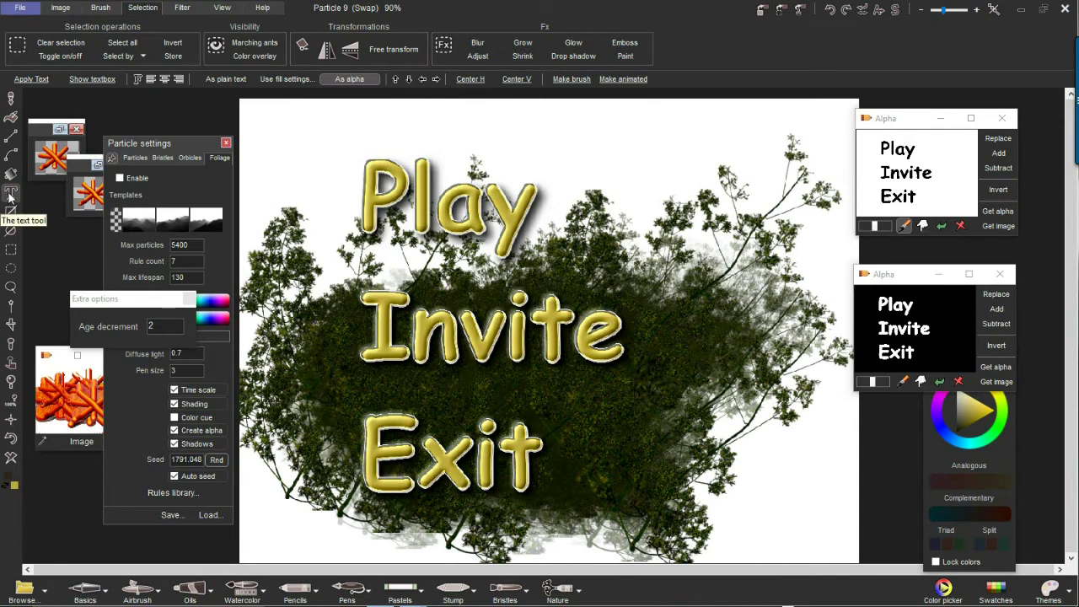
{"action": "left_click", "coordinate": [12, 137]}
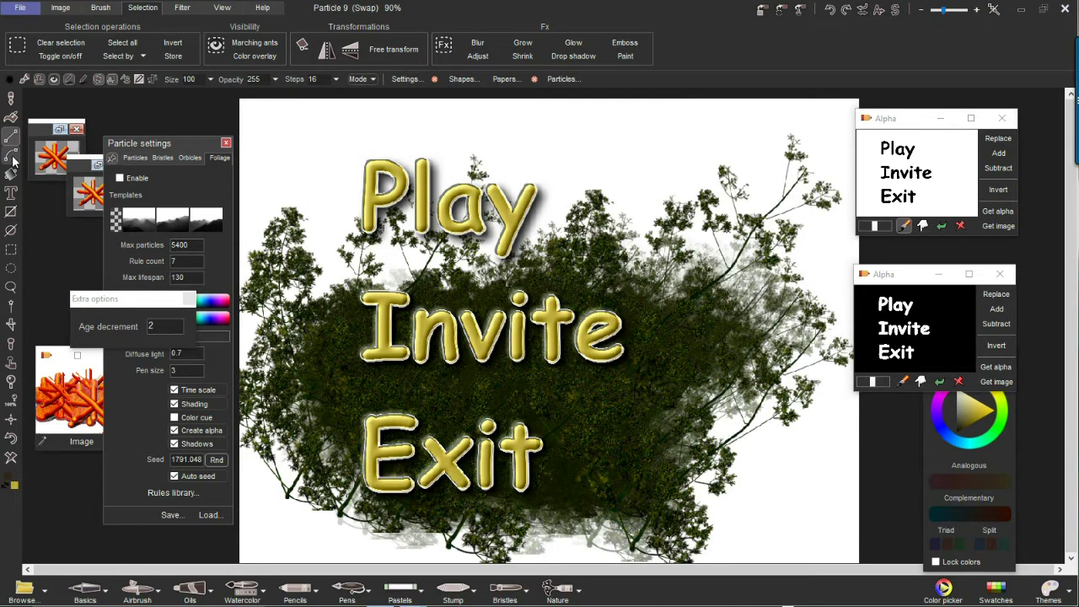
{"action": "left_click", "coordinate": [13, 160]}
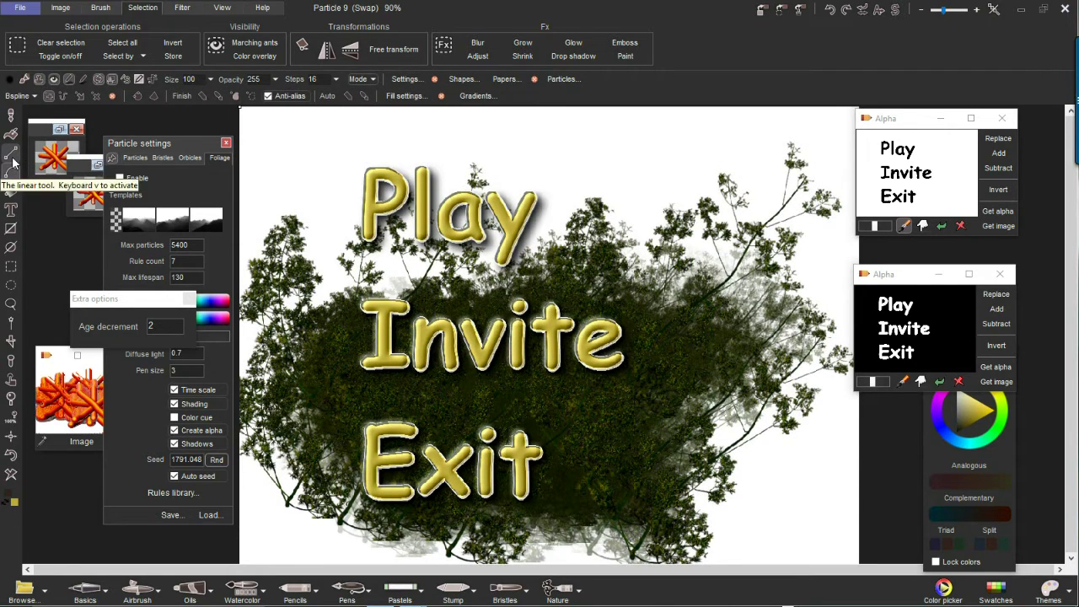
{"action": "left_click", "coordinate": [13, 153]}
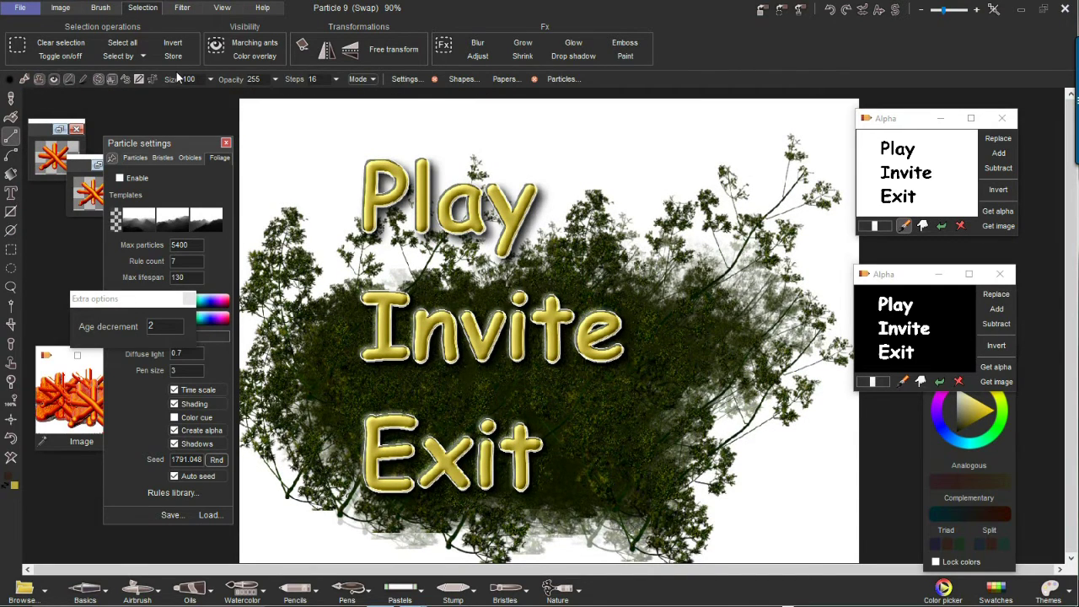
{"action": "left_click", "coordinate": [14, 157]}
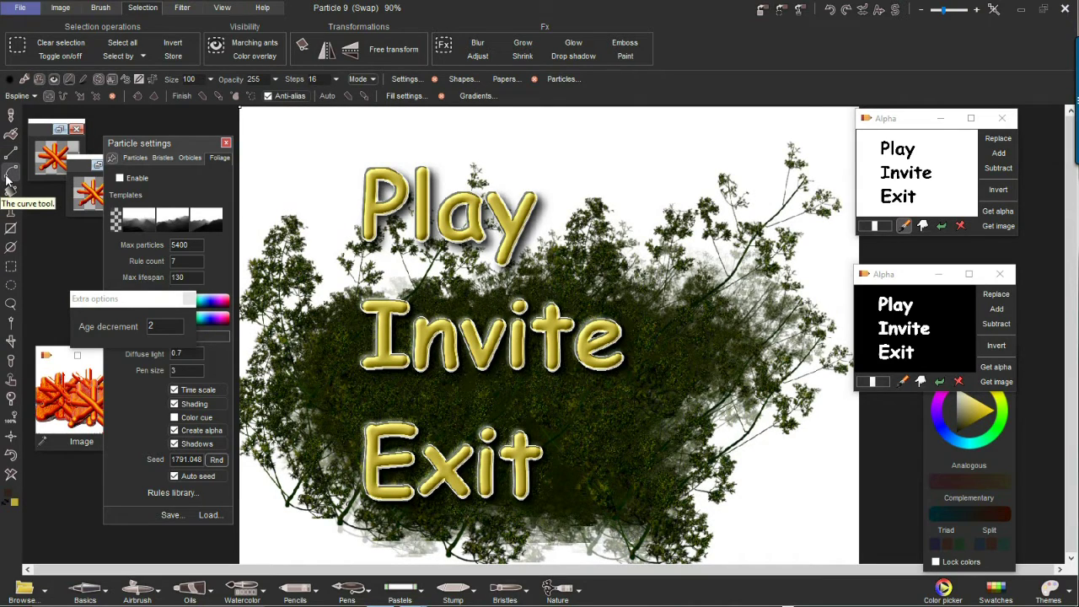
{"action": "left_click", "coordinate": [10, 173]}
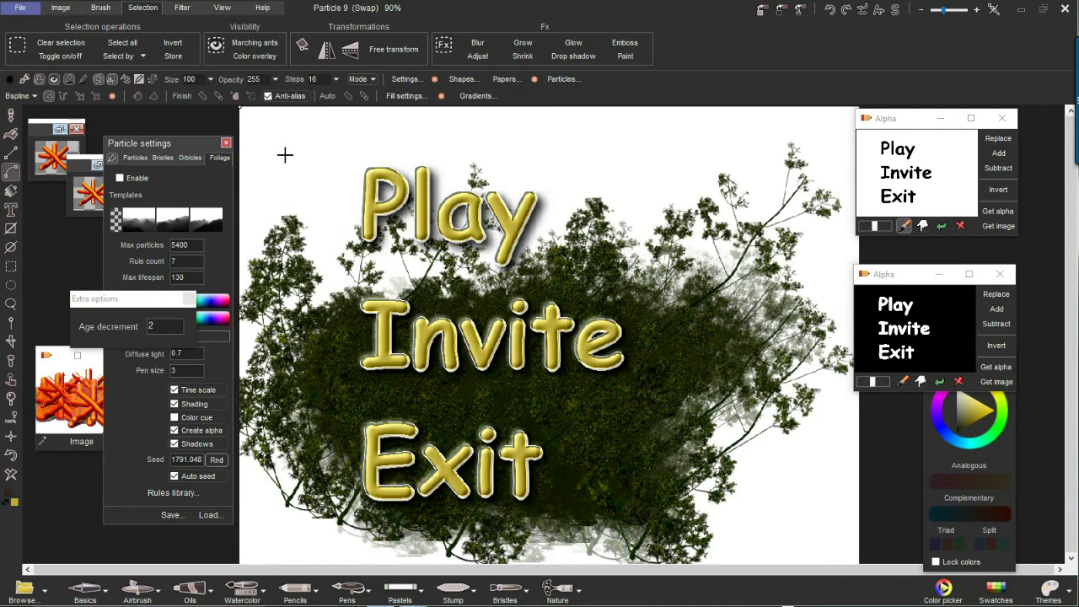
- Choose the Butterflies brush from the Favorites, try it freehand over the artwork and clear the canvas to the mustard secondary color
{"action": "left_click", "coordinate": [12, 117]}
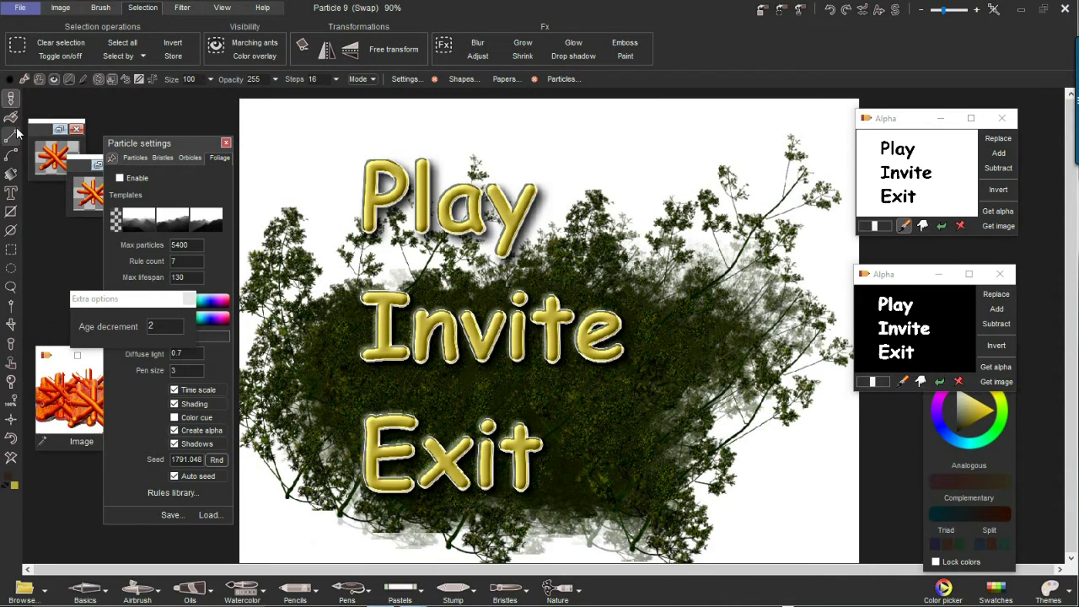
{"action": "left_click", "coordinate": [46, 599]}
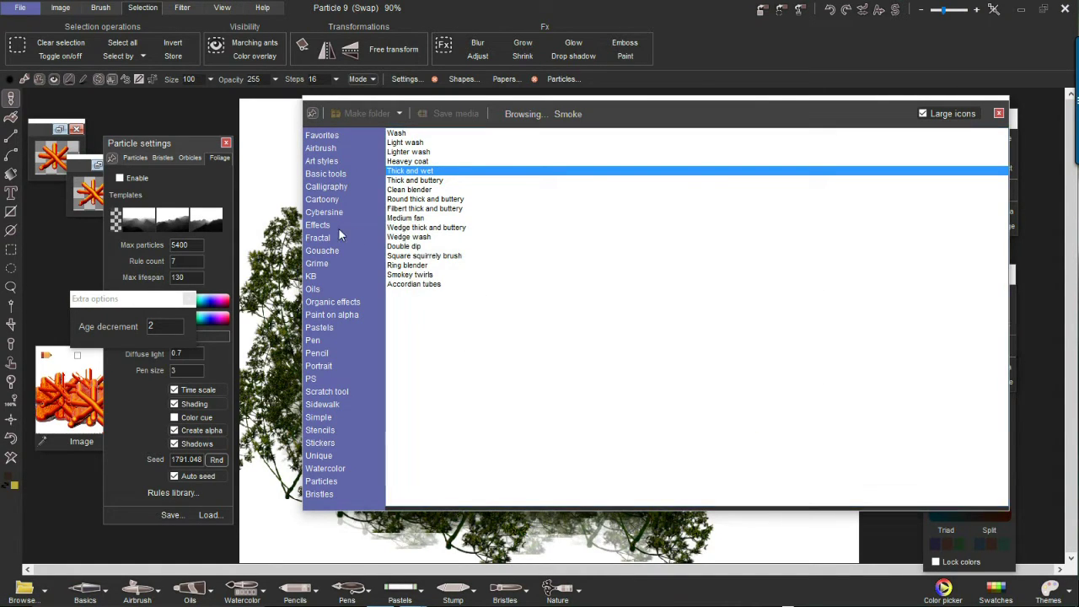
{"action": "left_click", "coordinate": [328, 139]}
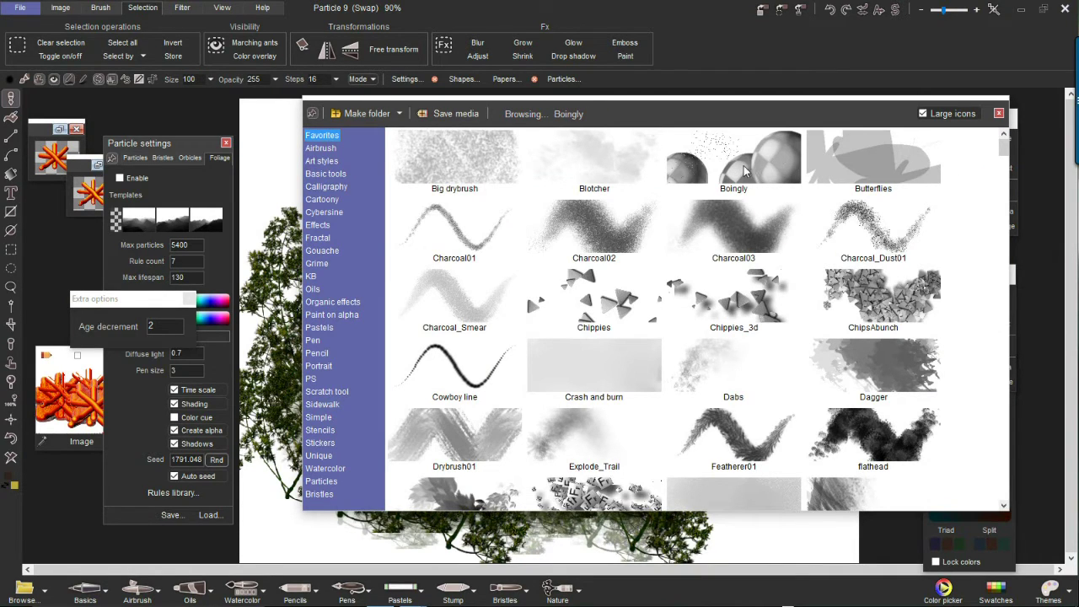
{"action": "left_click", "coordinate": [868, 160]}
{"action": "left_click_drag", "start_coordinate": [848, 116], "coordinate": [445, 511]}
{"action": "mouse_move", "coordinate": [742, 286]}
{"action": "left_mouse_down"}
{"action": "mouse_move", "coordinate": [678, 236]}
{"action": "mouse_move", "coordinate": [654, 157]}
{"action": "mouse_move", "coordinate": [718, 396]}
{"action": "mouse_move", "coordinate": [663, 416]}
{"action": "left_mouse_up"}
{"action": "left_click", "coordinate": [11, 457]}
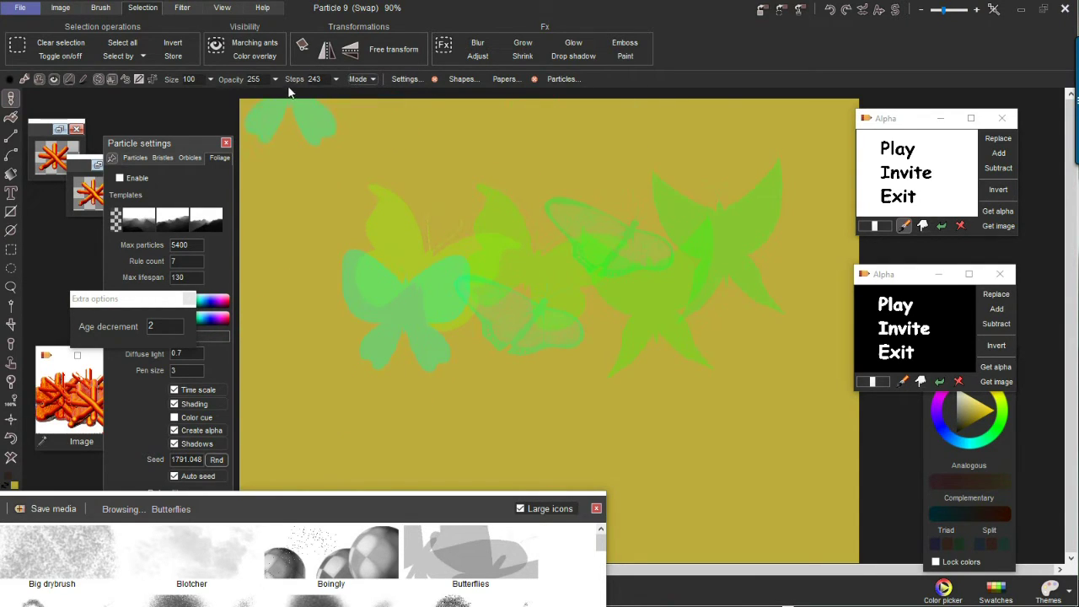
- Set the brush steps to 51, test the Butterflies brush with freehand strokes across the canvas and clear it
{"action": "left_click", "coordinate": [336, 79]}
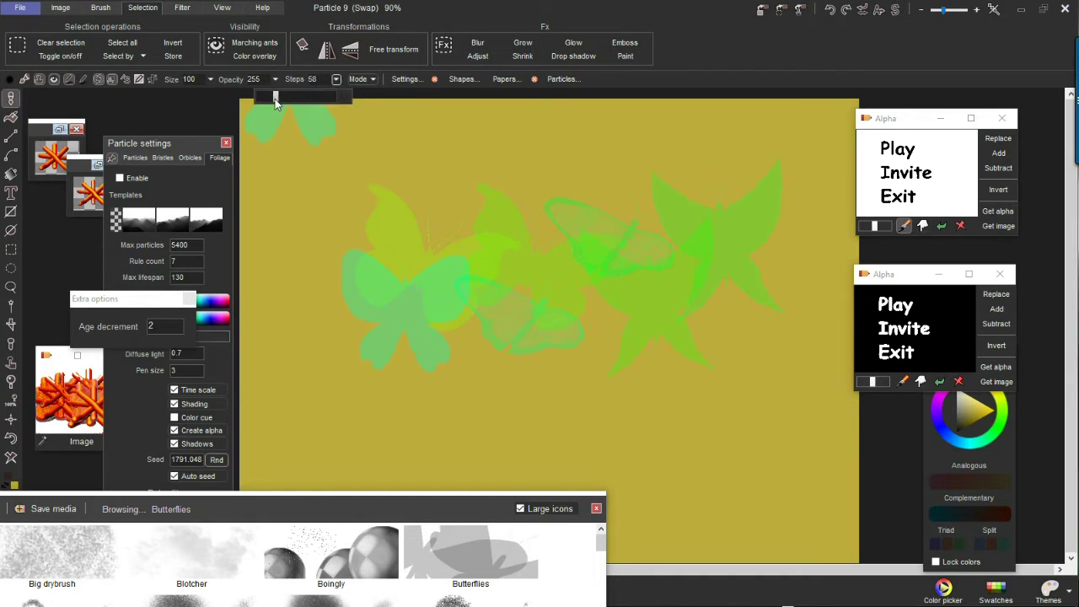
{"action": "mouse_move", "coordinate": [316, 250]}
{"action": "left_mouse_down"}
{"action": "mouse_move", "coordinate": [633, 286]}
{"action": "mouse_move", "coordinate": [525, 258]}
{"action": "mouse_move", "coordinate": [334, 353]}
{"action": "mouse_move", "coordinate": [724, 352]}
{"action": "mouse_move", "coordinate": [363, 253]}
{"action": "left_mouse_up"}
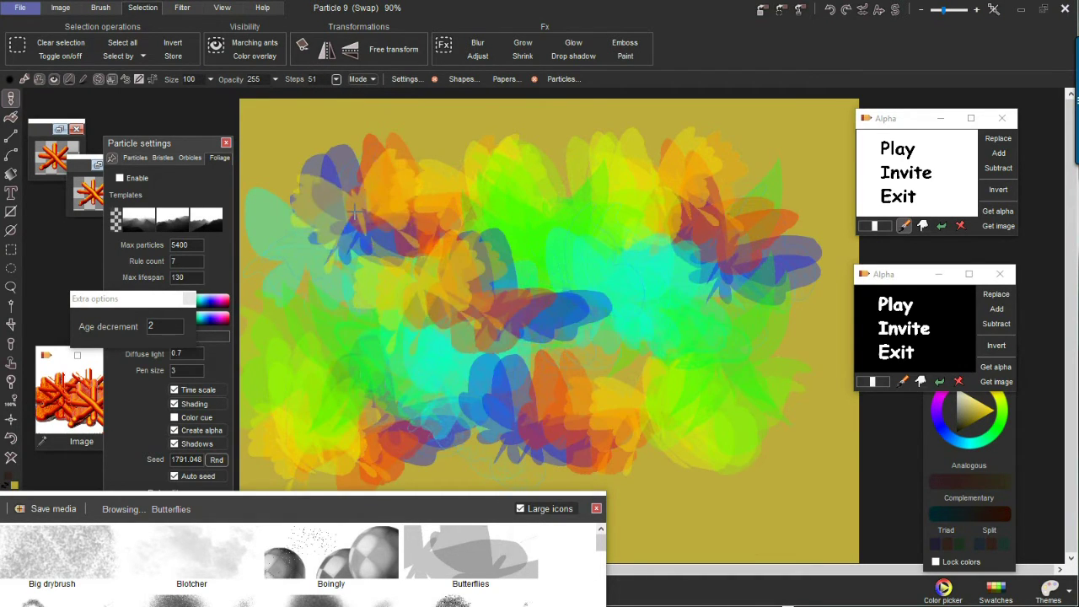
{"action": "left_click", "coordinate": [13, 462]}
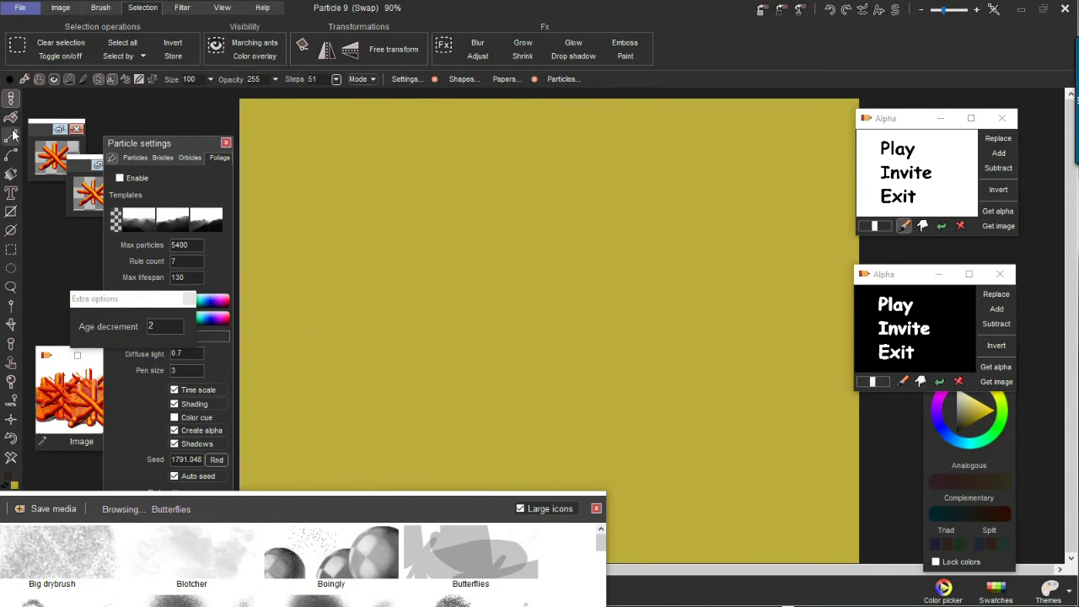
- Paint two crossing diagonal butterfly strokes with the linear tool, setting Rand pos to 46 for the second, and clear the canvas
{"action": "left_click", "coordinate": [13, 137]}
{"action": "mouse_move", "coordinate": [433, 404]}
{"action": "left_mouse_down"}
{"action": "mouse_move", "coordinate": [571, 306]}
{"action": "mouse_move", "coordinate": [690, 153]}
{"action": "mouse_move", "coordinate": [779, 173]}
{"action": "left_mouse_up"}
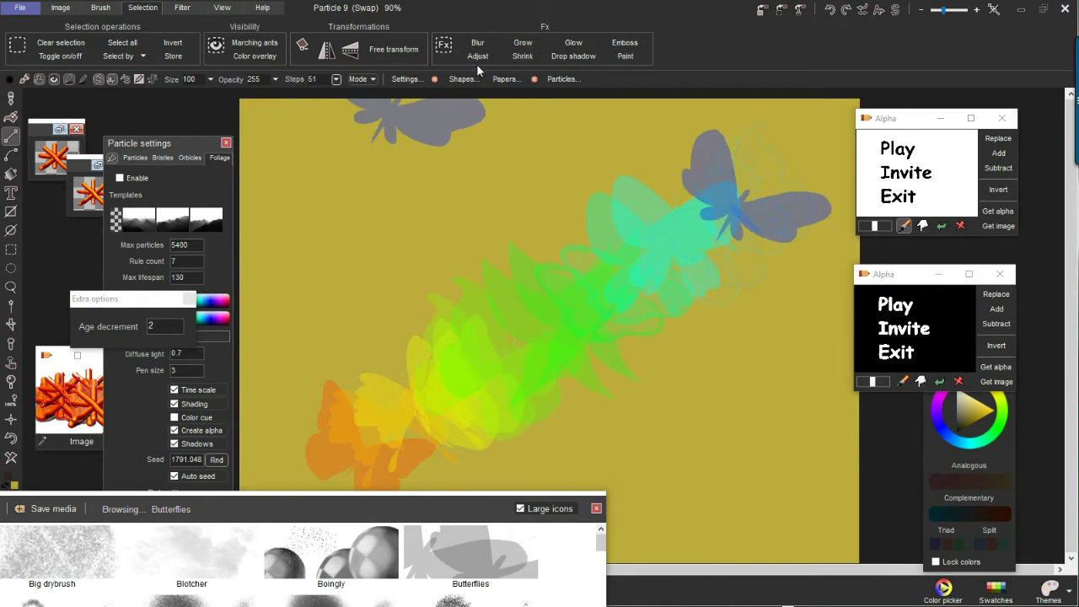
{"action": "left_click", "coordinate": [410, 80]}
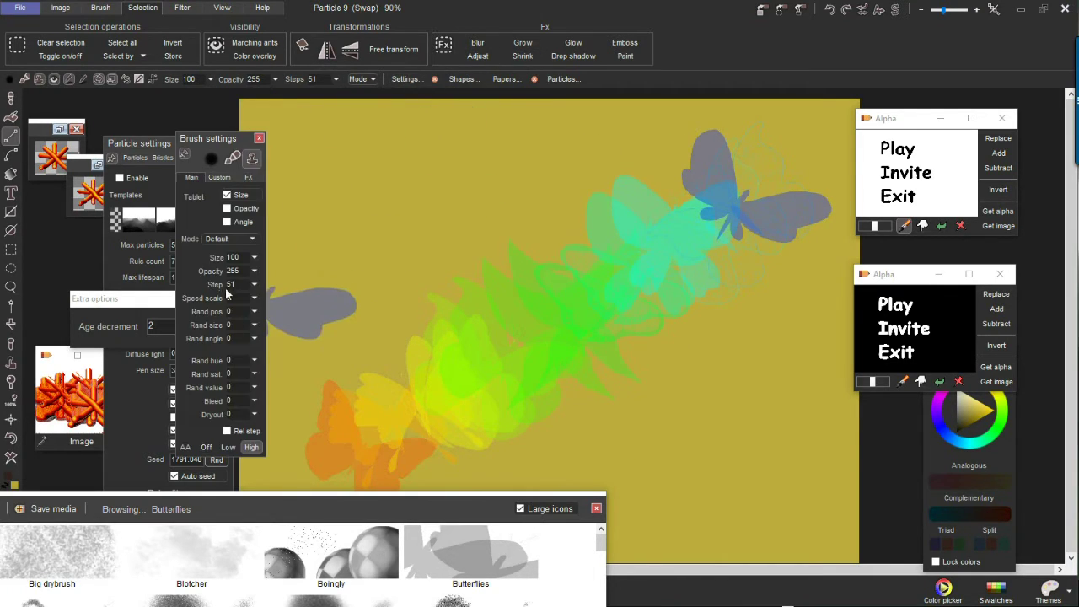
{"action": "left_click", "coordinate": [255, 312]}
{"action": "left_click", "coordinate": [213, 326]}
{"action": "mouse_move", "coordinate": [386, 200]}
{"action": "left_mouse_down"}
{"action": "mouse_move", "coordinate": [654, 363]}
{"action": "mouse_move", "coordinate": [799, 551]}
{"action": "left_mouse_up"}
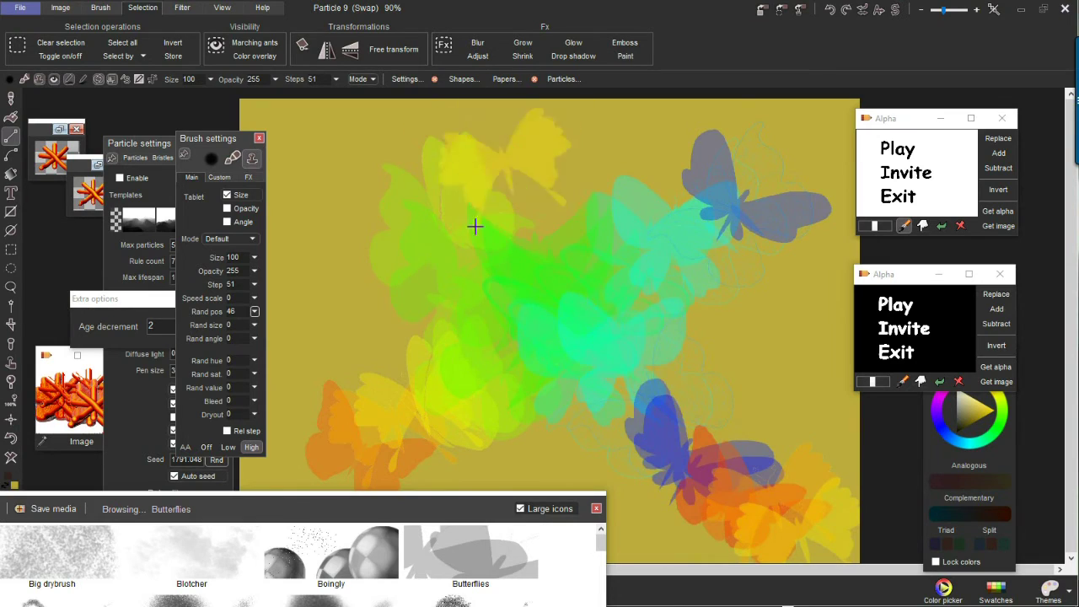
{"action": "left_click", "coordinate": [10, 462]}
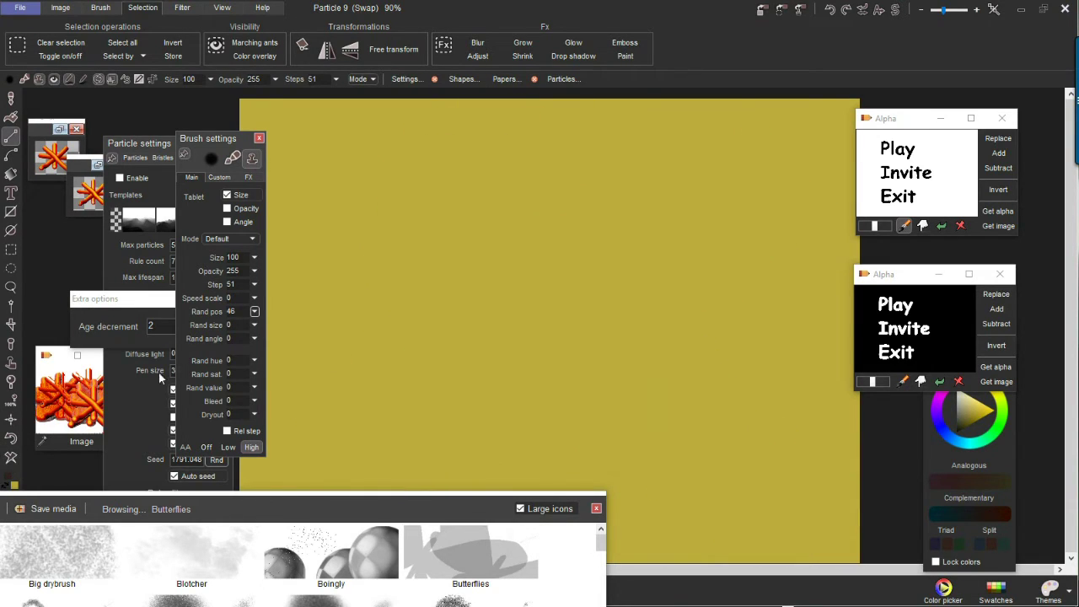
- Set the brush size to 29 and paint two crossing straight lines of small butterflies, moving the brush settings clear of the canvas
{"action": "left_click", "coordinate": [210, 79]}
{"action": "left_click_drag", "start_coordinate": [159, 98], "coordinate": [151, 98]}
{"action": "mouse_move", "coordinate": [378, 229]}
{"action": "left_mouse_down"}
{"action": "mouse_move", "coordinate": [768, 436]}
{"action": "mouse_move", "coordinate": [860, 520]}
{"action": "mouse_move", "coordinate": [850, 523]}
{"action": "left_mouse_up"}
{"action": "mouse_move", "coordinate": [792, 148]}
{"action": "left_mouse_down"}
{"action": "mouse_move", "coordinate": [345, 458]}
{"action": "mouse_move", "coordinate": [399, 398]}
{"action": "left_mouse_up"}
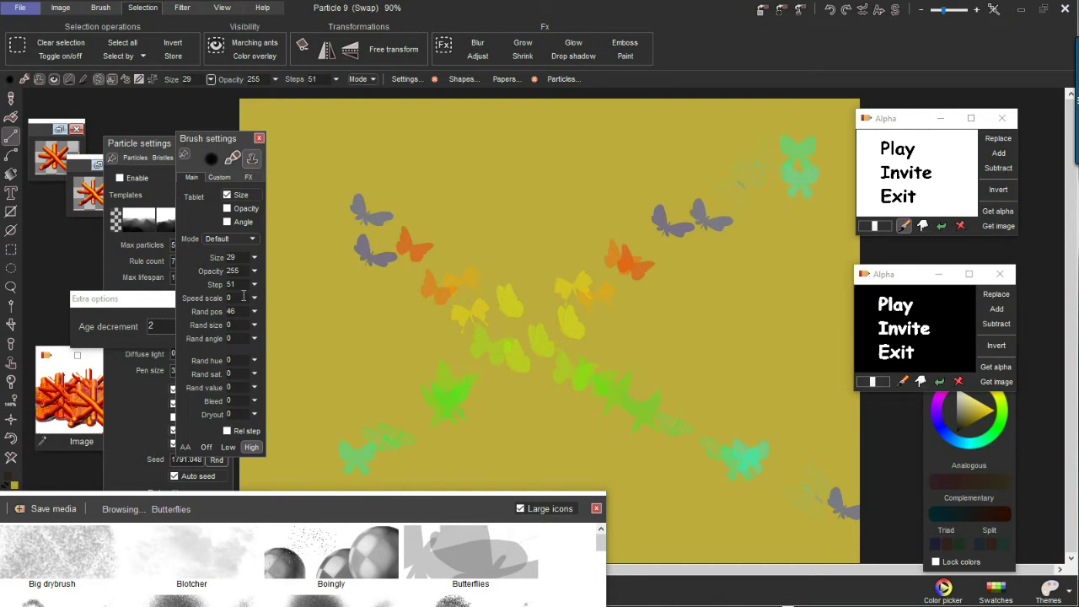
{"action": "mouse_move", "coordinate": [199, 134]}
{"action": "left_mouse_down"}
{"action": "mouse_move", "coordinate": [289, 142]}
{"action": "mouse_move", "coordinate": [182, 186]}
{"action": "mouse_move", "coordinate": [417, 133]}
{"action": "mouse_move", "coordinate": [884, 204]}
{"action": "mouse_move", "coordinate": [817, 162]}
{"action": "left_mouse_up"}
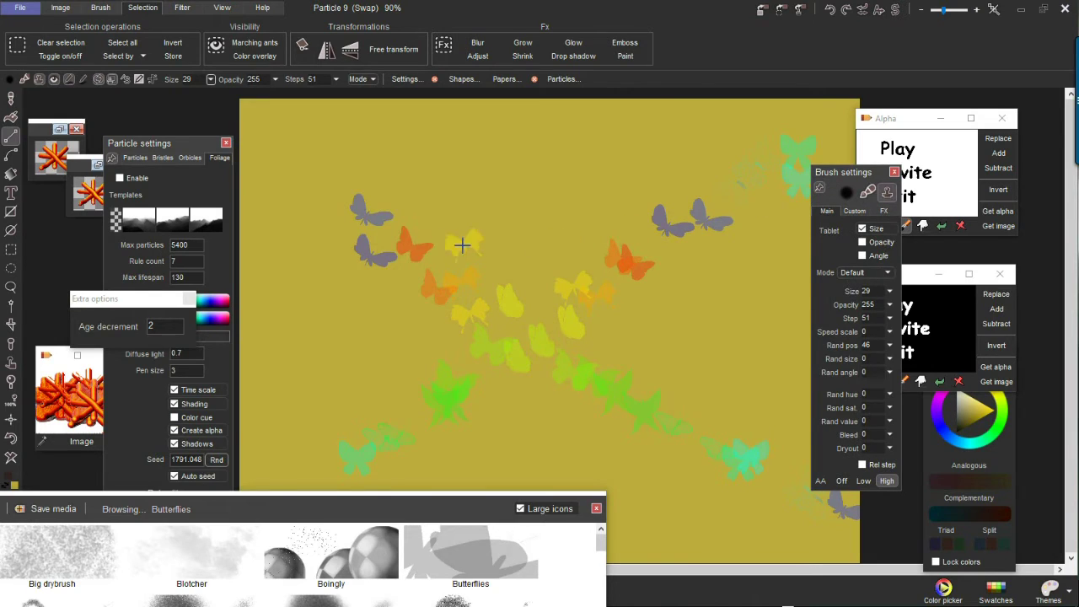
- Plot an open, winding B-spline with the curve tool across the canvas and stroke it with the Butterflies brush
{"action": "left_click", "coordinate": [11, 154]}
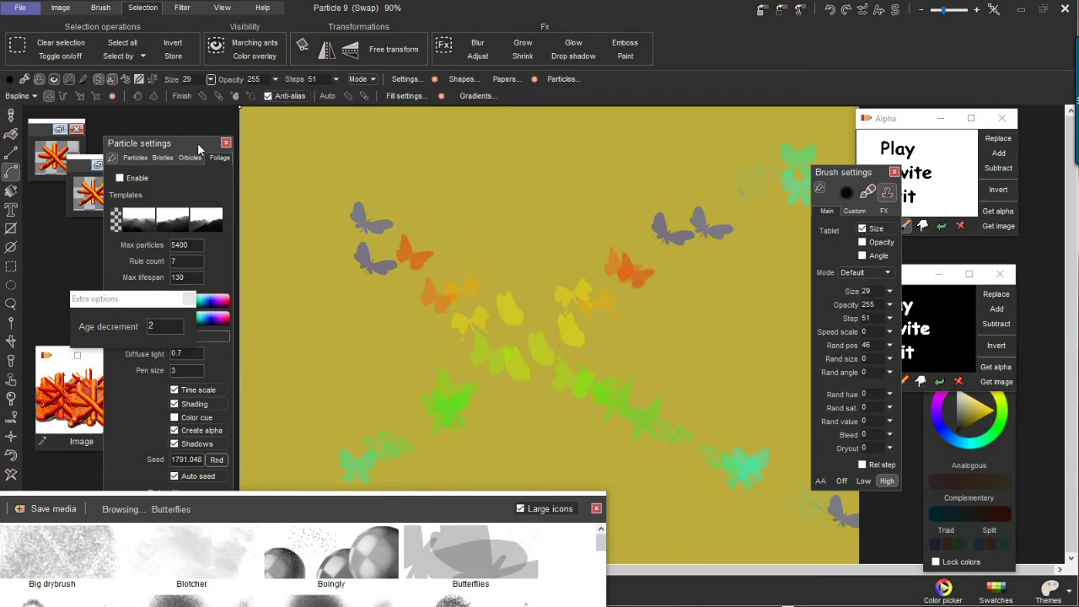
{"action": "left_click", "coordinate": [320, 143]}
{"action": "left_click", "coordinate": [487, 132]}
{"action": "left_click", "coordinate": [516, 217]}
{"action": "left_click", "coordinate": [428, 327]}
{"action": "left_click", "coordinate": [568, 457]}
{"action": "left_click", "coordinate": [732, 438]}
{"action": "left_click", "coordinate": [742, 295]}
{"action": "left_click", "coordinate": [685, 186]}
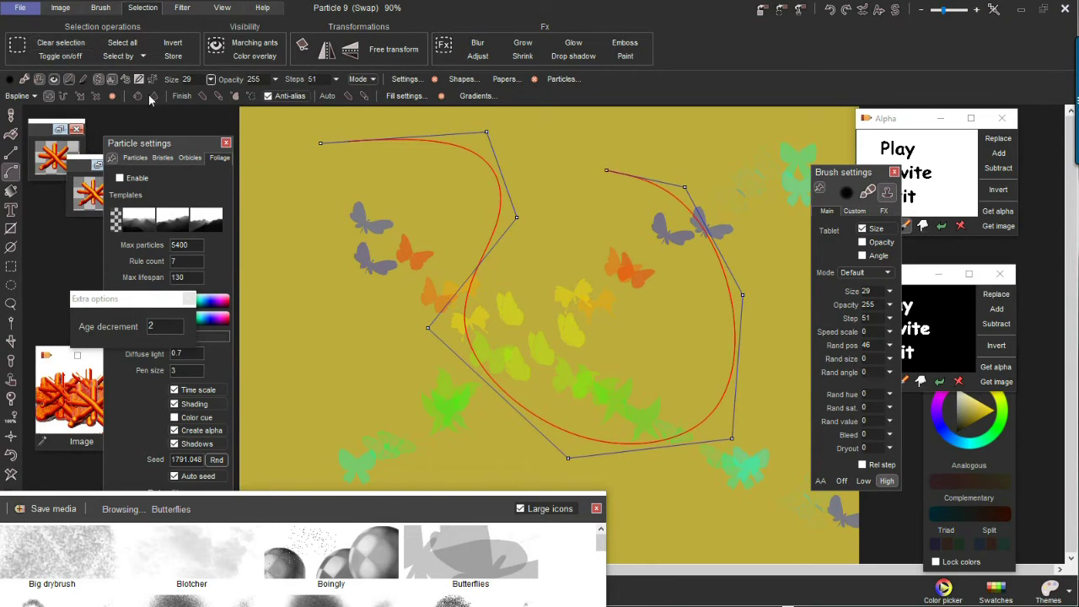
{"action": "left_click", "coordinate": [201, 98]}
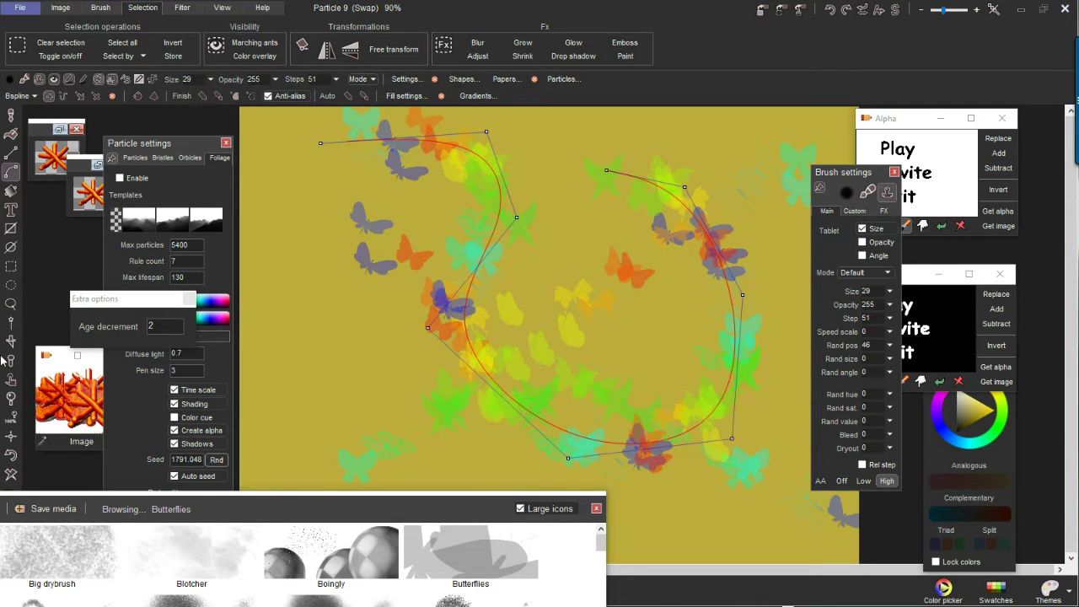
- Clear the canvas and reposition the curve's middle control points to form a wider, wavier path
{"action": "left_click", "coordinate": [11, 475]}
{"action": "left_click_drag", "start_coordinate": [516, 216], "coordinate": [301, 268]}
{"action": "left_click_drag", "start_coordinate": [427, 329], "coordinate": [347, 454]}
{"action": "left_click_drag", "start_coordinate": [568, 458], "coordinate": [536, 312]}
{"action": "left_click_drag", "start_coordinate": [732, 438], "coordinate": [651, 513]}
{"action": "left_click_drag", "start_coordinate": [742, 295], "coordinate": [767, 391]}
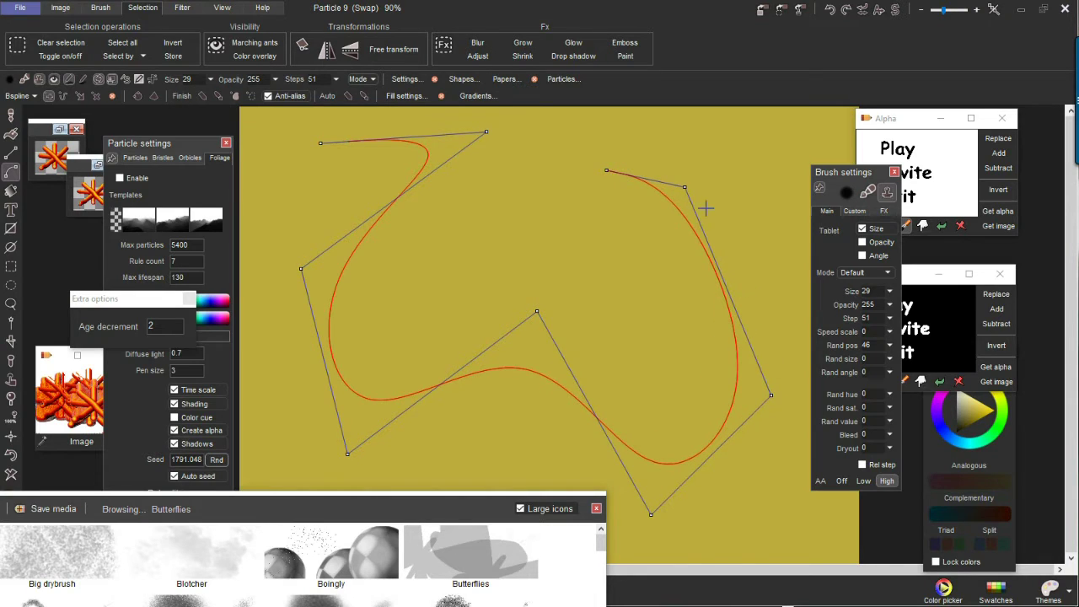
- Move the remaining control points to shape the curve into a closed loop and stroke it with the Butterflies brush
{"action": "left_click_drag", "start_coordinate": [684, 186], "coordinate": [804, 149]}
{"action": "left_click_drag", "start_coordinate": [605, 169], "coordinate": [562, 222]}
{"action": "left_click_drag", "start_coordinate": [320, 143], "coordinate": [580, 150]}
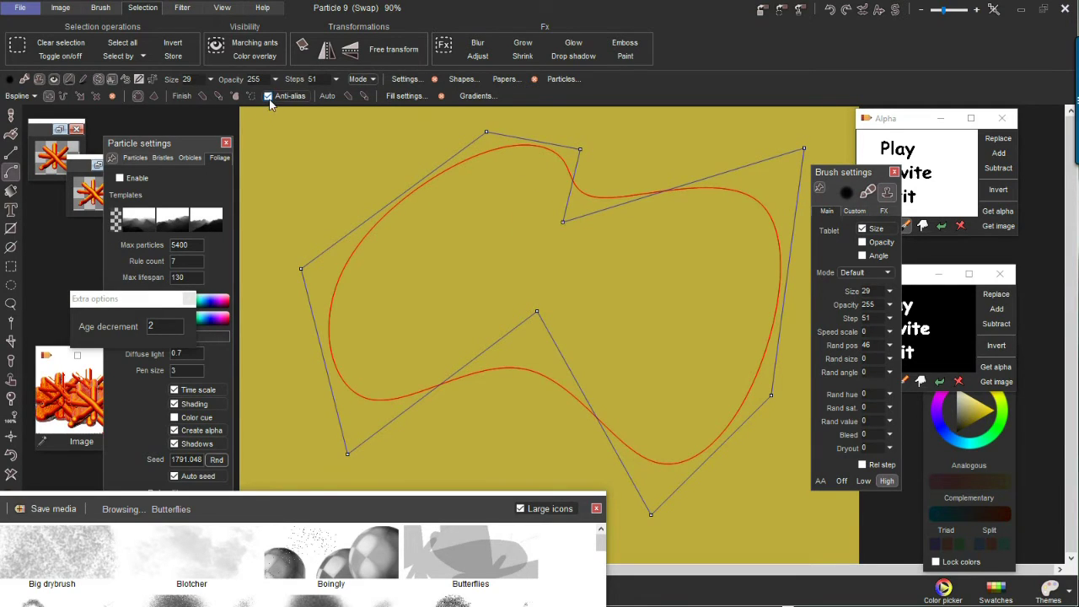
{"action": "left_click", "coordinate": [202, 96]}
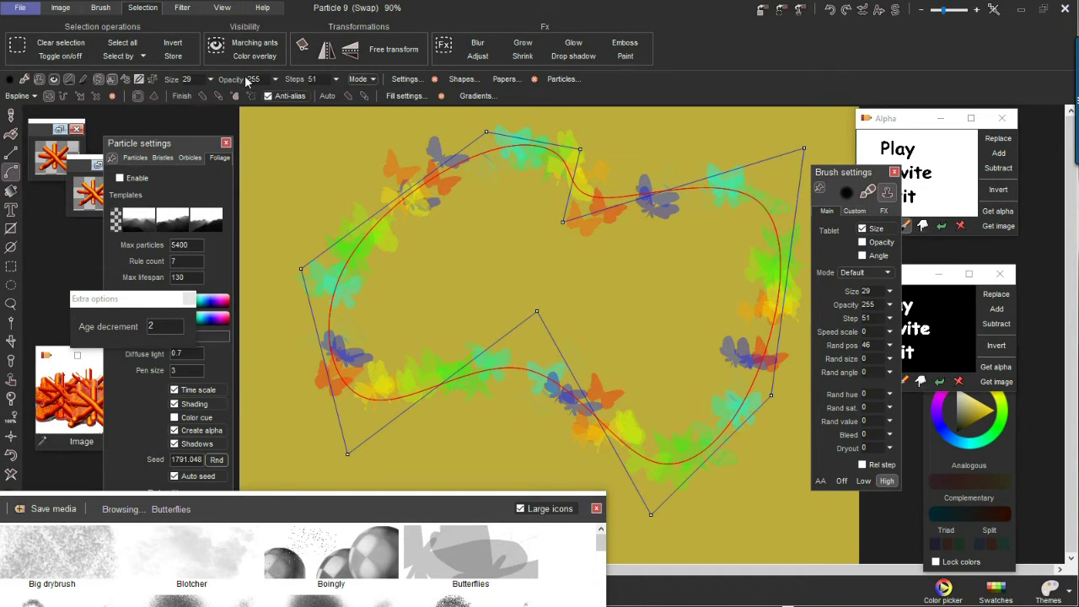
{"action": "left_click", "coordinate": [372, 81]}
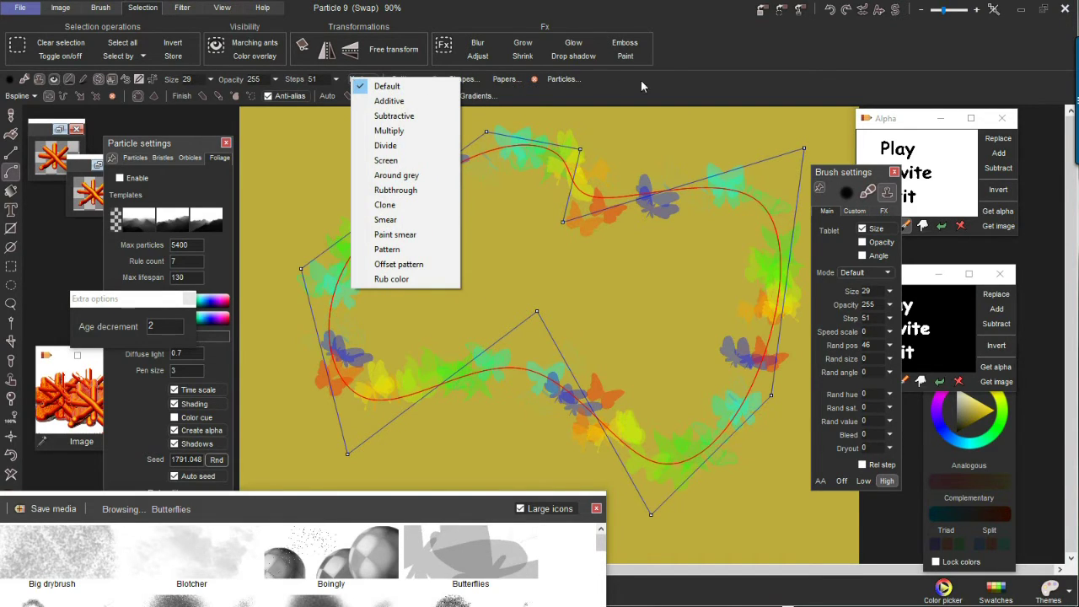
{"action": "left_click", "coordinate": [678, 83]}
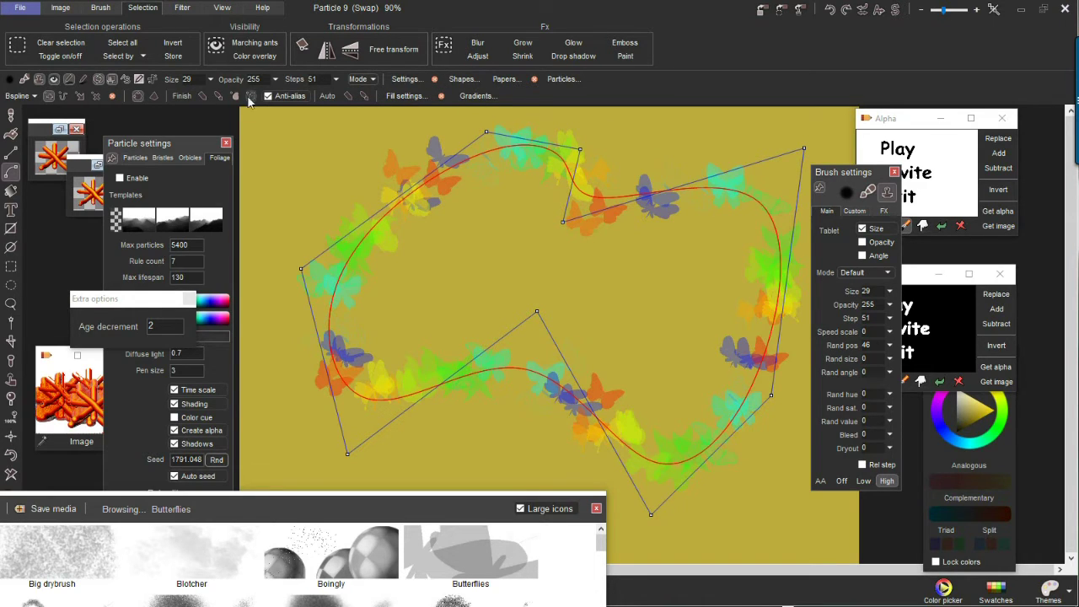
- Pull two new control points inward on the closed B-spline, clear the painted butterflies and move the curve's upper point outward
{"action": "left_click_drag", "start_coordinate": [392, 193], "coordinate": [494, 268]}
{"action": "left_click_drag", "start_coordinate": [782, 316], "coordinate": [612, 314]}
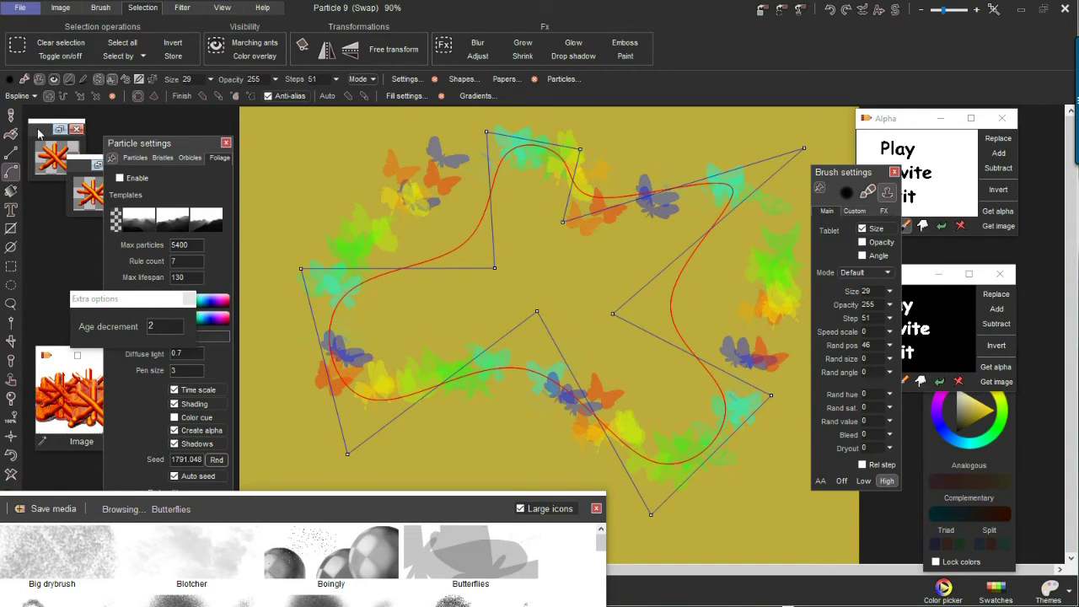
{"action": "left_click", "coordinate": [12, 475]}
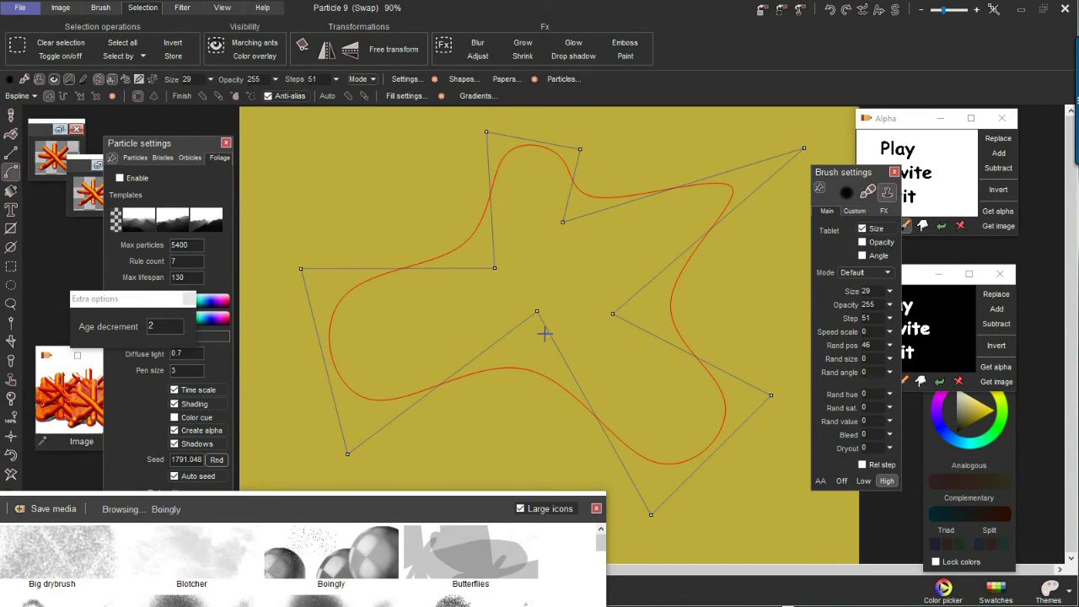
{"action": "left_click_drag", "start_coordinate": [487, 133], "coordinate": [394, 141]}
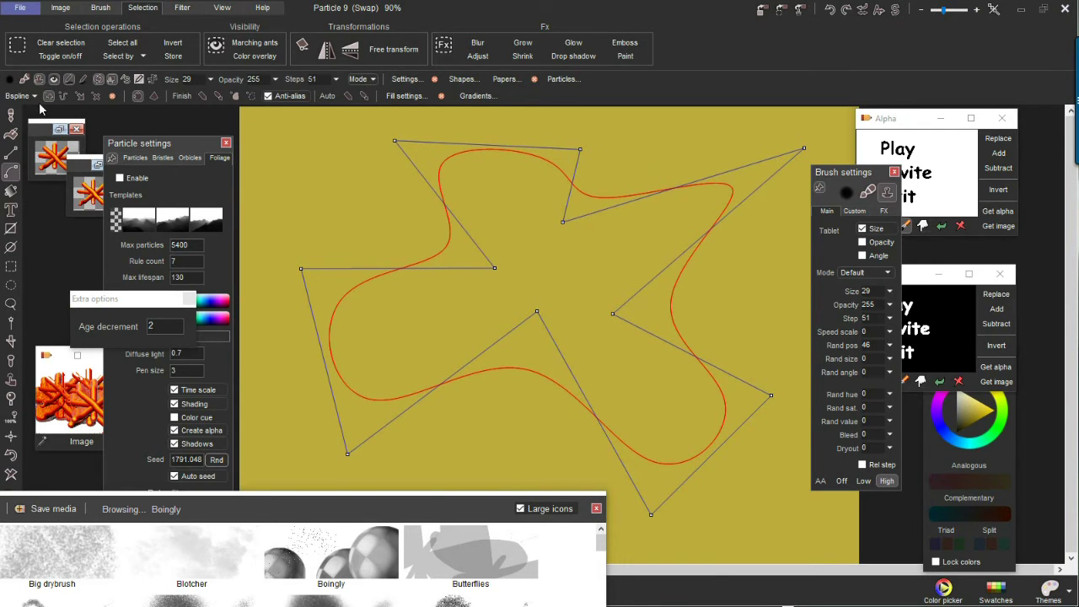
- Paint a diagonal freehand trail of butterflies from the canvas's upper-left area to its lower-right area
{"action": "left_click", "coordinate": [10, 115]}
{"action": "mouse_move", "coordinate": [303, 198]}
{"action": "left_mouse_down"}
{"action": "mouse_move", "coordinate": [501, 258]}
{"action": "mouse_move", "coordinate": [770, 450]}
{"action": "left_mouse_up"}
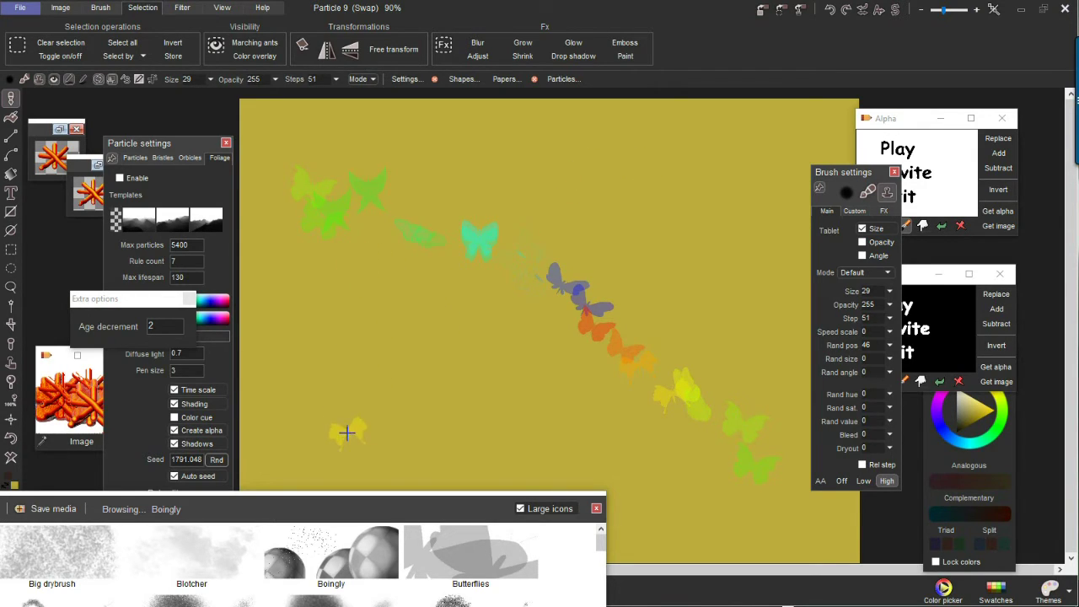
- Choose a dark, furry bristle brush from the media browser and paint winding freehand strokes, setting the opacity to 255 for the last one
{"action": "left_click_drag", "start_coordinate": [236, 501], "coordinate": [330, 140]}
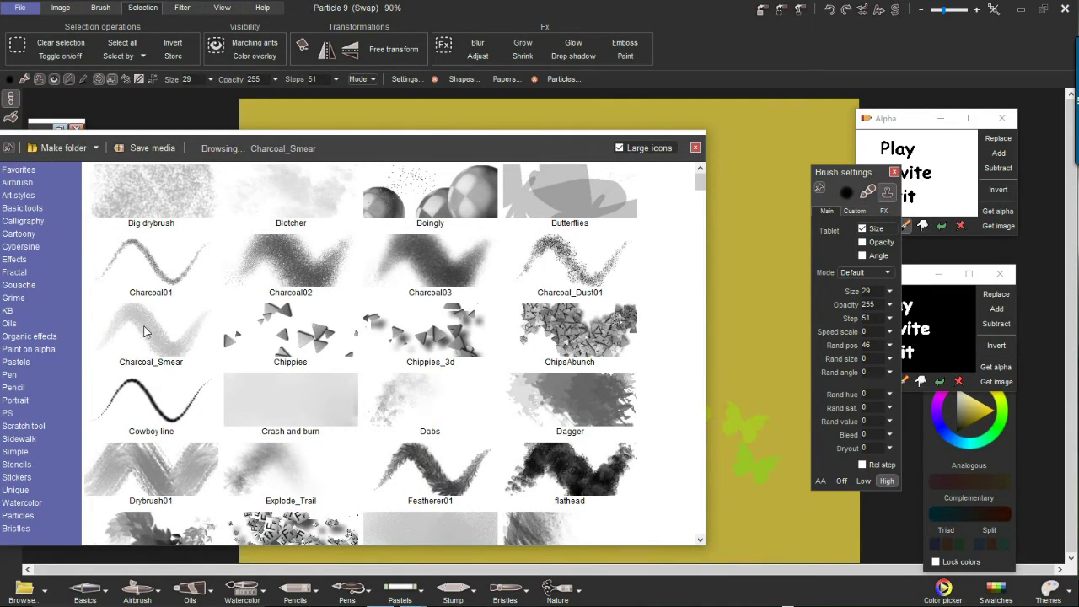
{"action": "left_click", "coordinate": [557, 205]}
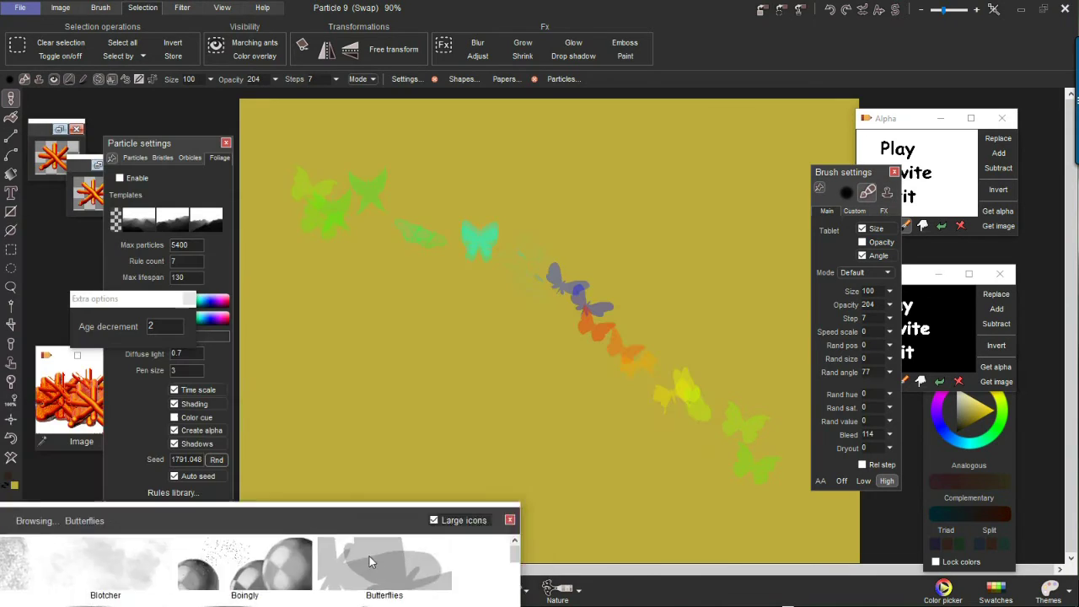
{"action": "mouse_move", "coordinate": [461, 414]}
{"action": "left_mouse_down"}
{"action": "mouse_move", "coordinate": [621, 127]}
{"action": "mouse_move", "coordinate": [445, 152]}
{"action": "left_mouse_up"}
{"action": "mouse_move", "coordinate": [329, 283]}
{"action": "left_mouse_down"}
{"action": "mouse_move", "coordinate": [419, 455]}
{"action": "mouse_move", "coordinate": [550, 344]}
{"action": "left_mouse_up"}
{"action": "mouse_move", "coordinate": [377, 229]}
{"action": "left_mouse_down"}
{"action": "mouse_move", "coordinate": [455, 299]}
{"action": "mouse_move", "coordinate": [699, 462]}
{"action": "mouse_move", "coordinate": [718, 441]}
{"action": "left_mouse_up"}
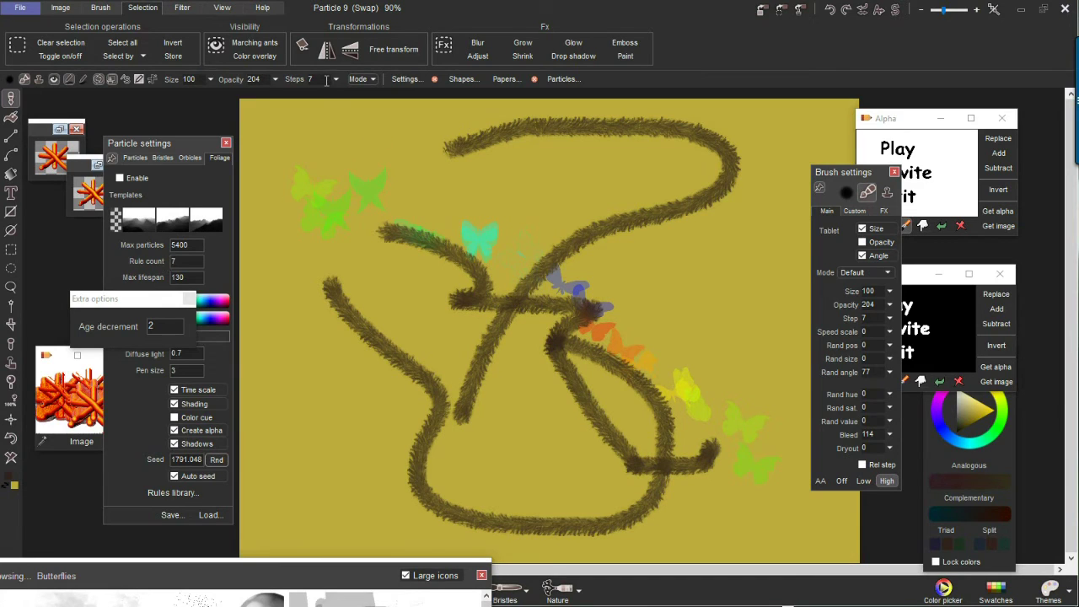
{"action": "mouse_move", "coordinate": [279, 84]}
{"action": "left_mouse_down"}
{"action": "mouse_move", "coordinate": [267, 97]}
{"action": "mouse_move", "coordinate": [292, 88]}
{"action": "left_mouse_up"}
{"action": "mouse_move", "coordinate": [373, 179]}
{"action": "left_mouse_down"}
{"action": "mouse_move", "coordinate": [491, 248]}
{"action": "mouse_move", "coordinate": [634, 385]}
{"action": "left_mouse_up"}
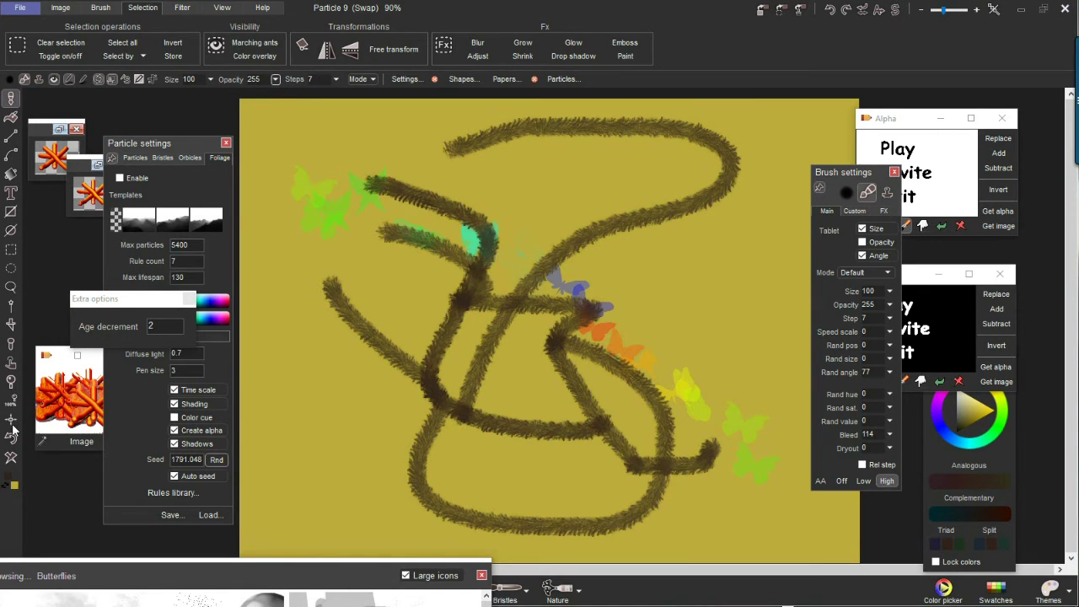
- Clear the canvas and extend the existing B-spline as an open path with four more control points
{"action": "left_click", "coordinate": [11, 456]}
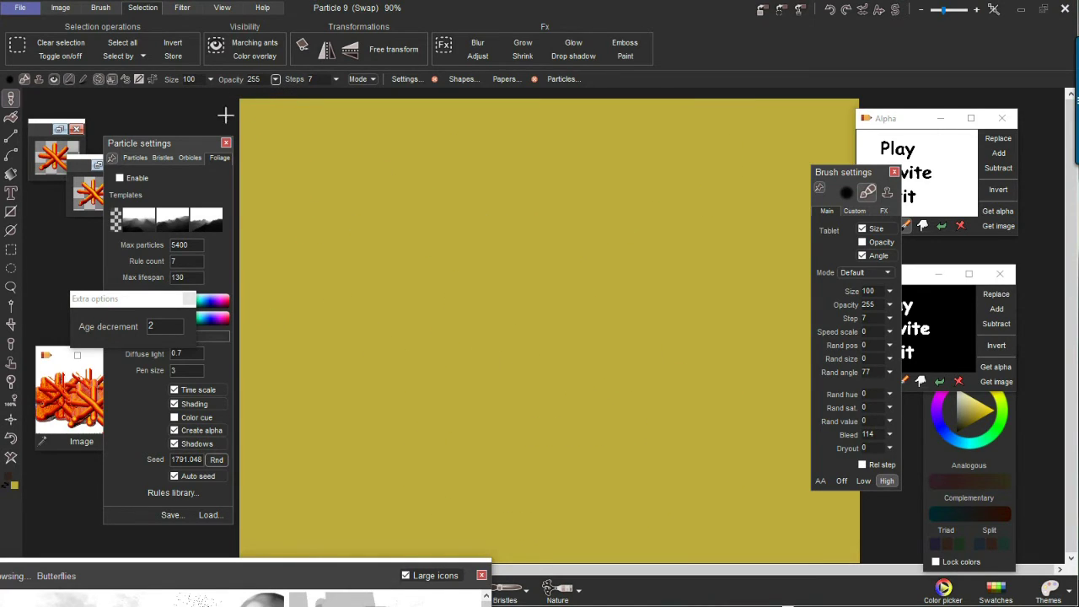
{"action": "left_click", "coordinate": [10, 158]}
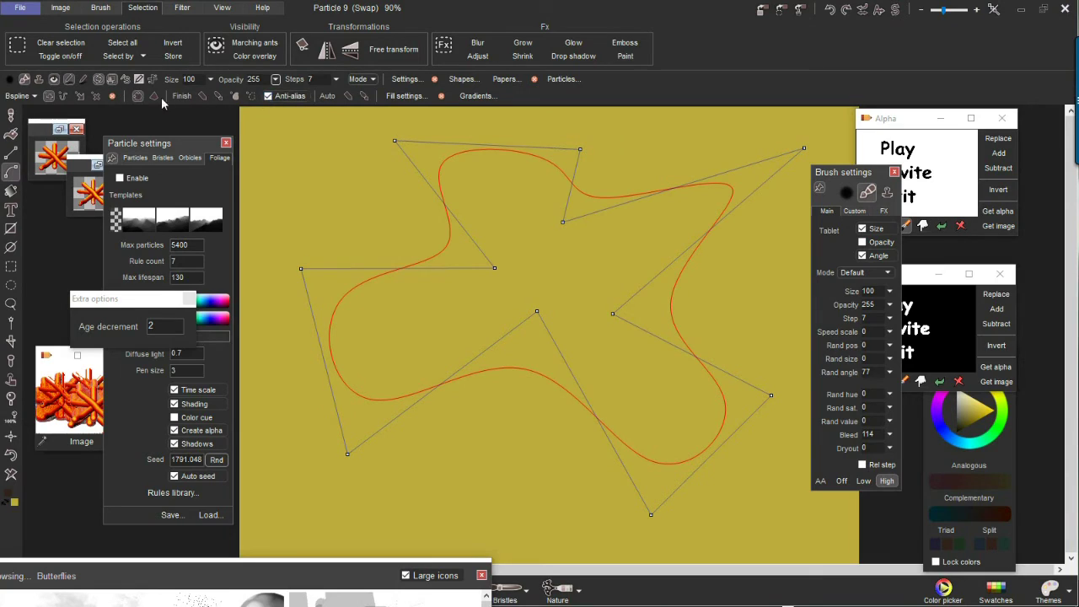
{"action": "left_click", "coordinate": [48, 96]}
{"action": "left_click", "coordinate": [386, 163]}
{"action": "left_click", "coordinate": [314, 206]}
{"action": "left_click", "coordinate": [396, 290]}
{"action": "left_click", "coordinate": [480, 358]}
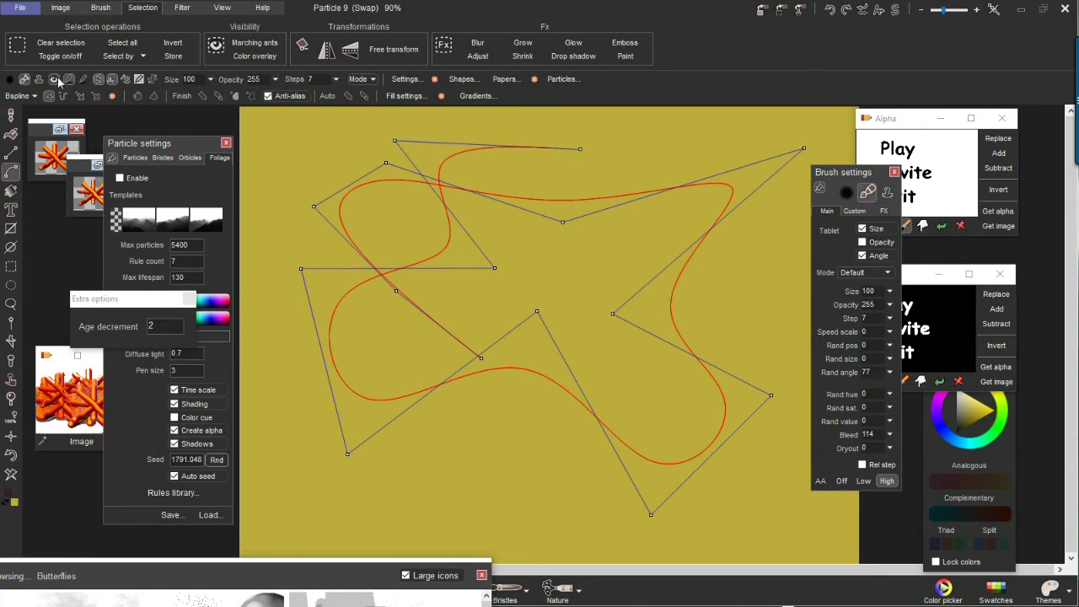
- Delete the B-spline and sketch a series of freehand curve paths, finishing with an inward spiral
{"action": "left_click", "coordinate": [114, 97]}
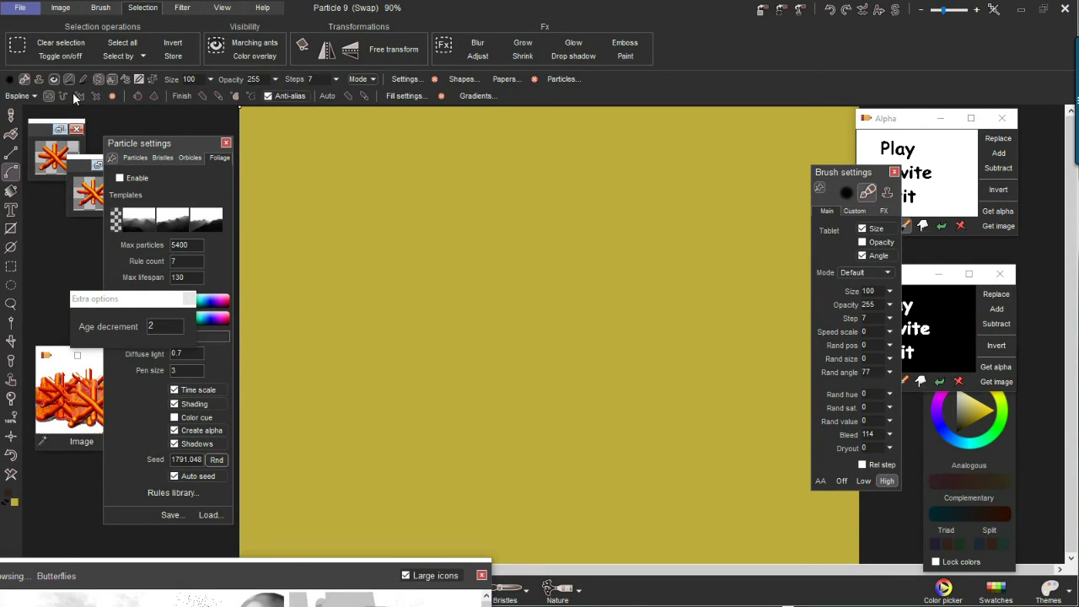
{"action": "mouse_move", "coordinate": [313, 216]}
{"action": "left_mouse_down"}
{"action": "mouse_move", "coordinate": [375, 196]}
{"action": "mouse_move", "coordinate": [578, 426]}
{"action": "mouse_move", "coordinate": [716, 396]}
{"action": "left_mouse_up"}
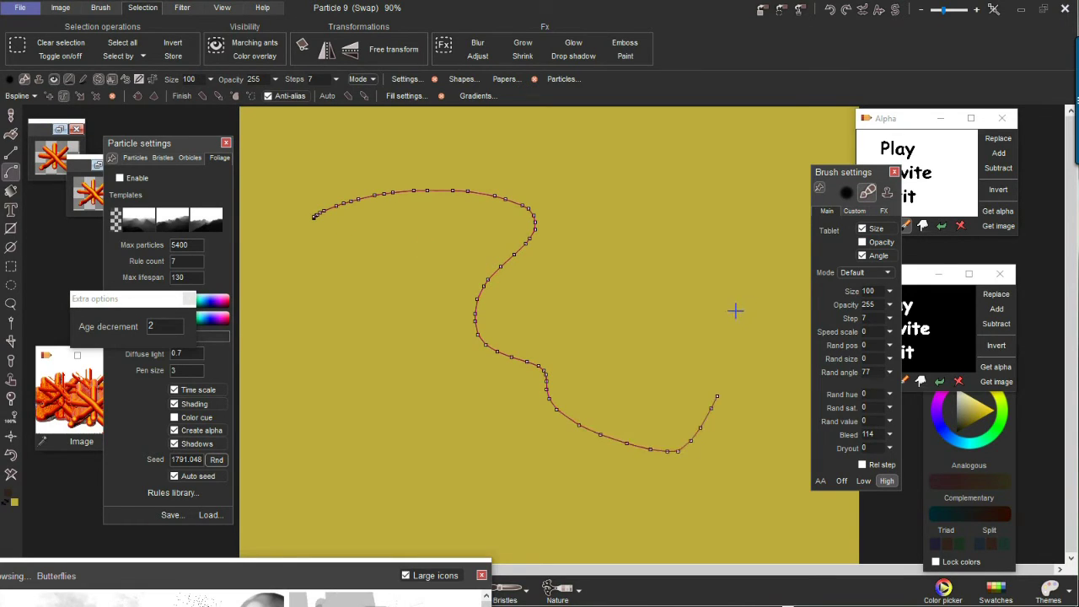
{"action": "left_click_drag", "start_coordinate": [503, 265], "coordinate": [385, 245]}
{"action": "left_click_drag", "start_coordinate": [562, 306], "coordinate": [396, 431]}
{"action": "mouse_move", "coordinate": [360, 278]}
{"action": "left_mouse_down"}
{"action": "mouse_move", "coordinate": [407, 183]}
{"action": "mouse_move", "coordinate": [612, 282]}
{"action": "mouse_move", "coordinate": [675, 288]}
{"action": "left_mouse_up"}
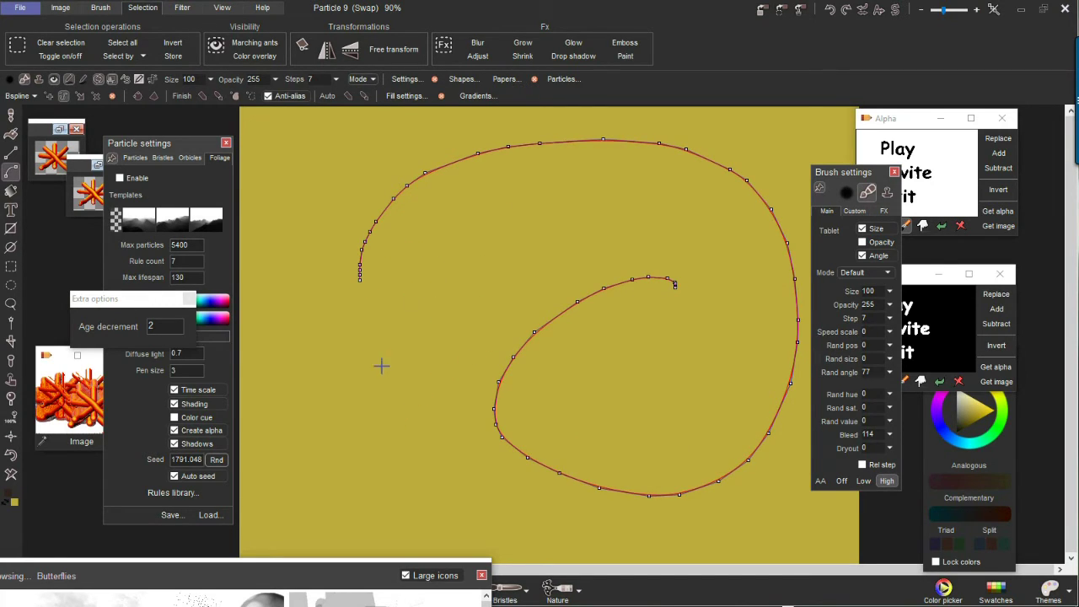
{"action": "mouse_move", "coordinate": [363, 345]}
{"action": "left_mouse_down"}
{"action": "mouse_move", "coordinate": [584, 421]}
{"action": "mouse_move", "coordinate": [551, 239]}
{"action": "left_mouse_up"}
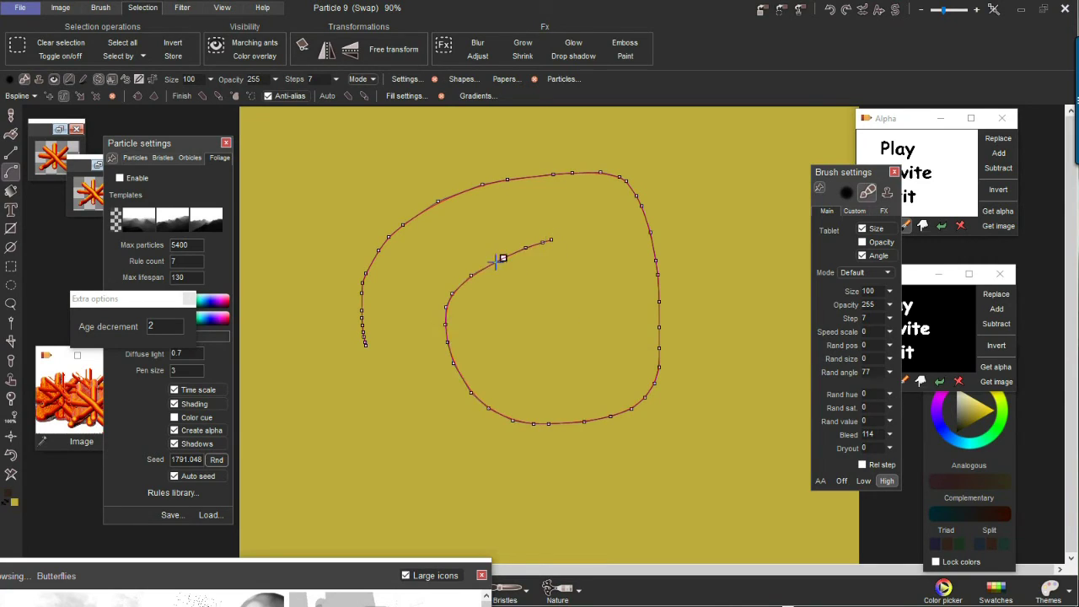
- Try a uniform-width brush stroke along the spiral path, remove it and paint the path with a brush that changes size
{"action": "scroll", "coordinate": [481, 277], "scroll_direction": "up", "scroll_amount": 3}
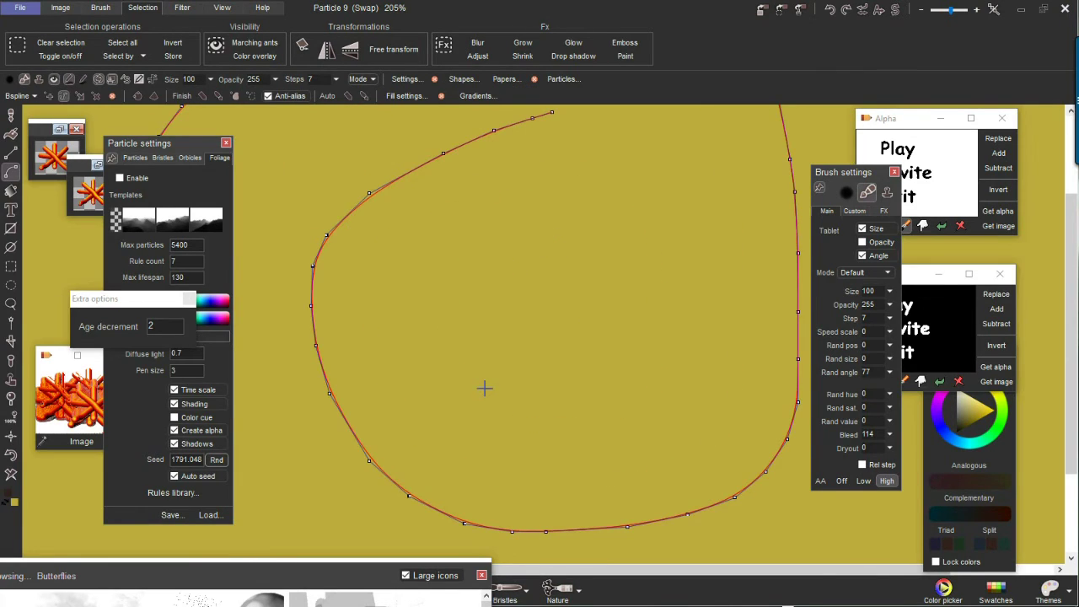
{"action": "scroll", "coordinate": [485, 386], "scroll_direction": "down", "scroll_amount": 5}
{"action": "scroll", "coordinate": [485, 387], "scroll_direction": "up", "scroll_amount": 1}
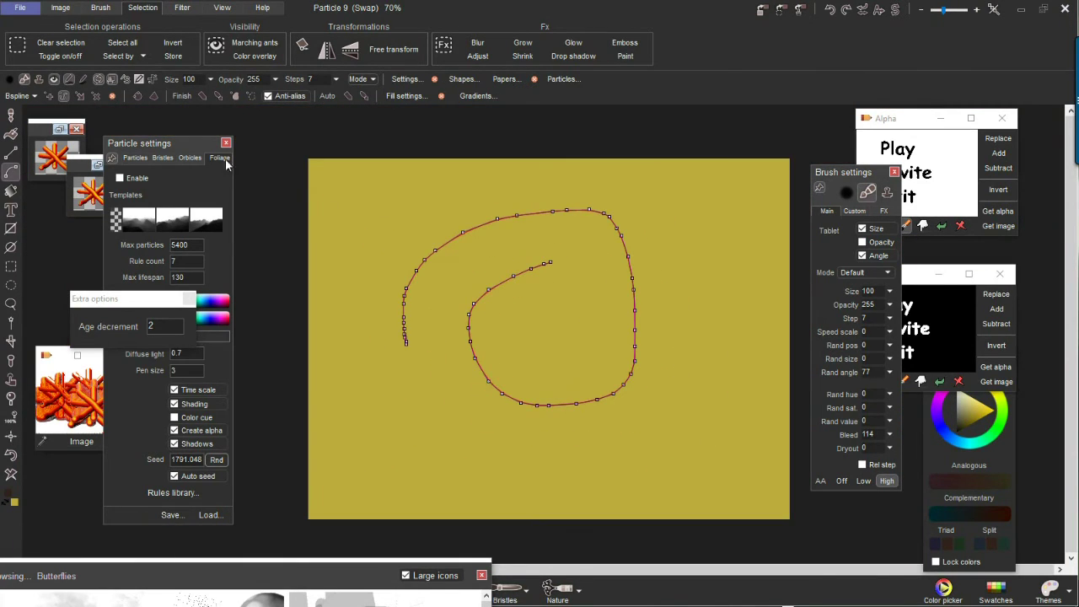
{"action": "left_click", "coordinate": [205, 96]}
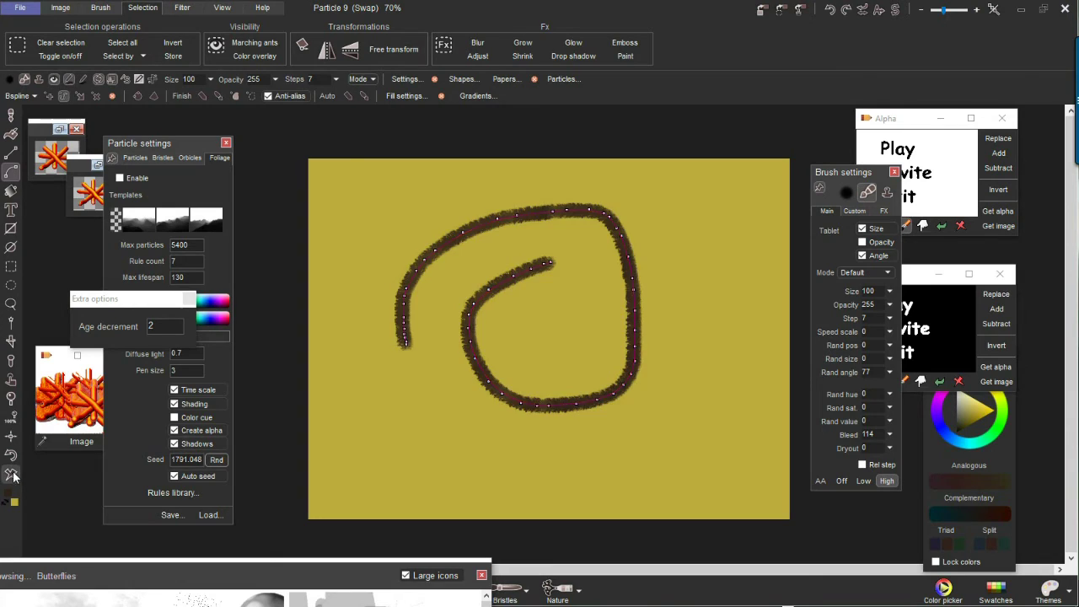
{"action": "key", "text": "ctrl+z"}
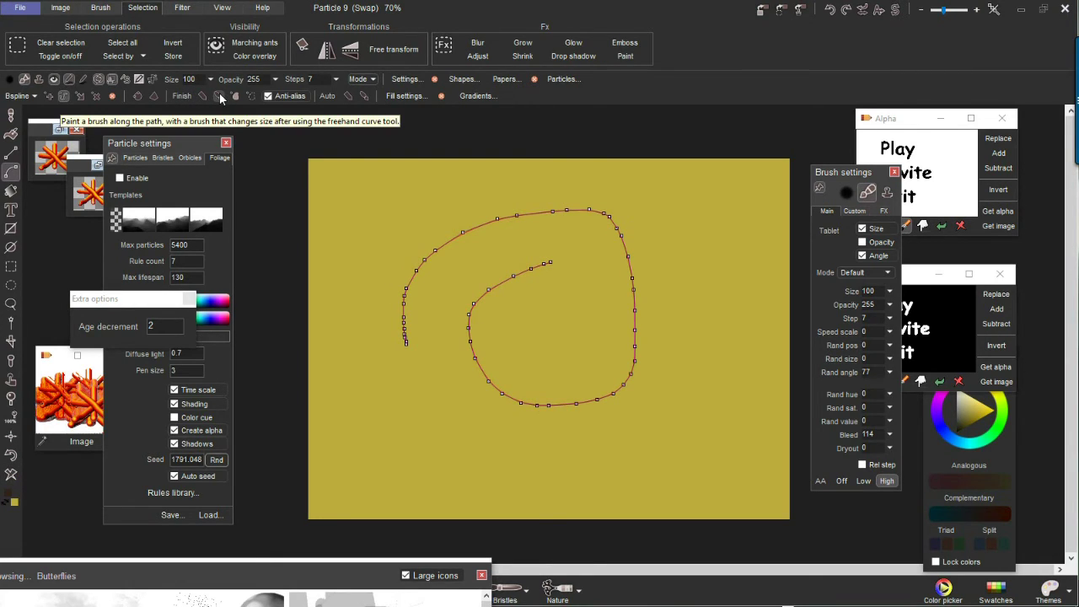
{"action": "left_click", "coordinate": [220, 92]}
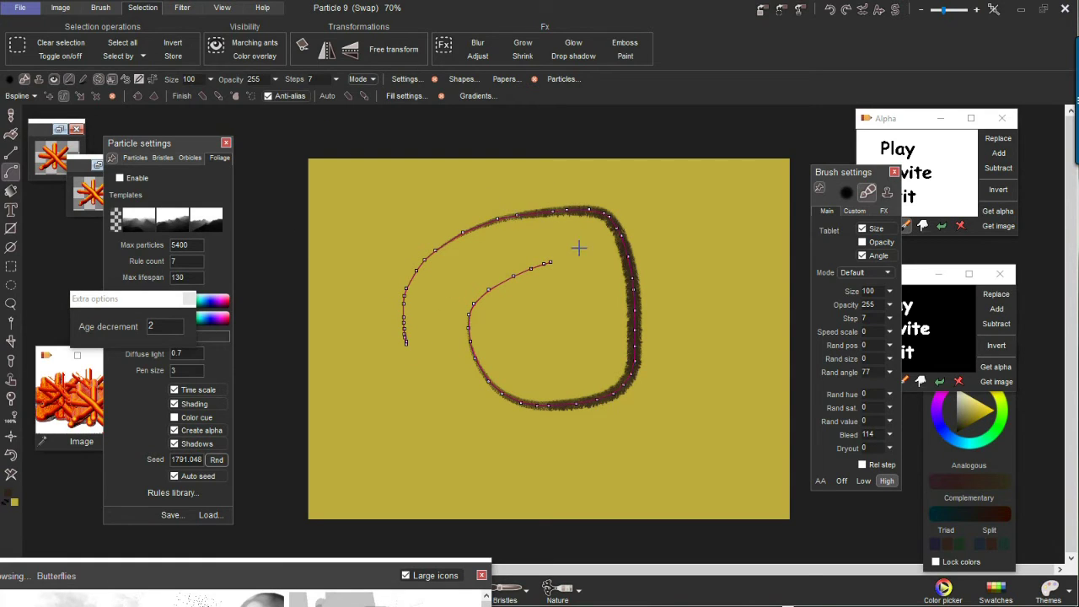
- Clear the spiral painting and draw more freehand curves, using automatic uniform-width painting for the one running diagonally down the canvas
{"action": "left_click_drag", "start_coordinate": [359, 201], "coordinate": [748, 426]}
{"action": "mouse_move", "coordinate": [734, 232]}
{"action": "left_mouse_down"}
{"action": "mouse_move", "coordinate": [511, 288]}
{"action": "mouse_move", "coordinate": [474, 379]}
{"action": "left_mouse_up"}
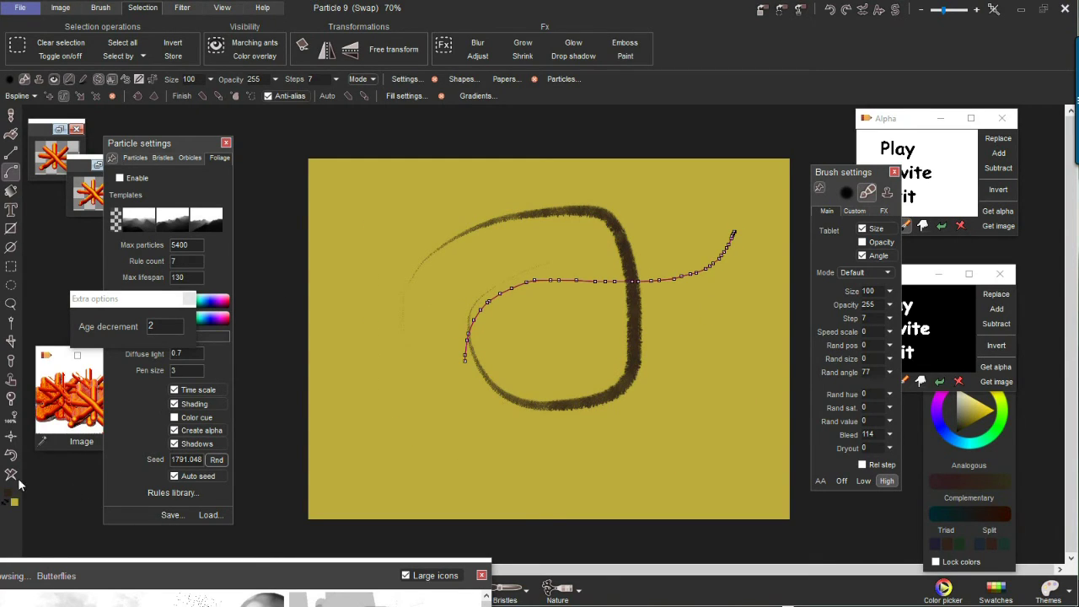
{"action": "left_click", "coordinate": [11, 475]}
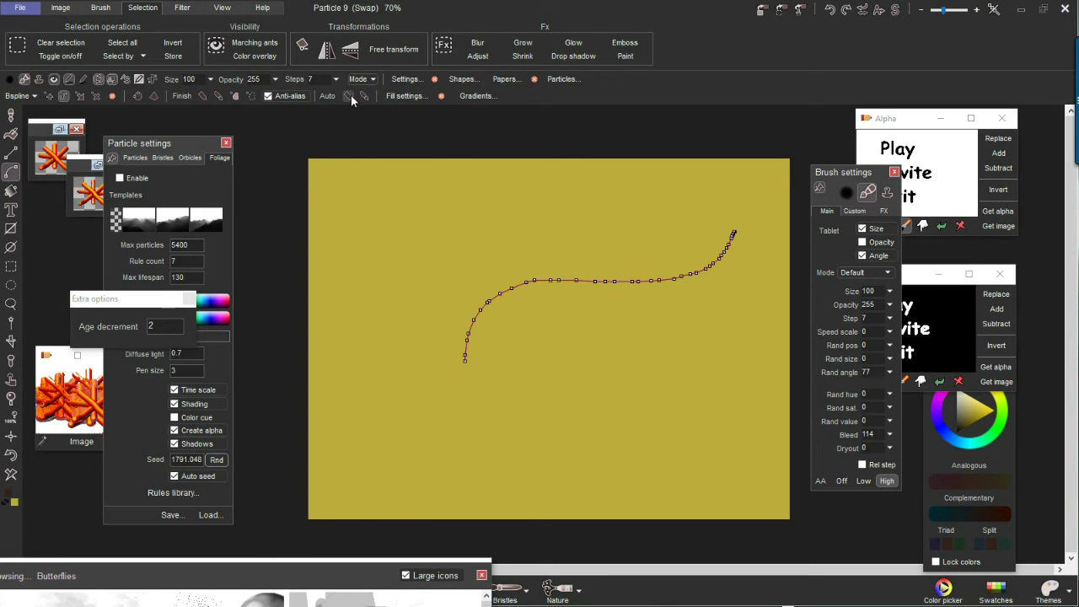
{"action": "left_click_drag", "start_coordinate": [352, 198], "coordinate": [686, 374]}
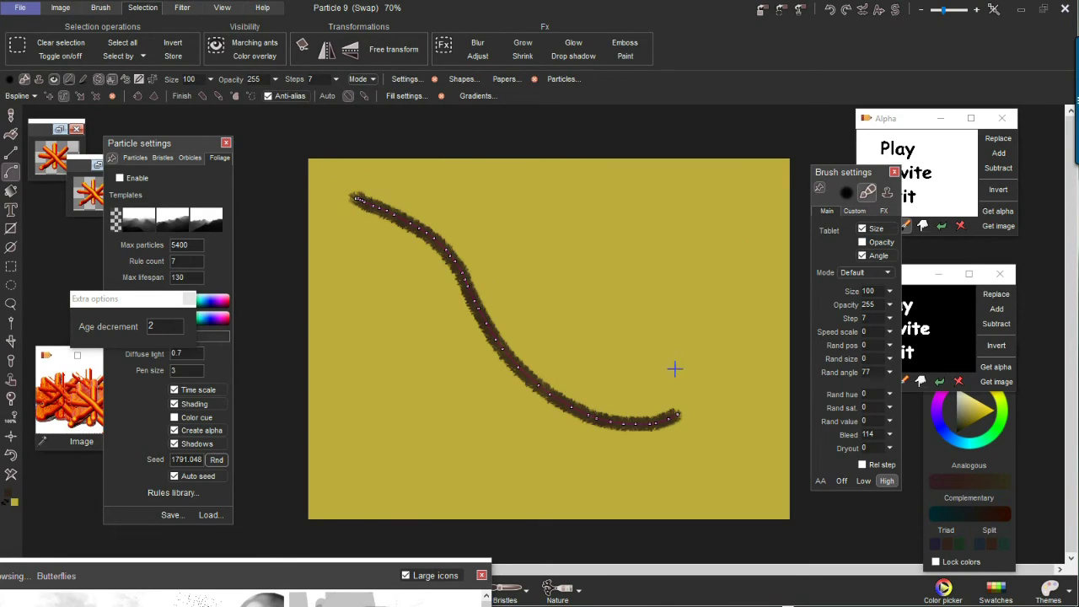
- Switch automatic painting to the size-changing brush and draw five tapered curves across the canvas
{"action": "left_click", "coordinate": [364, 96]}
{"action": "left_click_drag", "start_coordinate": [415, 192], "coordinate": [708, 325]}
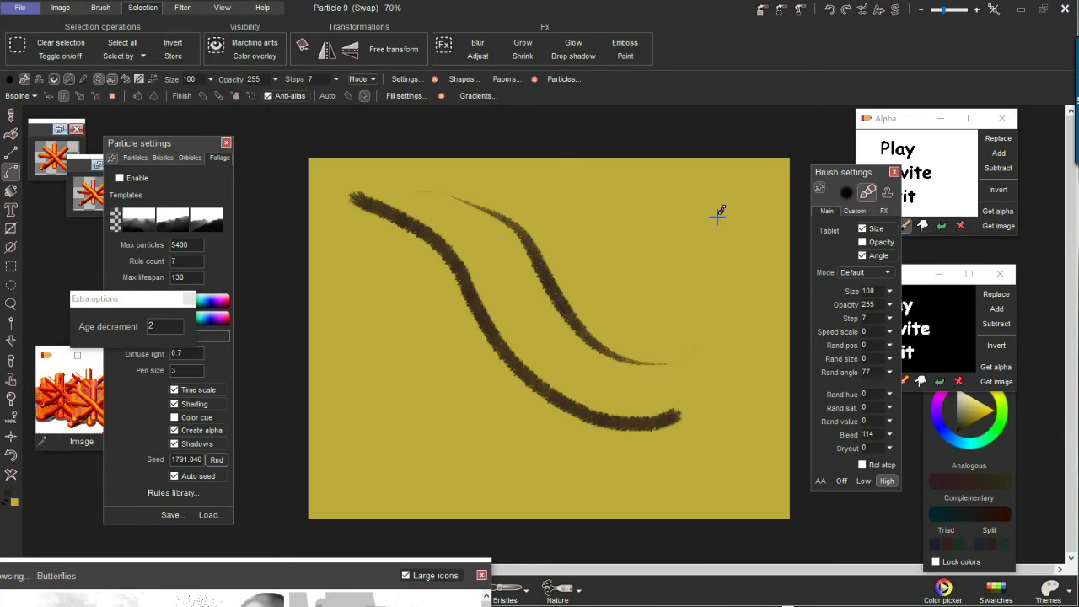
{"action": "left_click_drag", "start_coordinate": [722, 206], "coordinate": [567, 241]}
{"action": "left_click_drag", "start_coordinate": [741, 329], "coordinate": [458, 422]}
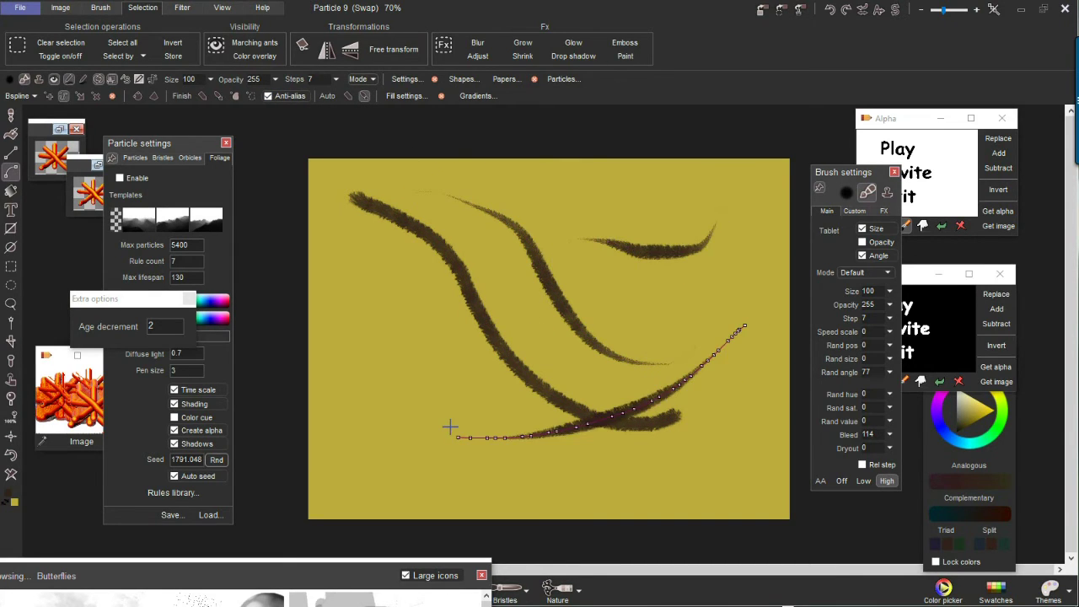
{"action": "left_click_drag", "start_coordinate": [700, 292], "coordinate": [465, 402]}
{"action": "mouse_move", "coordinate": [592, 191]}
{"action": "left_mouse_down"}
{"action": "mouse_move", "coordinate": [373, 345]}
{"action": "mouse_move", "coordinate": [393, 448]}
{"action": "left_mouse_up"}
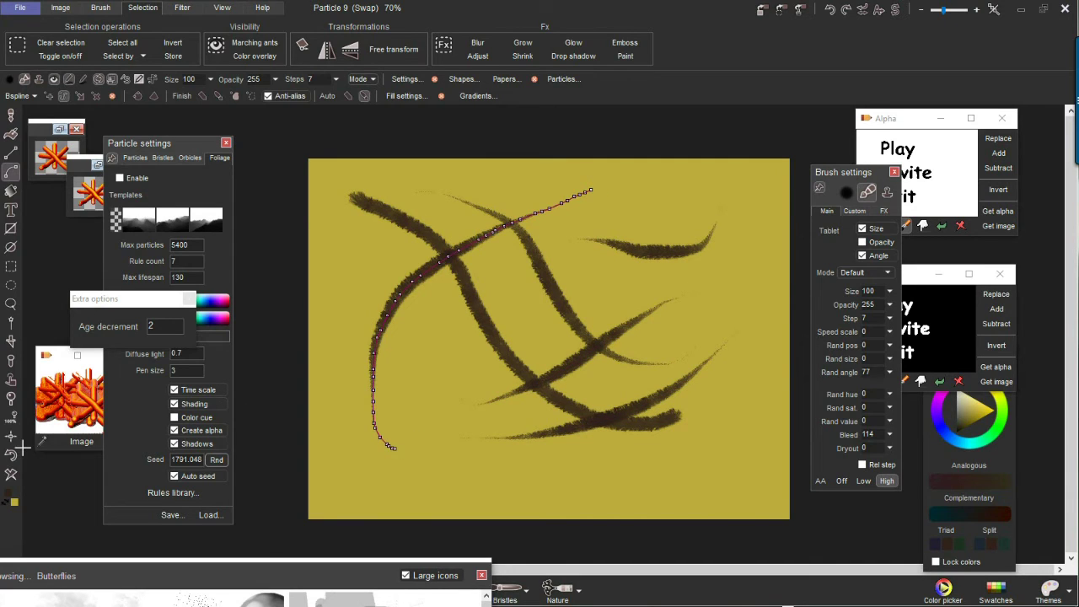
- Clear the canvas and draw five separate tapered strokes, including two long crossing curves and a short one
{"action": "left_click", "coordinate": [12, 474]}
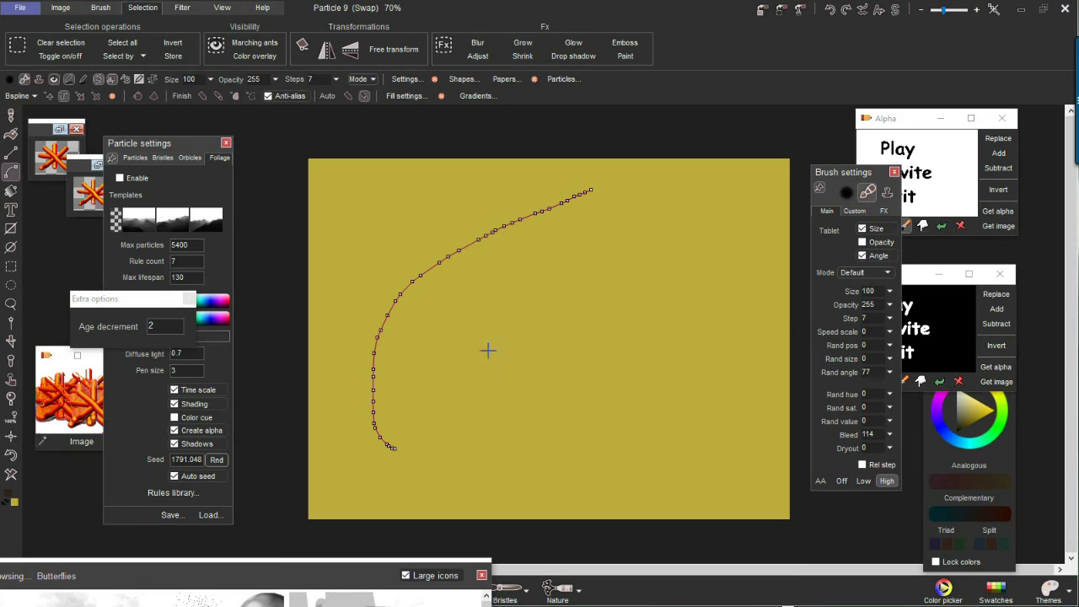
{"action": "left_click_drag", "start_coordinate": [720, 206], "coordinate": [439, 394]}
{"action": "left_click_drag", "start_coordinate": [722, 308], "coordinate": [421, 260]}
{"action": "left_click_drag", "start_coordinate": [663, 222], "coordinate": [412, 285]}
{"action": "mouse_move", "coordinate": [343, 219]}
{"action": "left_mouse_down"}
{"action": "mouse_move", "coordinate": [373, 378]}
{"action": "mouse_move", "coordinate": [442, 411]}
{"action": "left_mouse_up"}
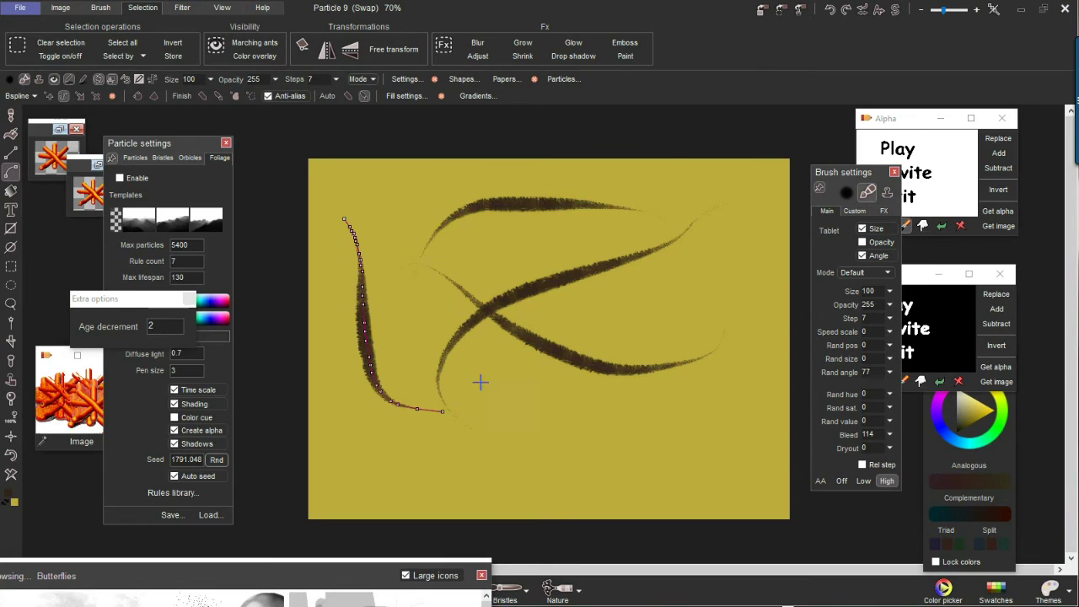
{"action": "left_click_drag", "start_coordinate": [701, 249], "coordinate": [613, 290]}
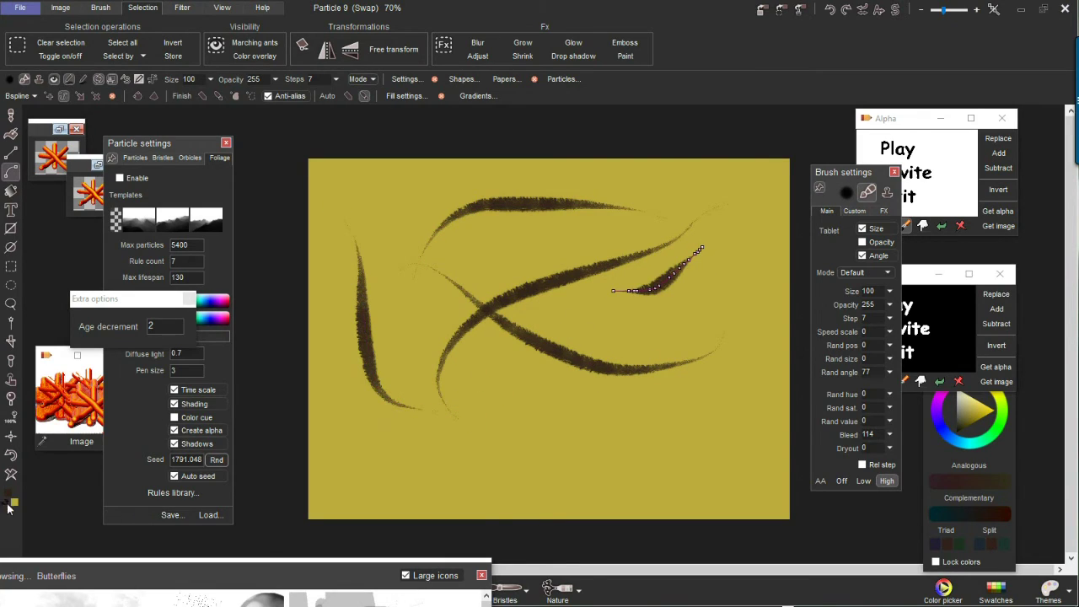
- Clear the canvas and draw a right-facing face profile with an eye in tapered strokes, adding an arrow-like outline rising from the nose bridge
{"action": "left_click", "coordinate": [11, 476]}
{"action": "mouse_move", "coordinate": [537, 199]}
{"action": "left_mouse_down"}
{"action": "mouse_move", "coordinate": [573, 199]}
{"action": "mouse_move", "coordinate": [644, 279]}
{"action": "mouse_move", "coordinate": [661, 342]}
{"action": "mouse_move", "coordinate": [570, 387]}
{"action": "mouse_move", "coordinate": [577, 418]}
{"action": "mouse_move", "coordinate": [655, 440]}
{"action": "mouse_move", "coordinate": [631, 494]}
{"action": "mouse_move", "coordinate": [542, 491]}
{"action": "left_mouse_up"}
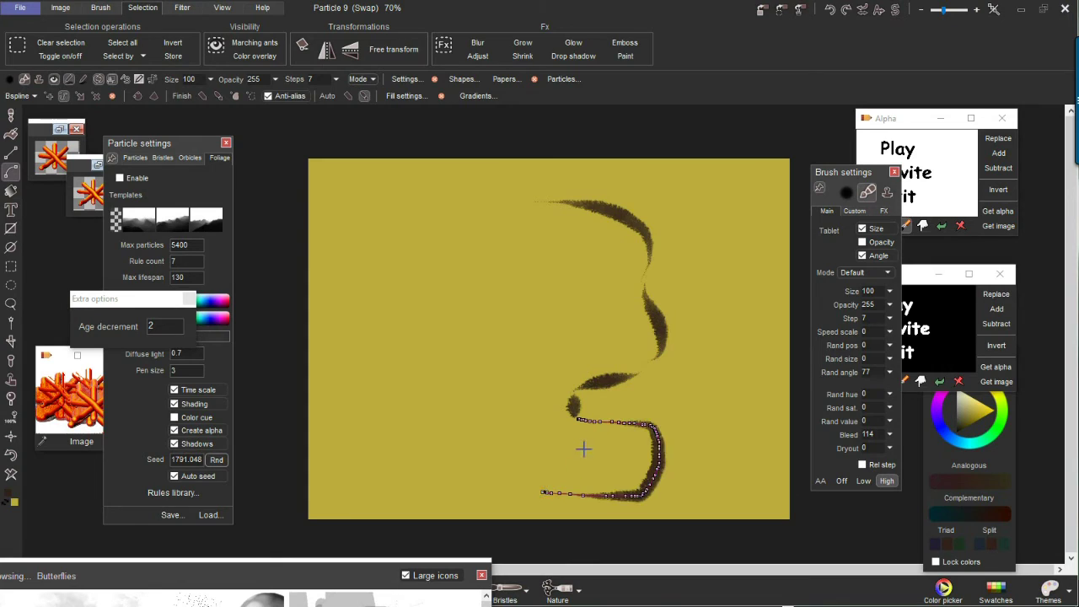
{"action": "left_click_drag", "start_coordinate": [576, 449], "coordinate": [578, 469]}
{"action": "mouse_move", "coordinate": [529, 278]}
{"action": "left_mouse_down"}
{"action": "mouse_move", "coordinate": [598, 271]}
{"action": "mouse_move", "coordinate": [581, 282]}
{"action": "left_mouse_up"}
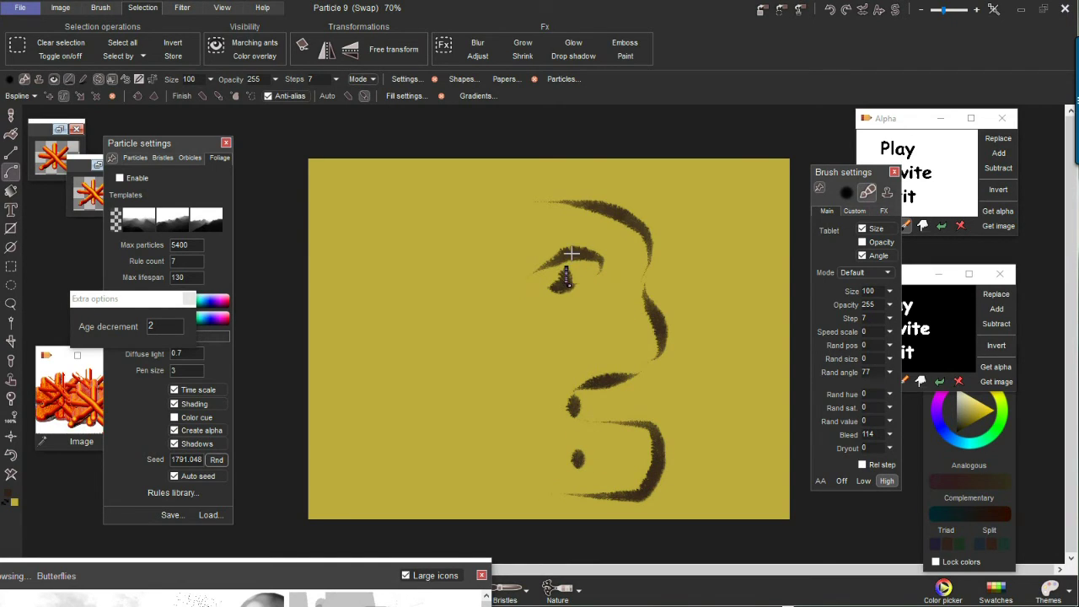
{"action": "mouse_move", "coordinate": [656, 266]}
{"action": "left_mouse_down"}
{"action": "mouse_move", "coordinate": [732, 190]}
{"action": "mouse_move", "coordinate": [788, 171]}
{"action": "mouse_move", "coordinate": [727, 247]}
{"action": "mouse_move", "coordinate": [632, 301]}
{"action": "left_mouse_up"}
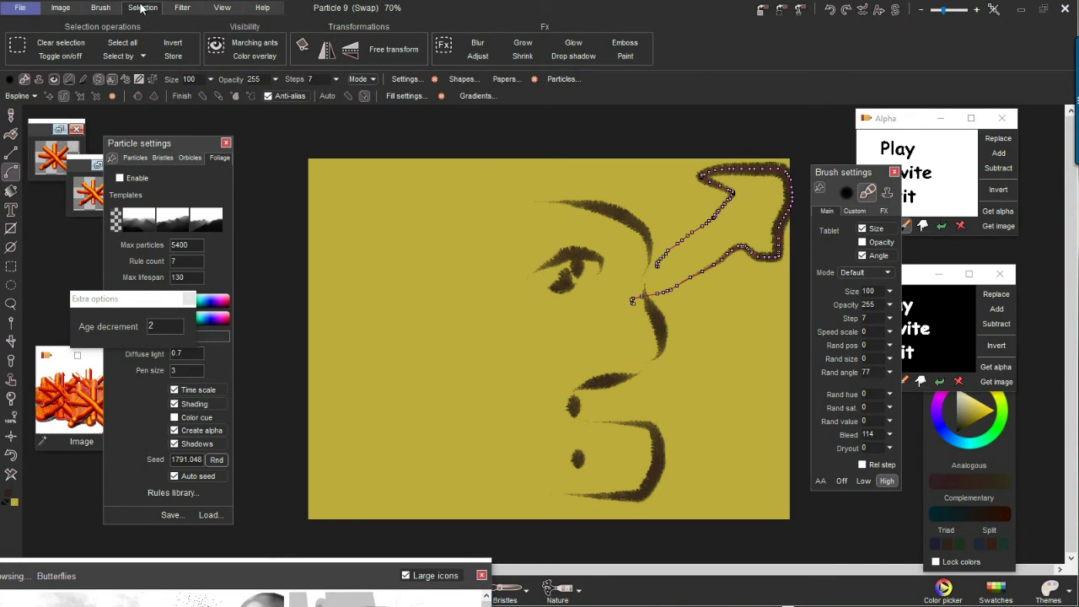
- Turn on the horizontal mirror for the face drawing and add a curved stroke below the eyes and a short arched one above
{"action": "left_click", "coordinate": [152, 78]}
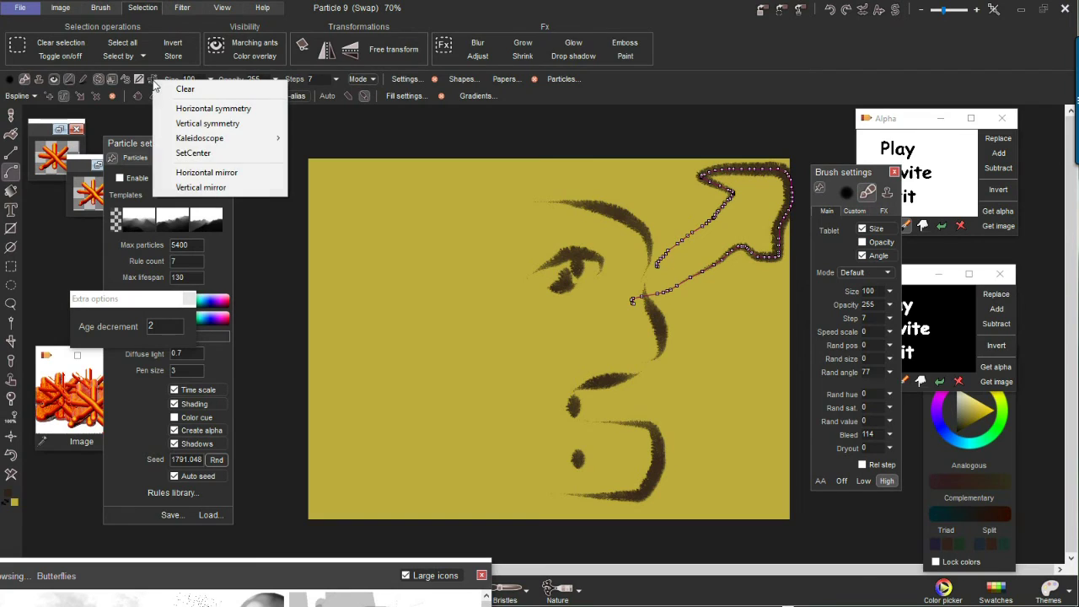
{"action": "left_click", "coordinate": [230, 174]}
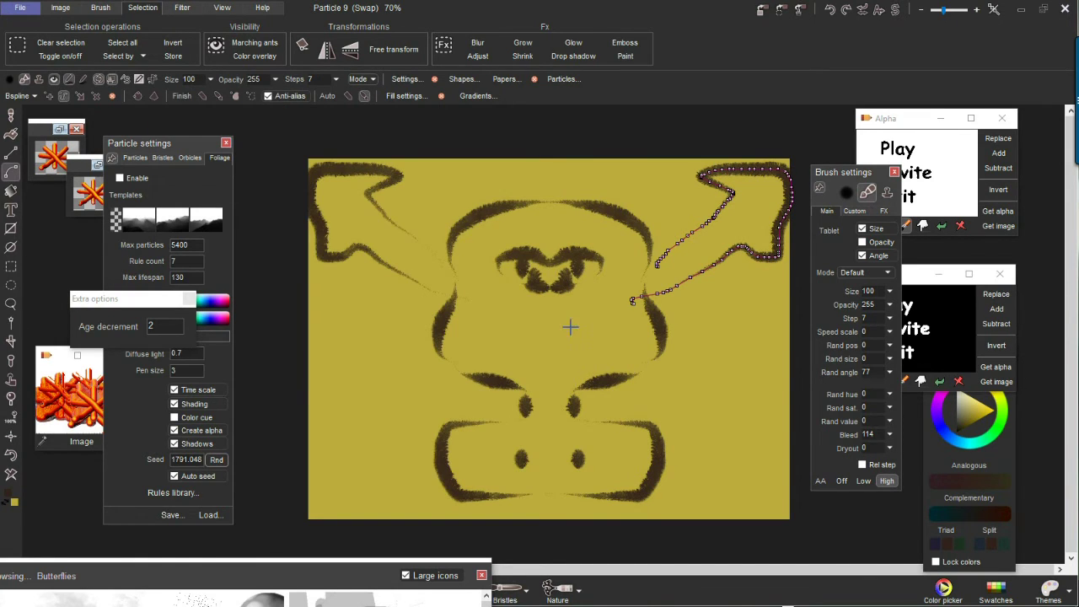
{"action": "left_click_drag", "start_coordinate": [537, 349], "coordinate": [613, 291]}
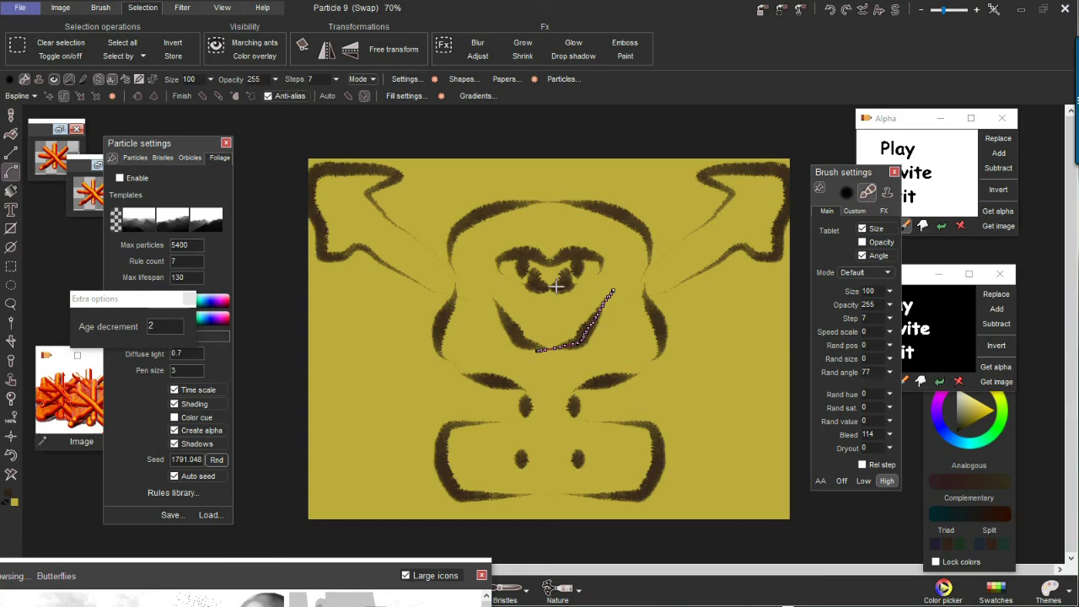
{"action": "left_click_drag", "start_coordinate": [546, 232], "coordinate": [616, 235]}
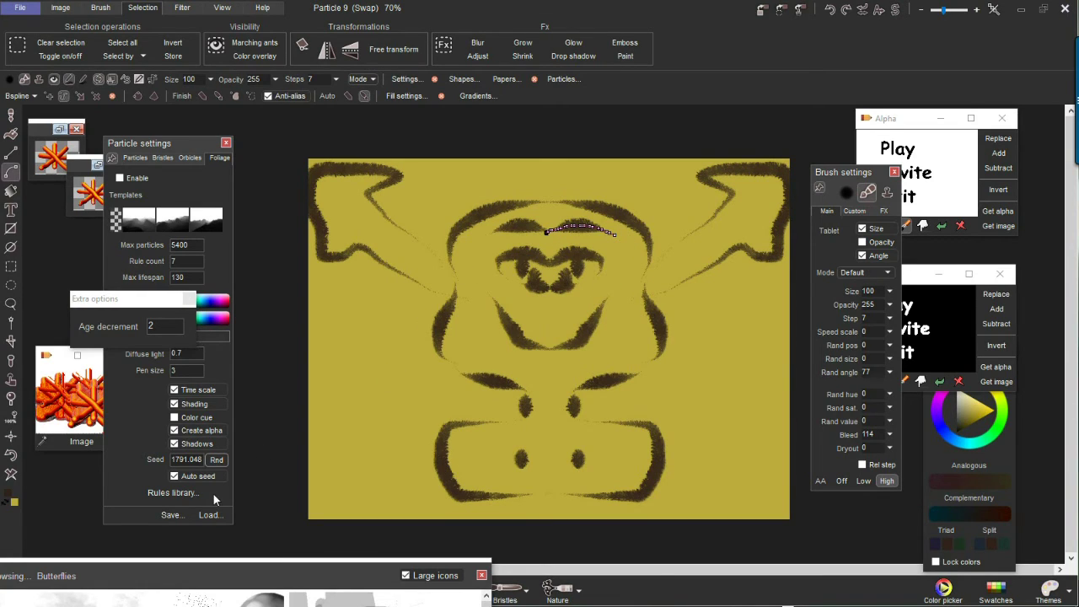
- Clear the canvas and draw a mirrored head with eyes, nose, mouth, neck and two raised hands in tapered strokes
{"action": "left_click", "coordinate": [12, 475]}
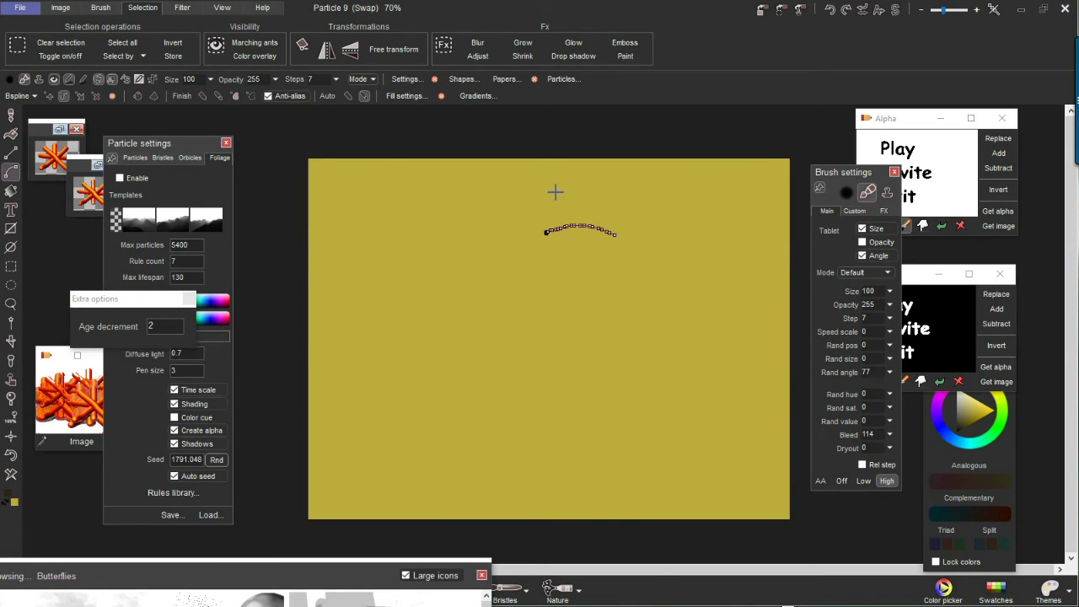
{"action": "mouse_move", "coordinate": [499, 195]}
{"action": "left_mouse_down"}
{"action": "mouse_move", "coordinate": [585, 185]}
{"action": "mouse_move", "coordinate": [676, 241]}
{"action": "mouse_move", "coordinate": [646, 351]}
{"action": "mouse_move", "coordinate": [507, 406]}
{"action": "left_mouse_up"}
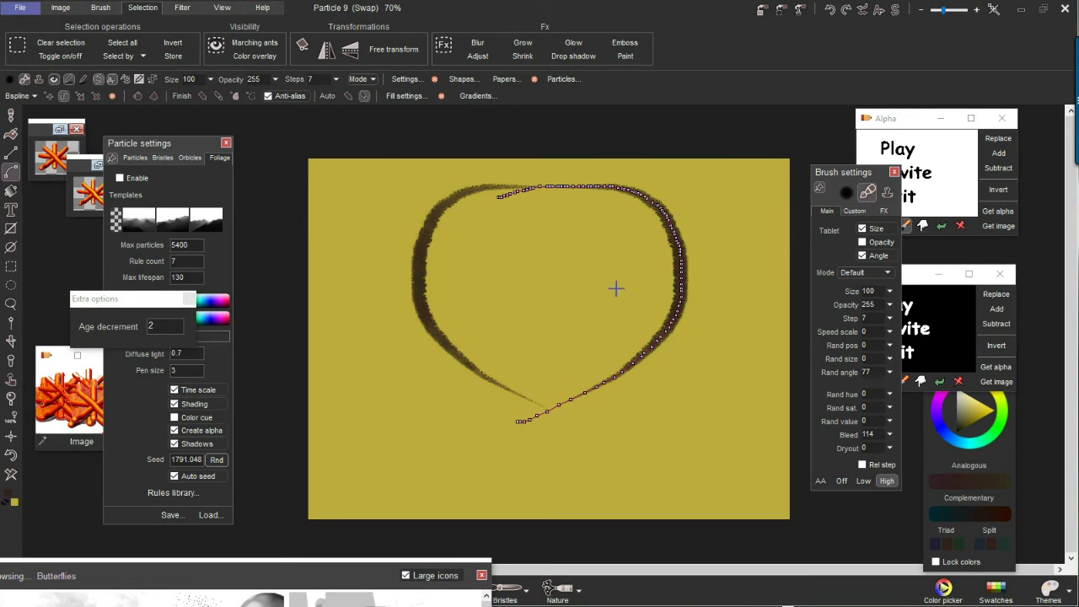
{"action": "mouse_move", "coordinate": [568, 260]}
{"action": "left_mouse_down"}
{"action": "mouse_move", "coordinate": [621, 222]}
{"action": "mouse_move", "coordinate": [573, 269]}
{"action": "mouse_move", "coordinate": [567, 253]}
{"action": "mouse_move", "coordinate": [595, 260]}
{"action": "mouse_move", "coordinate": [608, 227]}
{"action": "left_mouse_up"}
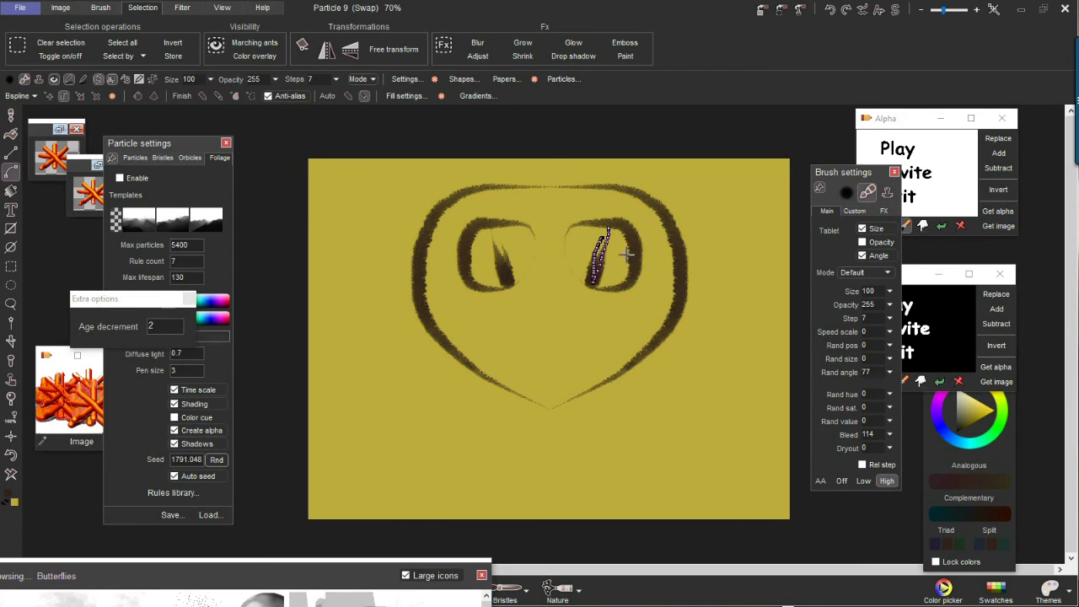
{"action": "mouse_move", "coordinate": [549, 325]}
{"action": "left_mouse_down"}
{"action": "mouse_move", "coordinate": [558, 354]}
{"action": "mouse_move", "coordinate": [544, 385]}
{"action": "mouse_move", "coordinate": [574, 381]}
{"action": "mouse_move", "coordinate": [583, 505]}
{"action": "mouse_move", "coordinate": [683, 436]}
{"action": "mouse_move", "coordinate": [666, 380]}
{"action": "mouse_move", "coordinate": [700, 388]}
{"action": "mouse_move", "coordinate": [725, 364]}
{"action": "mouse_move", "coordinate": [771, 425]}
{"action": "mouse_move", "coordinate": [705, 466]}
{"action": "mouse_move", "coordinate": [664, 511]}
{"action": "left_mouse_up"}
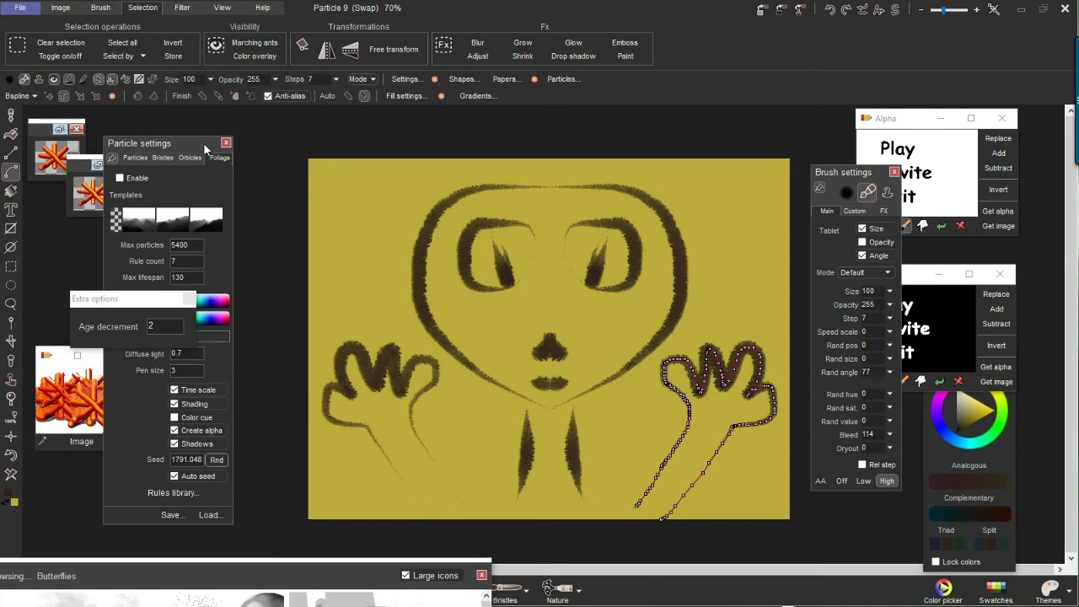
- Close the floating extra options and particle settings windows
{"action": "left_click_drag", "start_coordinate": [132, 302], "coordinate": [242, 415]}
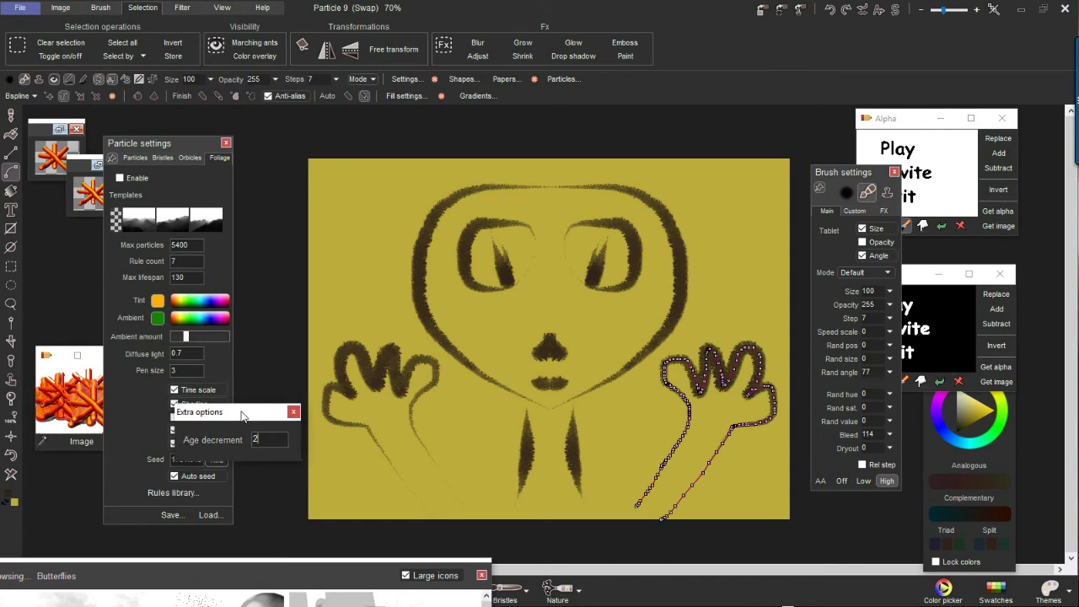
{"action": "left_click", "coordinate": [293, 412]}
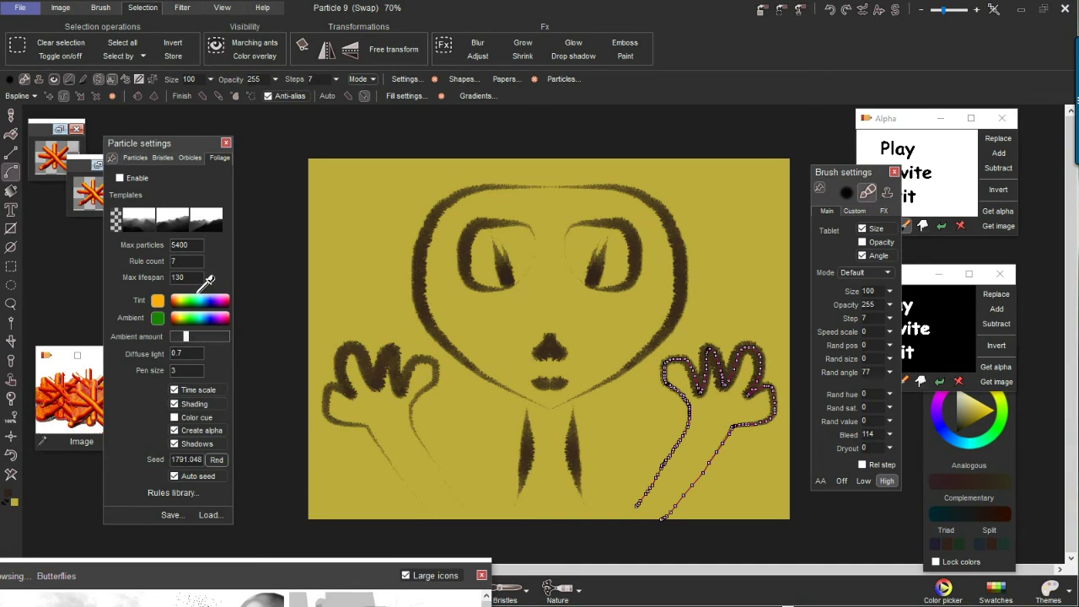
{"action": "left_click", "coordinate": [226, 143]}
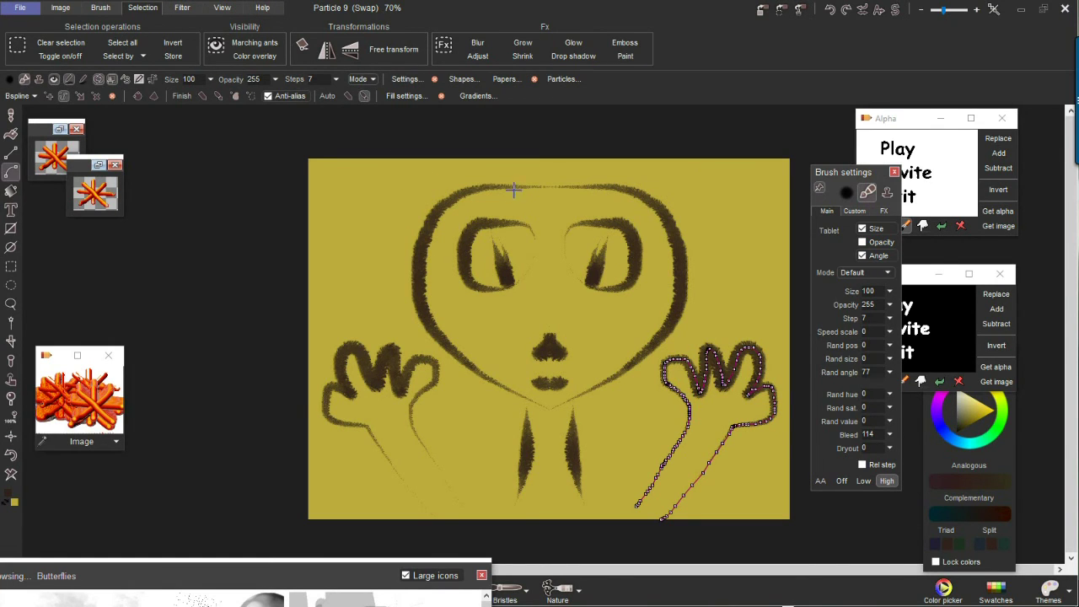
- Render plasma noise over the mirrored face drawing using the Difference mode
{"action": "scroll", "coordinate": [511, 191], "scroll_direction": "up", "scroll_amount": 3}
{"action": "scroll", "coordinate": [469, 189], "scroll_direction": "down", "scroll_amount": 3}
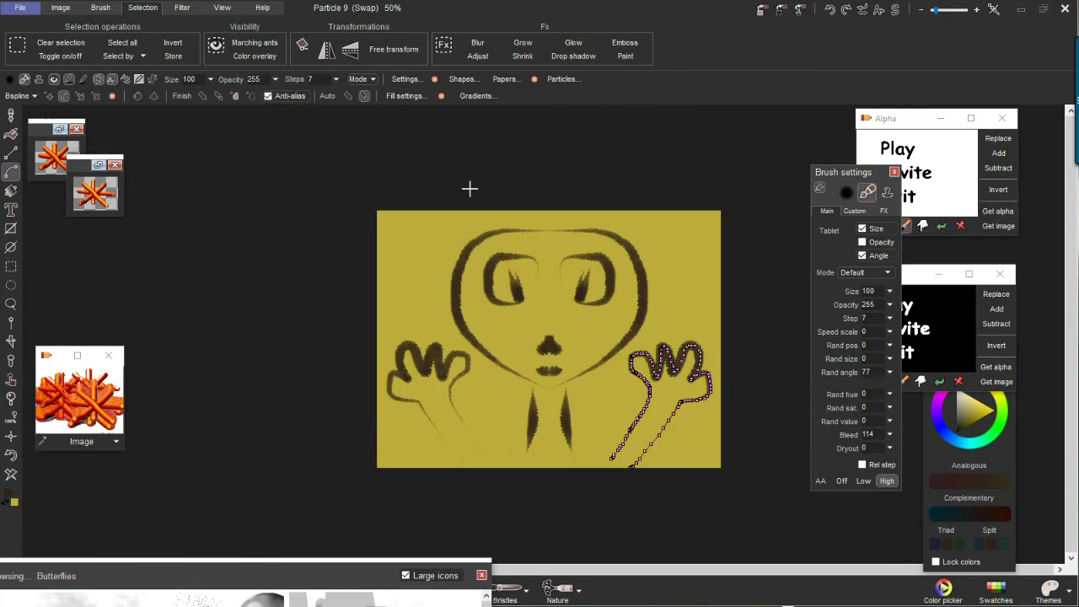
{"action": "scroll", "coordinate": [470, 187], "scroll_direction": "up", "scroll_amount": 2}
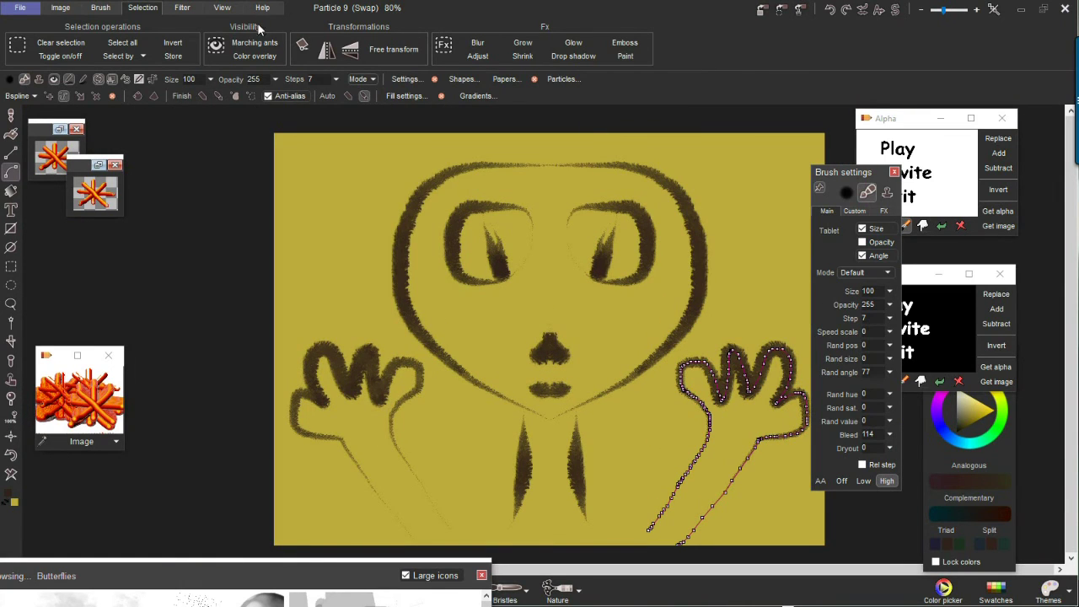
{"action": "left_click", "coordinate": [182, 10]}
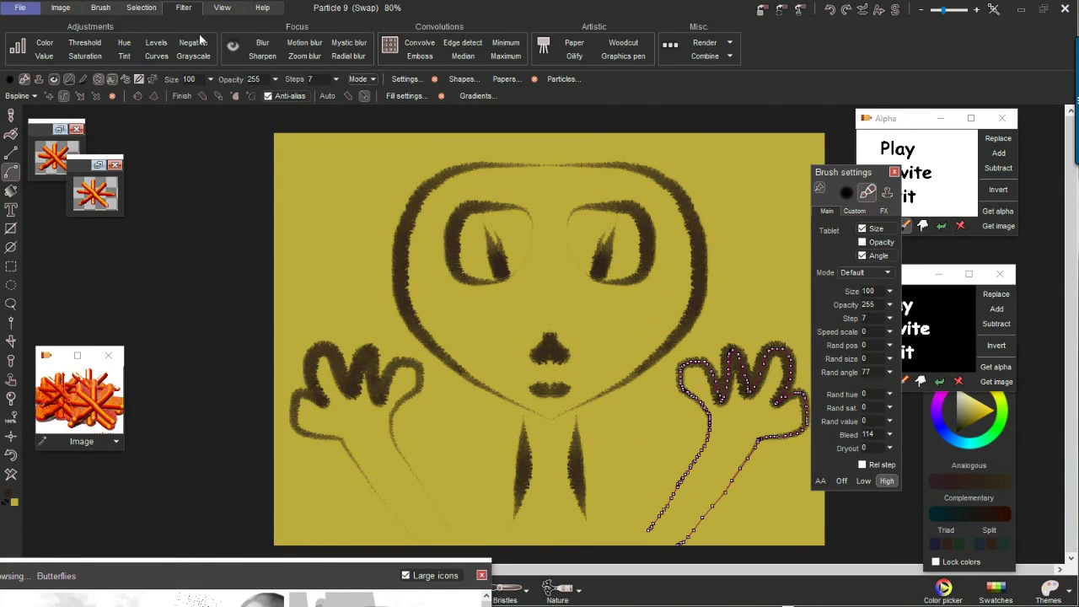
{"action": "left_click", "coordinate": [734, 46]}
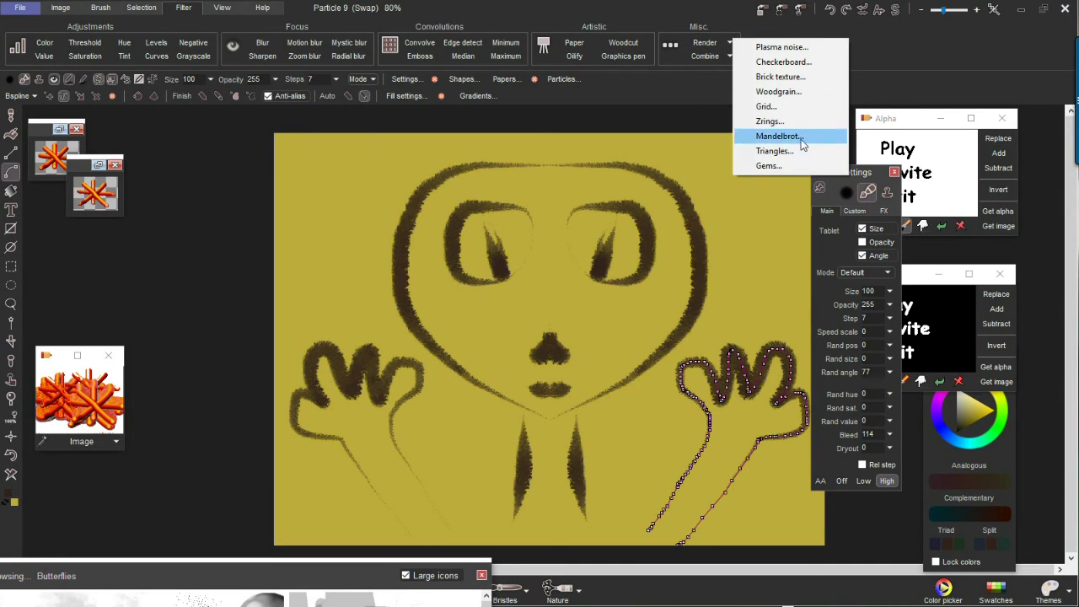
{"action": "left_click", "coordinate": [801, 51]}
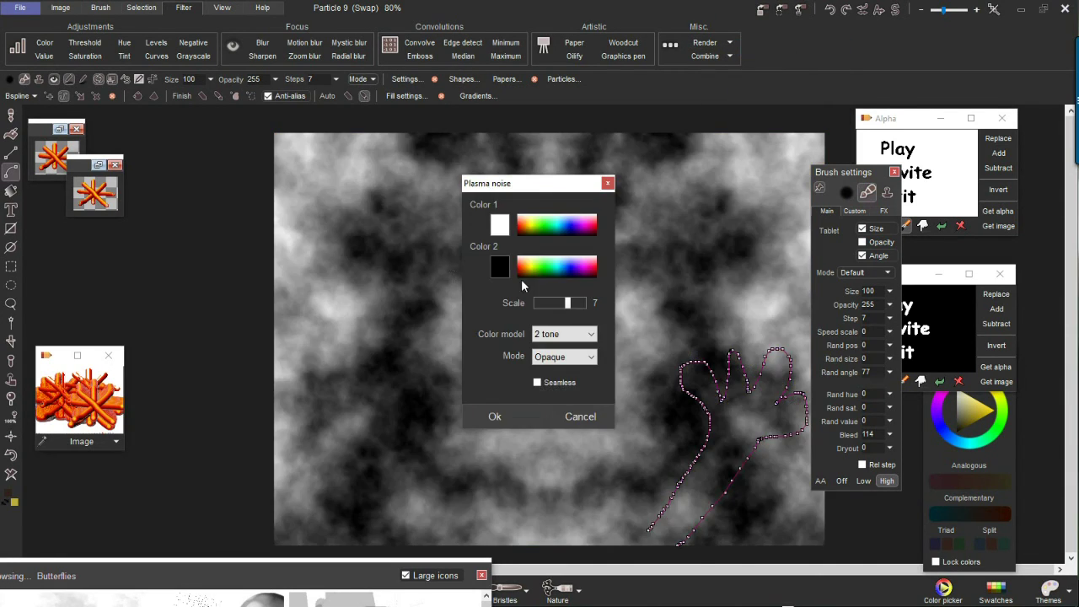
{"action": "left_click_drag", "start_coordinate": [583, 179], "coordinate": [251, 175]}
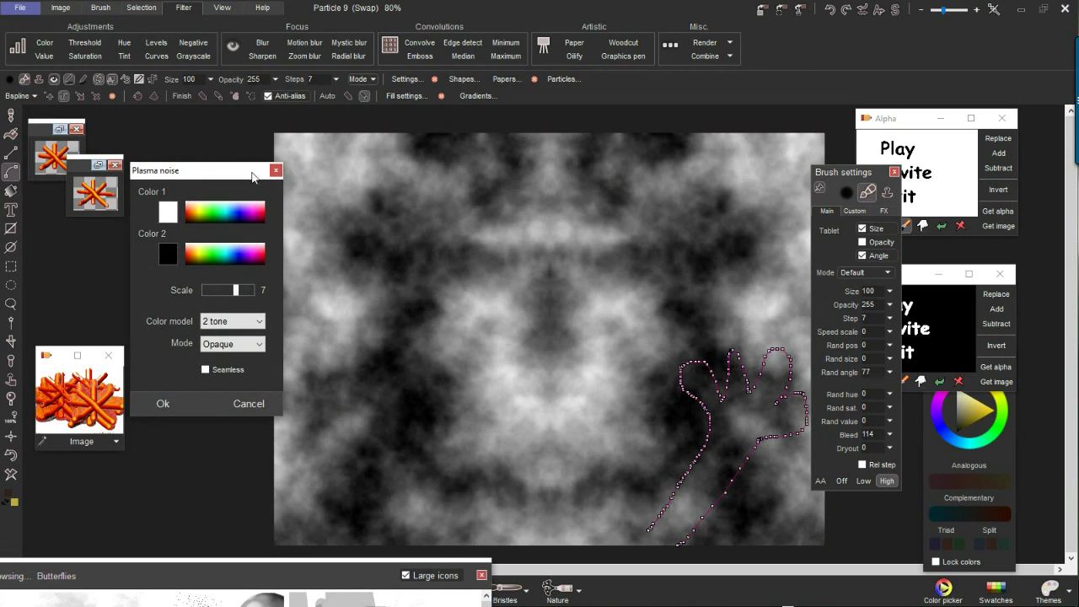
{"action": "left_click", "coordinate": [242, 349]}
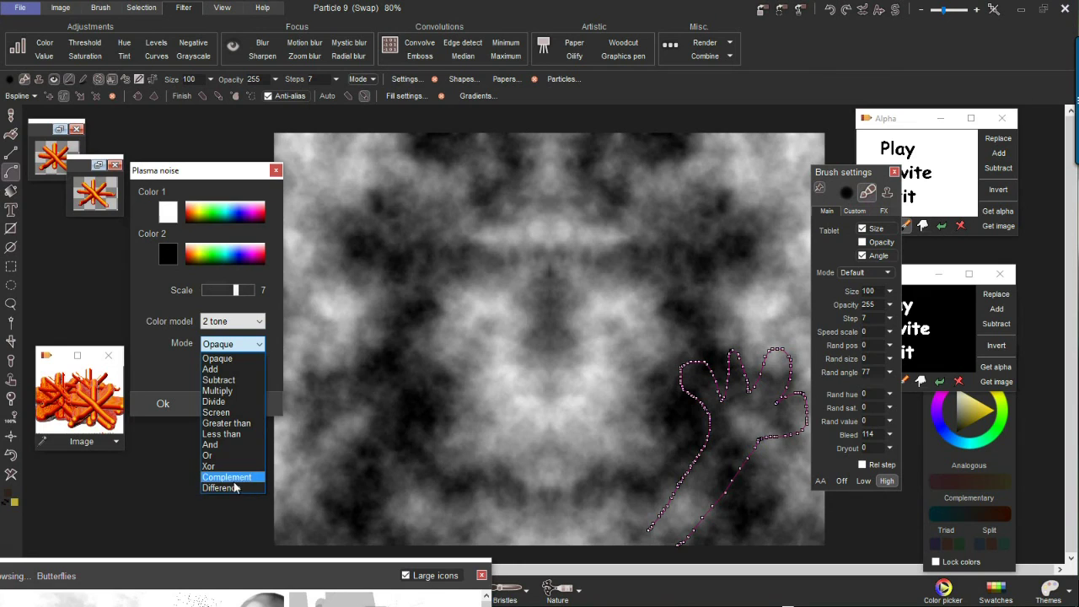
{"action": "left_click", "coordinate": [221, 487]}
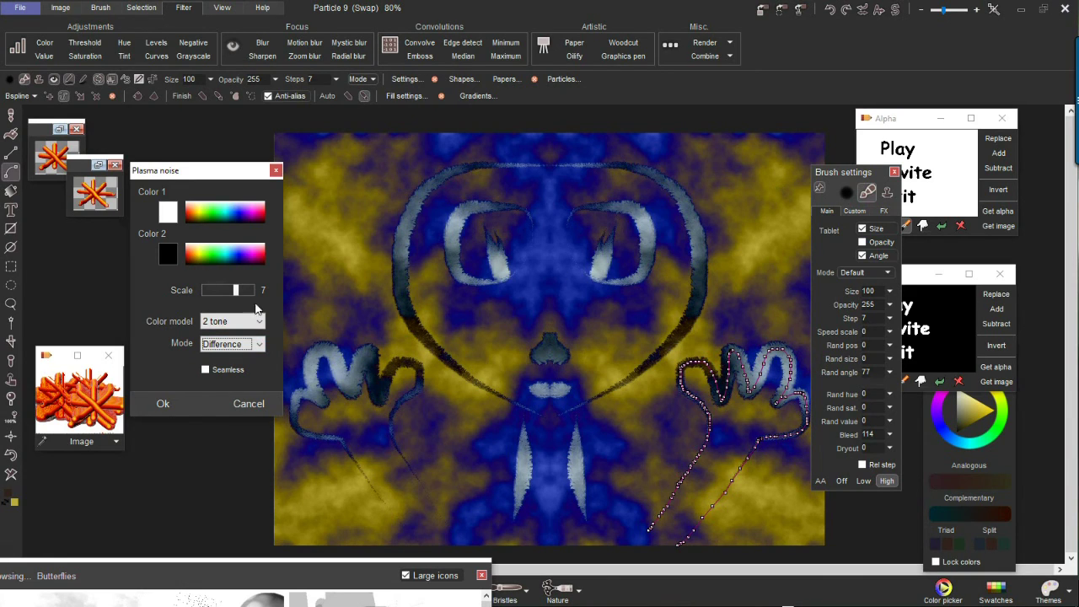
{"action": "left_click", "coordinate": [165, 404]}
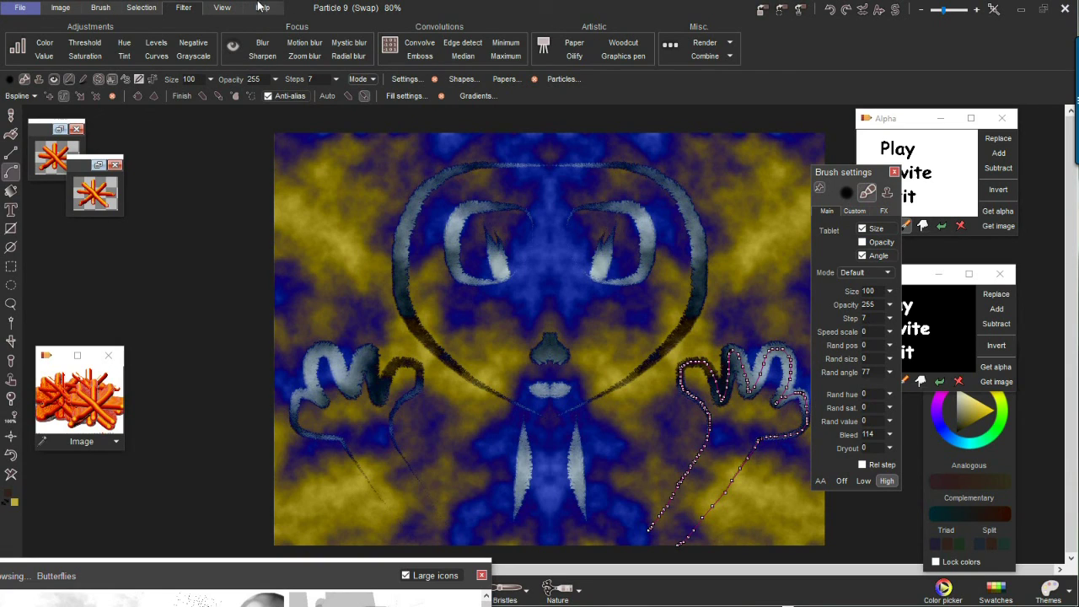
- Close the Butterflies browser and enlarge the floating image window showing the orange shapes
{"action": "left_click", "coordinate": [141, 8]}
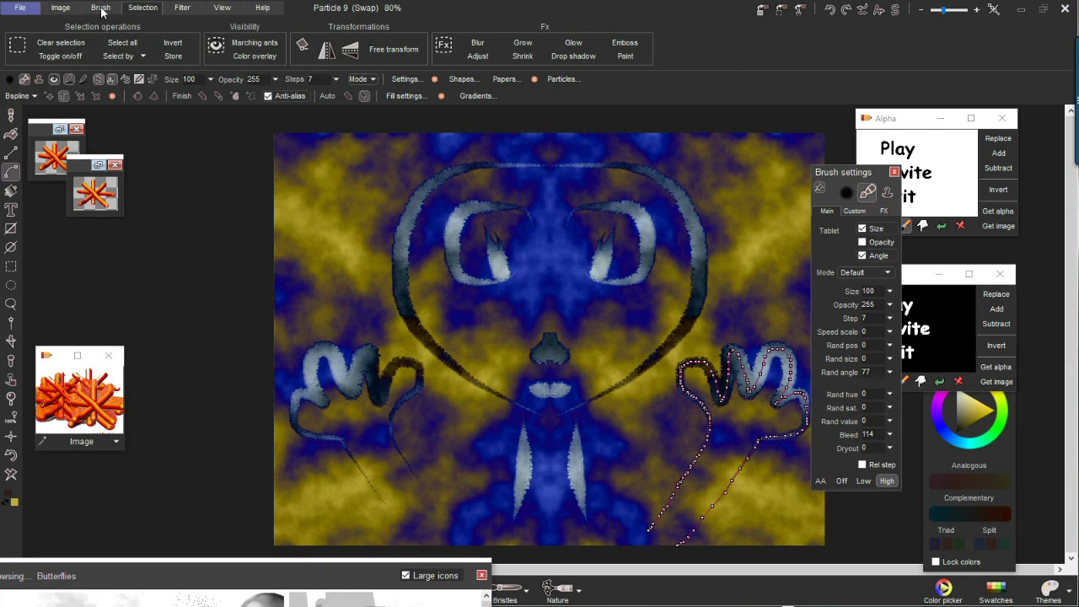
{"action": "left_click", "coordinate": [101, 8]}
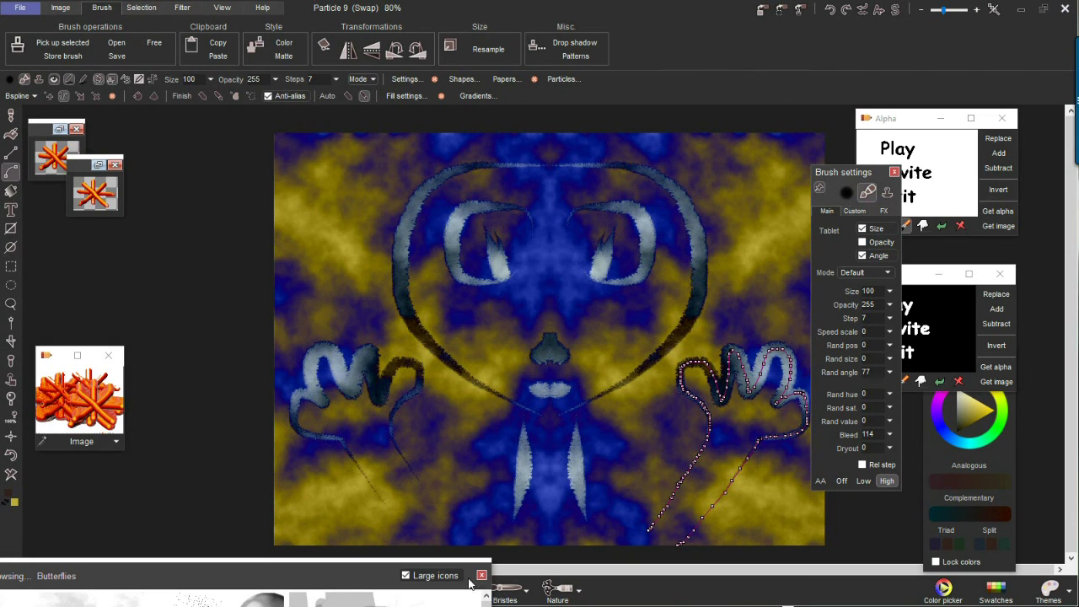
{"action": "left_click_drag", "start_coordinate": [323, 580], "coordinate": [598, 428]}
{"action": "left_click", "coordinate": [742, 433]}
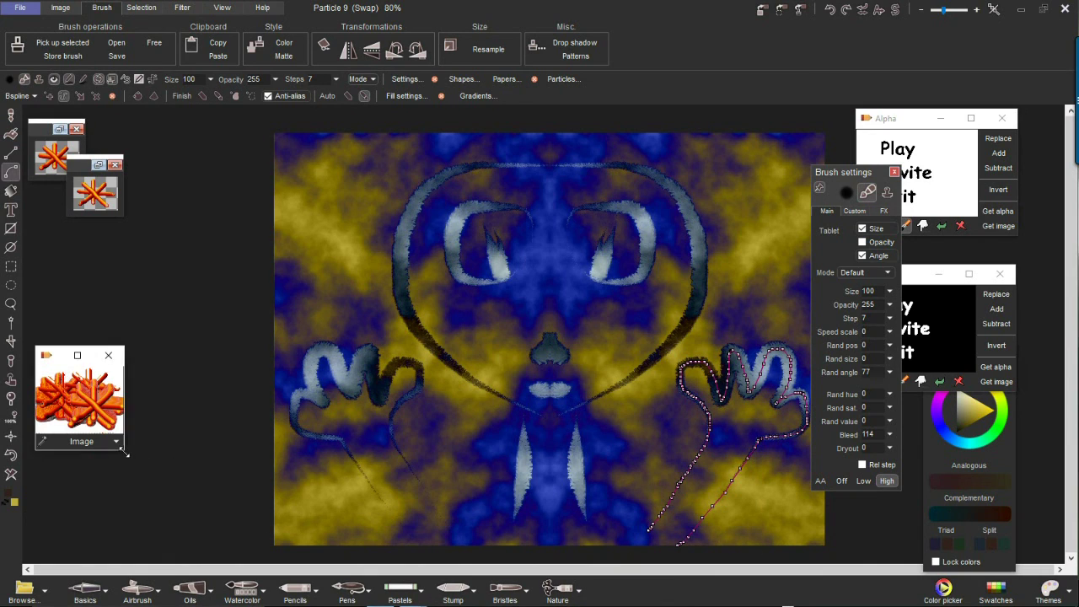
{"action": "left_click_drag", "start_coordinate": [125, 454], "coordinate": [195, 510]}
{"action": "left_click_drag", "start_coordinate": [71, 359], "coordinate": [80, 365]}
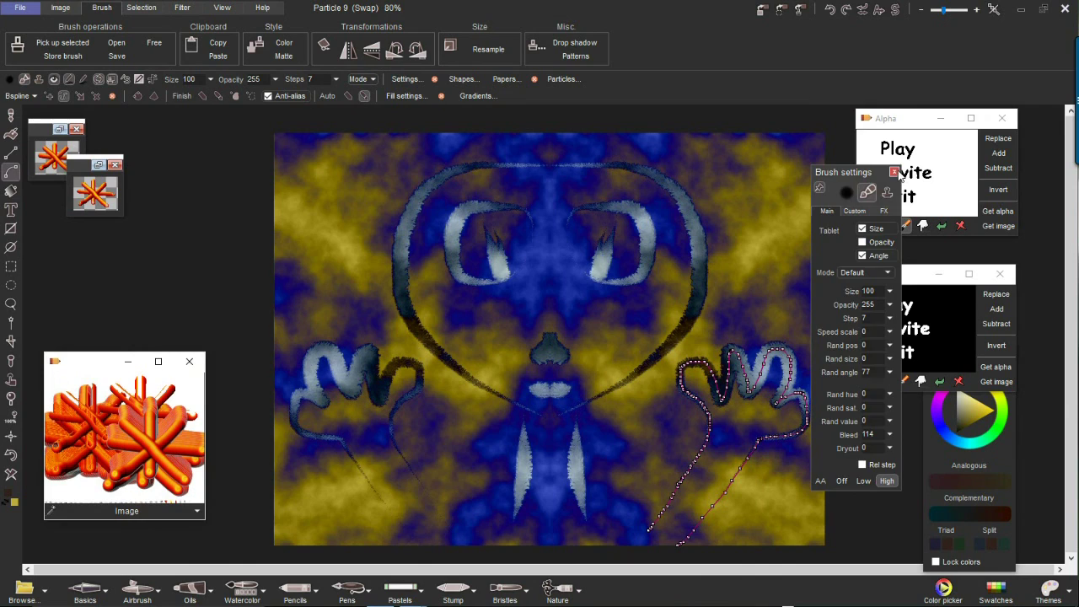
- Close the brush settings and both alpha windows containing the Play, Invite, Exit lettering
{"action": "left_click", "coordinate": [894, 173]}
{"action": "left_click", "coordinate": [1003, 122]}
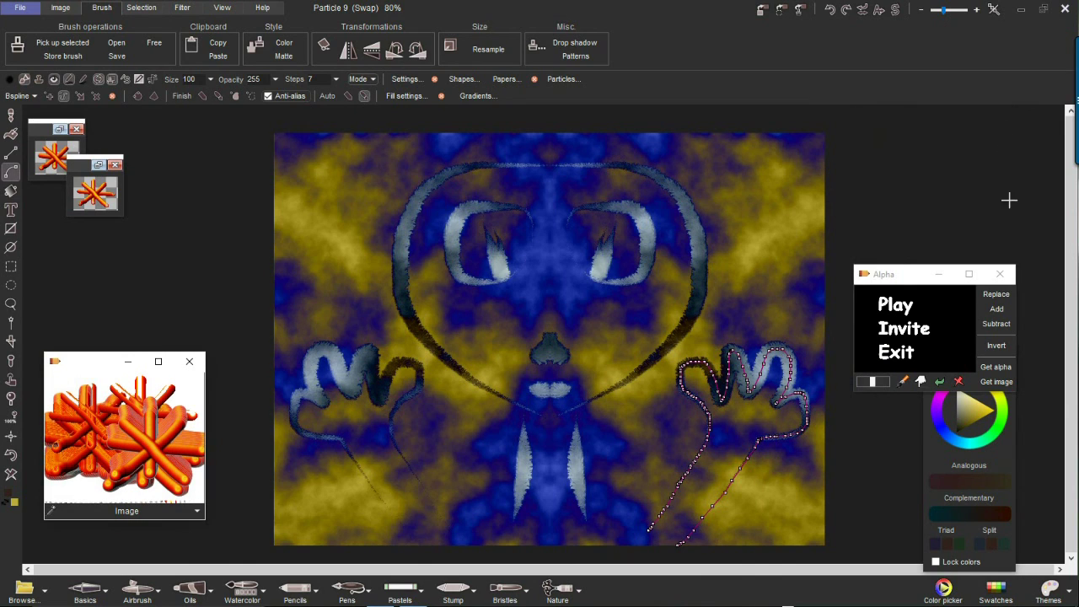
{"action": "left_click", "coordinate": [999, 274]}
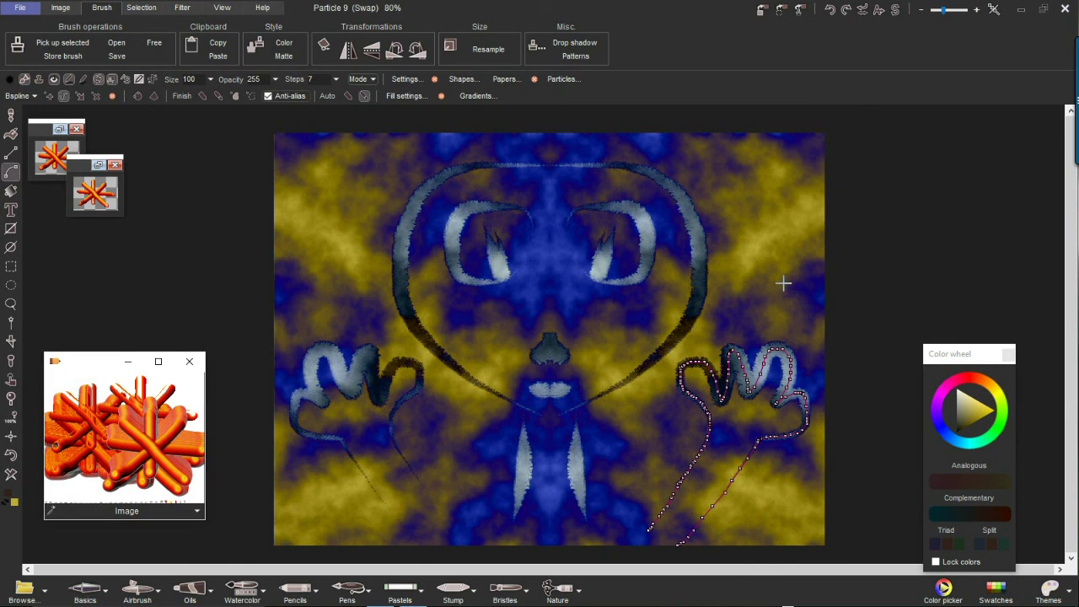